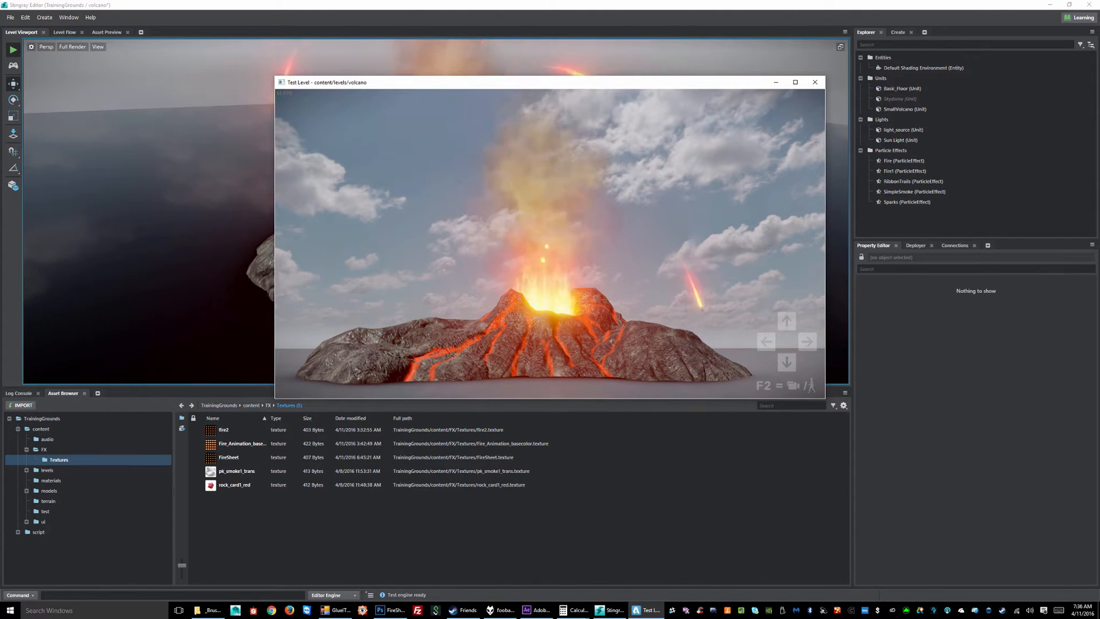
Examine the volcano's combined eruption effects and the separate particle effects laid out beside it from several angles and distances
{"action": "key", "text": "s"}
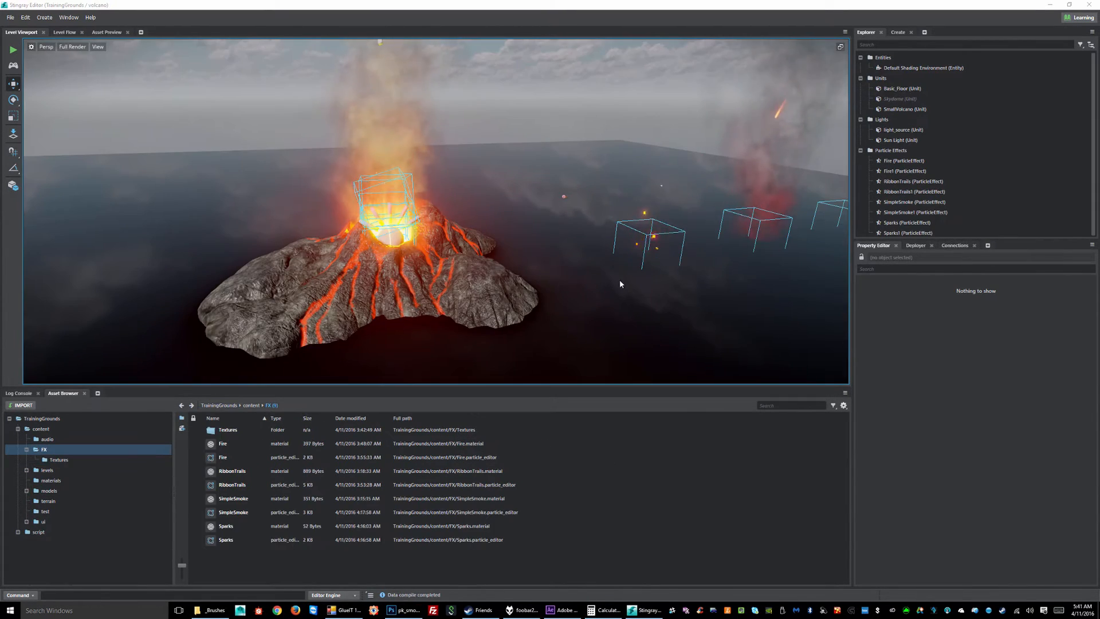
{"action": "middle_click_drag", "start_coordinate": [468, 257], "coordinate": [596, 236], "text": "alt"}
{"action": "left_click_drag", "start_coordinate": [597, 235], "coordinate": [522, 262], "text": "alt"}
{"action": "right_click_drag", "start_coordinate": [356, 189], "coordinate": [436, 207], "text": "alt"}
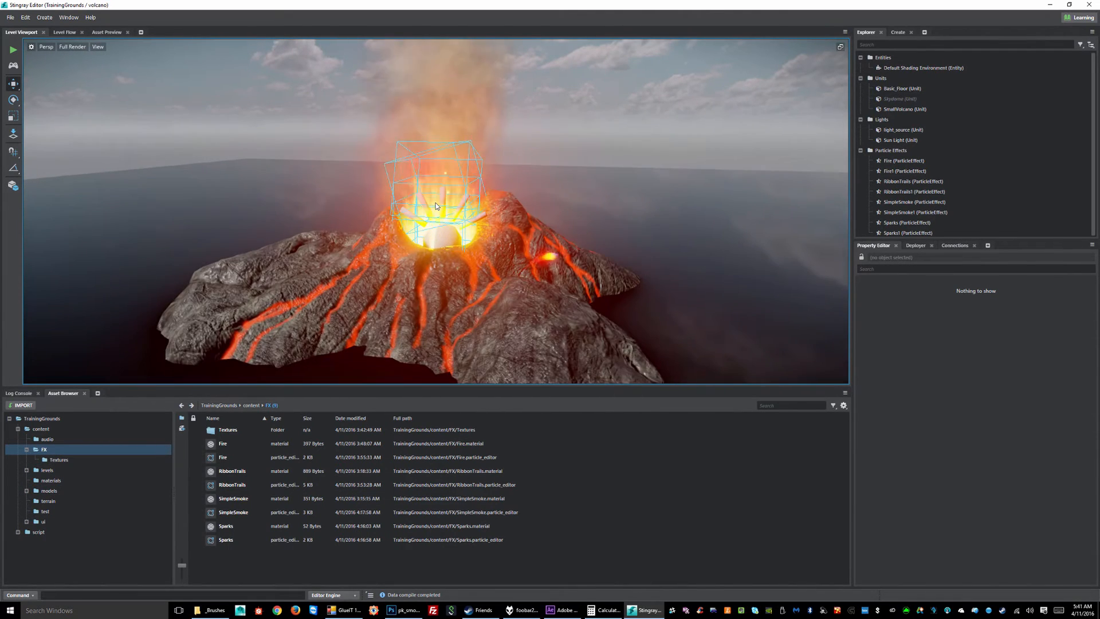
{"action": "left_click_drag", "start_coordinate": [481, 258], "coordinate": [466, 215], "text": "alt"}
{"action": "left_click_drag", "start_coordinate": [301, 198], "coordinate": [373, 223], "text": "alt"}
{"action": "right_click_drag", "start_coordinate": [665, 223], "coordinate": [577, 223], "text": "alt"}
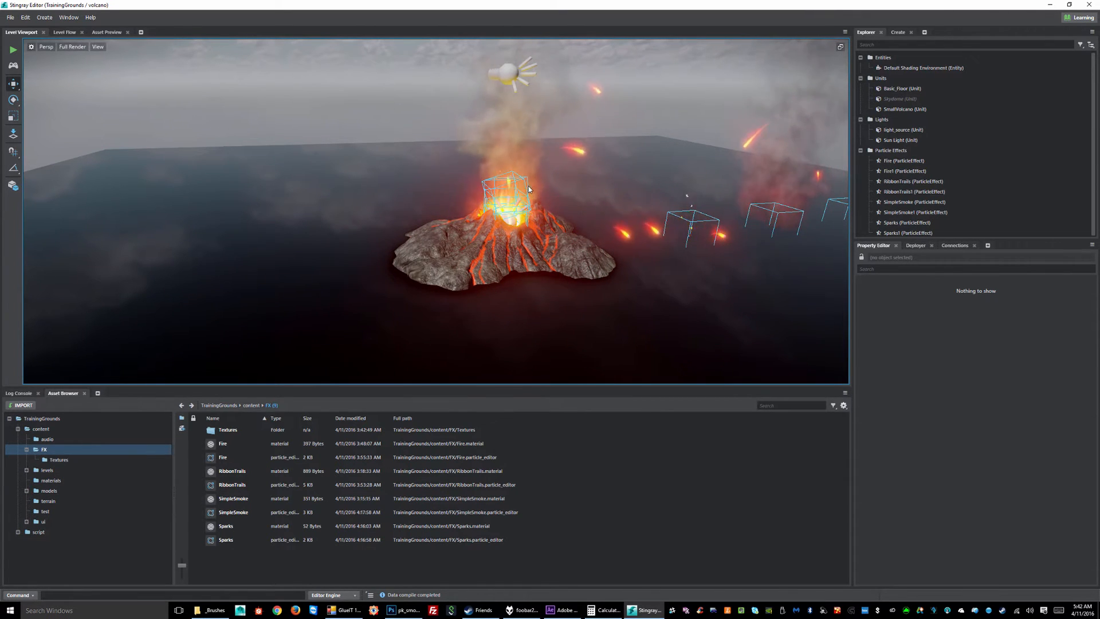
{"action": "middle_click_drag", "start_coordinate": [528, 186], "coordinate": [539, 246]}
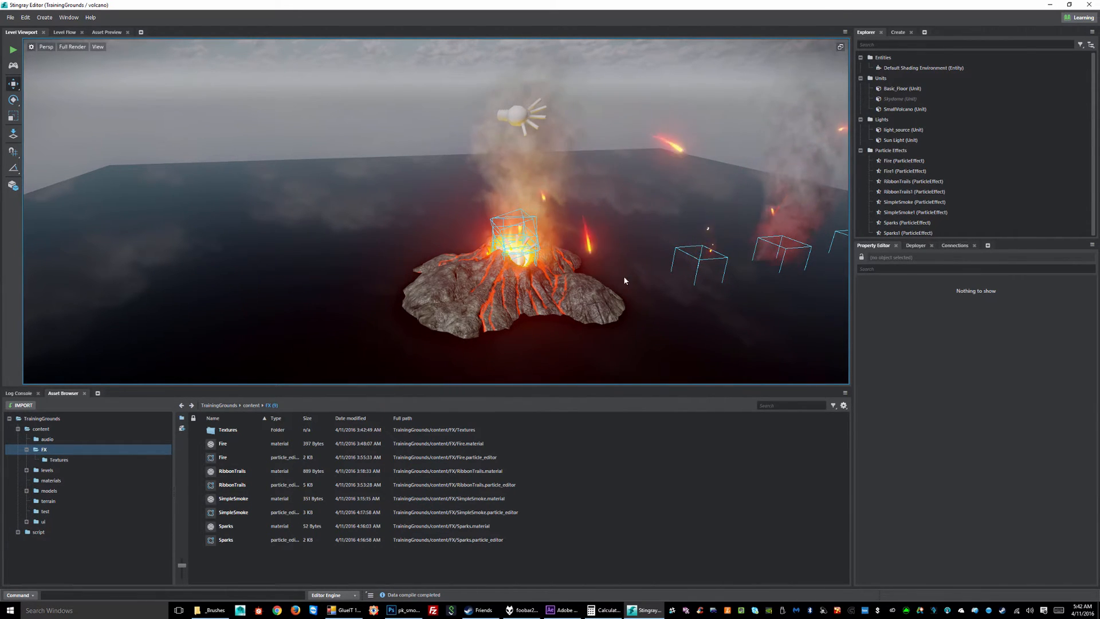
{"action": "left_click_drag", "start_coordinate": [623, 276], "coordinate": [549, 263], "text": "alt"}
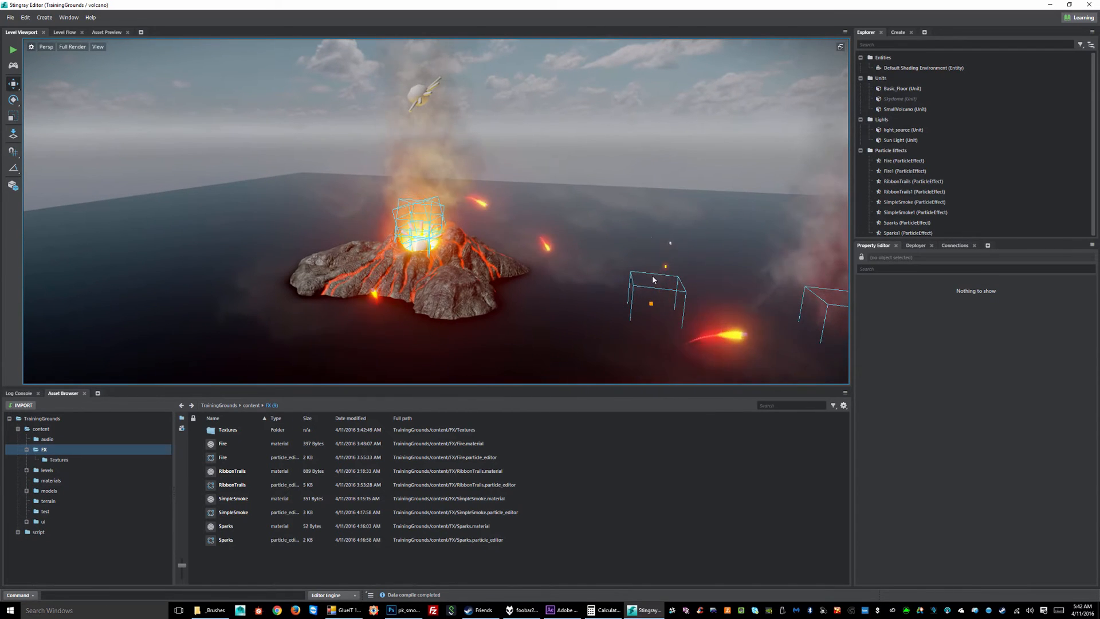
{"action": "left_click_drag", "start_coordinate": [653, 279], "coordinate": [601, 266], "text": "alt"}
{"action": "middle_click_drag", "start_coordinate": [296, 240], "coordinate": [423, 243], "text": "alt"}
{"action": "right_click_drag", "start_coordinate": [422, 243], "coordinate": [495, 236], "text": "alt"}
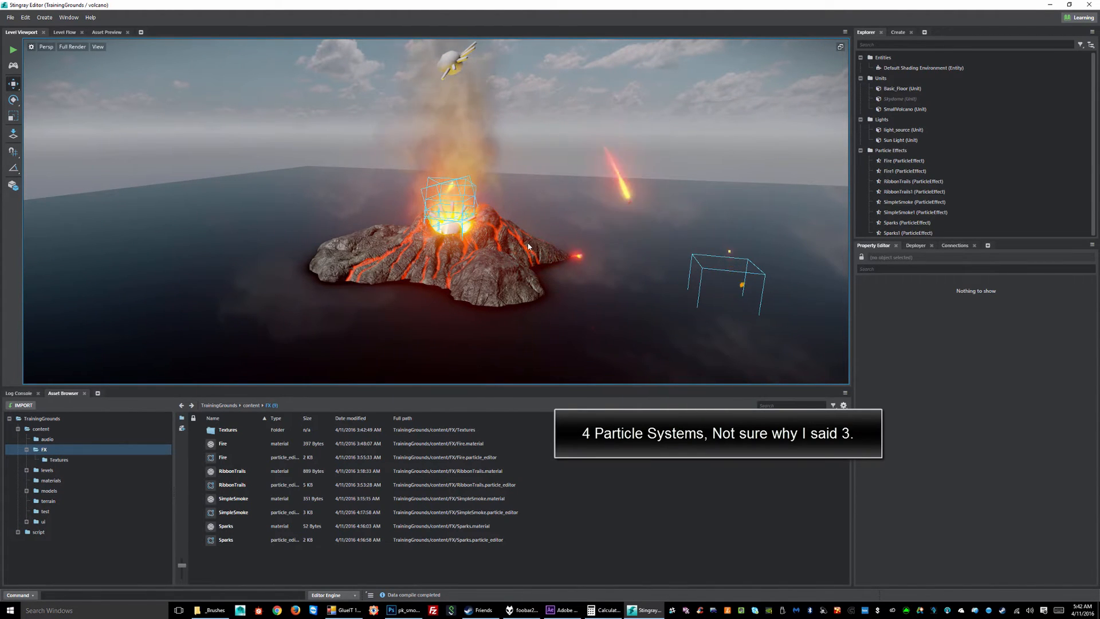
{"action": "left_click_drag", "start_coordinate": [450, 237], "coordinate": [393, 239], "text": "alt"}
{"action": "left_click_drag", "start_coordinate": [682, 246], "coordinate": [642, 255], "text": "alt"}
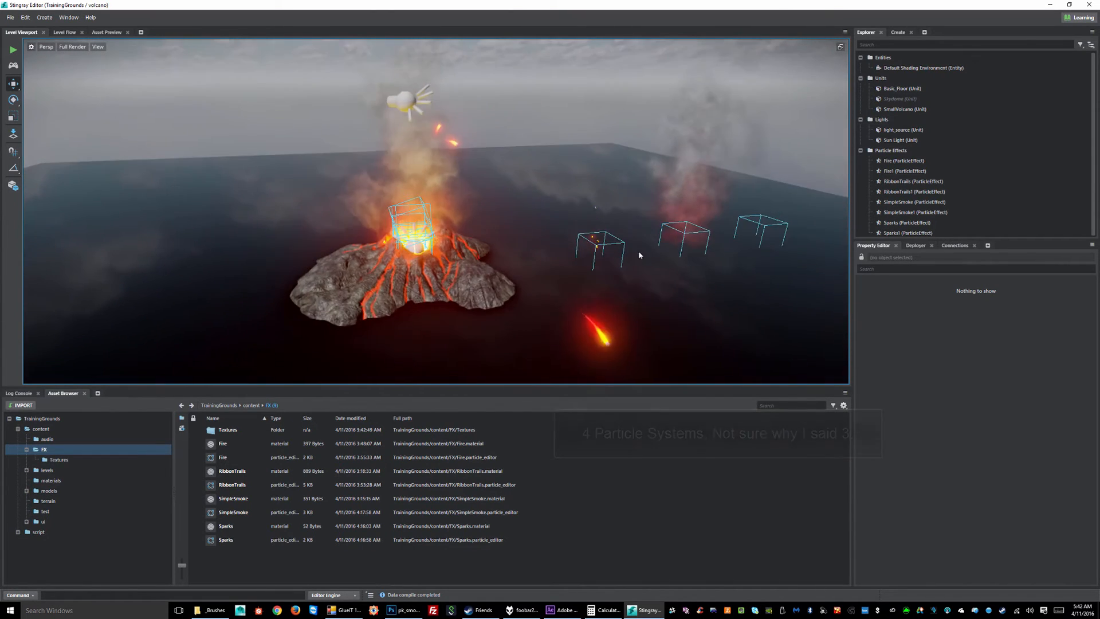
{"action": "middle_click_drag", "start_coordinate": [602, 252], "coordinate": [437, 245], "text": "alt"}
{"action": "right_click_drag", "start_coordinate": [437, 245], "coordinate": [716, 264], "text": "alt"}
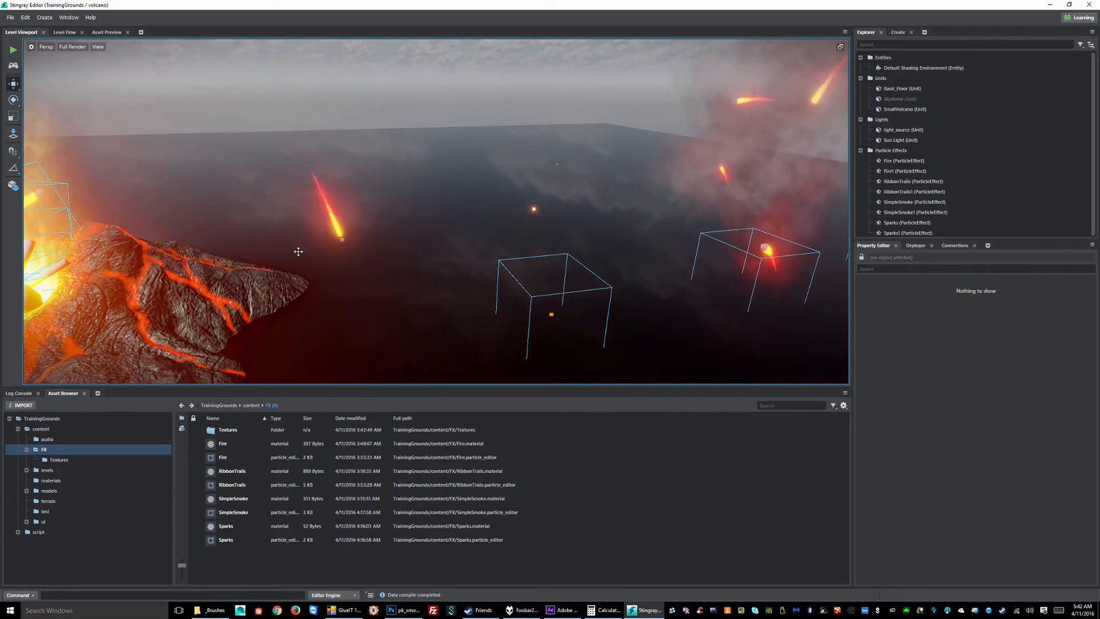
{"action": "middle_click_drag", "start_coordinate": [298, 250], "coordinate": [599, 246], "text": "alt"}
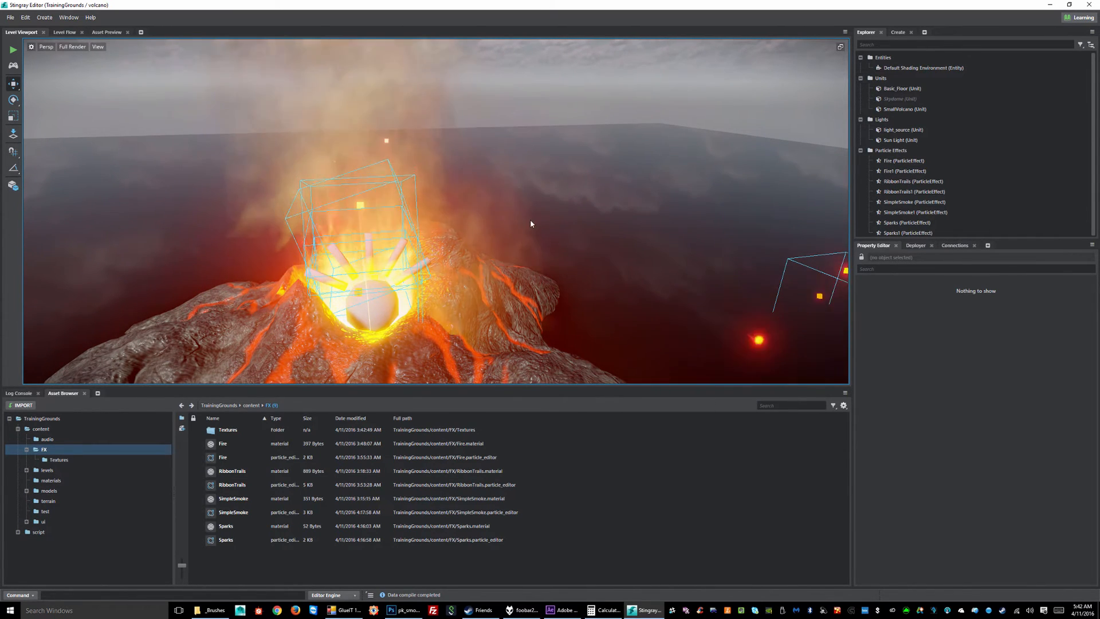
{"action": "middle_click_drag", "start_coordinate": [614, 256], "coordinate": [535, 235], "text": "alt"}
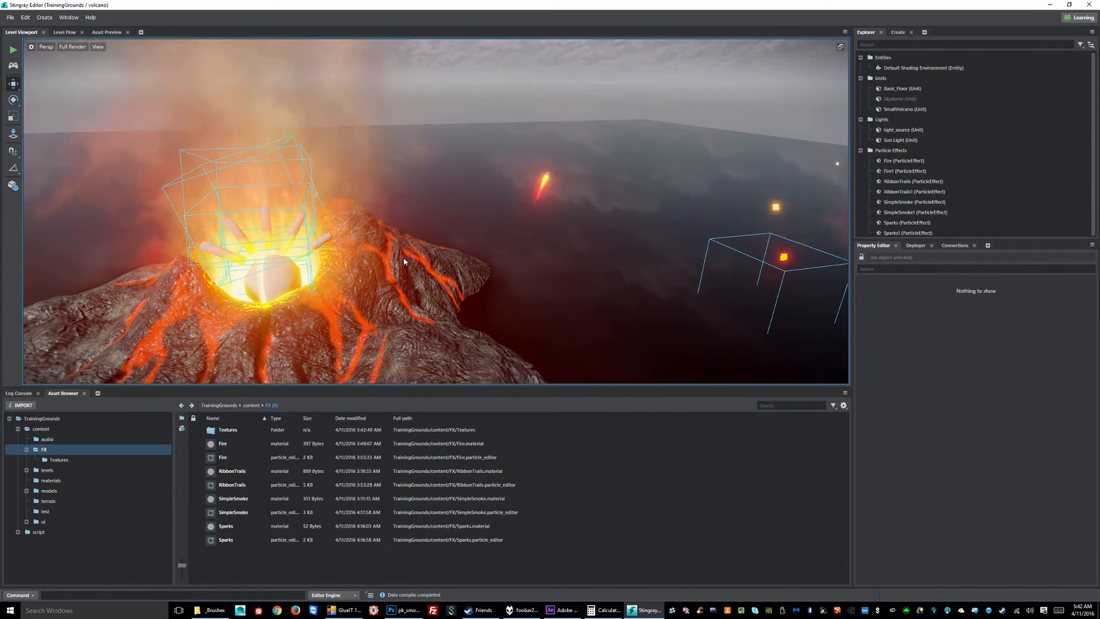
Move the standalone RibbonTrails effect farther away from the smoke effect, to X about -15.9
{"action": "middle_click_drag", "start_coordinate": [575, 256], "coordinate": [186, 252], "text": "alt"}
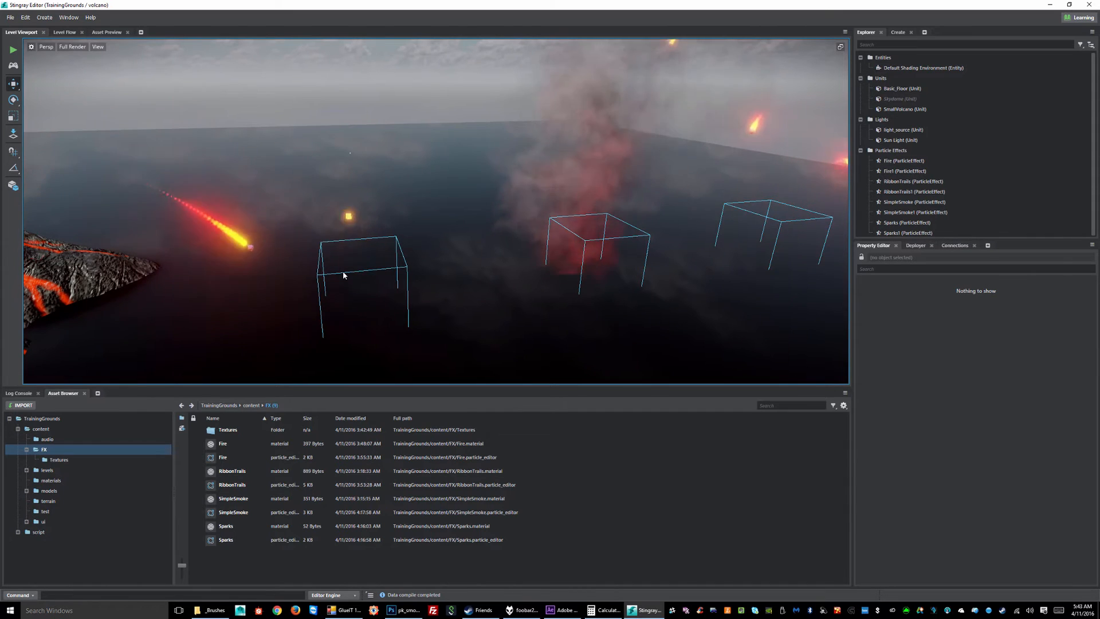
{"action": "middle_click_drag", "start_coordinate": [628, 264], "coordinate": [238, 302], "text": "alt"}
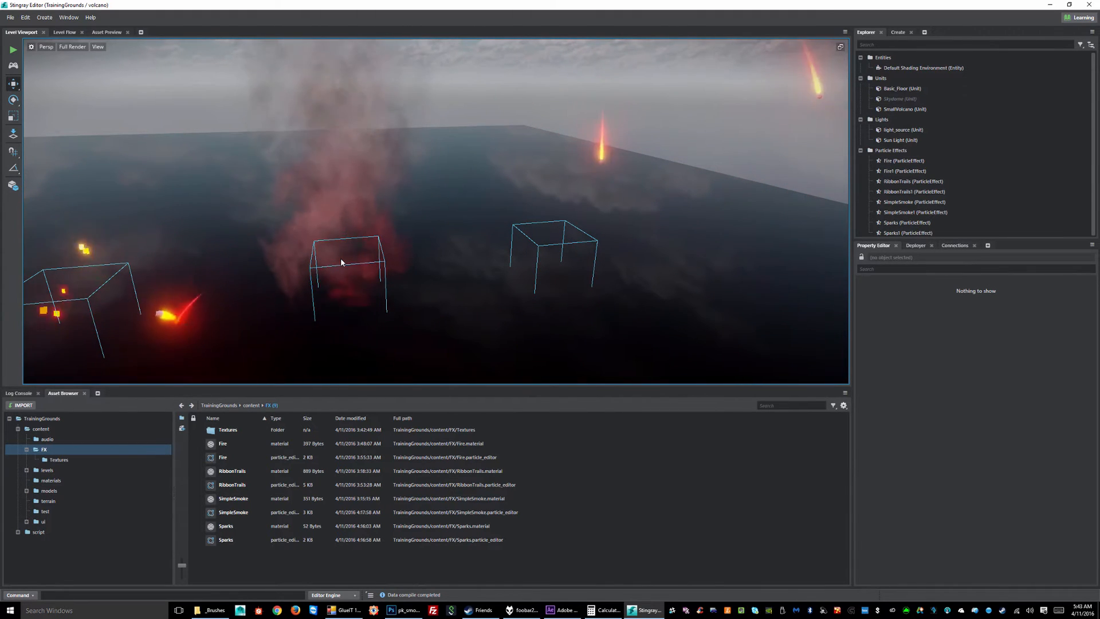
{"action": "left_click", "coordinate": [540, 248]}
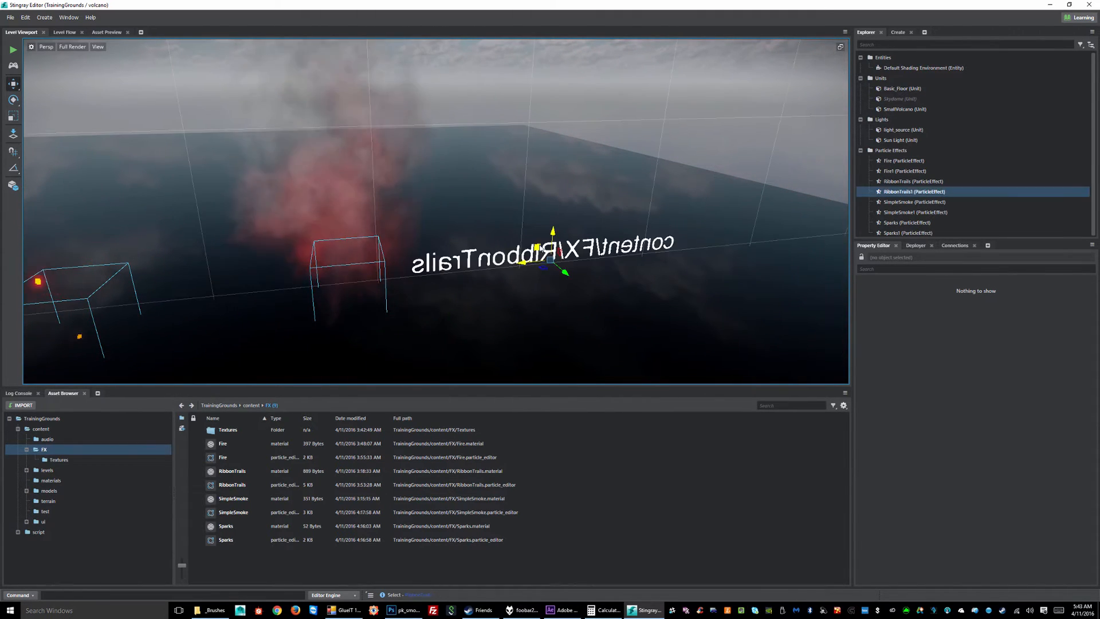
{"action": "left_click_drag", "start_coordinate": [588, 261], "coordinate": [684, 250]}
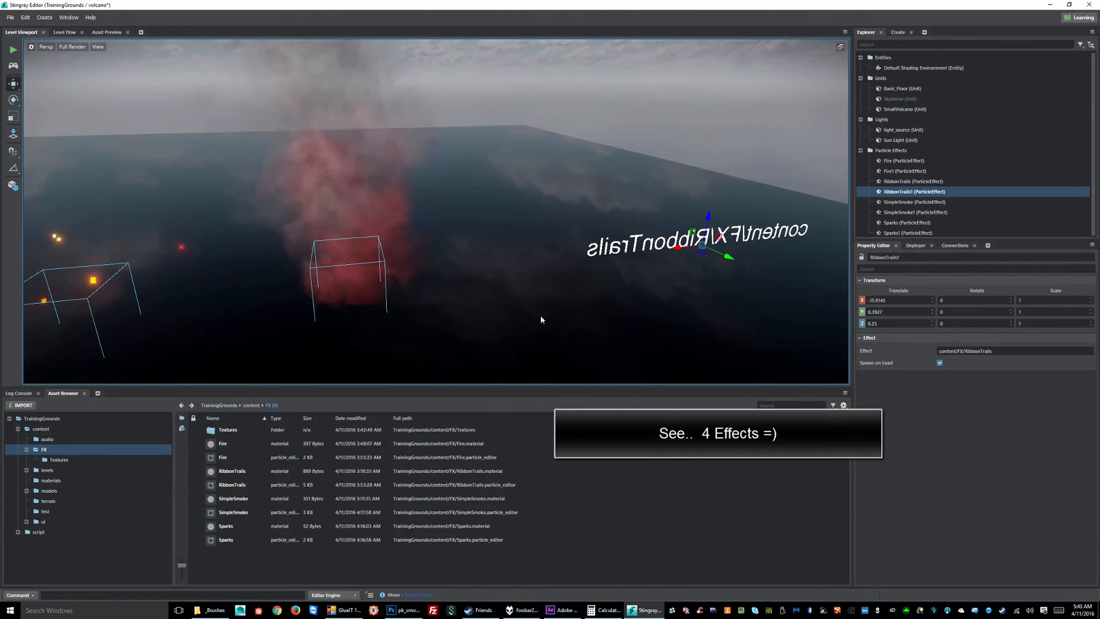
Place a Fire particle effect between the smoke and ribbon trails, raised to Z about 0.56 and rotated about 100.8° around X
{"action": "left_click", "coordinate": [227, 457]}
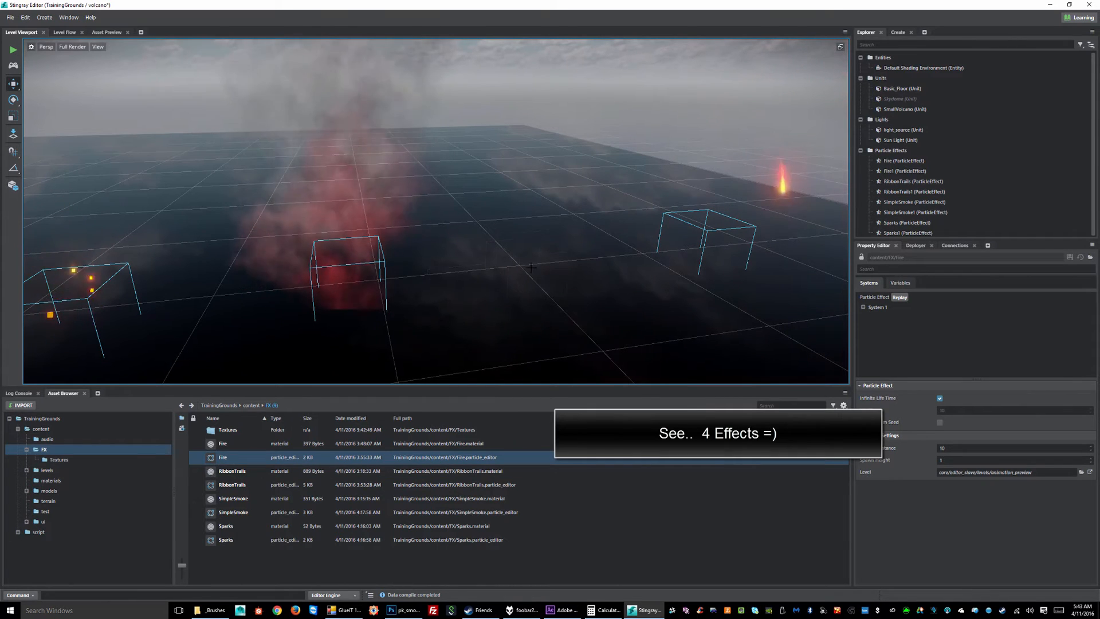
{"action": "left_click", "coordinate": [539, 273]}
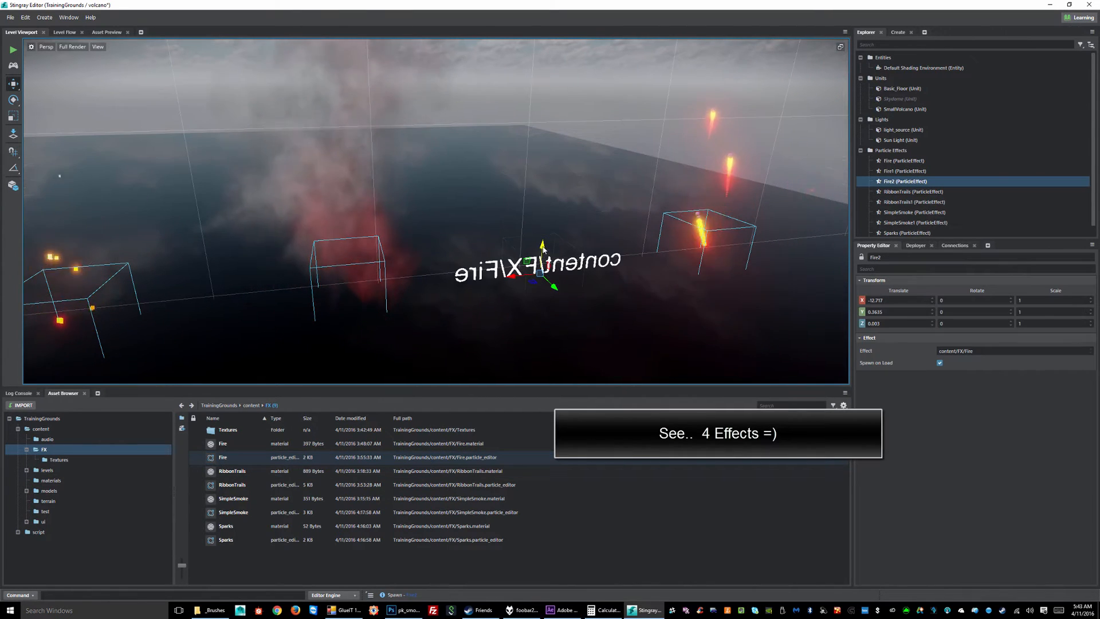
{"action": "left_click_drag", "start_coordinate": [547, 242], "coordinate": [554, 211]}
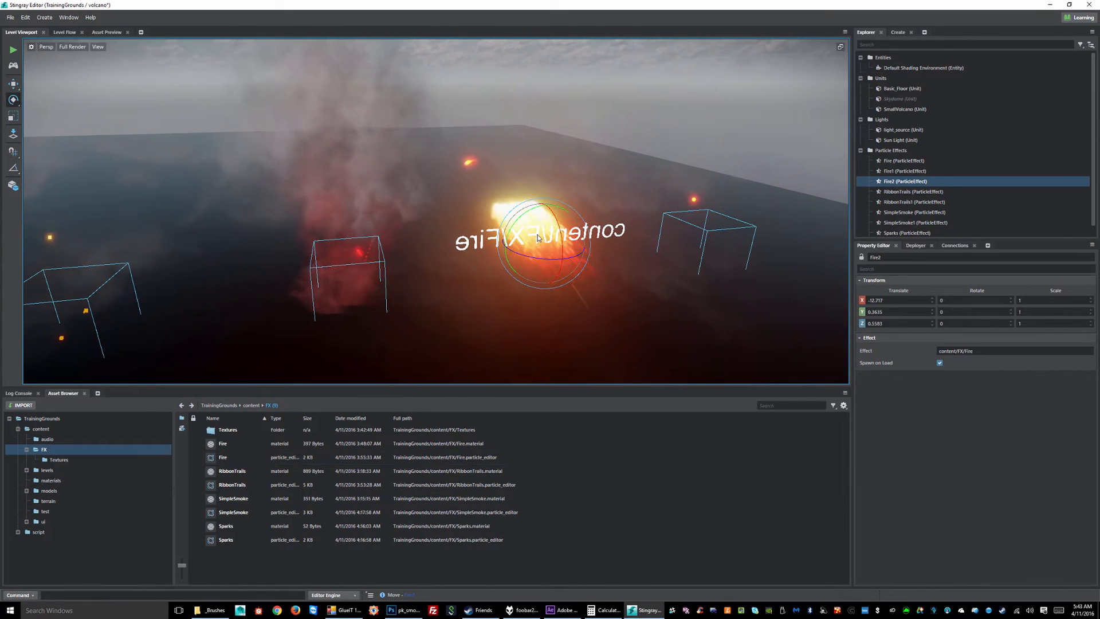
{"action": "left_click_drag", "start_coordinate": [563, 245], "coordinate": [524, 127]}
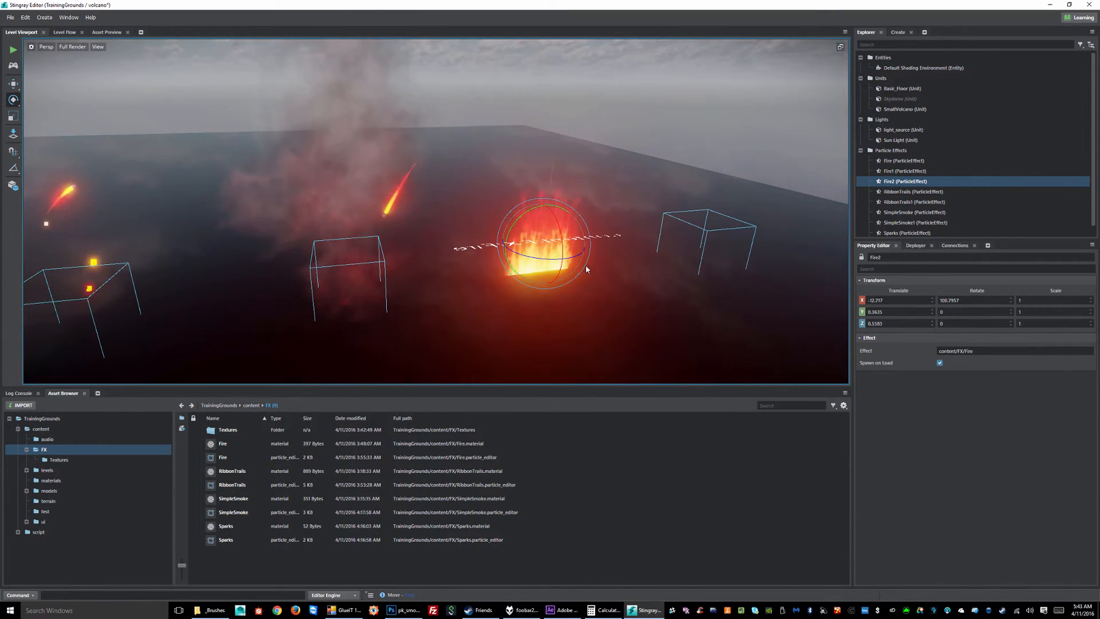
Reposition the newly placed Fire effect to Y about 0.78 and Z about 1.08
{"action": "left_click_drag", "start_coordinate": [593, 296], "coordinate": [487, 264], "text": "alt"}
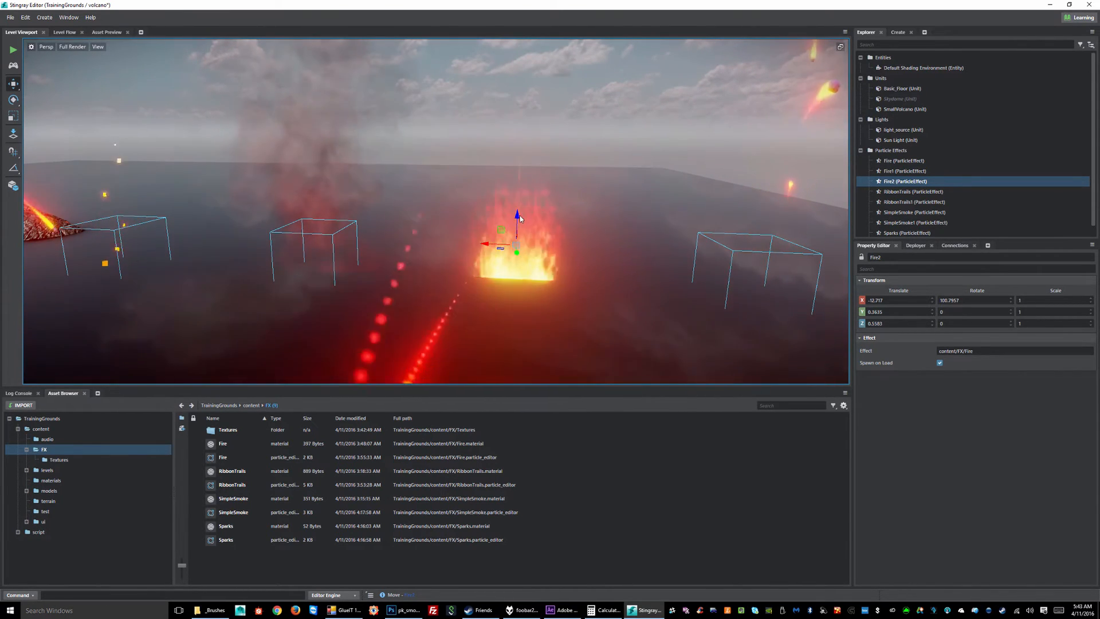
{"action": "left_click_drag", "start_coordinate": [520, 215], "coordinate": [526, 192]}
{"action": "left_click_drag", "start_coordinate": [519, 244], "coordinate": [494, 310], "text": "alt"}
{"action": "left_click_drag", "start_coordinate": [562, 237], "coordinate": [563, 257]}
{"action": "left_click_drag", "start_coordinate": [625, 309], "coordinate": [459, 249], "text": "alt"}
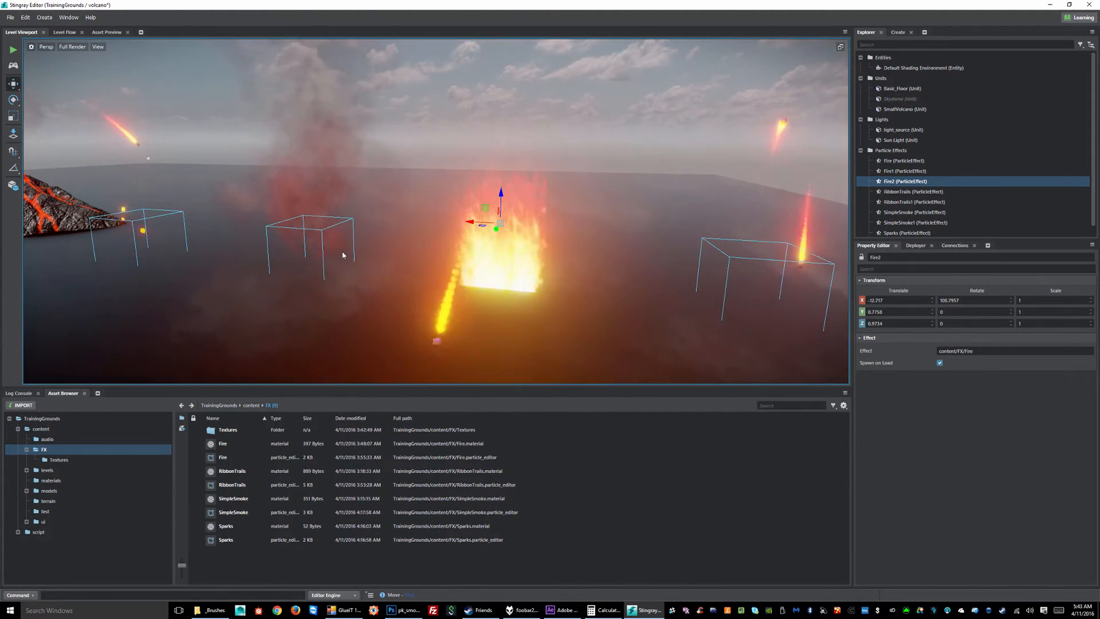
{"action": "left_click_drag", "start_coordinate": [343, 254], "coordinate": [409, 271], "text": "alt"}
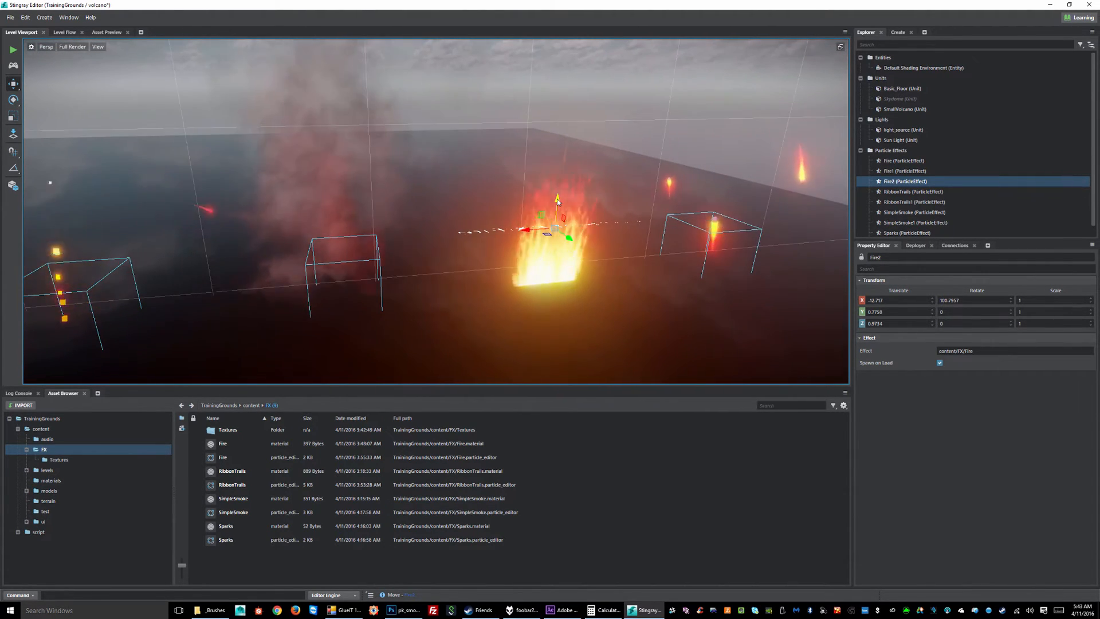
{"action": "left_click_drag", "start_coordinate": [557, 199], "coordinate": [557, 191]}
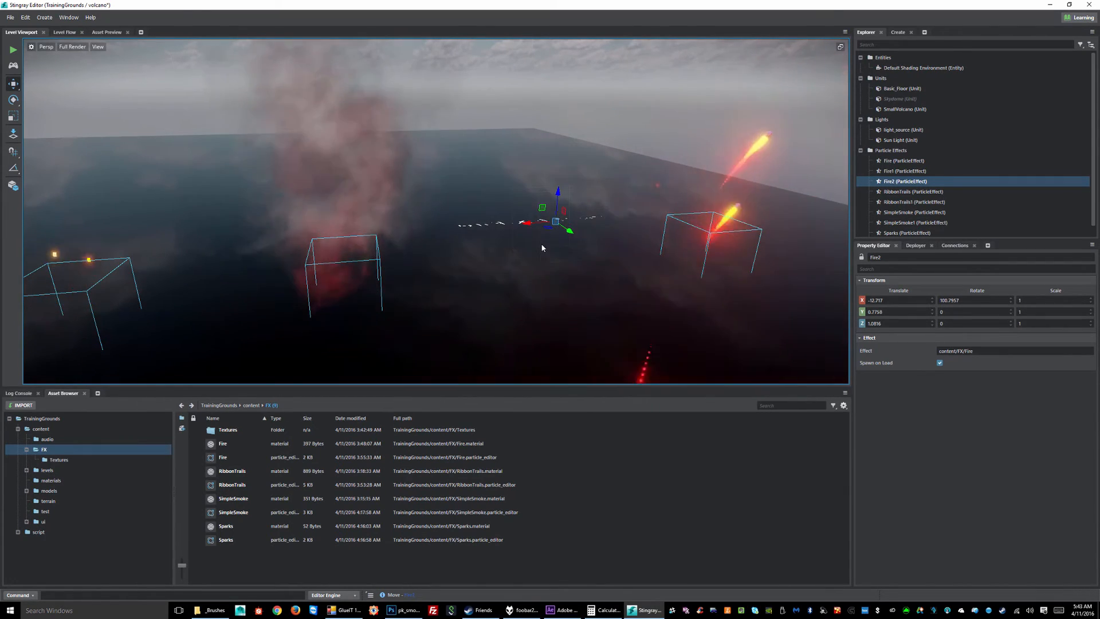
Raise the standalone RibbonTrails effect beside the fire to Z about 0.47
{"action": "left_click_drag", "start_coordinate": [543, 248], "coordinate": [324, 127], "text": "alt"}
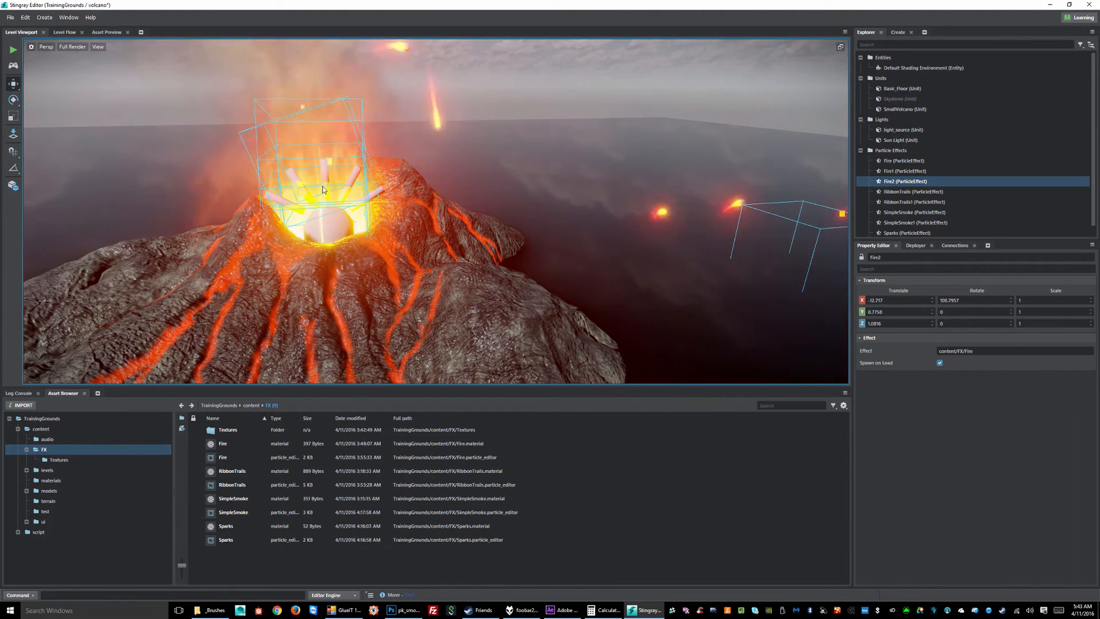
{"action": "right_click_drag", "start_coordinate": [521, 200], "coordinate": [561, 249], "text": "alt"}
{"action": "key", "text": "f"}
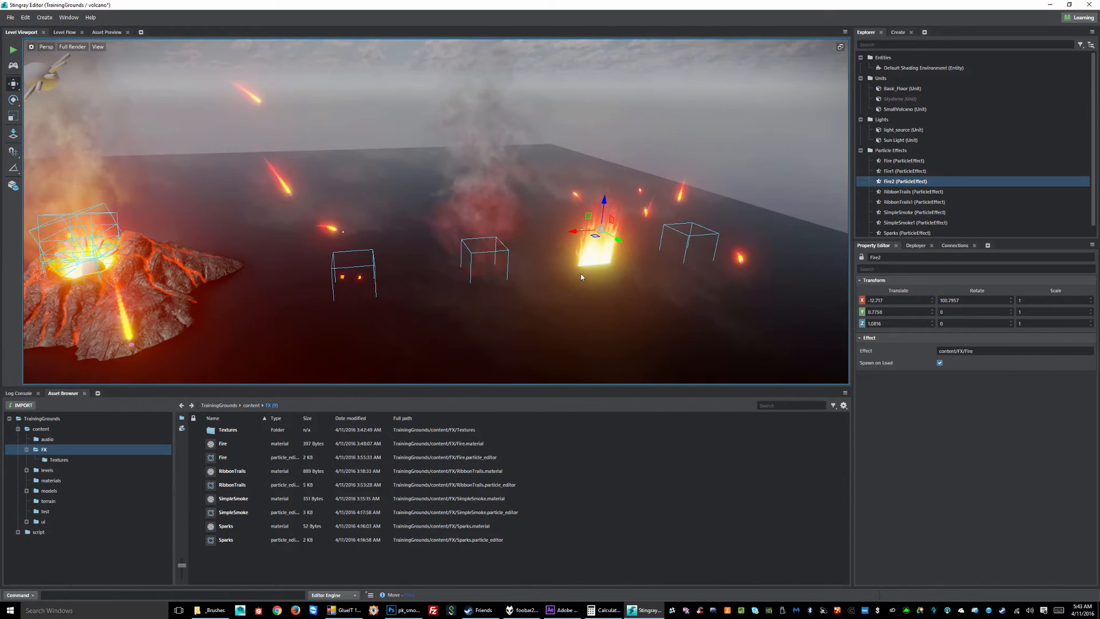
{"action": "right_click_drag", "start_coordinate": [468, 230], "coordinate": [564, 260], "text": "alt"}
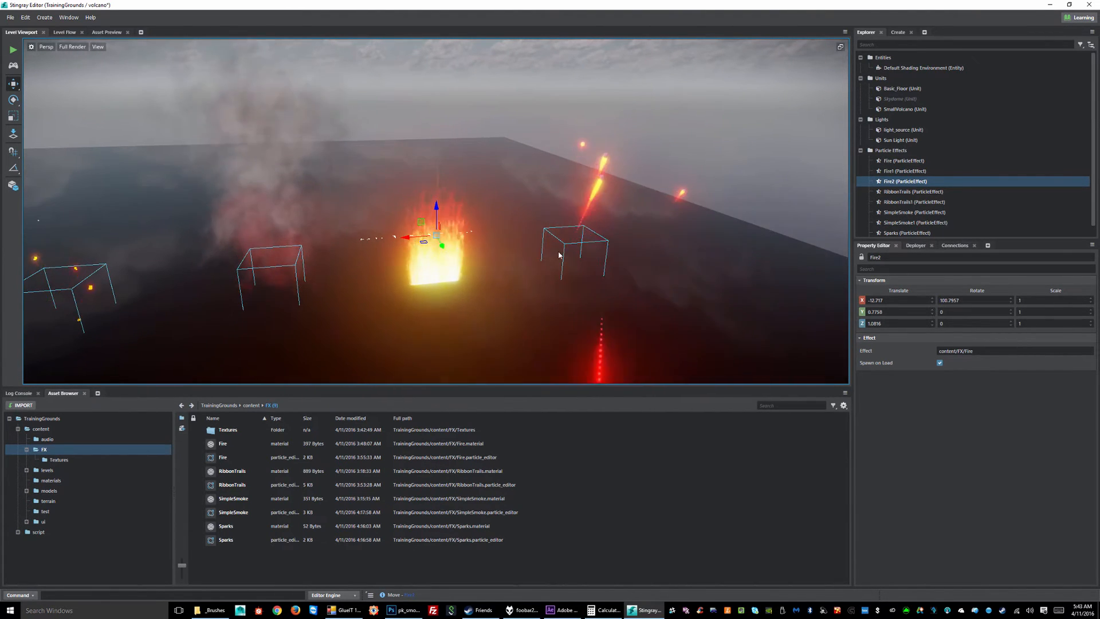
{"action": "left_click", "coordinate": [565, 251]}
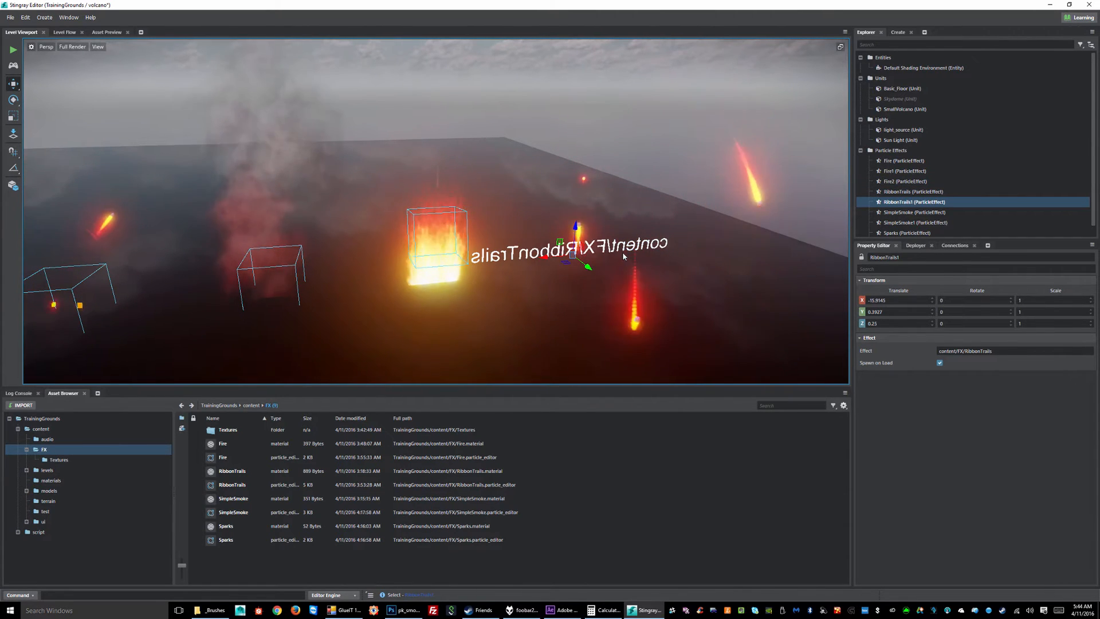
{"action": "left_click_drag", "start_coordinate": [575, 229], "coordinate": [579, 222]}
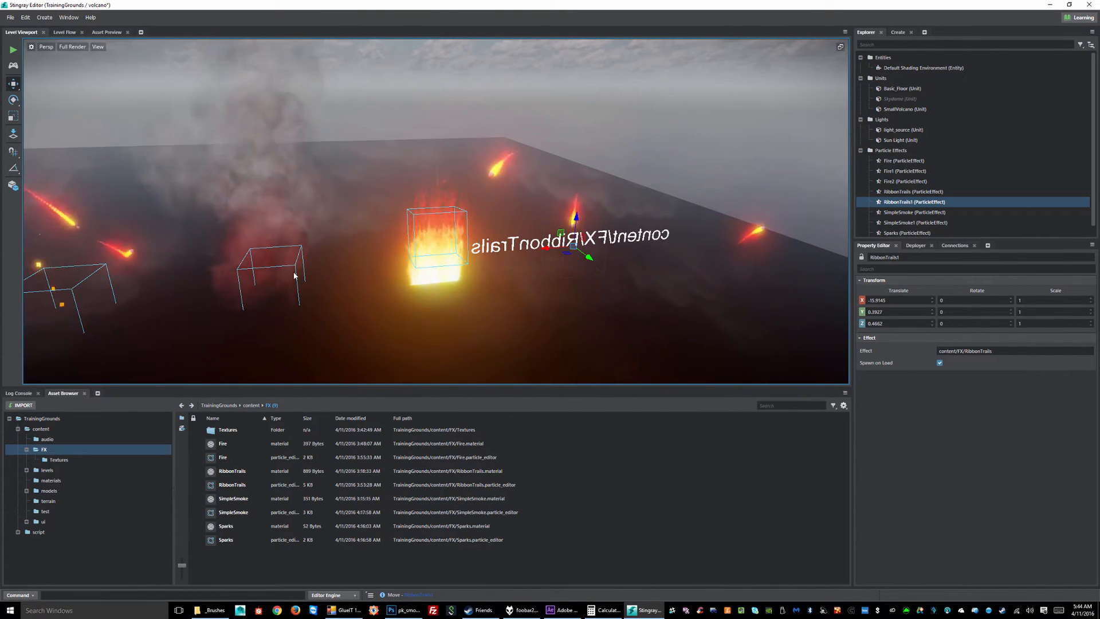
Place the ChamfBox unit from the content/models/props folder on the floor beside the standalone RibbonTrails effect
{"action": "middle_click_drag", "start_coordinate": [422, 256], "coordinate": [626, 201], "text": "alt"}
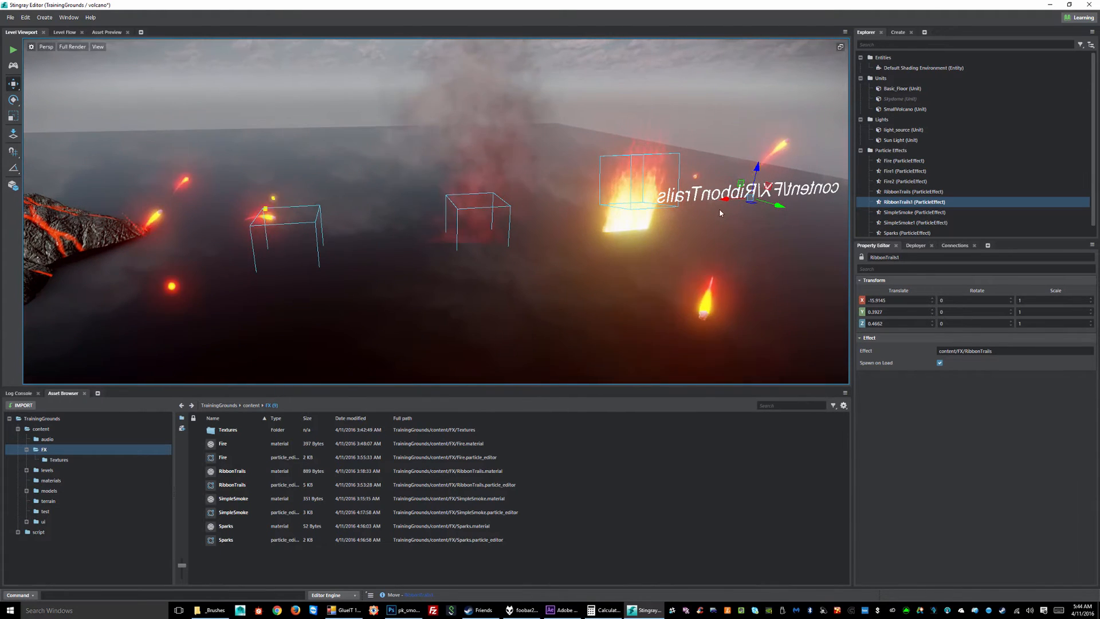
{"action": "left_click_drag", "start_coordinate": [696, 223], "coordinate": [691, 298], "text": "alt"}
{"action": "middle_click_drag", "start_coordinate": [691, 297], "coordinate": [281, 273], "text": "alt"}
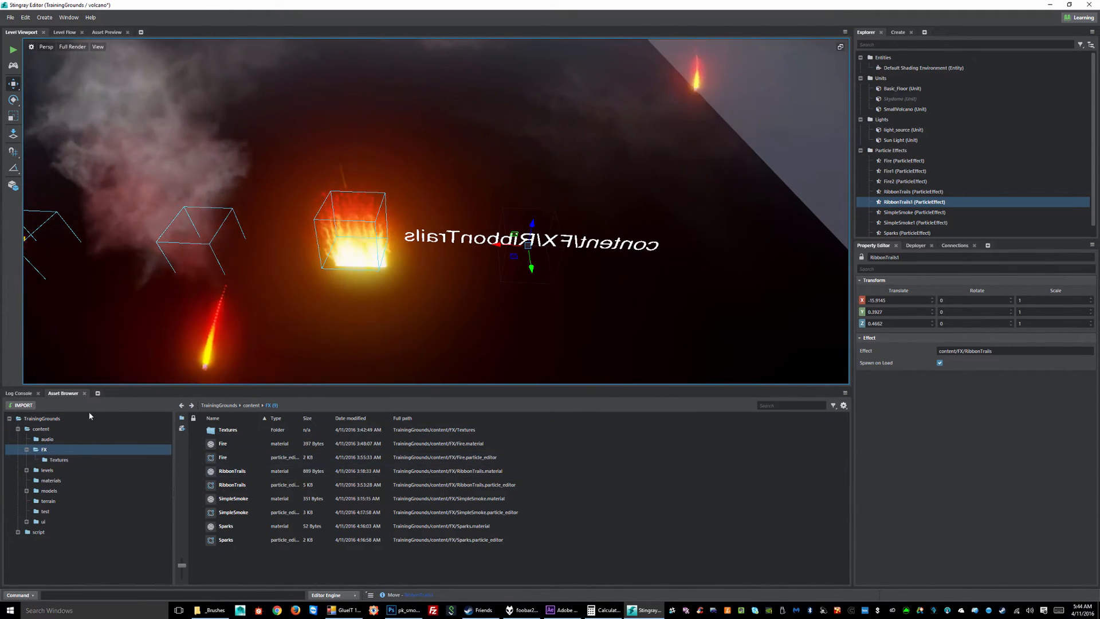
{"action": "middle_click_drag", "start_coordinate": [253, 264], "coordinate": [558, 251], "text": "alt"}
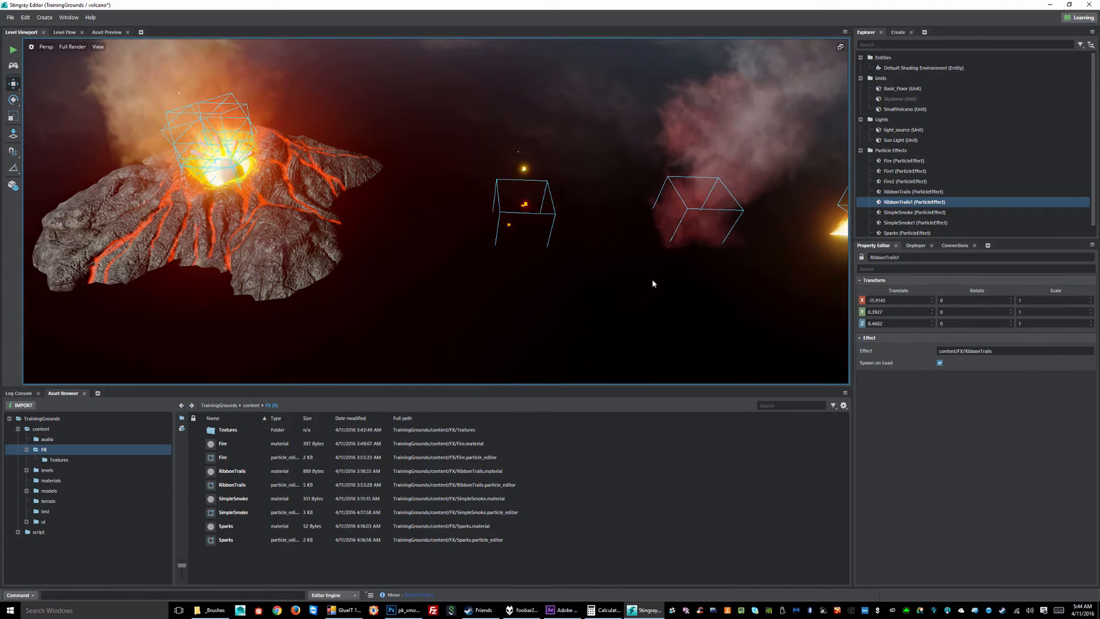
{"action": "key", "text": "f"}
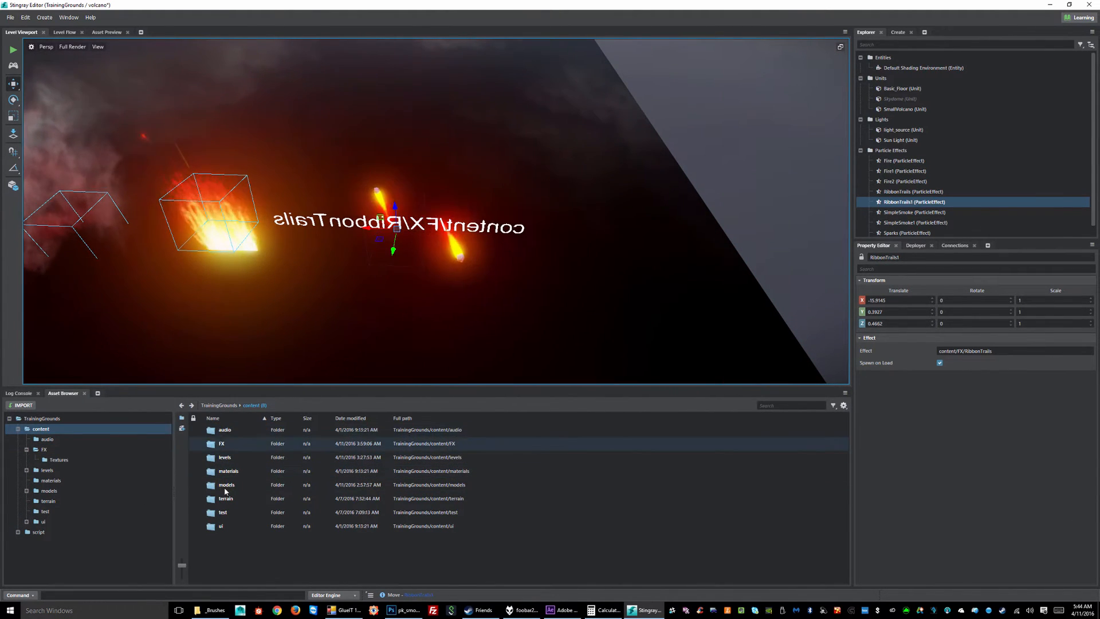
{"action": "double_click", "coordinate": [227, 485]}
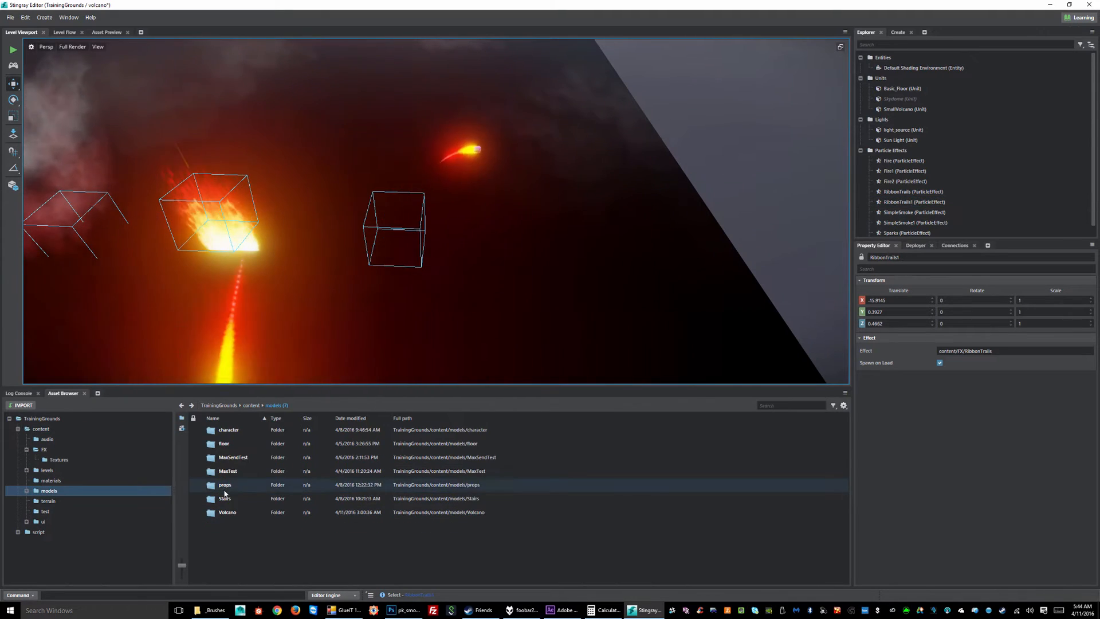
{"action": "left_click", "coordinate": [229, 487]}
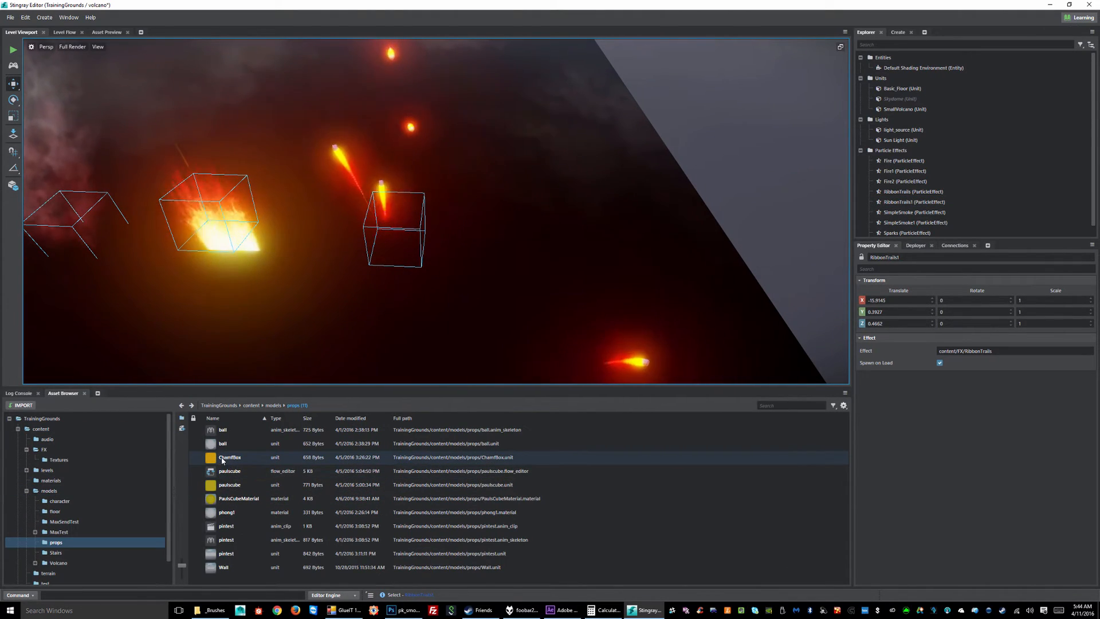
{"action": "left_click_drag", "start_coordinate": [212, 458], "coordinate": [562, 251]}
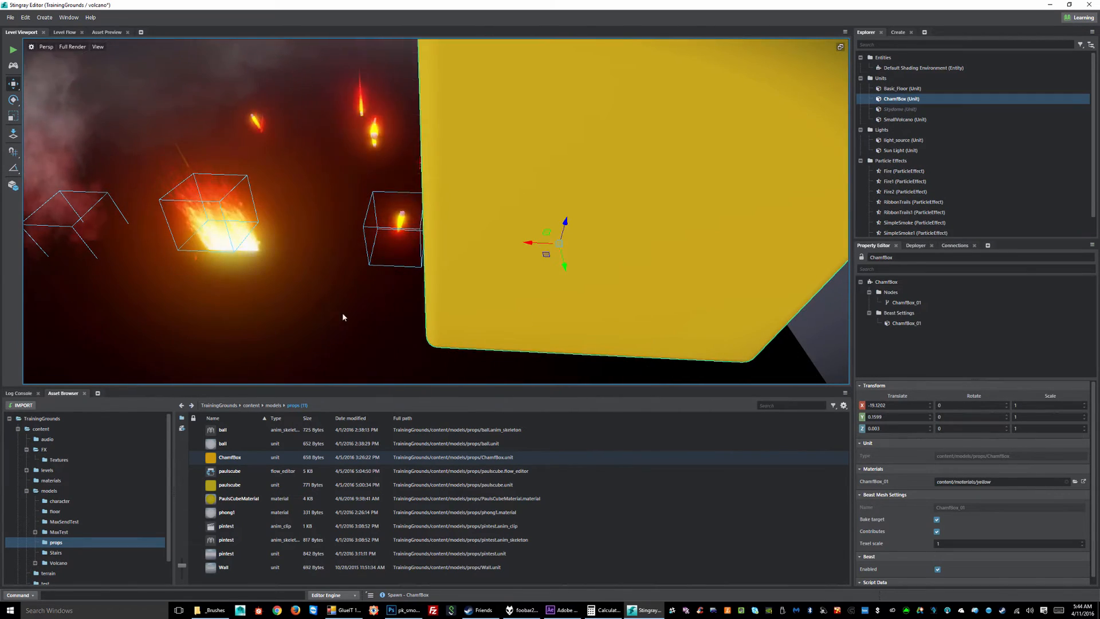
{"action": "left_click_drag", "start_coordinate": [342, 311], "coordinate": [364, 274], "text": "alt"}
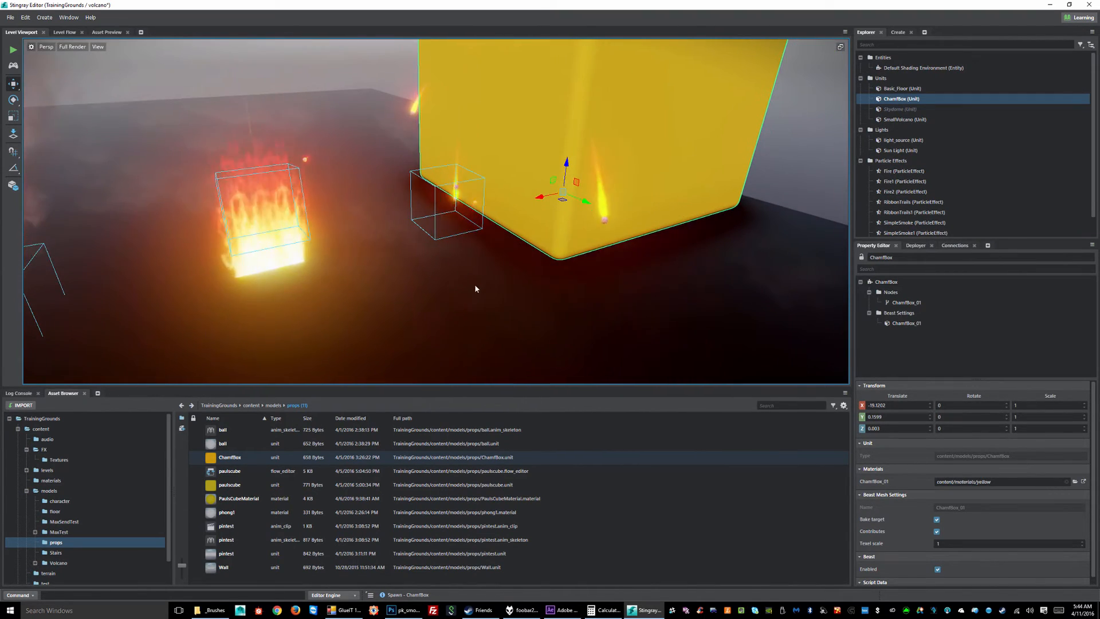
Lower the ChamfBox beside the standalone RibbonTrails effect and deselect it
{"action": "left_click_drag", "start_coordinate": [475, 288], "coordinate": [421, 294], "text": "alt"}
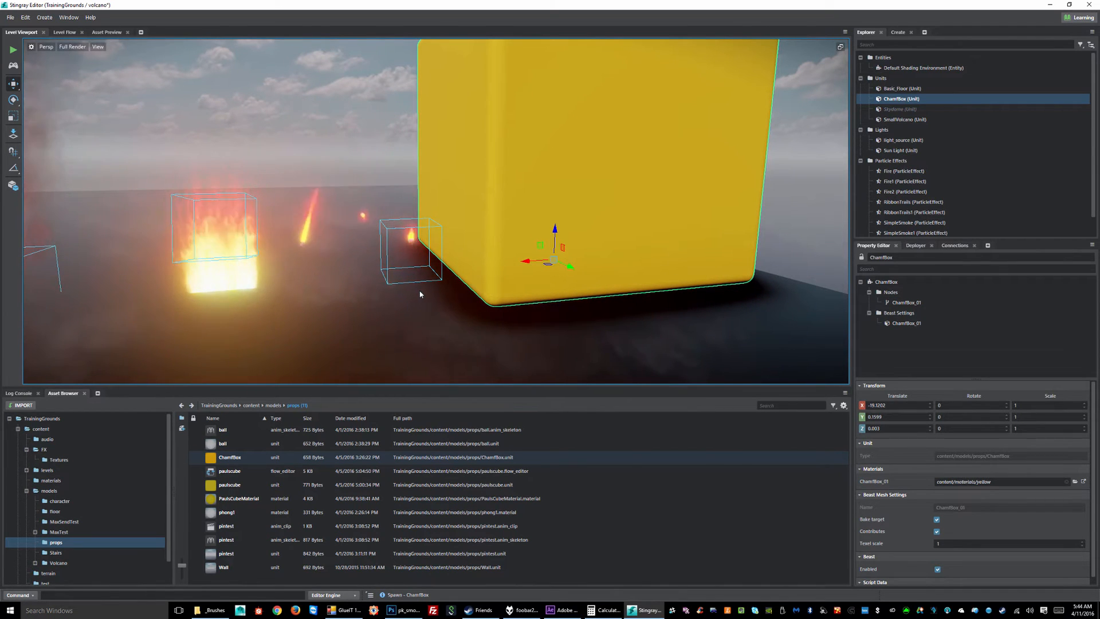
{"action": "left_click_drag", "start_coordinate": [556, 234], "coordinate": [550, 291]}
{"action": "left_click", "coordinate": [806, 196]}
{"action": "left_click_drag", "start_coordinate": [442, 278], "coordinate": [463, 298], "text": "alt"}
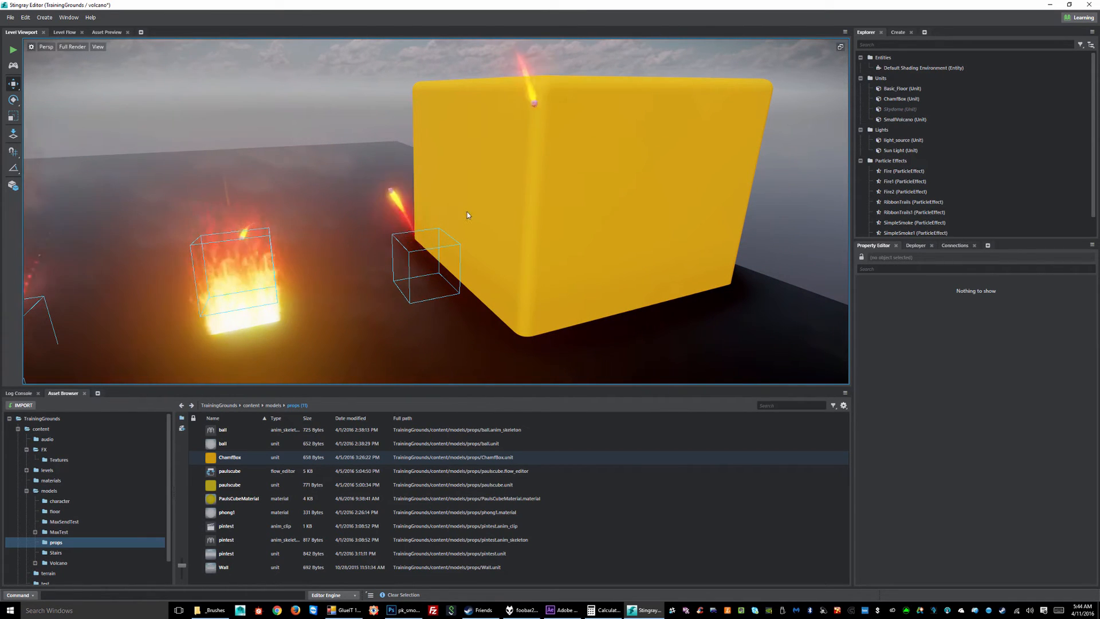
Shift the standalone RibbonTrails effect between the fire and the ChamfBox along X to about -15.68
{"action": "left_click", "coordinate": [415, 259]}
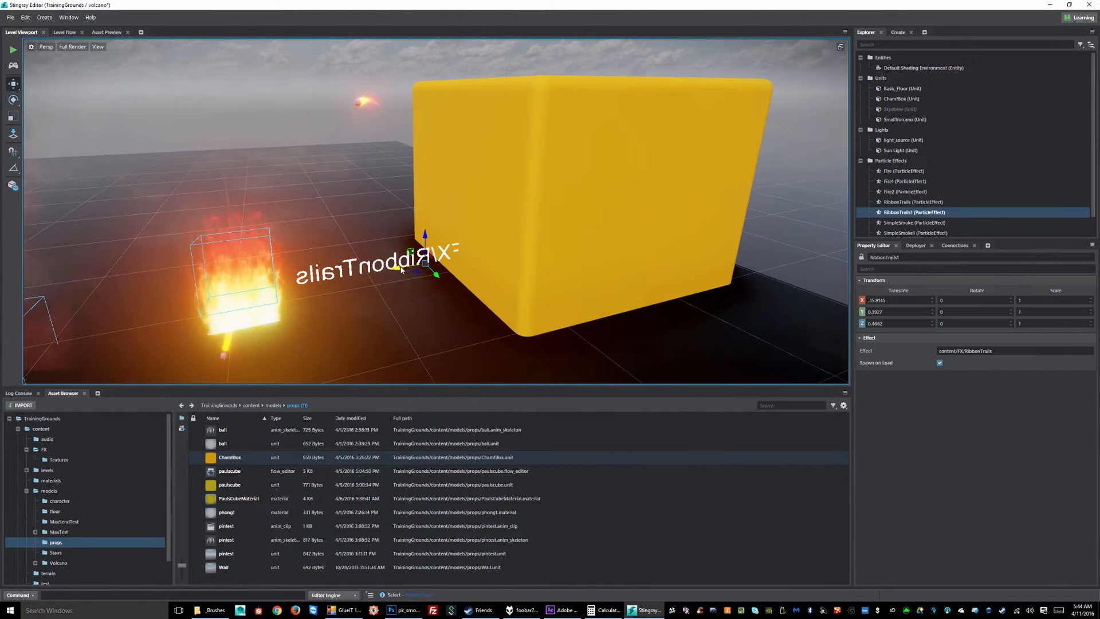
{"action": "left_click_drag", "start_coordinate": [369, 273], "coordinate": [423, 319]}
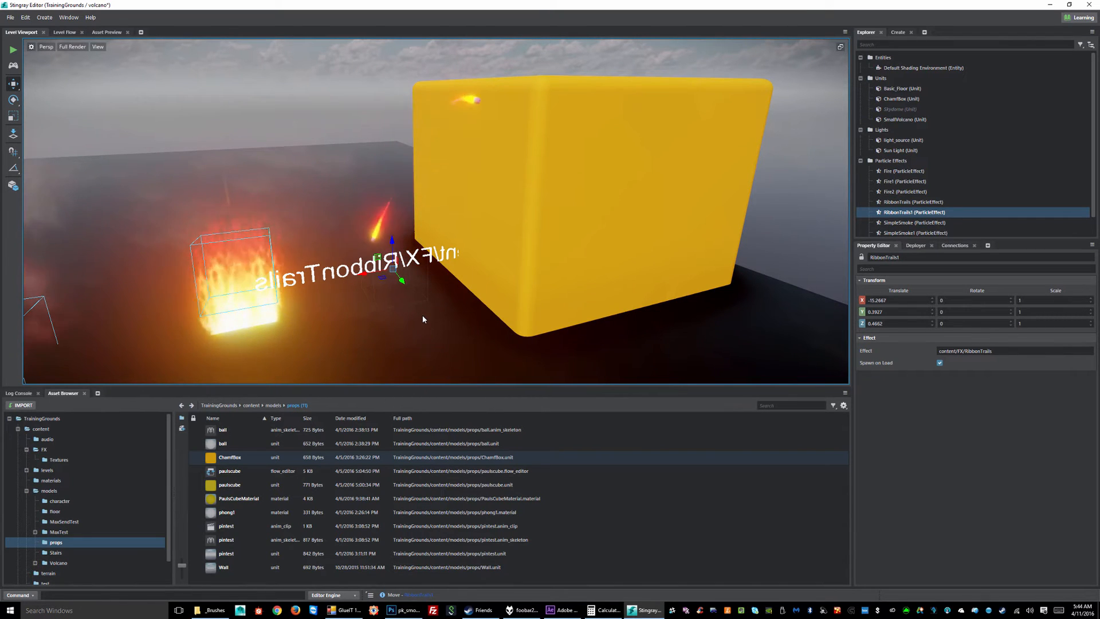
{"action": "left_click_drag", "start_coordinate": [500, 252], "coordinate": [442, 213], "text": "alt"}
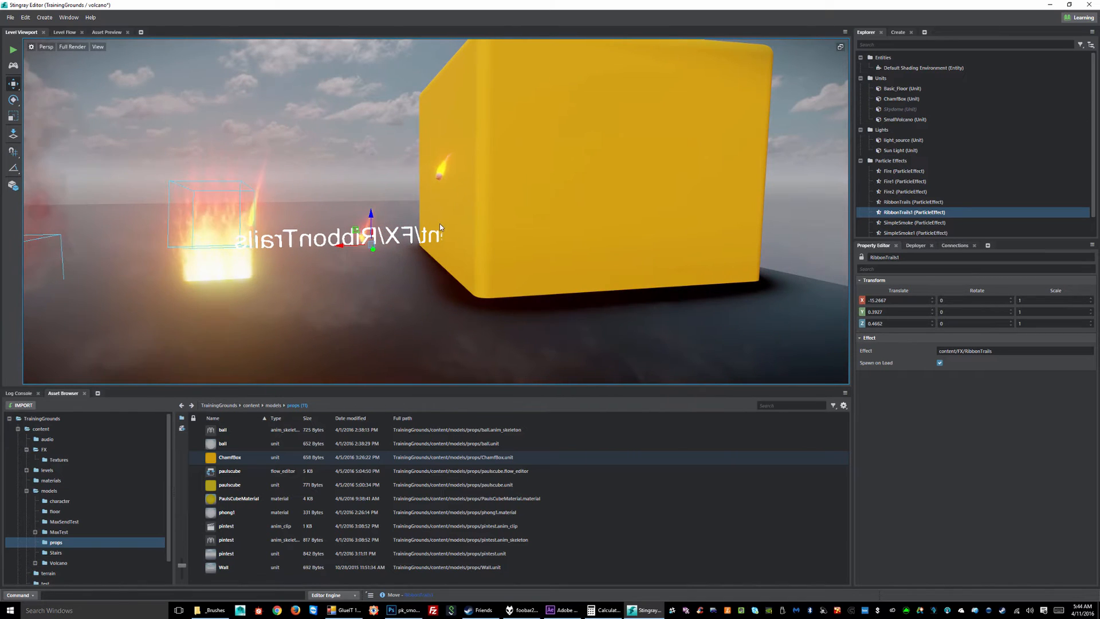
{"action": "left_click_drag", "start_coordinate": [466, 243], "coordinate": [362, 279], "text": "alt"}
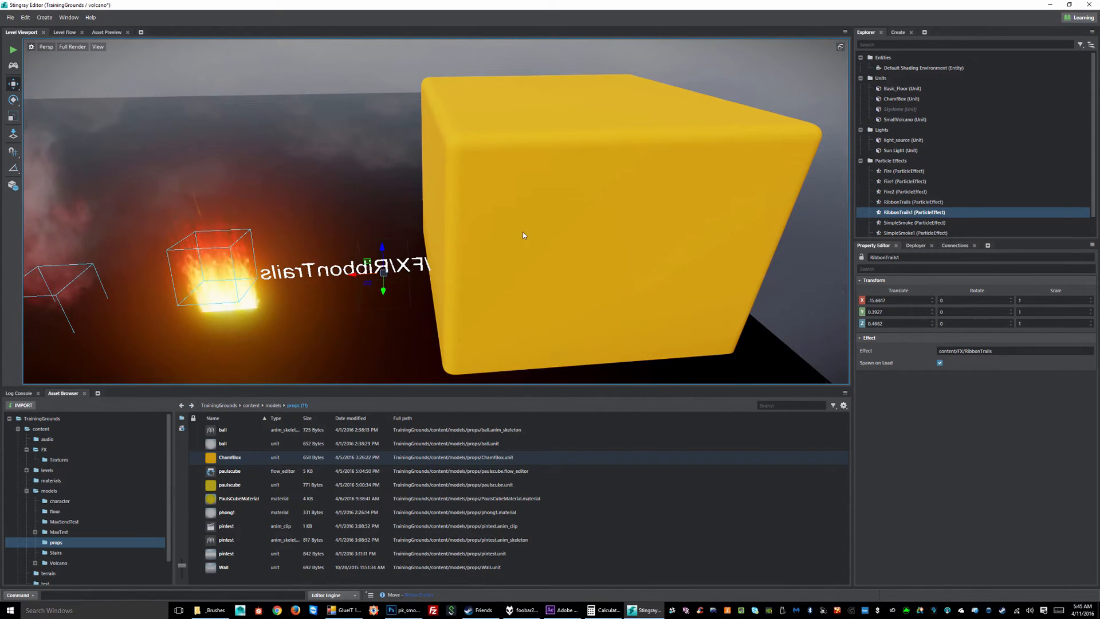
Delete the yellow ChamfBox from the level
{"action": "left_click", "coordinate": [648, 284]}
{"action": "key", "text": "Delete"}
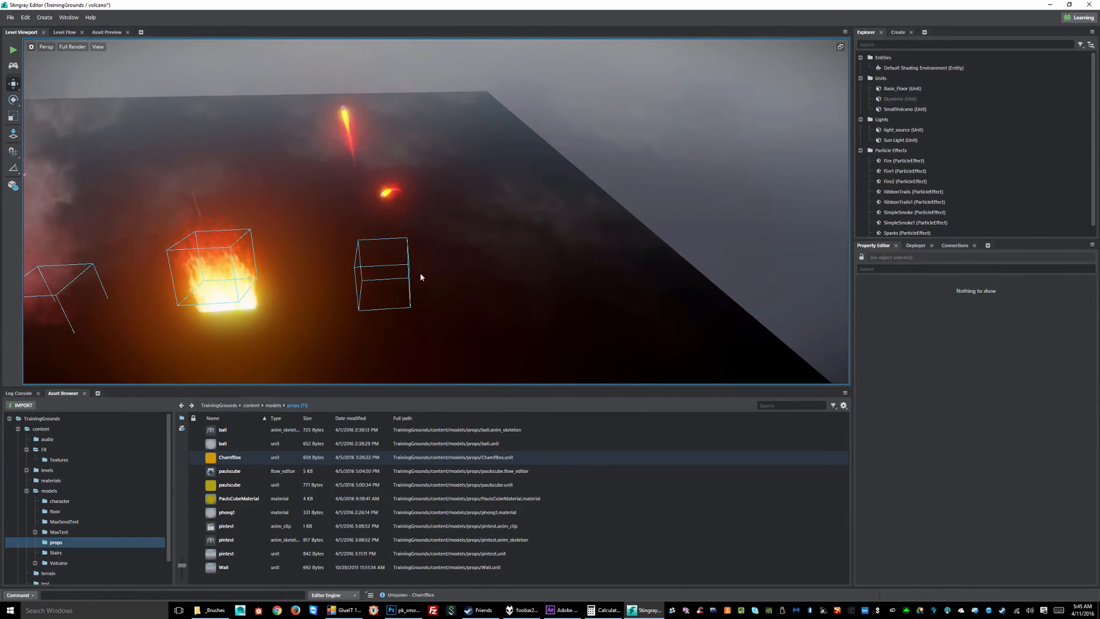
Move the standalone RibbonTrails effect farther from the fire, to X about -16.59
{"action": "left_click", "coordinate": [393, 266]}
{"action": "left_click_drag", "start_coordinate": [422, 274], "coordinate": [468, 262], "text": "alt"}
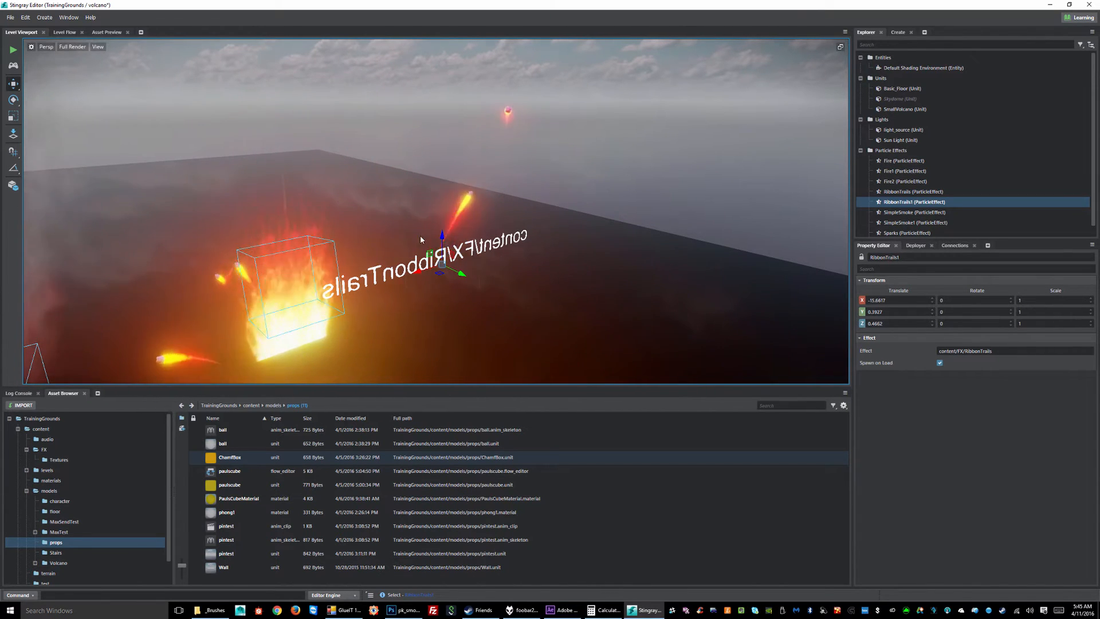
{"action": "left_click_drag", "start_coordinate": [421, 239], "coordinate": [445, 270], "text": "alt"}
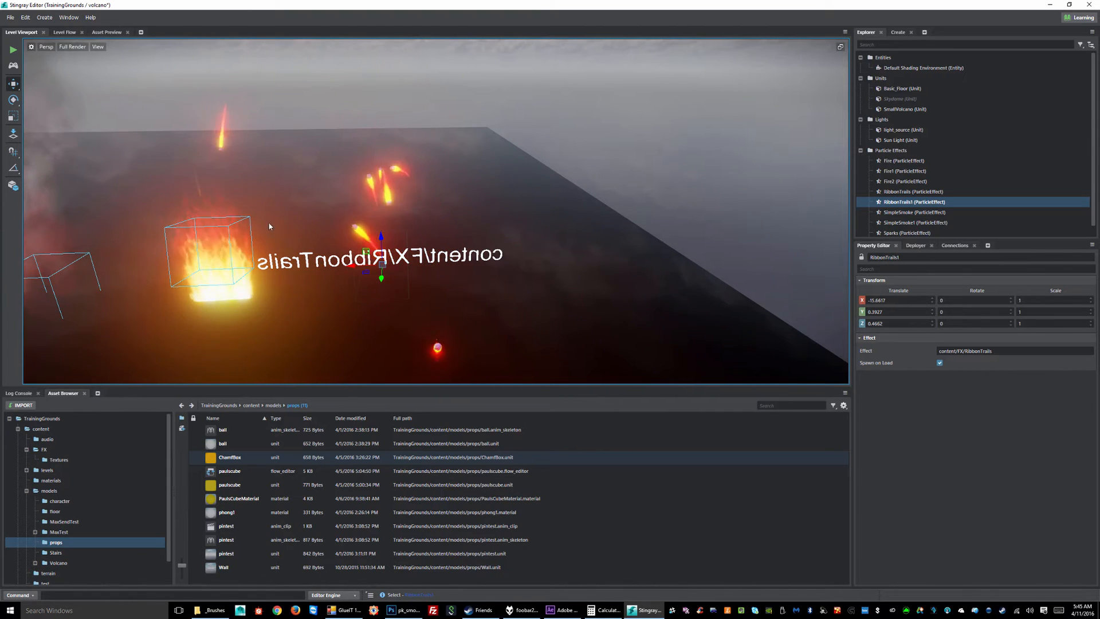
{"action": "left_click_drag", "start_coordinate": [269, 226], "coordinate": [349, 237], "text": "alt"}
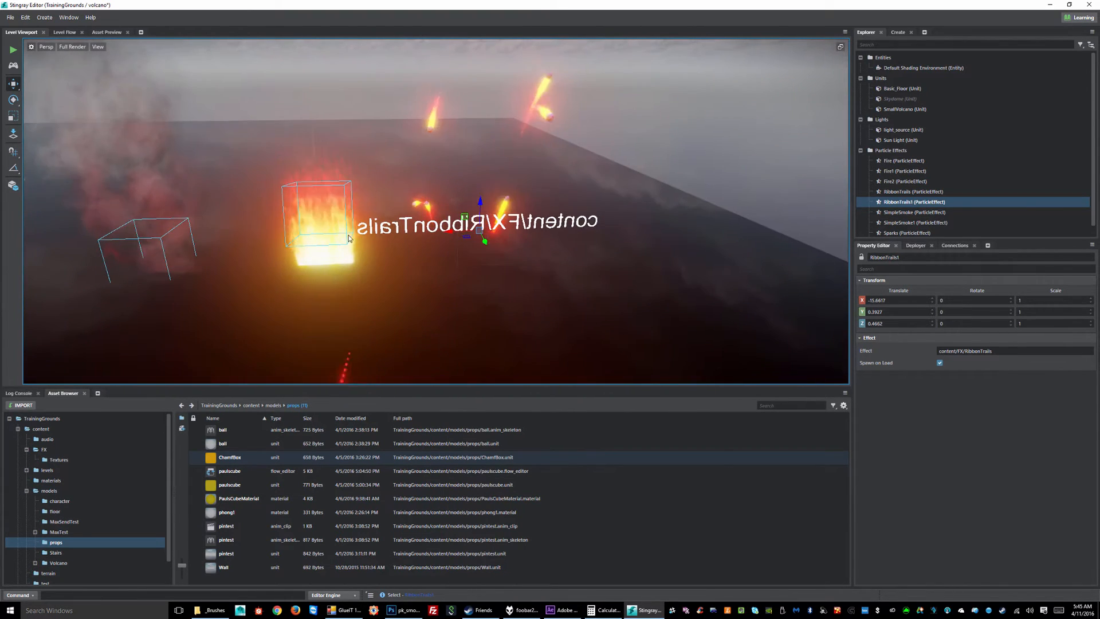
{"action": "left_click_drag", "start_coordinate": [453, 233], "coordinate": [500, 237]}
{"action": "left_click_drag", "start_coordinate": [204, 275], "coordinate": [331, 267], "text": "alt"}
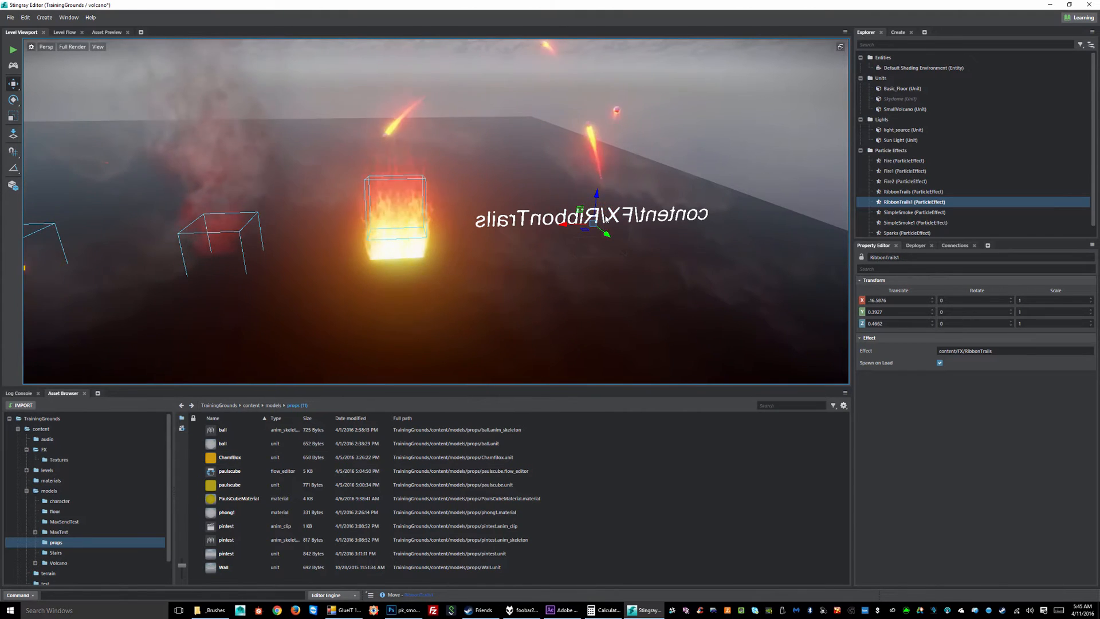
Delete the standalone RibbonTrails, Fire and SimpleSmoke sample effects from the level
{"action": "key", "text": "Delete"}
{"action": "left_click", "coordinate": [412, 222]}
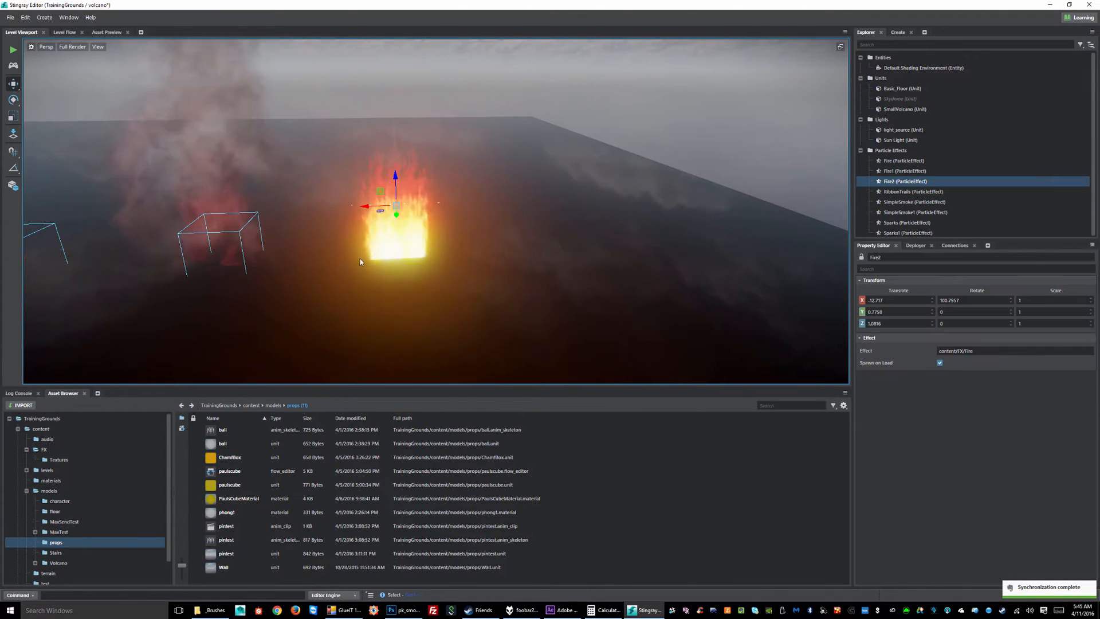
{"action": "key", "text": "Delete"}
{"action": "left_click", "coordinate": [226, 240]}
{"action": "key", "text": "Delete"}
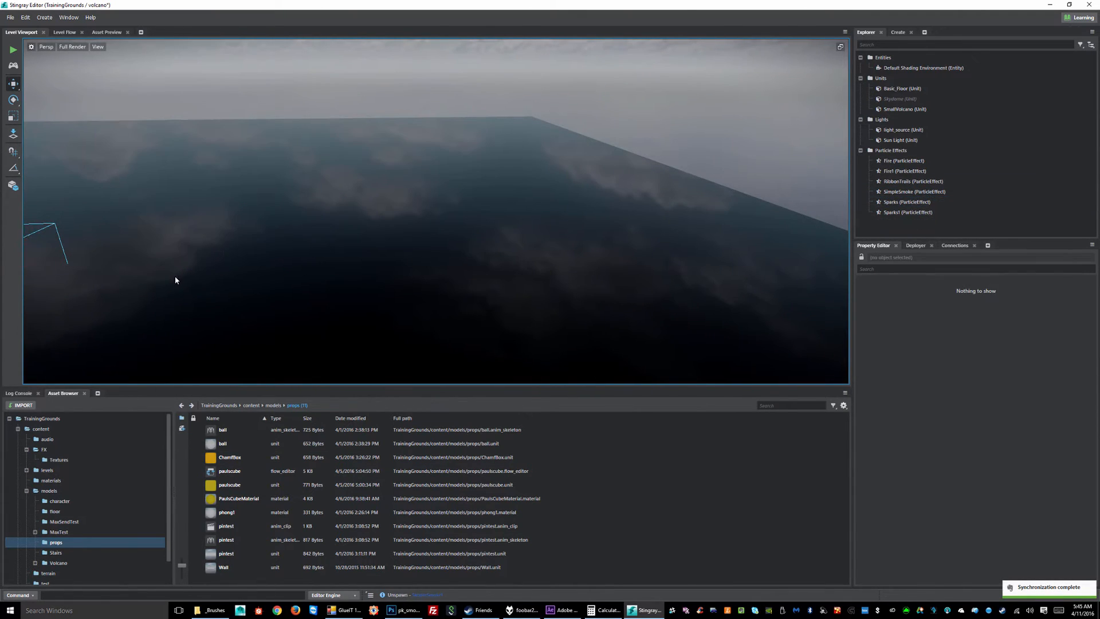
Move the standalone Sparks effect away from the volcano along X to about -9.29
{"action": "middle_click_drag", "start_coordinate": [118, 289], "coordinate": [487, 239], "text": "alt"}
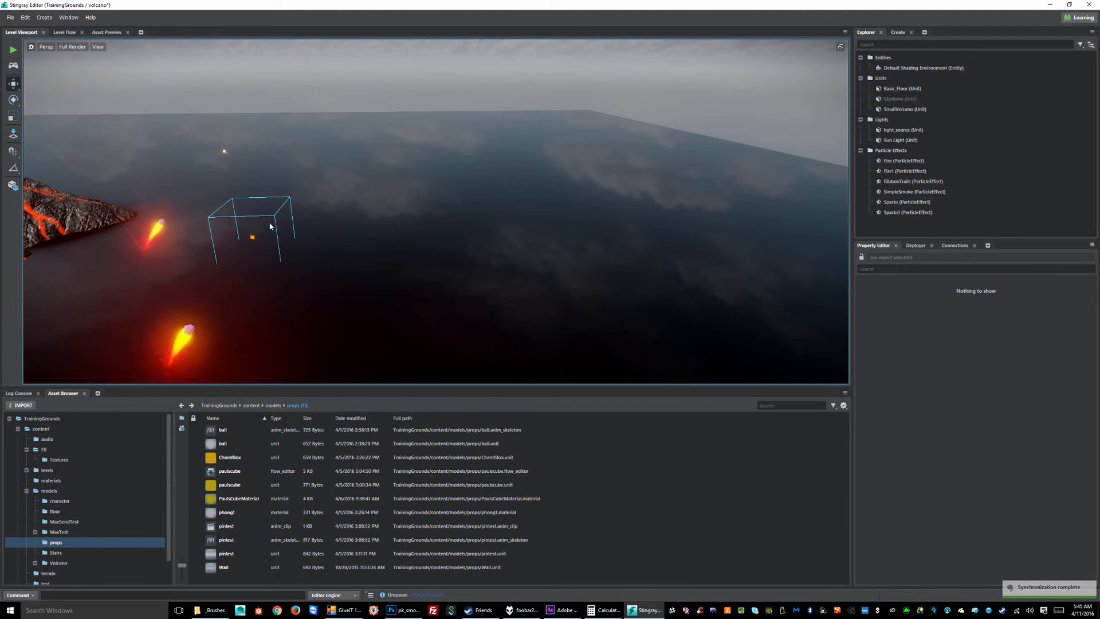
{"action": "left_click", "coordinate": [277, 226]}
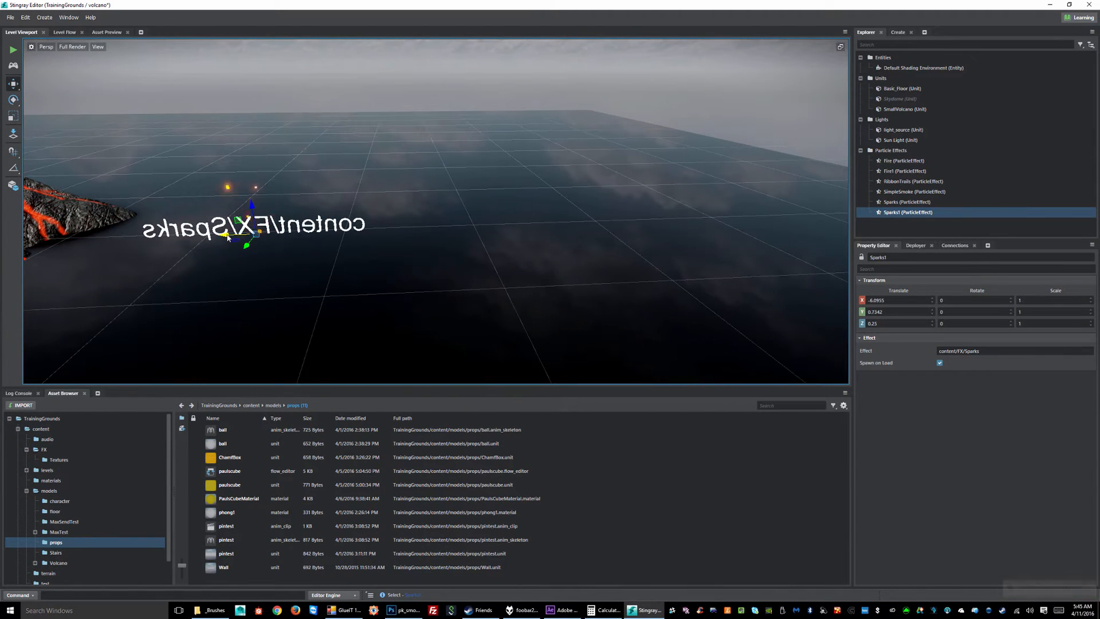
{"action": "left_click_drag", "start_coordinate": [229, 236], "coordinate": [492, 264]}
{"action": "left_click", "coordinate": [497, 263]}
{"action": "middle_click_drag", "start_coordinate": [438, 273], "coordinate": [445, 228], "text": "alt"}
{"action": "right_click_drag", "start_coordinate": [359, 234], "coordinate": [527, 255], "text": "alt"}
{"action": "left_click_drag", "start_coordinate": [526, 254], "coordinate": [454, 243], "text": "alt"}
{"action": "right_click_drag", "start_coordinate": [542, 167], "coordinate": [467, 202], "text": "alt"}
{"action": "middle_click_drag", "start_coordinate": [468, 205], "coordinate": [449, 240], "text": "alt"}
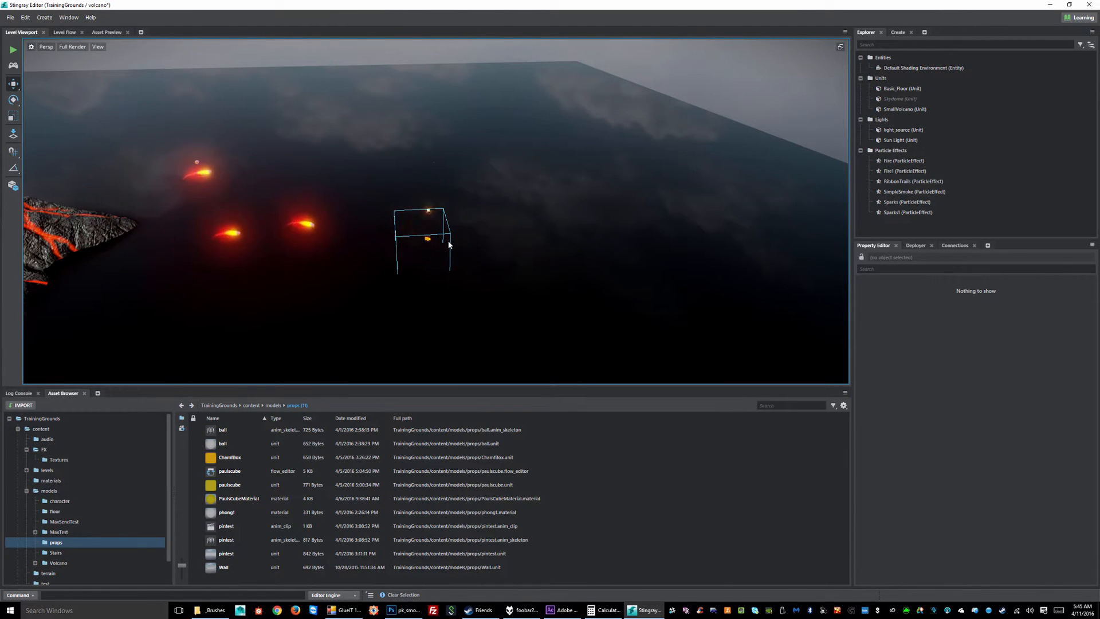
{"action": "left_click", "coordinate": [450, 241]}
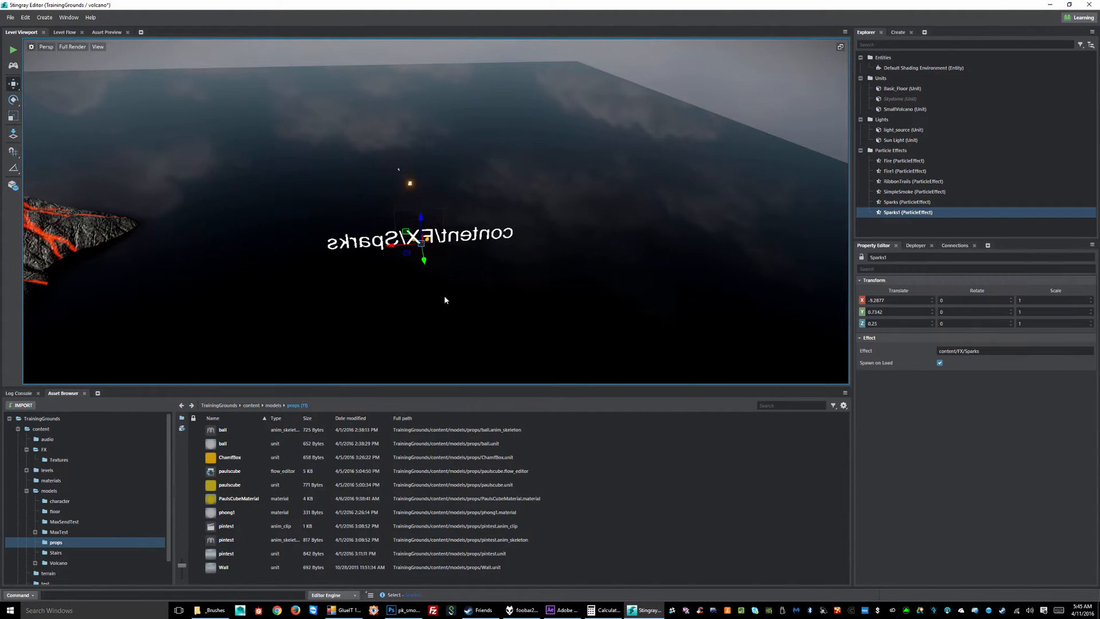
{"action": "left_click", "coordinate": [799, 87]}
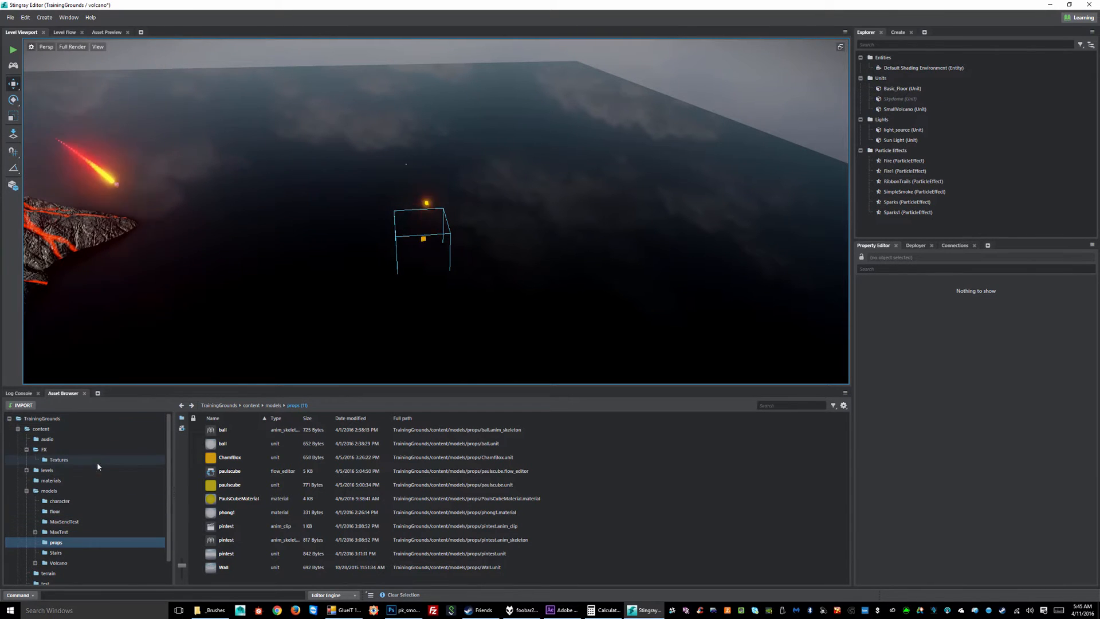
Browse the content/FX folder and its Textures subfolder to examine the particle assets, materials and textures
{"action": "left_click", "coordinate": [26, 450]}
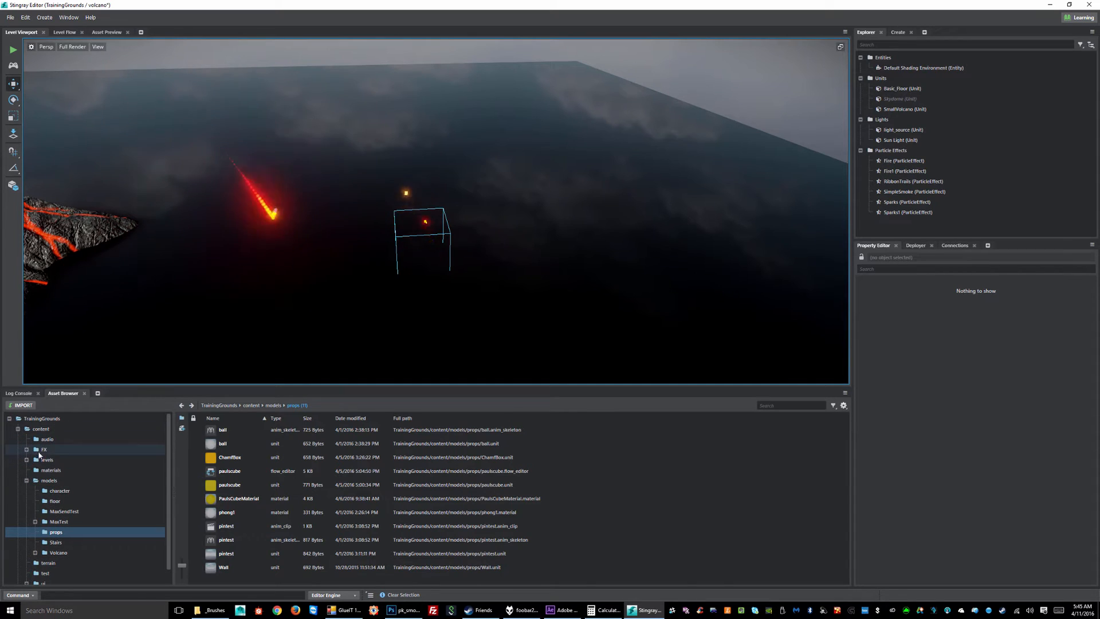
{"action": "left_click", "coordinate": [48, 449]}
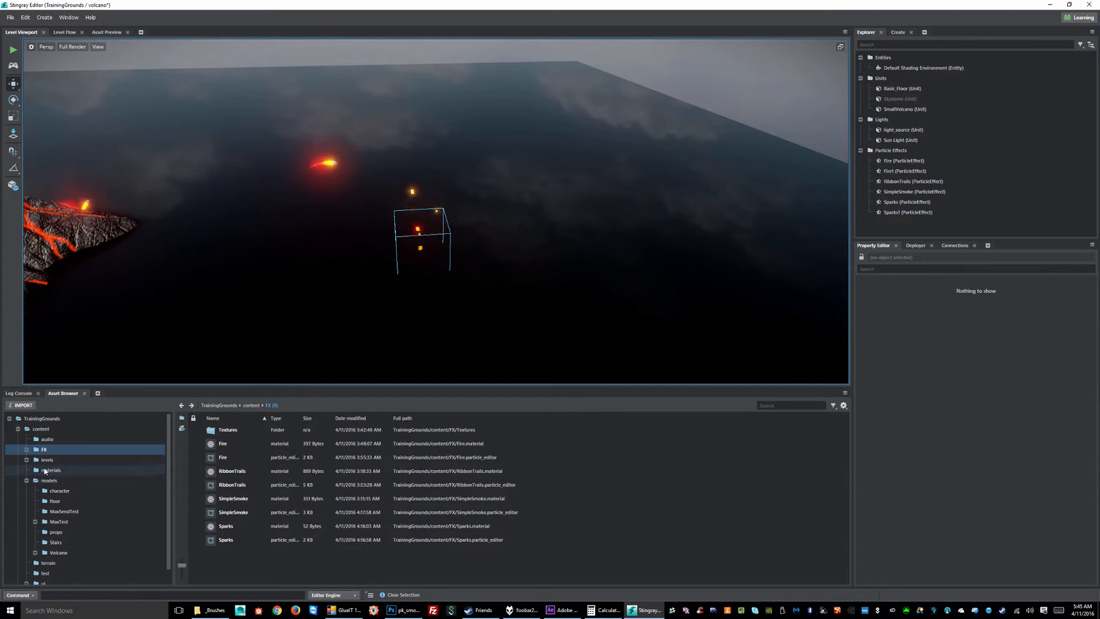
{"action": "left_click", "coordinate": [39, 430]}
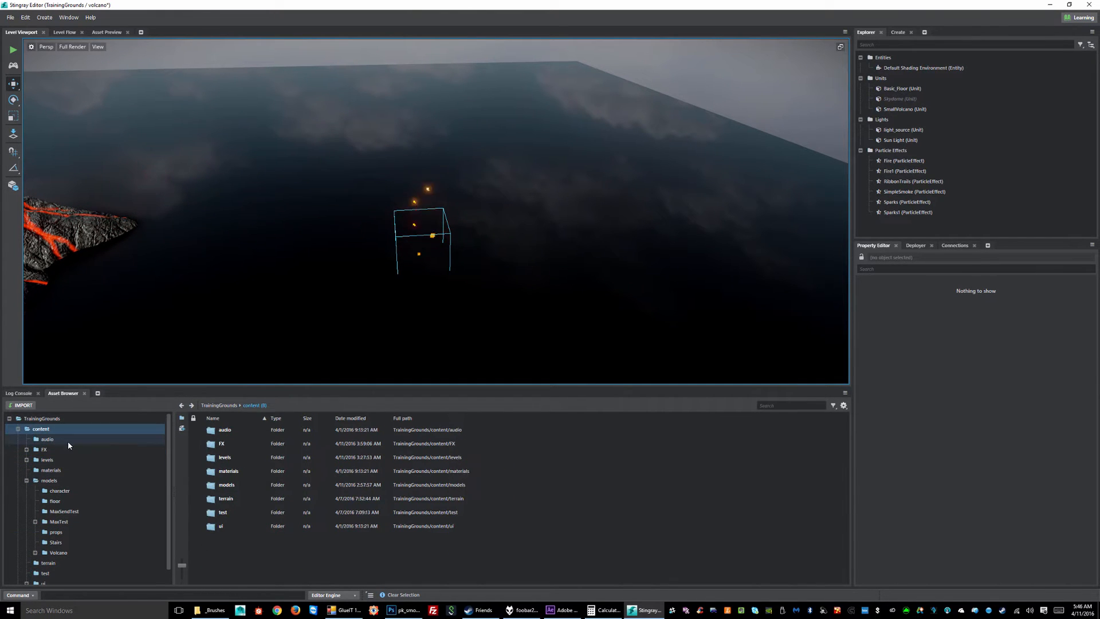
{"action": "double_click", "coordinate": [222, 446]}
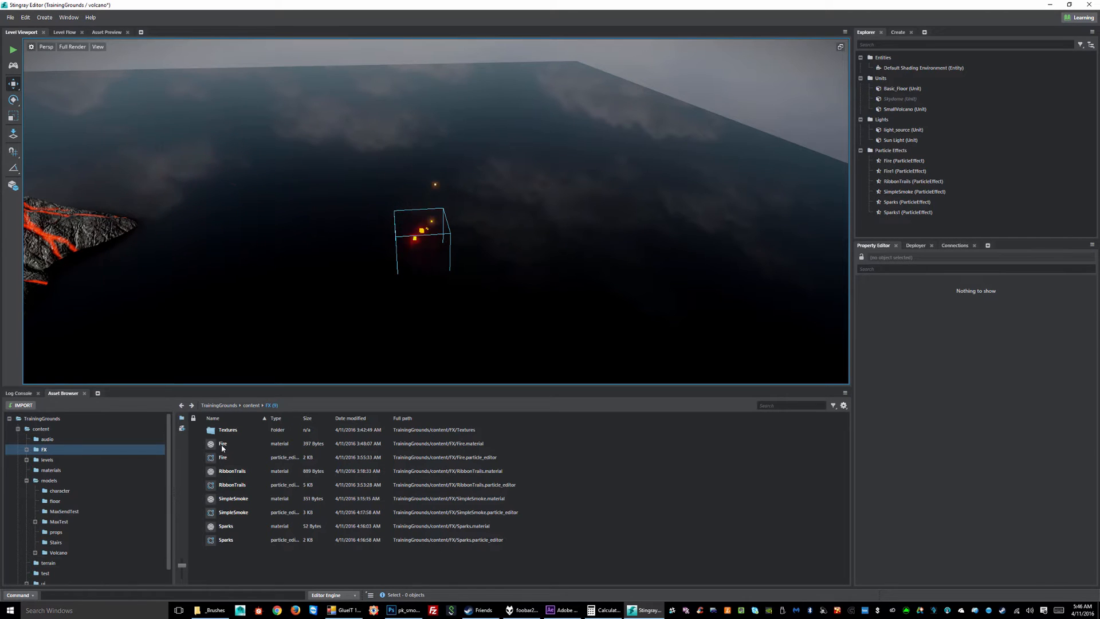
{"action": "left_click", "coordinate": [251, 405]}
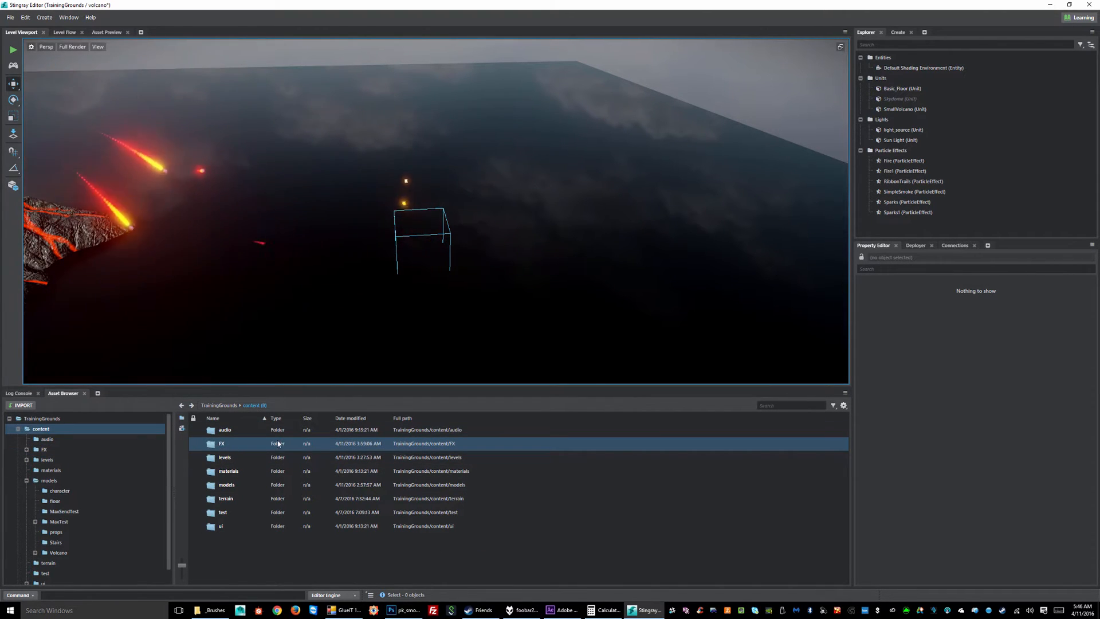
{"action": "double_click", "coordinate": [226, 444]}
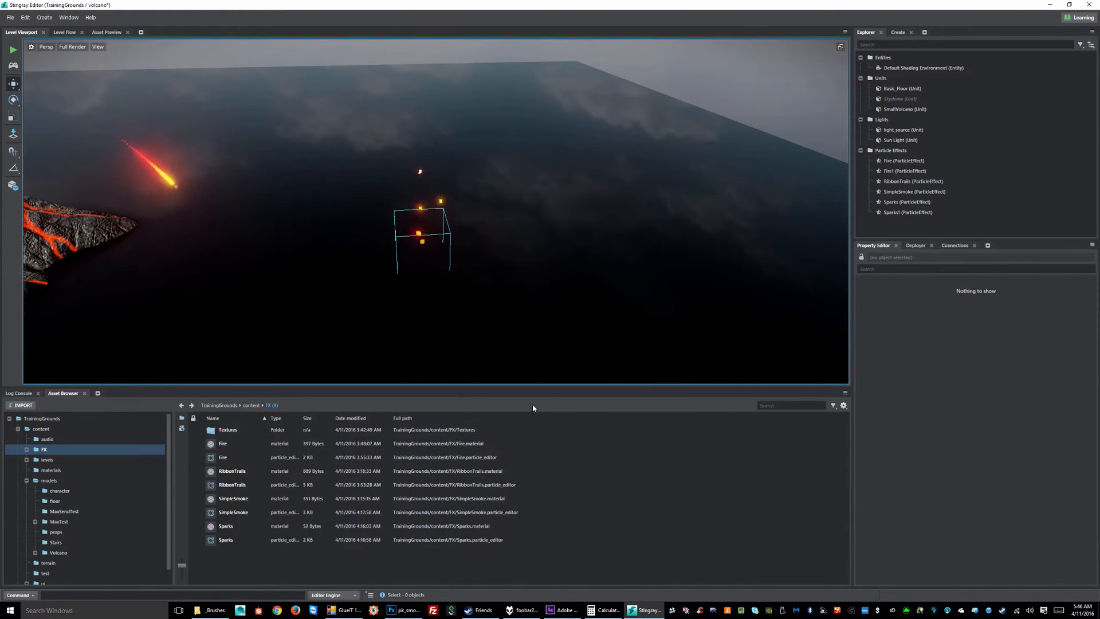
{"action": "double_click", "coordinate": [210, 431]}
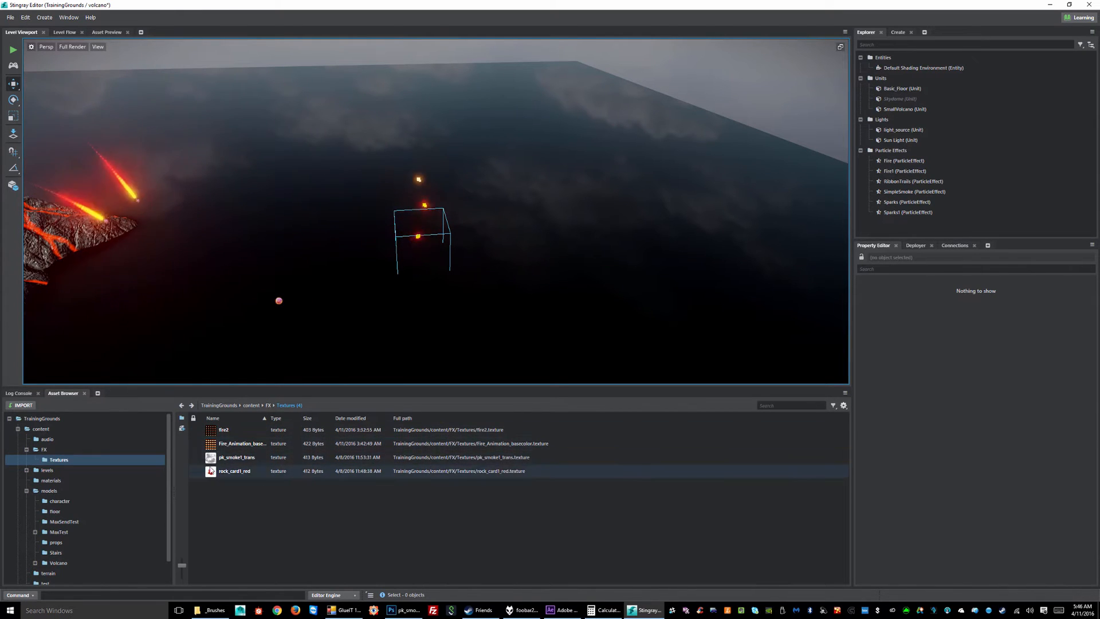
{"action": "left_click", "coordinate": [268, 405]}
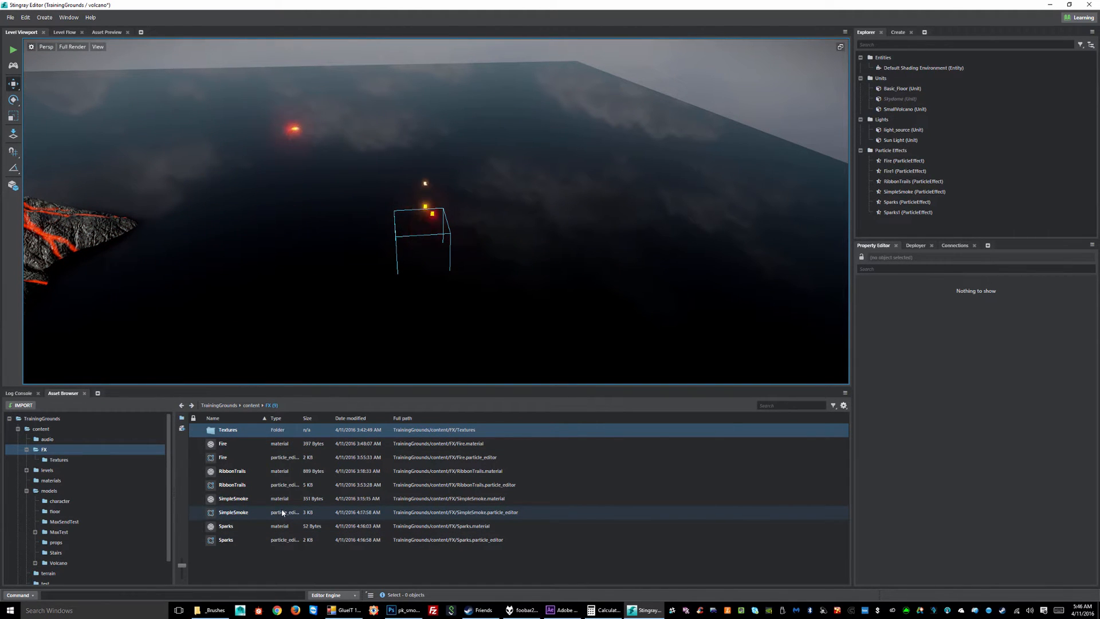
Create a particle asset named Sparks_2 in the content/FX folder and expand its System 1 components
{"action": "left_click_drag", "start_coordinate": [373, 281], "coordinate": [341, 254], "text": "alt"}
{"action": "left_click_drag", "start_coordinate": [491, 281], "coordinate": [299, 271], "text": "alt"}
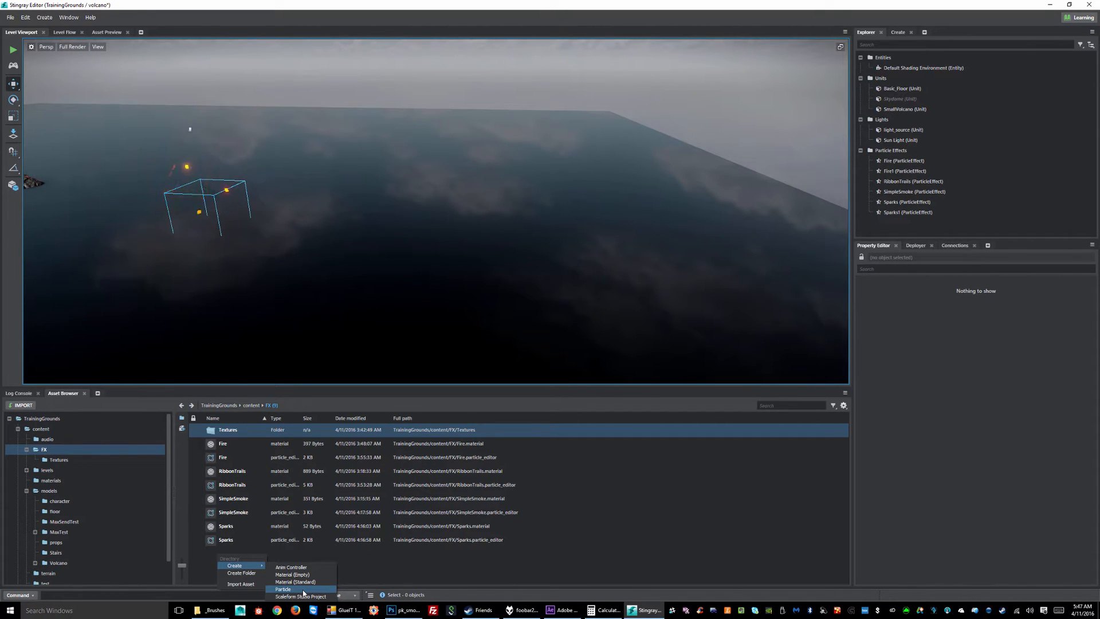
{"action": "left_click", "coordinate": [303, 589]}
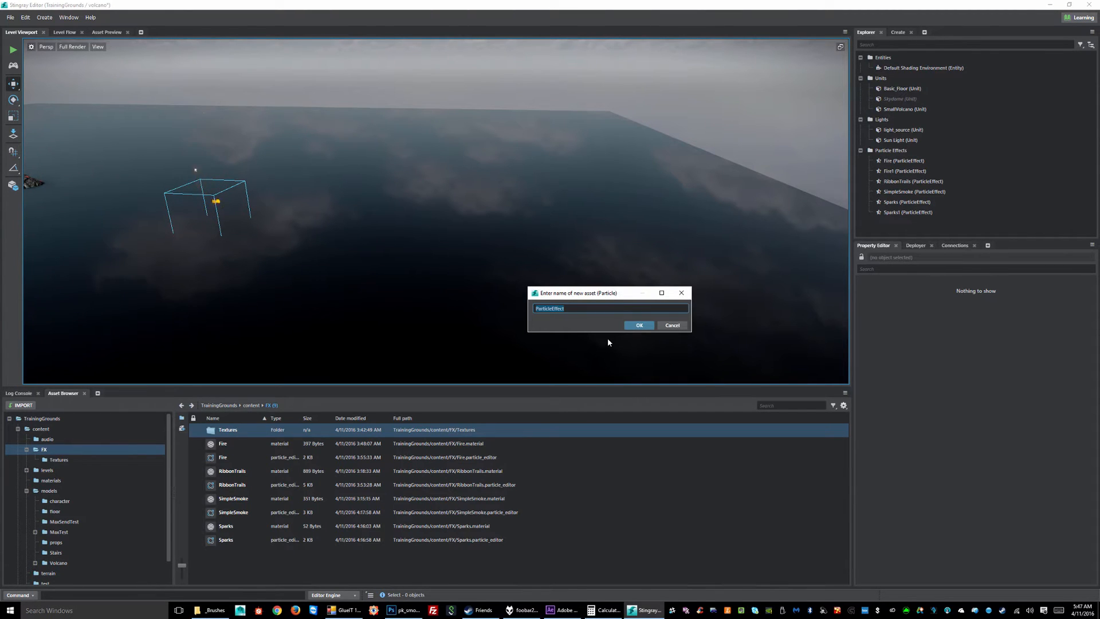
{"action": "type", "text": "Sparks_2"}
{"action": "key", "text": "Return"}
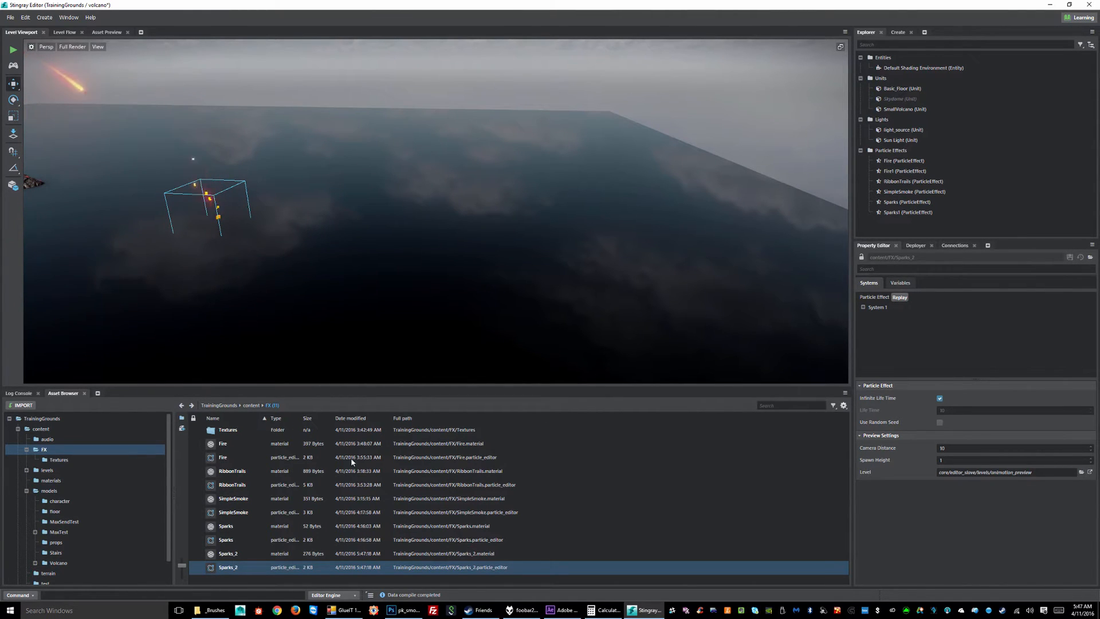
{"action": "left_click", "coordinate": [864, 308]}
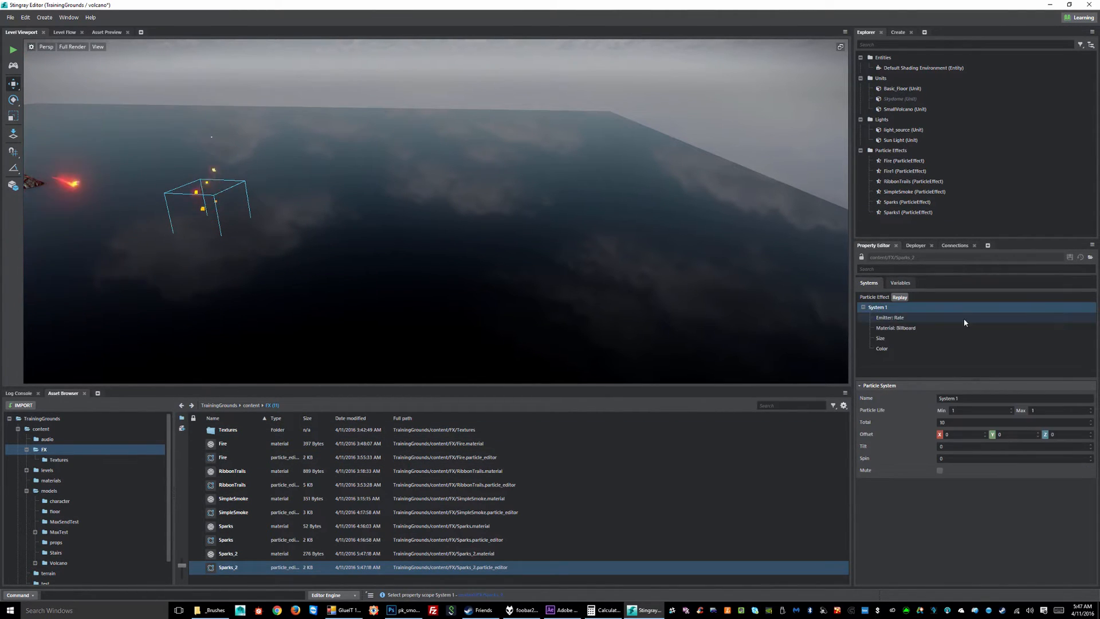
Place the Sparks_2 effect on the open floor beside the Sparks sample, raised to Z about 0.71
{"action": "left_click_drag", "start_coordinate": [212, 569], "coordinate": [460, 226]}
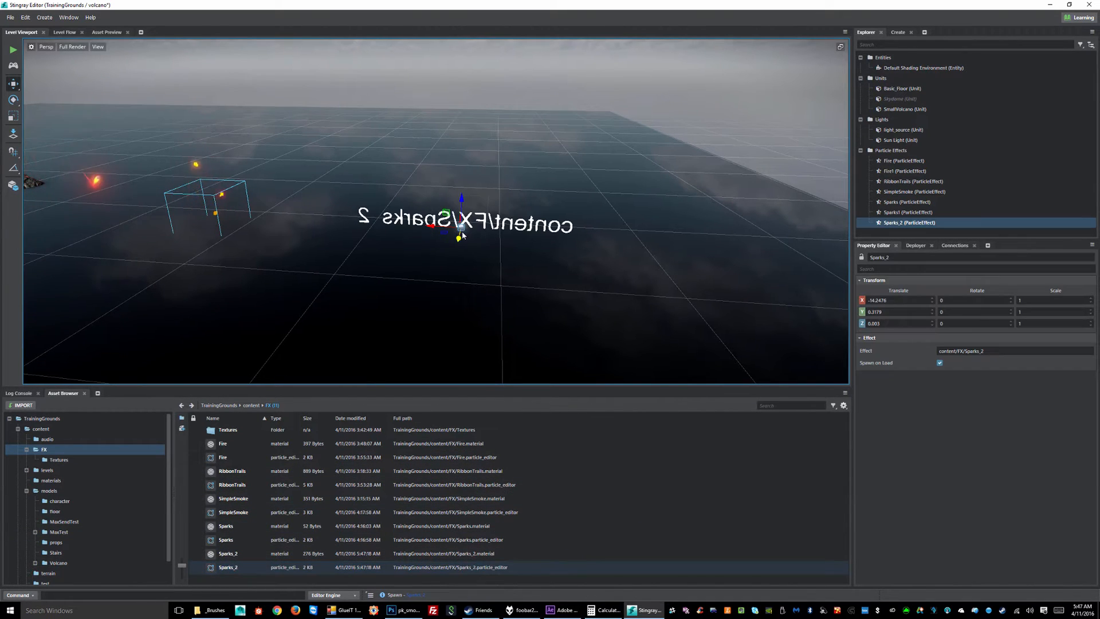
{"action": "left_click_drag", "start_coordinate": [471, 166], "coordinate": [471, 166]}
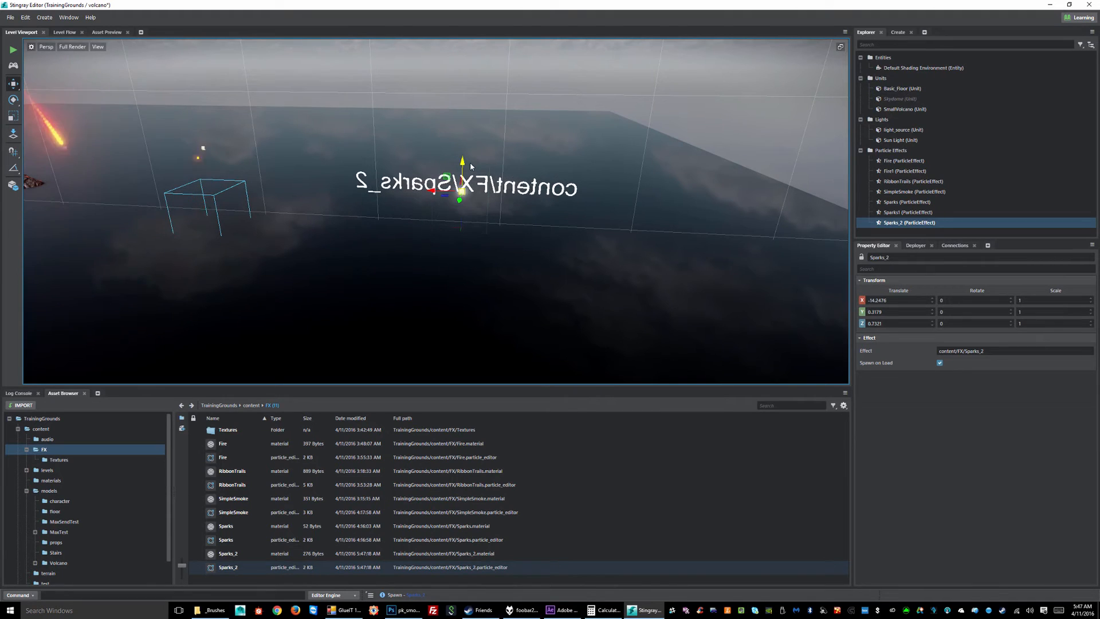
{"action": "left_click", "coordinate": [677, 117]}
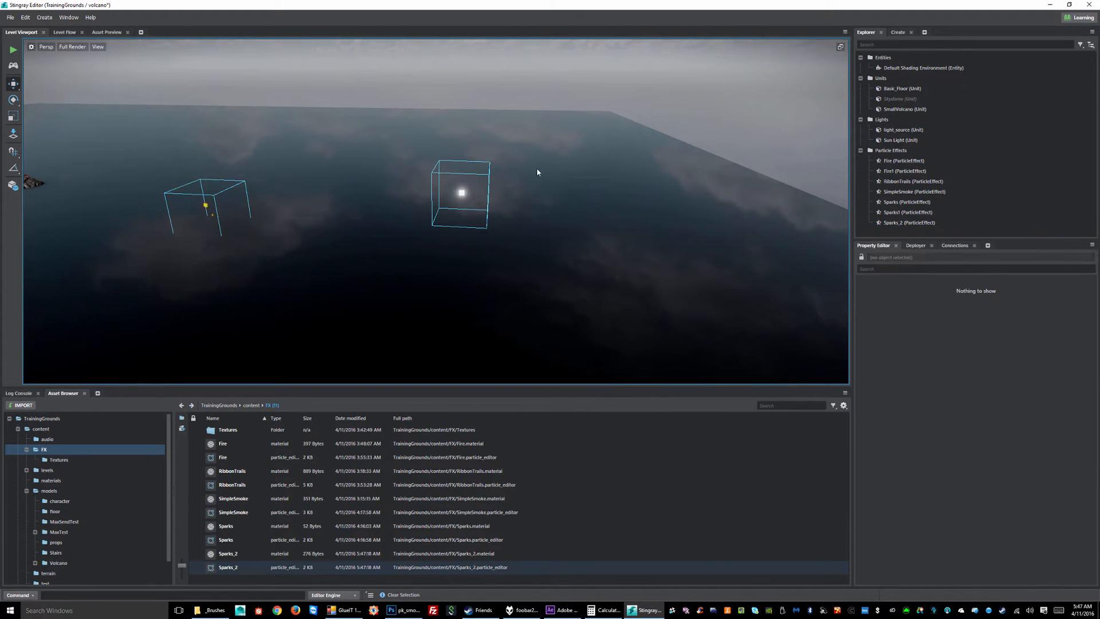
{"action": "right_click_drag", "start_coordinate": [439, 192], "coordinate": [600, 196], "text": "alt"}
{"action": "left_click_drag", "start_coordinate": [600, 195], "coordinate": [535, 232], "text": "alt"}
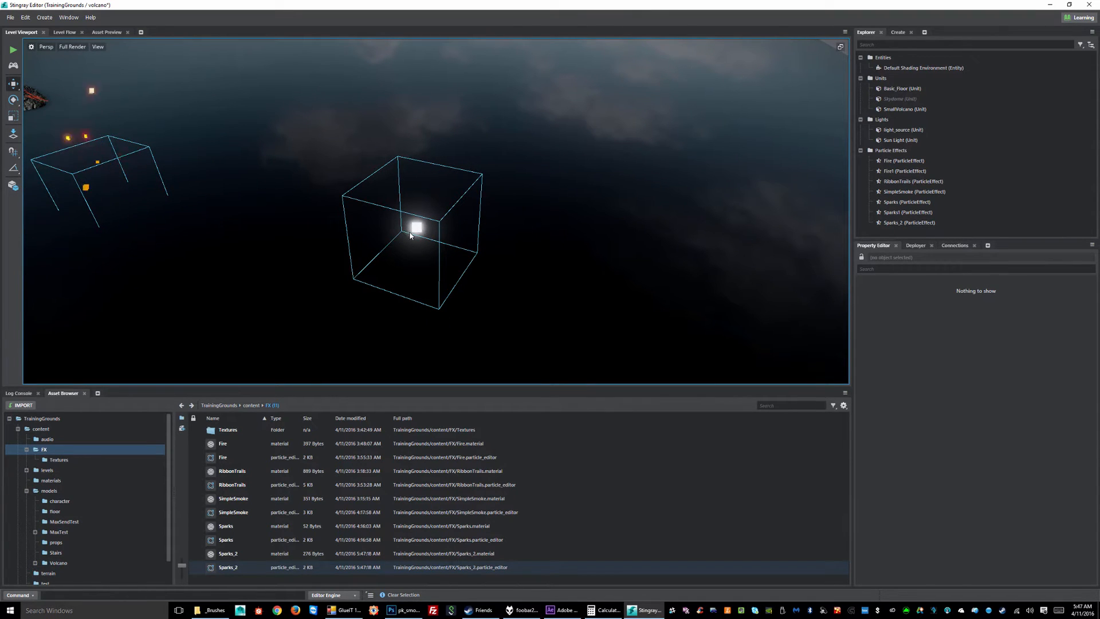
{"action": "left_click", "coordinate": [440, 237]}
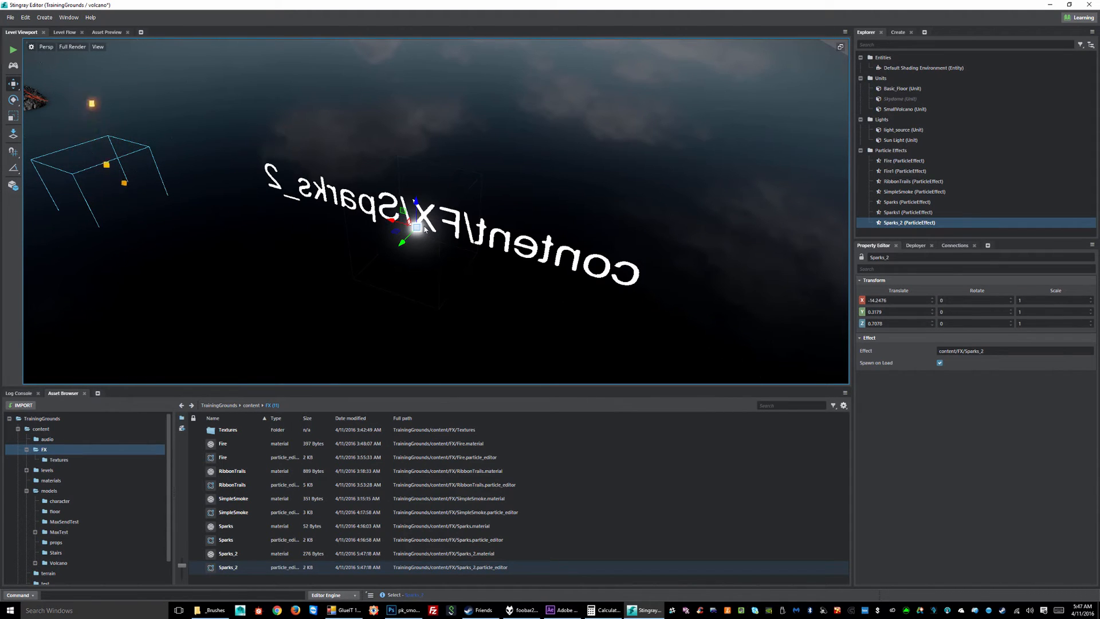
Preview the Sparks_2 effect by itself in the asset preview and replay it
{"action": "left_click_drag", "start_coordinate": [418, 262], "coordinate": [485, 210], "text": "alt"}
{"action": "middle_click_drag", "start_coordinate": [485, 210], "coordinate": [430, 262], "text": "alt"}
{"action": "right_click_drag", "start_coordinate": [420, 233], "coordinate": [519, 248], "text": "alt"}
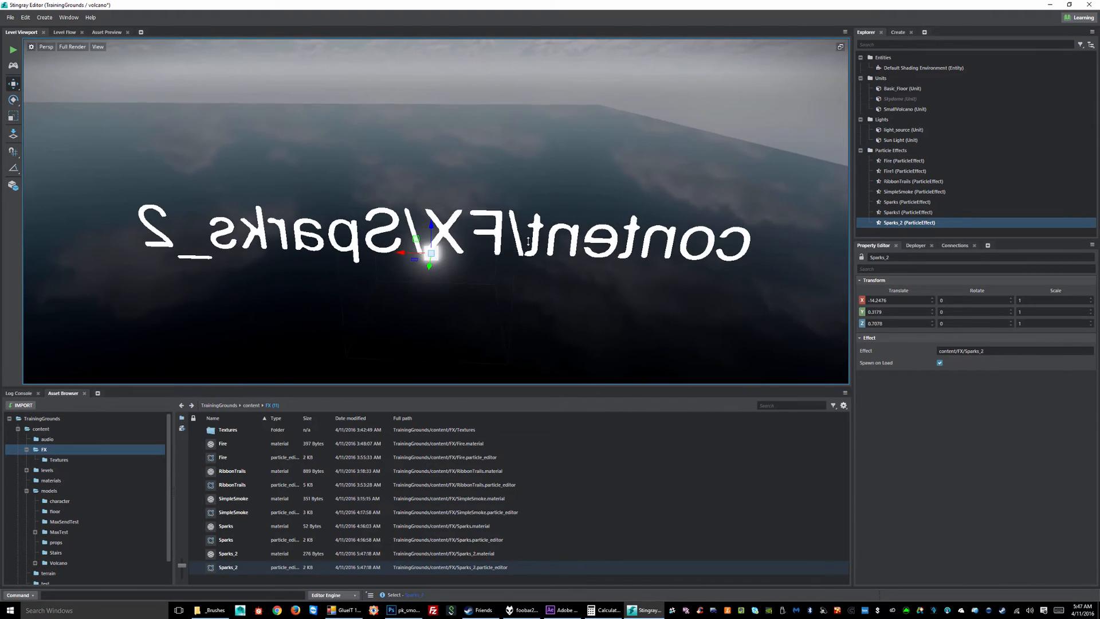
{"action": "left_click_drag", "start_coordinate": [519, 248], "coordinate": [493, 247], "text": "alt"}
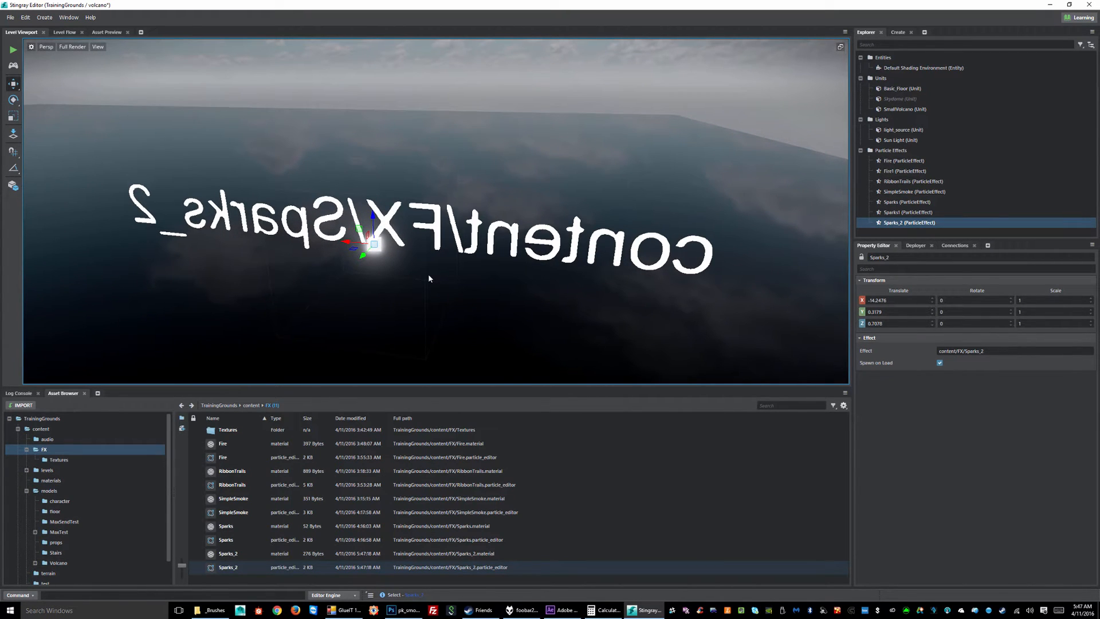
{"action": "left_click", "coordinate": [227, 564]}
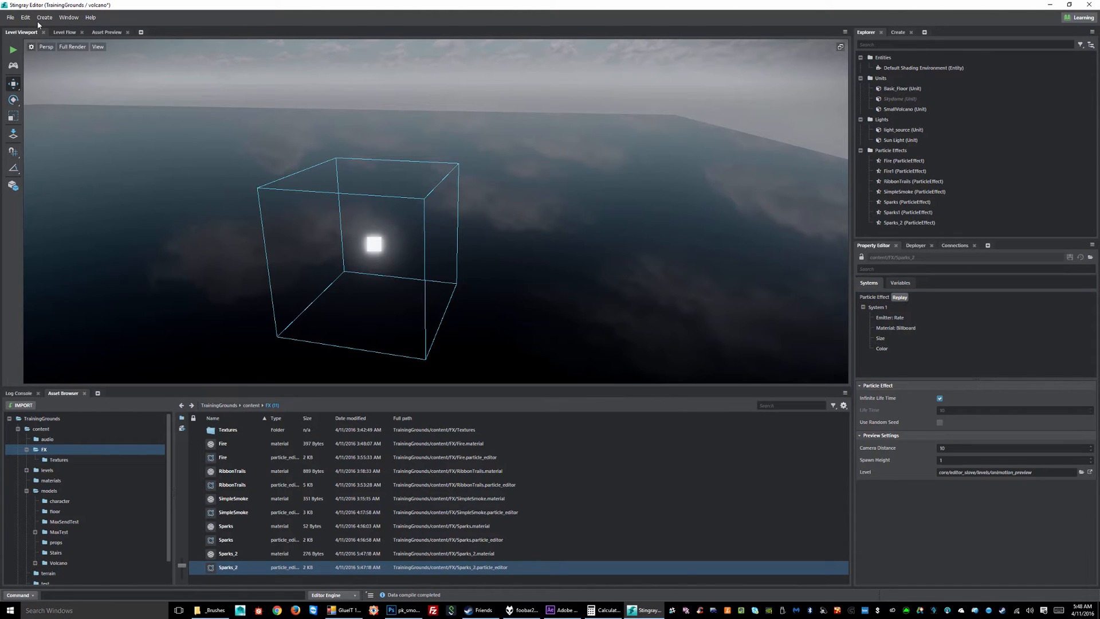
{"action": "left_click", "coordinate": [105, 32]}
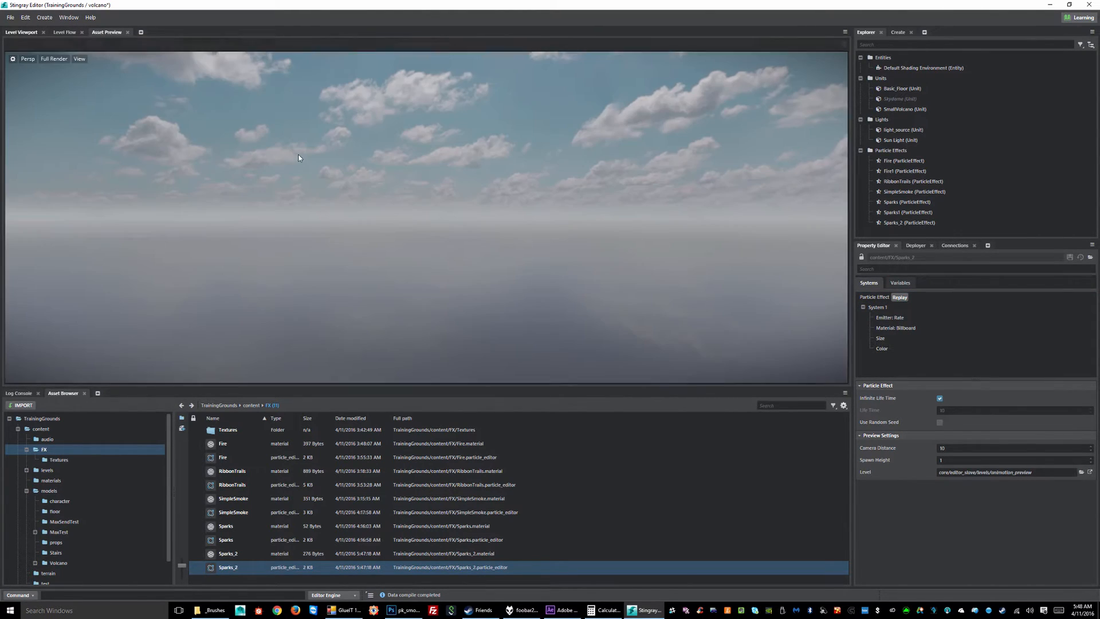
{"action": "left_click_drag", "start_coordinate": [511, 224], "coordinate": [488, 279], "text": "alt"}
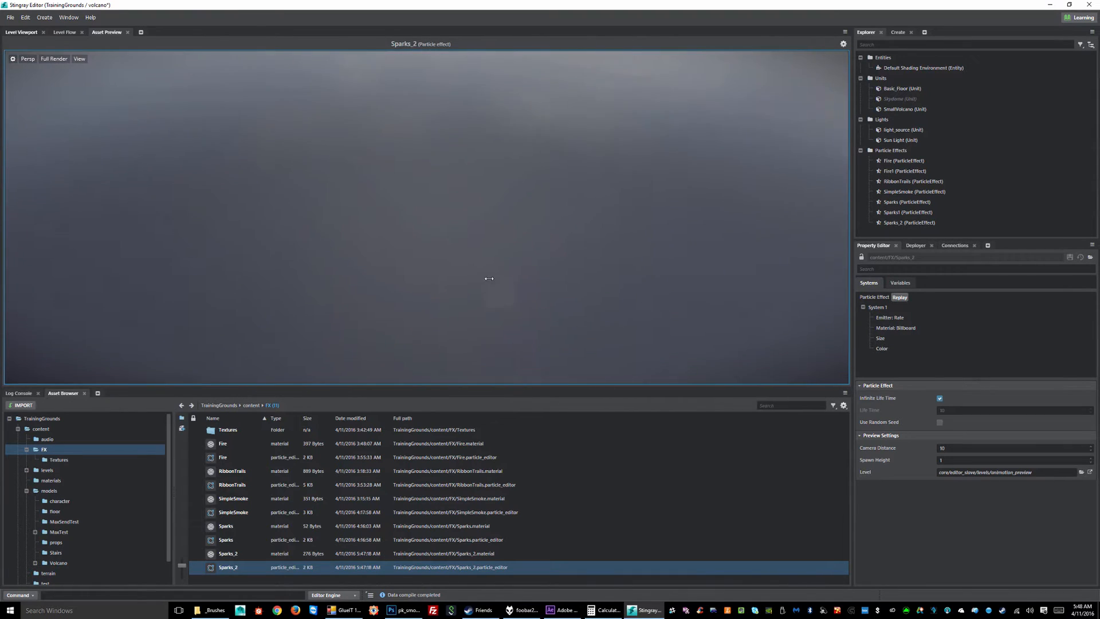
{"action": "left_click", "coordinate": [900, 297]}
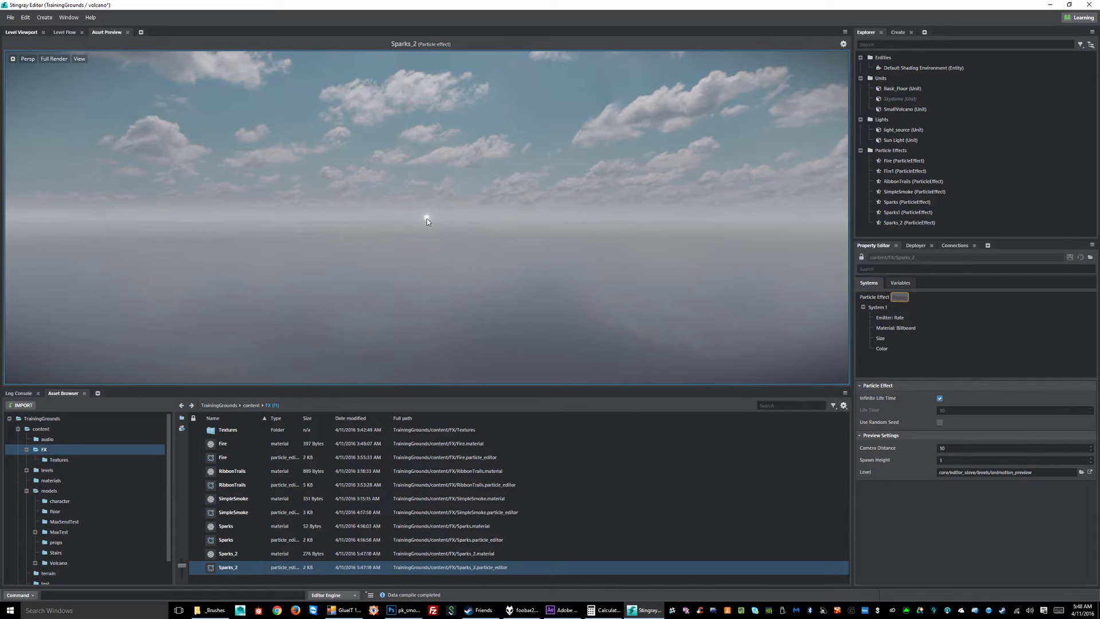
Examine System 1's Burst and Rate emitter types and the Emitter: Rate settings, replaying the preview and returning to the level view
{"action": "left_click", "coordinate": [900, 319]}
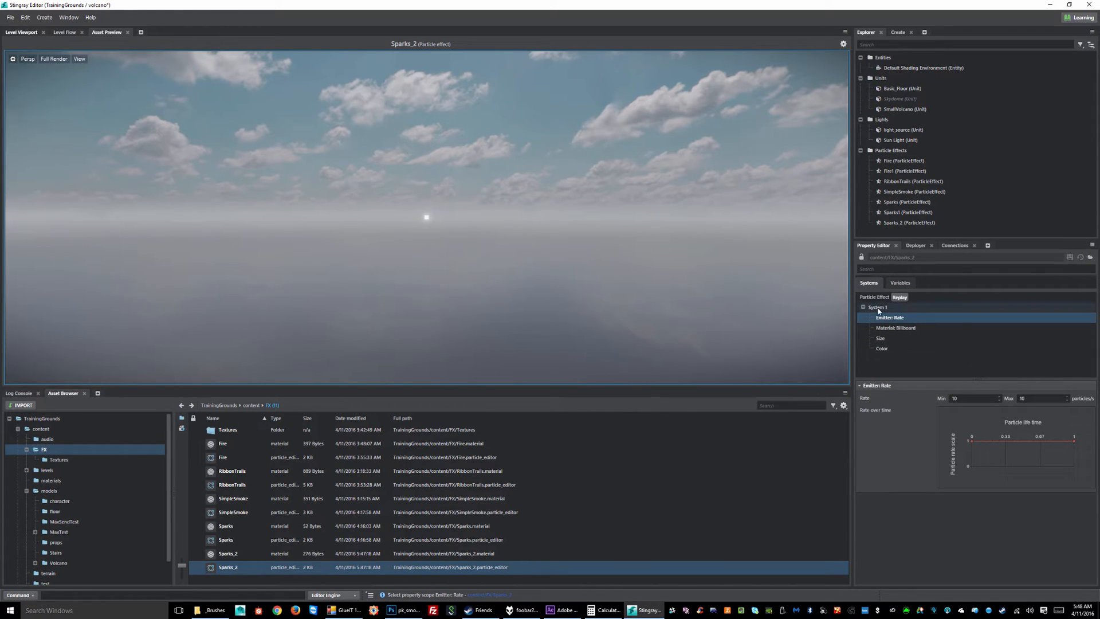
{"action": "right_click", "coordinate": [881, 308]}
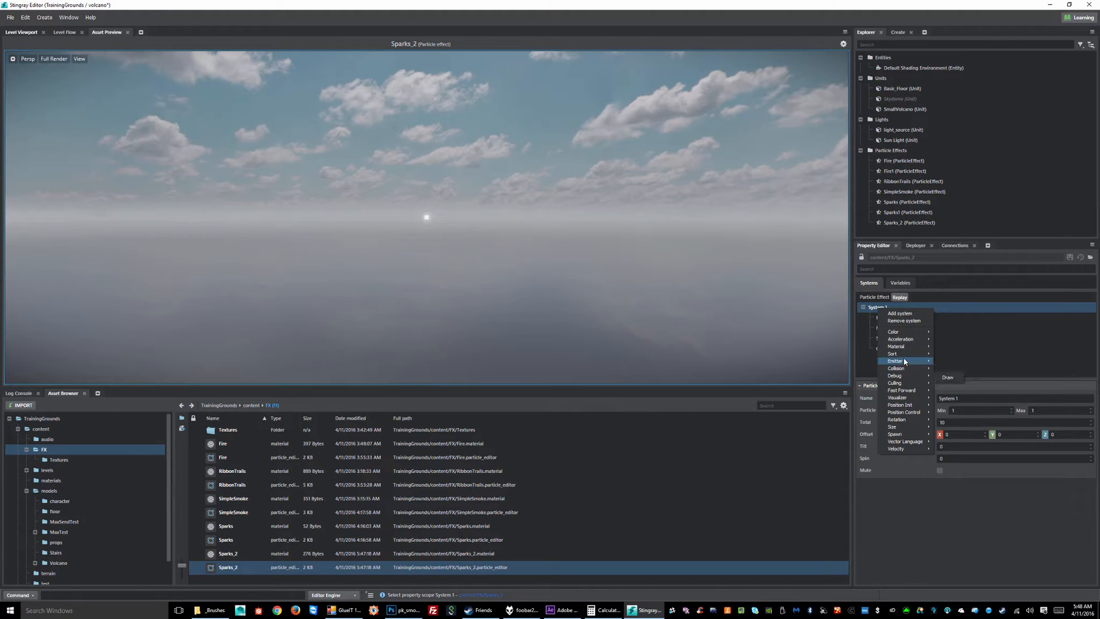
{"action": "mouse_move", "coordinate": [903, 361]}
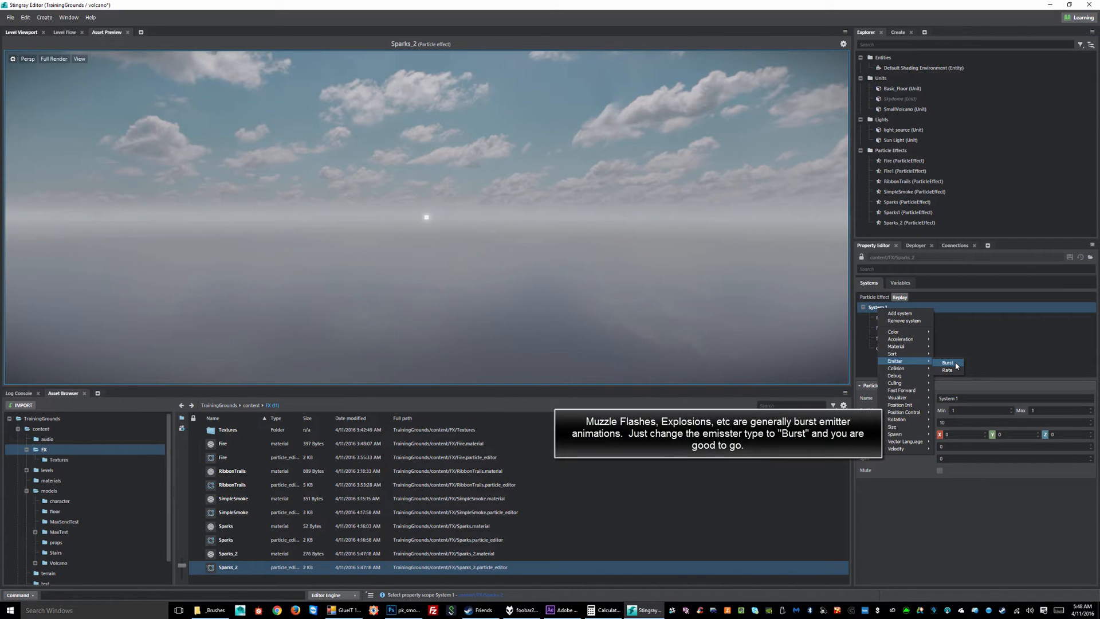
{"action": "left_click", "coordinate": [942, 519]}
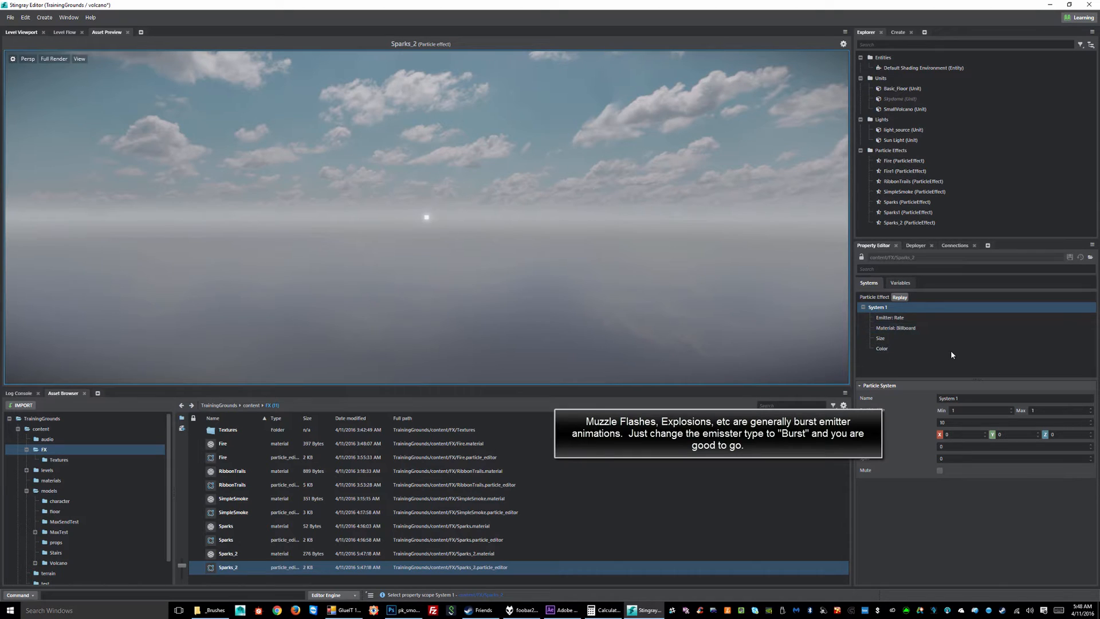
{"action": "left_click", "coordinate": [896, 320]}
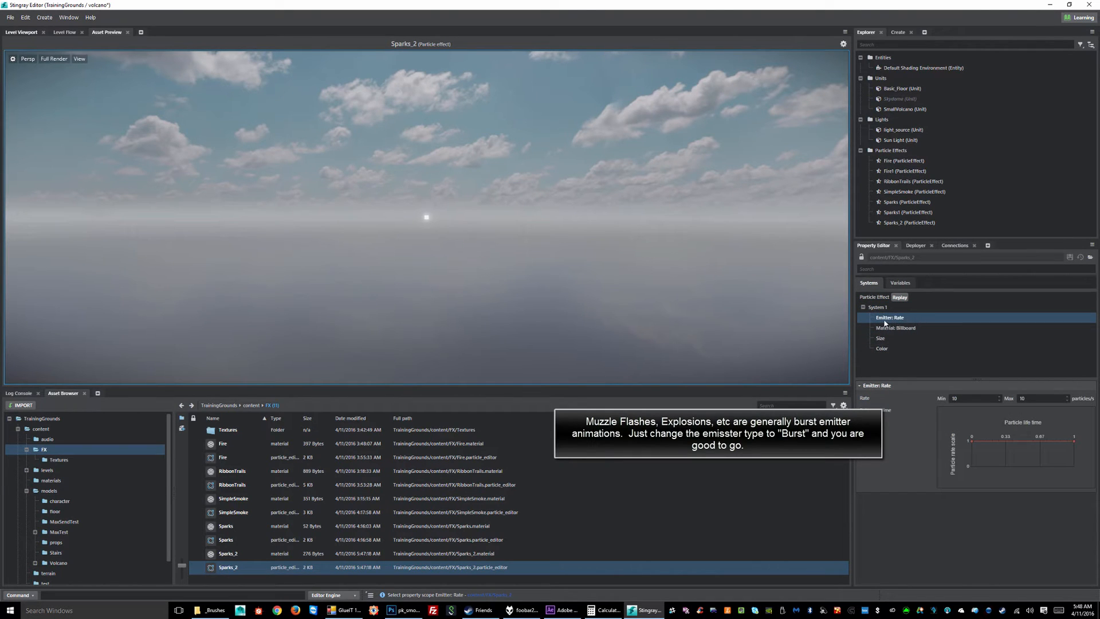
{"action": "left_click", "coordinate": [900, 297]}
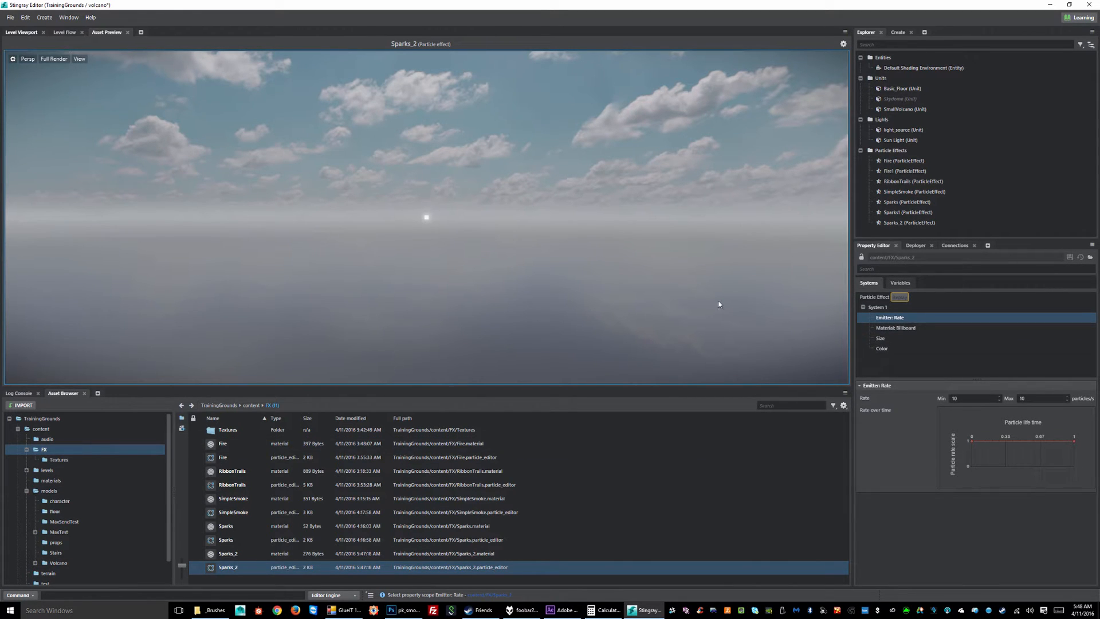
{"action": "left_click", "coordinate": [23, 33]}
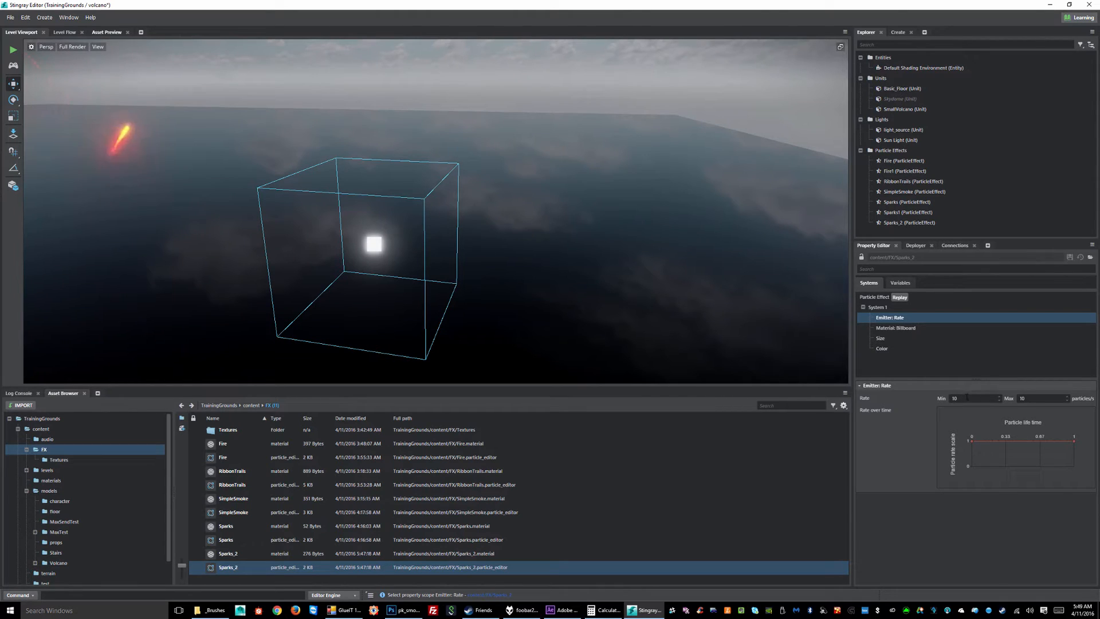
{"action": "left_click_drag", "start_coordinate": [967, 399], "coordinate": [938, 404]}
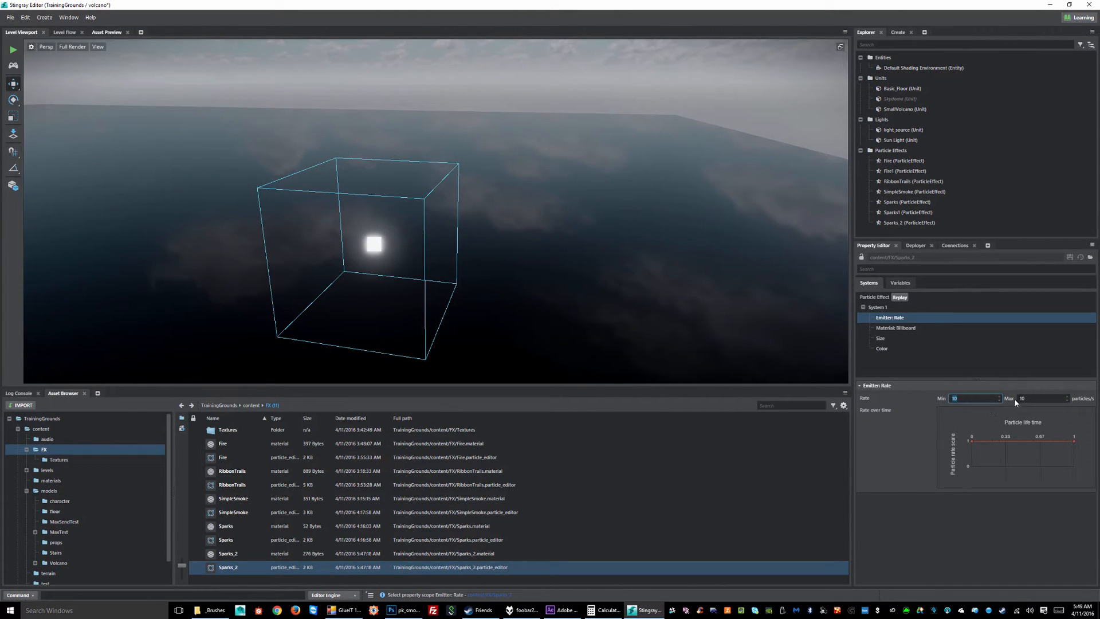
{"action": "left_click", "coordinate": [970, 399]}
Add an Acceleration: Gravity component to System 1 of Sparks_2 and save the effect
{"action": "left_click", "coordinate": [885, 308]}
{"action": "right_click", "coordinate": [885, 309]}
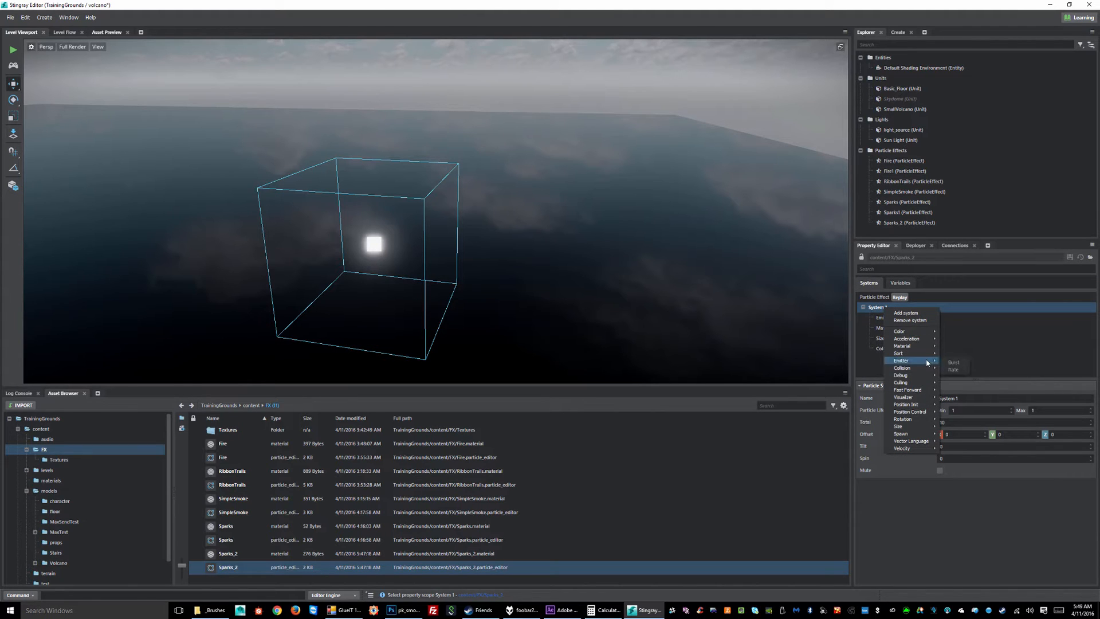
{"action": "mouse_move", "coordinate": [907, 429]}
{"action": "mouse_move", "coordinate": [911, 450]}
{"action": "mouse_move", "coordinate": [915, 341]}
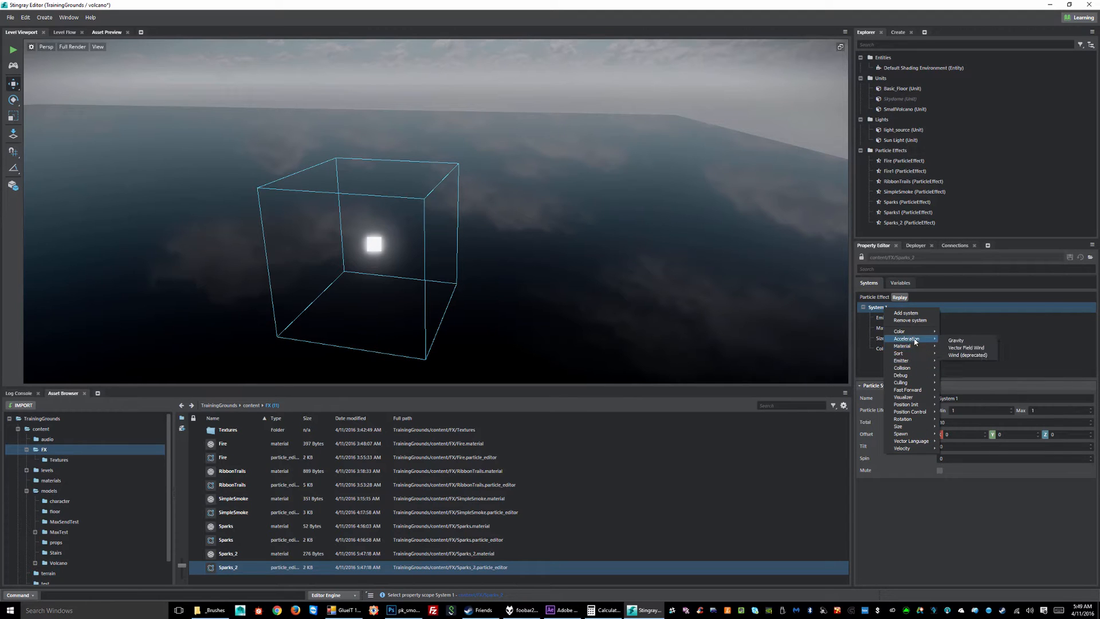
{"action": "left_click", "coordinate": [968, 341]}
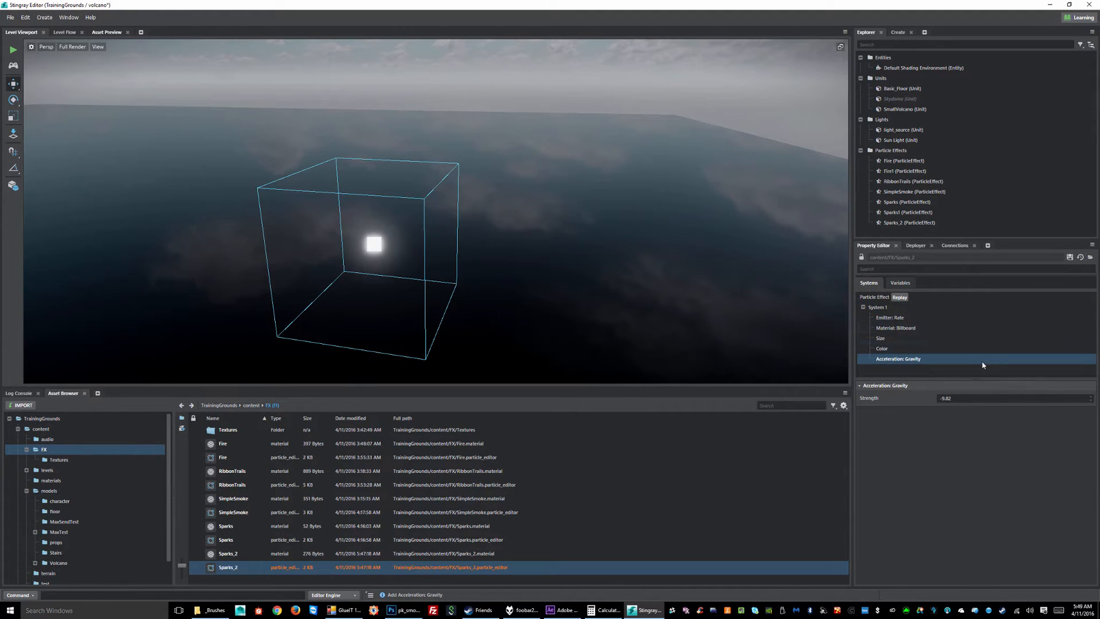
{"action": "left_click", "coordinate": [1069, 258]}
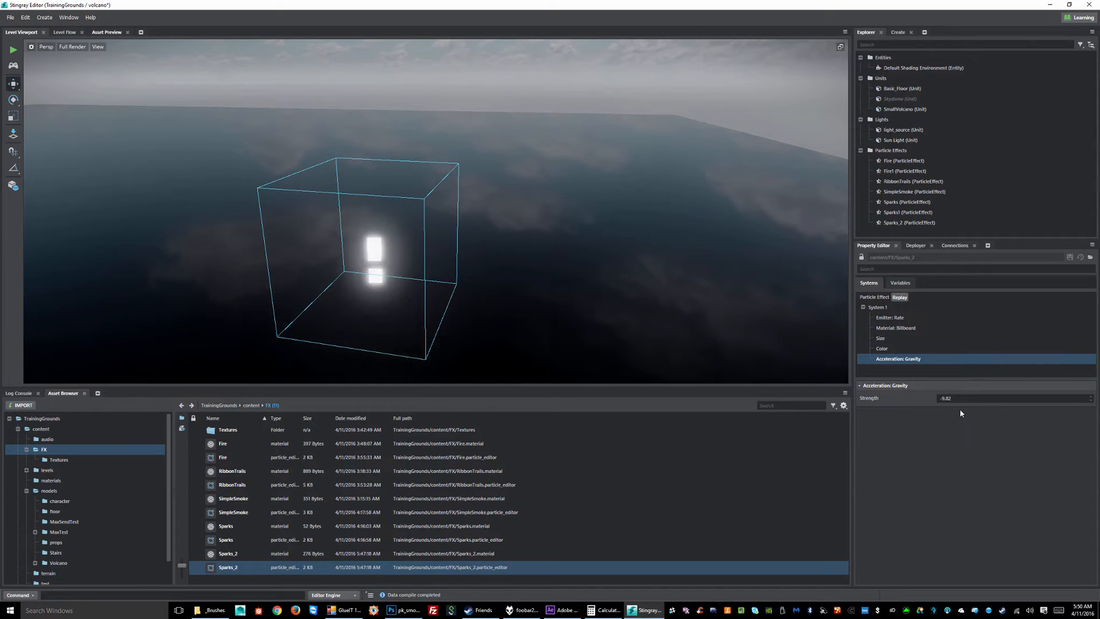
Set the Acceleration: Gravity strength to 1.5 and save the effect so the particles rise
{"action": "left_click_drag", "start_coordinate": [960, 399], "coordinate": [920, 402]}
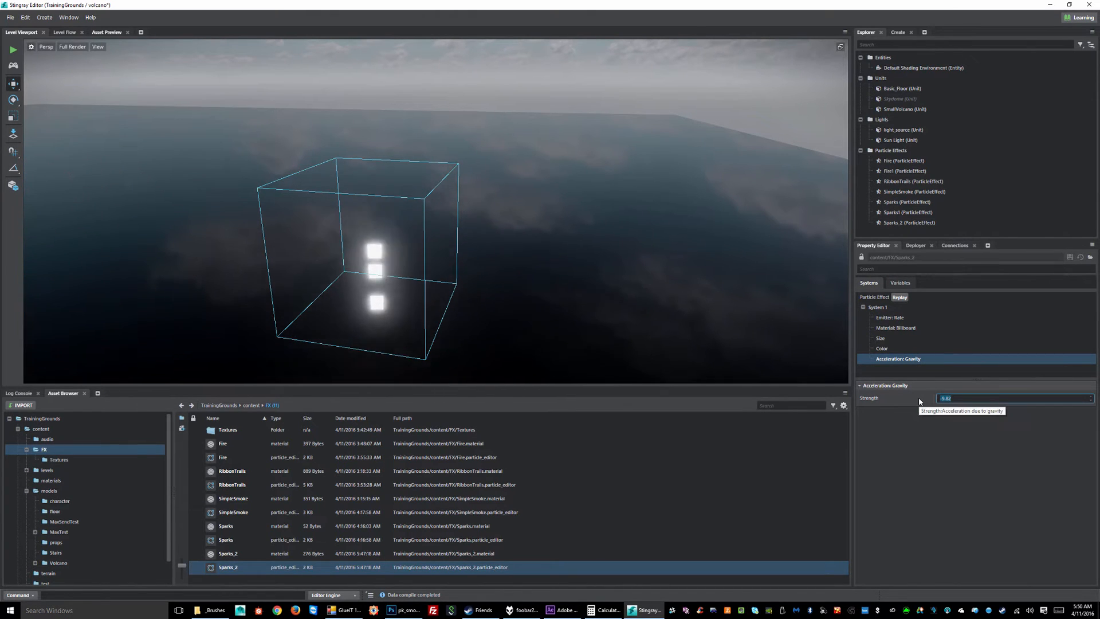
{"action": "type", "text": "1.5"}
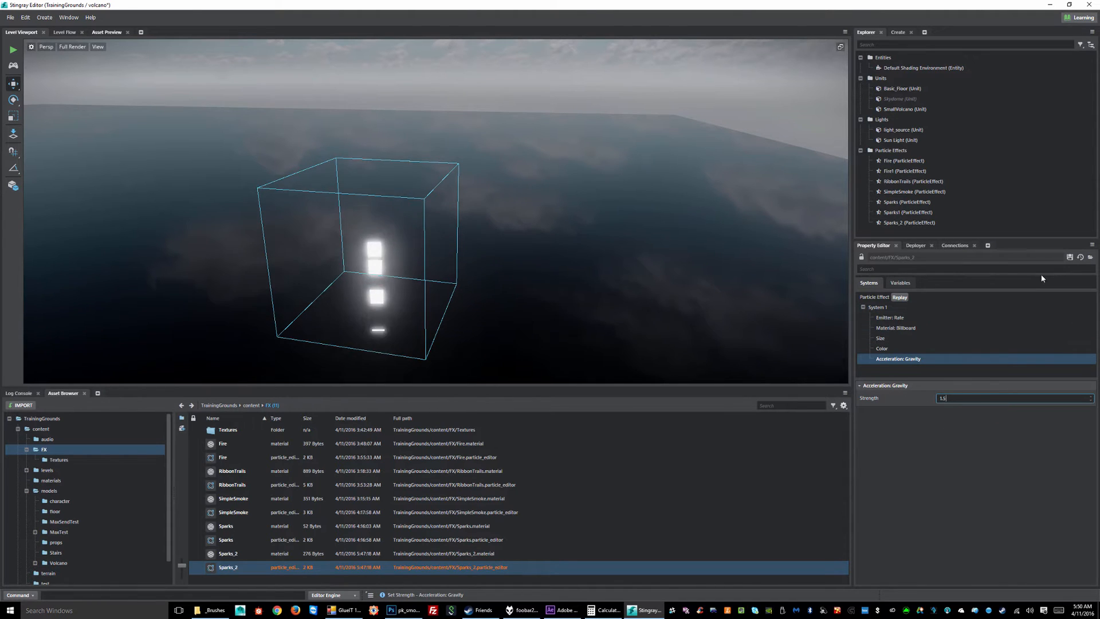
{"action": "left_click", "coordinate": [1070, 258]}
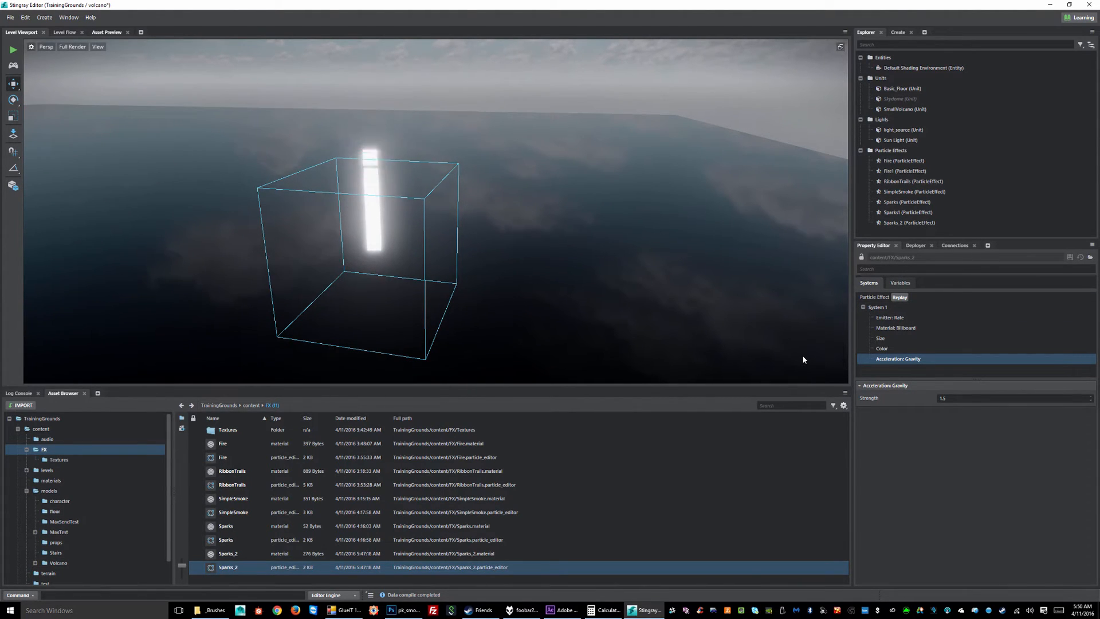
Try a gravity strength of 9 and compare the particles' rise with the neighbouring Sparks sample
{"action": "left_click", "coordinate": [969, 397]}
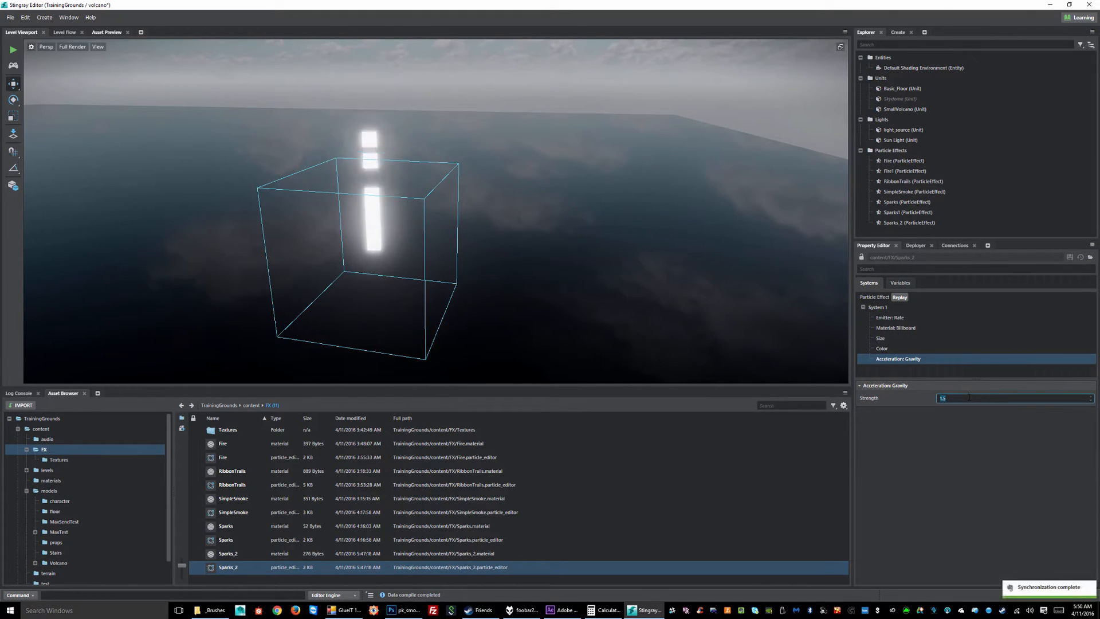
{"action": "type", "text": "9"}
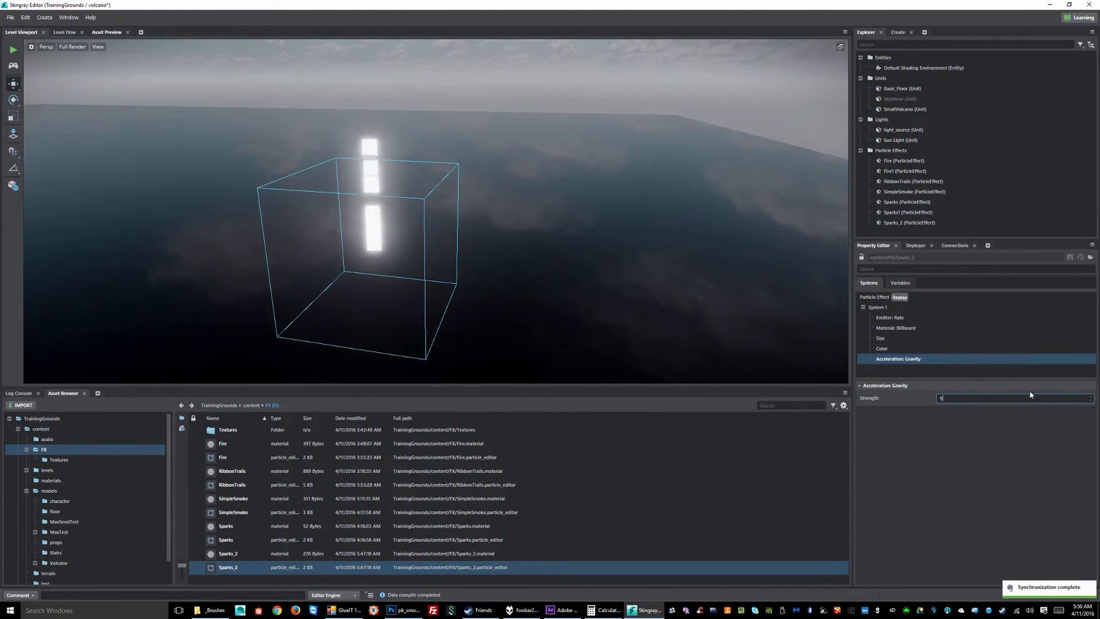
{"action": "key", "text": "Return"}
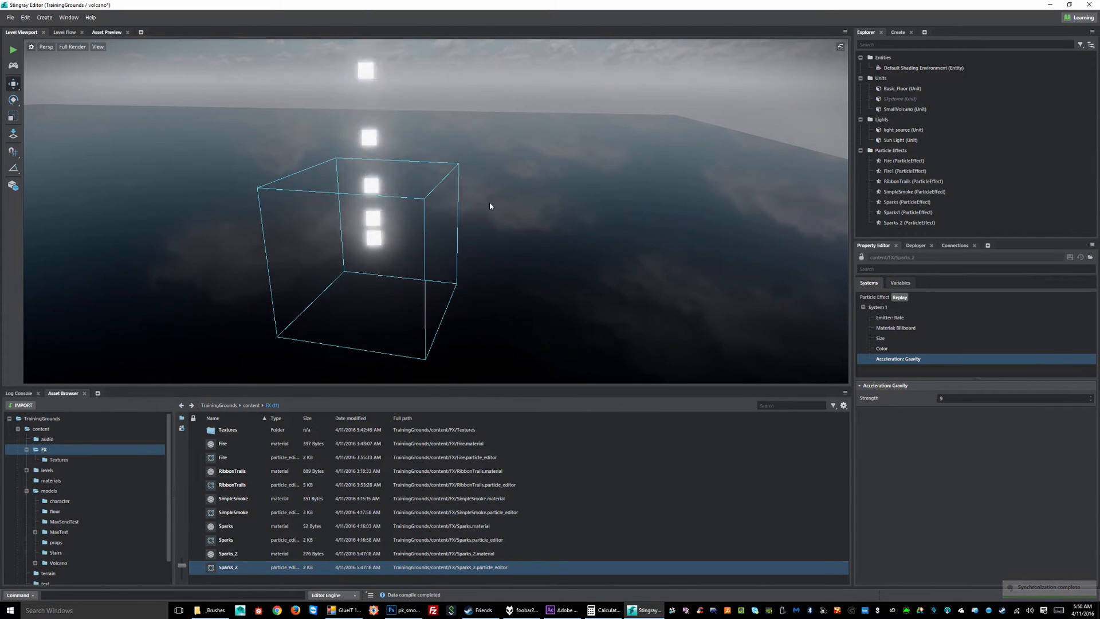
{"action": "right_click_drag", "start_coordinate": [489, 201], "coordinate": [275, 196], "text": "alt"}
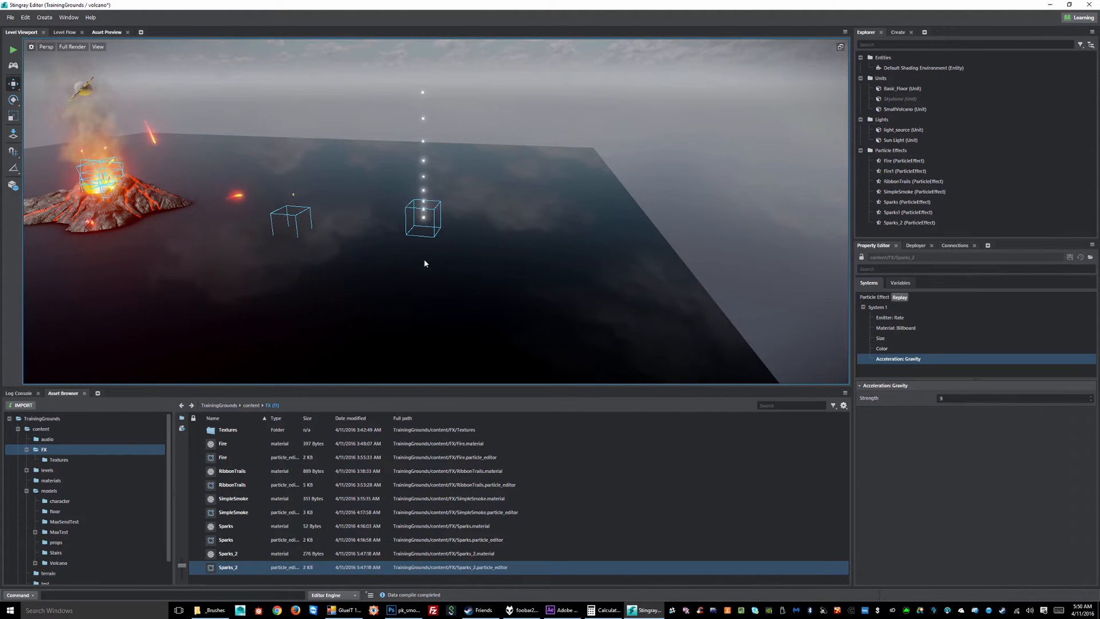
{"action": "right_click_drag", "start_coordinate": [413, 219], "coordinate": [741, 265], "text": "alt"}
{"action": "left_click_drag", "start_coordinate": [405, 301], "coordinate": [427, 271], "text": "alt"}
Return the gravity strength of Sparks_2 to 1.5 and save the change
{"action": "left_click_drag", "start_coordinate": [949, 399], "coordinate": [899, 407]}
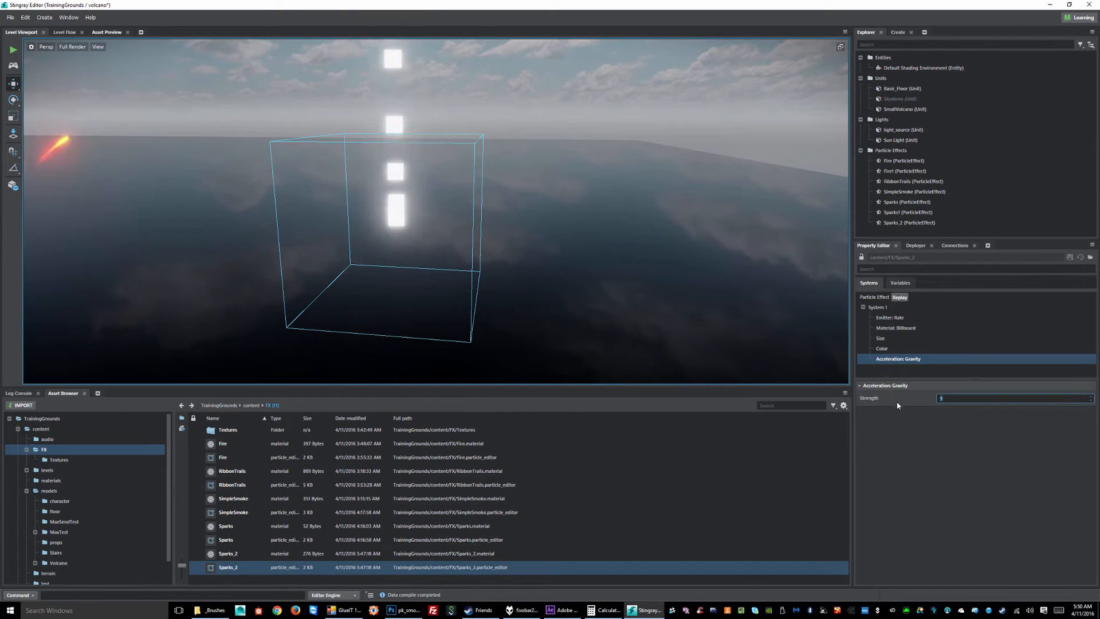
{"action": "type", "text": "1."}
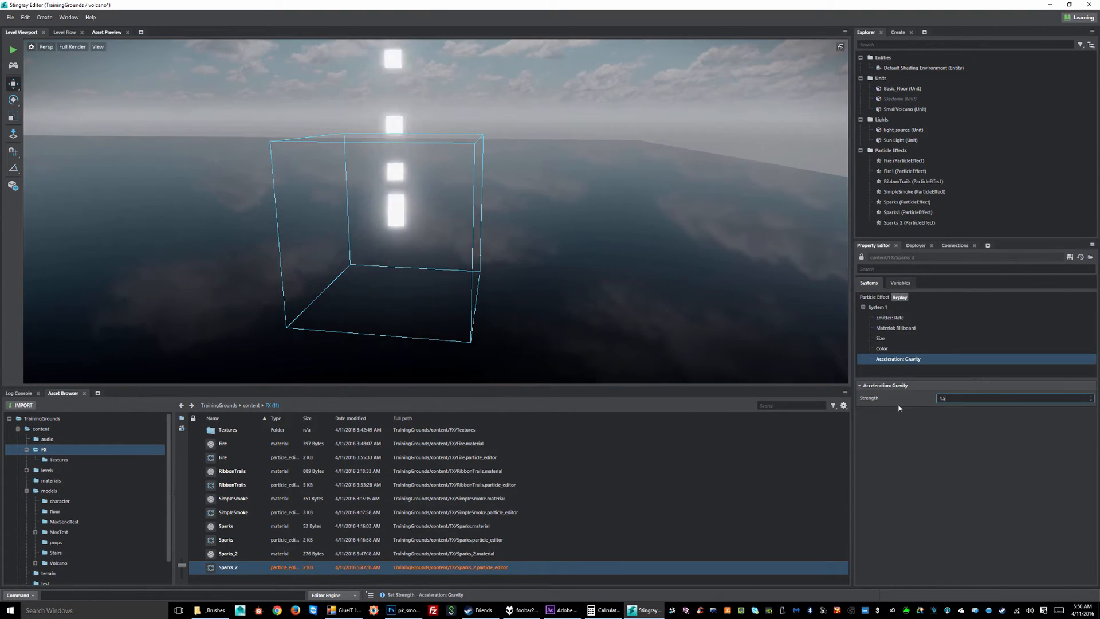
{"action": "type", "text": "5"}
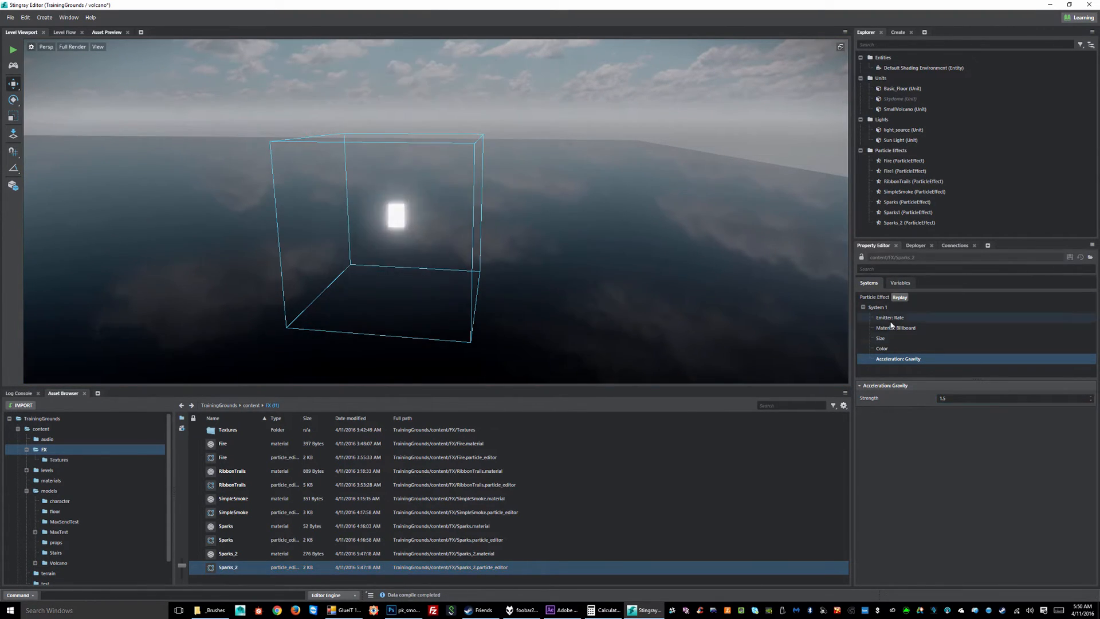
Add a Position Init Box component to System 1, save the effect, and inspect the particle spread around its bounding box
{"action": "left_click", "coordinate": [884, 315]}
{"action": "left_click", "coordinate": [884, 309]}
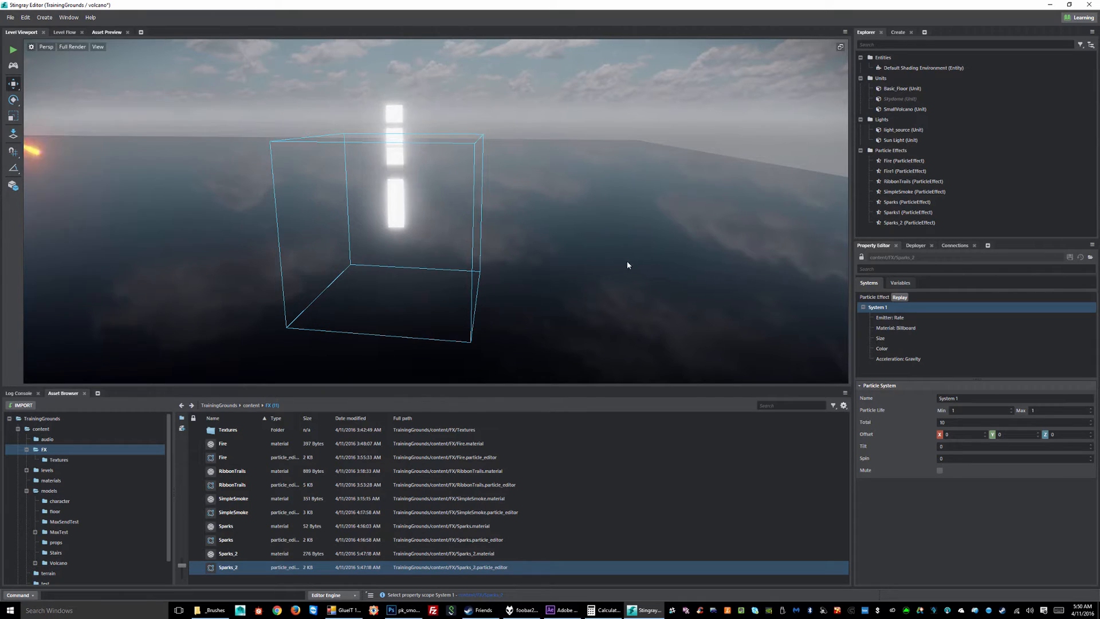
{"action": "right_click", "coordinate": [876, 310]}
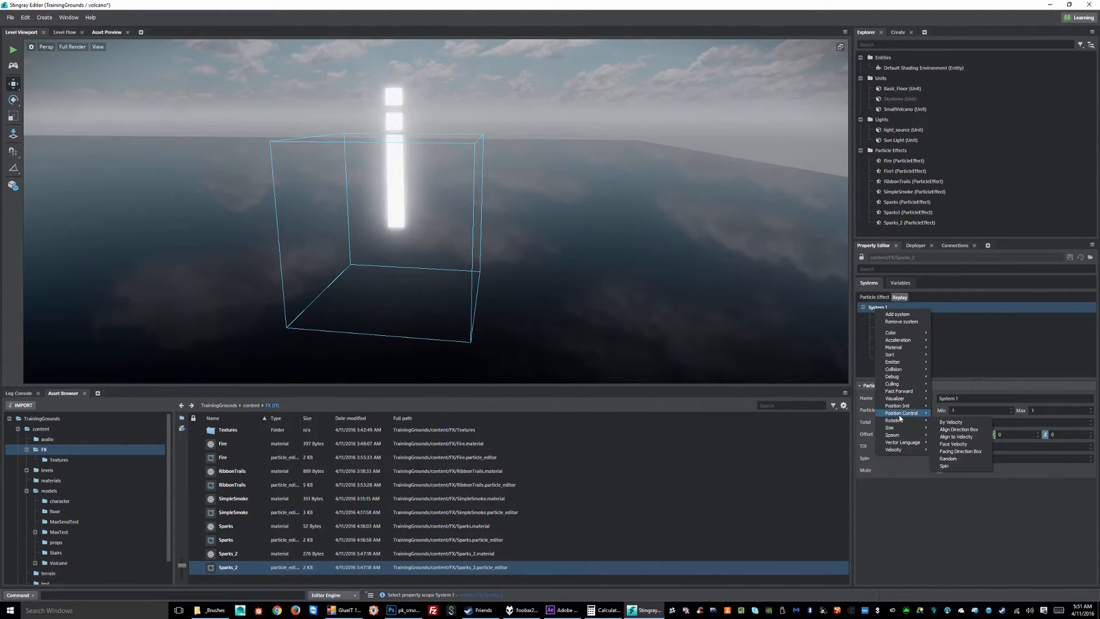
{"action": "mouse_move", "coordinate": [905, 407]}
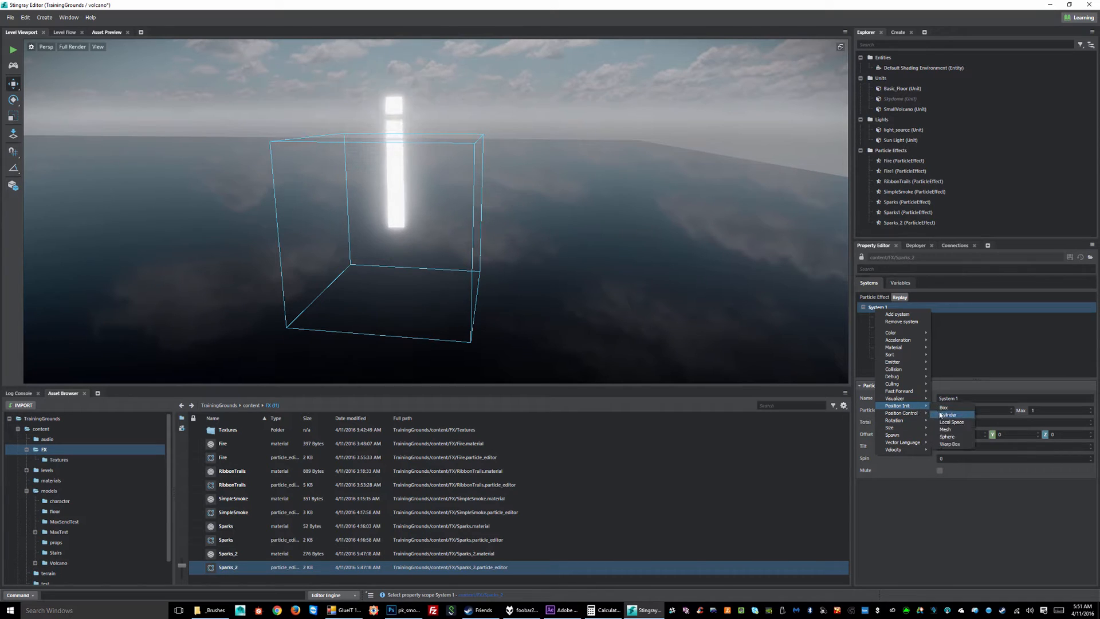
{"action": "left_click", "coordinate": [944, 408]}
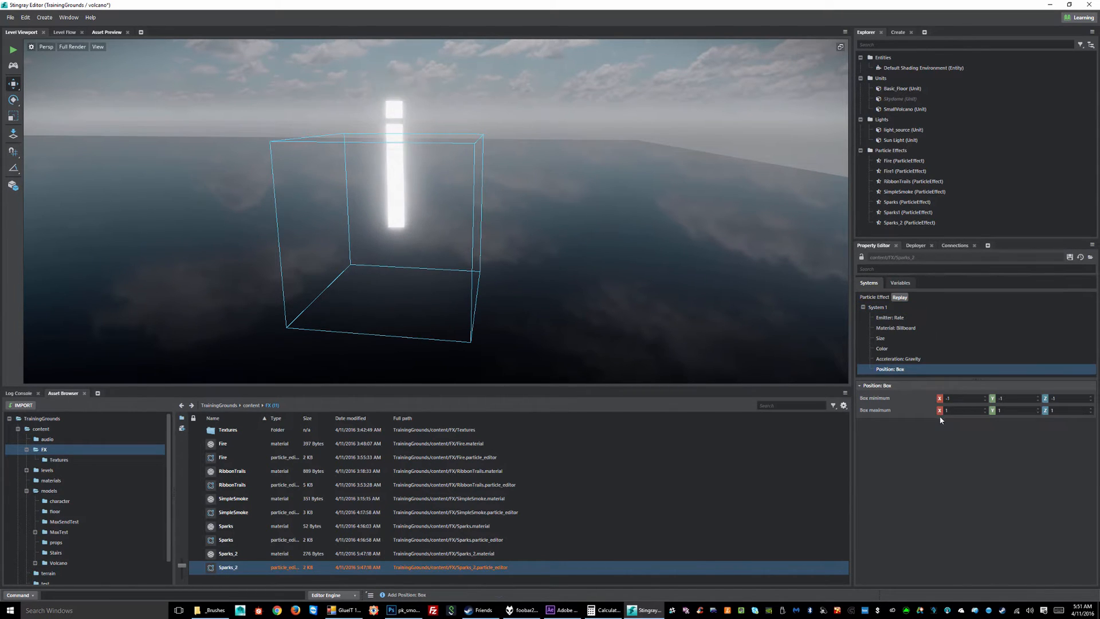
{"action": "left_click", "coordinate": [1070, 258]}
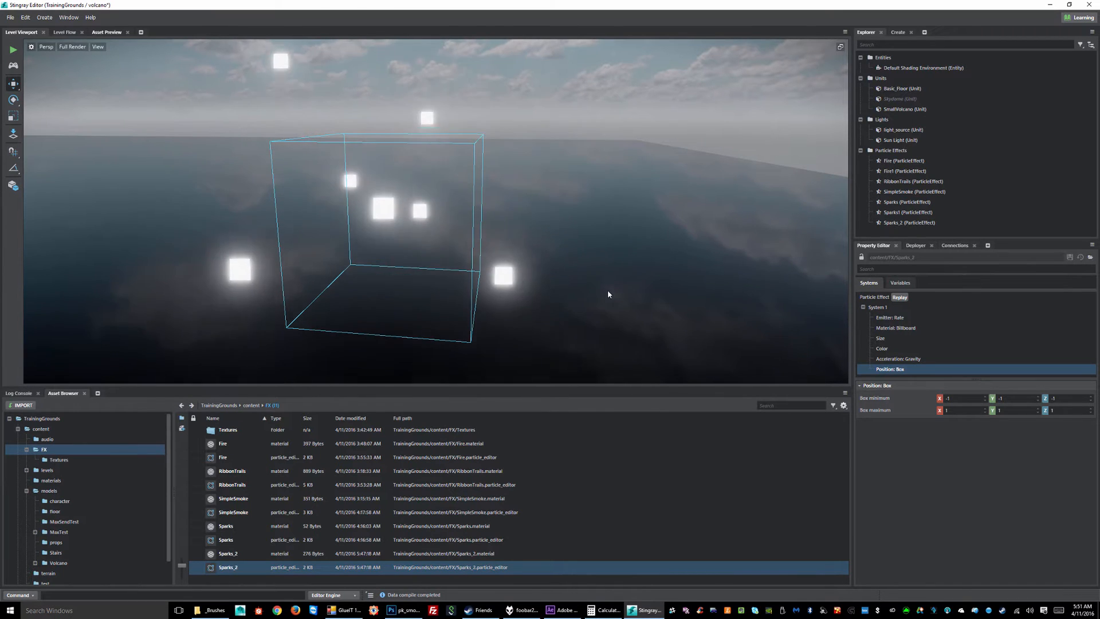
{"action": "right_click_drag", "start_coordinate": [615, 272], "coordinate": [549, 268], "text": "alt"}
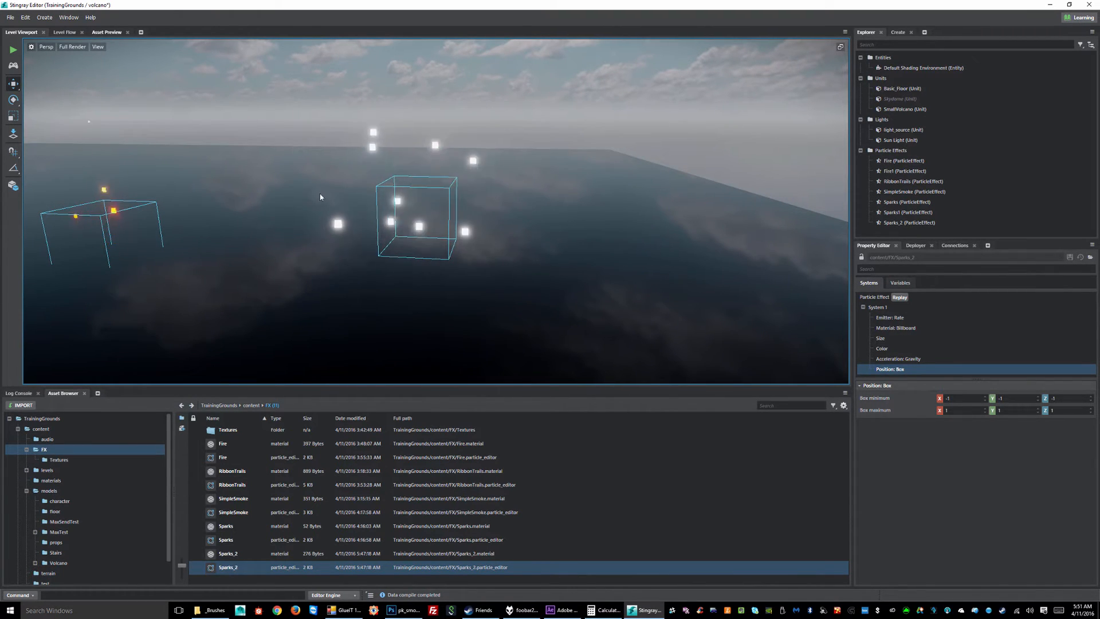
{"action": "left_click_drag", "start_coordinate": [320, 197], "coordinate": [604, 310], "text": "alt"}
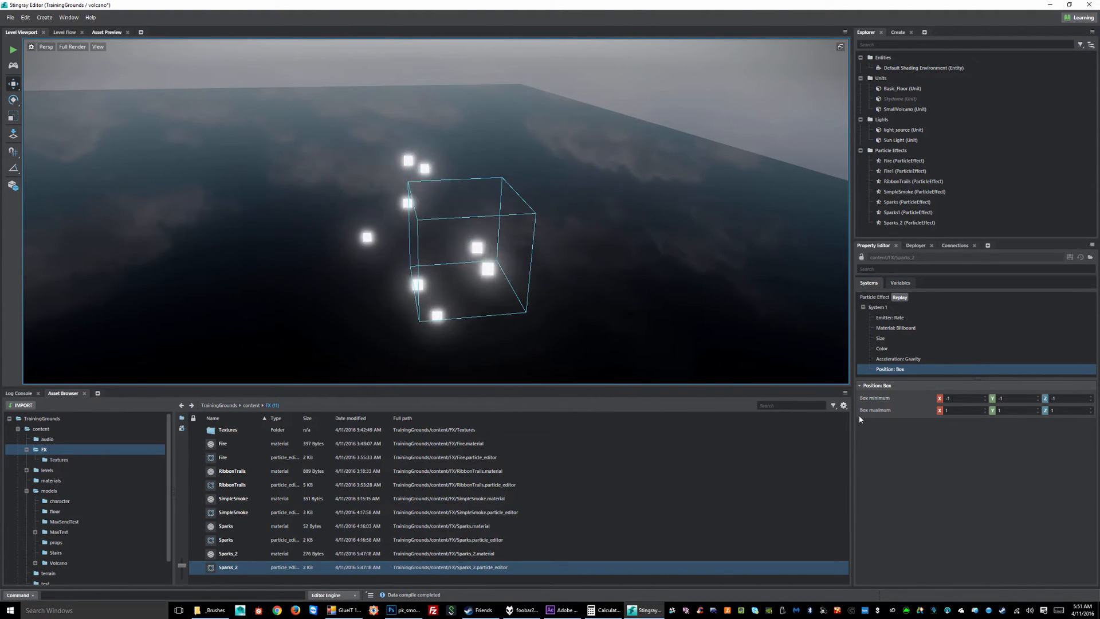
Set the Position: Box minimum of Sparks_2 to -0.25 on the X, Y and Z axes
{"action": "left_click_drag", "start_coordinate": [574, 261], "coordinate": [542, 263], "text": "alt"}
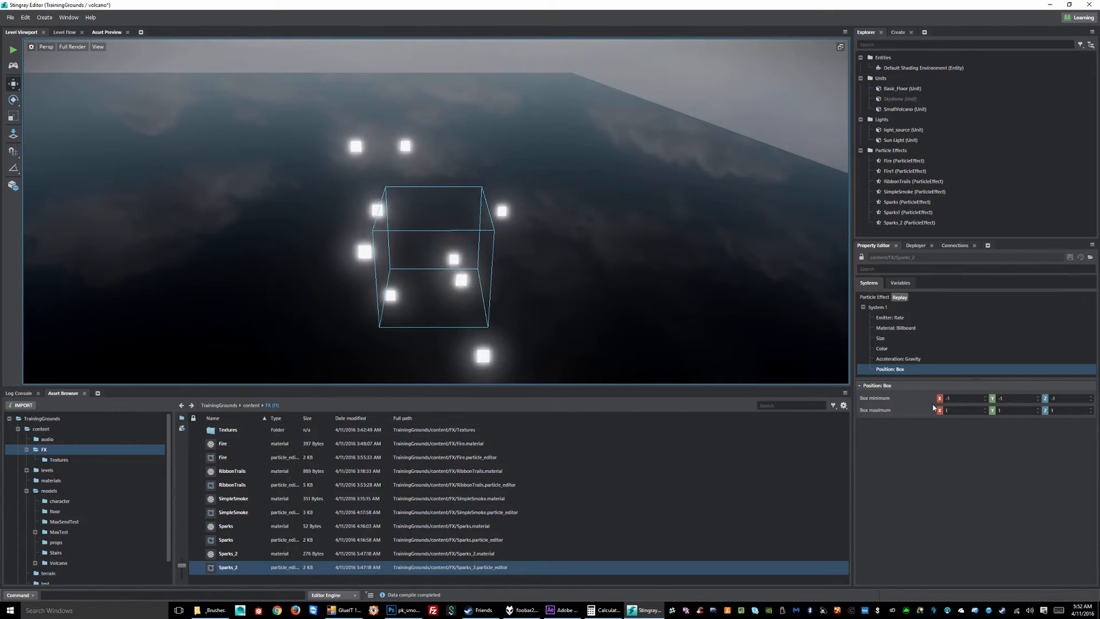
{"action": "left_click", "coordinate": [974, 398]}
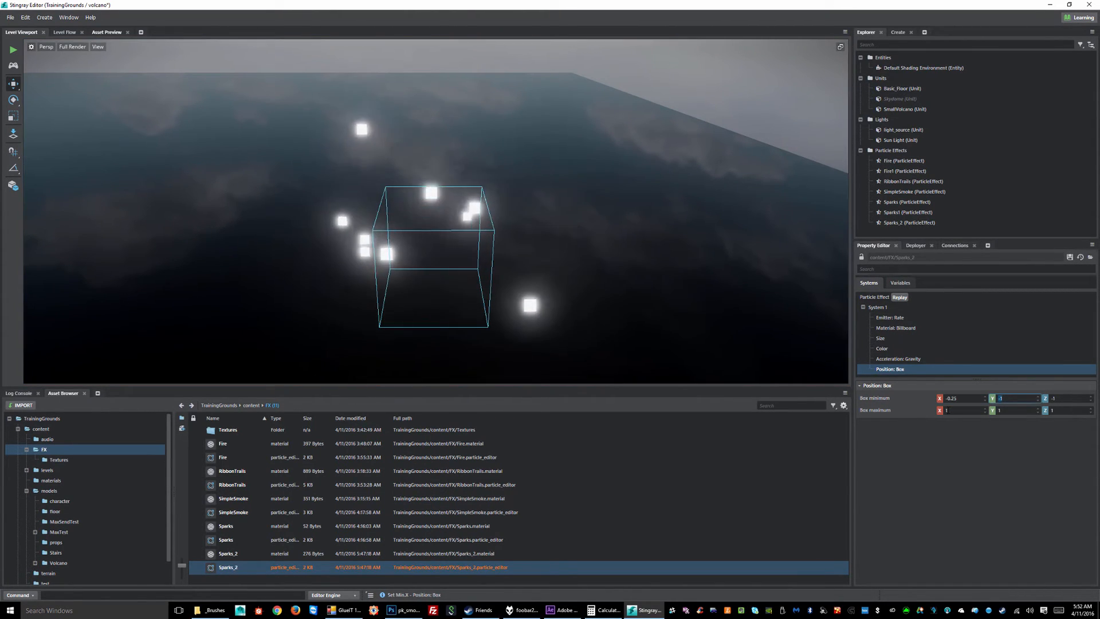
{"action": "type", "text": "-"}
{"action": "type", "text": "0.25"}
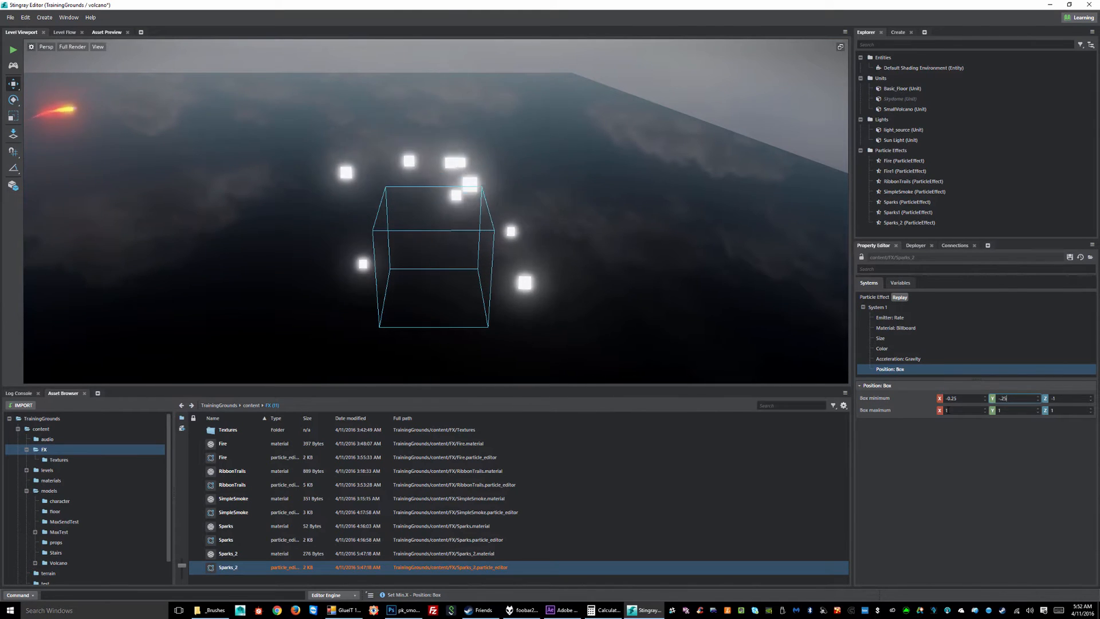
{"action": "key", "text": "Tab"}
{"action": "type", "text": "-0.25"}
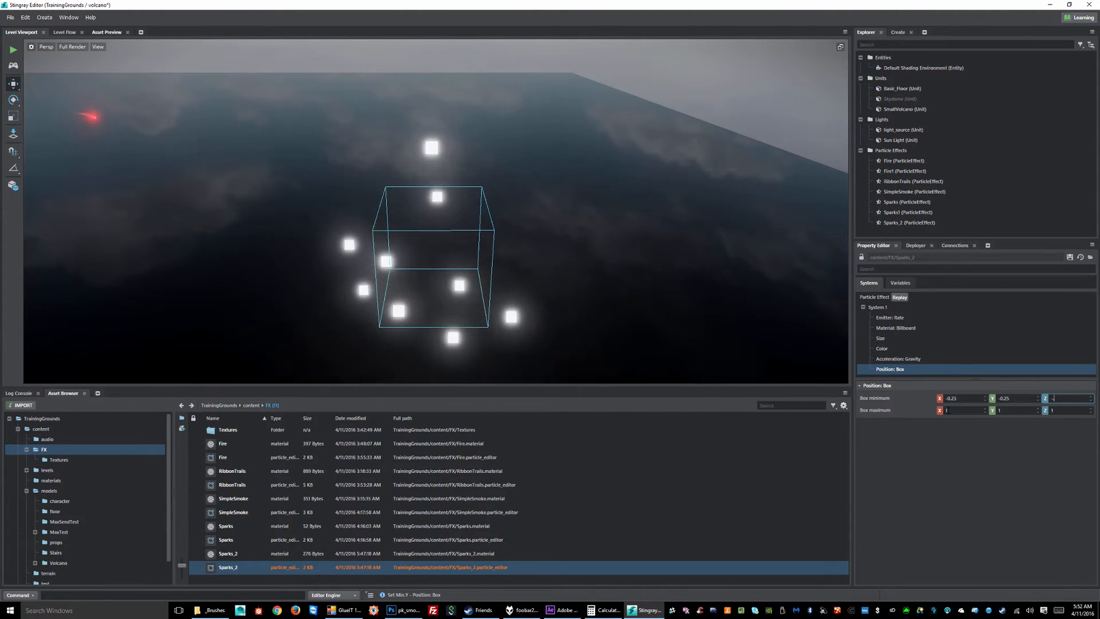
{"action": "key", "text": "Tab"}
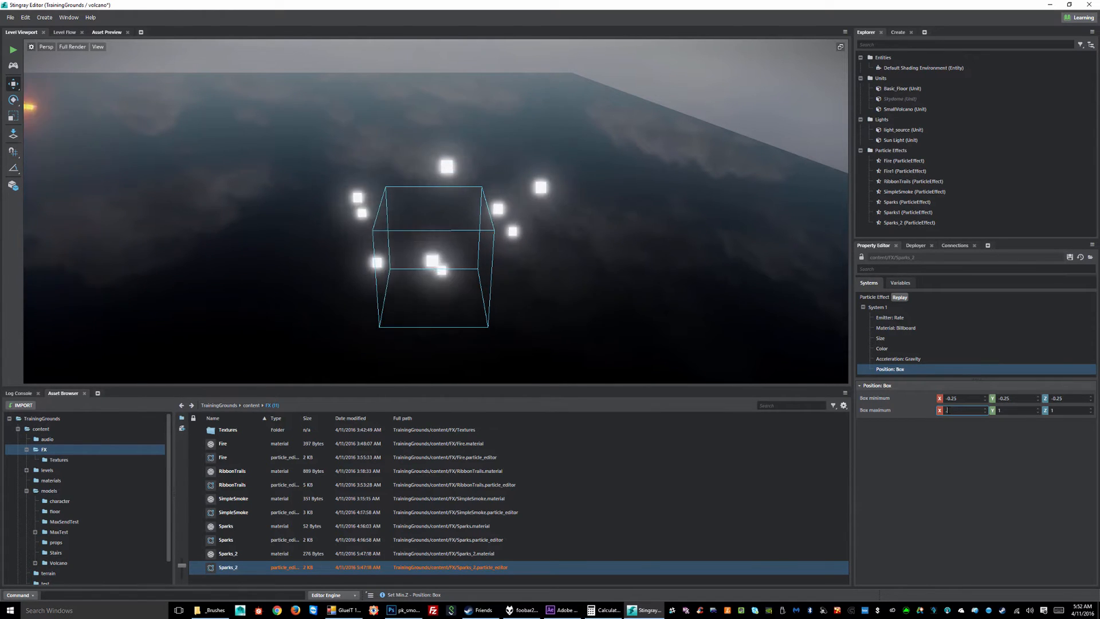
Set the box maximum to 0.25 on the X, Y and Z axes and save the effect
{"action": "type", "text": "0.25"}
{"action": "key", "text": "Tab"}
{"action": "type", "text": "0.25"}
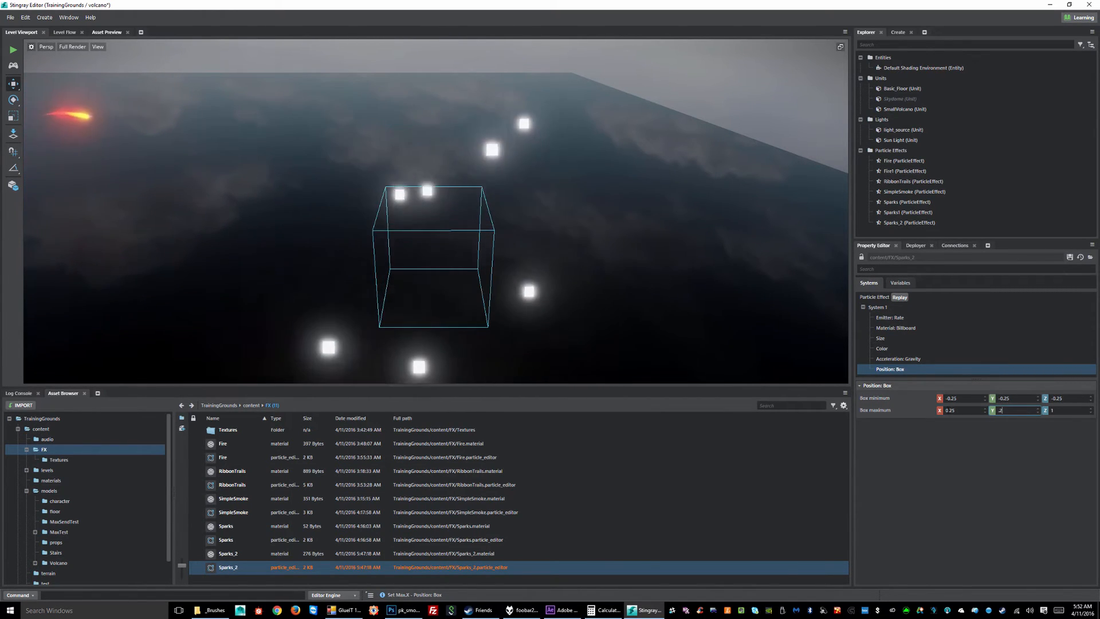
{"action": "key", "text": "Tab"}
{"action": "type", "text": ".25"}
{"action": "key", "text": "Return"}
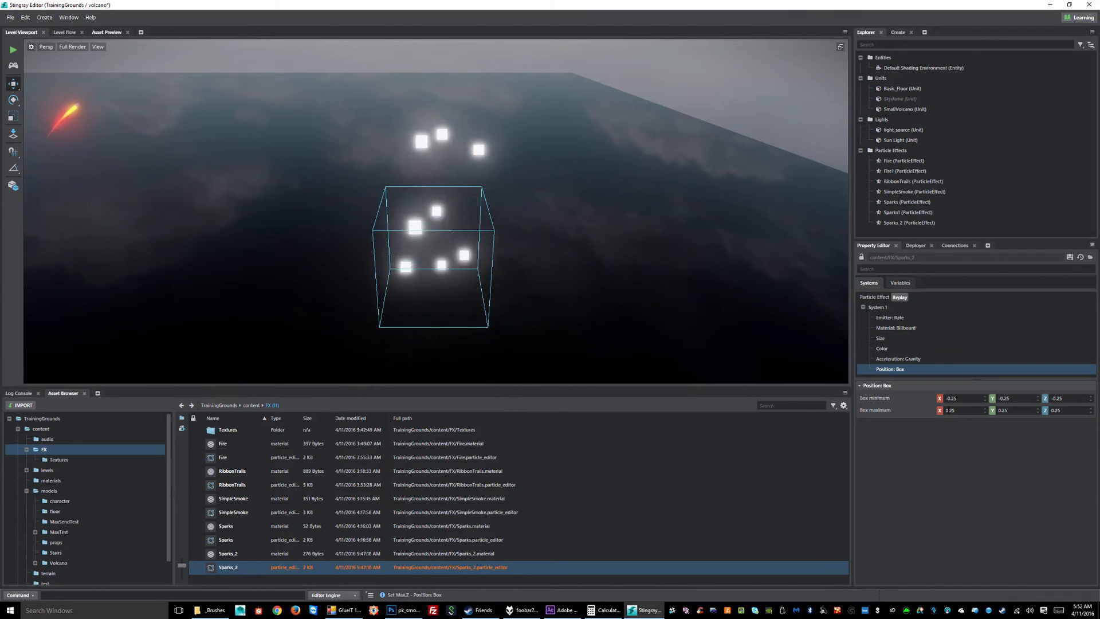
{"action": "left_click", "coordinate": [1072, 257]}
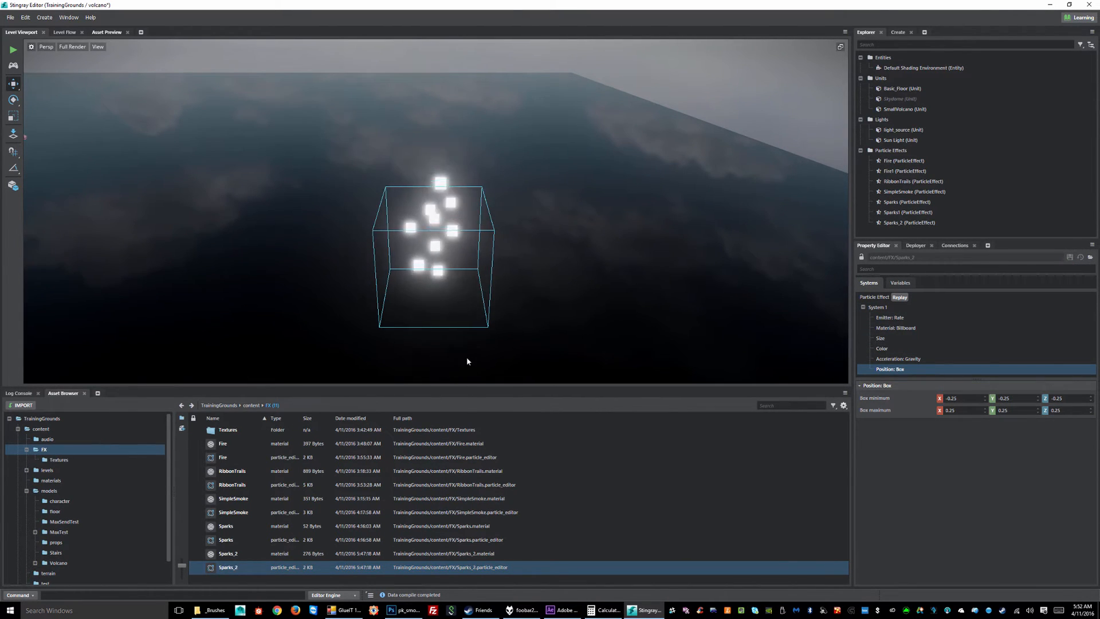
Flatten the spawn box by setting both its minimum Z and maximum Z to 0, and save the effect
{"action": "left_click_drag", "start_coordinate": [466, 358], "coordinate": [735, 359], "text": "alt"}
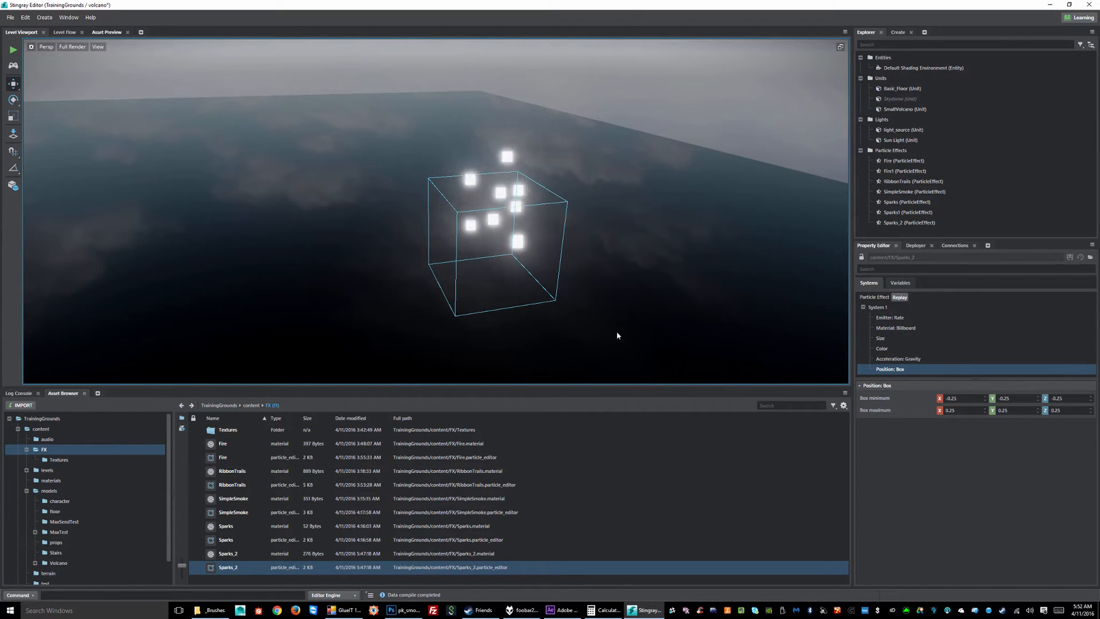
{"action": "left_click_drag", "start_coordinate": [525, 321], "coordinate": [495, 262], "text": "alt"}
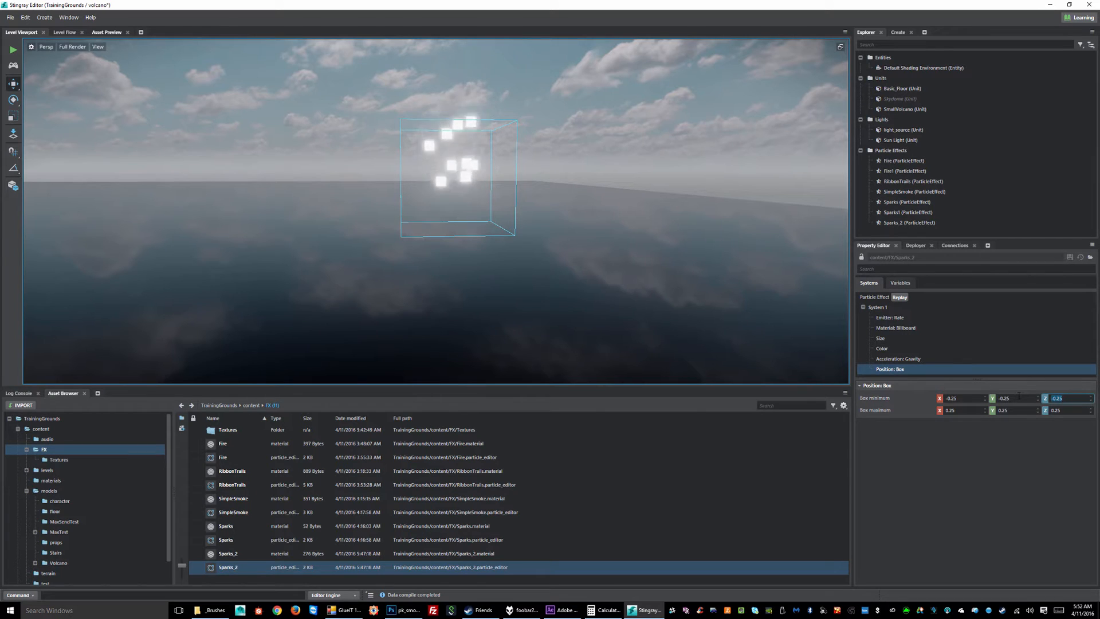
{"action": "key", "text": "Tab"}
{"action": "type", "text": "0"}
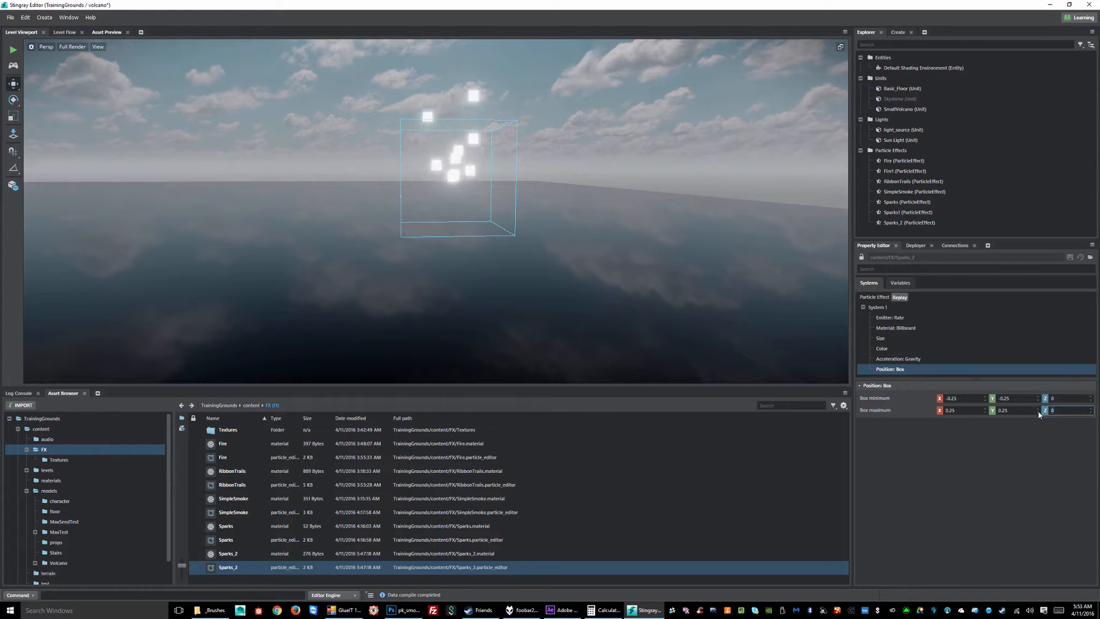
Try a box maximum Z of 1, save the effect, and return the value to 0
{"action": "type", "text": "1"}
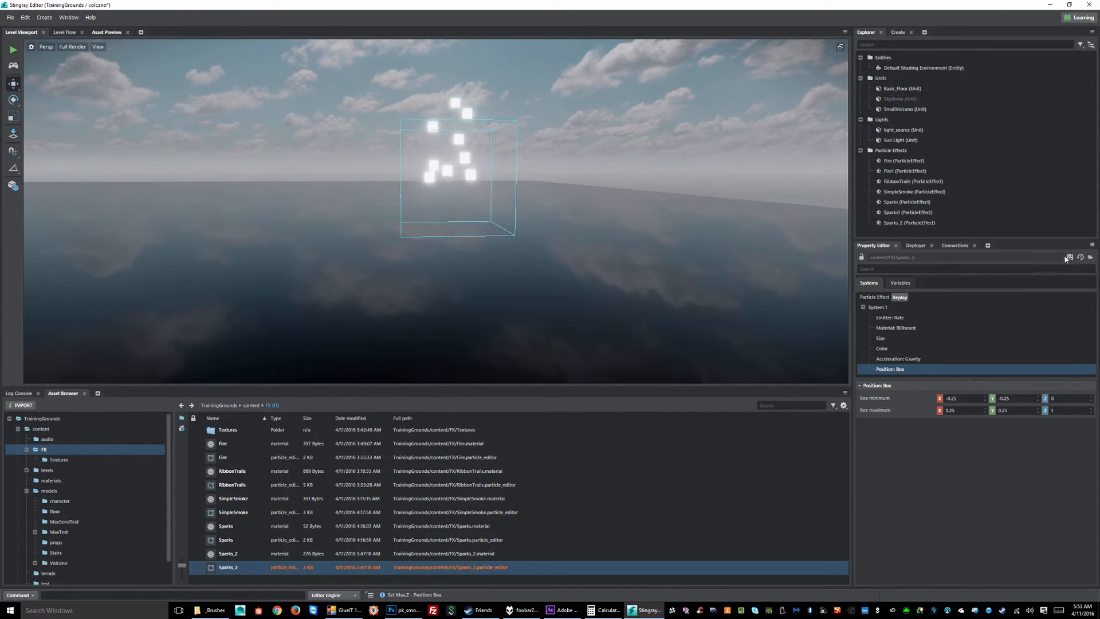
{"action": "key", "text": "Return"}
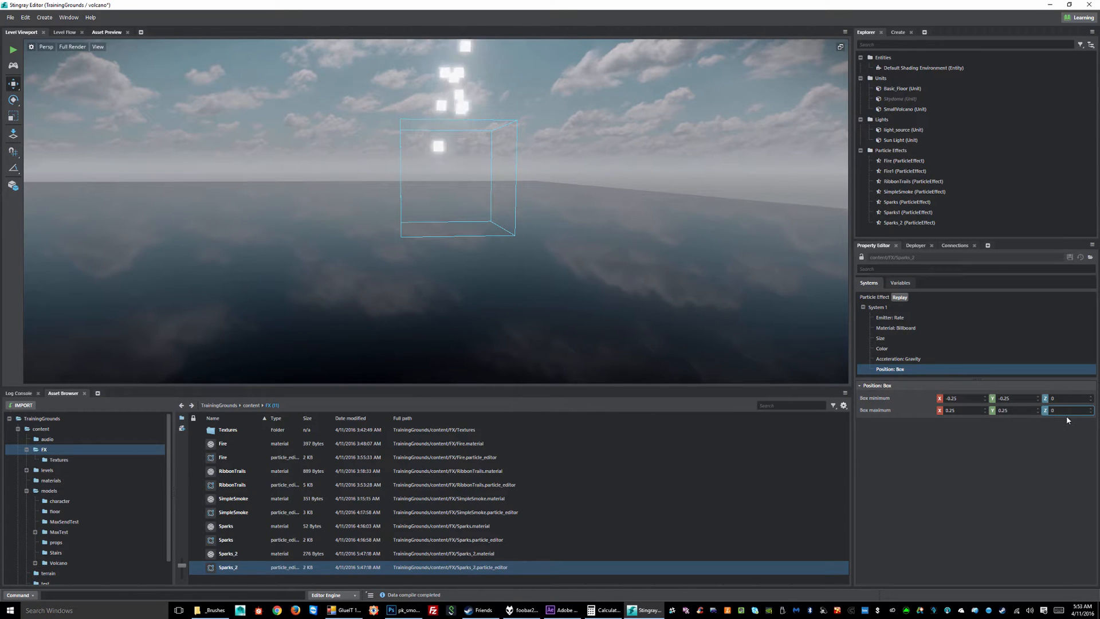
{"action": "key", "text": "Return"}
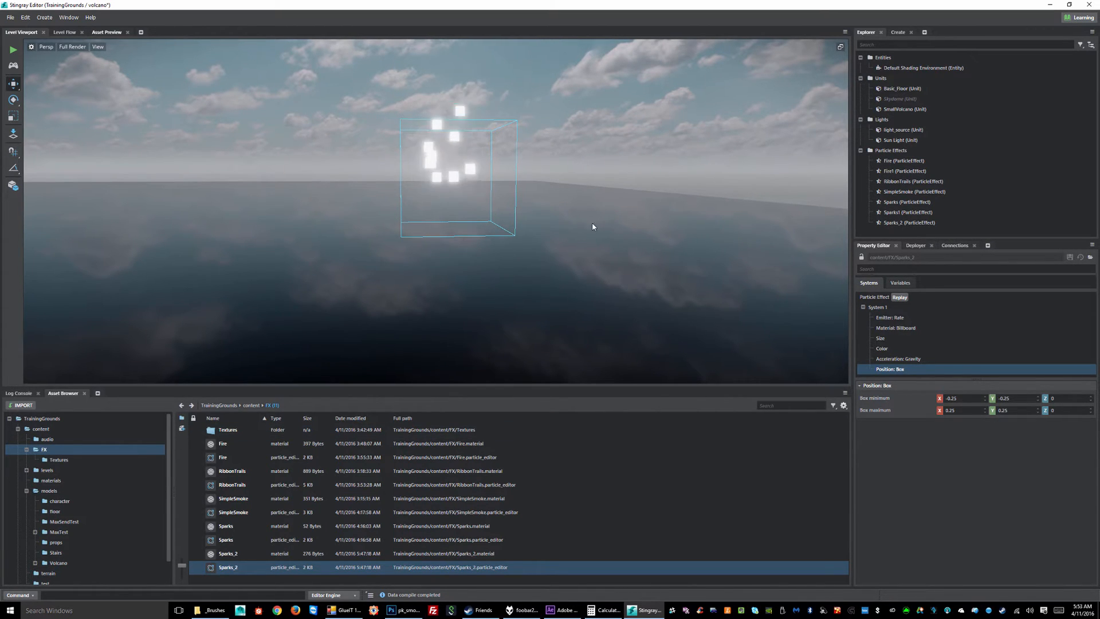
Examine where the Sparks_2 particles spawn in relation to the effect's bounding box and pivot, and compare them with the neighbouring Sparks sample
{"action": "left_click_drag", "start_coordinate": [593, 226], "coordinate": [462, 330], "text": "alt"}
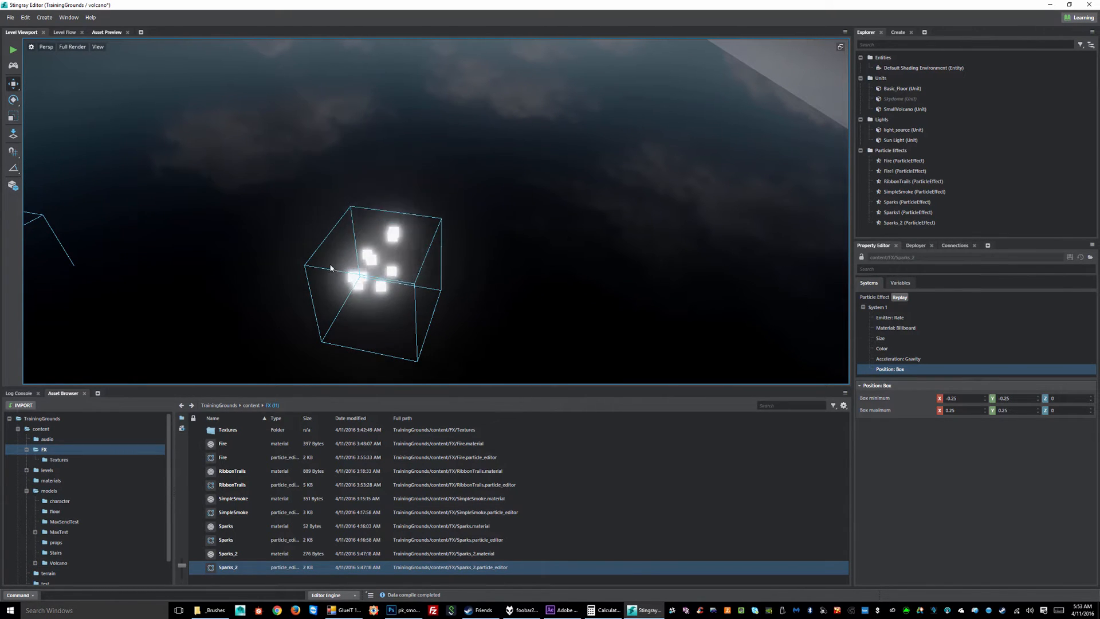
{"action": "left_click_drag", "start_coordinate": [399, 304], "coordinate": [461, 310], "text": "alt"}
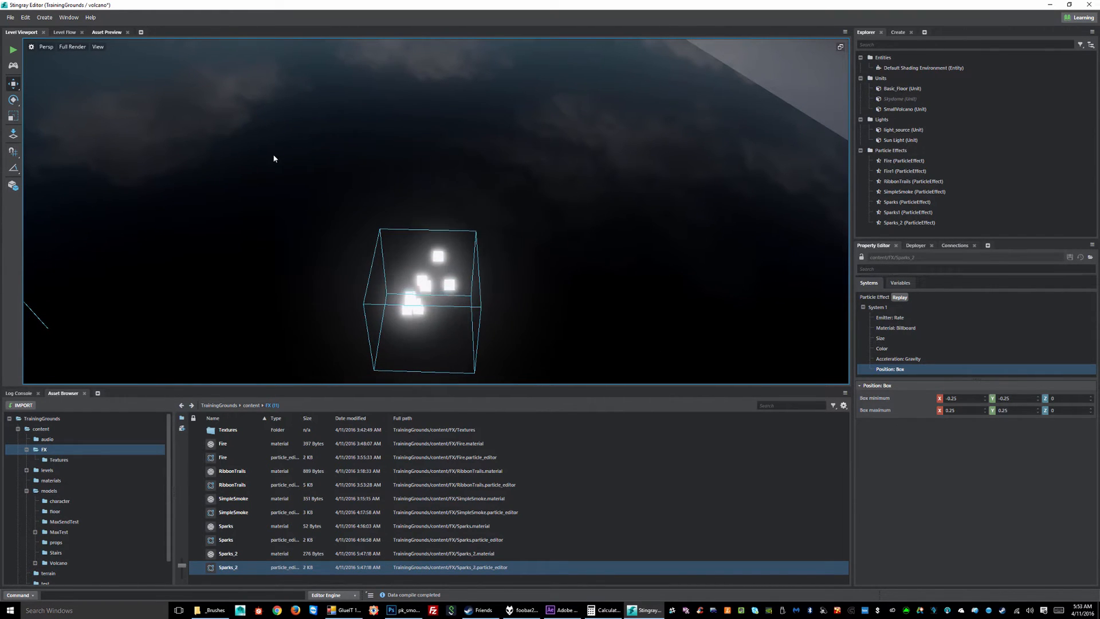
{"action": "left_click", "coordinate": [409, 281]}
{"action": "left_click_drag", "start_coordinate": [409, 281], "coordinate": [415, 257], "text": "alt"}
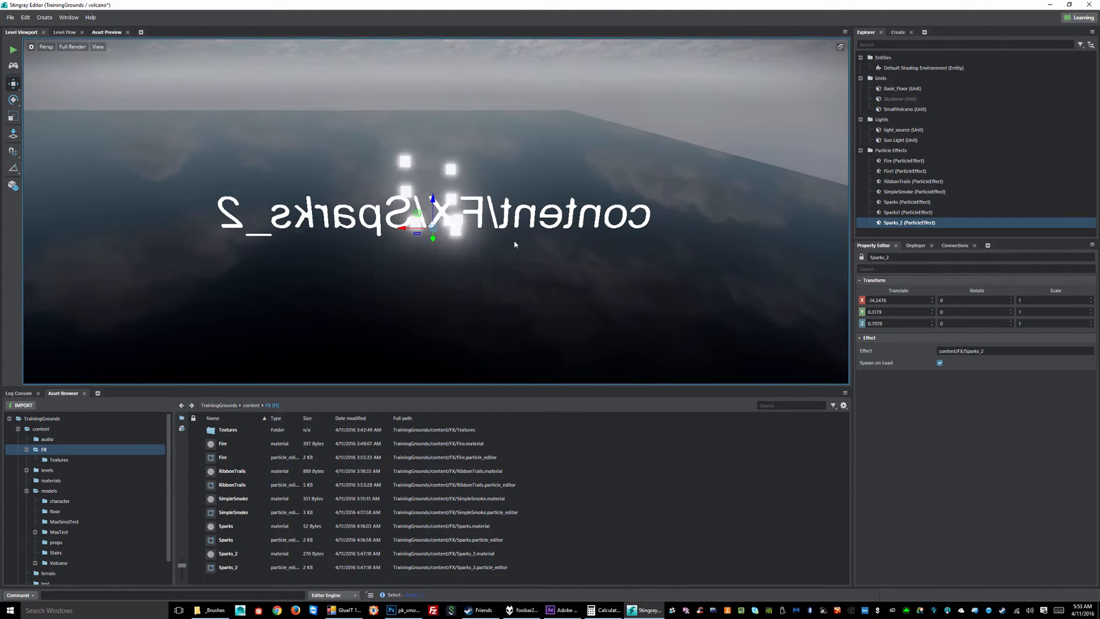
{"action": "left_click", "coordinate": [526, 255]}
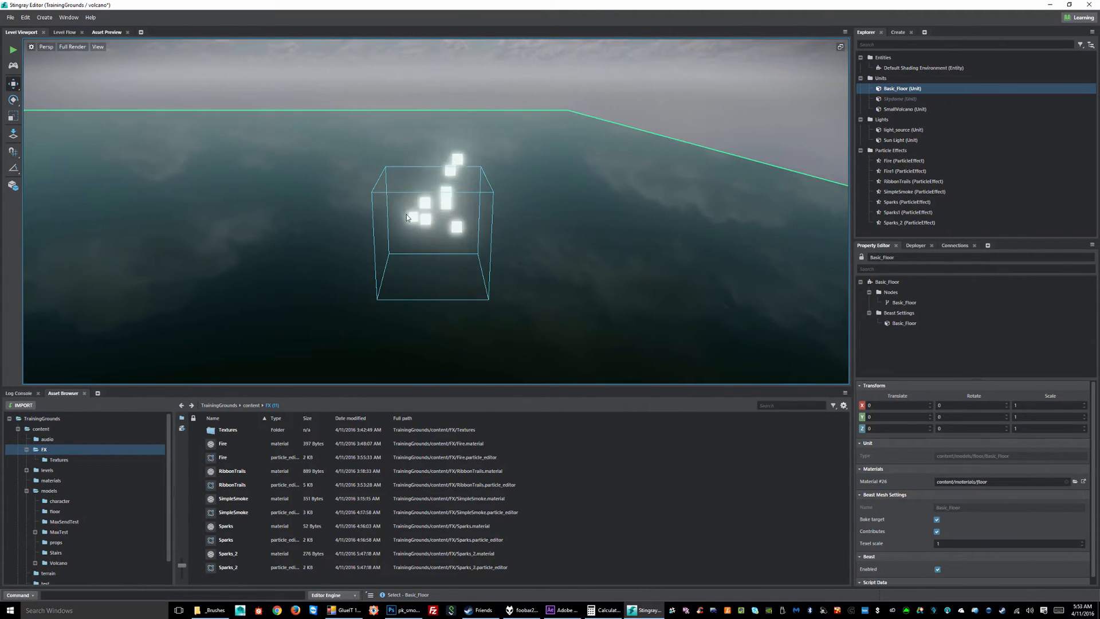
{"action": "left_click_drag", "start_coordinate": [407, 214], "coordinate": [478, 201], "text": "alt"}
{"action": "left_click", "coordinate": [621, 152]}
{"action": "left_click_drag", "start_coordinate": [619, 175], "coordinate": [431, 224], "text": "alt"}
{"action": "middle_click_drag", "start_coordinate": [300, 237], "coordinate": [512, 235], "text": "alt"}
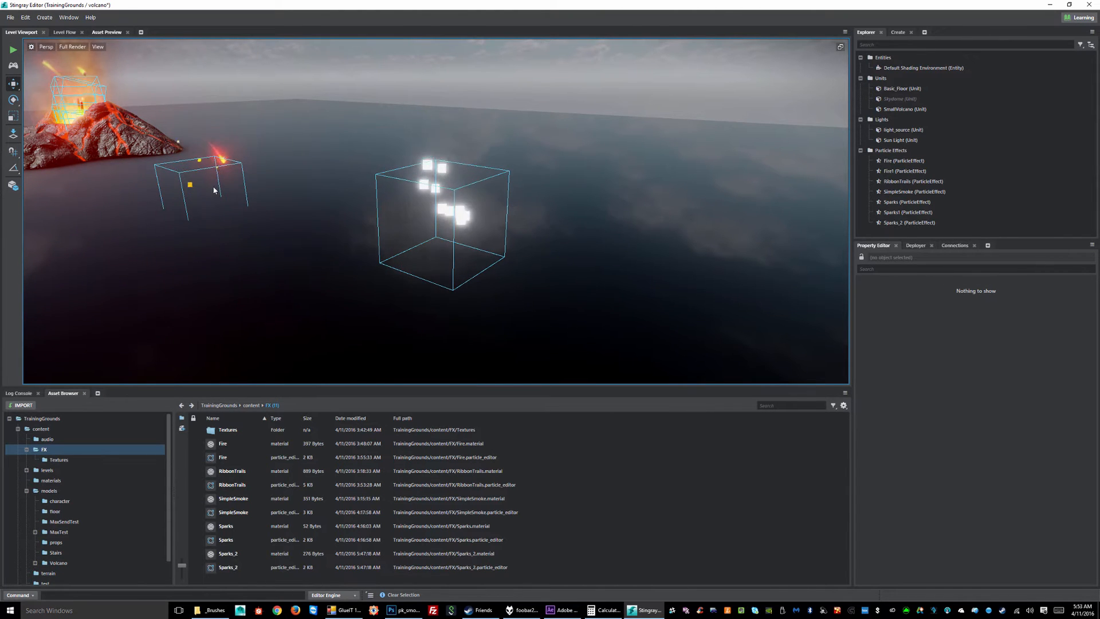
{"action": "mouse_move", "coordinate": [411, 236]}
{"action": "left_mouse_down", "text": "alt"}
{"action": "mouse_move", "coordinate": [446, 217]}
{"action": "mouse_move", "coordinate": [419, 215]}
{"action": "left_mouse_up", "text": "alt"}
{"action": "right_click_drag", "start_coordinate": [475, 219], "coordinate": [583, 219], "text": "alt"}
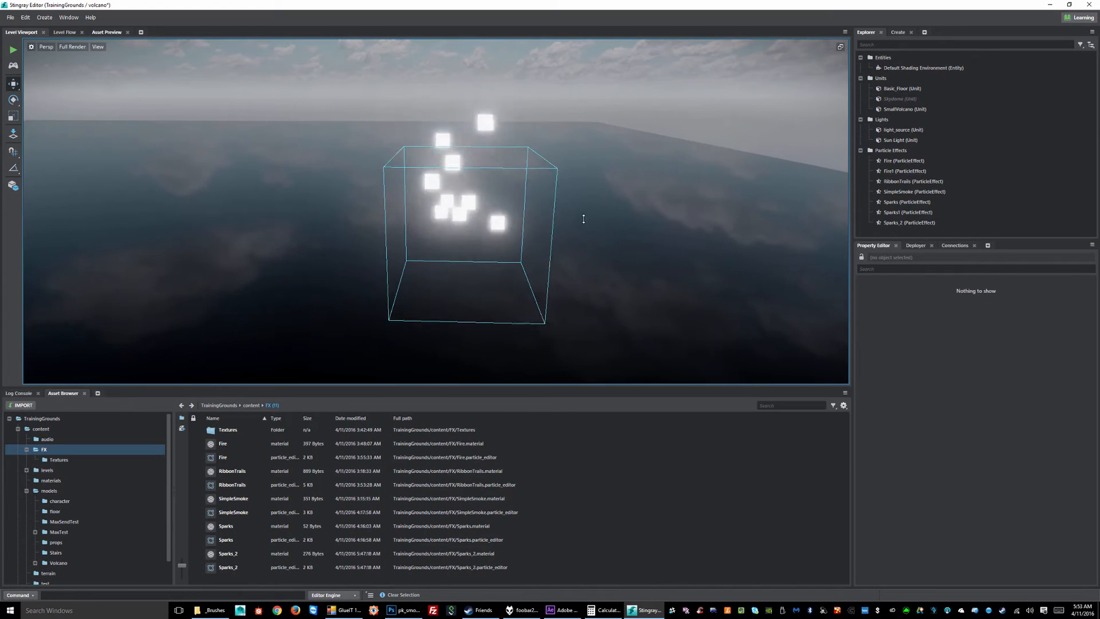
{"action": "left_click", "coordinate": [554, 210]}
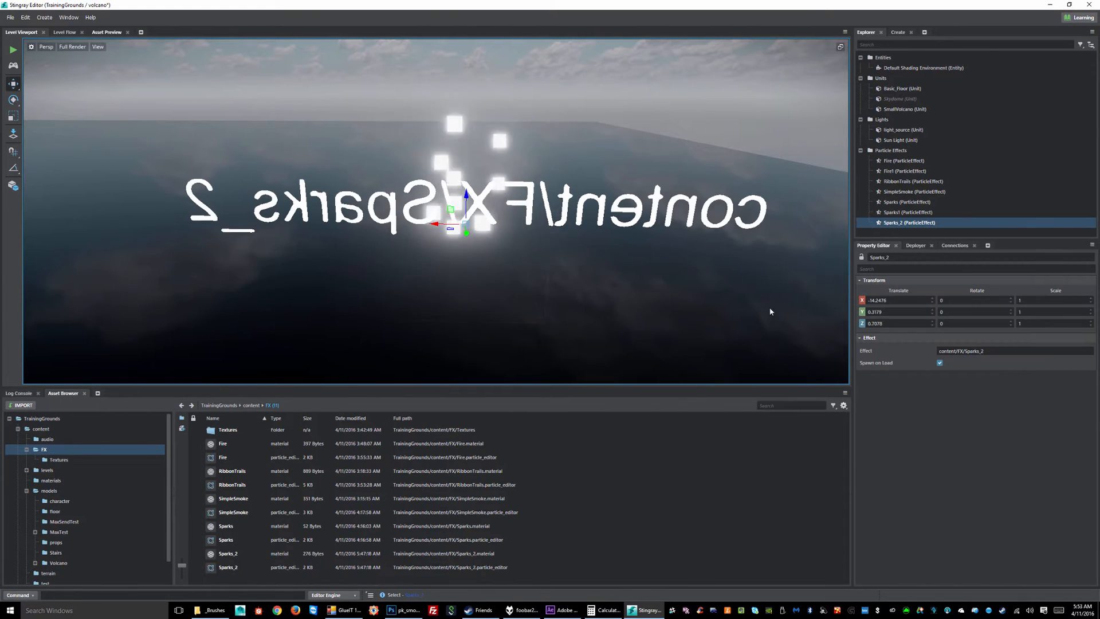
Open the Sparks_2 particle effect asset and add a Position Control Spiral component to System 1
{"action": "left_click", "coordinate": [228, 568]}
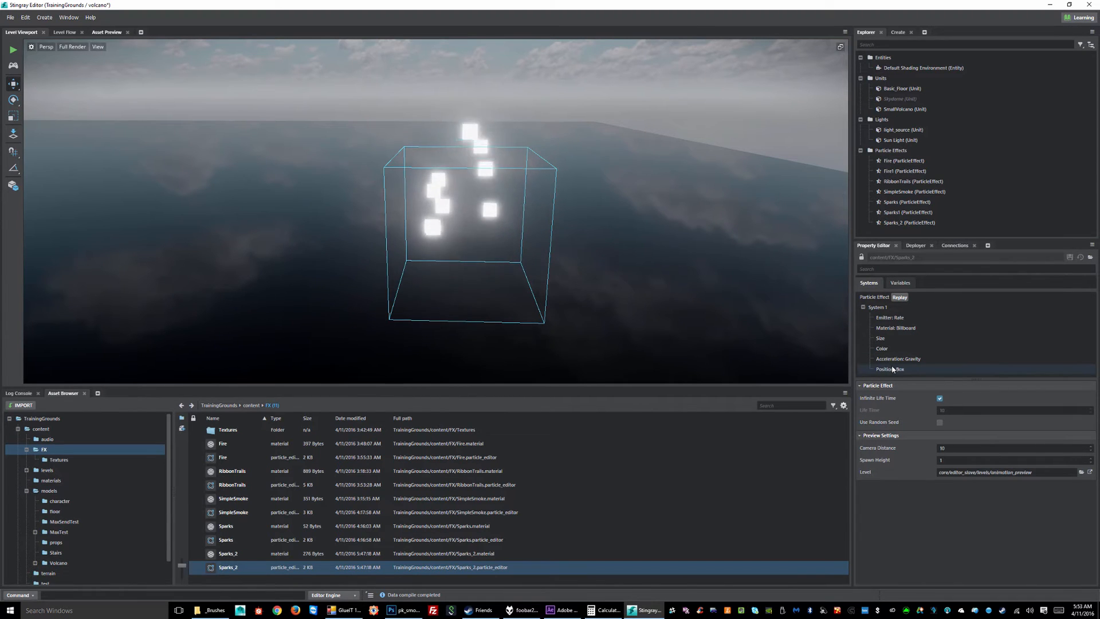
{"action": "right_click", "coordinate": [884, 309]}
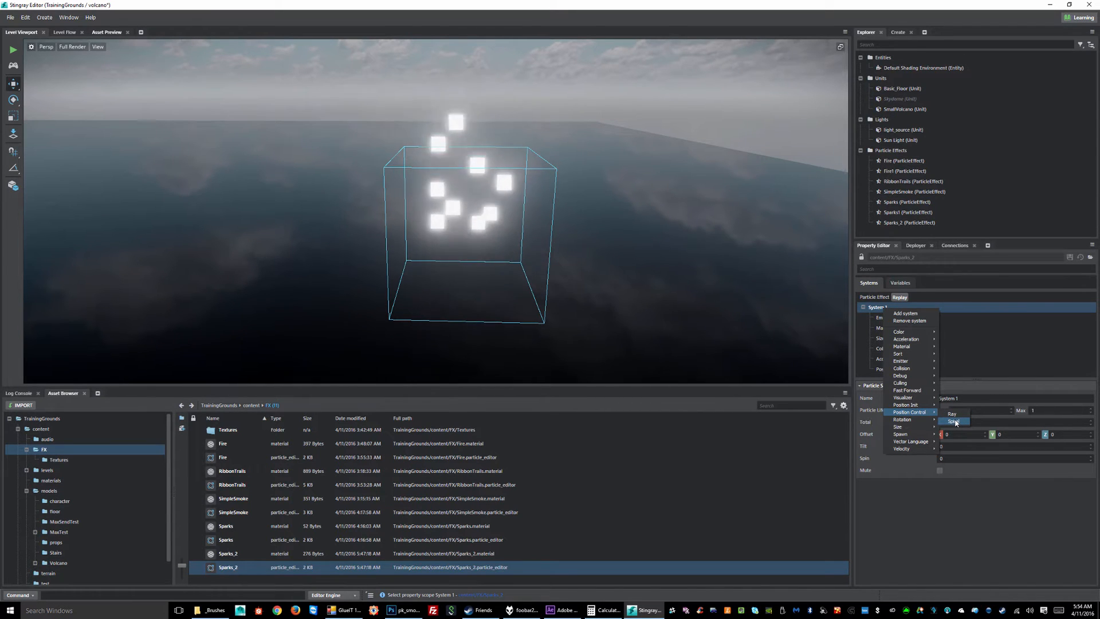
{"action": "left_click", "coordinate": [954, 422]}
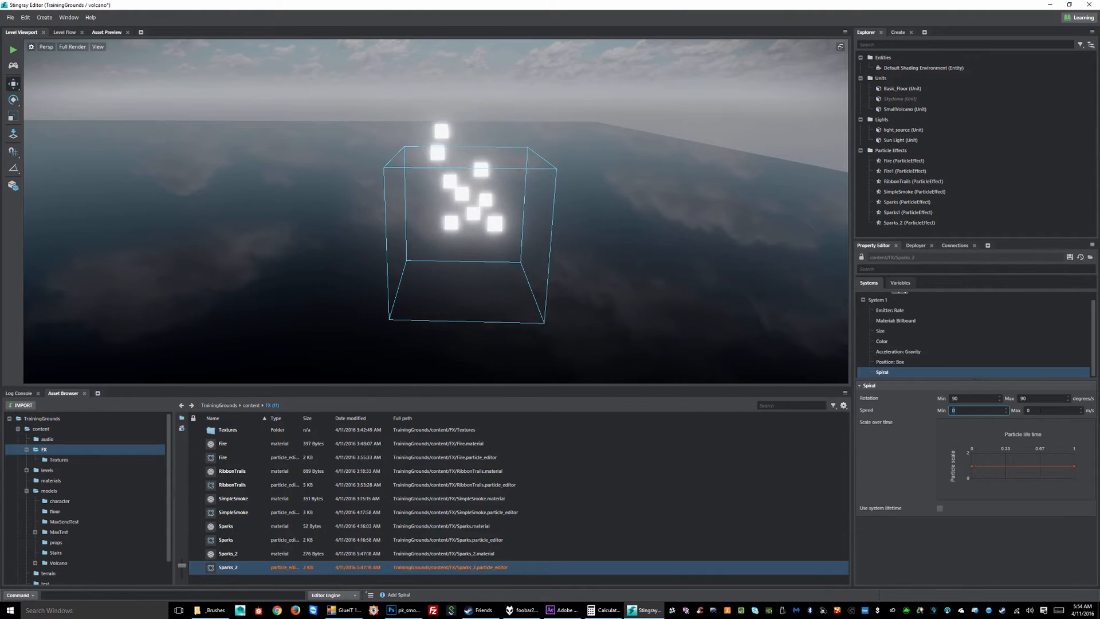
Set the Spiral component's maximum speed to 10 m/s and save the effect
{"action": "left_click", "coordinate": [969, 399]}
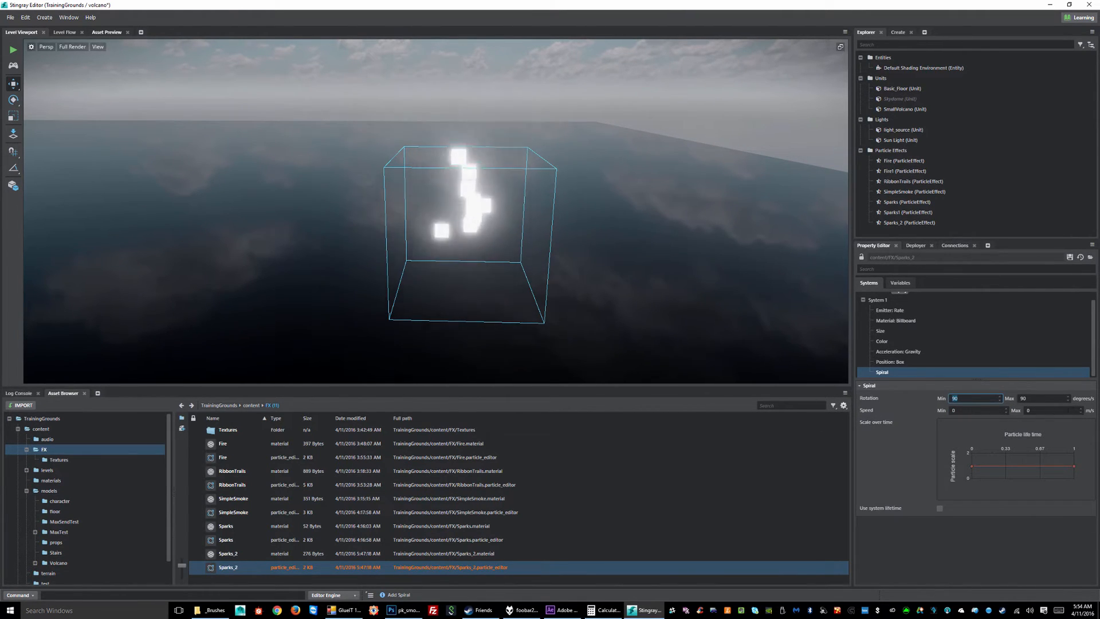
{"action": "left_click", "coordinate": [977, 411]}
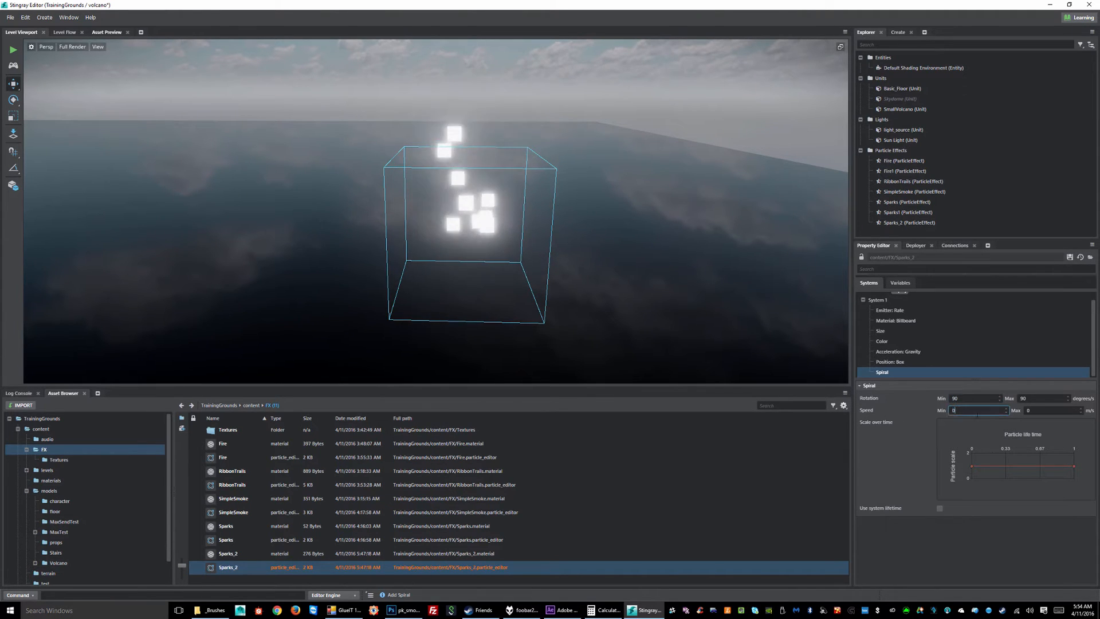
{"action": "key", "text": "Tab"}
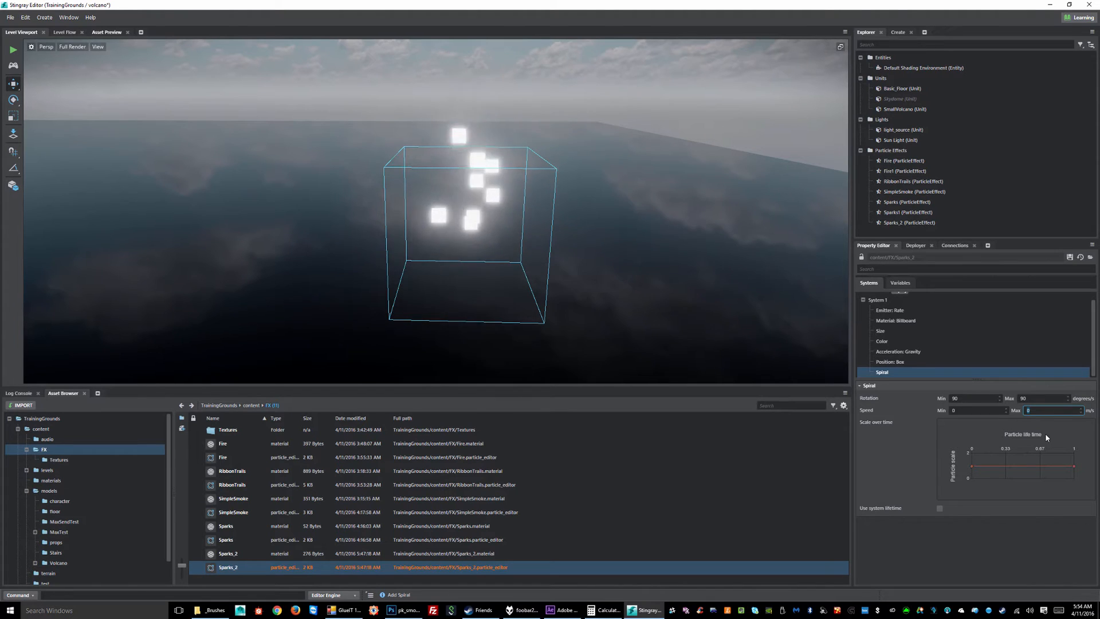
{"action": "type", "text": "10"}
{"action": "key", "text": "Tab"}
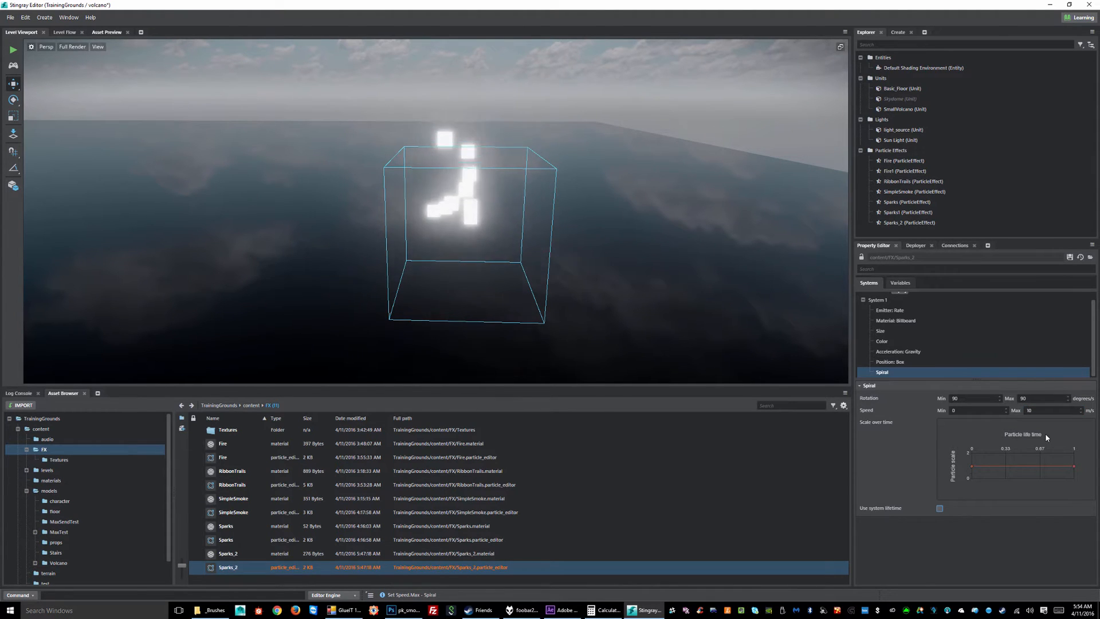
{"action": "left_click", "coordinate": [1070, 258]}
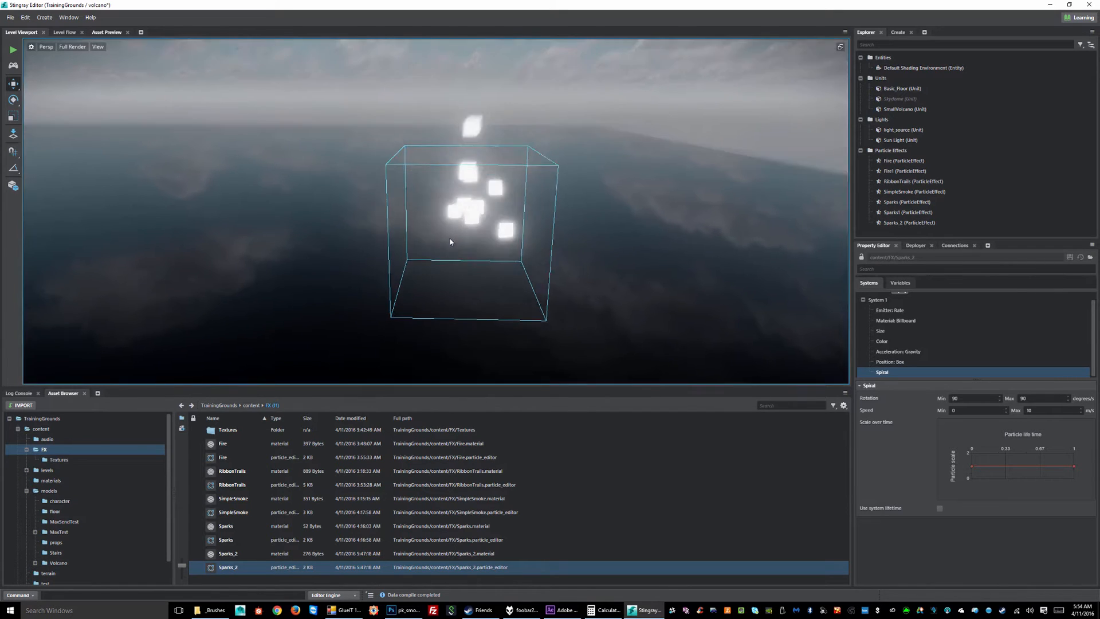
Set the Spiral component's maximum rotation to 180 degrees/s and save the effect
{"action": "left_click_drag", "start_coordinate": [450, 241], "coordinate": [375, 232], "text": "alt"}
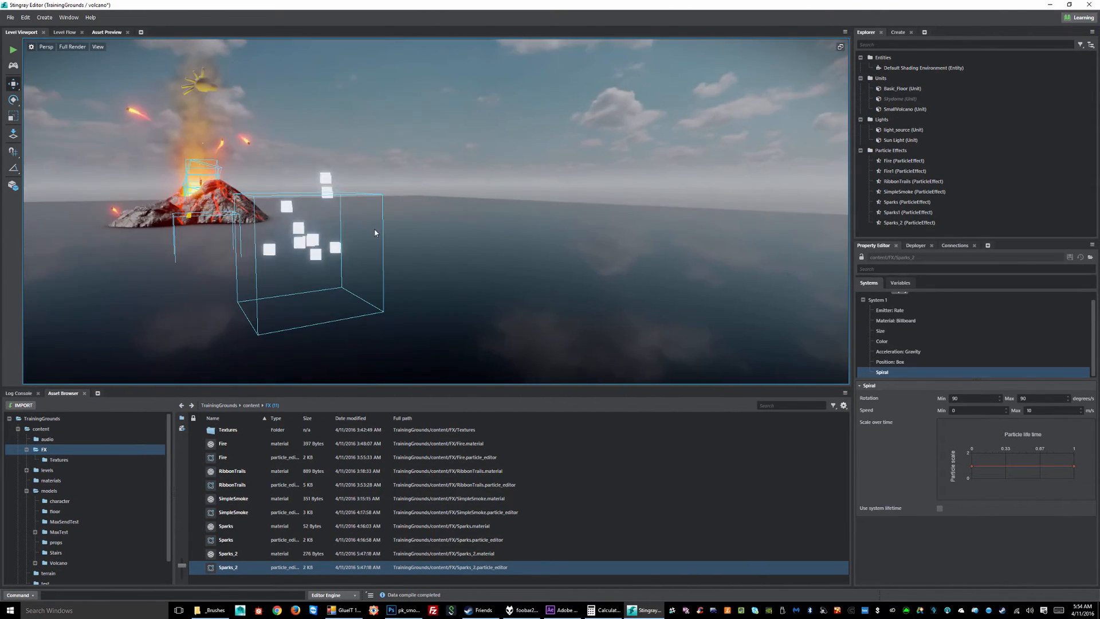
{"action": "left_click_drag", "start_coordinate": [340, 269], "coordinate": [397, 258], "text": "alt"}
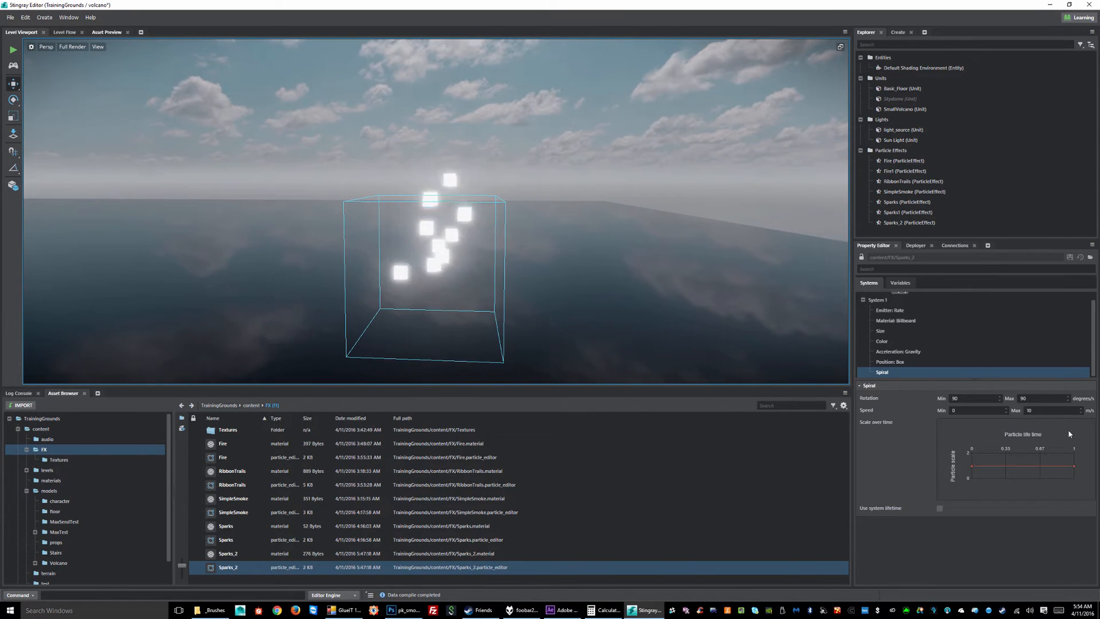
{"action": "left_click", "coordinate": [951, 399]}
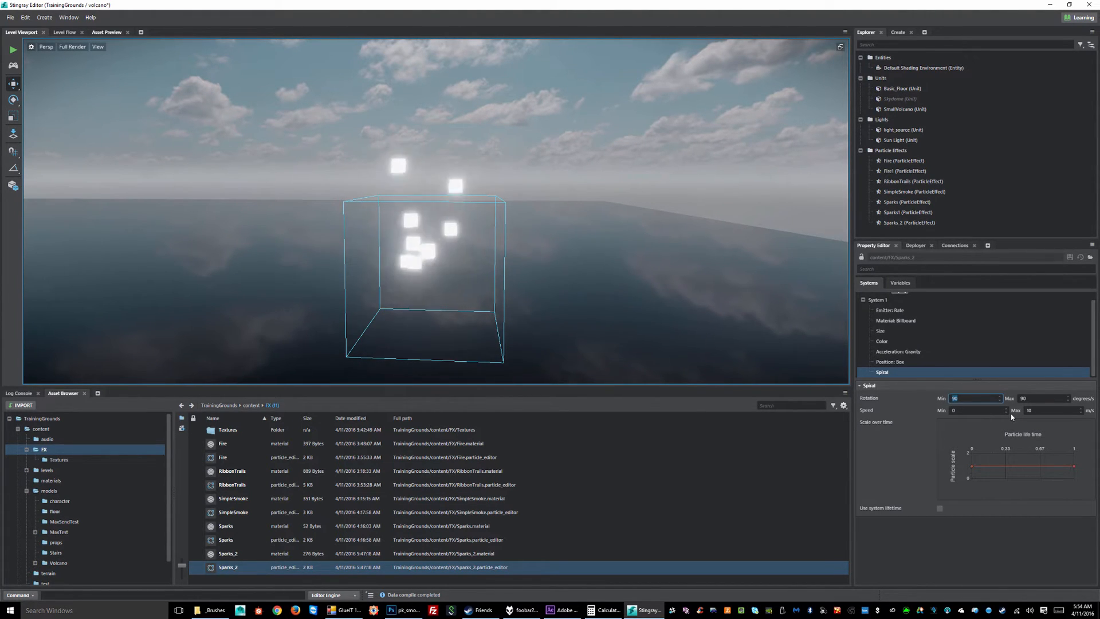
{"action": "key", "text": "Tab"}
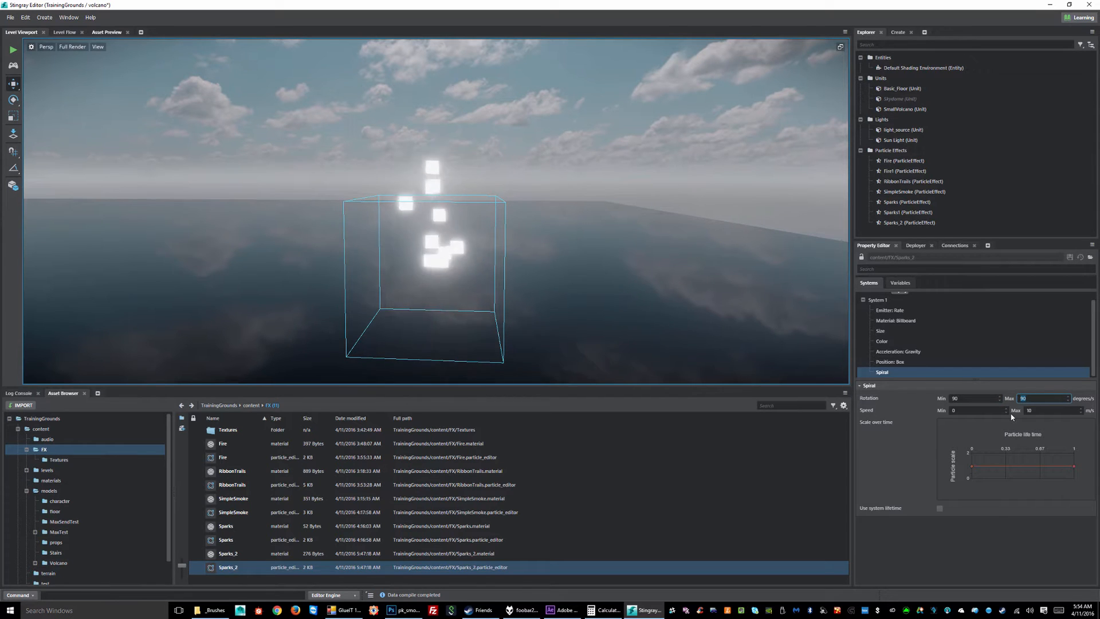
{"action": "type", "text": "180"}
{"action": "key", "text": "Tab"}
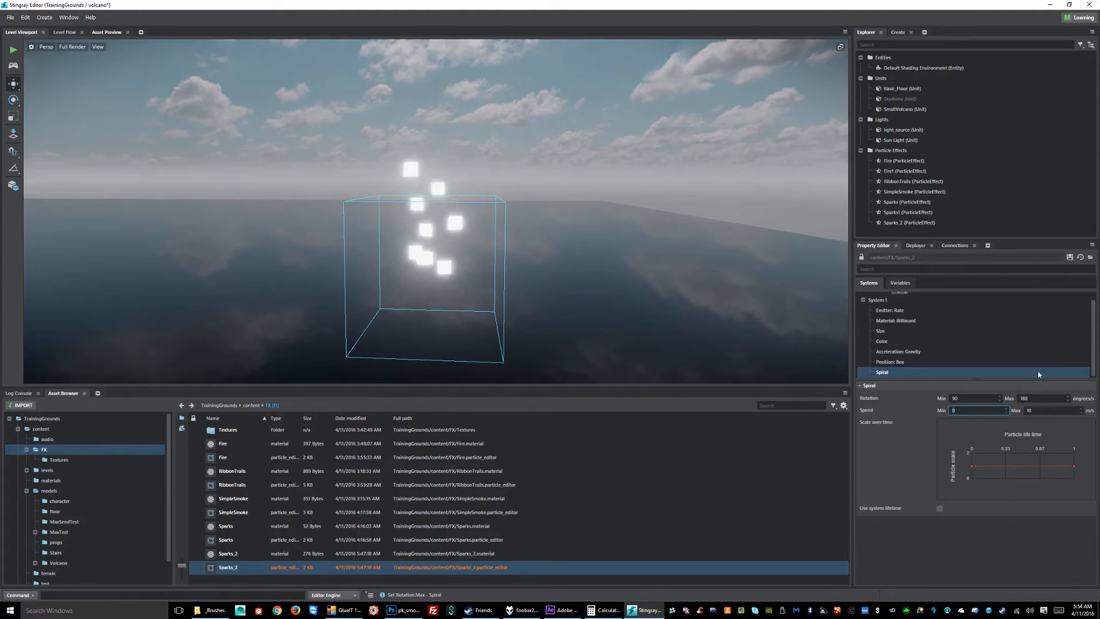
{"action": "left_click", "coordinate": [1070, 256]}
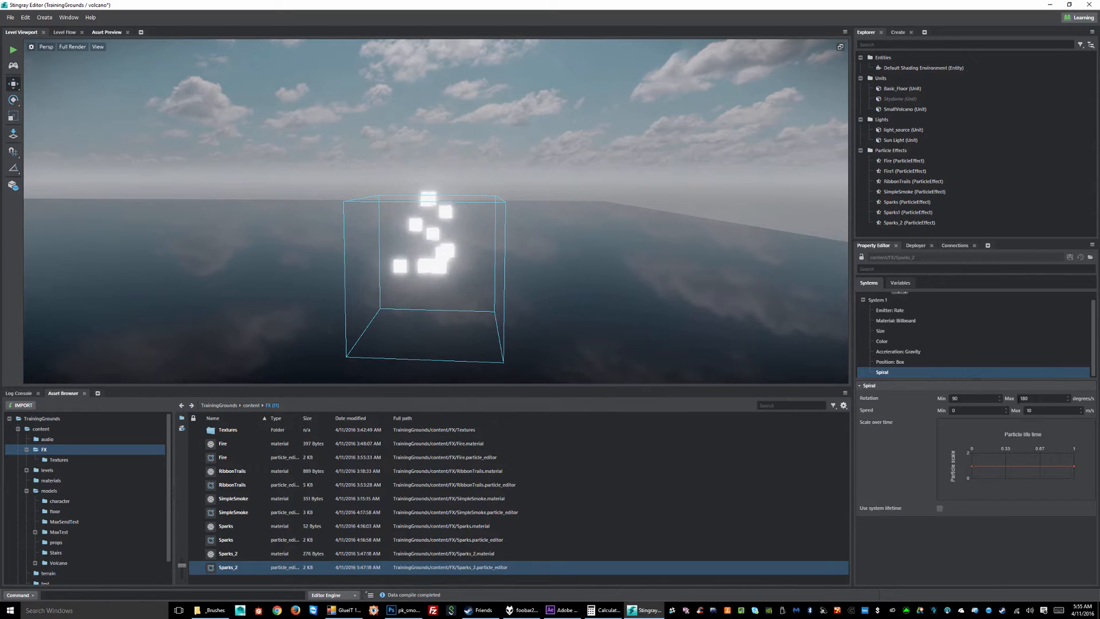
Set the Spiral component's maximum rotation to 360 degrees/s and save the effect
{"action": "double_click", "coordinate": [1038, 399]}
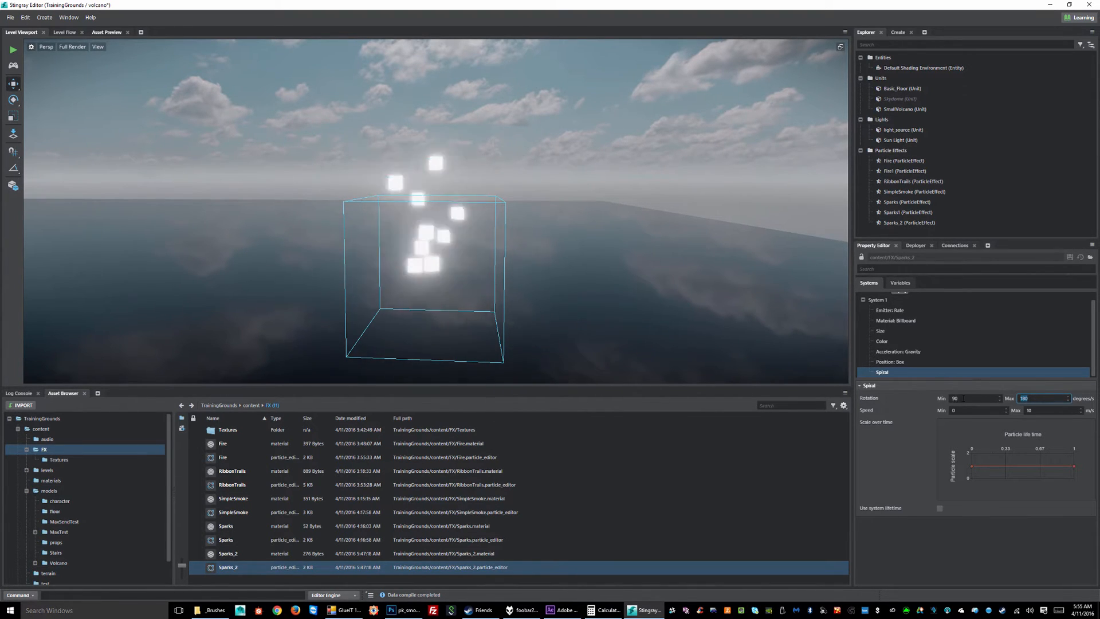
{"action": "left_click", "coordinate": [958, 398]}
{"action": "double_click", "coordinate": [957, 398]}
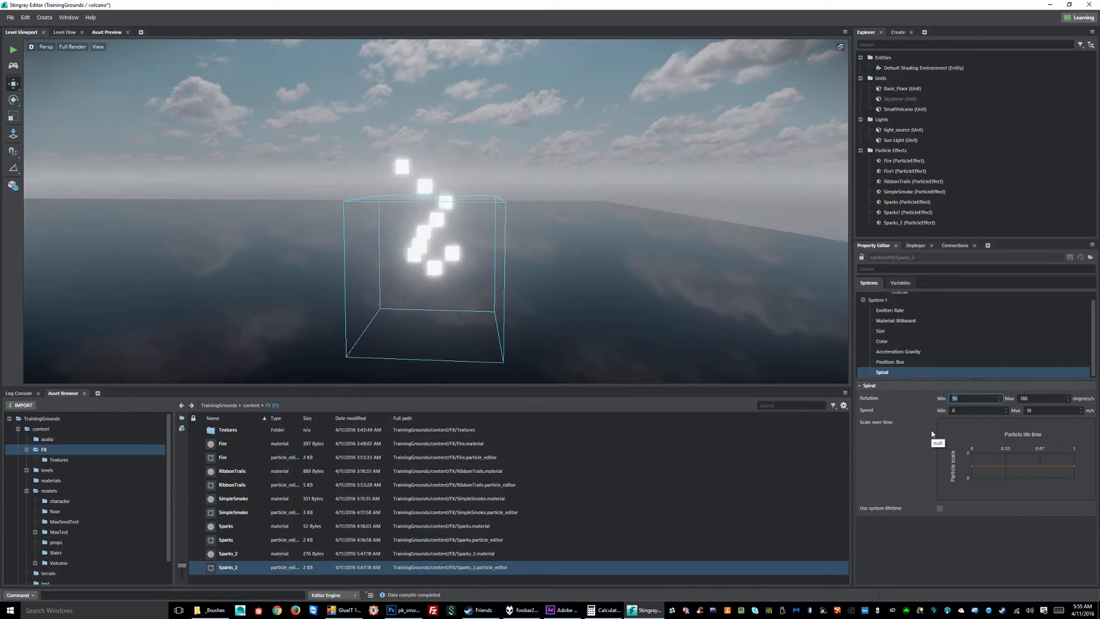
{"action": "key", "text": "Tab"}
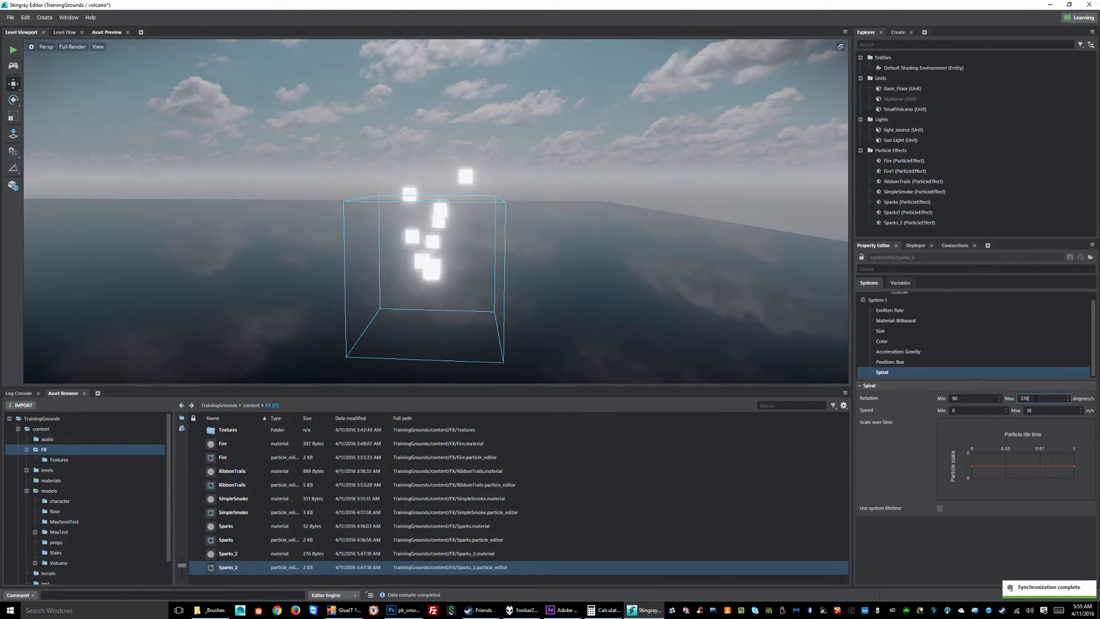
{"action": "type", "text": "376"}
{"action": "key", "text": "BackSpace"}
{"action": "key", "text": "BackSpace"}
{"action": "type", "text": "6"}
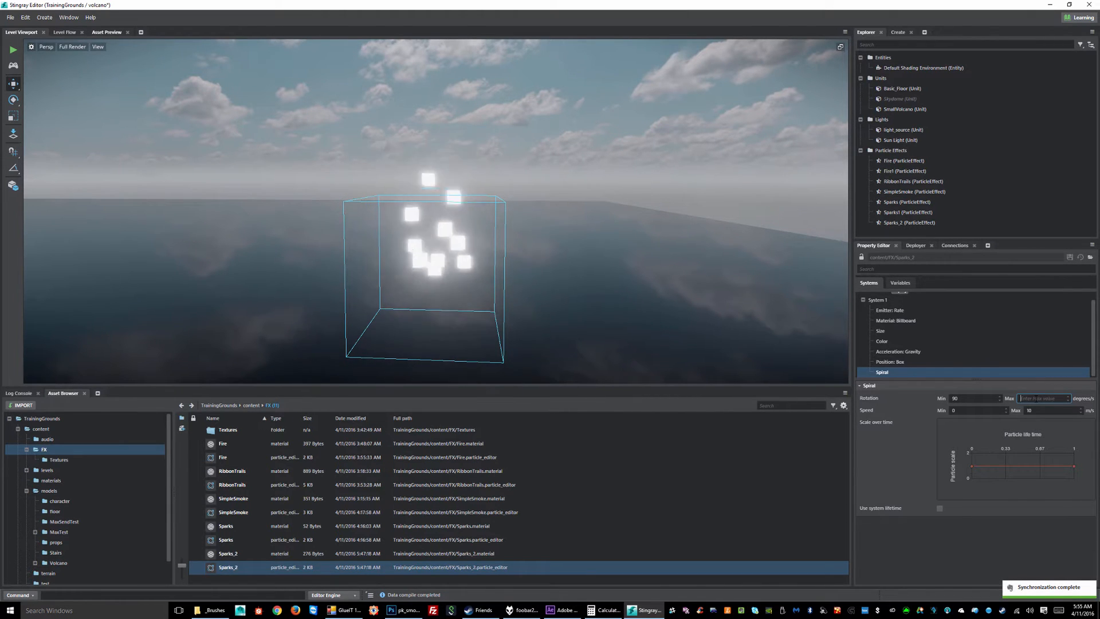
{"action": "type", "text": "0"}
{"action": "key", "text": "Tab"}
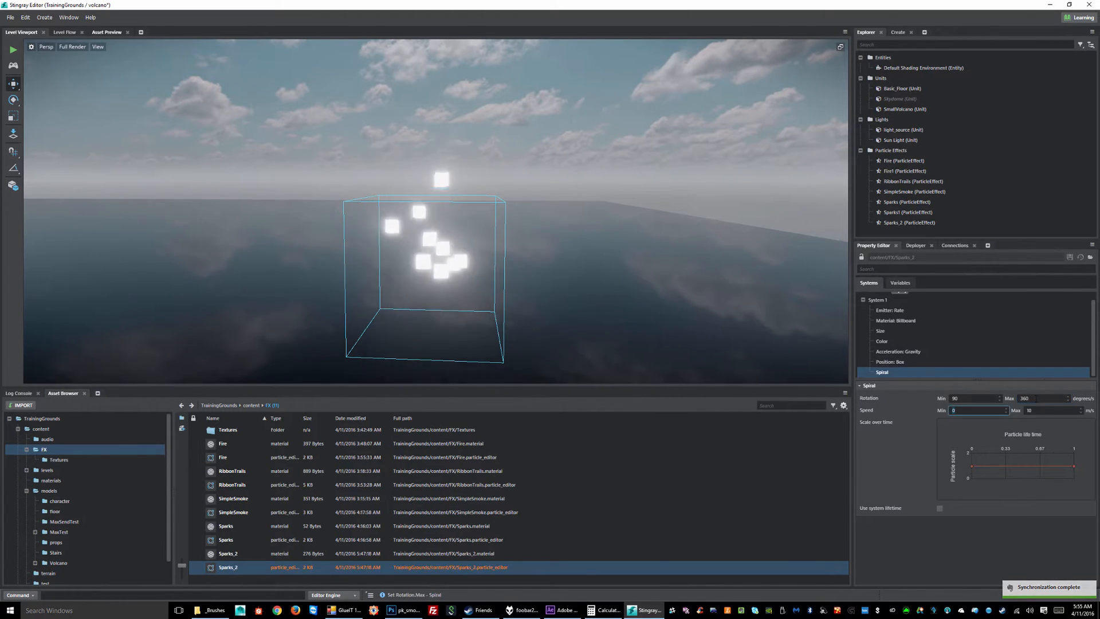
{"action": "left_click", "coordinate": [1070, 258]}
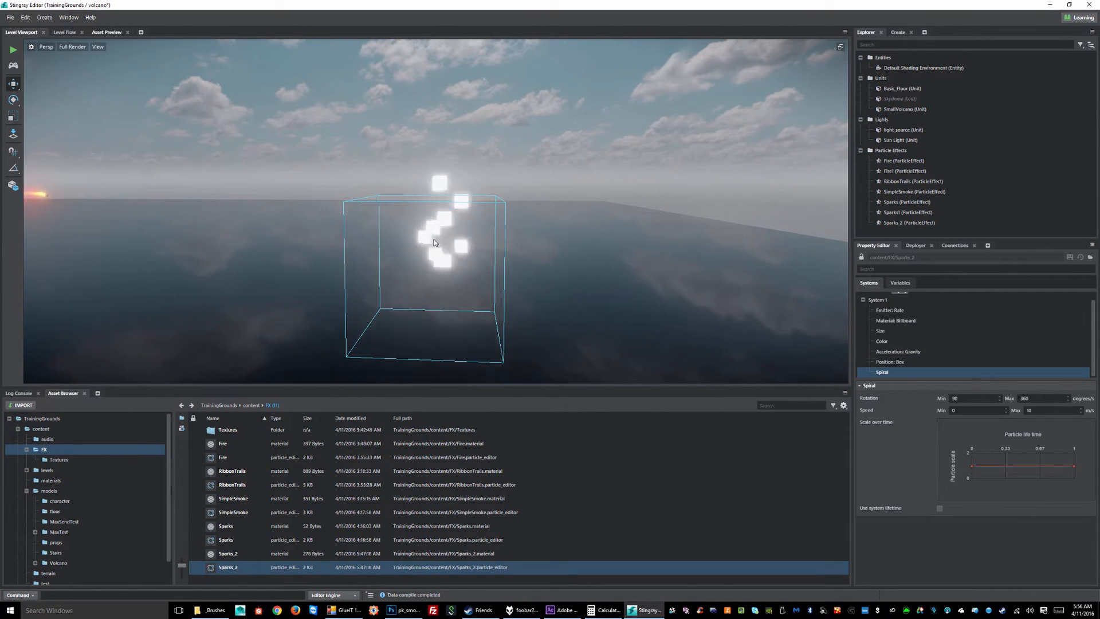
Set the Size component's initial size to a minimum of 0.025 and a maximum of 0.05, and save the effect
{"action": "left_click", "coordinate": [863, 331]}
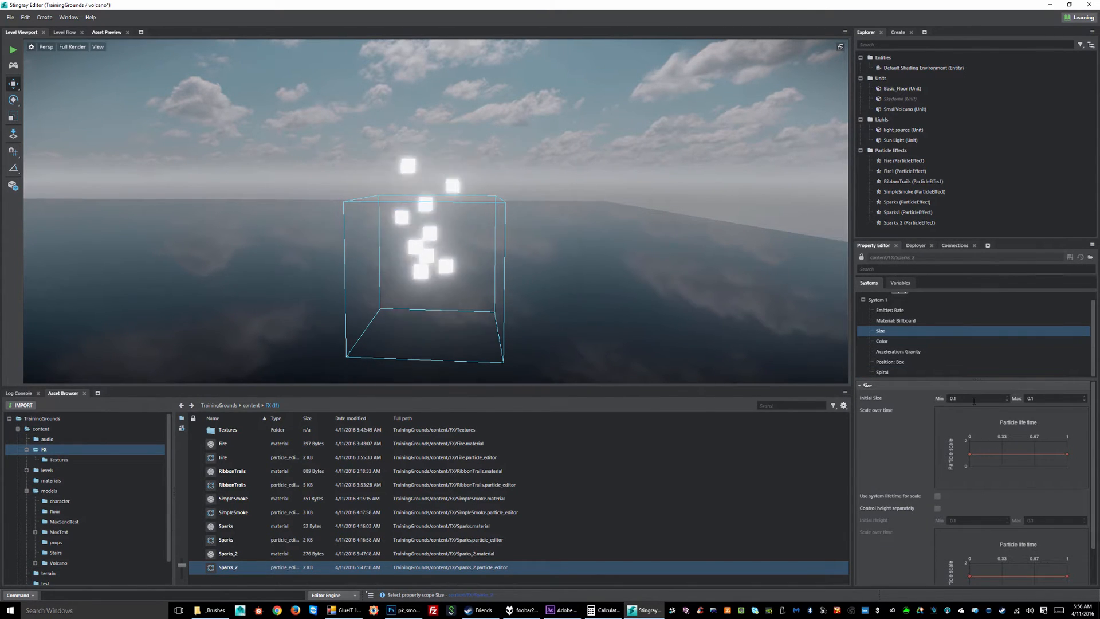
{"action": "left_click_drag", "start_coordinate": [960, 398], "coordinate": [904, 394]}
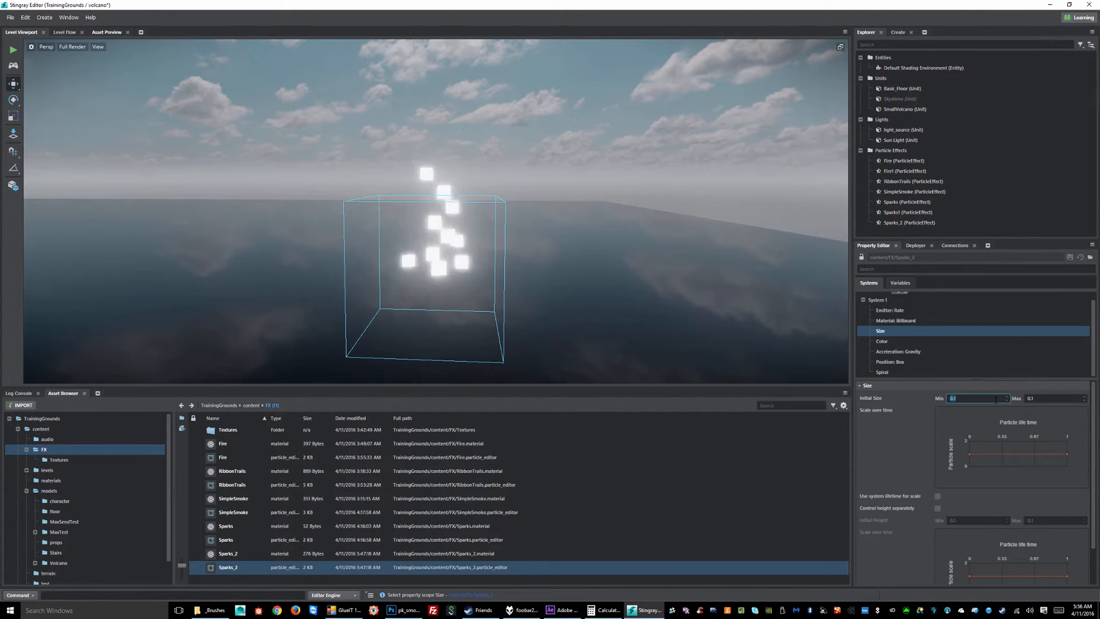
{"action": "type", "text": ".0"}
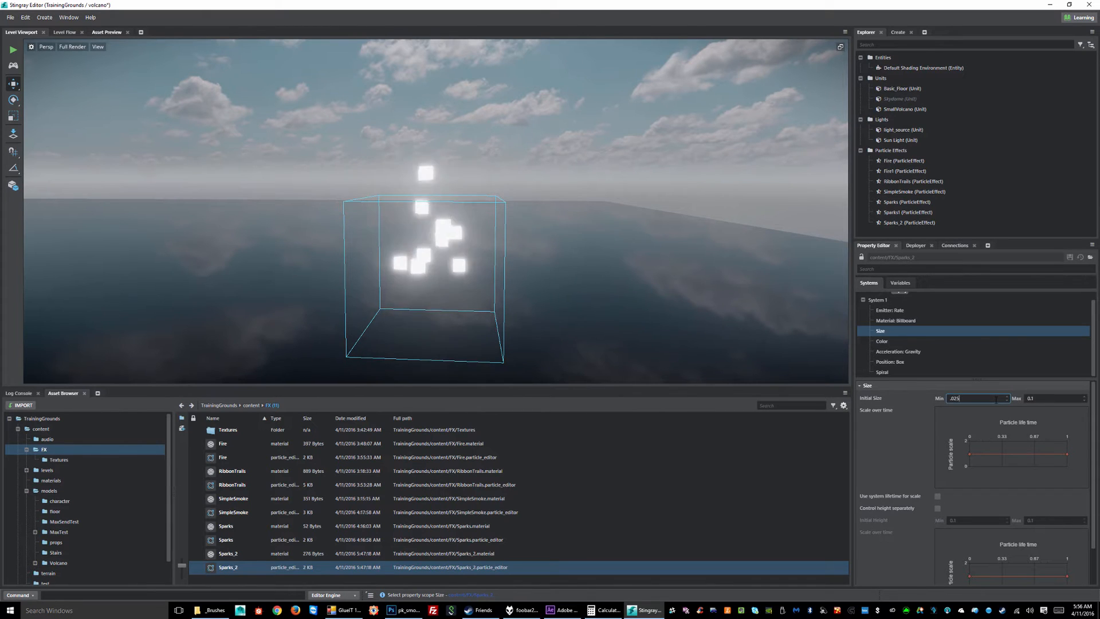
{"action": "type", "text": "25"}
{"action": "key", "text": "Tab"}
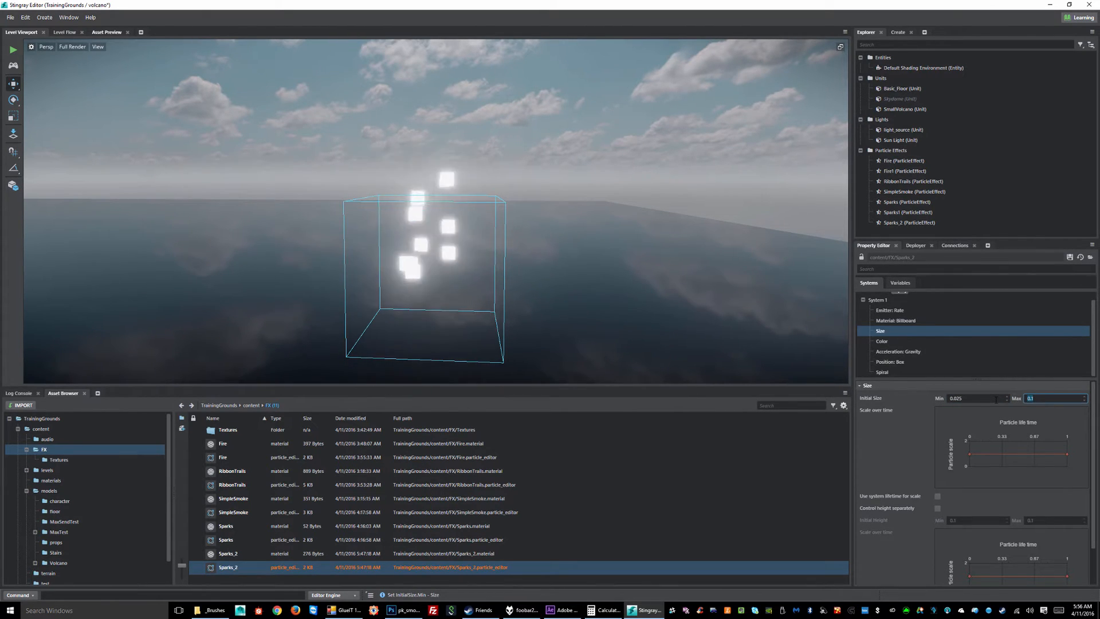
{"action": "type", "text": "0."}
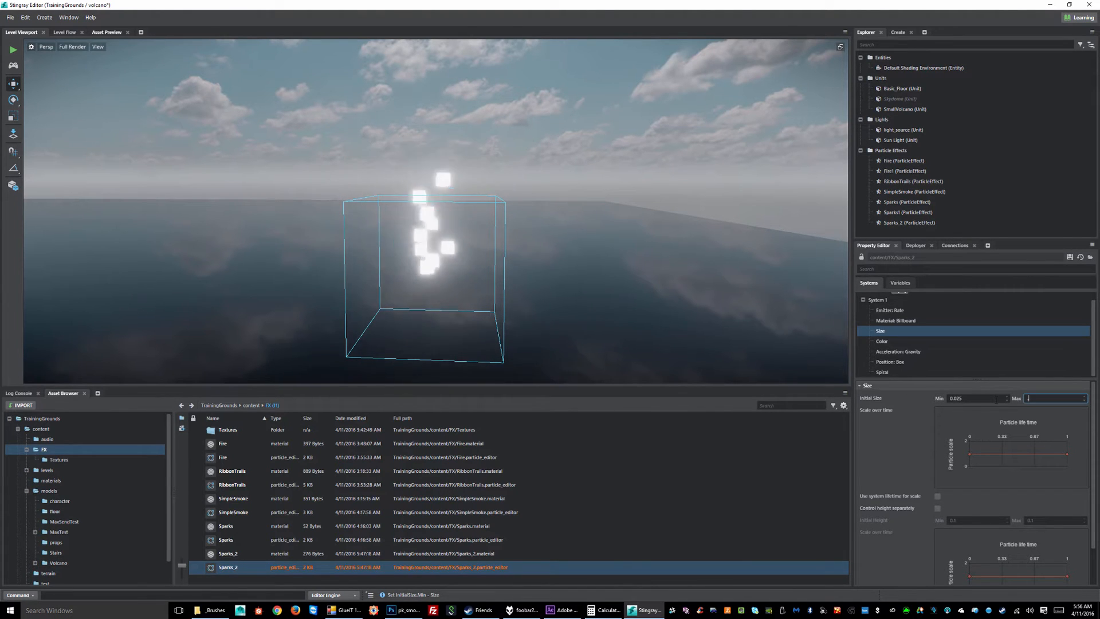
{"action": "type", "text": "8"}
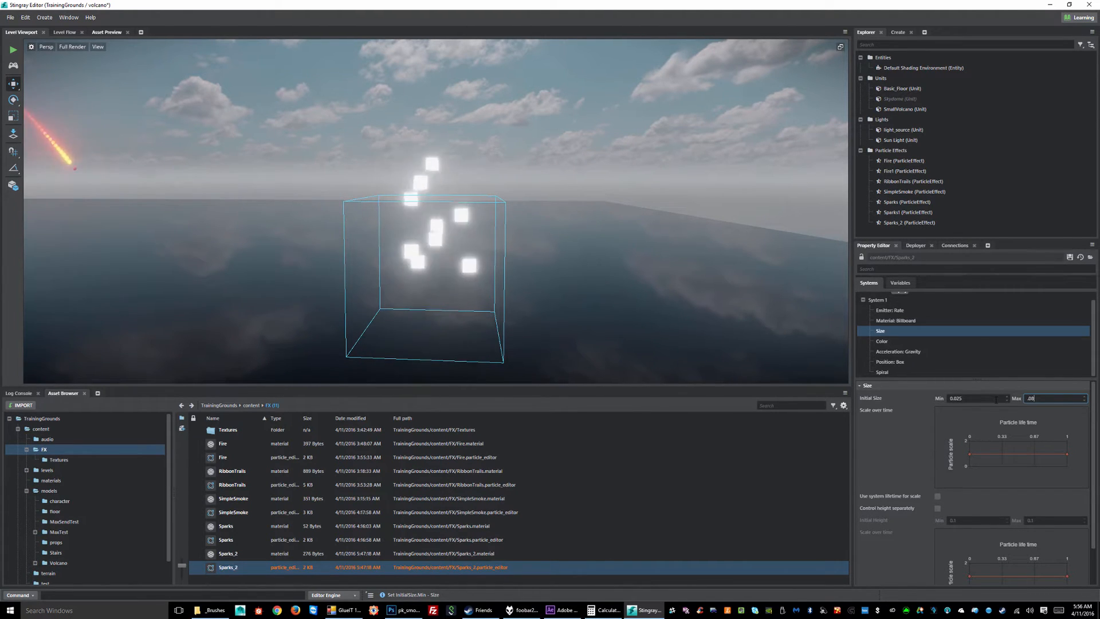
{"action": "key", "text": "Return"}
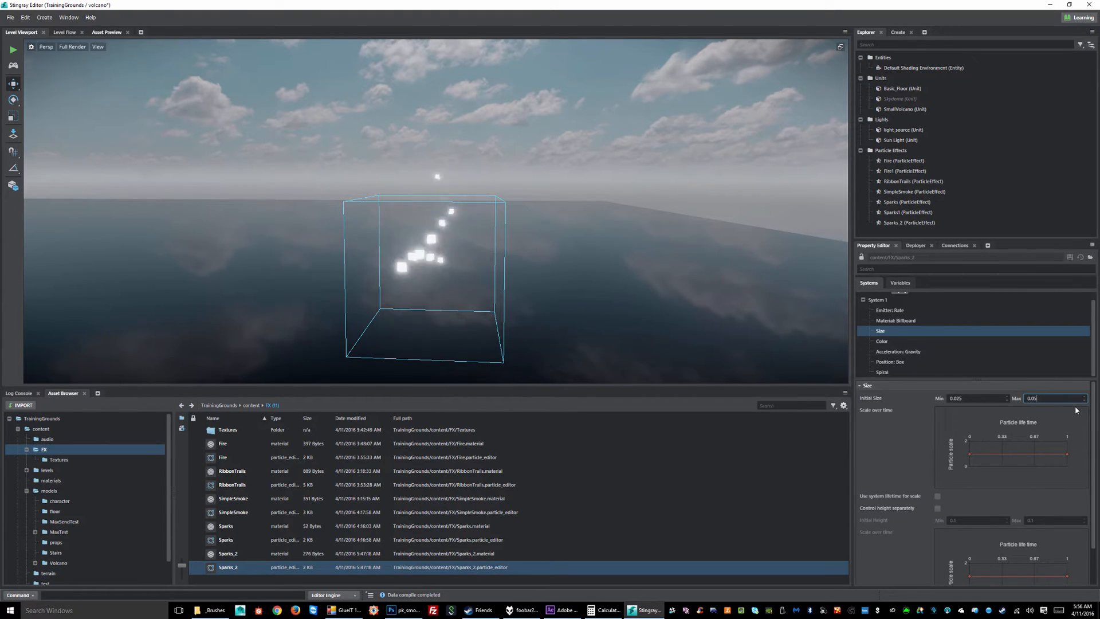
{"action": "key", "text": "Return"}
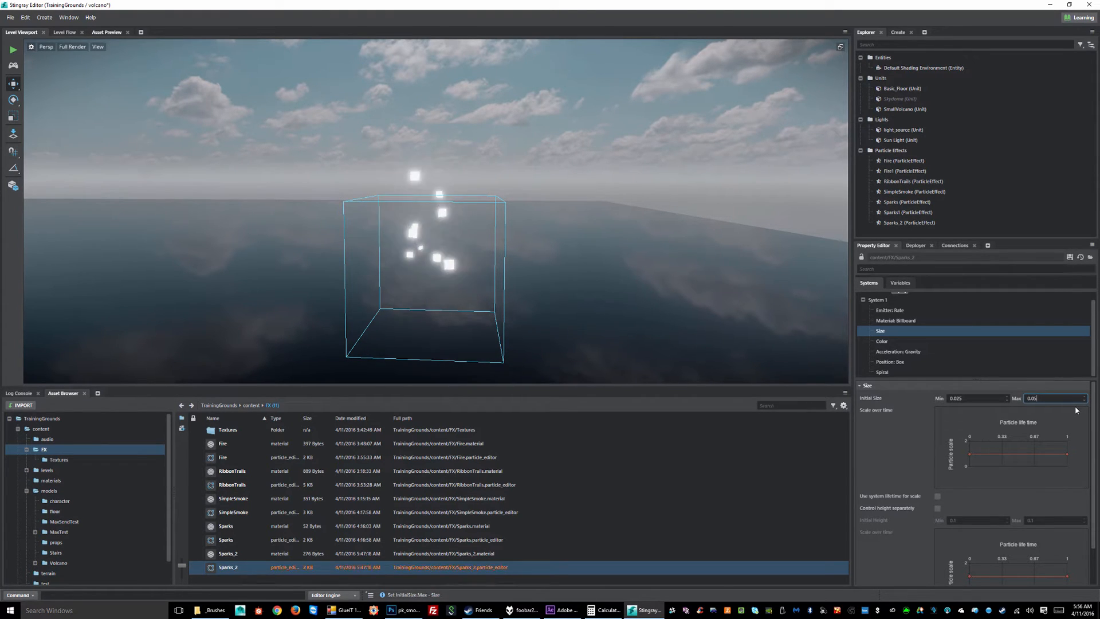
{"action": "left_click", "coordinate": [1069, 259]}
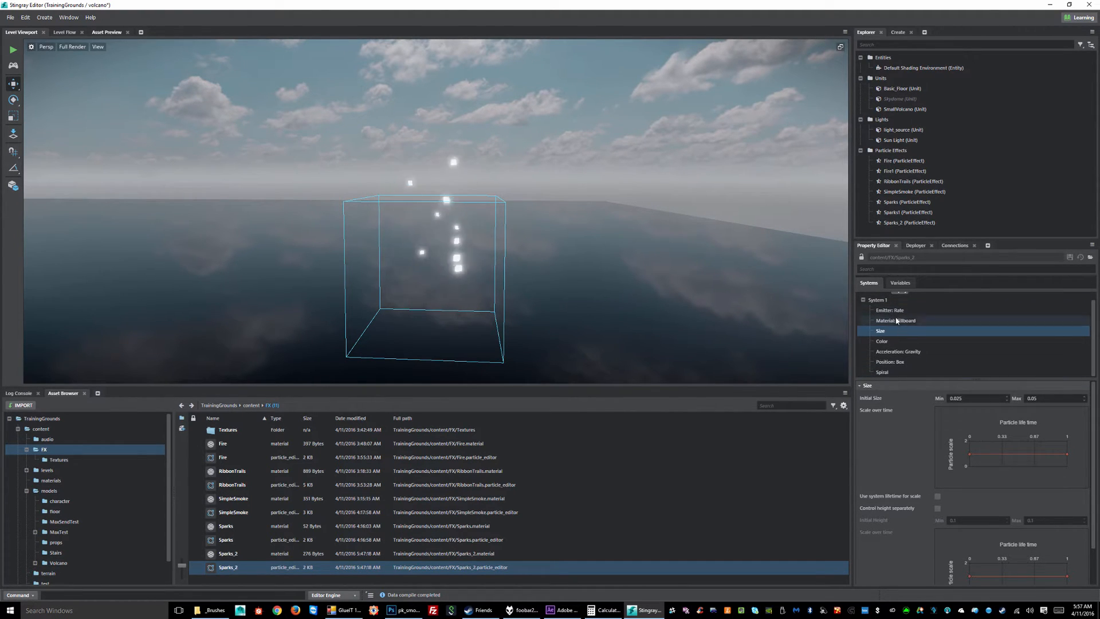
Rename System 1 as Sparks and add a second particle system to the effect
{"action": "left_click", "coordinate": [882, 303]}
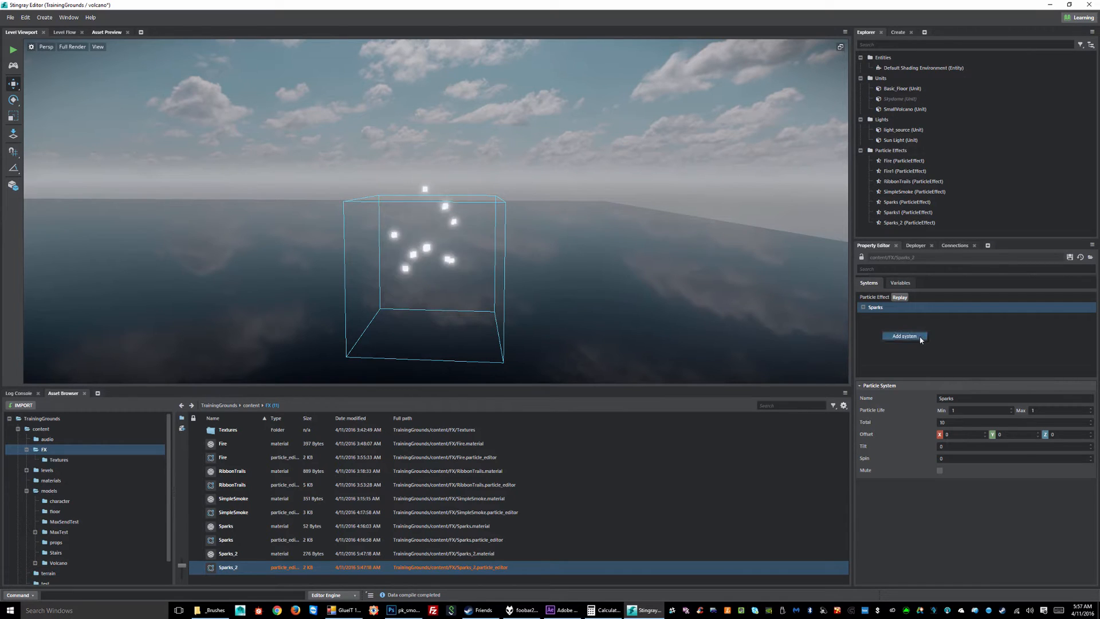
{"action": "left_click", "coordinate": [919, 337]}
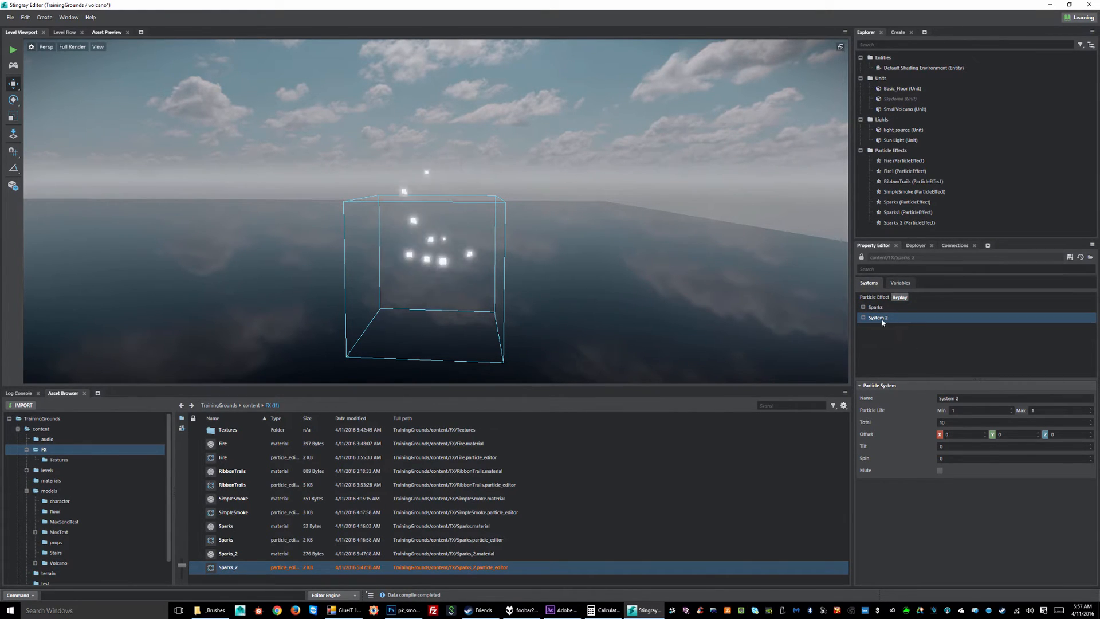
{"action": "right_click", "coordinate": [882, 323]}
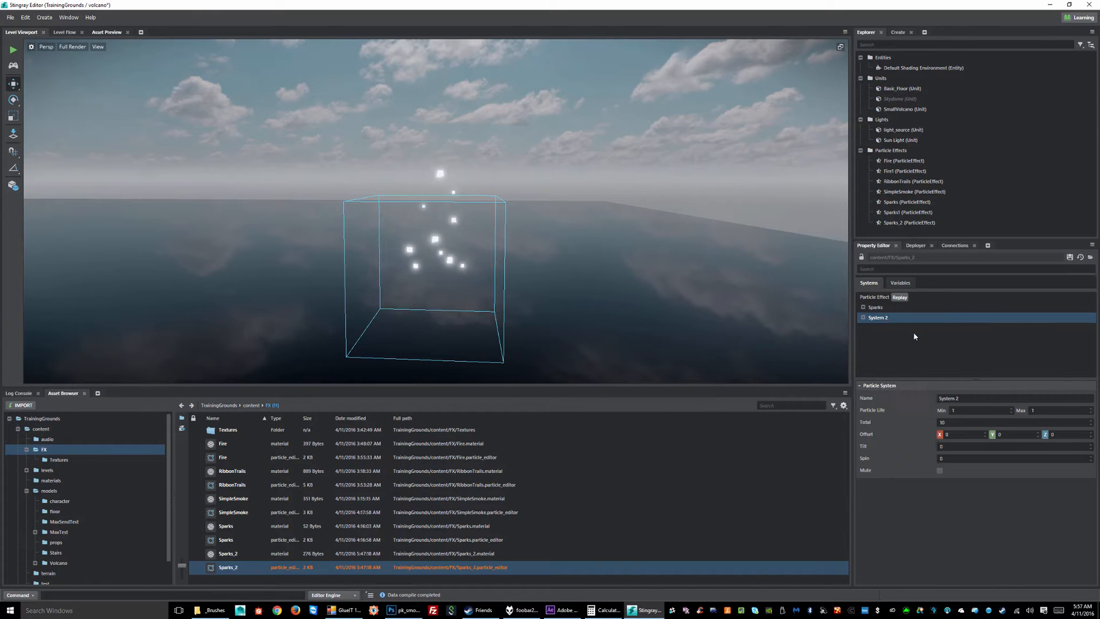
Set the Sparks system's minimum and maximum particle life to 100, save the effect and inspect it in the viewport
{"action": "left_click", "coordinate": [868, 309]}
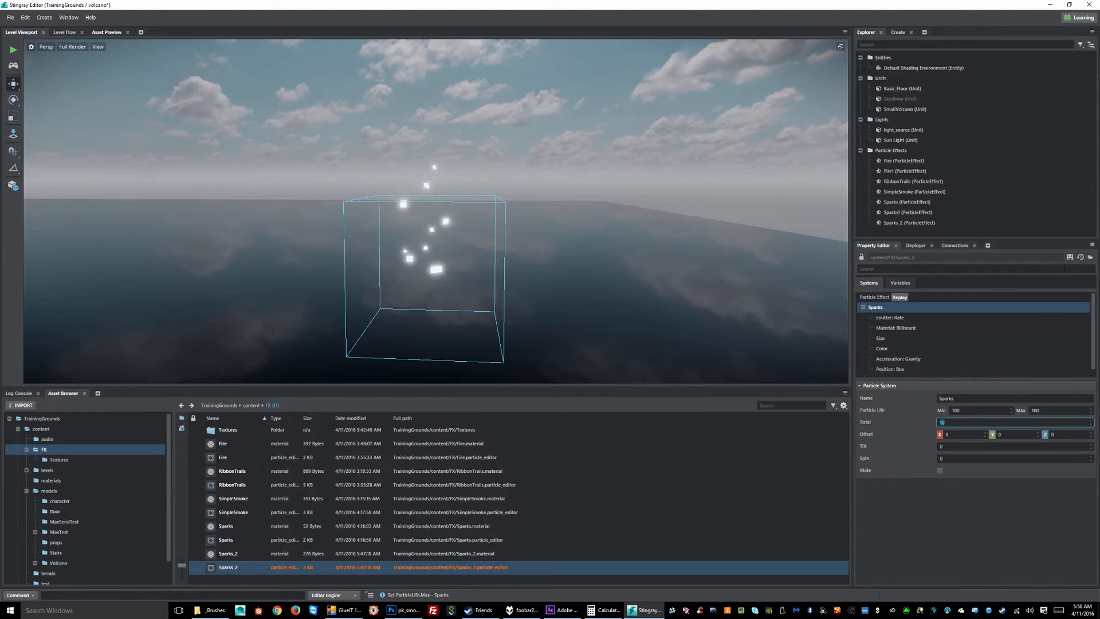
{"action": "left_click", "coordinate": [1070, 257]}
{"action": "right_click_drag", "start_coordinate": [648, 198], "coordinate": [486, 183], "text": "alt"}
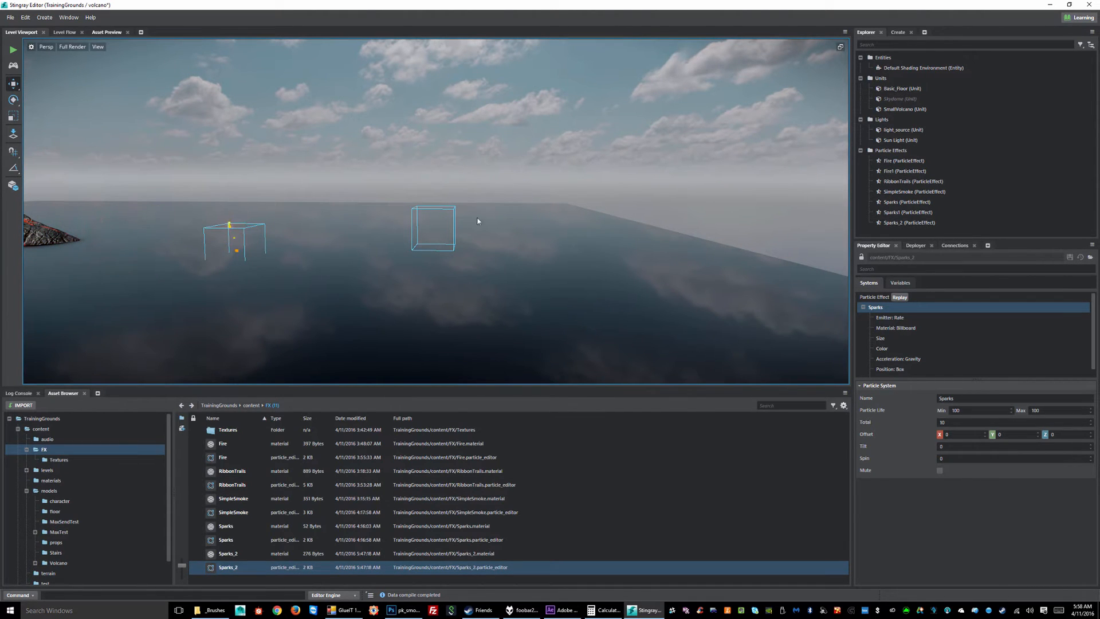
{"action": "right_click_drag", "start_coordinate": [429, 205], "coordinate": [739, 227], "text": "alt"}
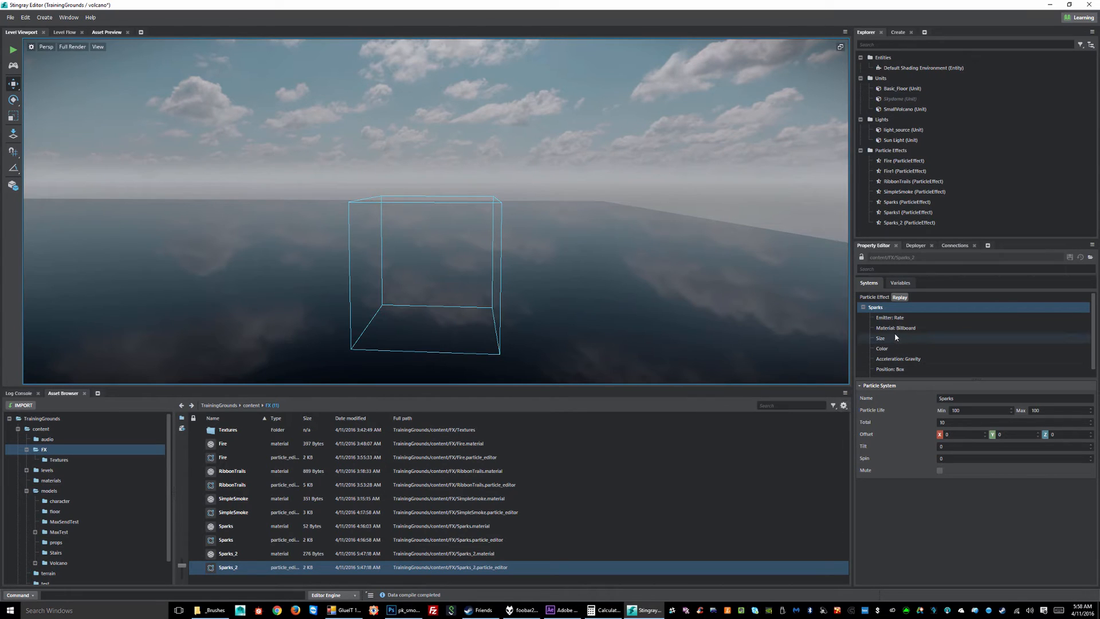
Compare the Sparks system's emitter rate and particle settings, set its particle total to 1000 and save the effect
{"action": "left_click", "coordinate": [892, 317]}
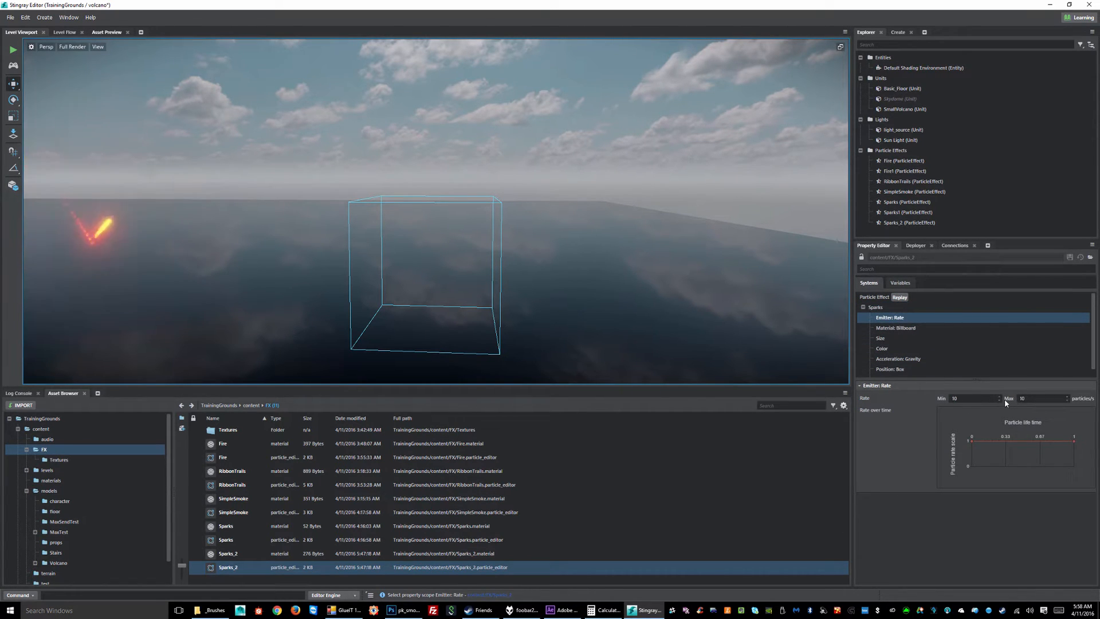
{"action": "left_click", "coordinate": [886, 310]}
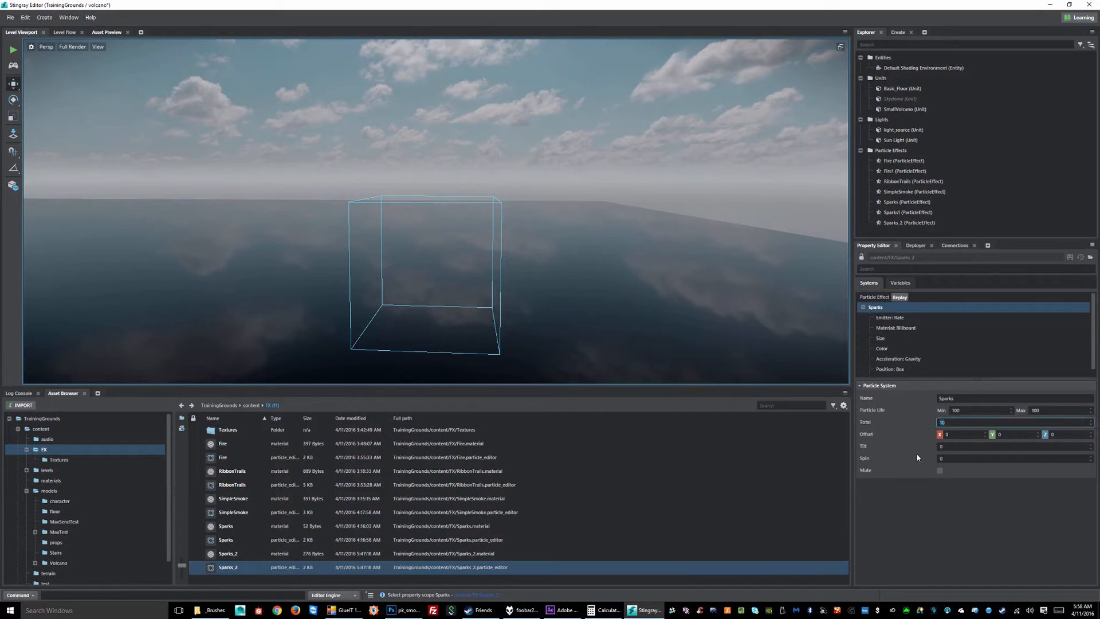
{"action": "left_click", "coordinate": [895, 320]}
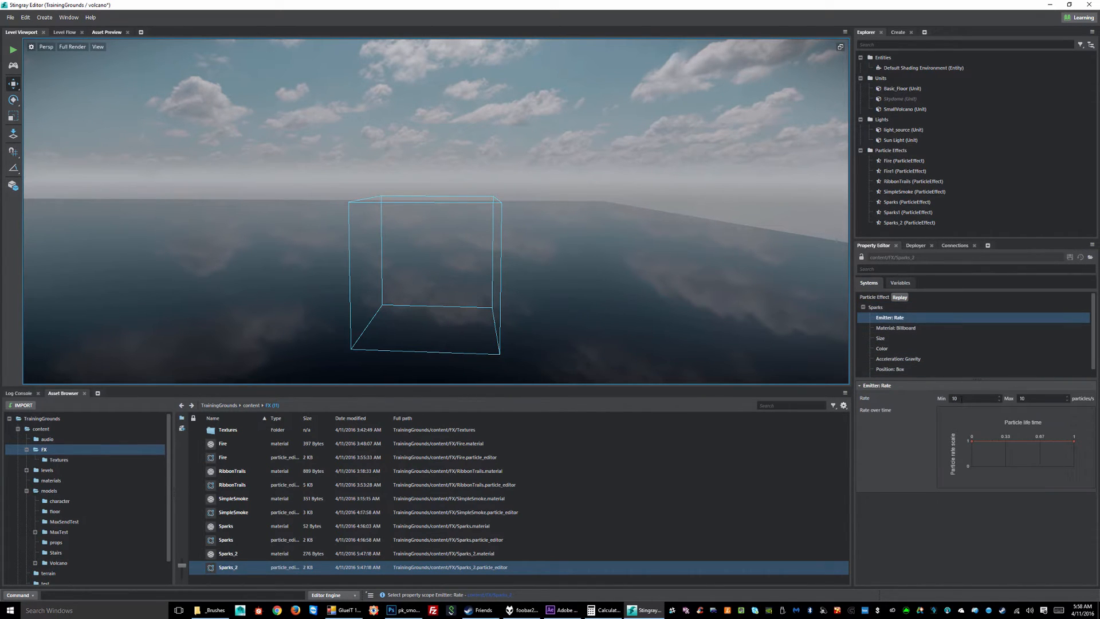
{"action": "left_click", "coordinate": [884, 310]}
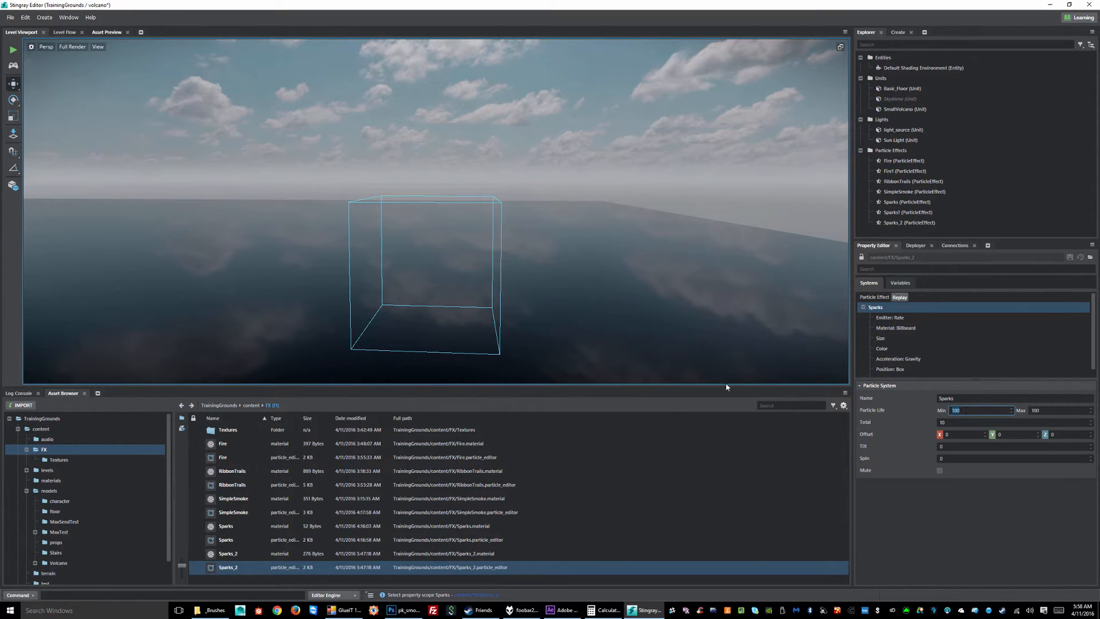
{"action": "mouse_move", "coordinate": [543, 281]}
{"action": "left_mouse_down", "text": "alt"}
{"action": "mouse_move", "coordinate": [493, 161]}
{"action": "mouse_move", "coordinate": [534, 266]}
{"action": "mouse_move", "coordinate": [507, 243]}
{"action": "mouse_move", "coordinate": [559, 275]}
{"action": "left_mouse_up", "text": "alt"}
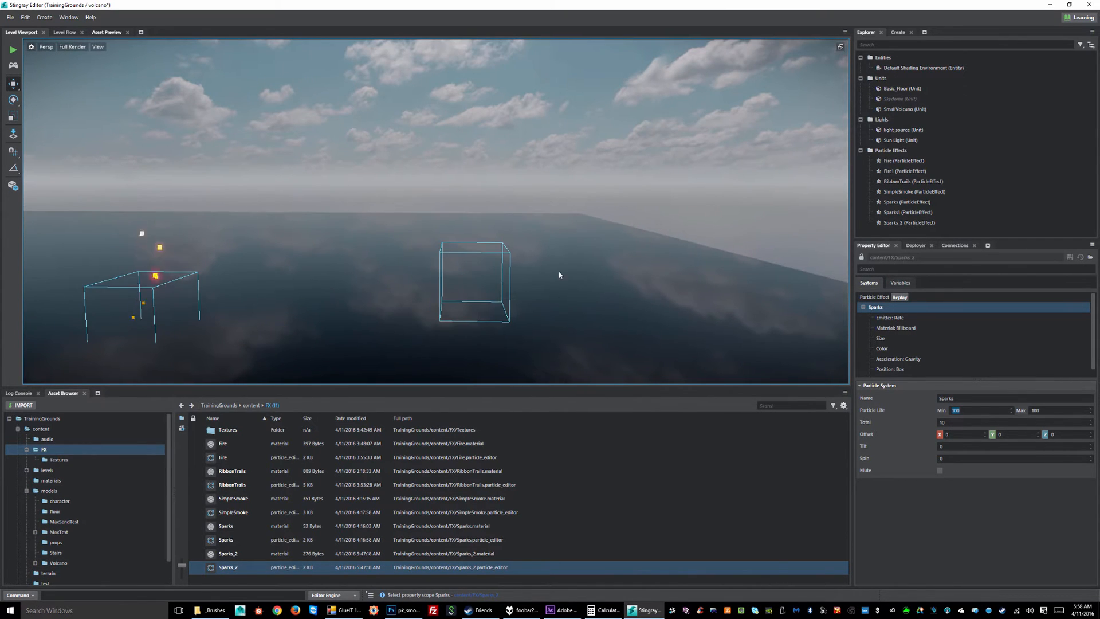
{"action": "right_click_drag", "start_coordinate": [483, 269], "coordinate": [622, 293], "text": "alt"}
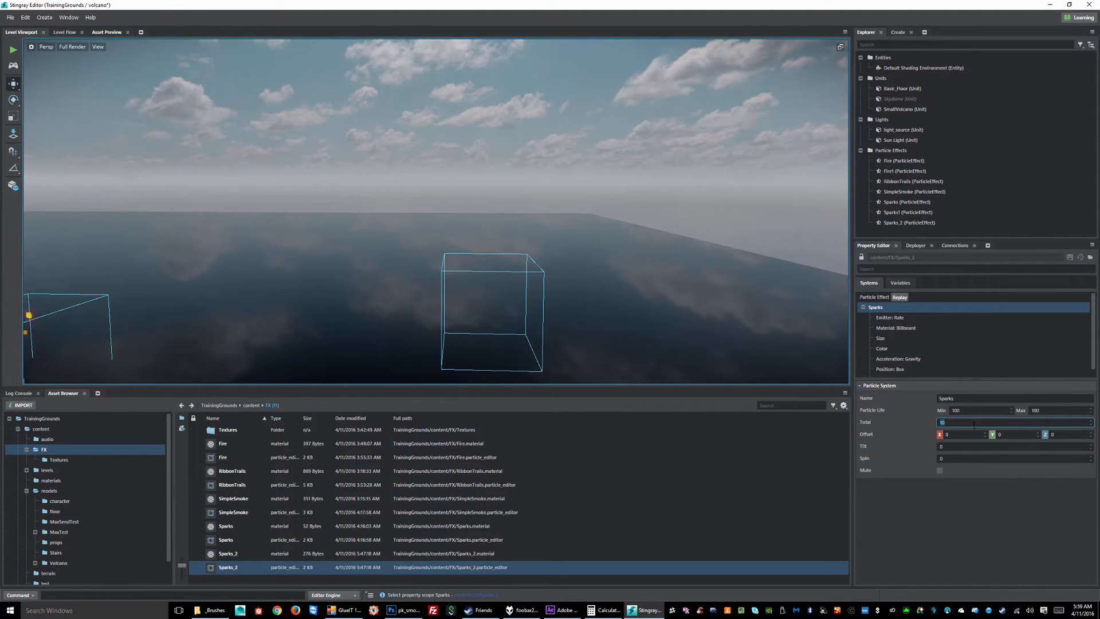
{"action": "key", "text": "Return"}
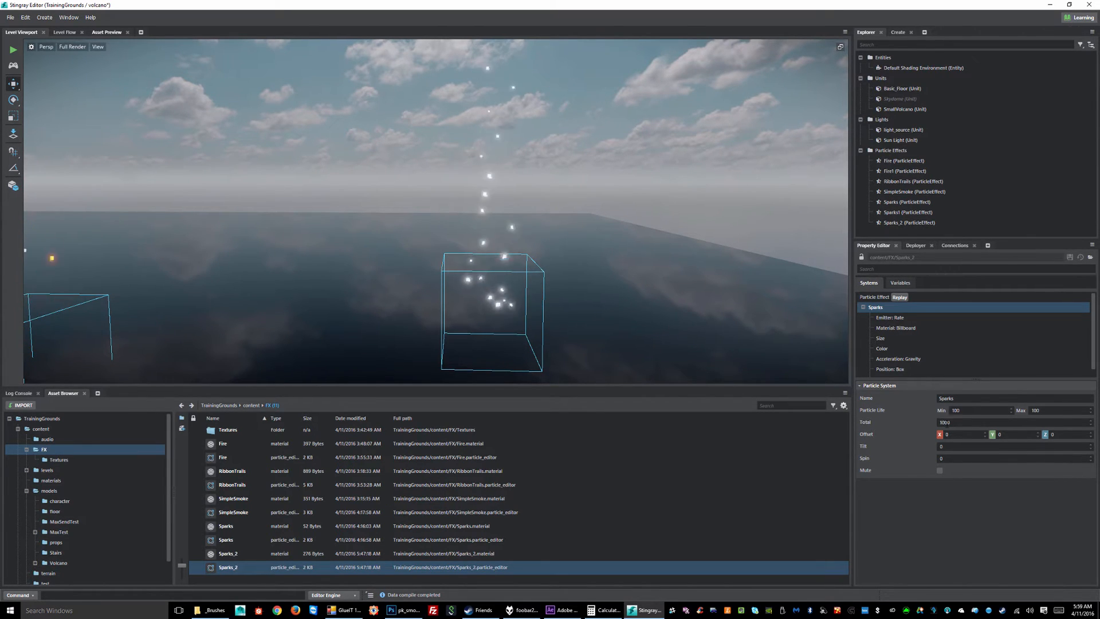
Set the Sparks system's particle life to a minimum of 2 and a maximum of 5, and save the effect
{"action": "right_click_drag", "start_coordinate": [716, 293], "coordinate": [681, 297]}
{"action": "left_click", "coordinate": [966, 424]}
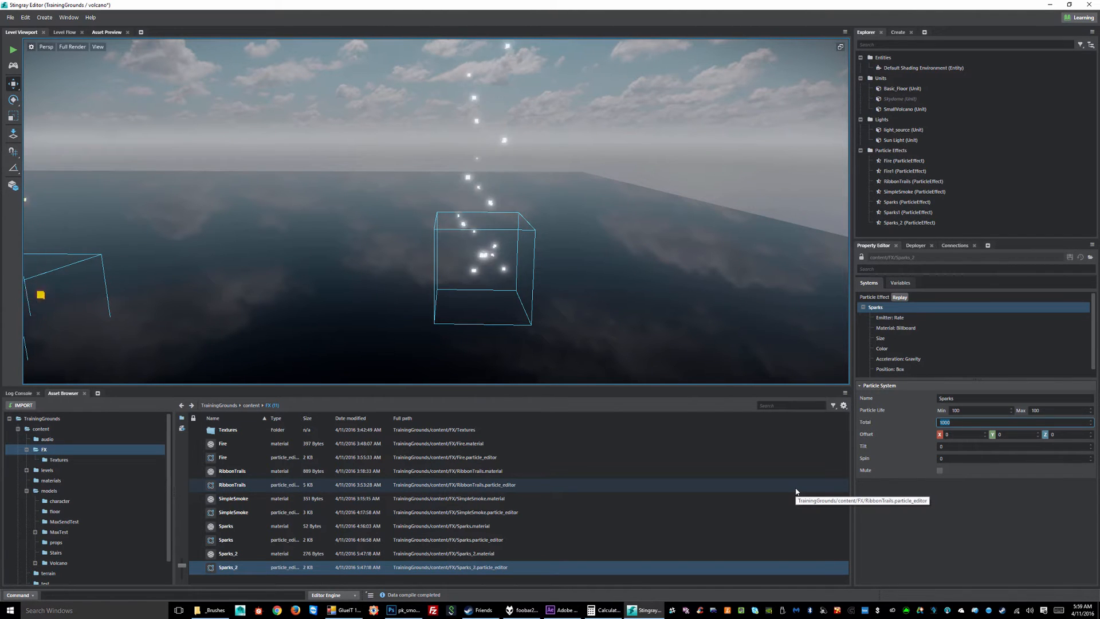
{"action": "right_click_drag", "start_coordinate": [576, 317], "coordinate": [599, 324]}
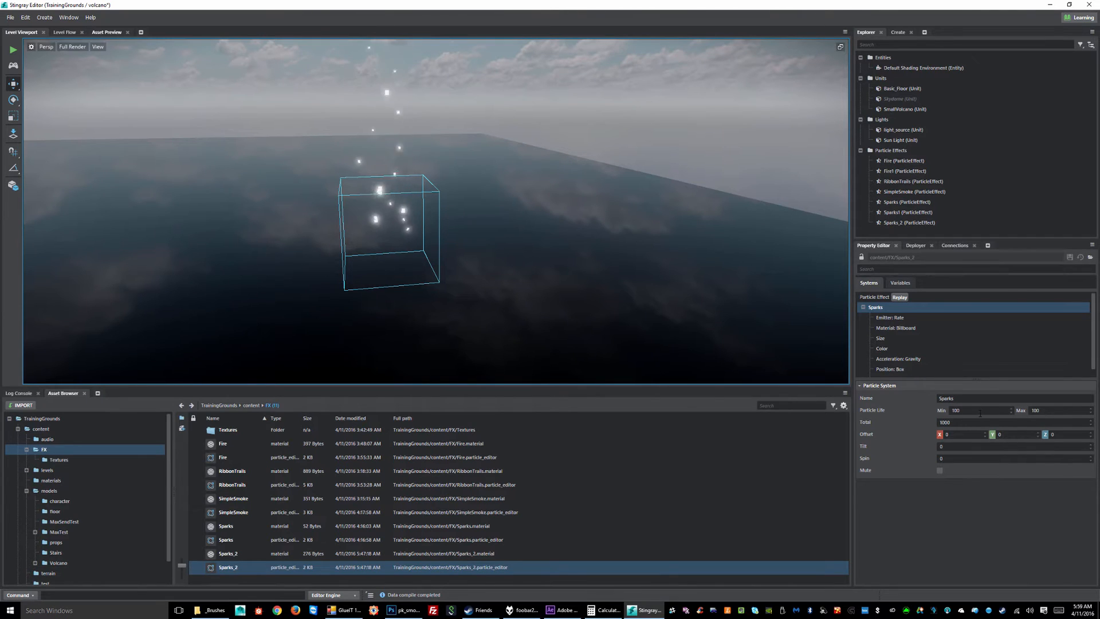
{"action": "left_click_drag", "start_coordinate": [970, 411], "coordinate": [917, 415]}
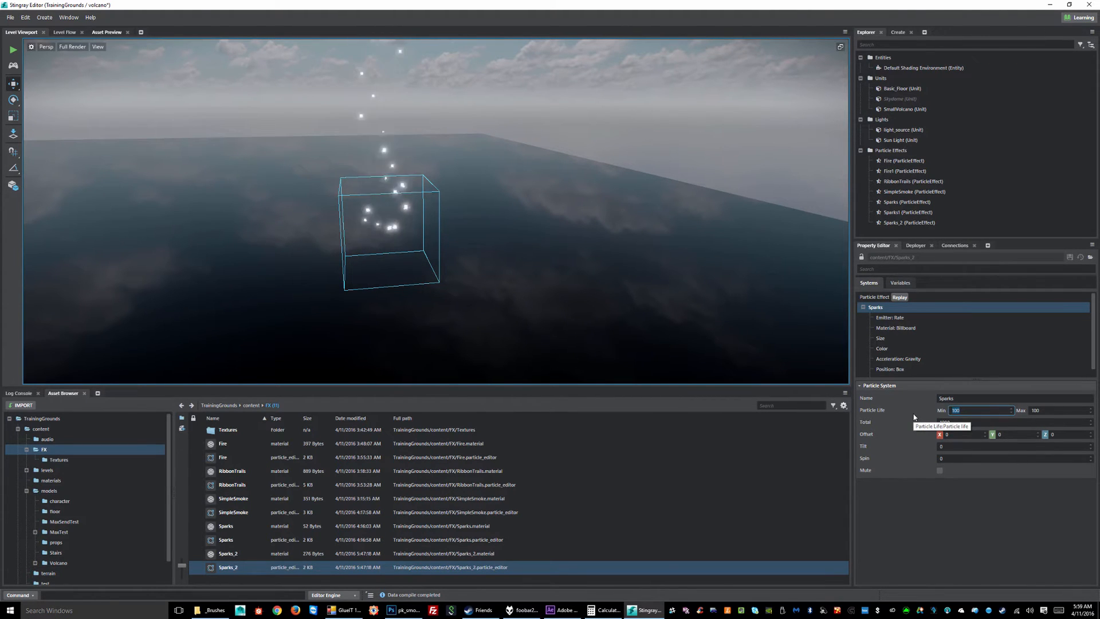
{"action": "type", "text": "2"}
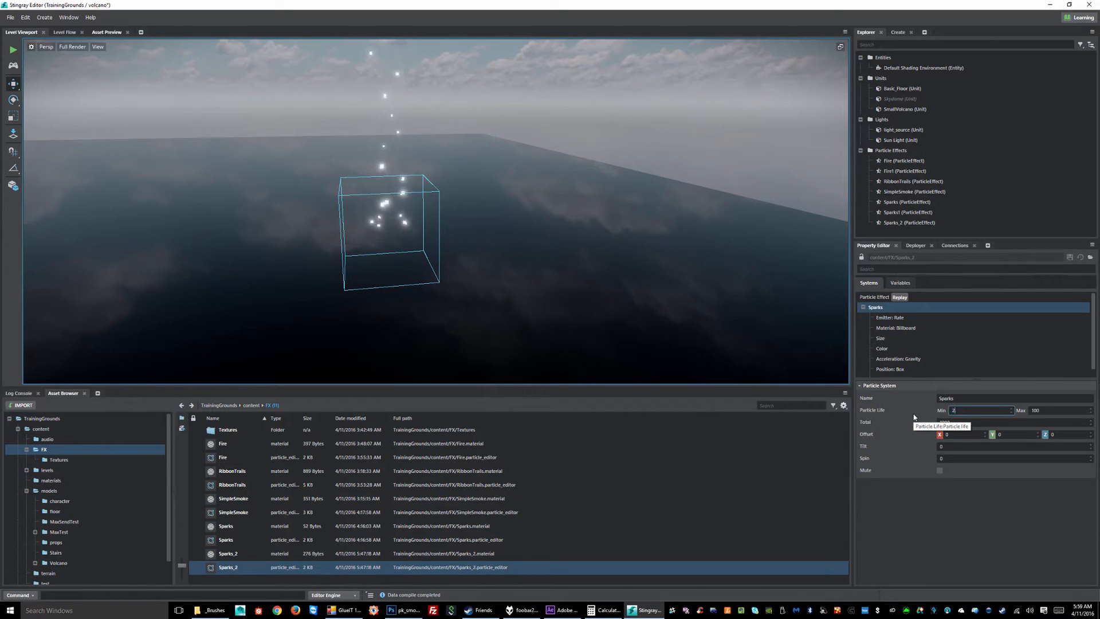
{"action": "key", "text": "Tab"}
{"action": "type", "text": "5"}
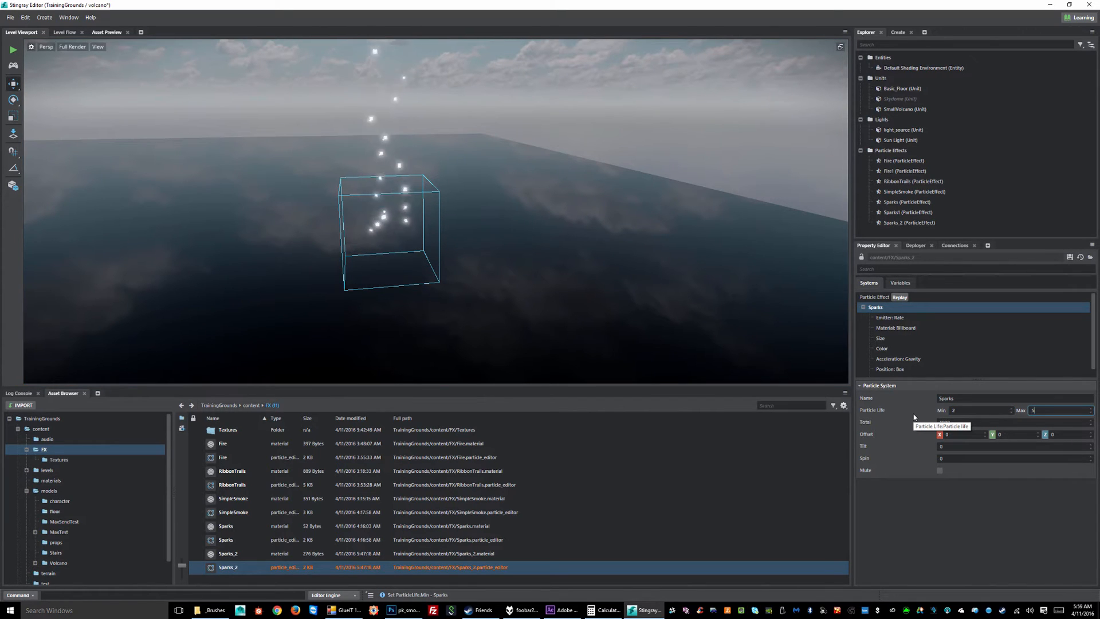
{"action": "key", "text": "Tab"}
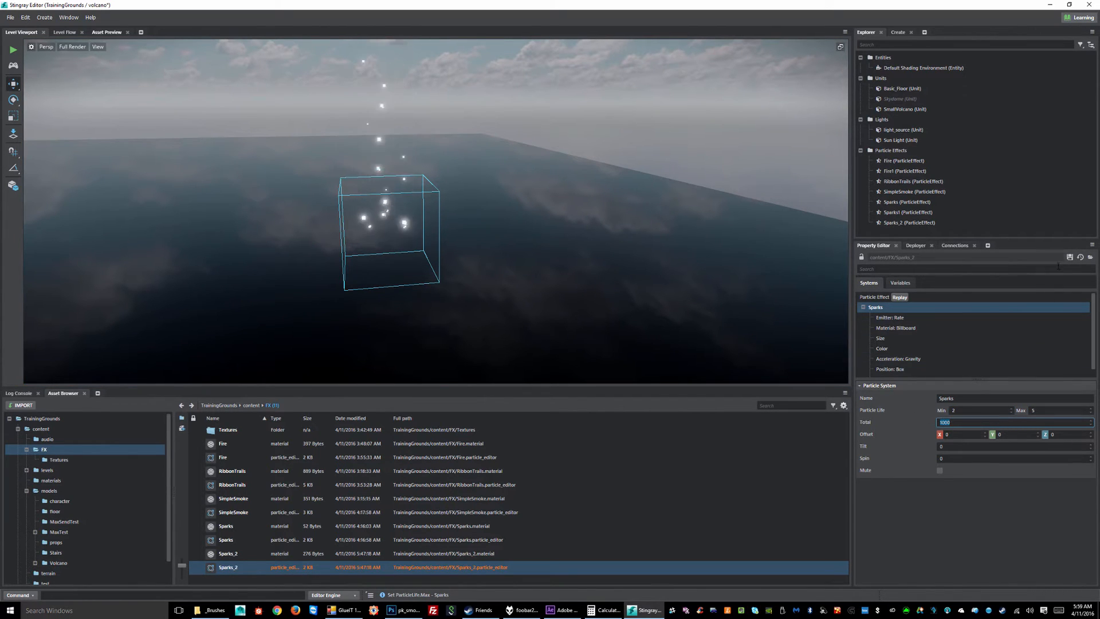
{"action": "left_click", "coordinate": [1070, 258]}
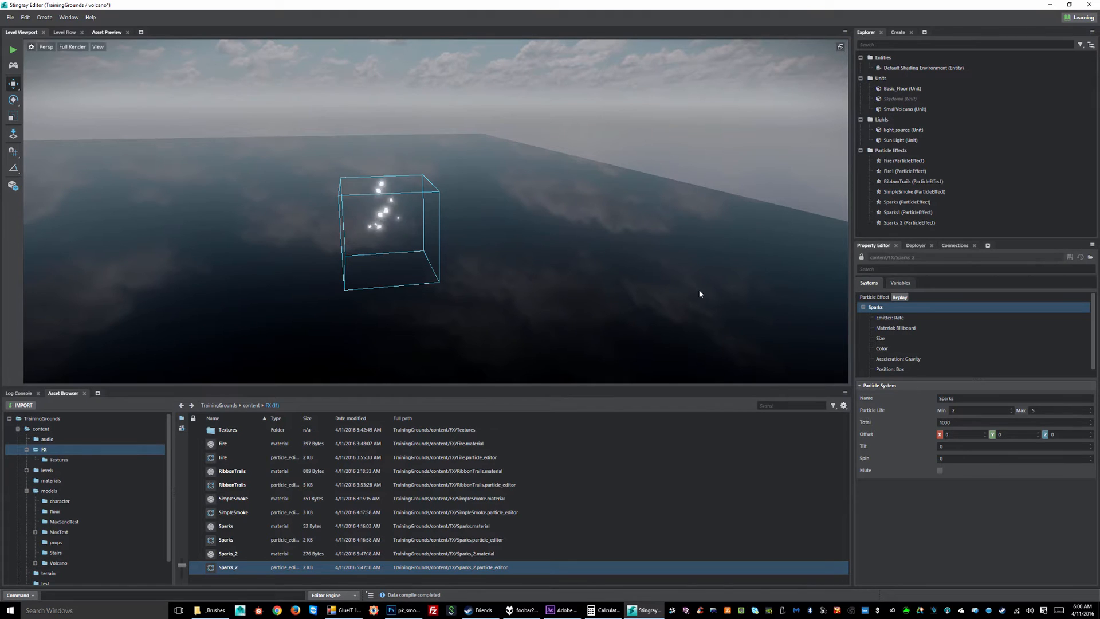
Set the Sparks system's particle life to a minimum of 1 and a maximum of 2, and save the effect
{"action": "left_click_drag", "start_coordinate": [629, 270], "coordinate": [393, 176], "text": "alt"}
{"action": "middle_click_drag", "start_coordinate": [393, 176], "coordinate": [612, 330], "text": "alt"}
{"action": "mouse_move", "coordinate": [602, 317]}
{"action": "right_mouse_down", "text": "alt"}
{"action": "mouse_move", "coordinate": [584, 289]}
{"action": "mouse_move", "coordinate": [501, 283]}
{"action": "mouse_move", "coordinate": [607, 305]}
{"action": "right_mouse_up", "text": "alt"}
{"action": "middle_click_drag", "start_coordinate": [607, 304], "coordinate": [545, 288], "text": "alt"}
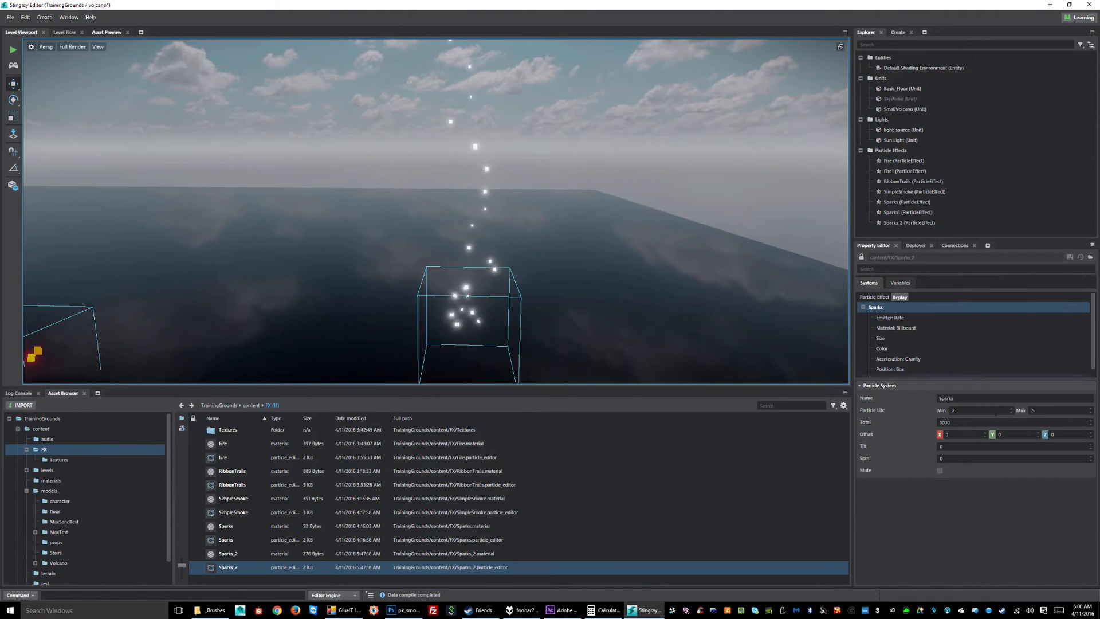
{"action": "left_click_drag", "start_coordinate": [964, 410], "coordinate": [906, 416]}
{"action": "type", "text": "1"}
{"action": "key", "text": "Tab"}
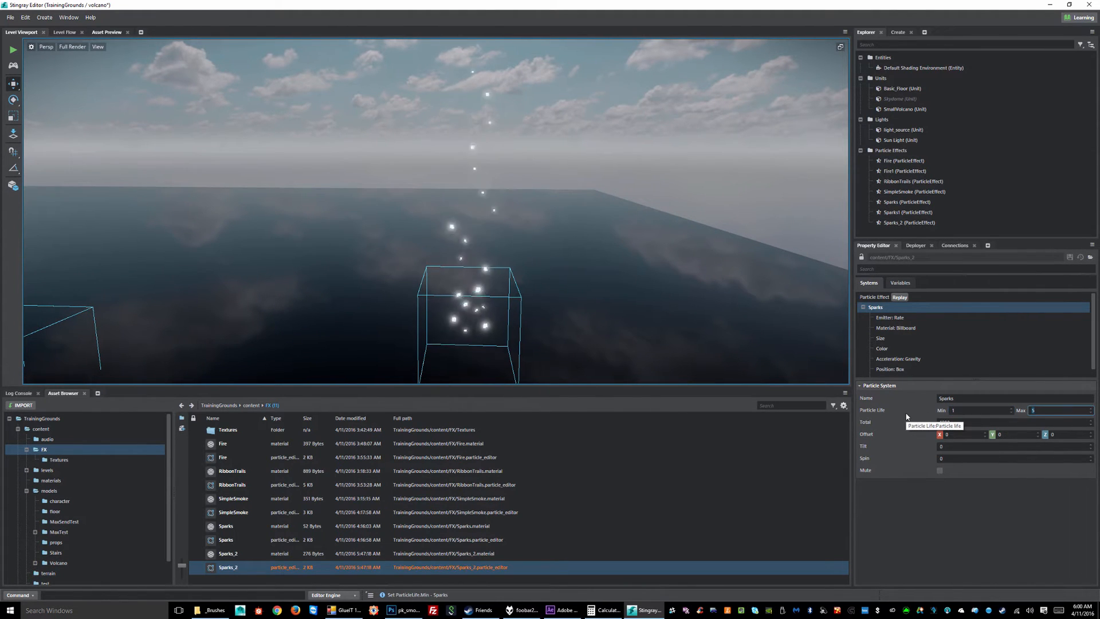
{"action": "type", "text": "2"}
{"action": "key", "text": "Return"}
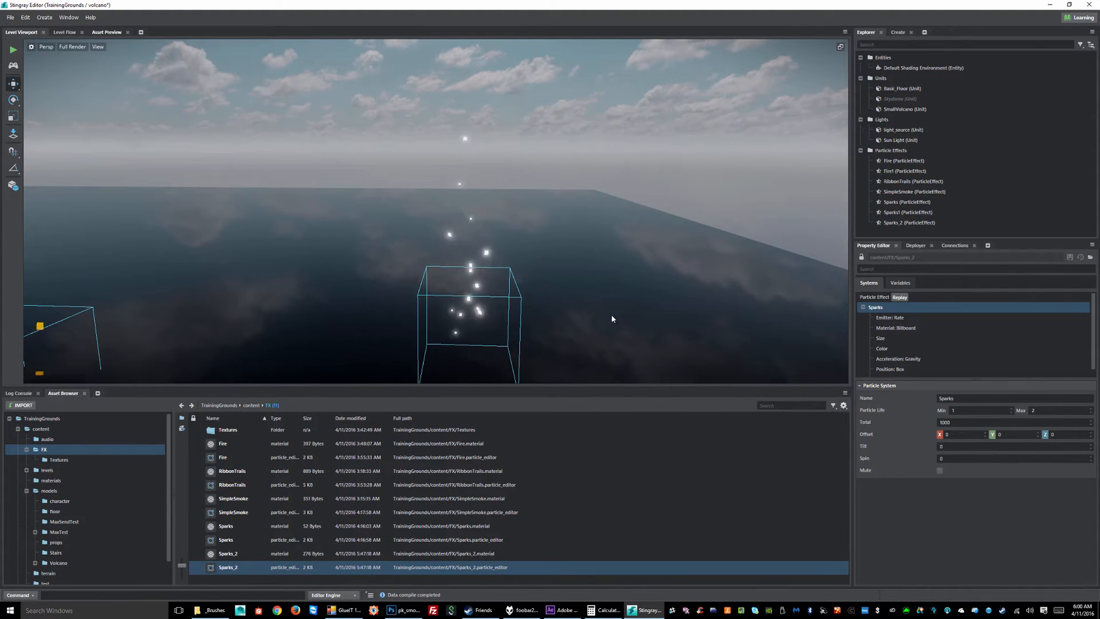
Set the Sparks emitter's minimum rate to 1 particle per second and save the effect
{"action": "scroll", "coordinate": [560, 282], "scroll_direction": "down", "scroll_amount": 5}
{"action": "scroll", "coordinate": [503, 259], "scroll_direction": "up", "scroll_amount": 4}
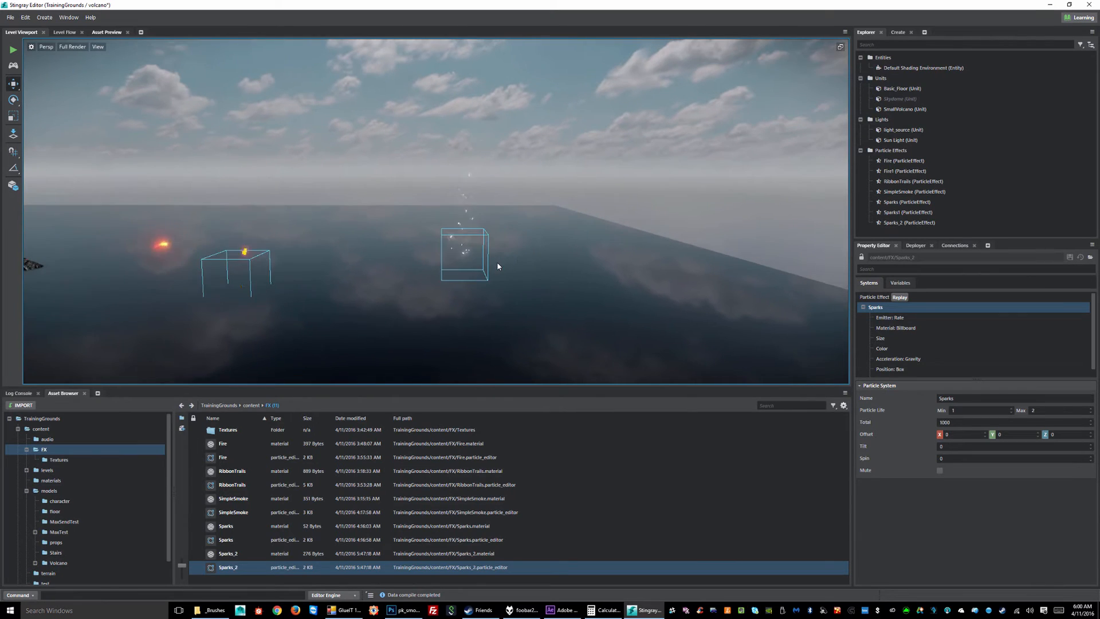
{"action": "scroll", "coordinate": [493, 258], "scroll_direction": "up", "scroll_amount": 4}
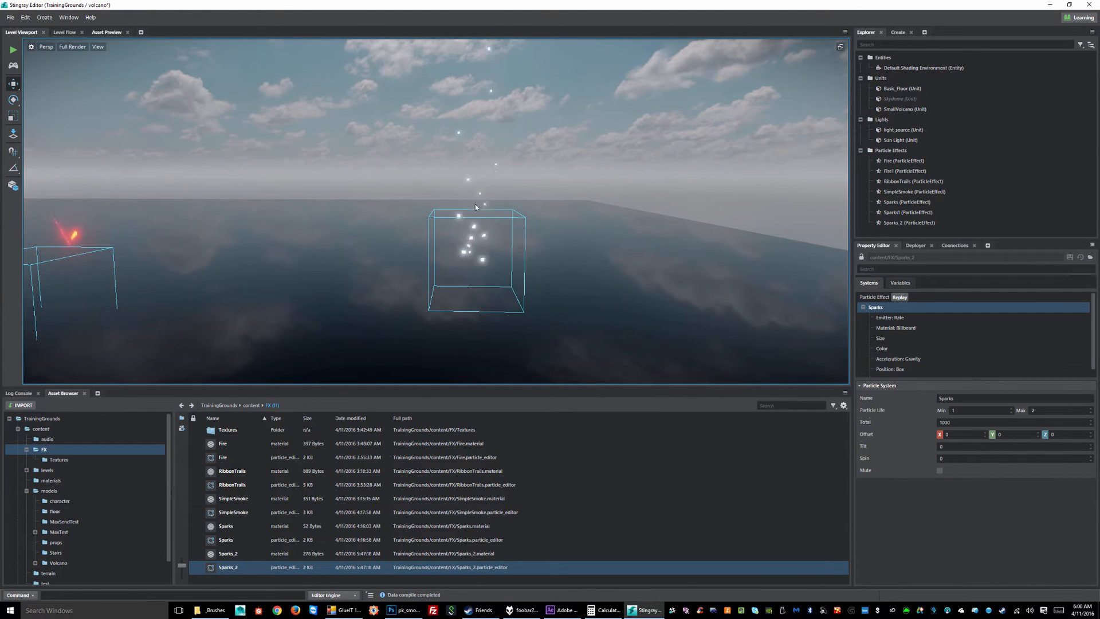
{"action": "left_click", "coordinate": [900, 318]}
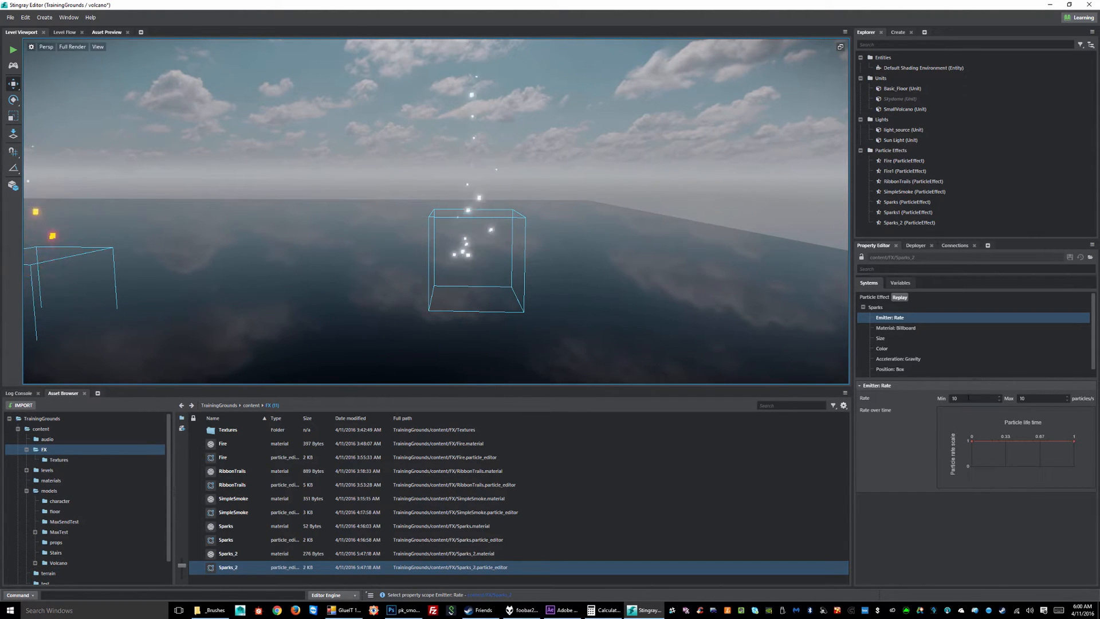
{"action": "left_click_drag", "start_coordinate": [966, 398], "coordinate": [895, 397]}
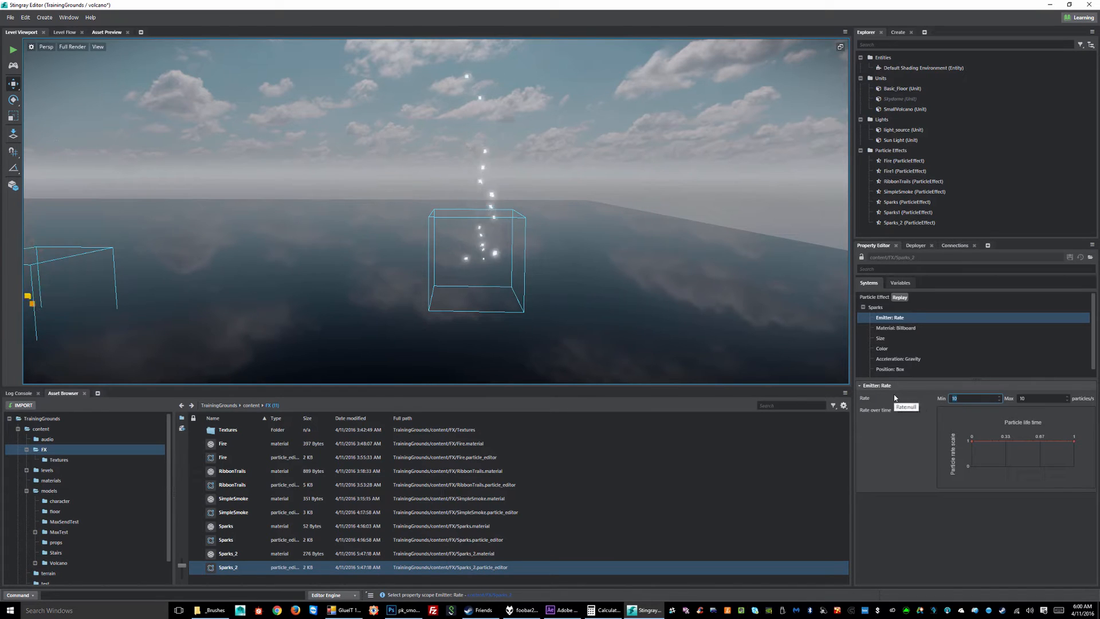
{"action": "type", "text": "1"}
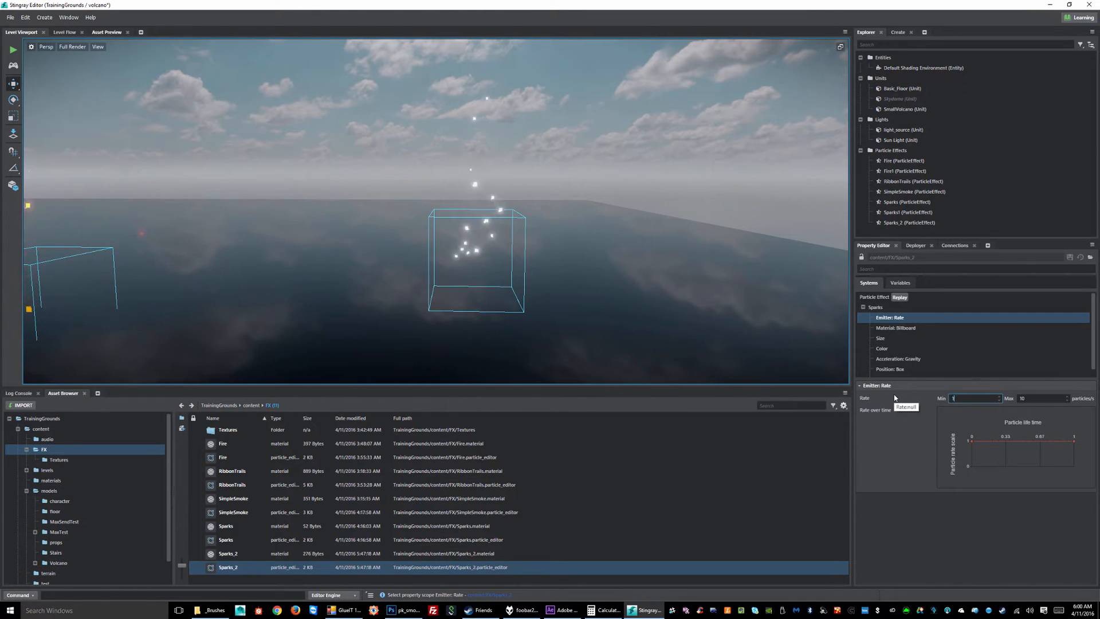
{"action": "key", "text": "Tab"}
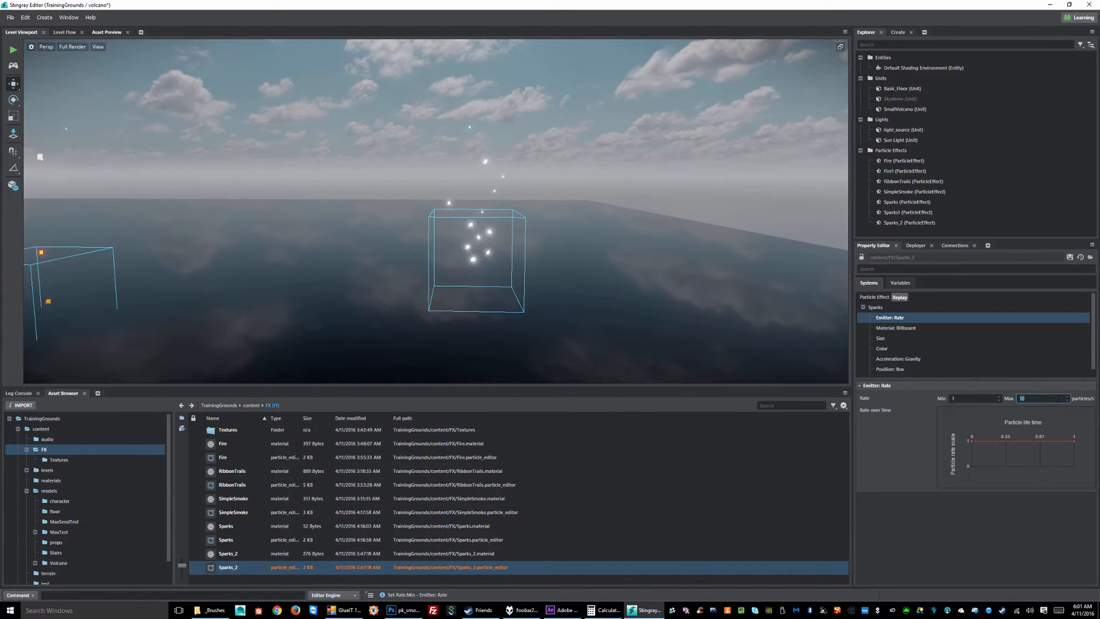
{"action": "key", "text": "ctrl+s"}
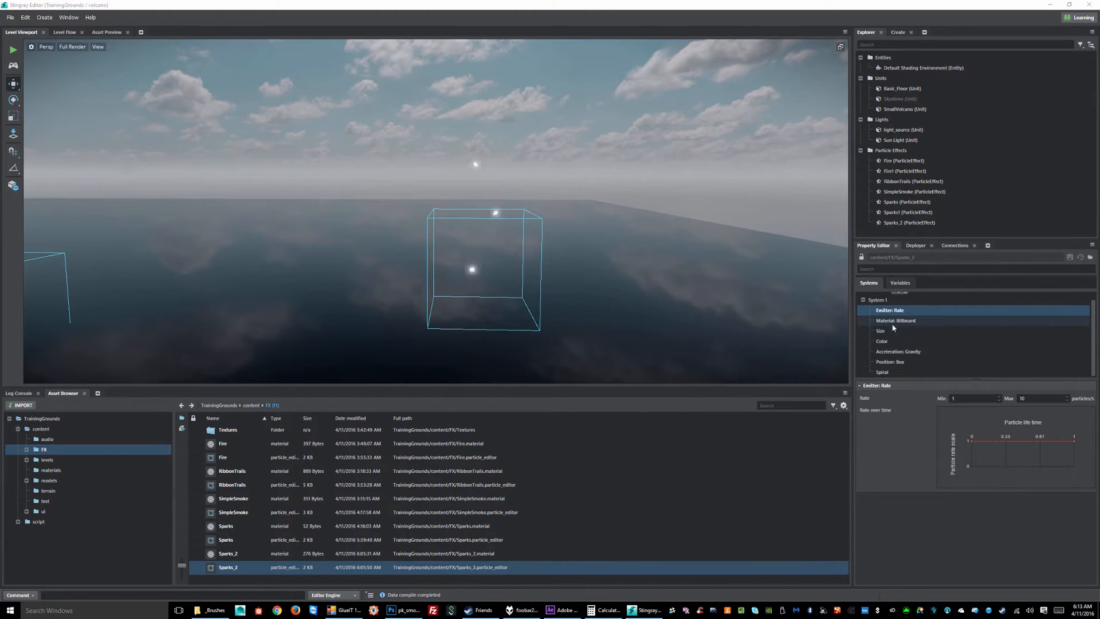
Remove the Billboard material component from System 1
{"action": "left_click", "coordinate": [916, 321]}
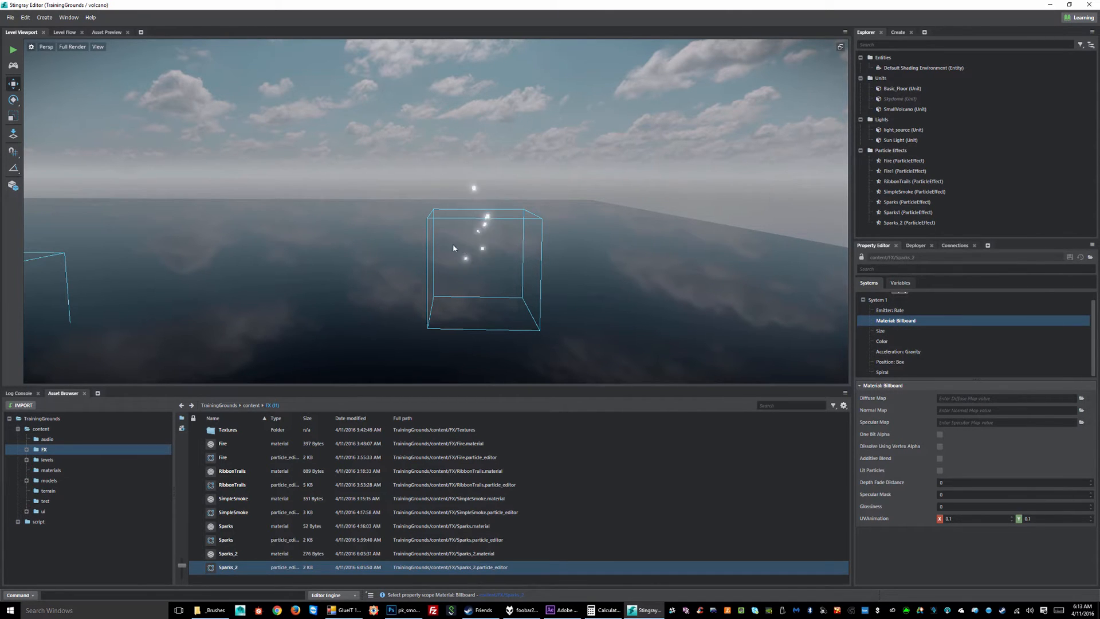
{"action": "right_click", "coordinate": [897, 321]}
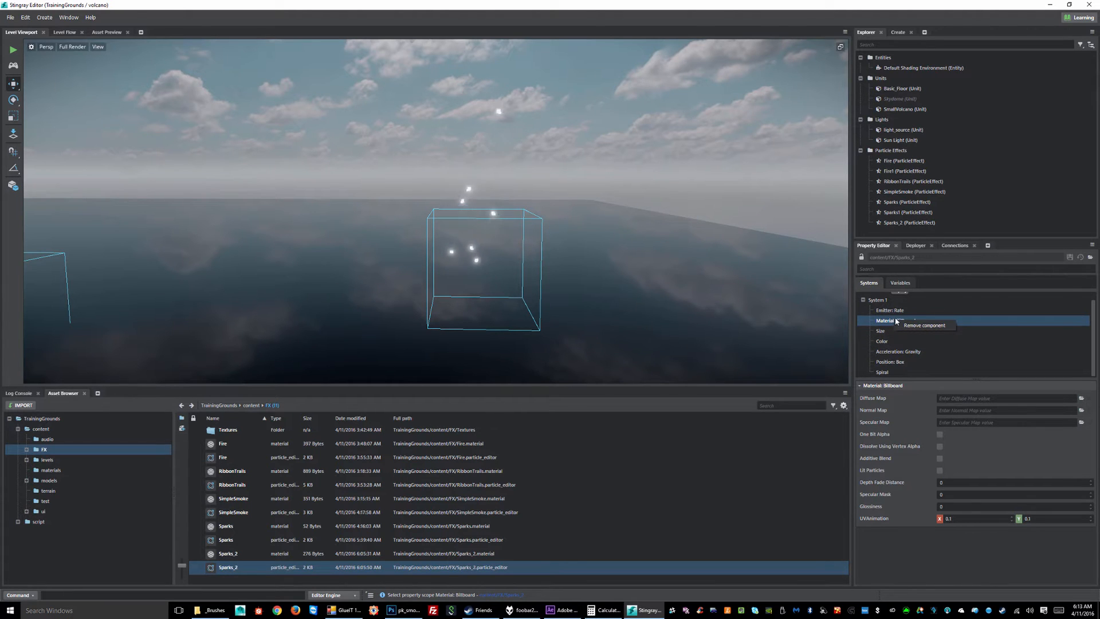
{"action": "left_click", "coordinate": [927, 325]}
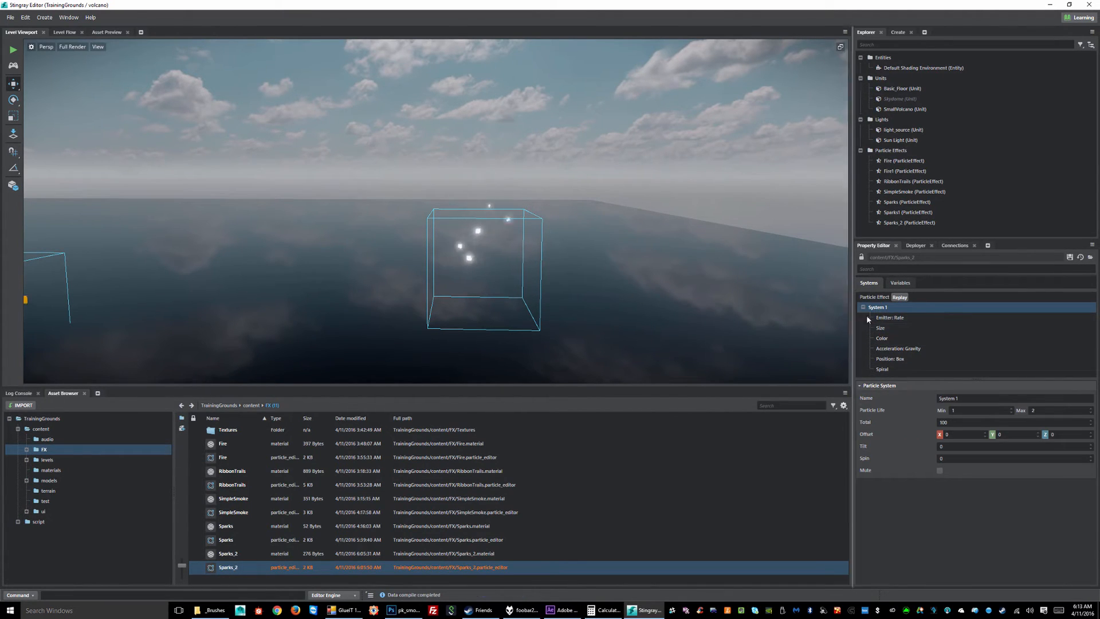
Lower the end of System 1's size scale-over-time curve to 0 at particle life time 1, and save the effect
{"action": "left_click", "coordinate": [903, 328]}
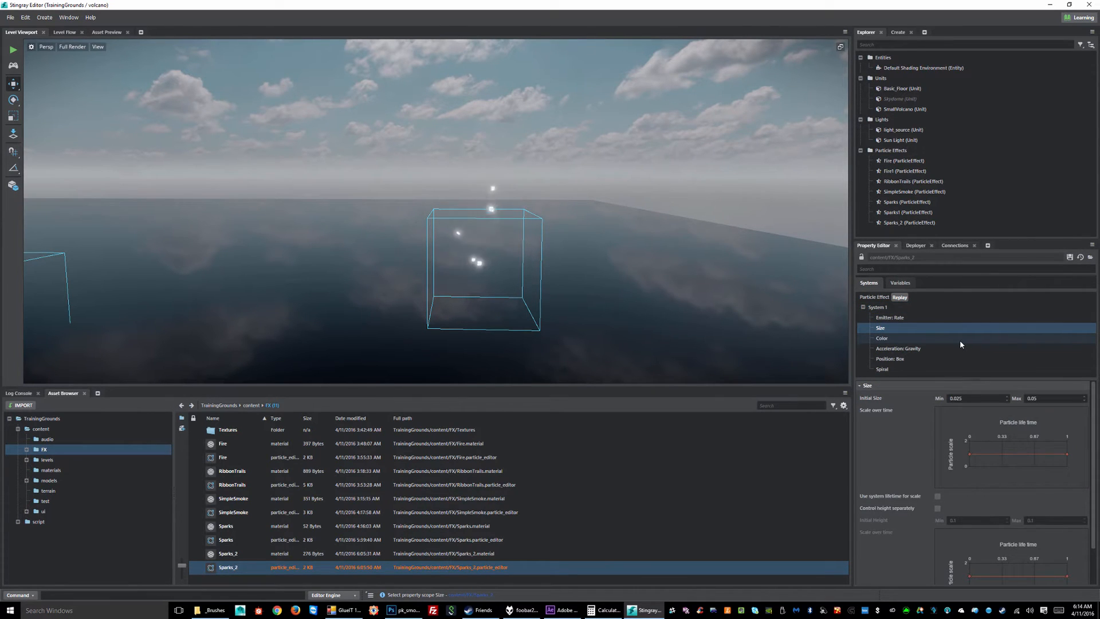
{"action": "left_click", "coordinate": [889, 318]}
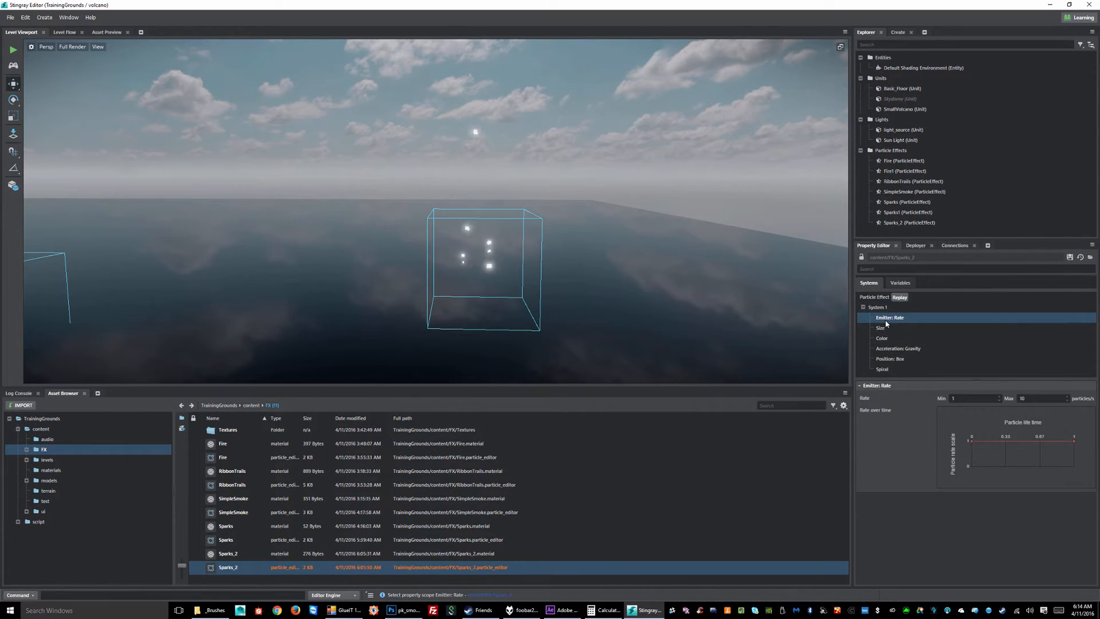
{"action": "left_click", "coordinate": [883, 329]}
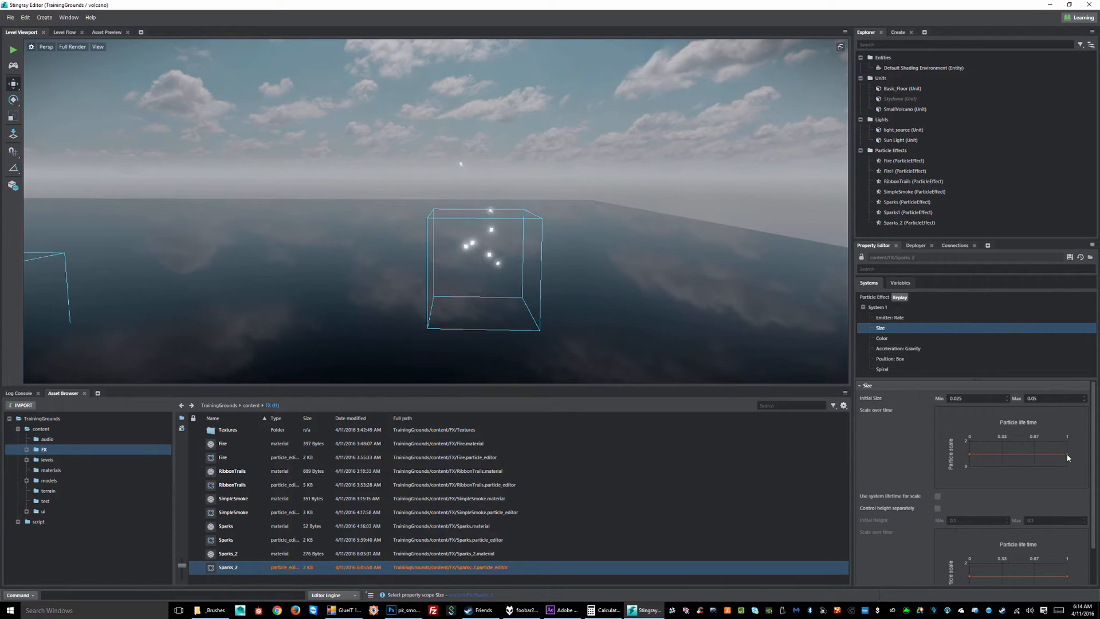
{"action": "mouse_move", "coordinate": [1068, 456]}
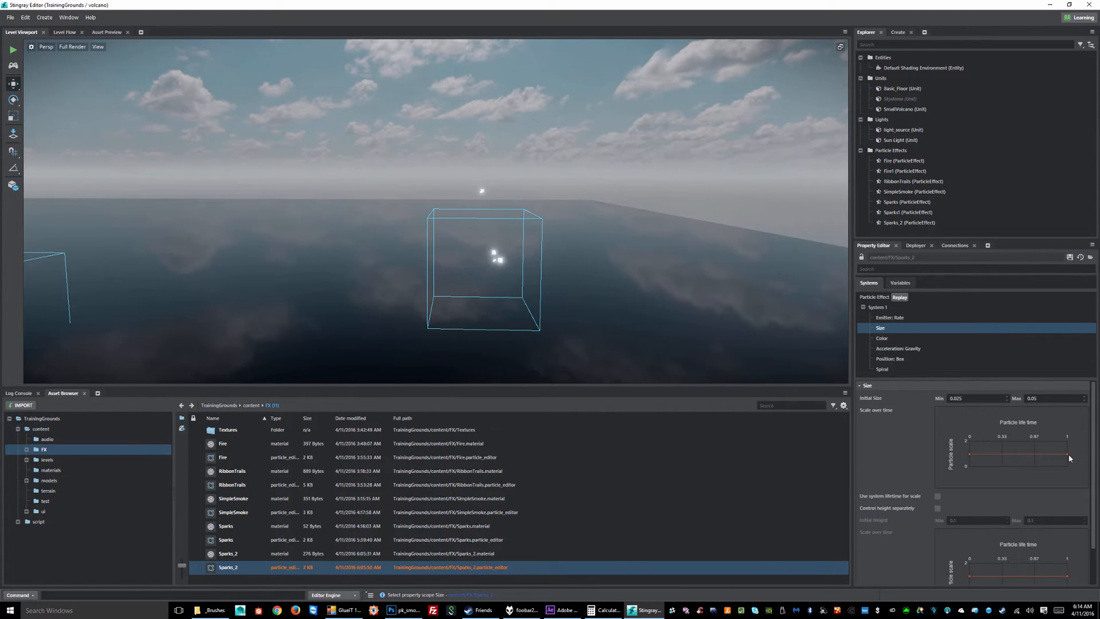
{"action": "left_click_drag", "start_coordinate": [1067, 457], "coordinate": [1078, 473]}
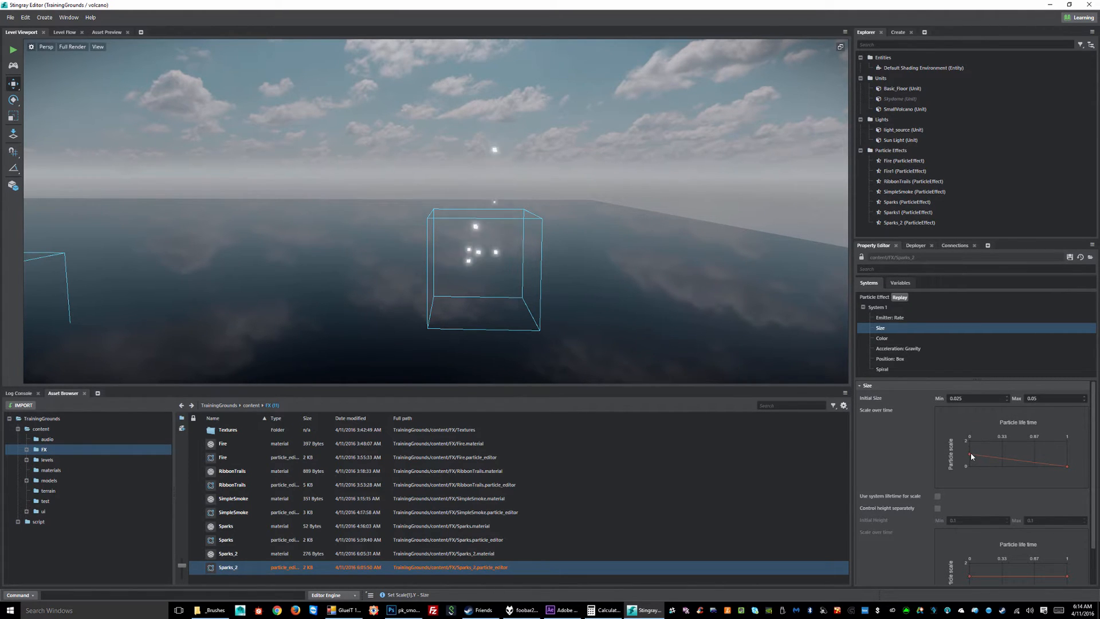
{"action": "mouse_move", "coordinate": [970, 457]}
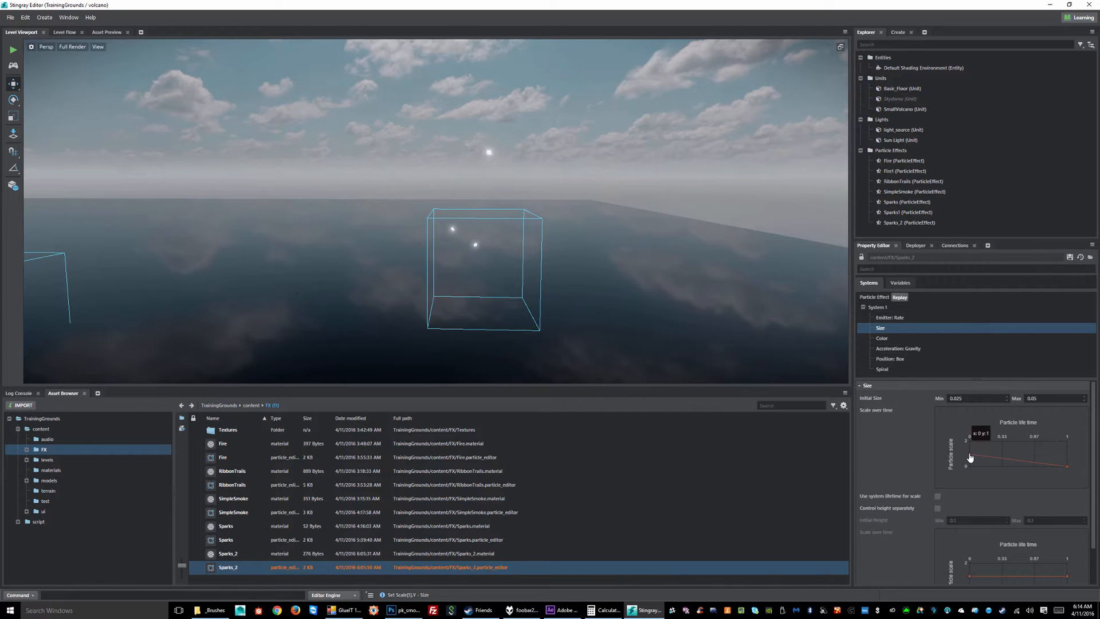
{"action": "mouse_move", "coordinate": [1067, 468]}
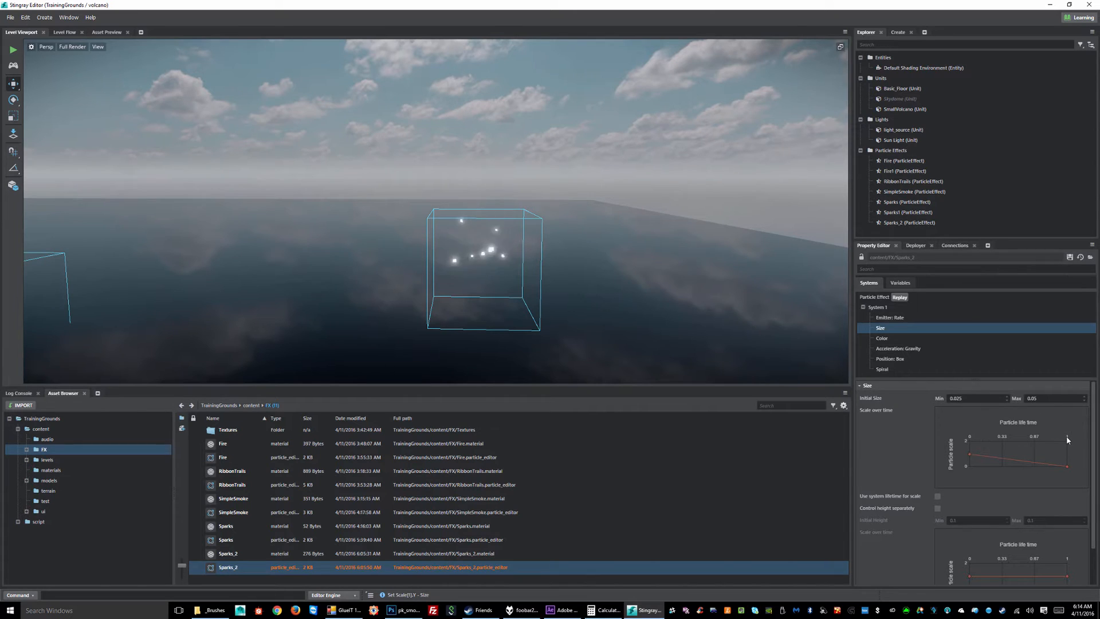
{"action": "left_click", "coordinate": [1069, 257]}
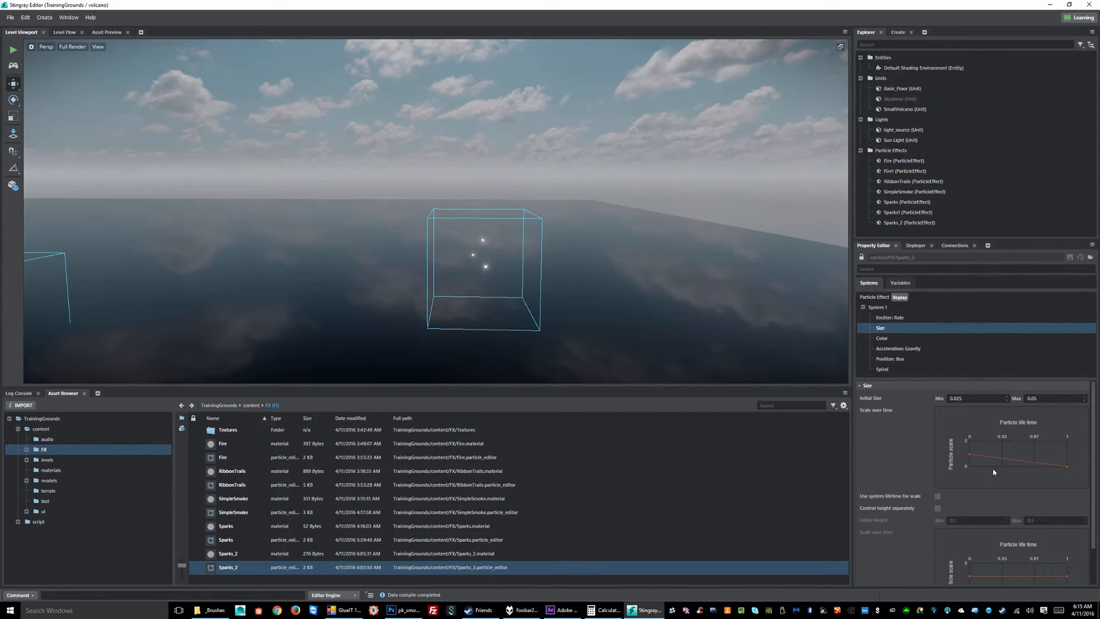
Add two points to the size scale curve so particles stay near full scale until late in life, and save the effect
{"action": "left_click", "coordinate": [1020, 462]}
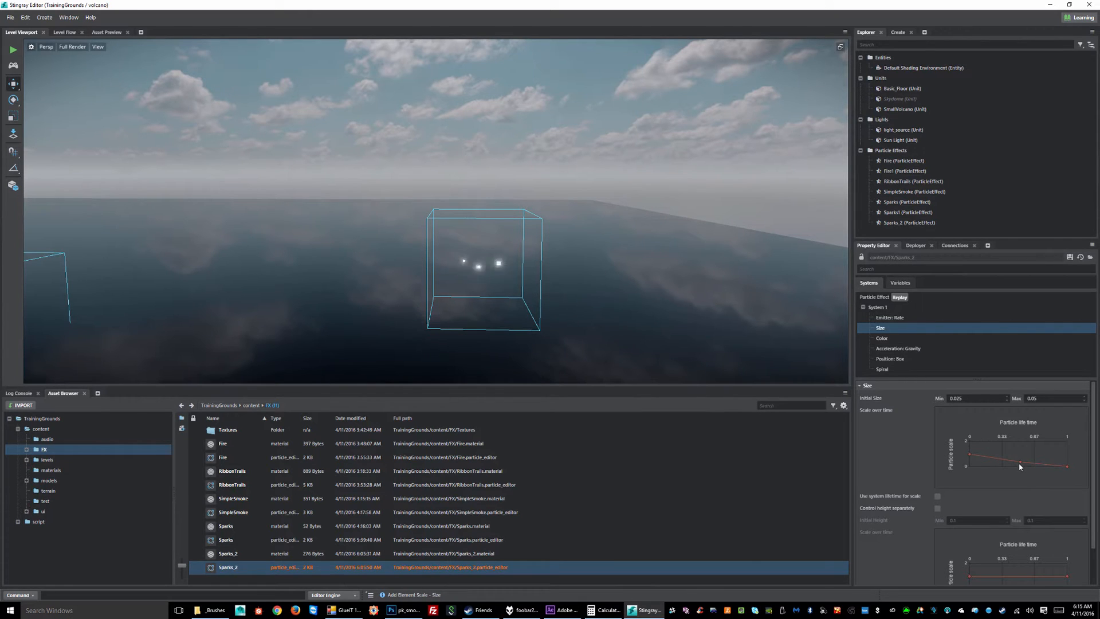
{"action": "left_click_drag", "start_coordinate": [1020, 466], "coordinate": [1042, 460]}
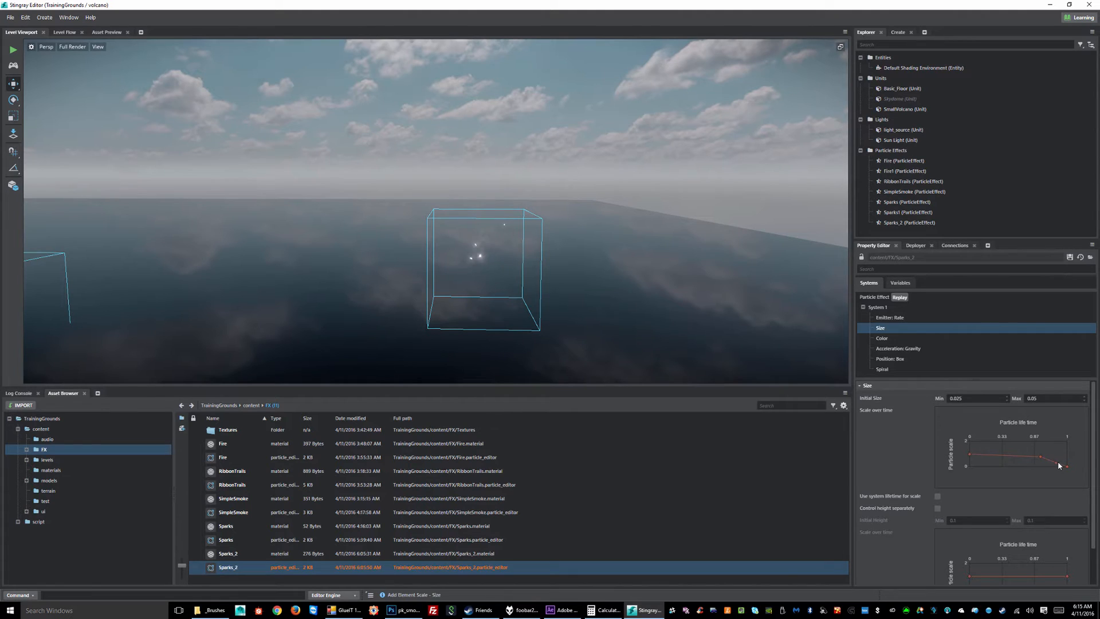
{"action": "left_click", "coordinate": [1056, 465]}
{"action": "left_click_drag", "start_coordinate": [1053, 463], "coordinate": [1036, 457]}
{"action": "key", "text": "ctrl+s"}
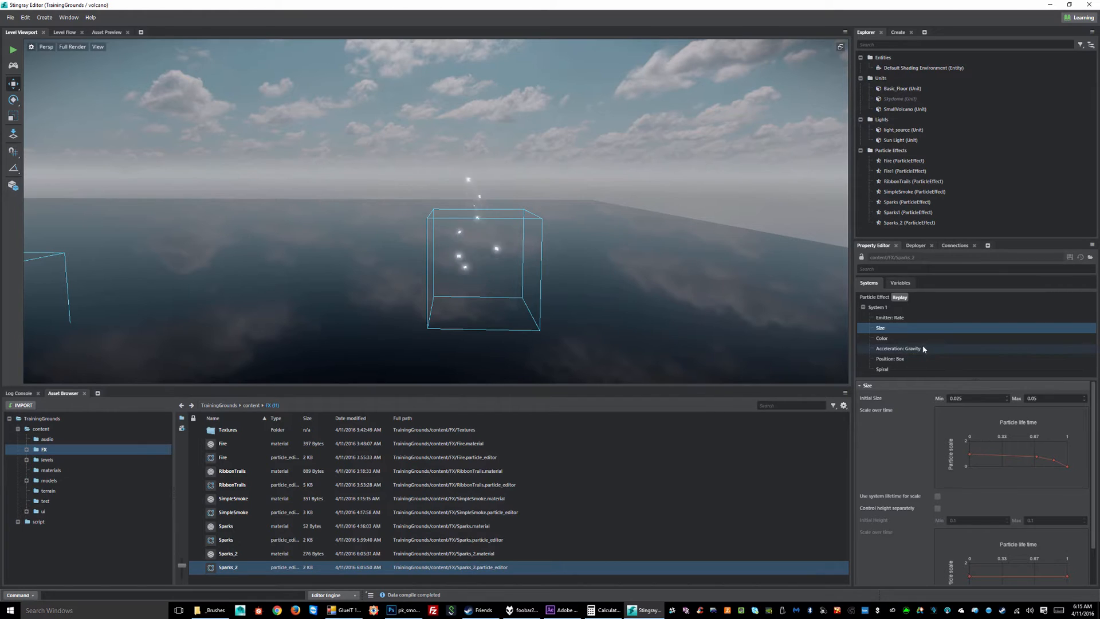
Move System 1's color gradient stop near the start of the gradient and color it dark red
{"action": "left_click", "coordinate": [899, 339]}
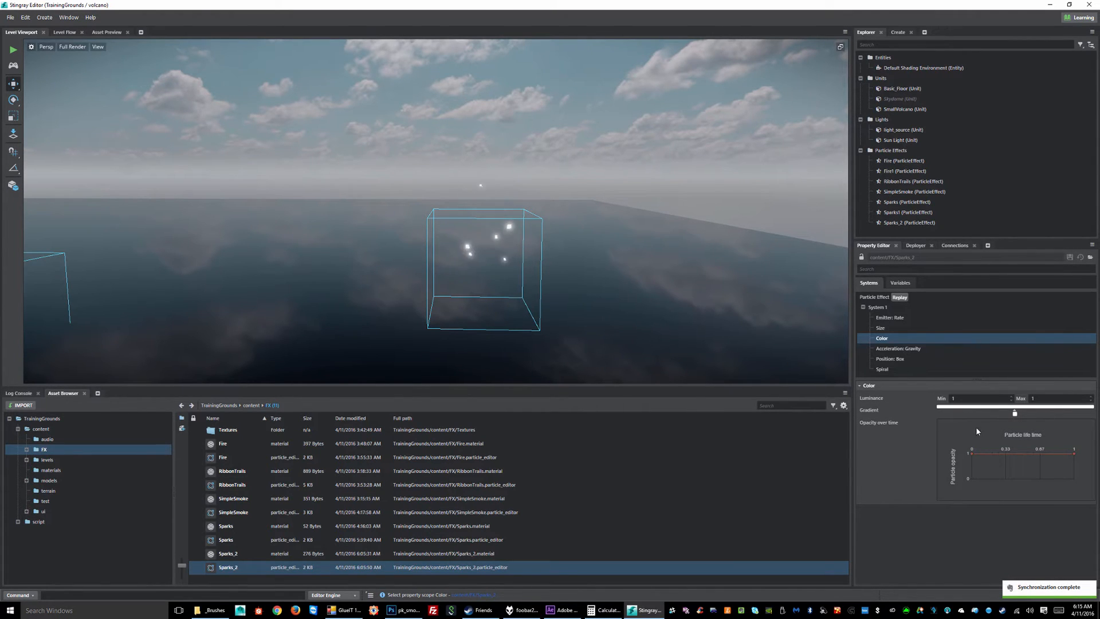
{"action": "left_click_drag", "start_coordinate": [1016, 417], "coordinate": [953, 421]}
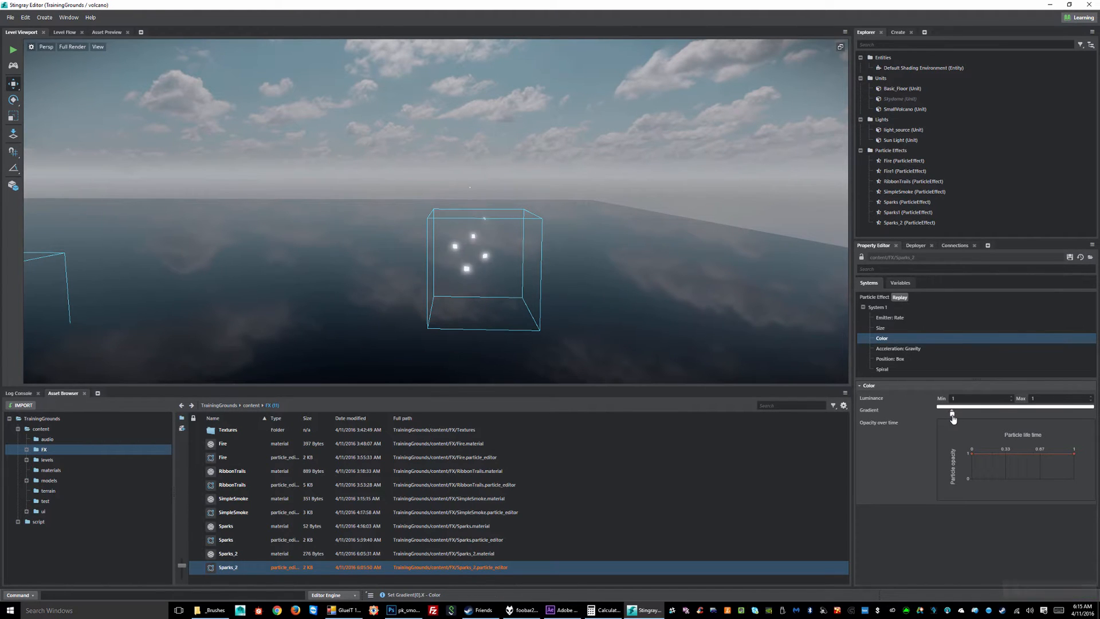
{"action": "double_click", "coordinate": [952, 415]}
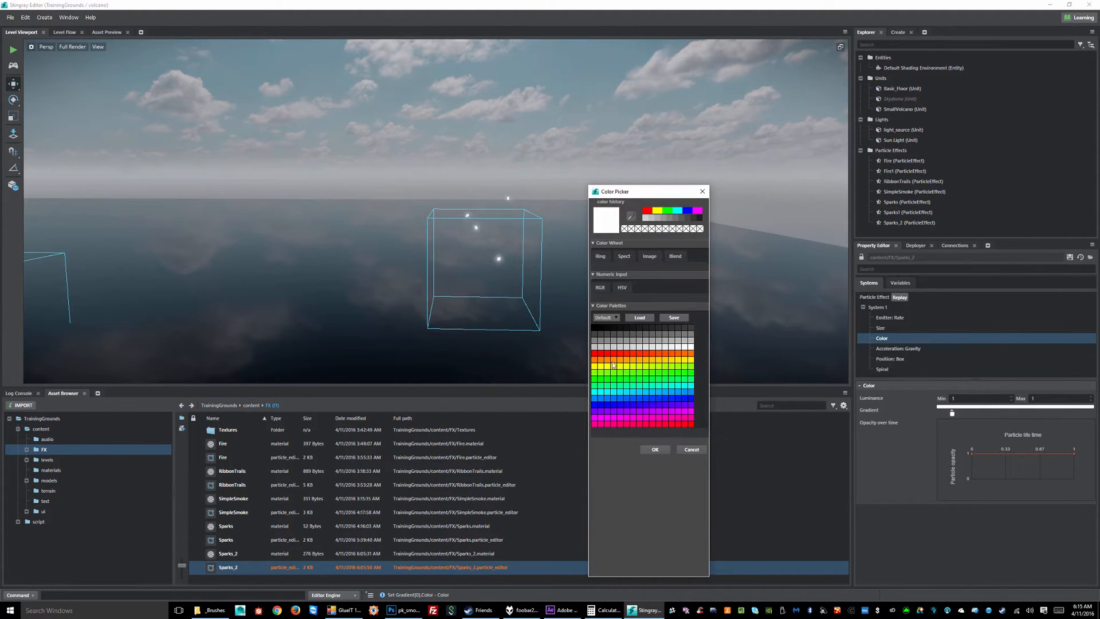
{"action": "left_click", "coordinate": [593, 354]}
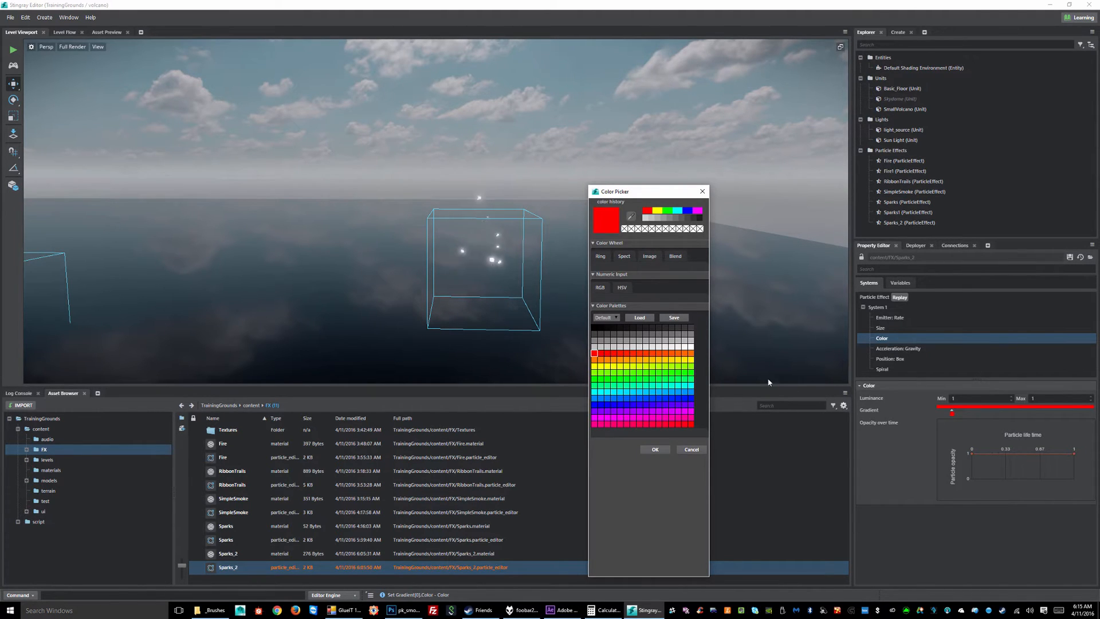
{"action": "left_click", "coordinate": [625, 257]}
{"action": "left_click", "coordinate": [610, 259]}
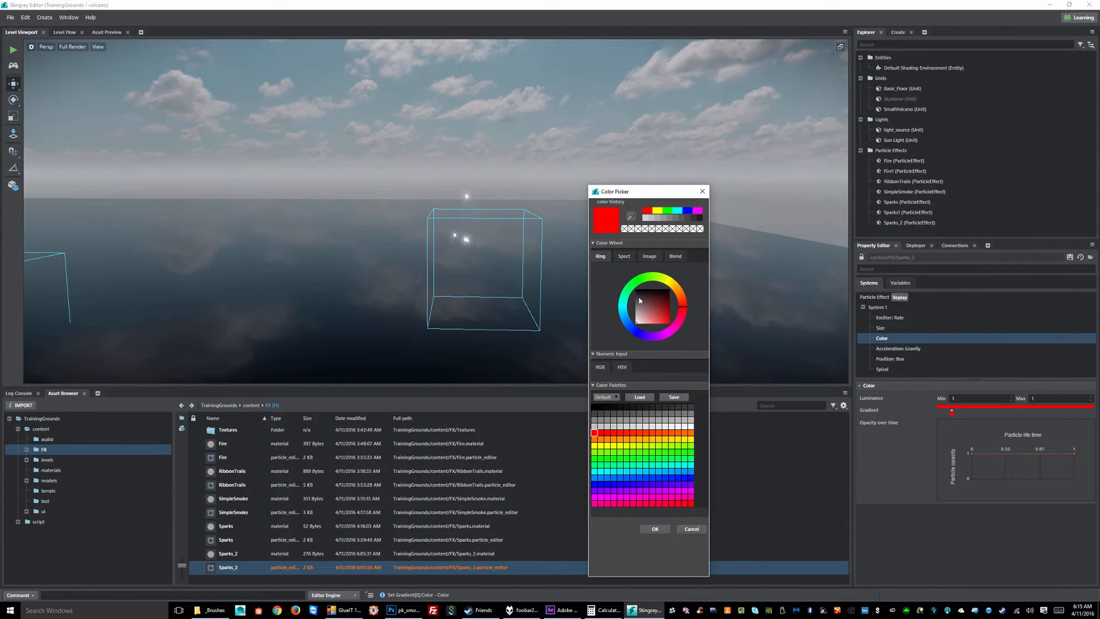
{"action": "left_click", "coordinate": [681, 303]}
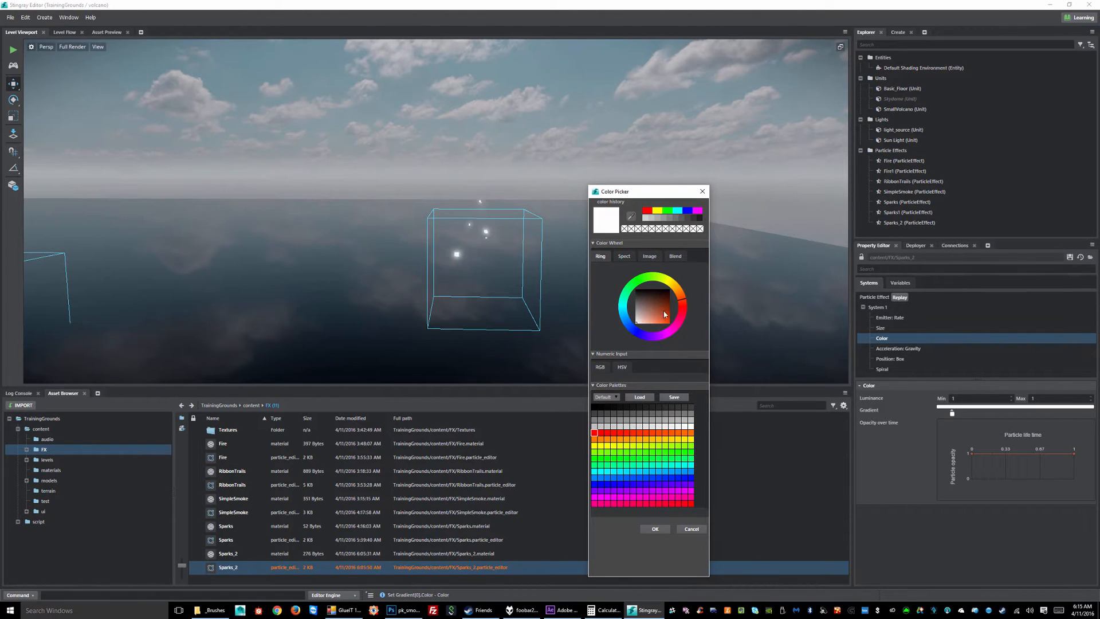
{"action": "left_click_drag", "start_coordinate": [664, 314], "coordinate": [673, 308]}
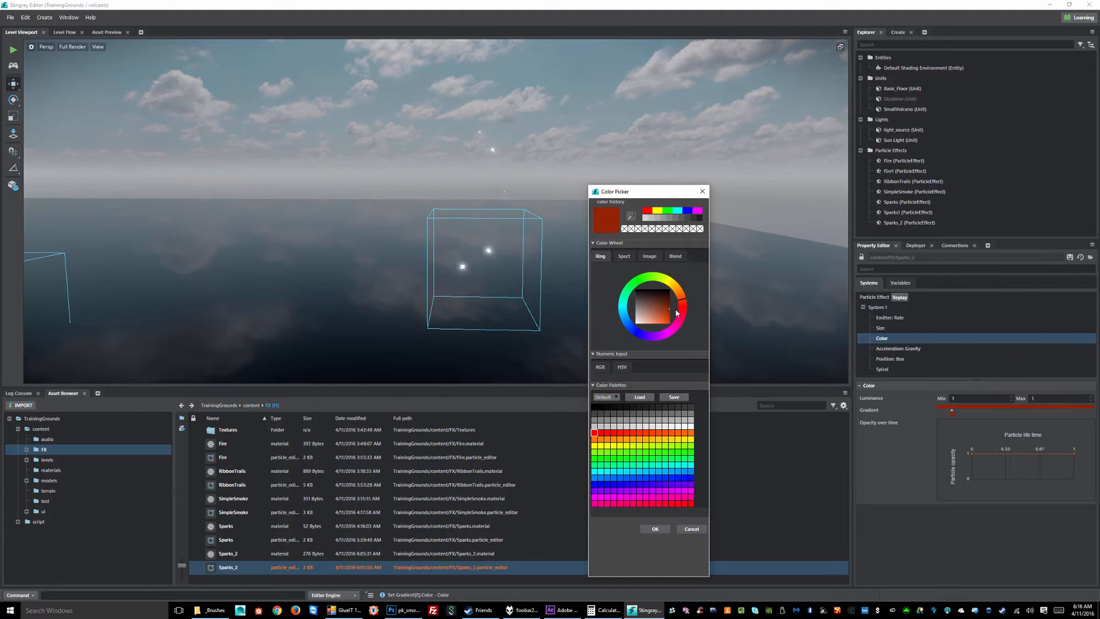
{"action": "left_click", "coordinate": [655, 529]}
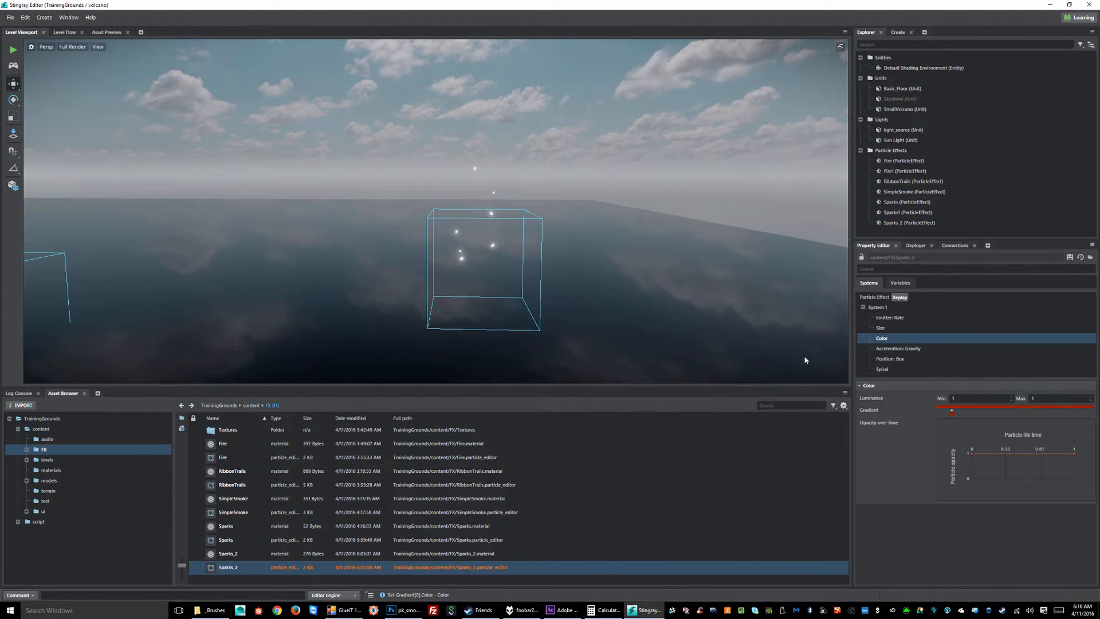
Add a second color gradient stop at about the middle of the gradient and color it orange
{"action": "left_click", "coordinate": [989, 409]}
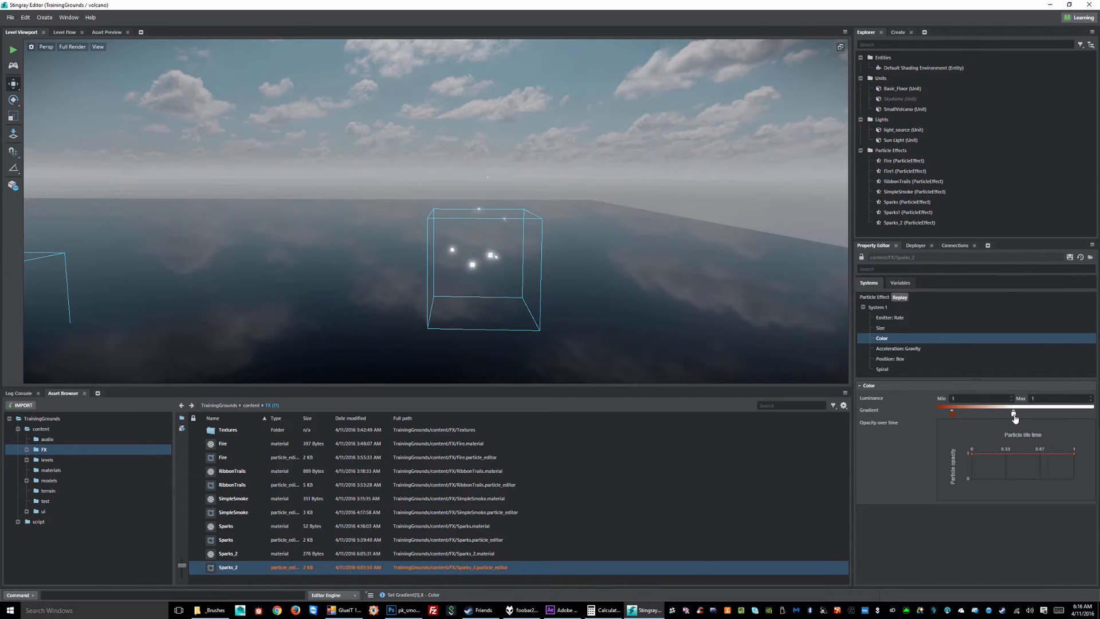
{"action": "double_click", "coordinate": [1014, 413]}
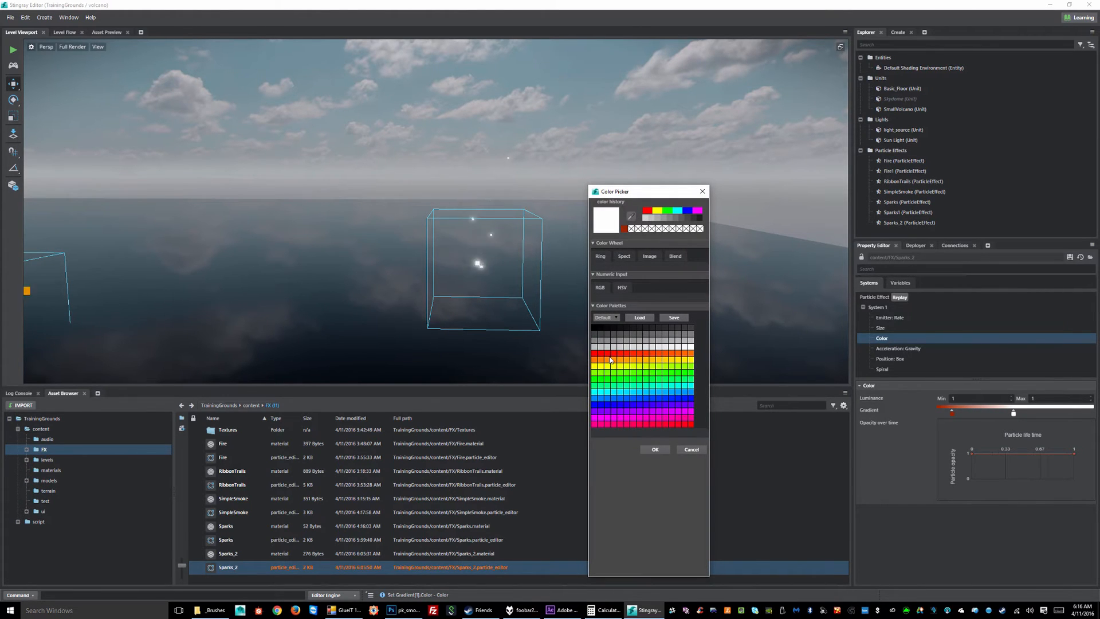
{"action": "left_click", "coordinate": [593, 361]}
{"action": "left_click", "coordinate": [656, 450]}
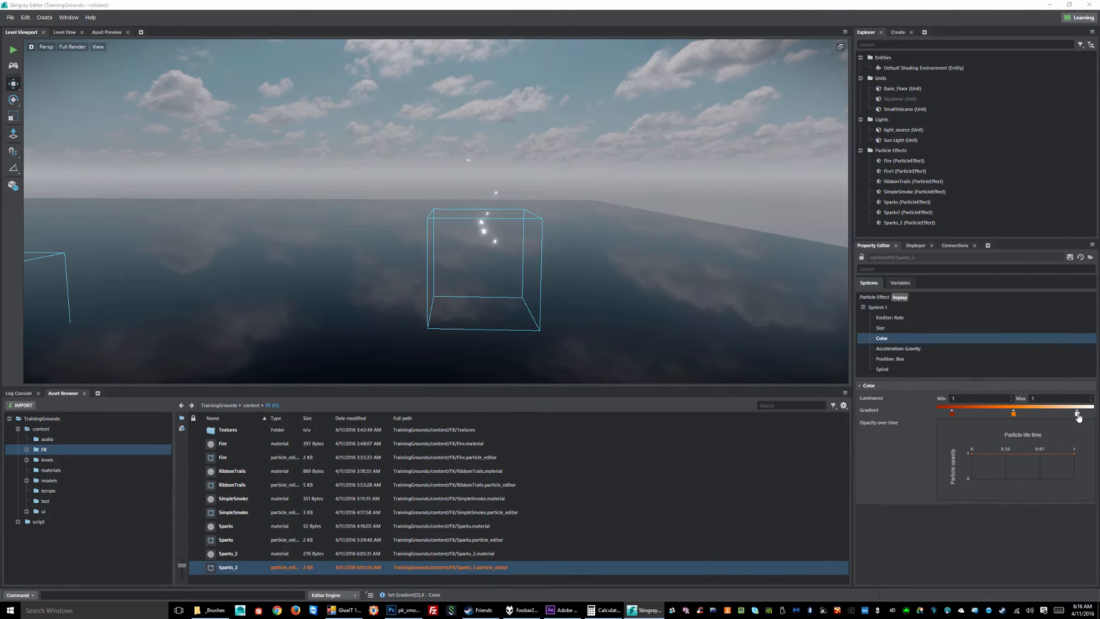
Color the end stop of System 1's color gradient yellow
{"action": "double_click", "coordinate": [1077, 415]}
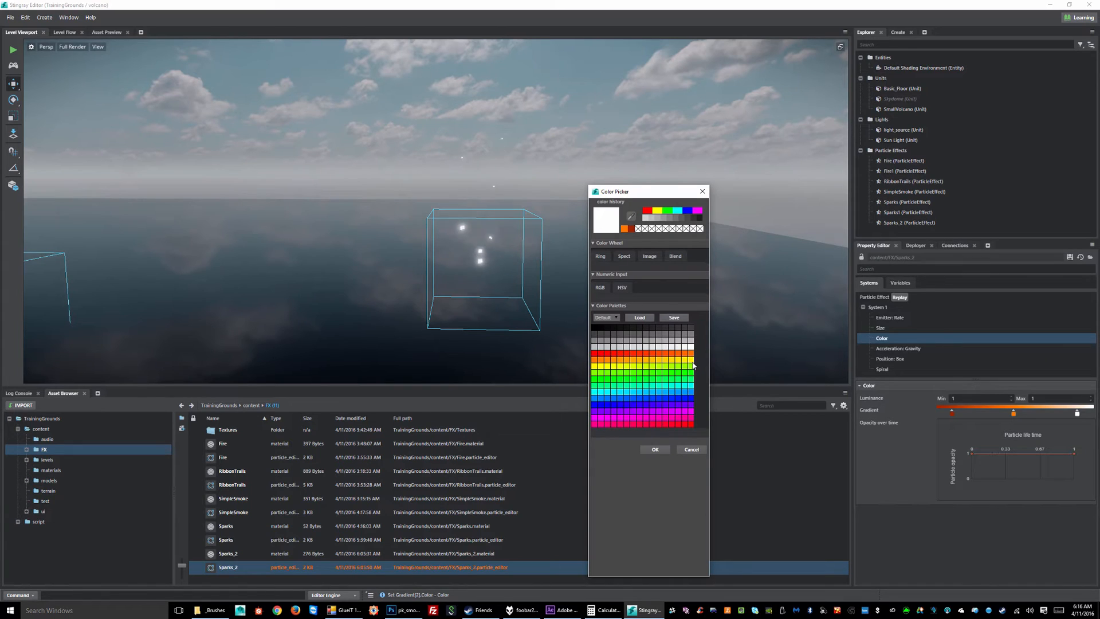
{"action": "left_click", "coordinate": [691, 360]}
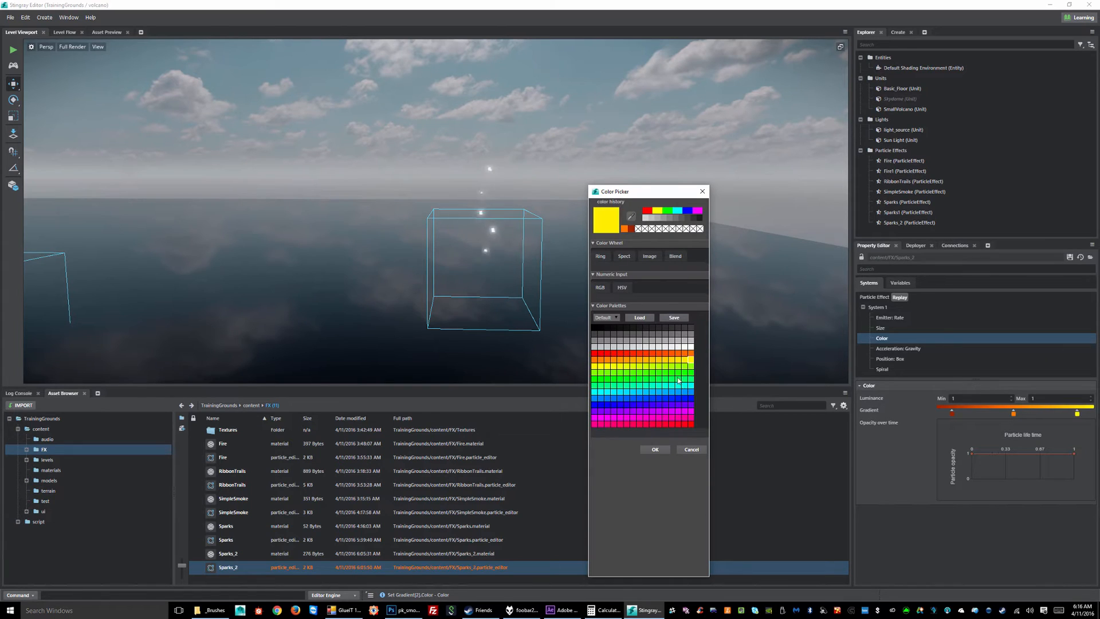
{"action": "left_click", "coordinate": [657, 450]}
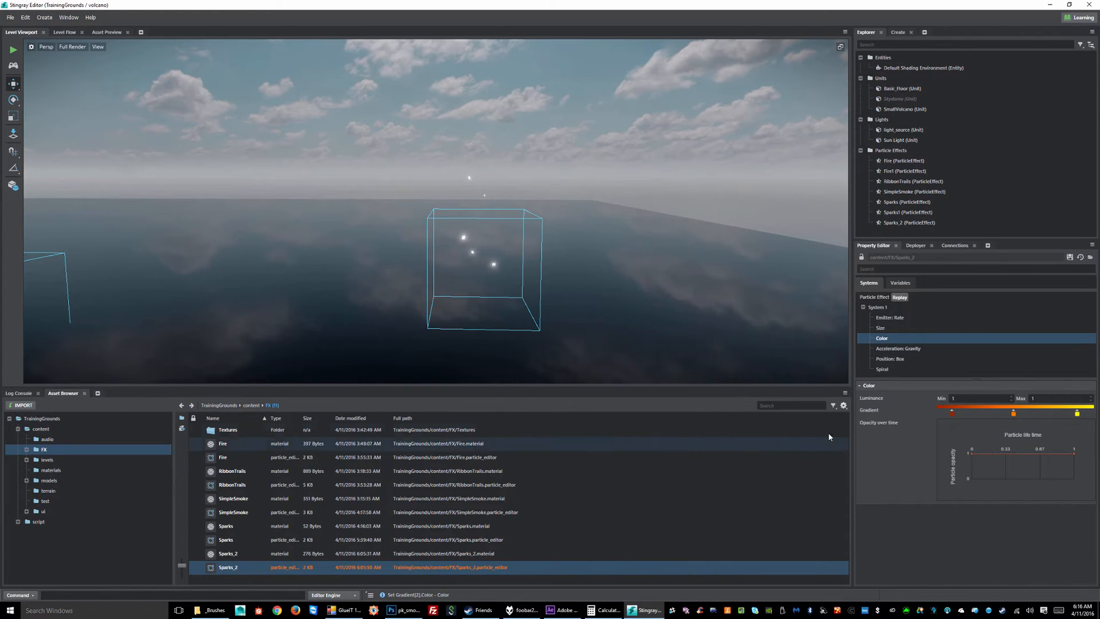
Lighten the gradient's end stop to a pale yellow using the ring color wheel, and save the effect
{"action": "double_click", "coordinate": [1077, 415]}
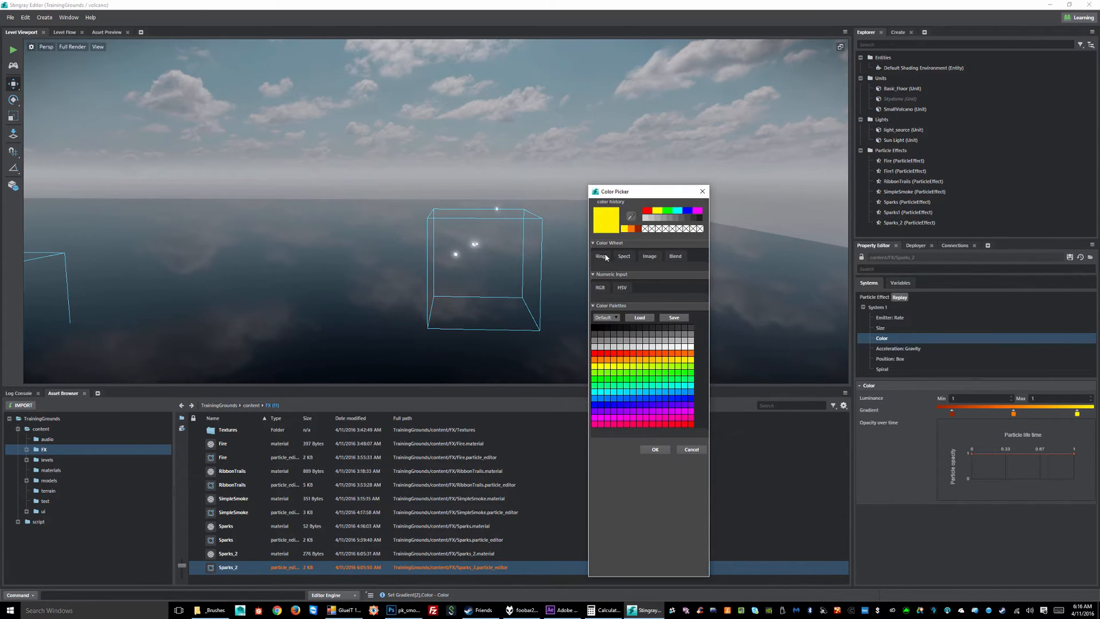
{"action": "left_click", "coordinate": [626, 258]}
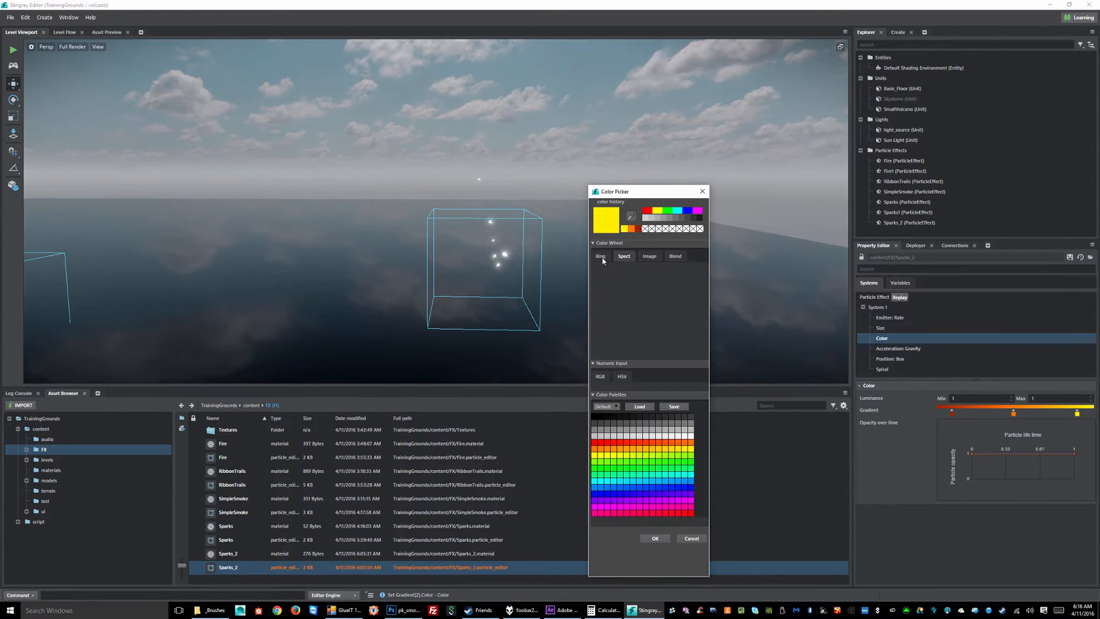
{"action": "left_click", "coordinate": [601, 257]}
{"action": "mouse_move", "coordinate": [660, 311]}
{"action": "left_mouse_down"}
{"action": "mouse_move", "coordinate": [638, 307]}
{"action": "mouse_move", "coordinate": [647, 331]}
{"action": "left_mouse_up"}
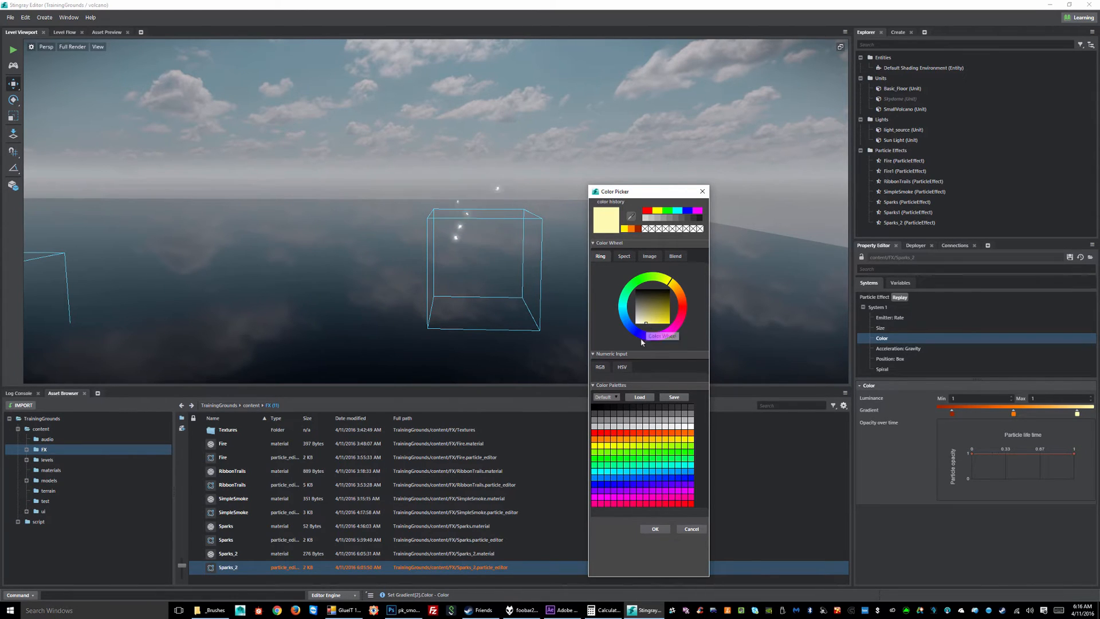
{"action": "left_click", "coordinate": [655, 530]}
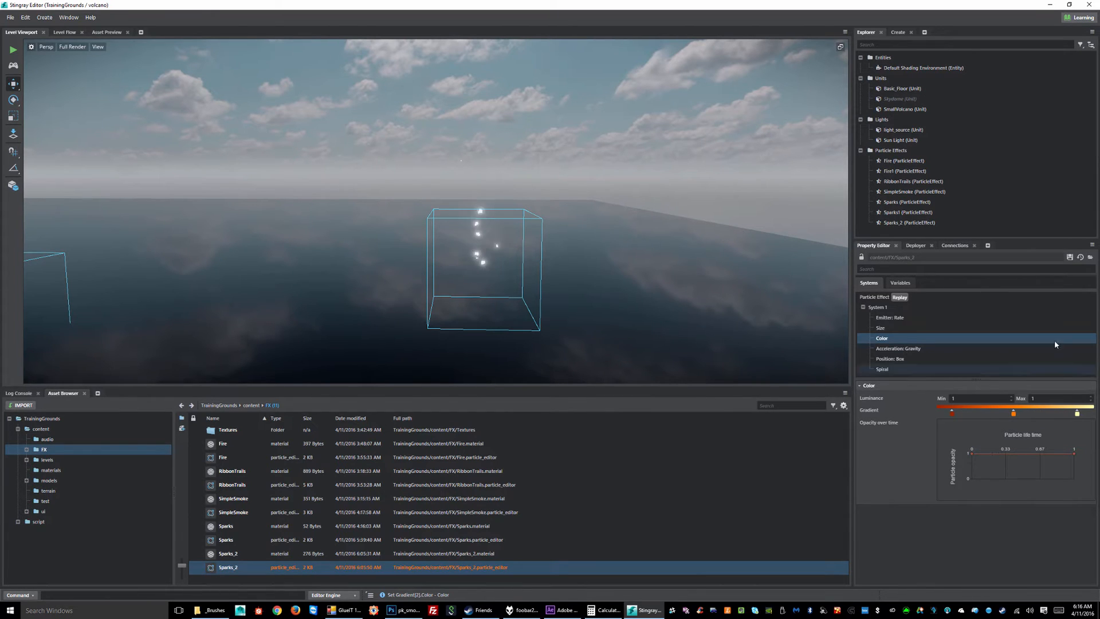
{"action": "left_click", "coordinate": [1070, 259]}
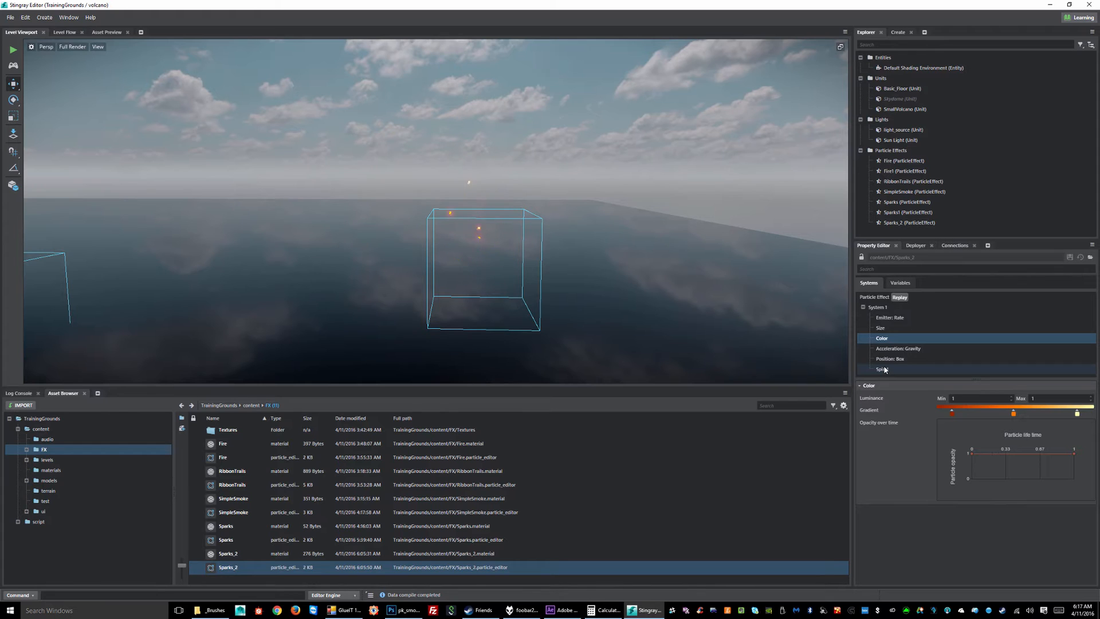
Review System 1's particle system and emitter rate settings and the component categories that can be added to it
{"action": "left_click", "coordinate": [893, 309]}
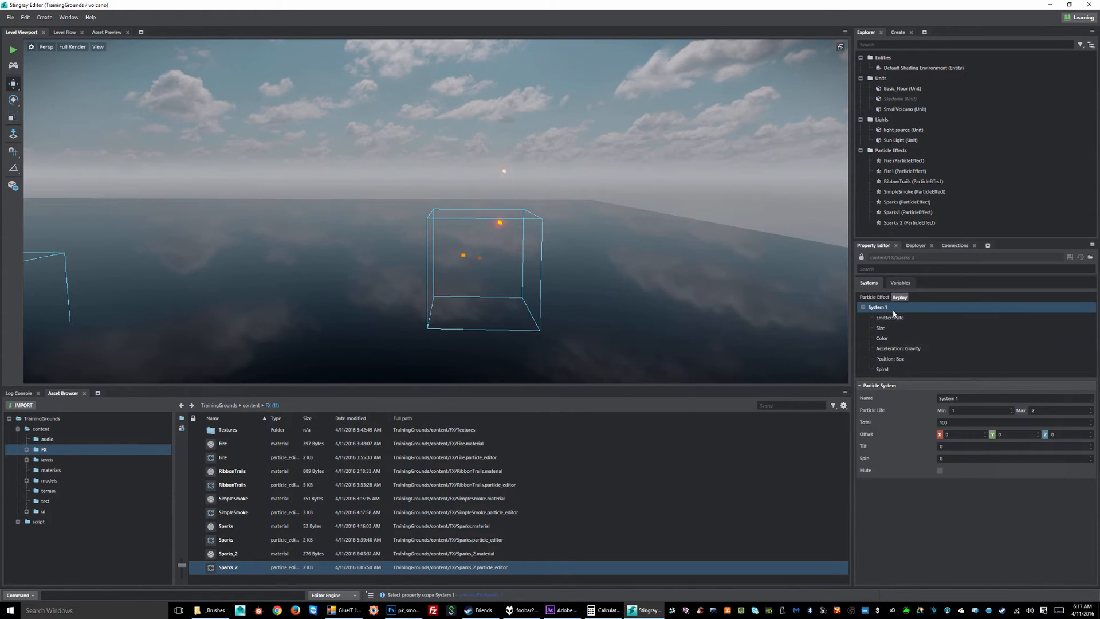
{"action": "left_click", "coordinate": [894, 317]}
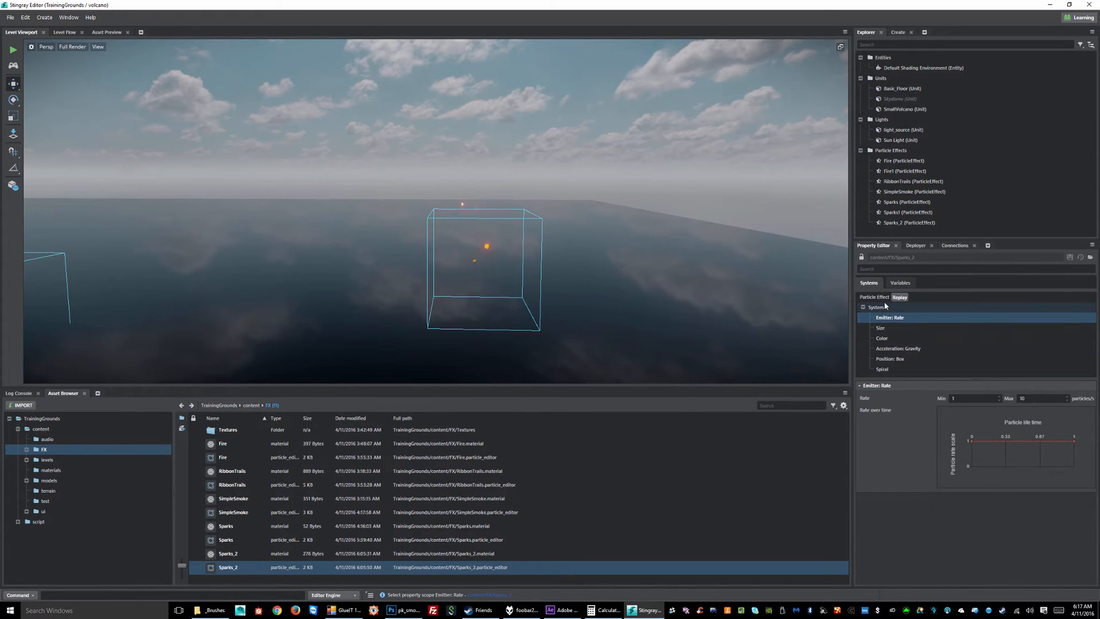
{"action": "right_click", "coordinate": [885, 306]}
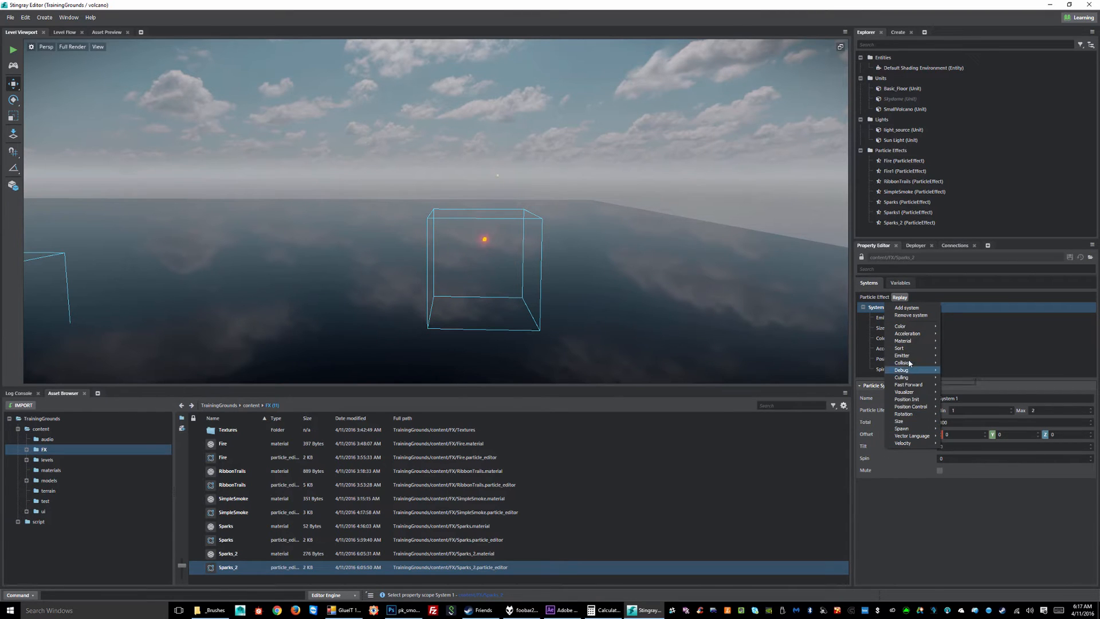
{"action": "mouse_move", "coordinate": [902, 431]}
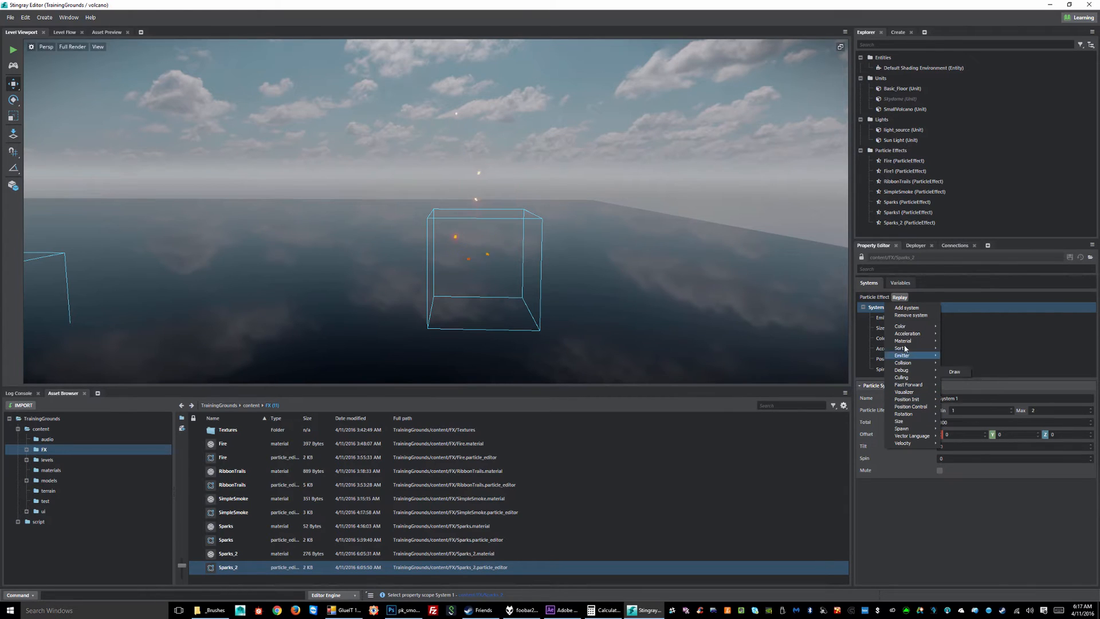
{"action": "mouse_move", "coordinate": [895, 394]}
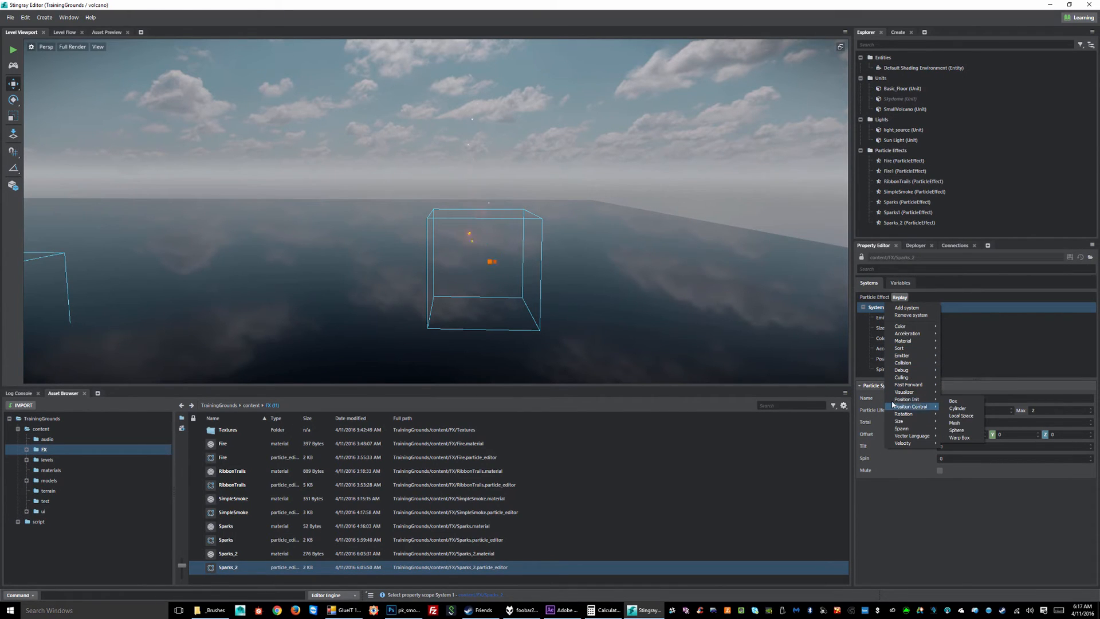
{"action": "left_click", "coordinate": [642, 158]}
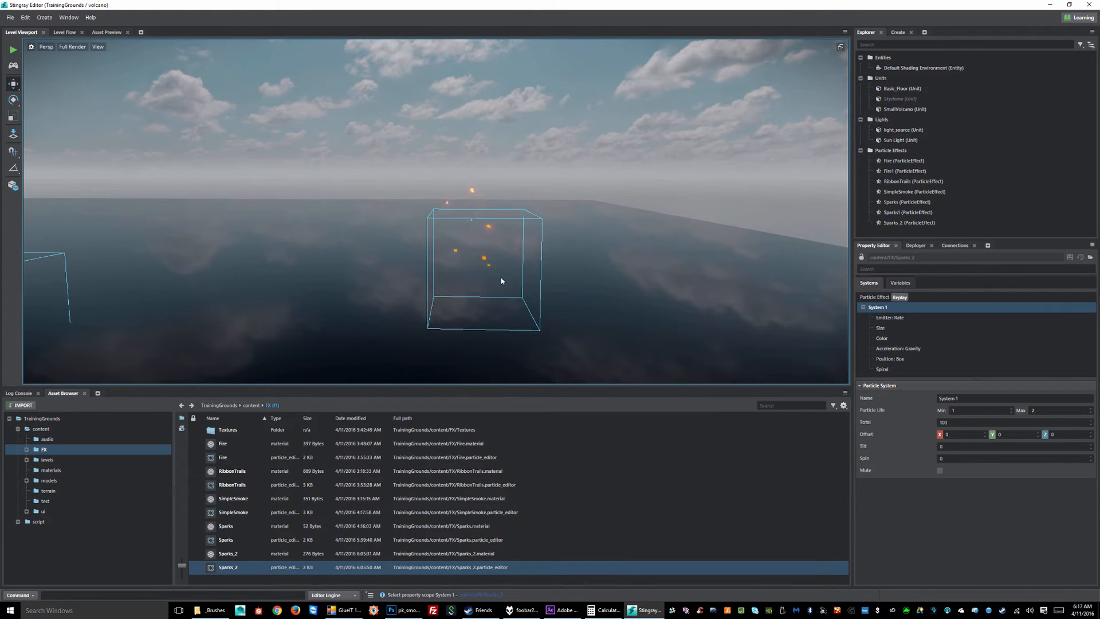
Delete the Sparks_2 and Sparks1 particle effects from the level
{"action": "right_click_drag", "start_coordinate": [496, 281], "coordinate": [309, 306]}
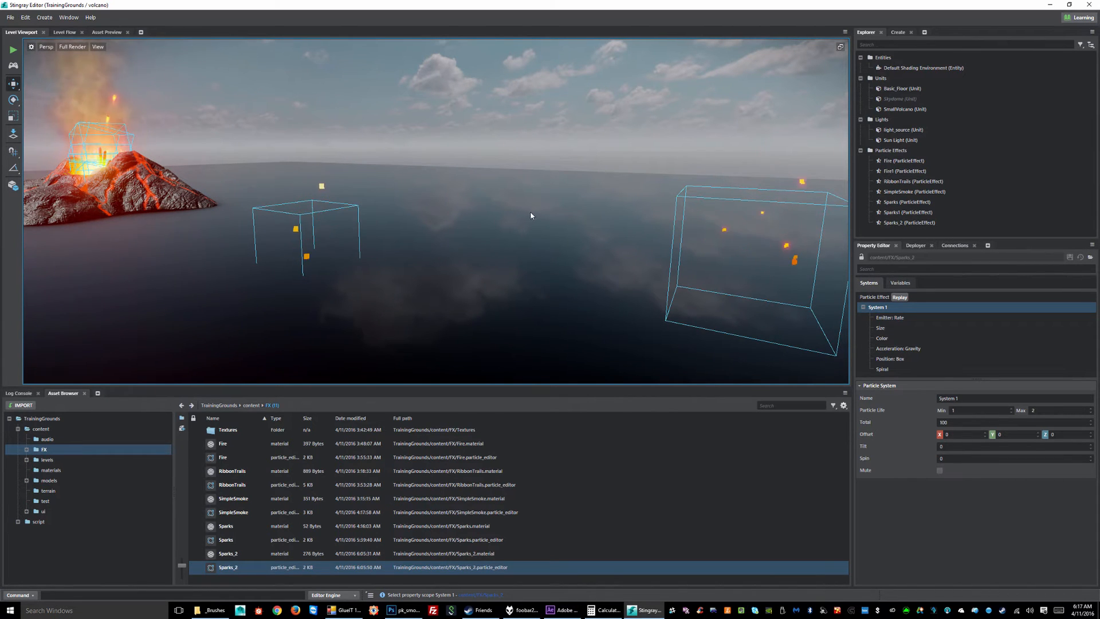
{"action": "right_click_drag", "start_coordinate": [530, 213], "coordinate": [502, 209], "text": "alt"}
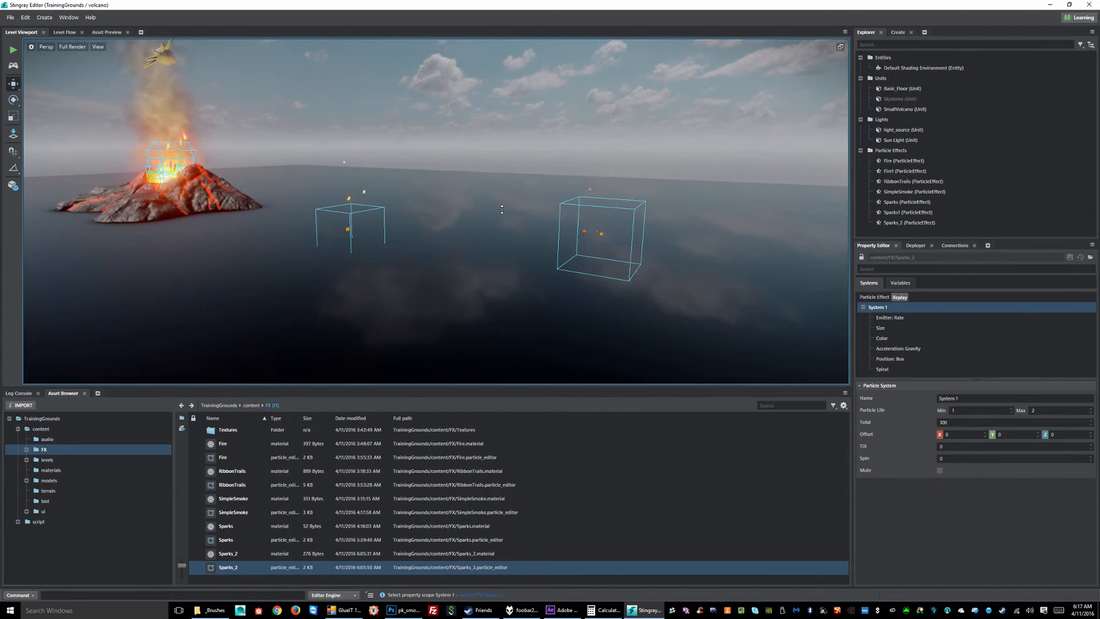
{"action": "left_click", "coordinate": [634, 224]}
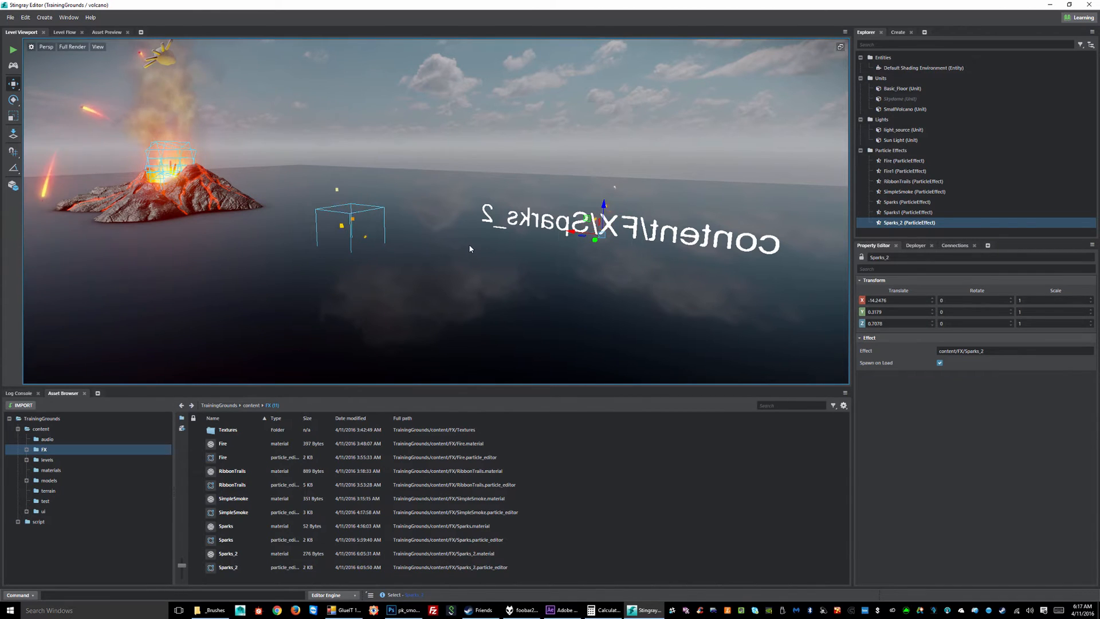
{"action": "key", "text": "Delete"}
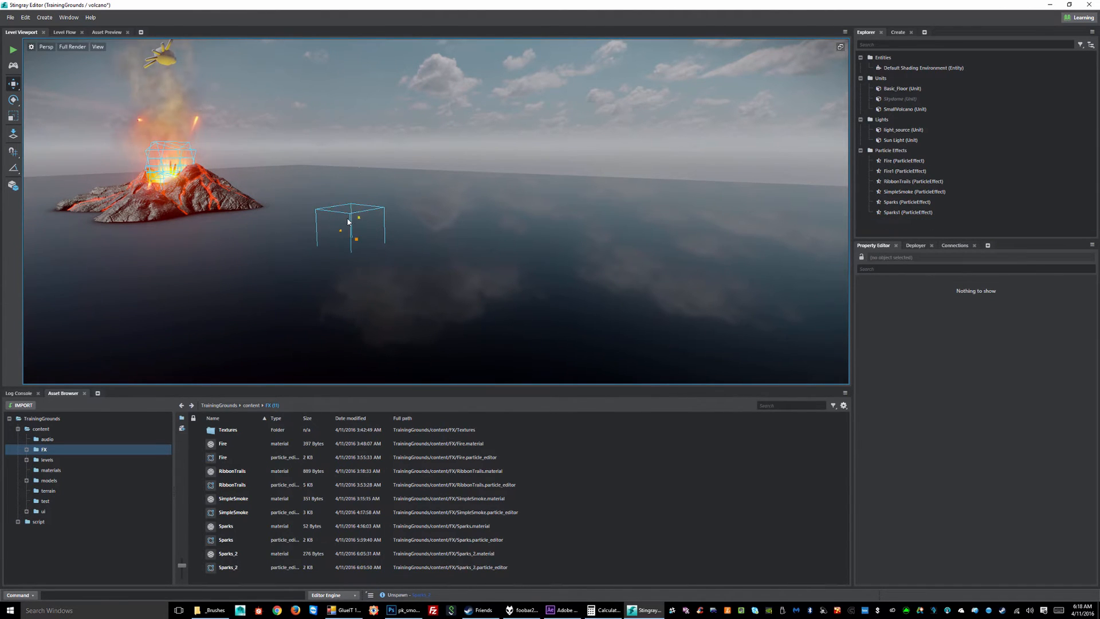
{"action": "left_click", "coordinate": [349, 222]}
{"action": "key", "text": "Delete"}
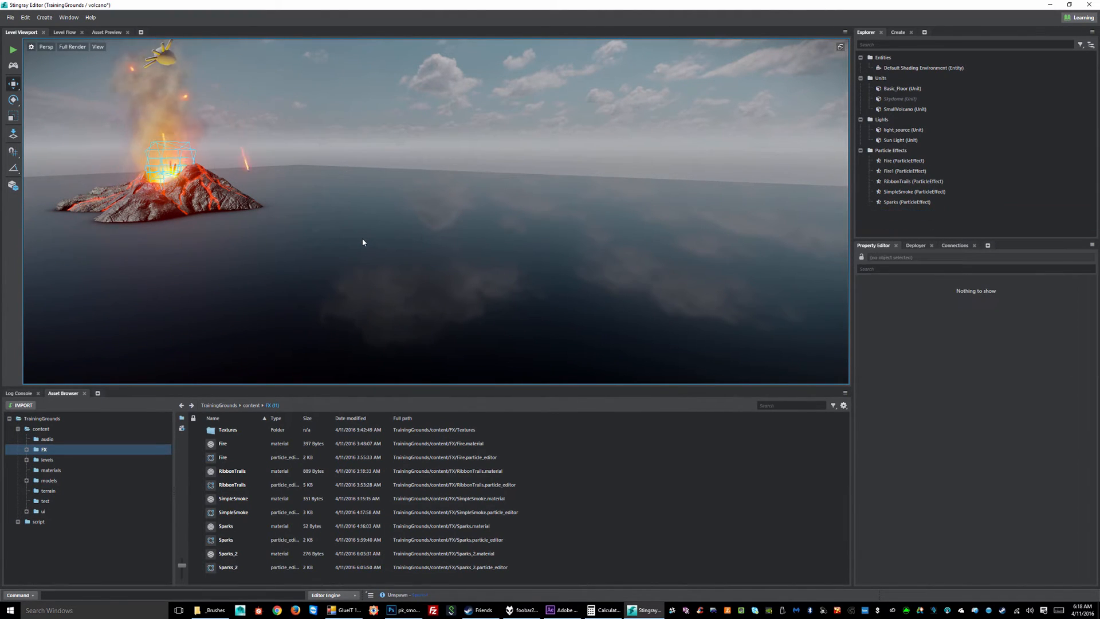
Place a SimpleSmoke particle effect in the level beside the volcano and raise it to a height of about 0.59
{"action": "left_click_drag", "start_coordinate": [190, 187], "coordinate": [331, 232], "text": "alt"}
{"action": "middle_click_drag", "start_coordinate": [331, 232], "coordinate": [594, 211], "text": "alt"}
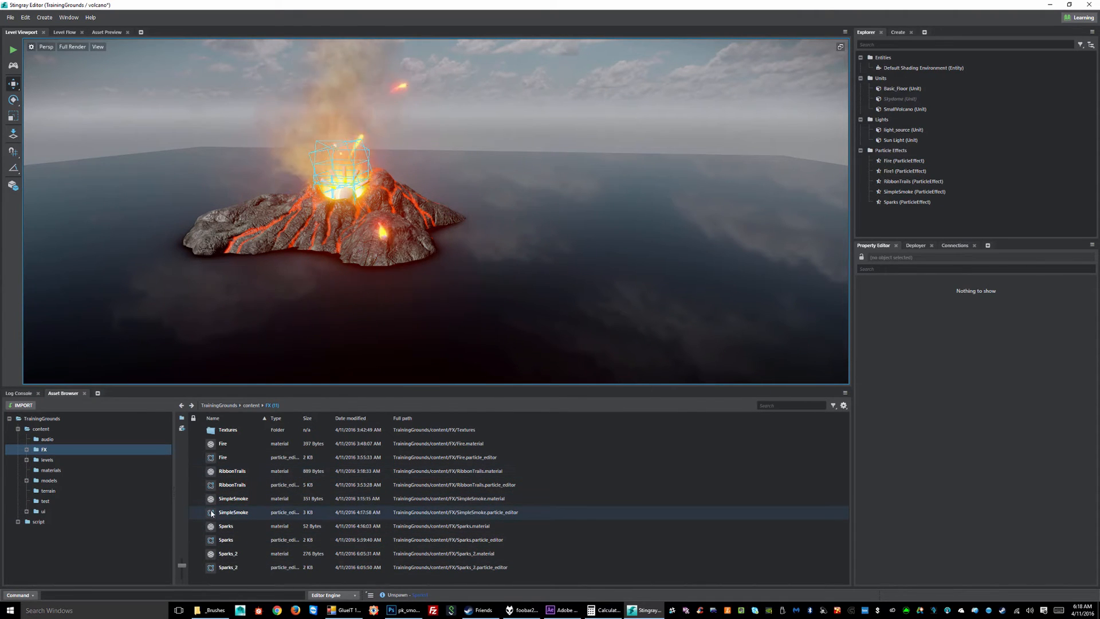
{"action": "left_click_drag", "start_coordinate": [223, 514], "coordinate": [726, 252]}
{"action": "middle_click_drag", "start_coordinate": [689, 321], "coordinate": [496, 361], "text": "alt"}
{"action": "right_click_drag", "start_coordinate": [497, 361], "coordinate": [653, 344], "text": "alt"}
{"action": "middle_click_drag", "start_coordinate": [653, 344], "coordinate": [493, 275], "text": "alt"}
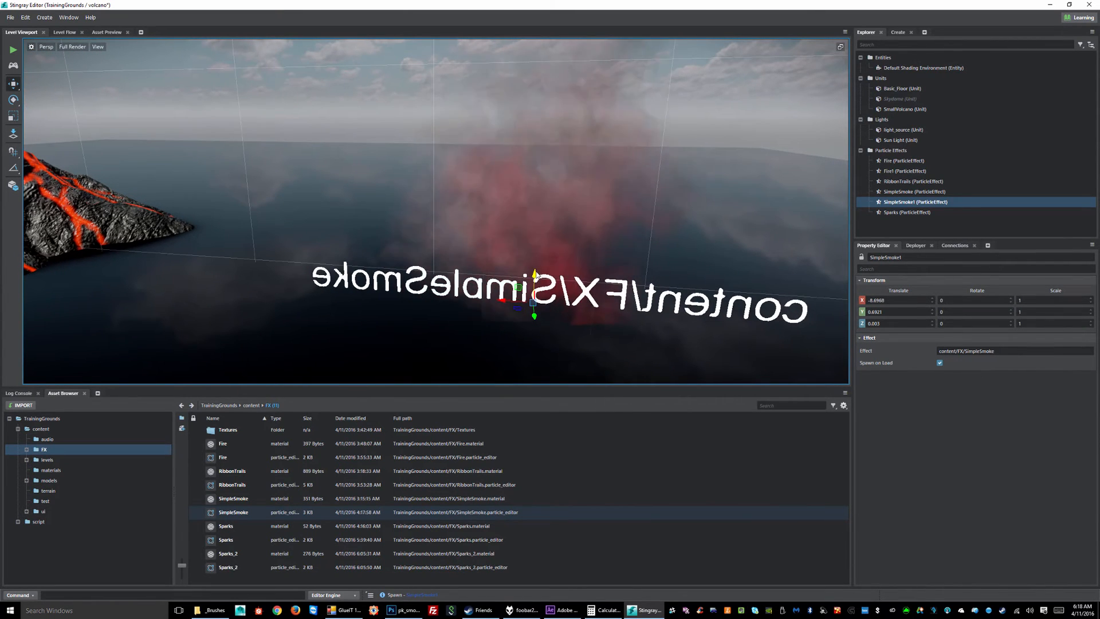
{"action": "left_click_drag", "start_coordinate": [535, 275], "coordinate": [543, 212]}
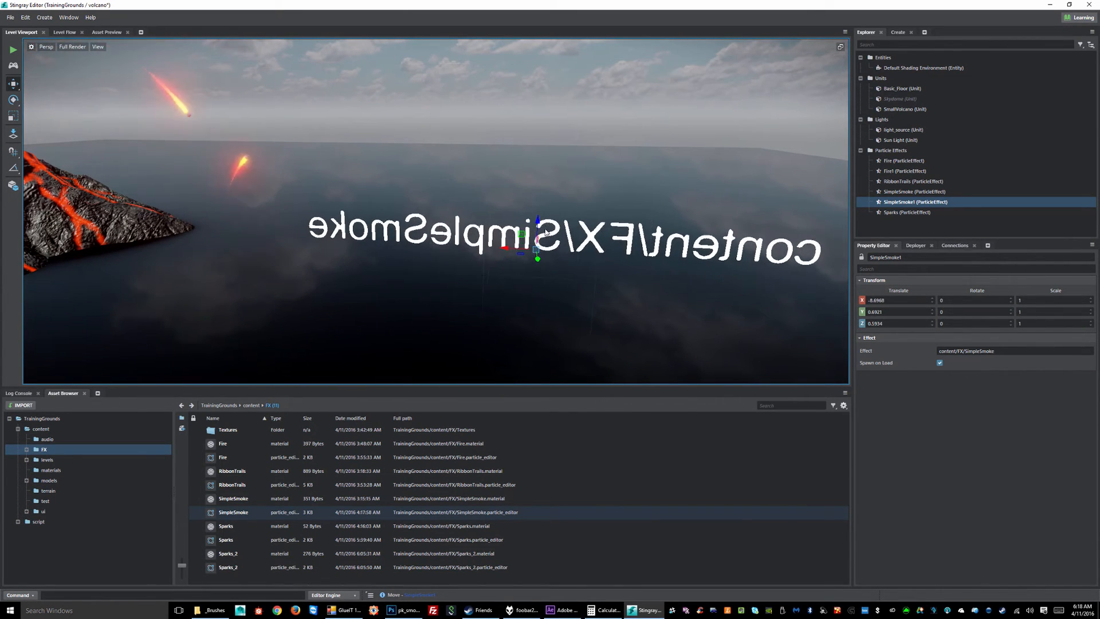
{"action": "scroll", "coordinate": [511, 245], "scroll_direction": "down", "scroll_amount": 5}
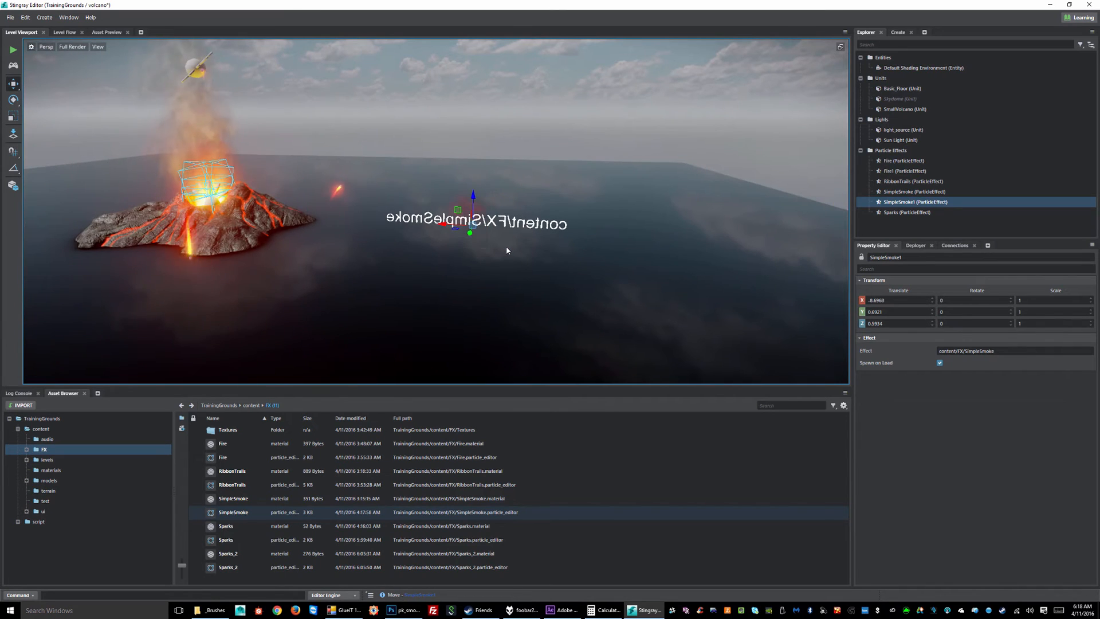
Look at the newly placed smoke plume up close and select its particle effect in the level
{"action": "left_click_drag", "start_coordinate": [506, 251], "coordinate": [550, 234], "text": "alt"}
{"action": "right_click_drag", "start_coordinate": [550, 234], "coordinate": [660, 237], "text": "alt"}
{"action": "left_click_drag", "start_coordinate": [660, 238], "coordinate": [452, 260], "text": "alt"}
{"action": "left_click", "coordinate": [452, 260]}
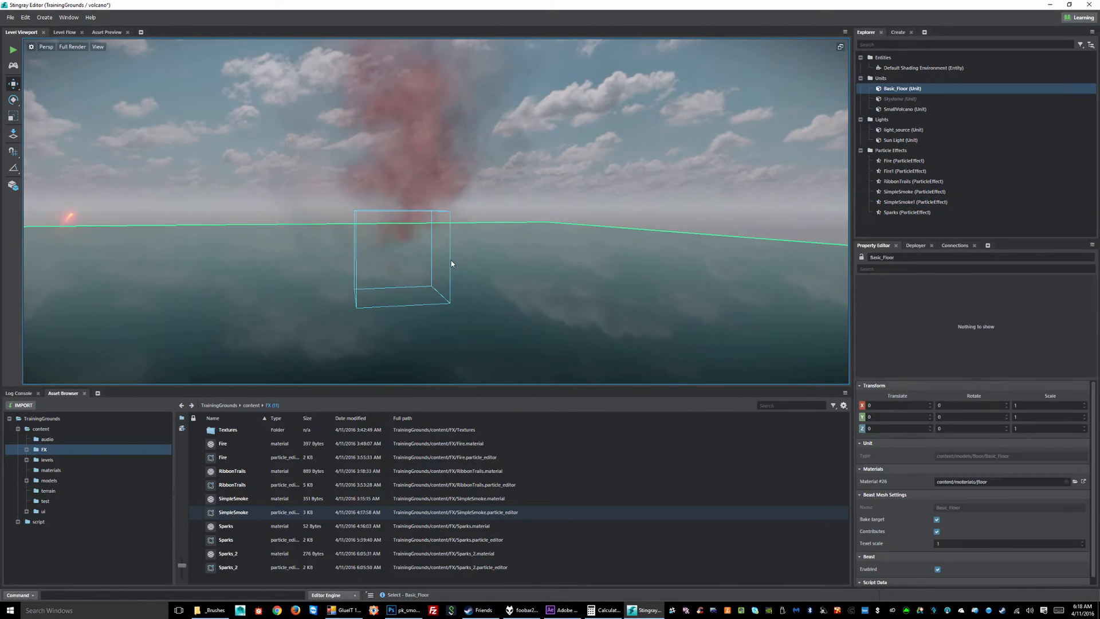
{"action": "left_click", "coordinate": [442, 218]}
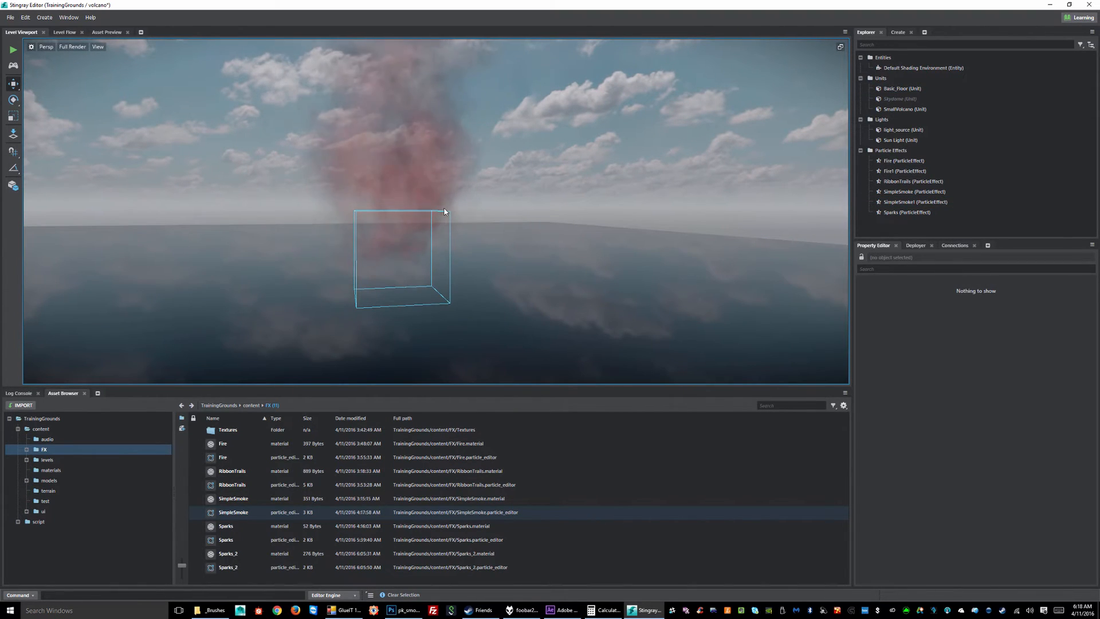
{"action": "left_click", "coordinate": [444, 213]}
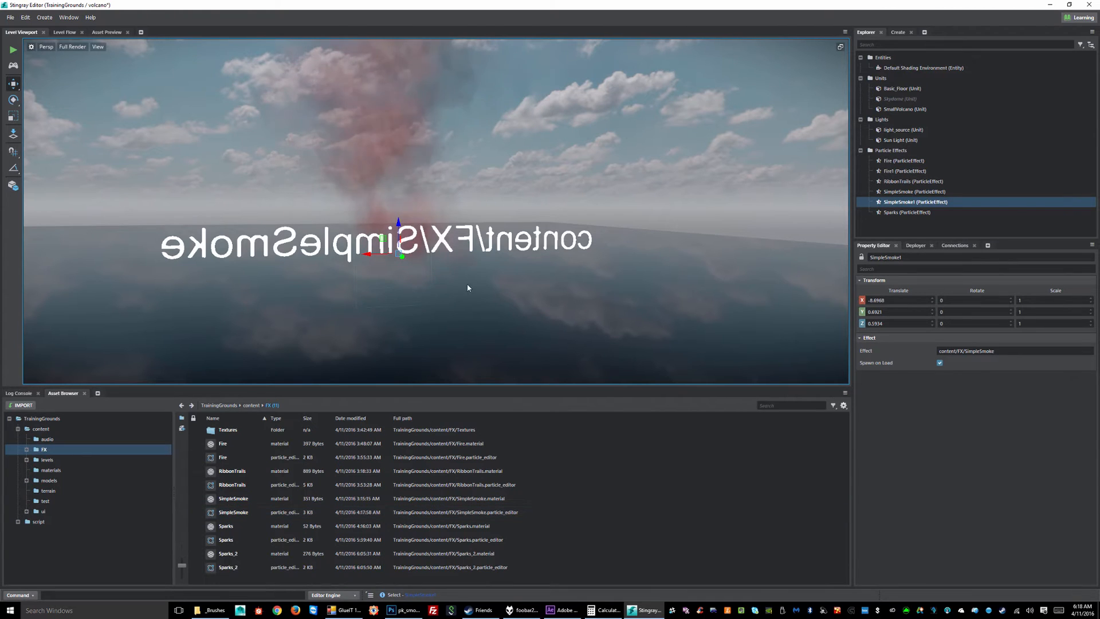
Open the SimpleSmoke particle effect asset and examine System 1's billboard material settings, including its diffuse map
{"action": "left_click", "coordinate": [222, 568]}
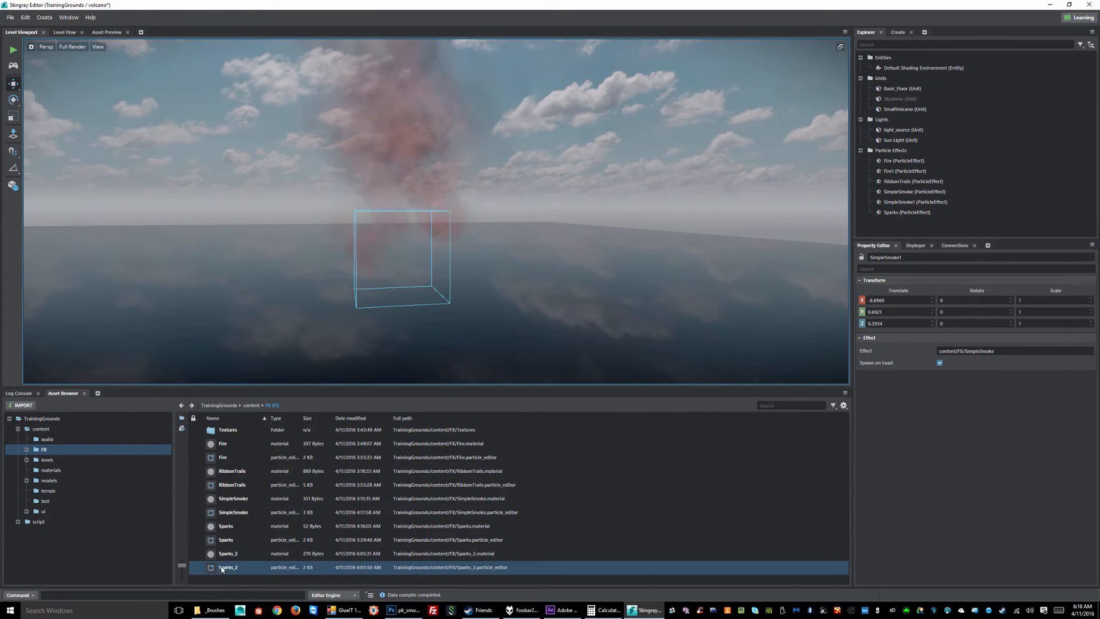
{"action": "left_click", "coordinate": [223, 518]}
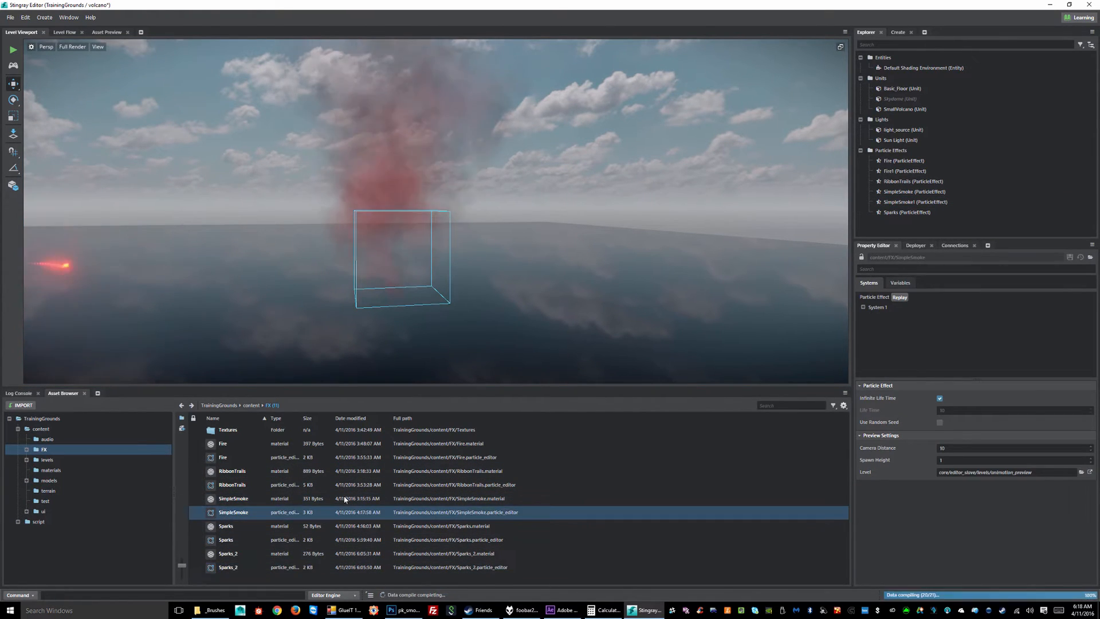
{"action": "left_click", "coordinate": [864, 308]}
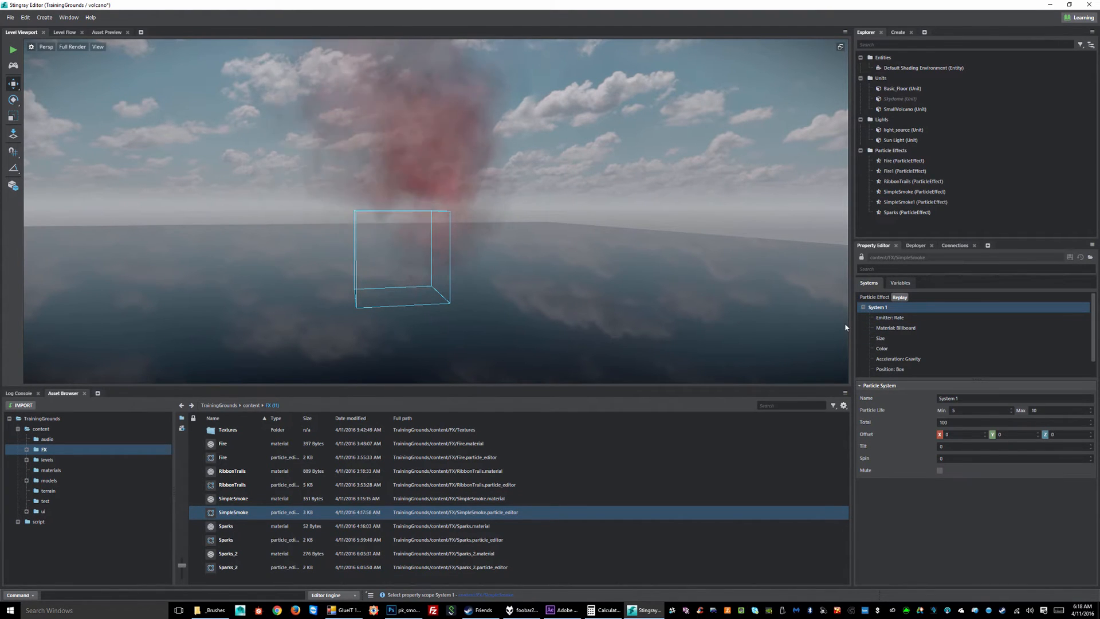
{"action": "left_click", "coordinate": [892, 329]}
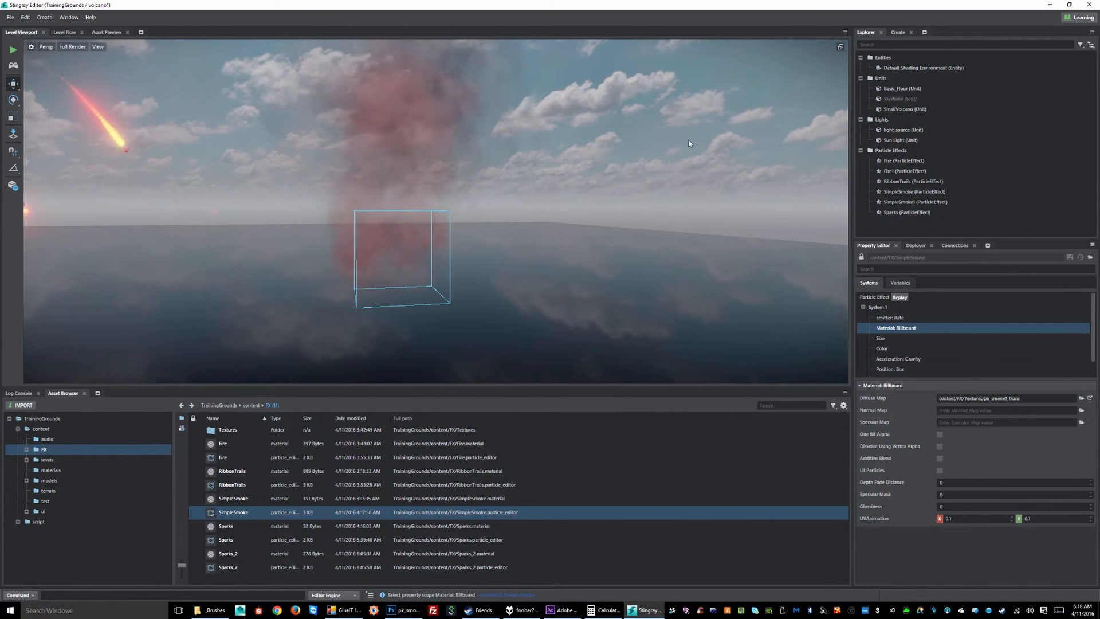
{"action": "left_click", "coordinate": [642, 174]}
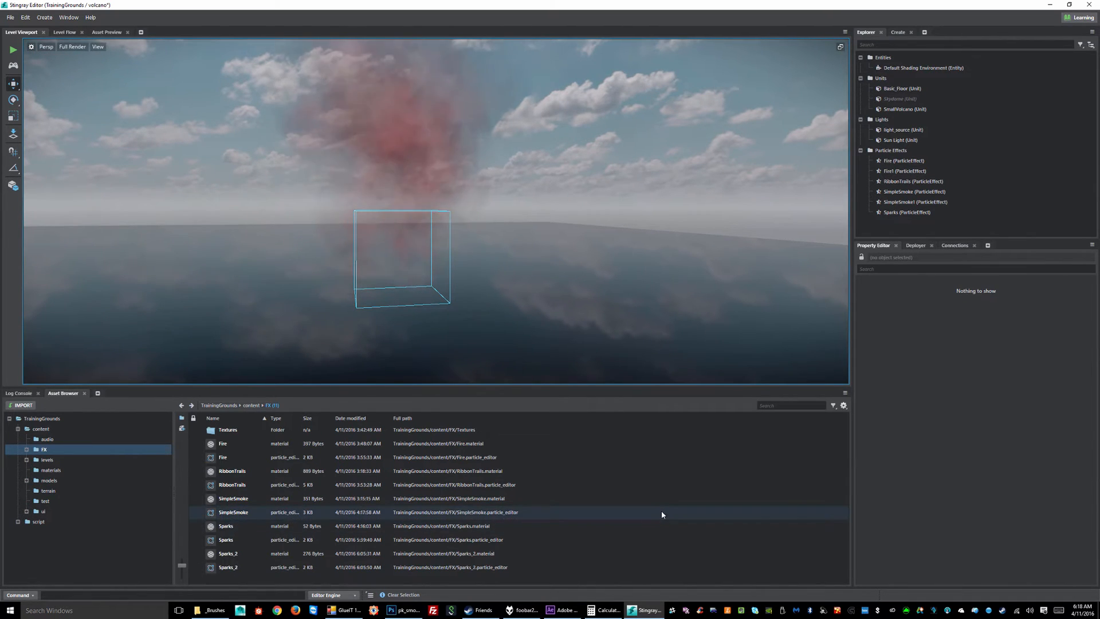
Switch to Photoshop, add a layer beneath the smoke layer, and try to fill it with black while preserving transparency
{"action": "left_click", "coordinate": [404, 611]}
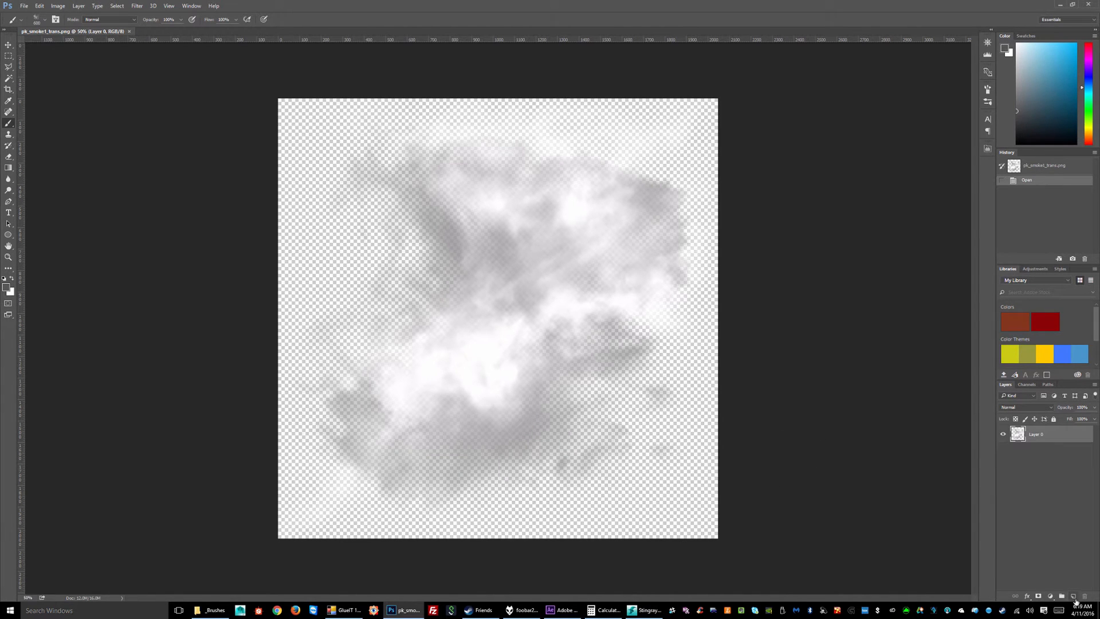
{"action": "left_click_drag", "start_coordinate": [1018, 468], "coordinate": [1015, 471]}
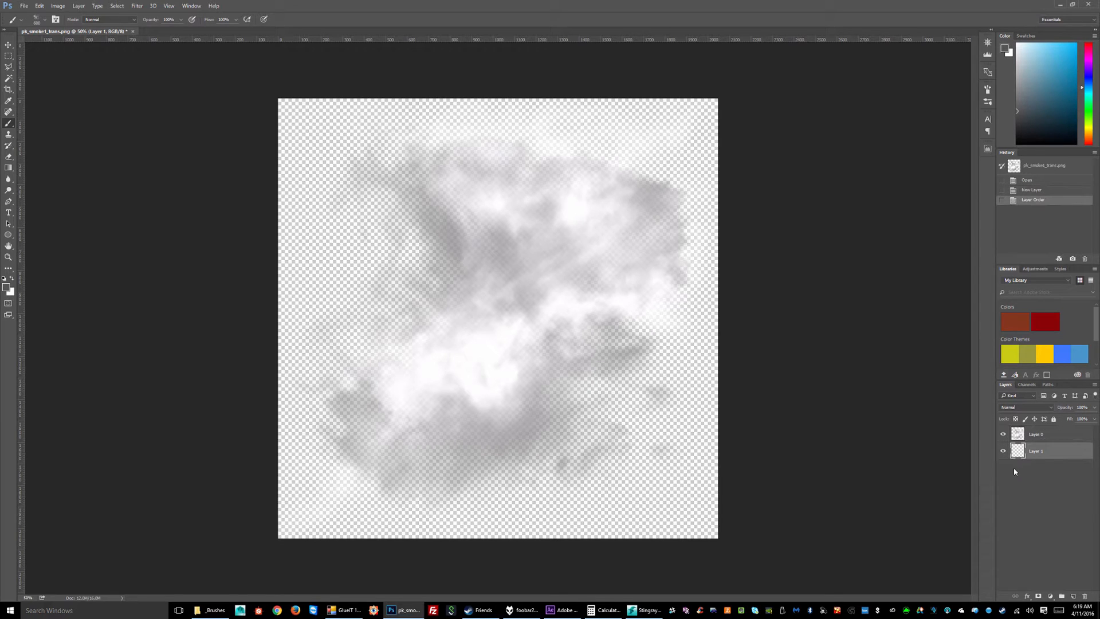
{"action": "left_click", "coordinate": [40, 6]}
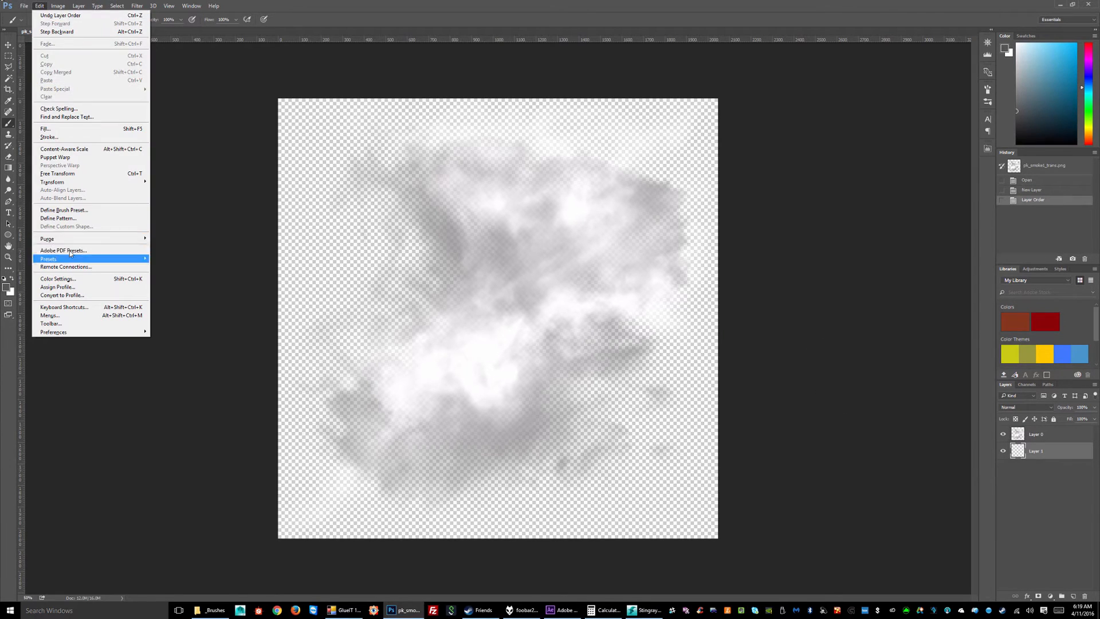
{"action": "left_click", "coordinate": [55, 129]}
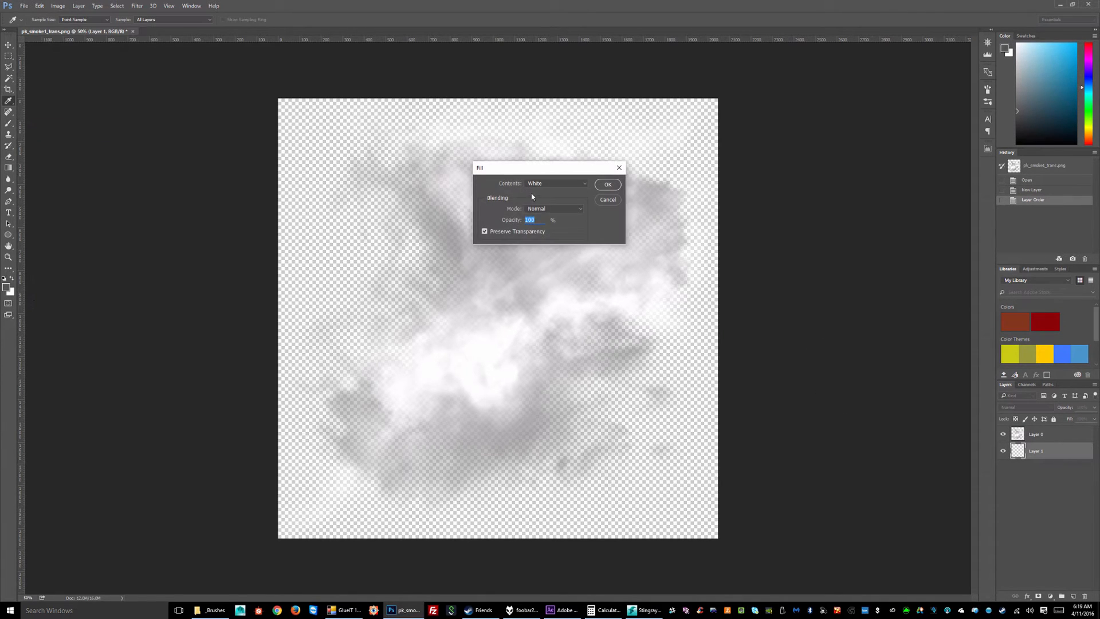
{"action": "left_click", "coordinate": [538, 184]}
{"action": "left_click", "coordinate": [533, 240]}
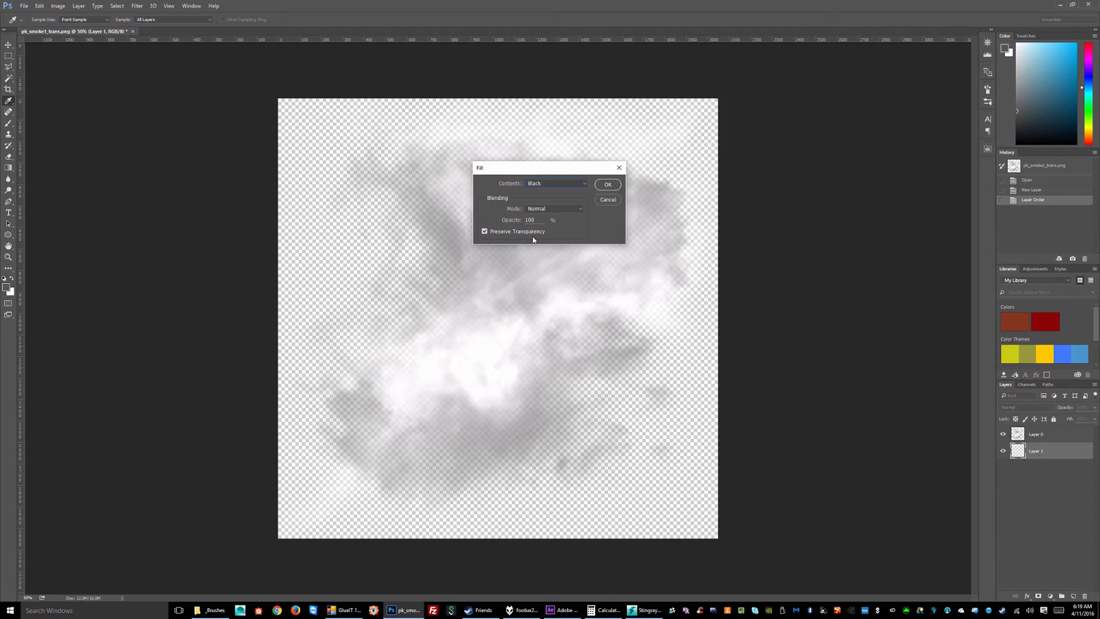
{"action": "left_click", "coordinate": [606, 183]}
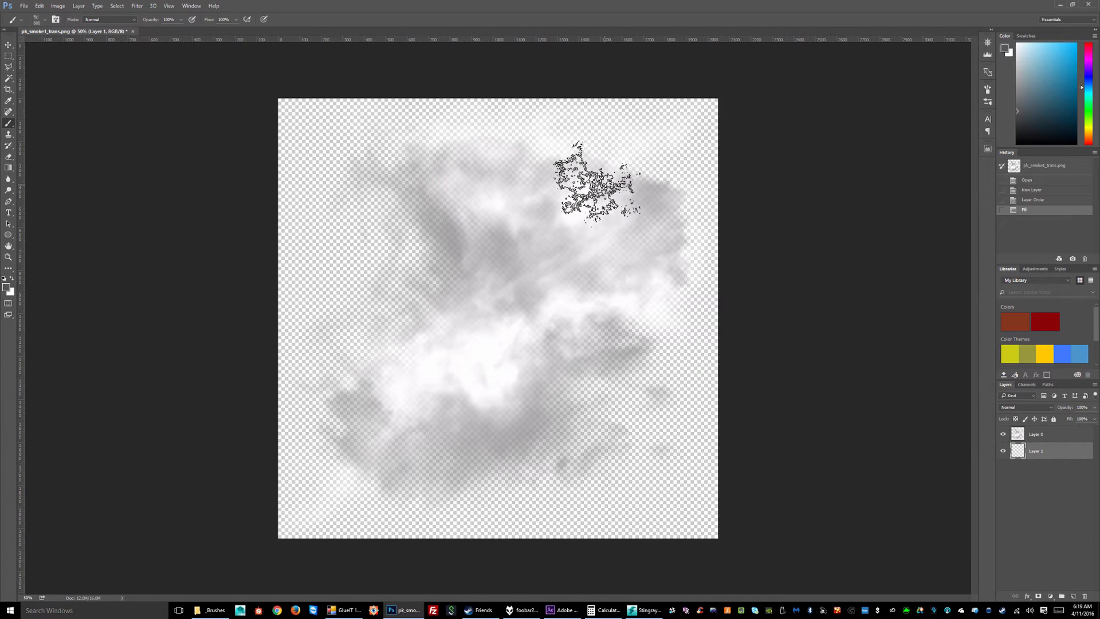
Fill the new layer beneath the smoke with black at 100% opacity, with Preserve Transparency turned off
{"action": "left_click", "coordinate": [39, 6]}
{"action": "left_click", "coordinate": [50, 130]}
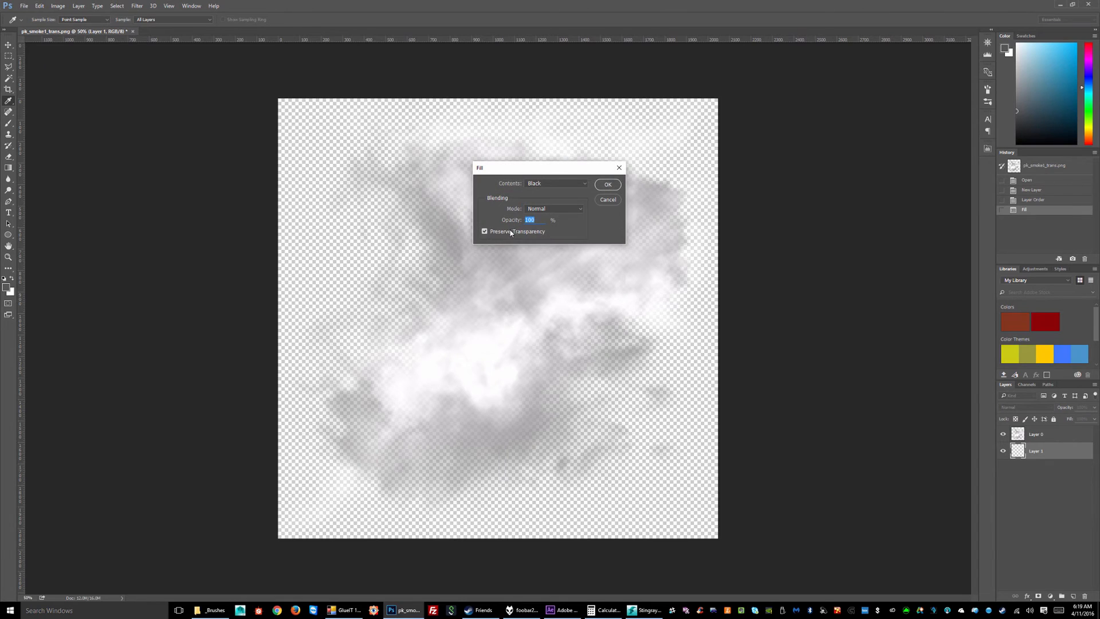
{"action": "left_click", "coordinate": [608, 185]}
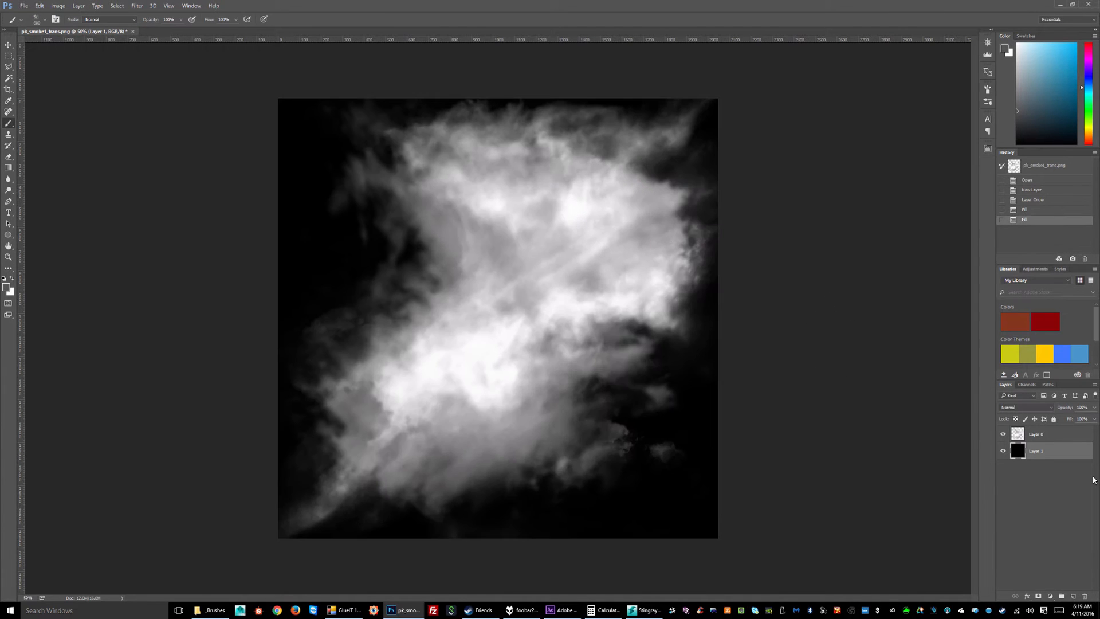
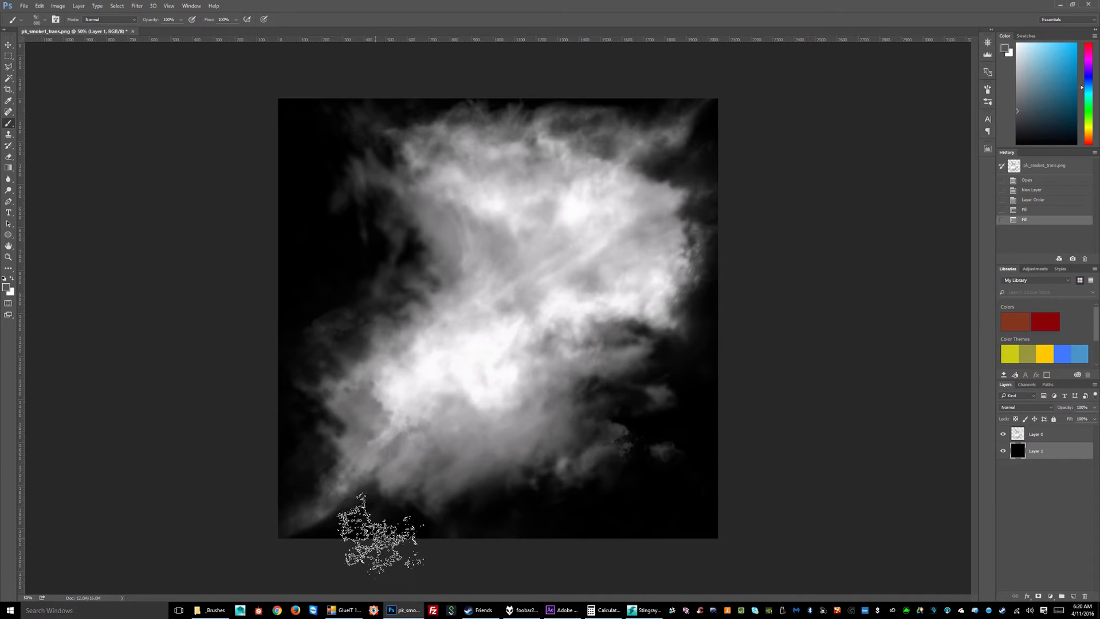
Hide the black layer beneath the smoke so the texture sits on a transparent background
{"action": "left_click", "coordinate": [1004, 451]}
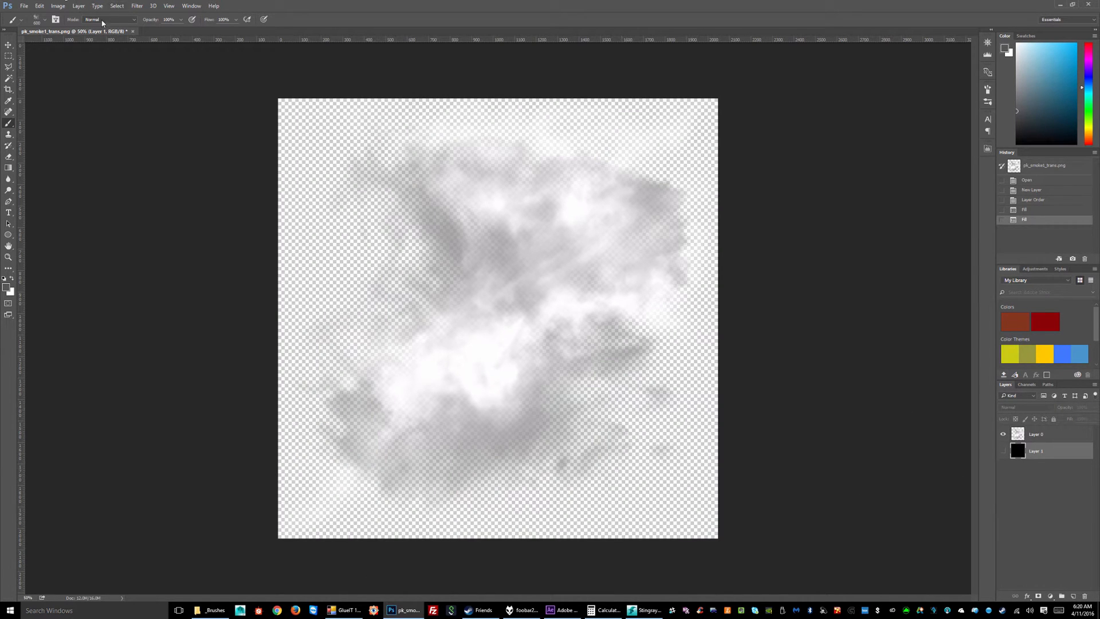
{"action": "left_click", "coordinate": [23, 6]}
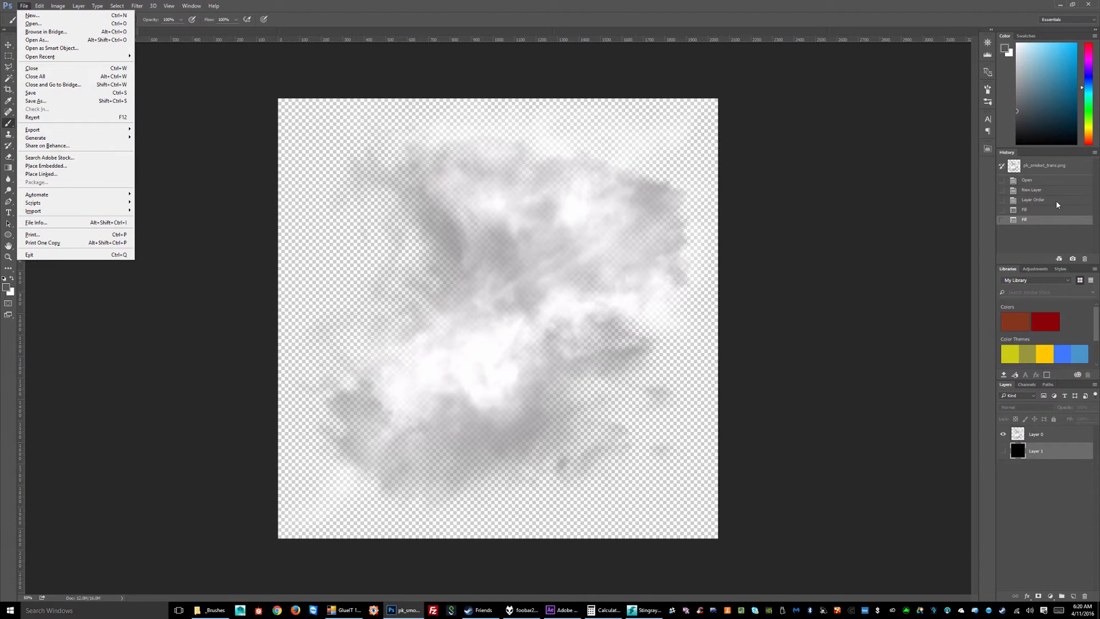
{"action": "left_click", "coordinate": [898, 195]}
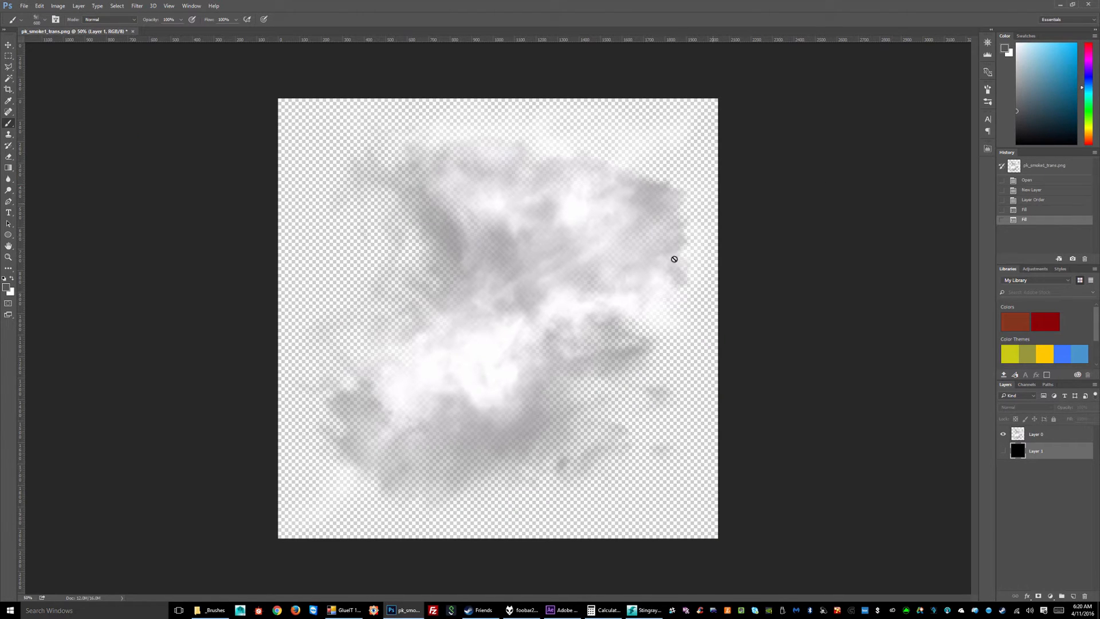
Switch to Stingray, look at how assets are imported into the FX Textures folder, and find the pk_smoke1_trans texture there
{"action": "left_click", "coordinate": [648, 611]}
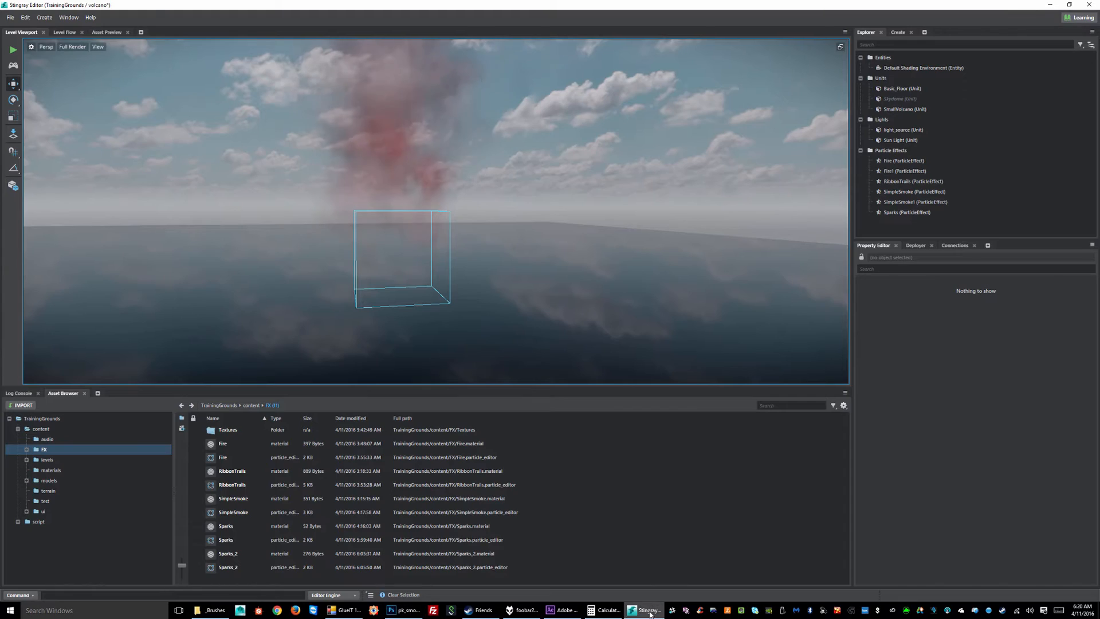
{"action": "double_click", "coordinate": [228, 430]}
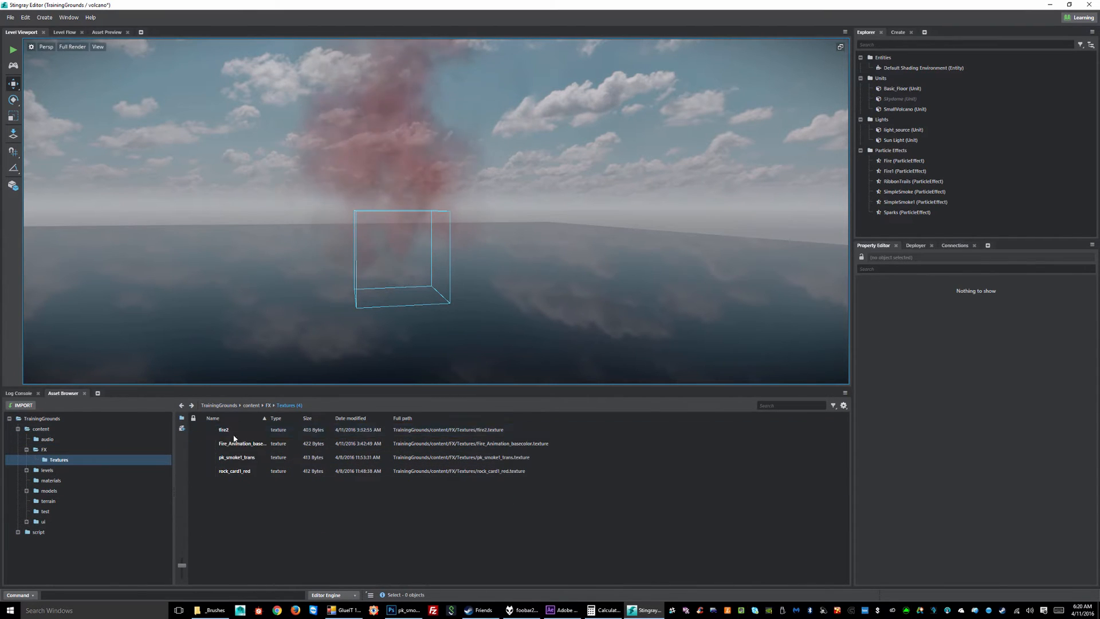
{"action": "left_click", "coordinate": [22, 405]}
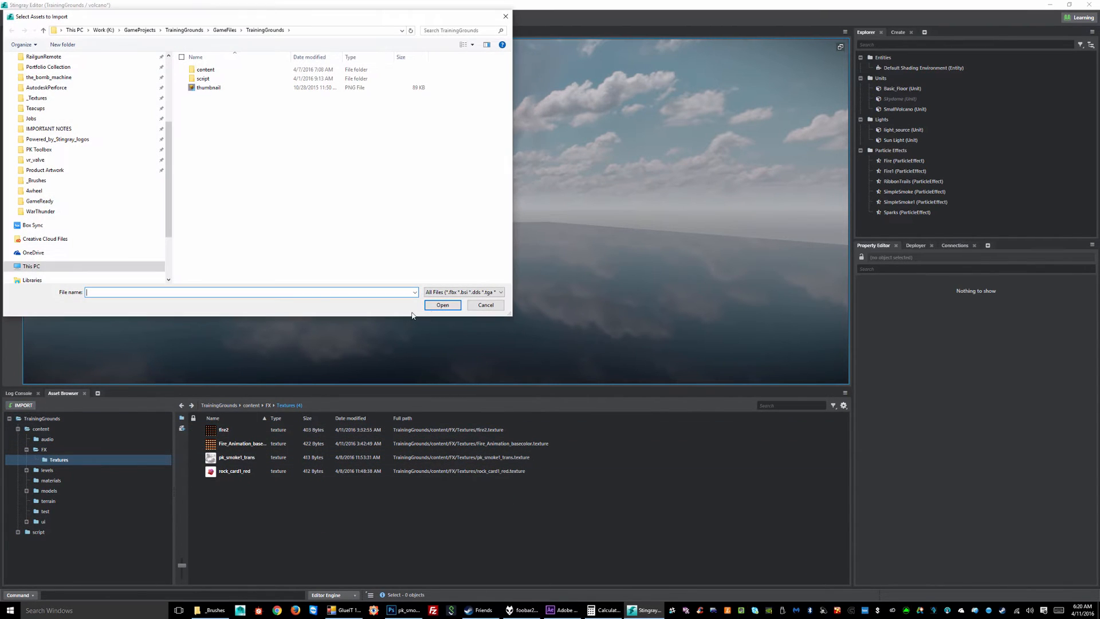
{"action": "left_click", "coordinate": [485, 305]}
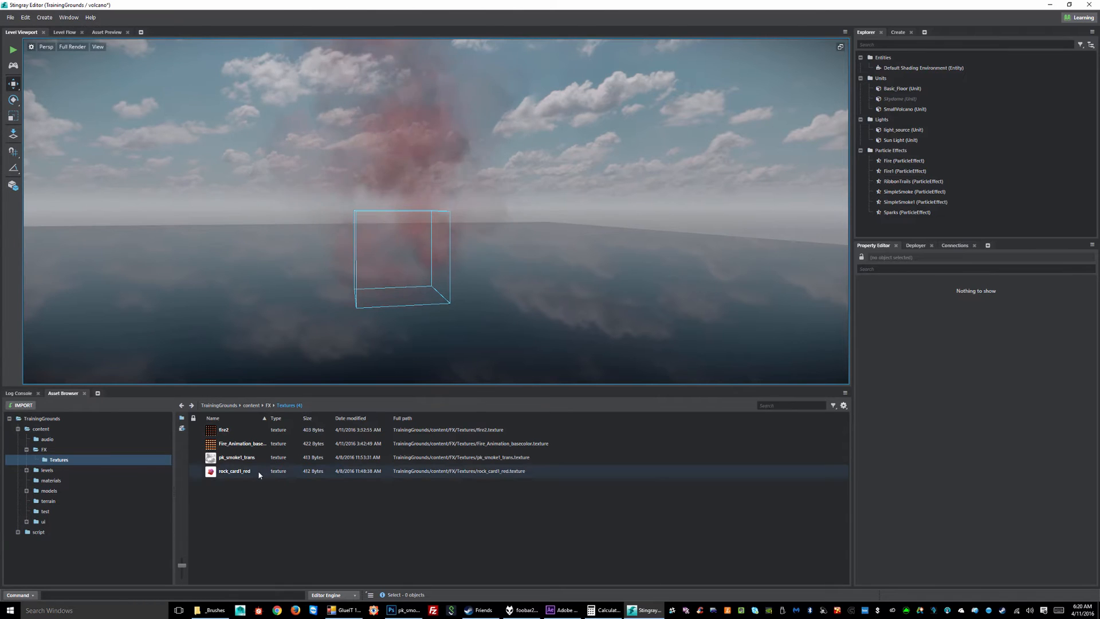
{"action": "left_click", "coordinate": [239, 457]}
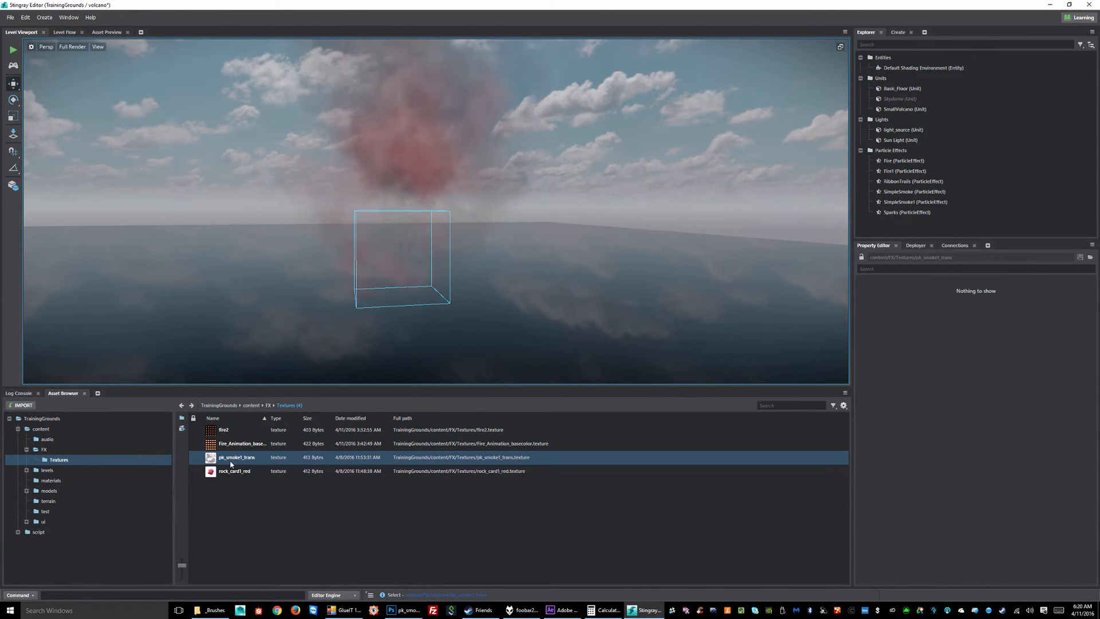
Create a new particle effect named SimpleSmoke_2 in the FX folder
{"action": "left_click", "coordinate": [269, 406]}
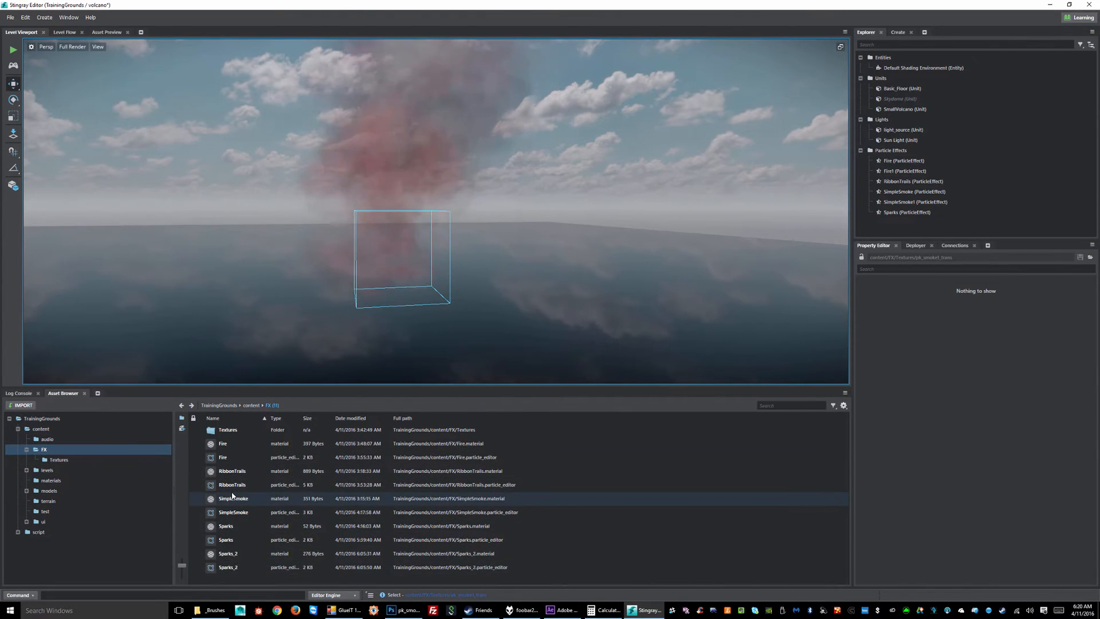
{"action": "left_click", "coordinate": [230, 512]}
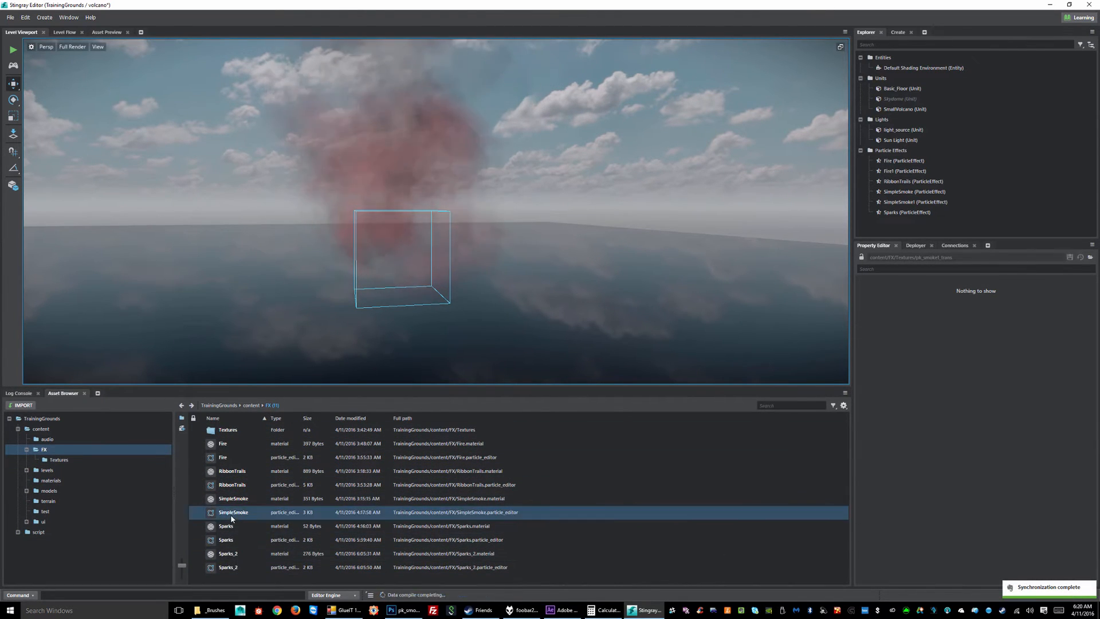
{"action": "left_click_drag", "start_coordinate": [454, 268], "coordinate": [455, 270]}
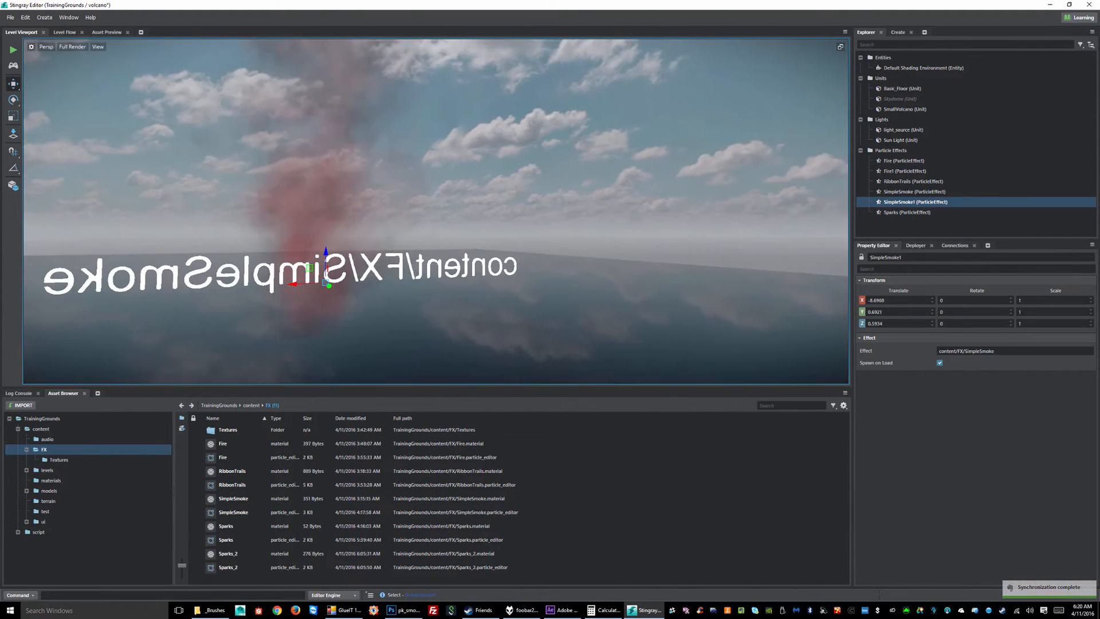
{"action": "right_click_drag", "start_coordinate": [455, 269], "coordinate": [379, 309]}
{"action": "key", "text": "d"}
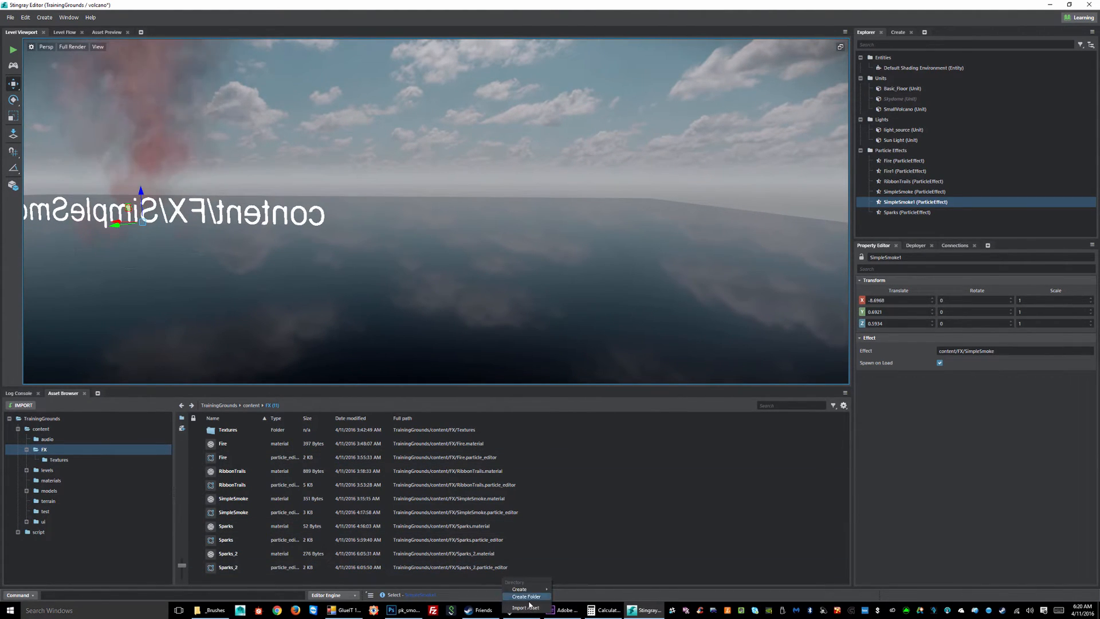
{"action": "mouse_move", "coordinate": [533, 591]}
{"action": "left_click", "coordinate": [585, 606]}
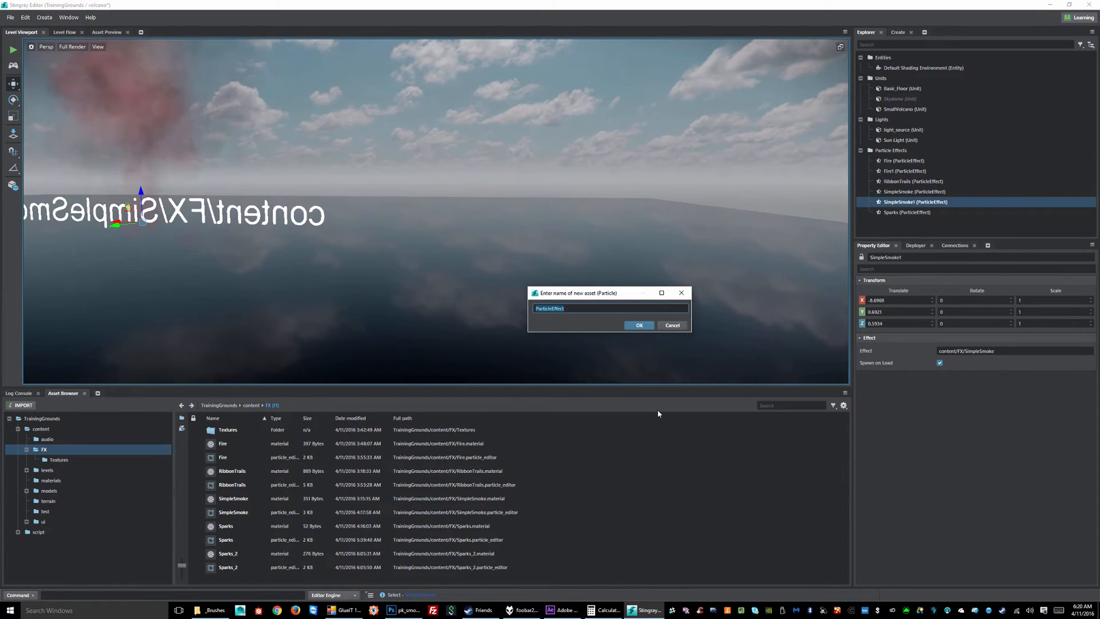
{"action": "type", "text": "Si"}
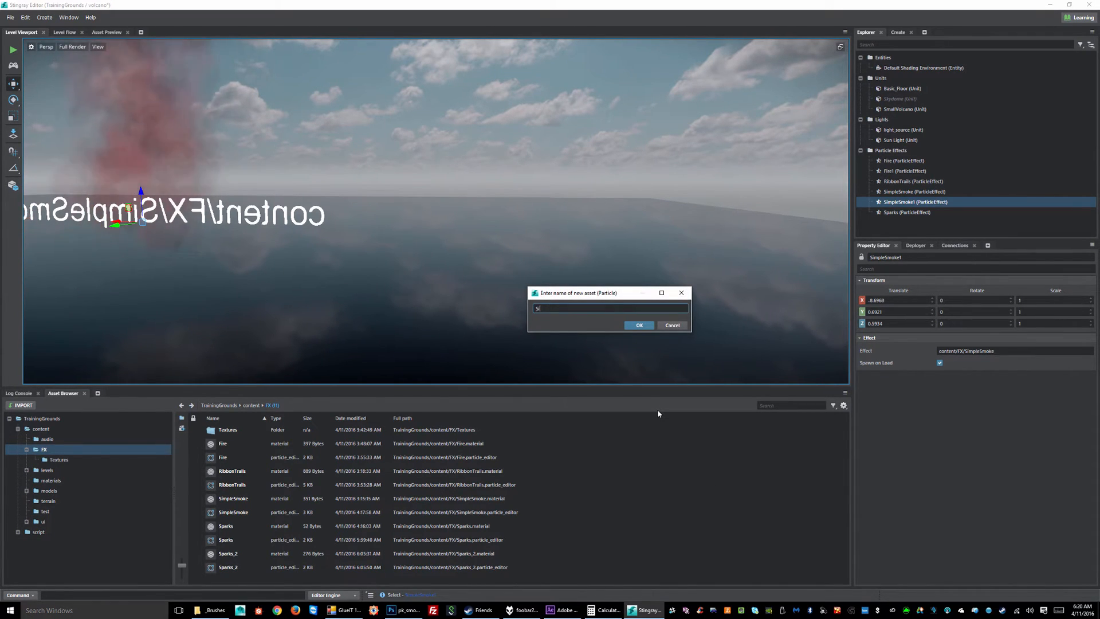
{"action": "type", "text": "mpleSmo"}
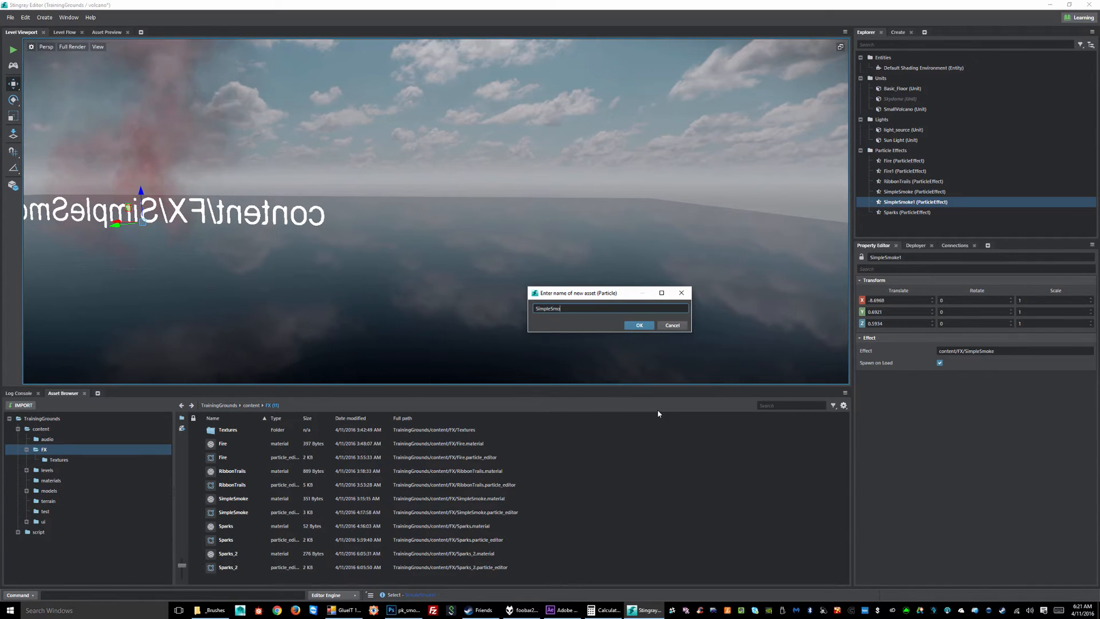
{"action": "type", "text": "ke_2"}
{"action": "key", "text": "Return"}
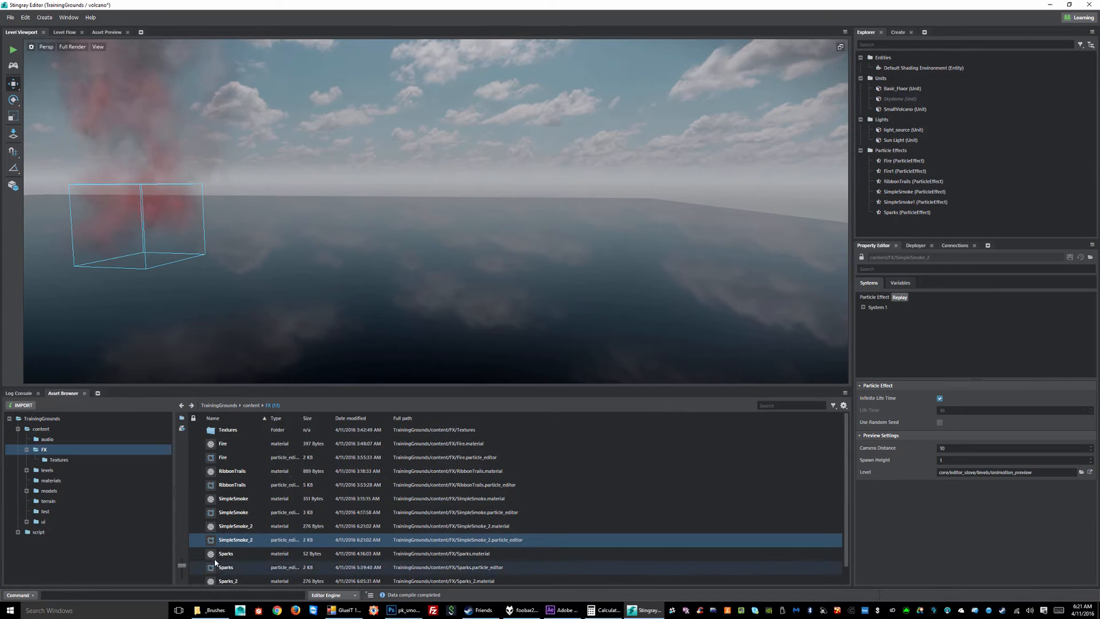
Place the SimpleSmoke_2 effect in the level beside the existing smoke plume and raise it to a height of about 0.63
{"action": "left_click_drag", "start_coordinate": [212, 539], "coordinate": [424, 231]}
{"action": "left_click_drag", "start_coordinate": [450, 279], "coordinate": [450, 280]}
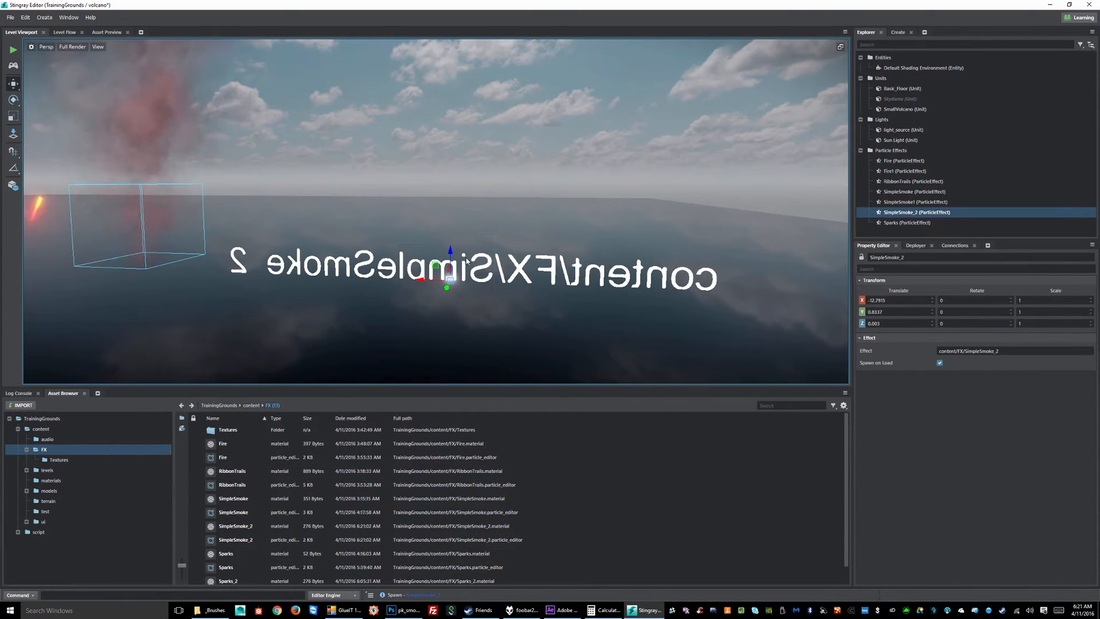
{"action": "left_click_drag", "start_coordinate": [454, 257], "coordinate": [462, 202]}
{"action": "left_click_drag", "start_coordinate": [286, 183], "coordinate": [307, 199], "text": "alt"}
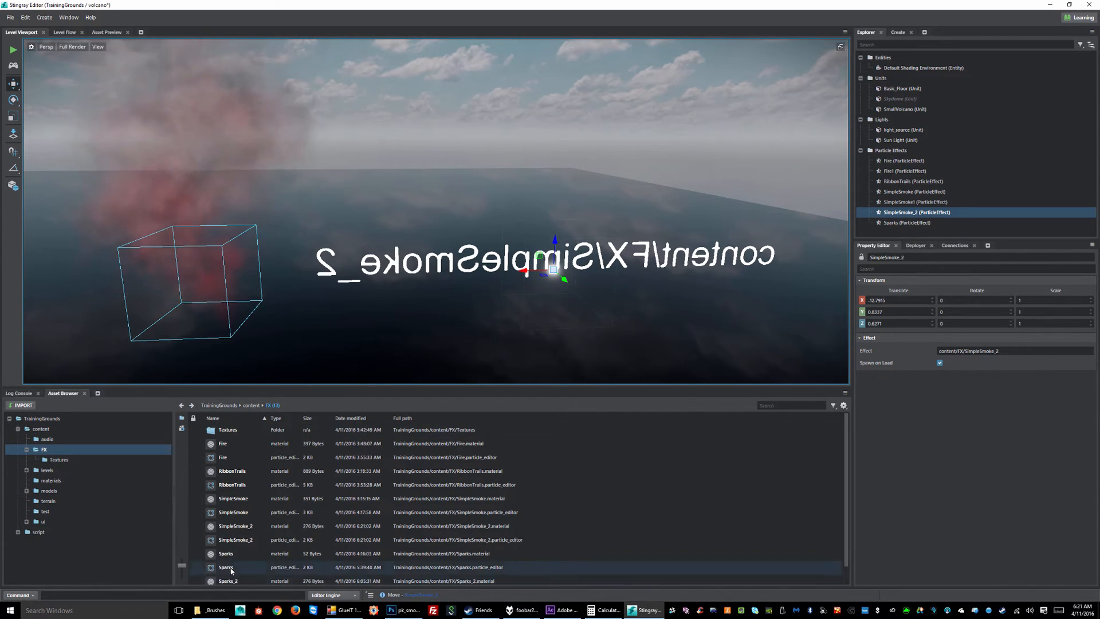
Add a Gravity acceleration component to System 1 of the SimpleSmoke_2 particle effect
{"action": "left_click", "coordinate": [700, 540]}
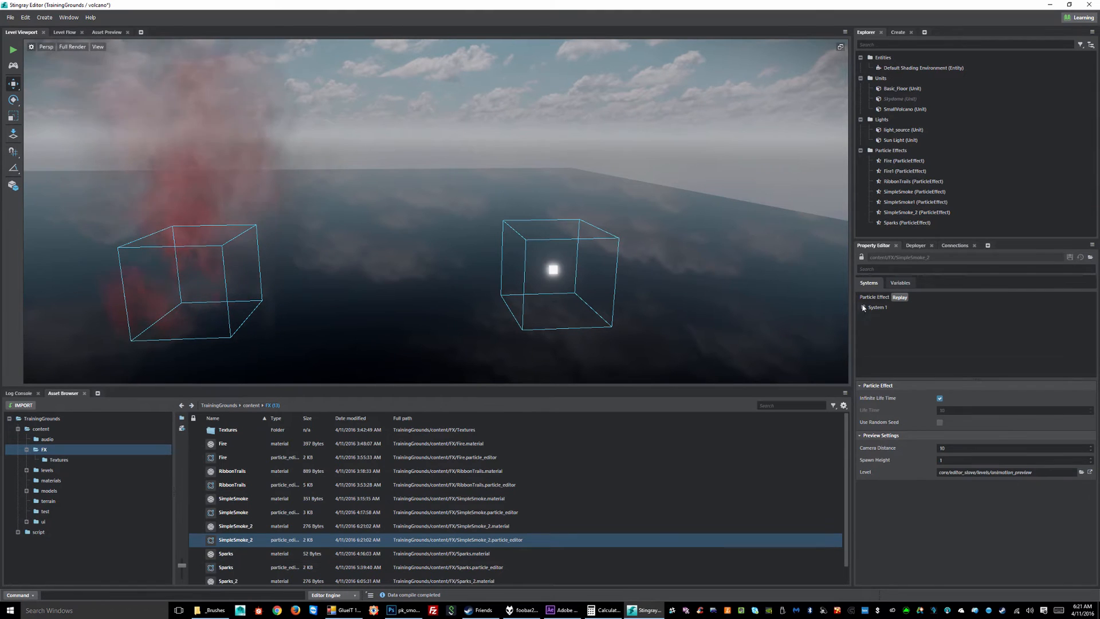
{"action": "left_click", "coordinate": [864, 308]}
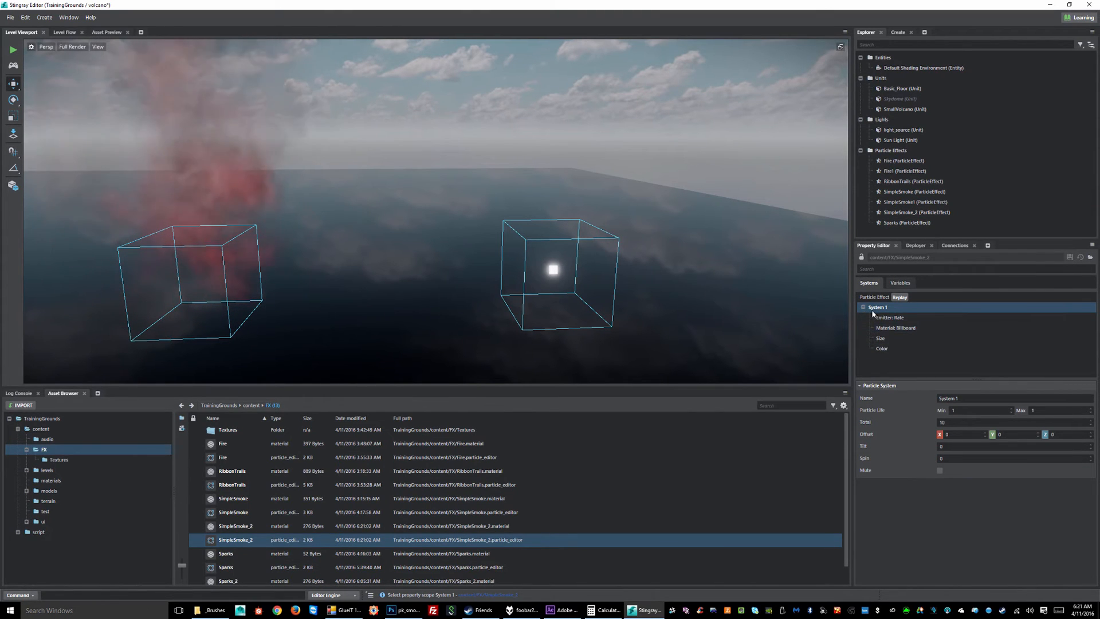
{"action": "right_click", "coordinate": [886, 309]}
{"action": "mouse_move", "coordinate": [903, 378]}
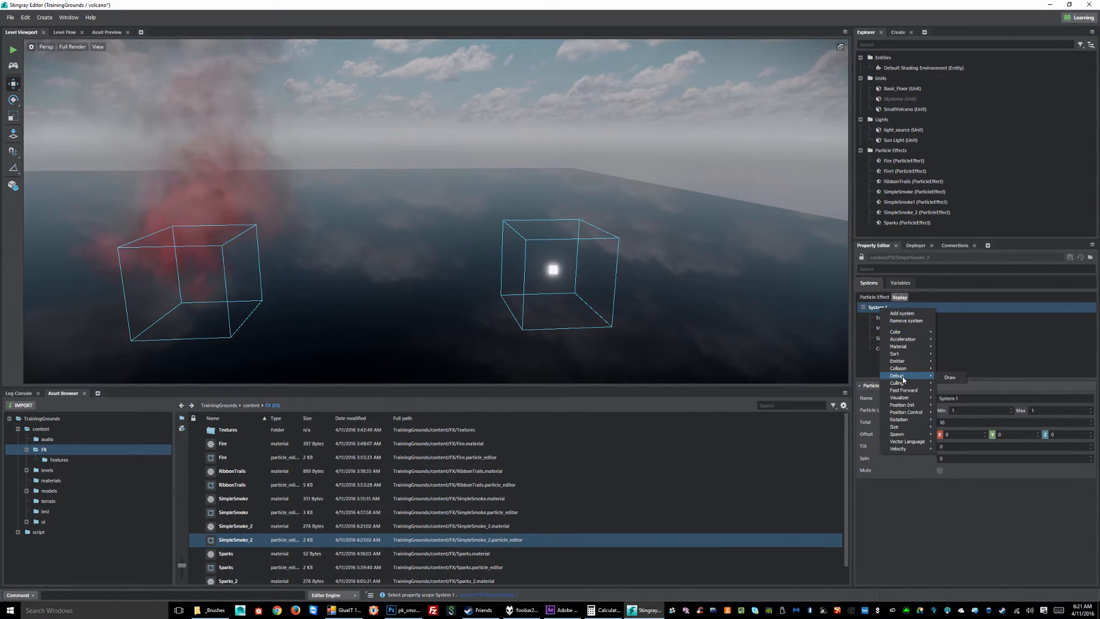
{"action": "mouse_move", "coordinate": [904, 341]}
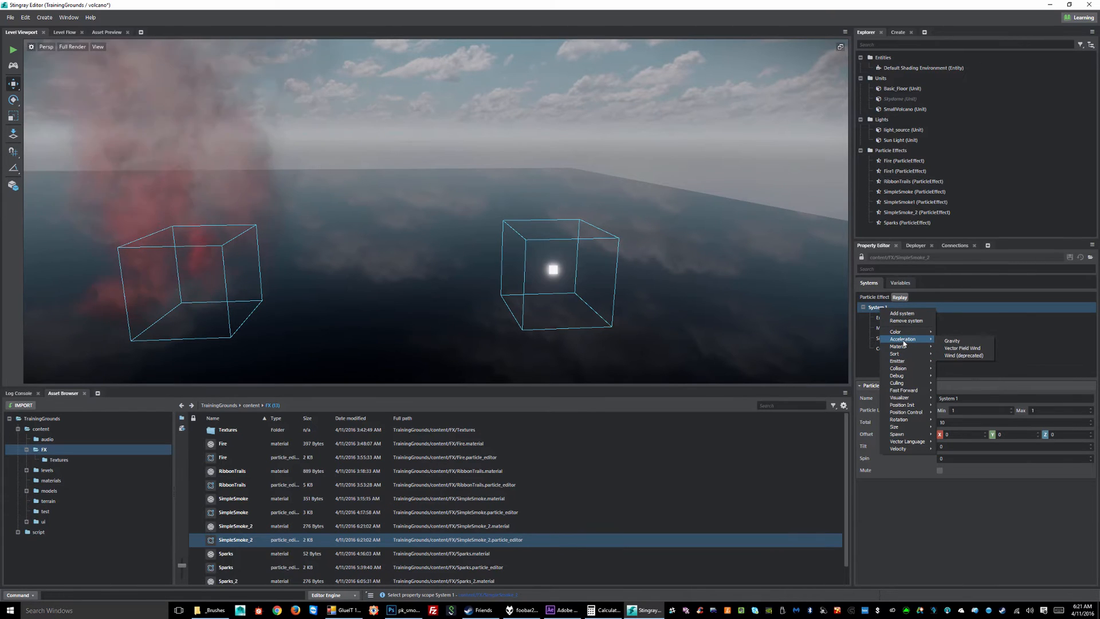
{"action": "left_click", "coordinate": [952, 341]}
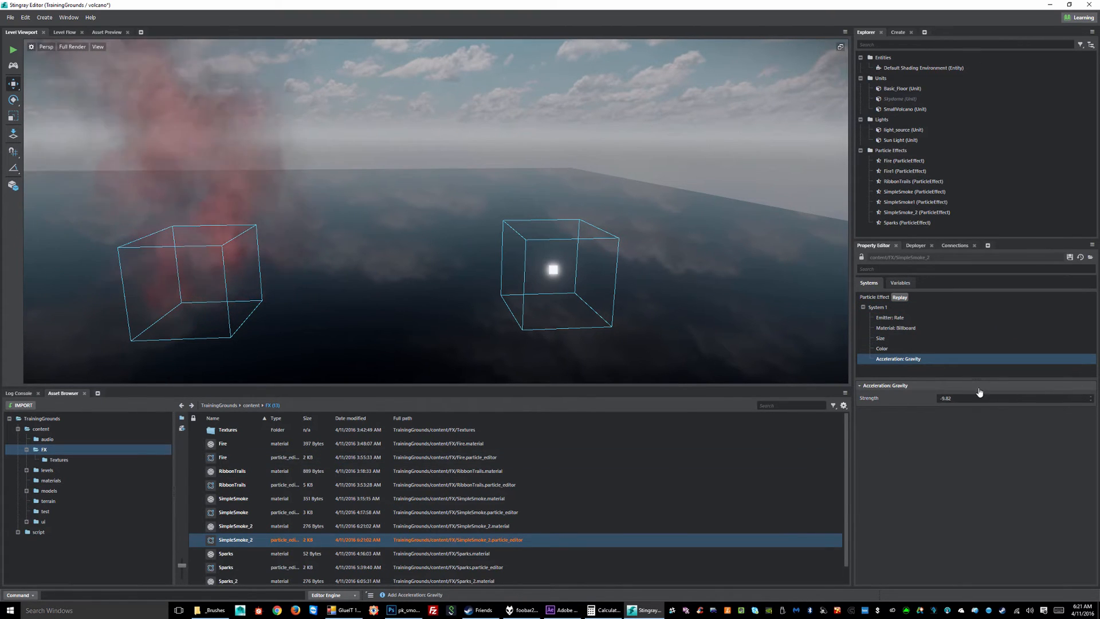
Set the gravity strength to 1, save the SimpleSmoke_2 effect, and check the particles in the level
{"action": "left_click", "coordinate": [980, 398]}
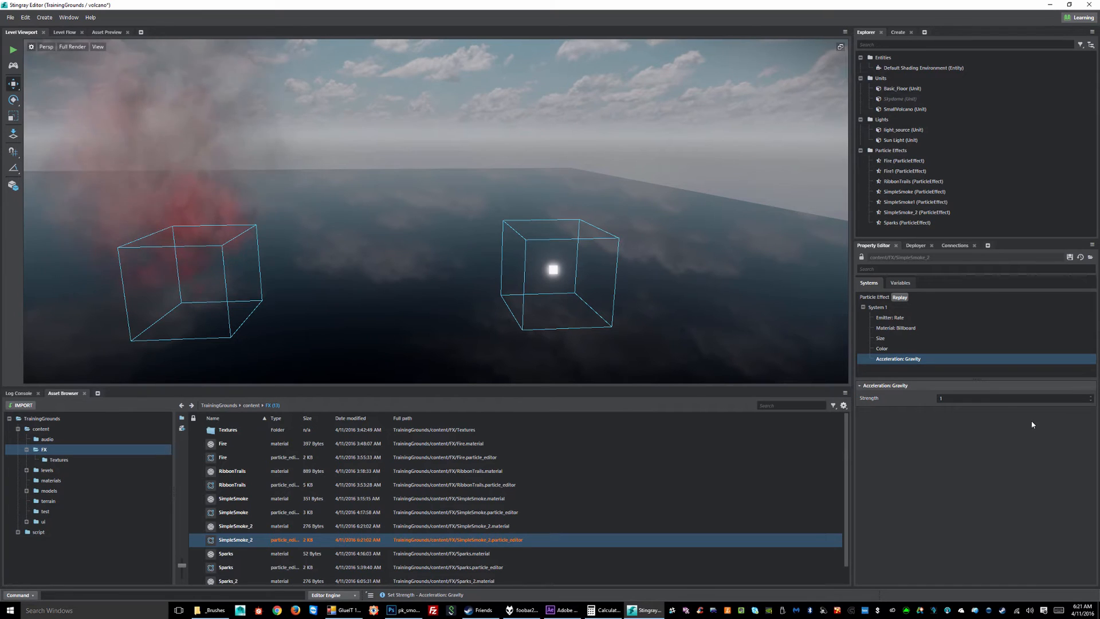
{"action": "left_click", "coordinate": [1070, 258]}
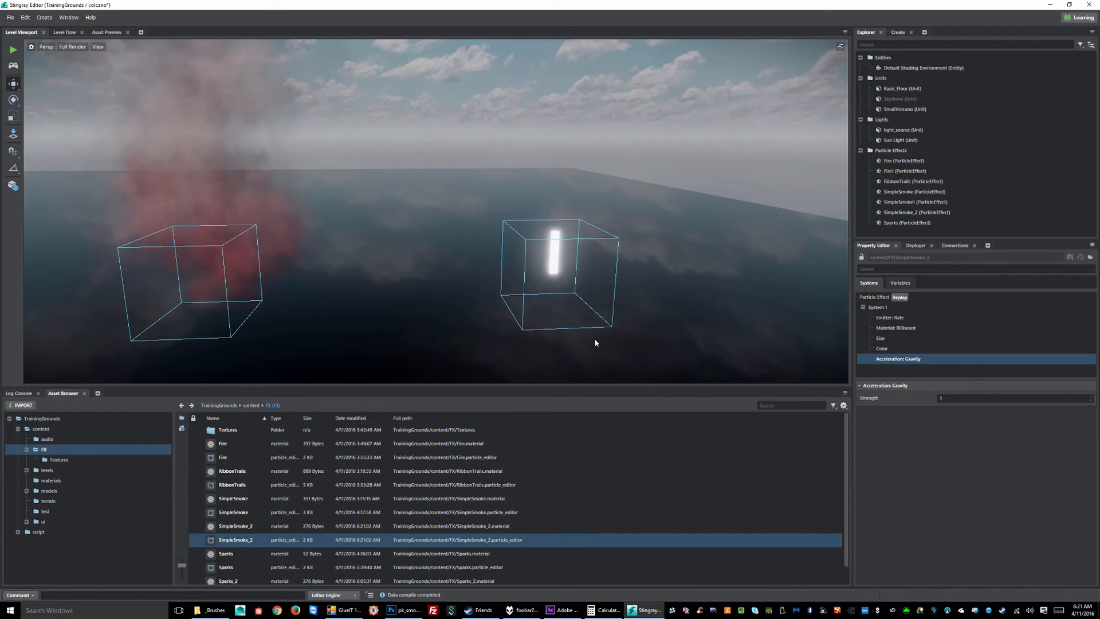
{"action": "left_click_drag", "start_coordinate": [625, 322], "coordinate": [561, 269], "text": "alt"}
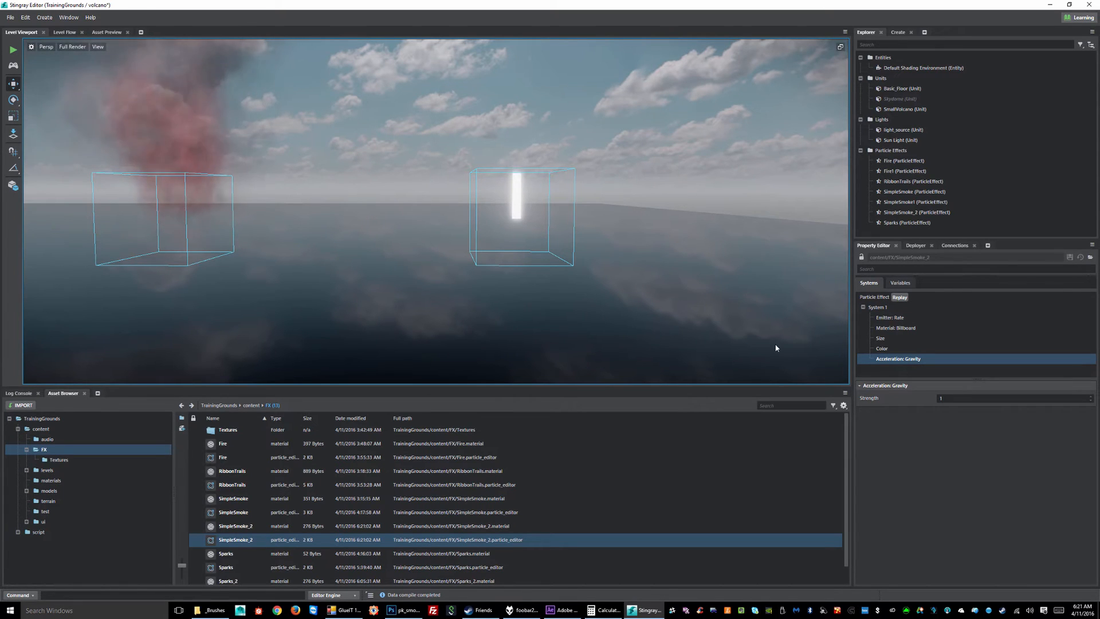
Assign the pk_smoke1_trans texture from the FX Textures folder as the diffuse map of SimpleSmoke_2's billboard material
{"action": "left_click", "coordinate": [911, 338]}
{"action": "left_click", "coordinate": [910, 327]}
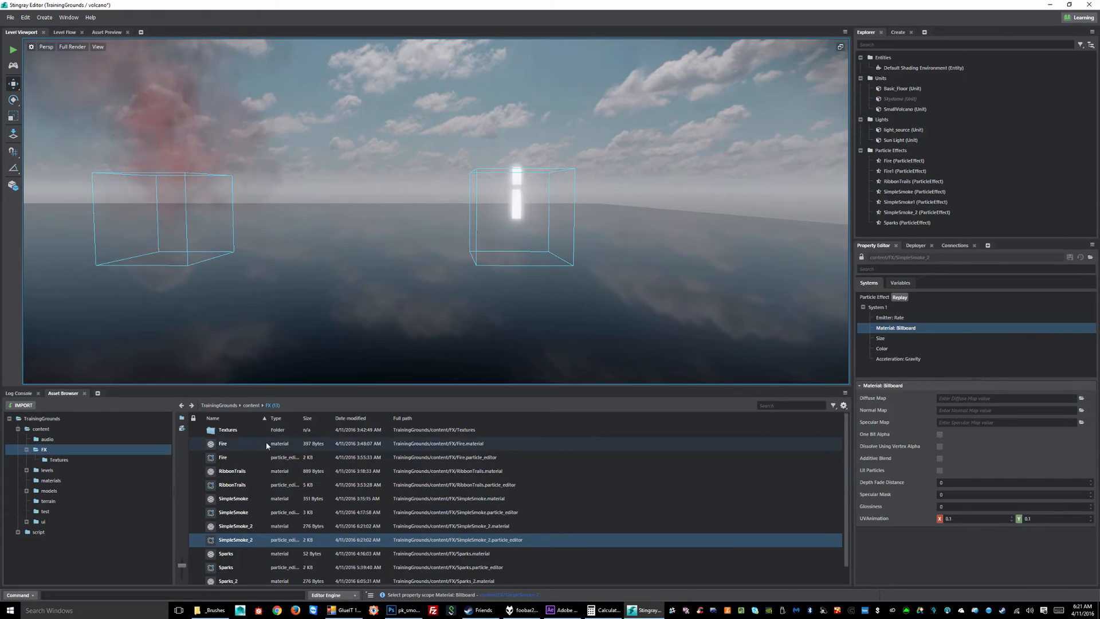
{"action": "double_click", "coordinate": [337, 430]}
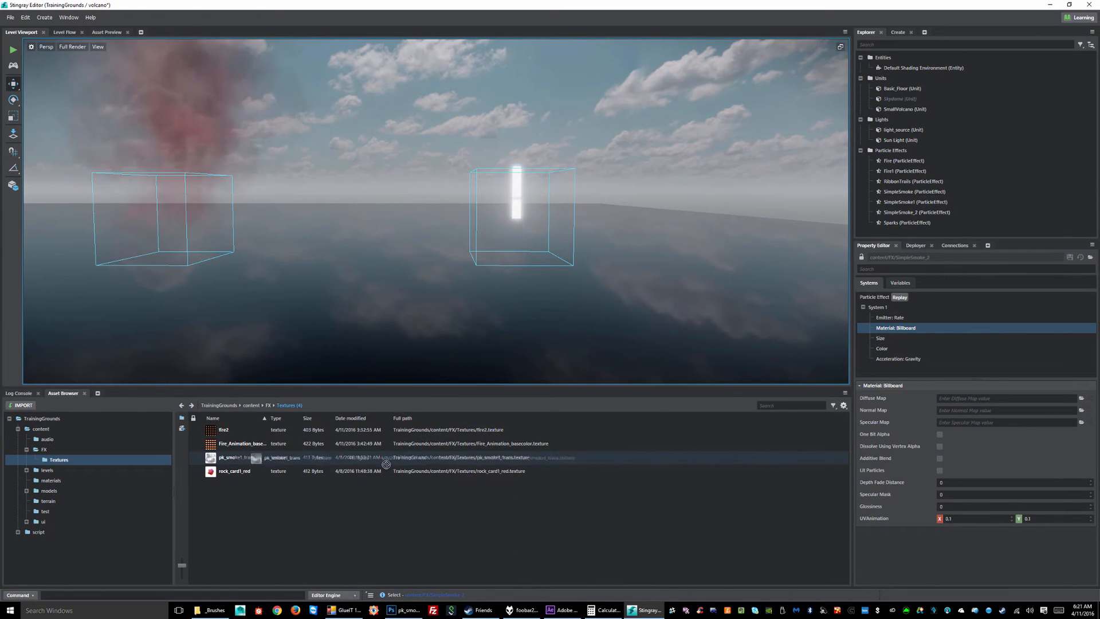
{"action": "left_click_drag", "start_coordinate": [386, 464], "coordinate": [975, 399]}
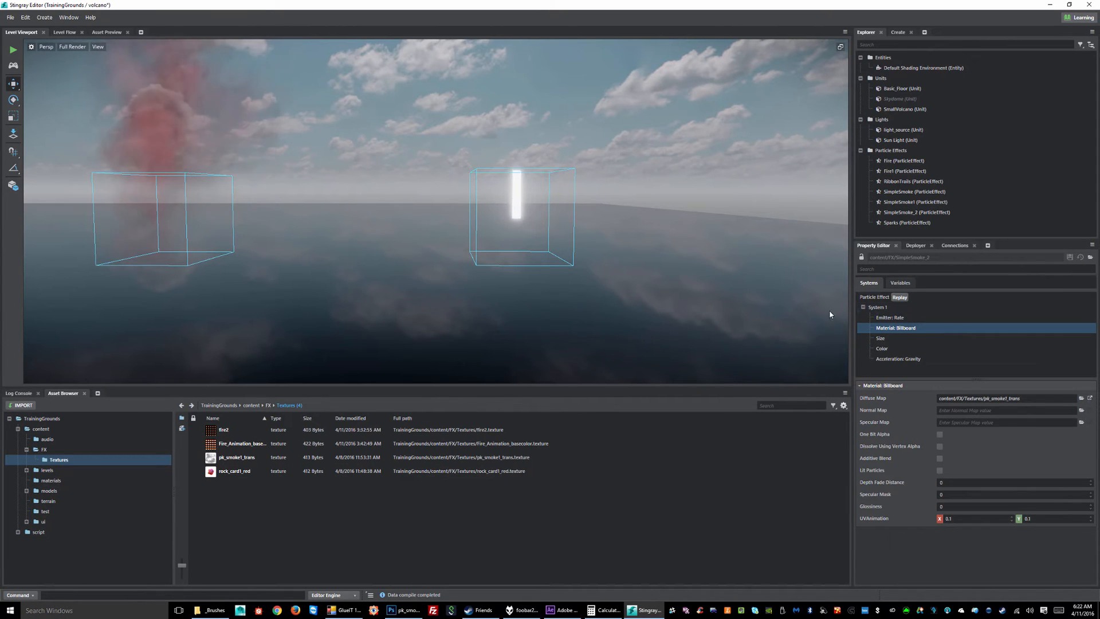
{"action": "left_click_drag", "start_coordinate": [437, 267], "coordinate": [472, 293], "text": "alt"}
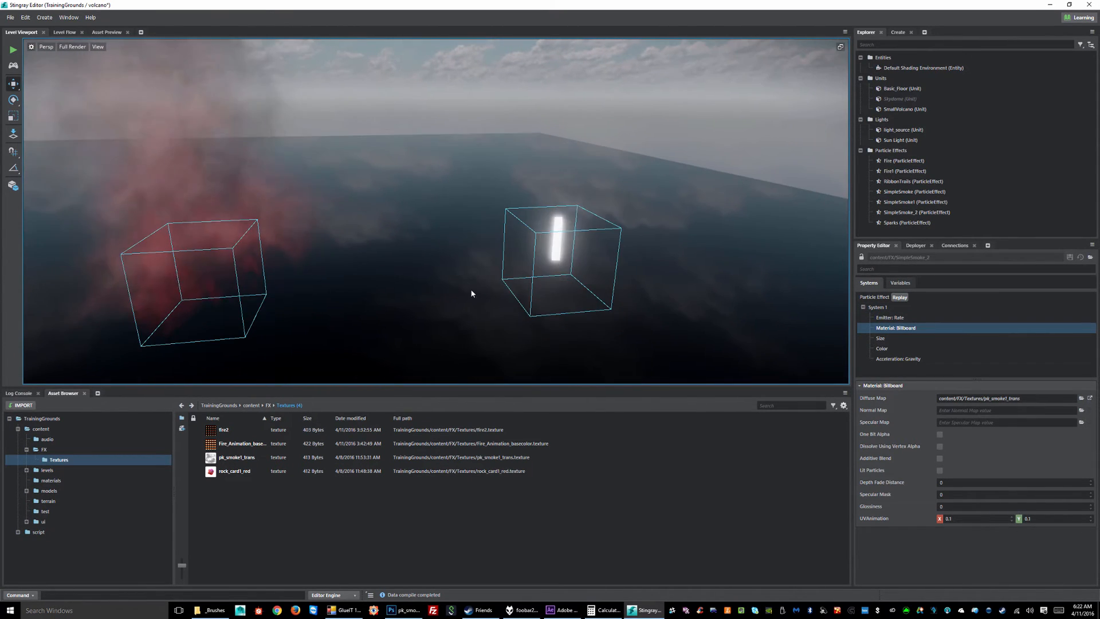
Set the SimpleSmoke_2 particles' initial size to 1 minimum and 1 maximum, save the effect, and check it in the level
{"action": "left_click", "coordinate": [269, 406]}
{"action": "left_click", "coordinate": [232, 540]}
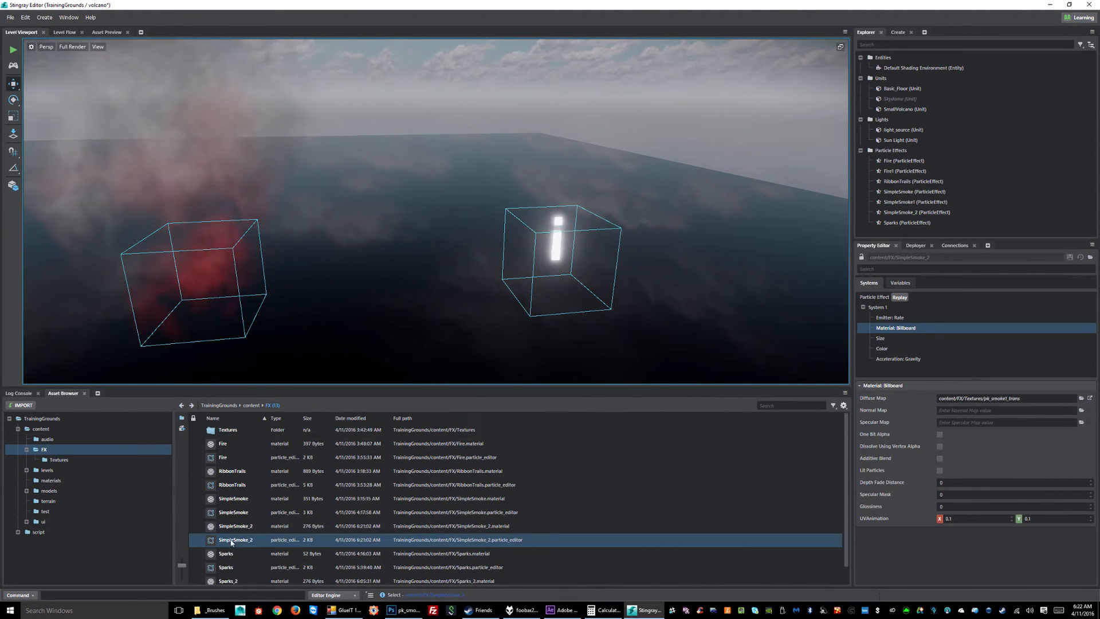
{"action": "left_click", "coordinate": [920, 317]}
{"action": "left_click", "coordinate": [909, 328]}
{"action": "left_click", "coordinate": [894, 338]}
{"action": "left_click", "coordinate": [883, 349]}
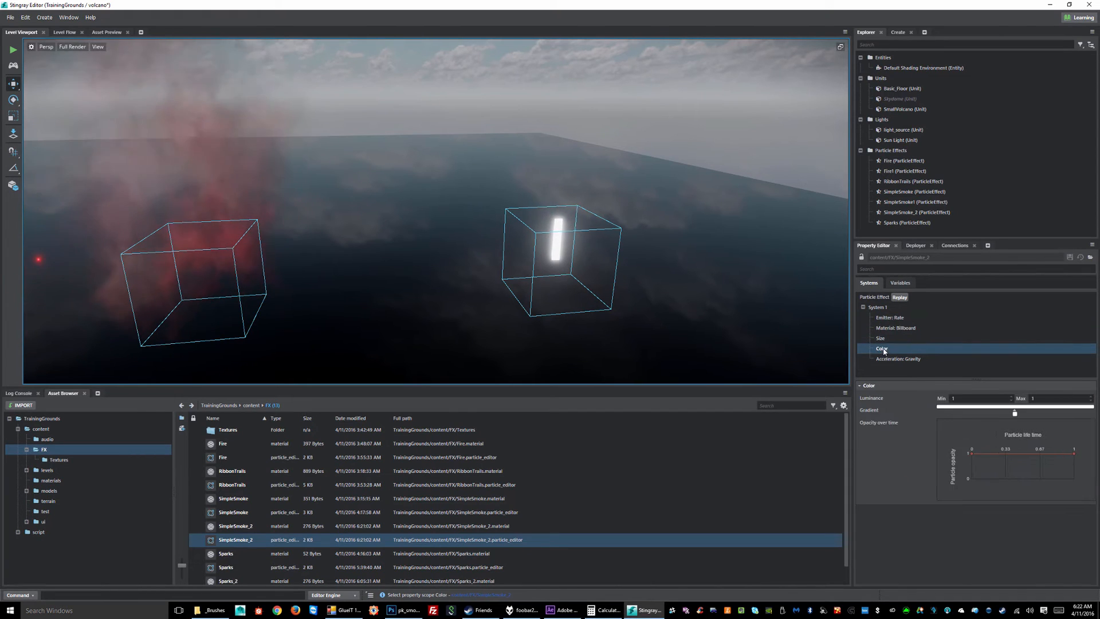
{"action": "left_click", "coordinate": [885, 359]}
{"action": "left_click", "coordinate": [882, 342]}
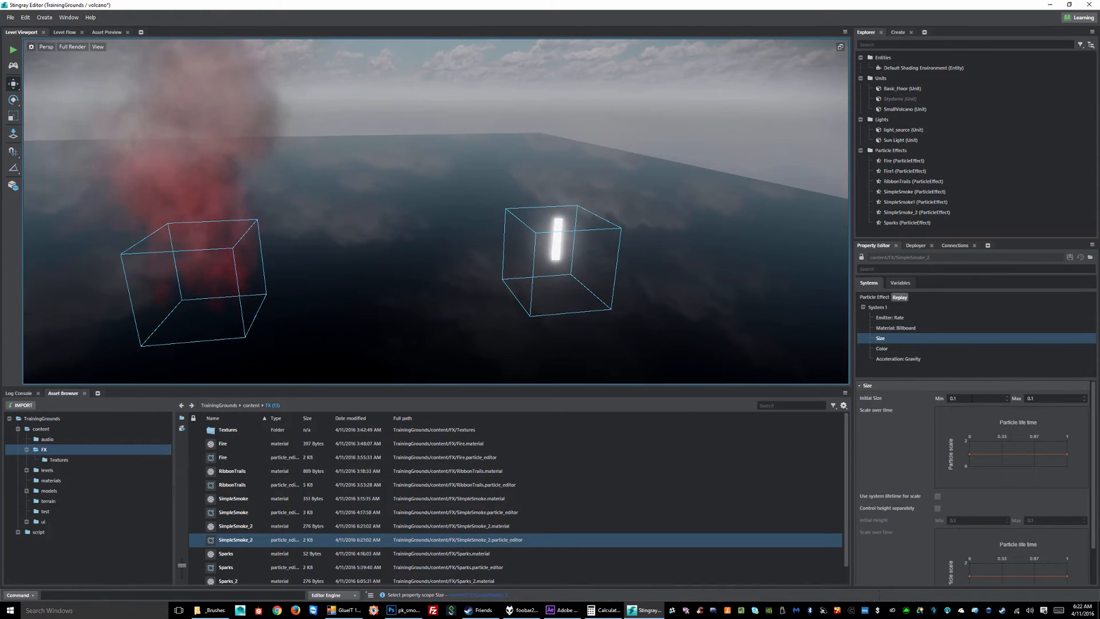
{"action": "type", "text": "1"}
{"action": "key", "text": "Tab"}
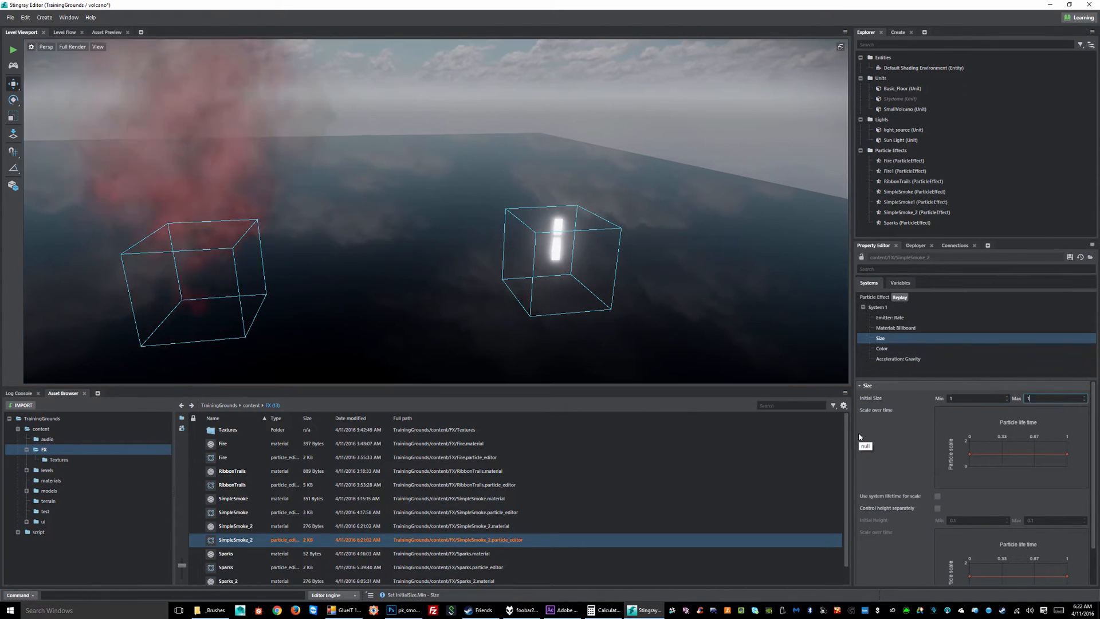
{"action": "type", "text": "1"}
{"action": "key", "text": "Tab"}
{"action": "left_click", "coordinate": [1067, 257]}
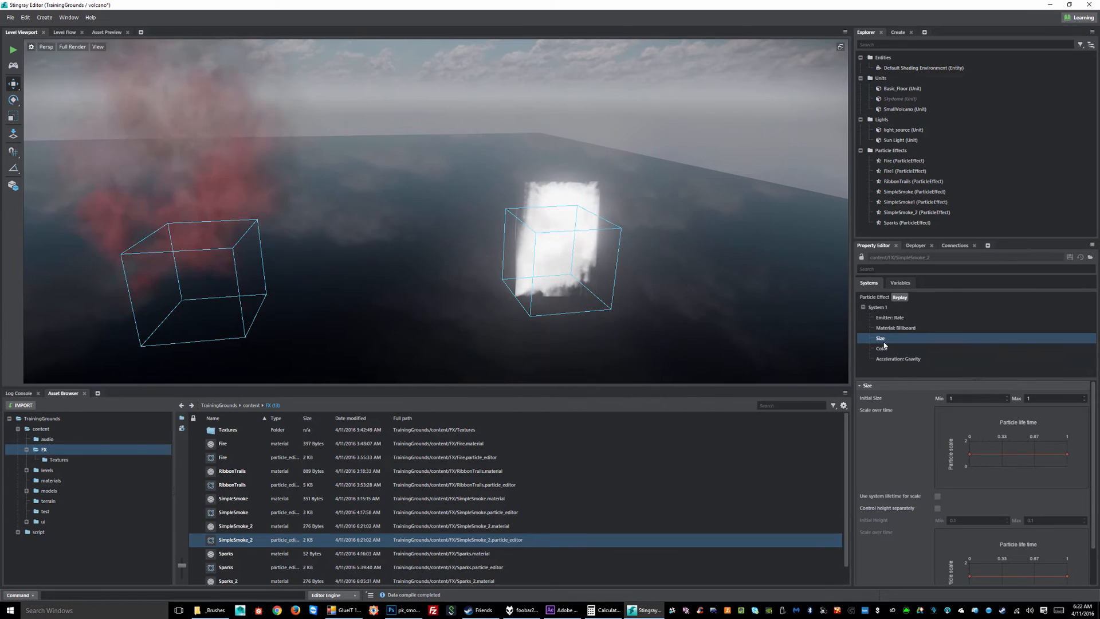
{"action": "left_click_drag", "start_coordinate": [655, 284], "coordinate": [604, 254], "text": "alt"}
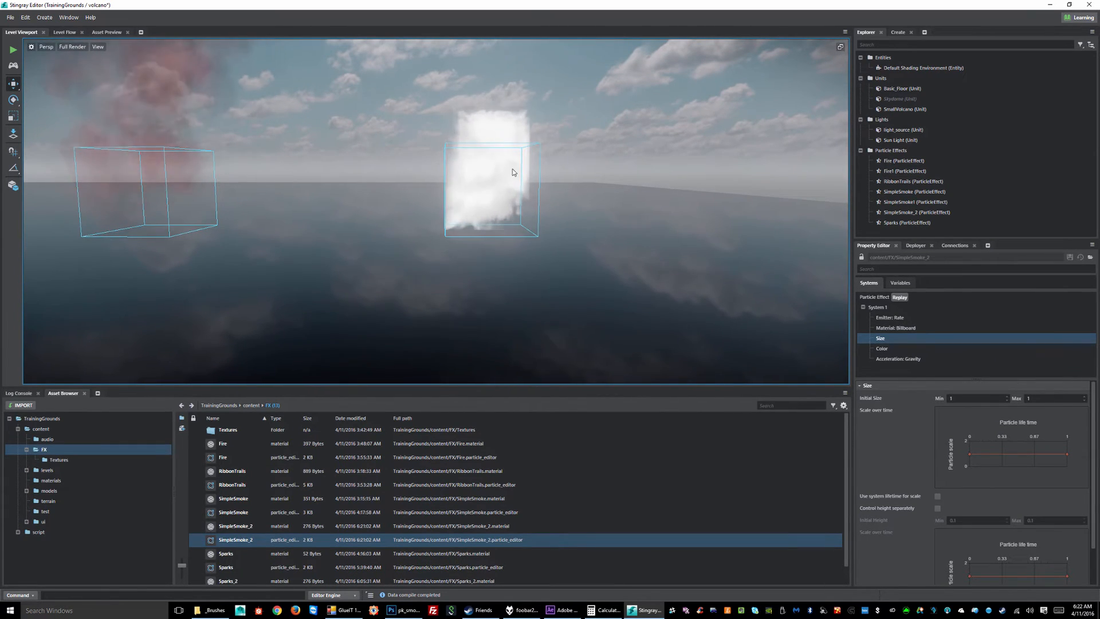
{"action": "left_click_drag", "start_coordinate": [512, 169], "coordinate": [532, 224], "text": "alt"}
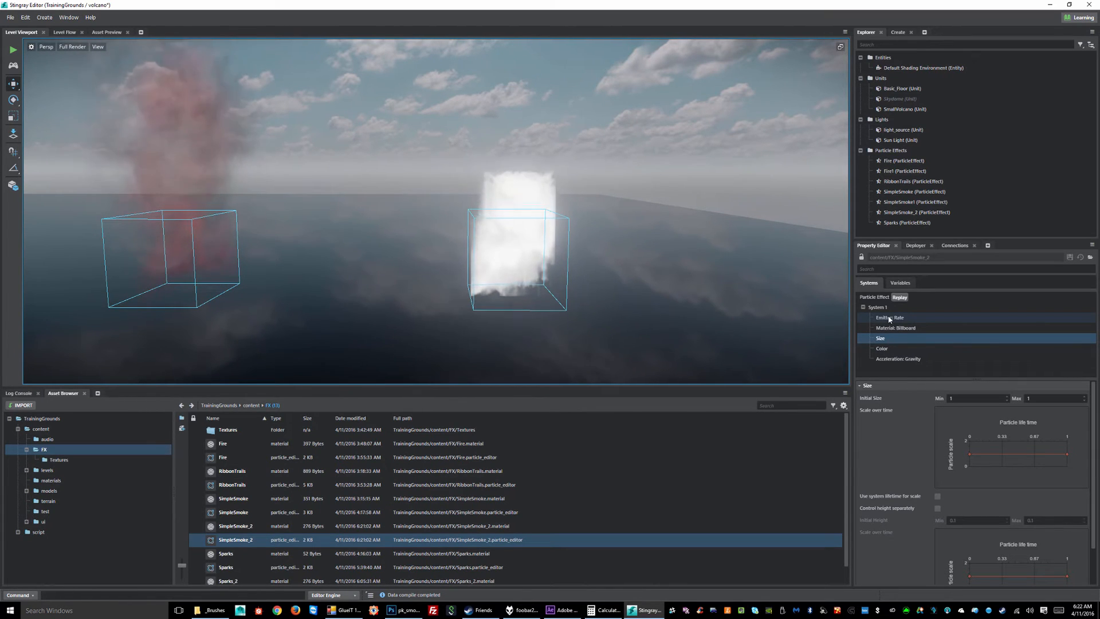
Set System 1's particle life to 2 minimum and 3 maximum with a total of 10, and save the effect
{"action": "left_click", "coordinate": [911, 317]}
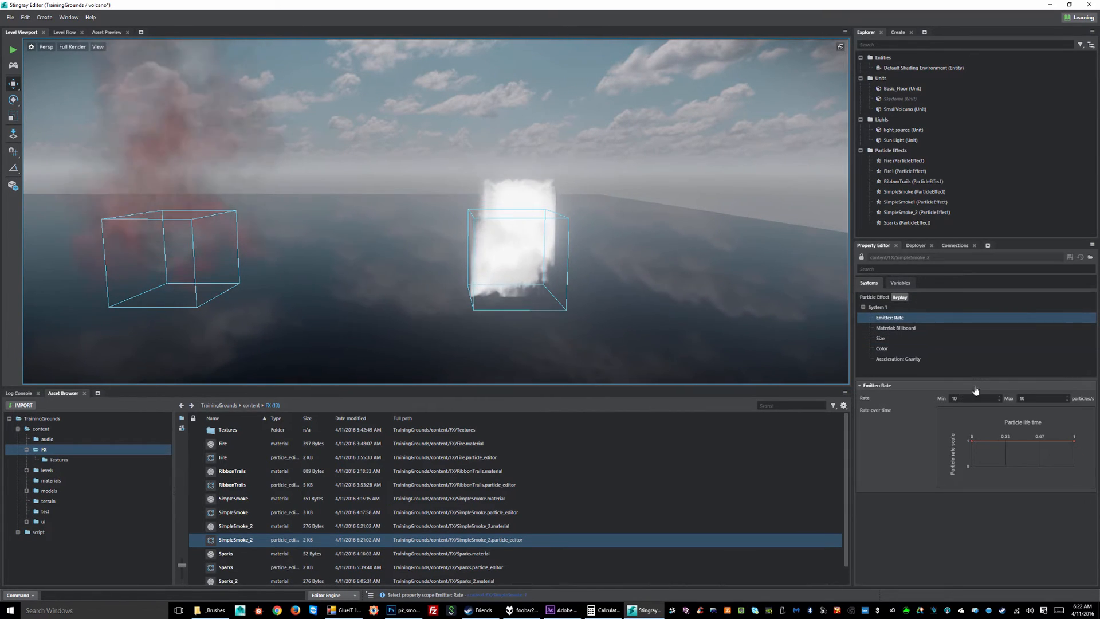
{"action": "left_click", "coordinate": [885, 307]}
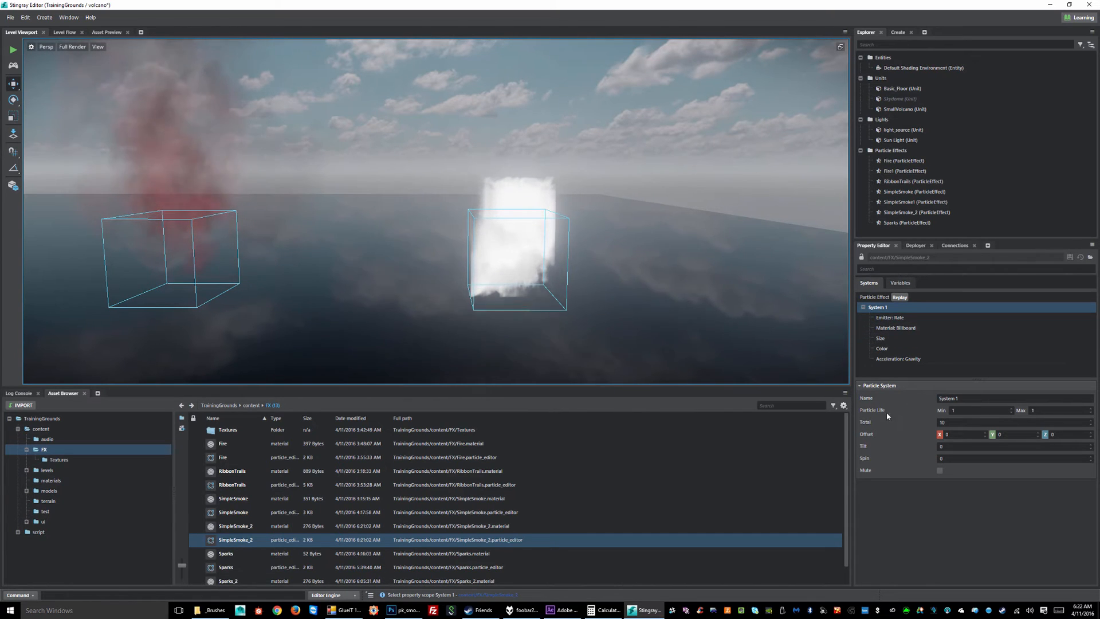
{"action": "left_click_drag", "start_coordinate": [964, 411], "coordinate": [934, 412]}
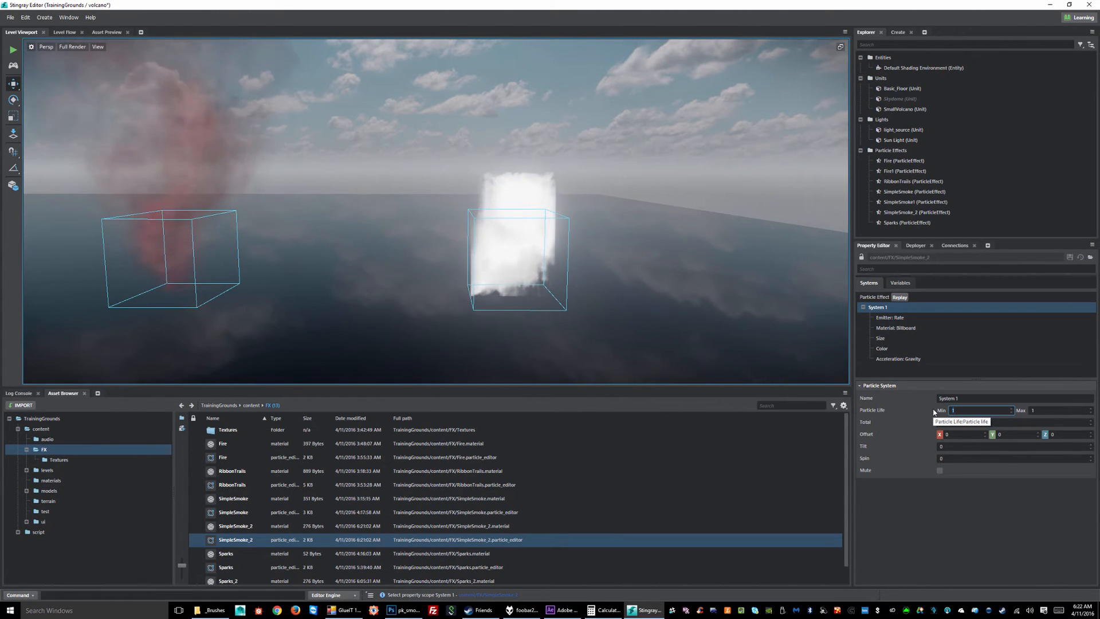
{"action": "type", "text": "2"}
{"action": "key", "text": "Tab"}
{"action": "type", "text": "3"}
{"action": "key", "text": "Tab"}
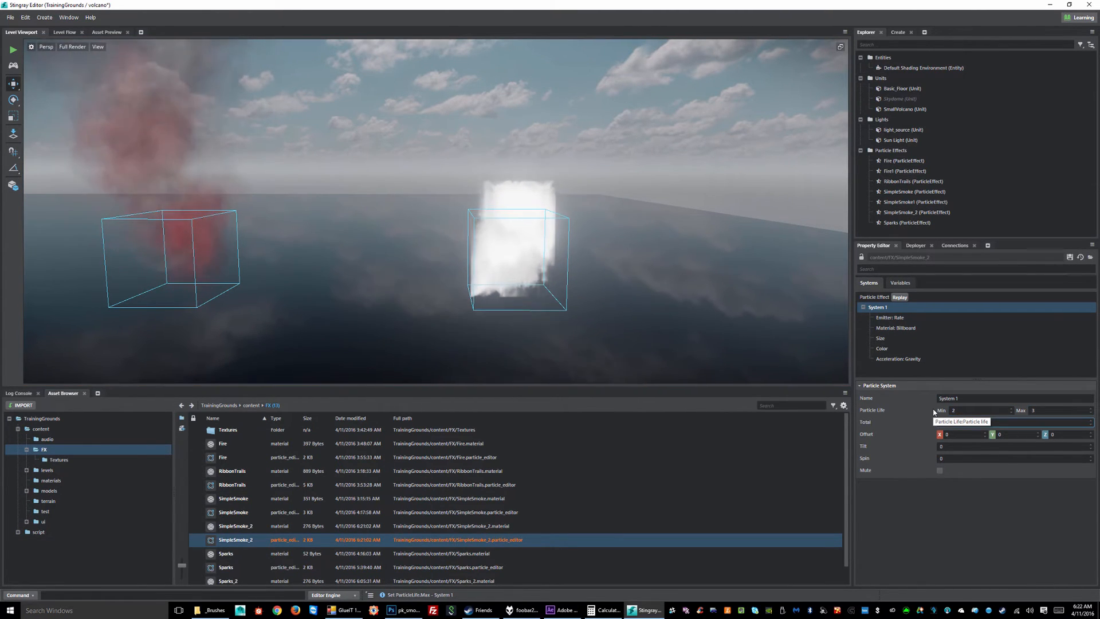
{"action": "type", "text": "10"}
{"action": "left_click", "coordinate": [1068, 258]}
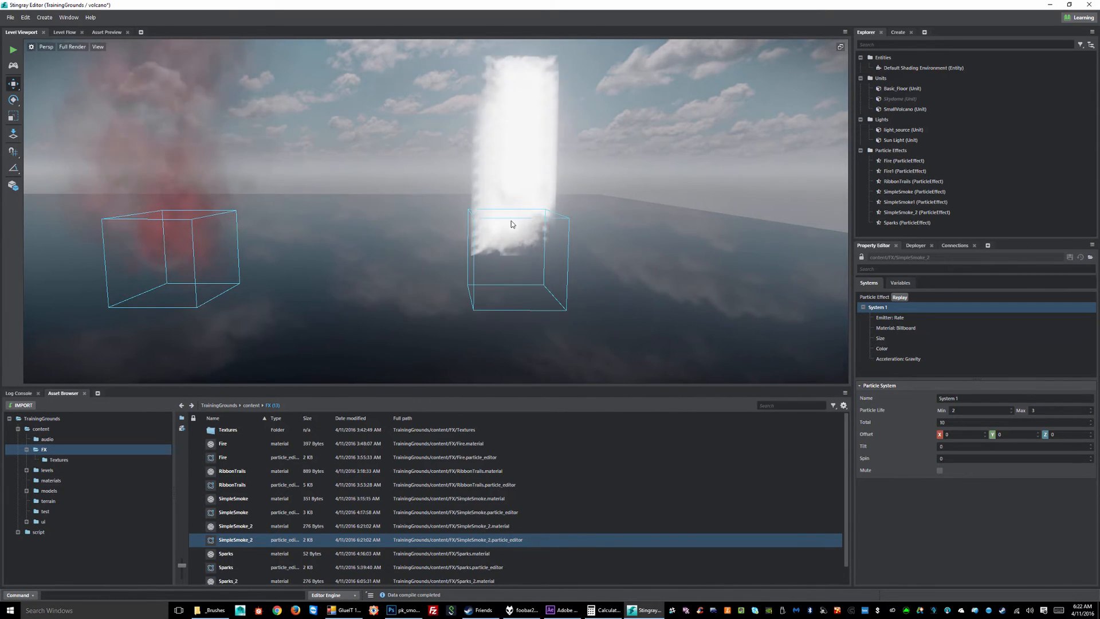
Set the emitter rate to 1 minimum and 3 maximum particles per second, and save the effect
{"action": "left_click", "coordinate": [889, 320]}
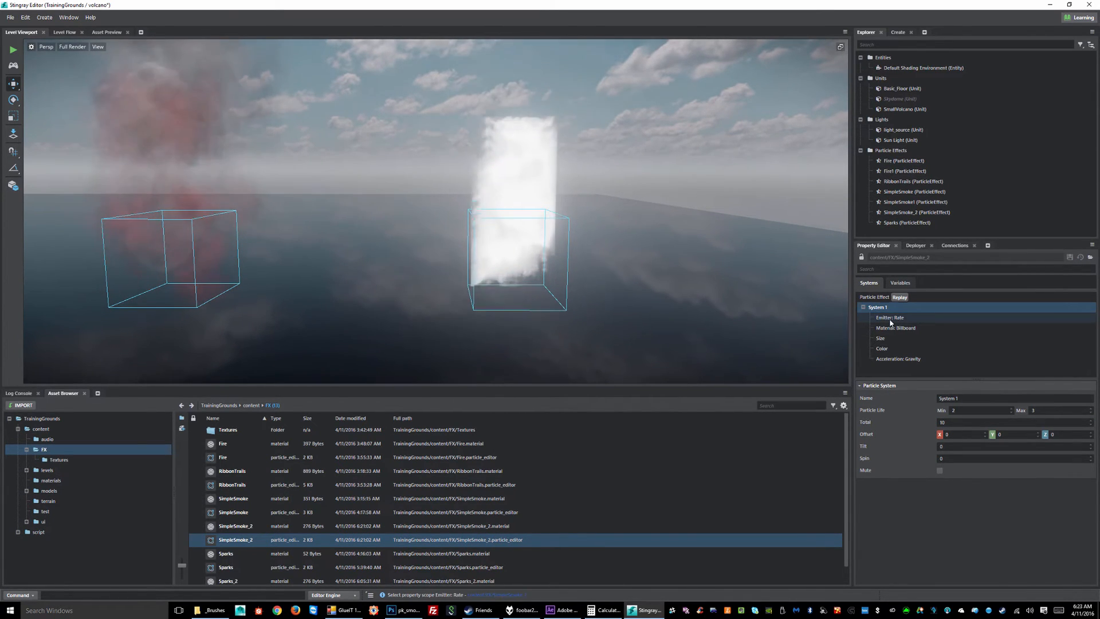
{"action": "left_click", "coordinate": [891, 321]}
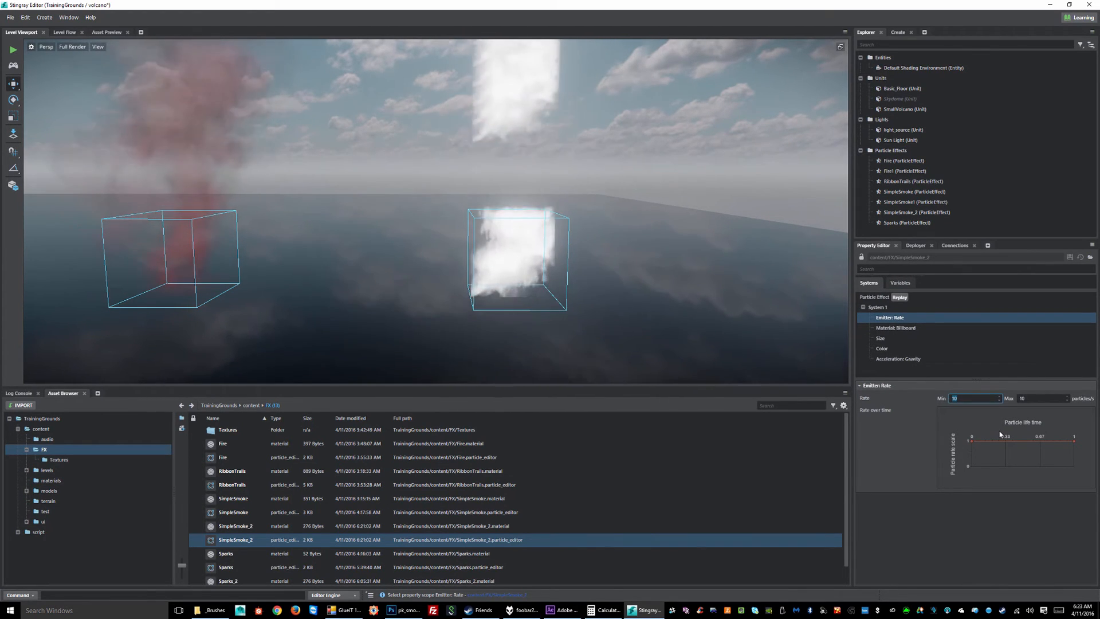
{"action": "type", "text": "1"}
{"action": "key", "text": "Tab"}
{"action": "type", "text": "3"}
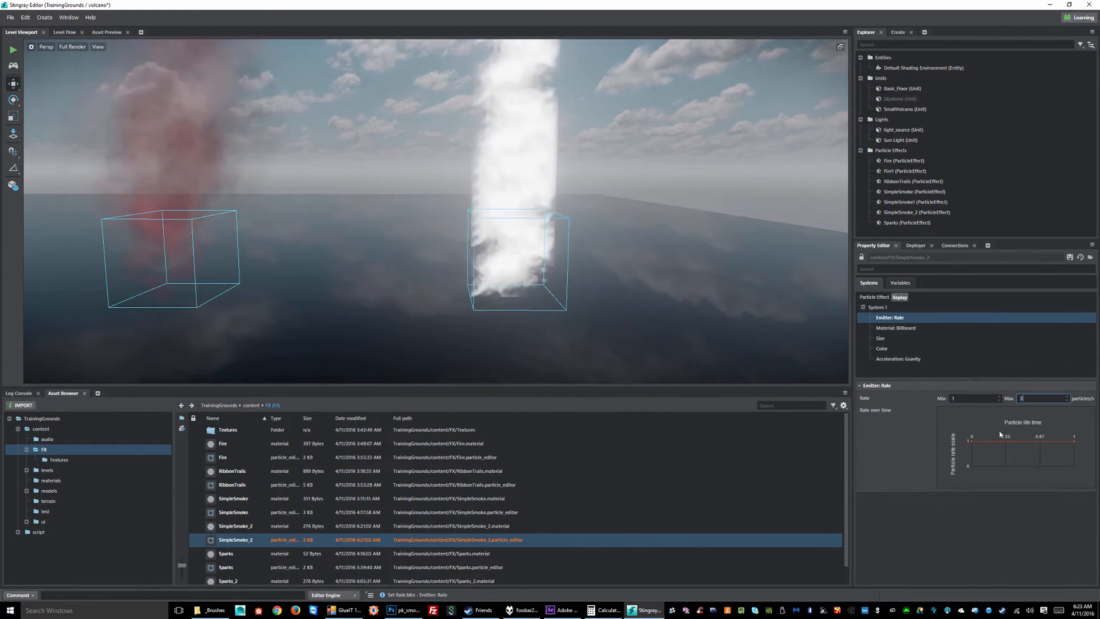
{"action": "key", "text": "Return"}
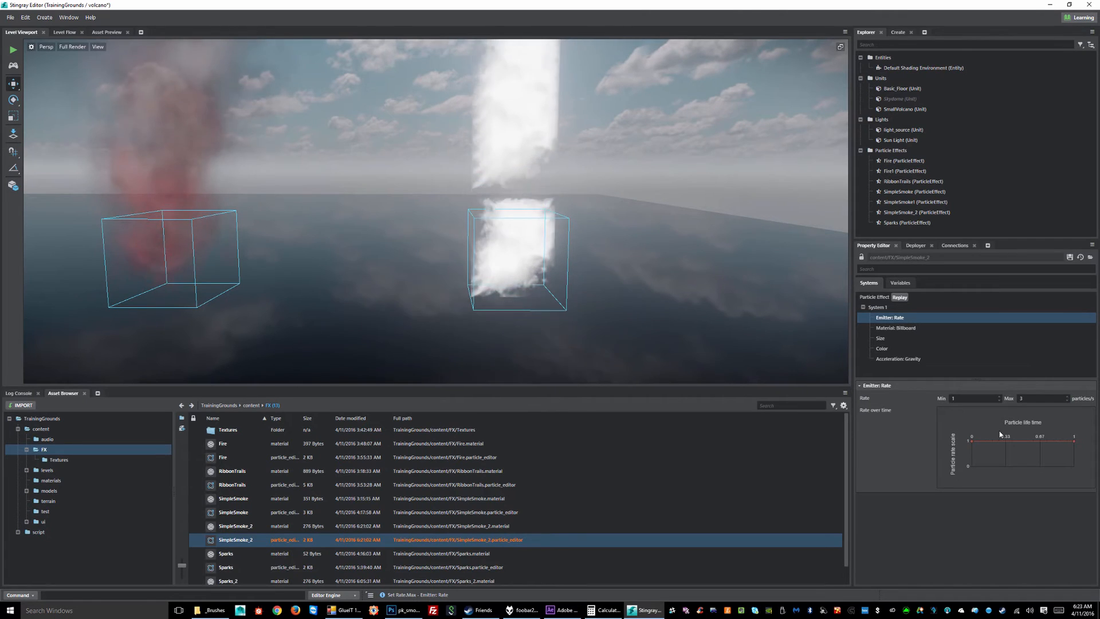
{"action": "left_click", "coordinate": [1070, 258]}
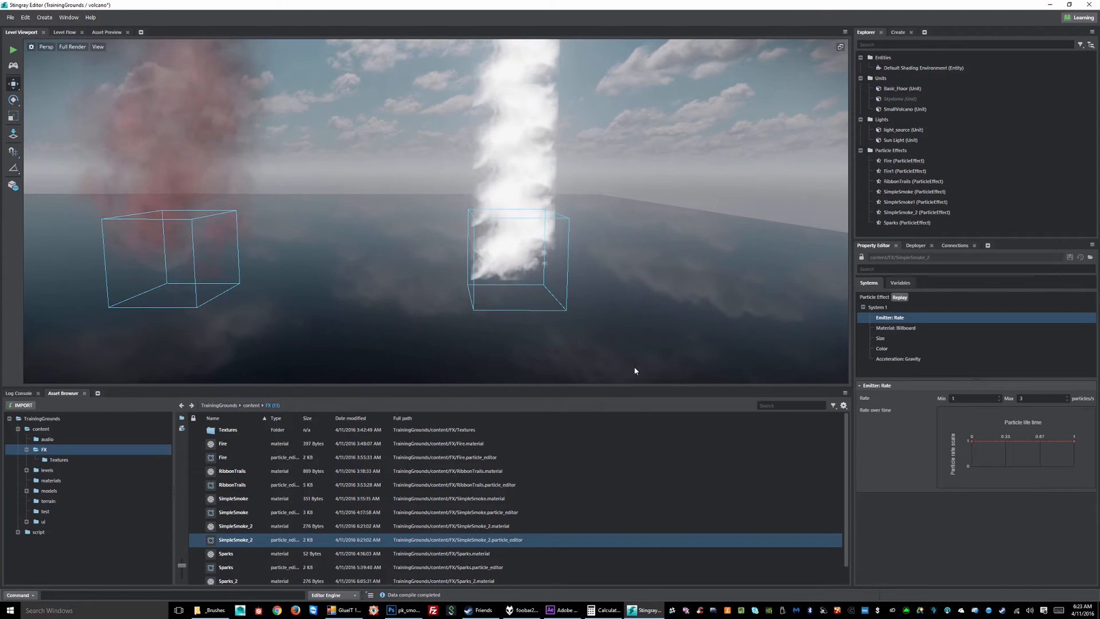
Set the emitter rate to 3 minimum and 5 maximum particles per second, and save the effect
{"action": "left_click_drag", "start_coordinate": [966, 398], "coordinate": [875, 406]}
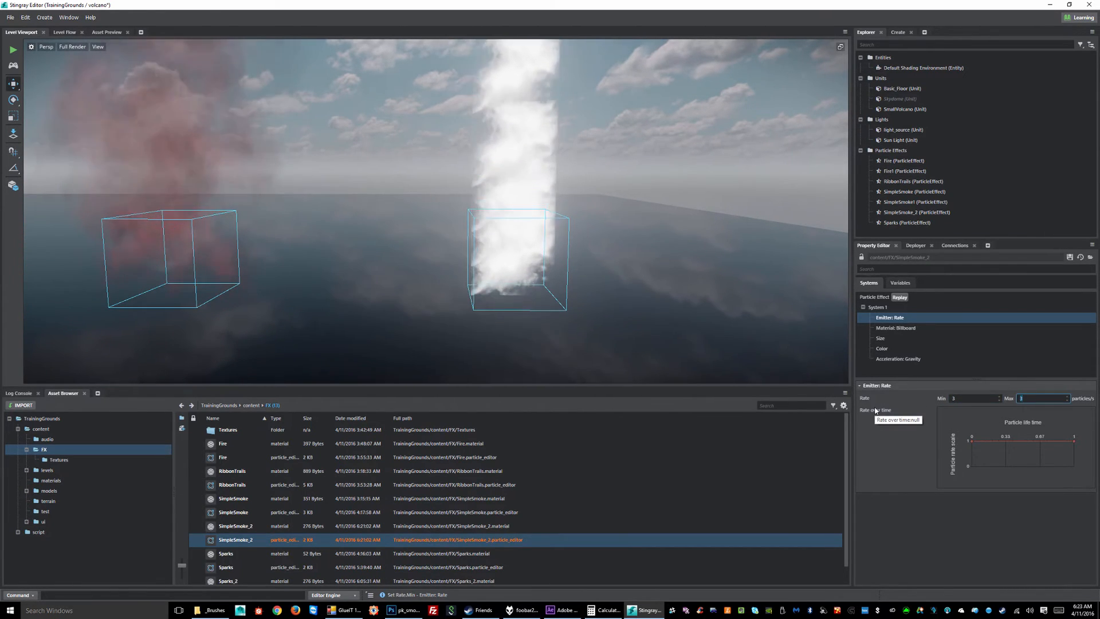
{"action": "left_click", "coordinate": [1069, 256]}
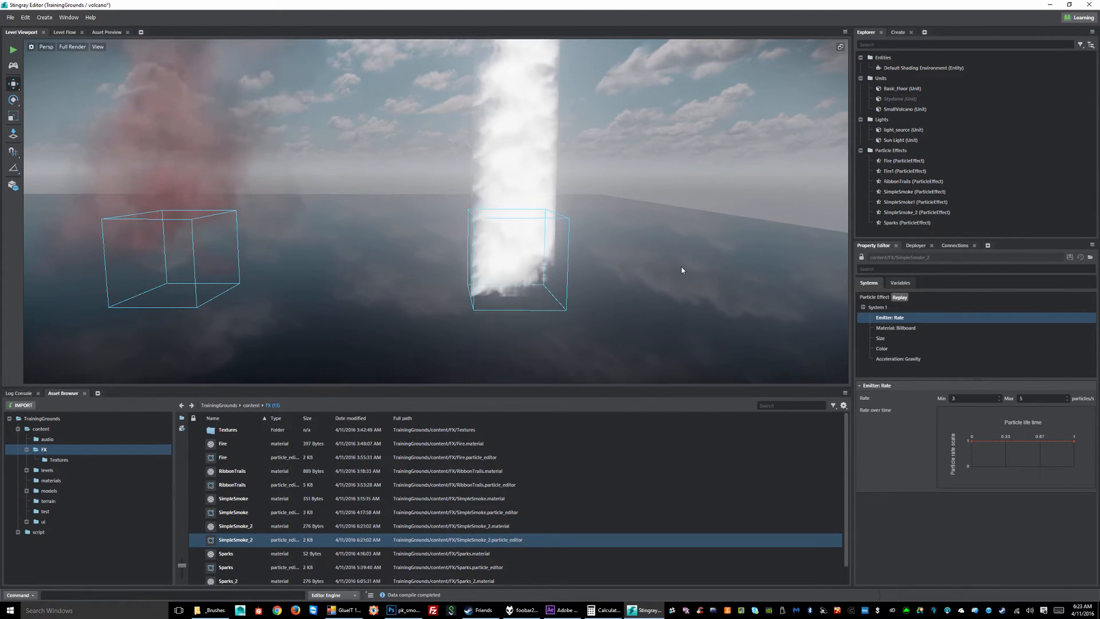
Add a Box position initialiser to System 1 of SimpleSmoke_2 and save the effect
{"action": "left_click", "coordinate": [879, 308]}
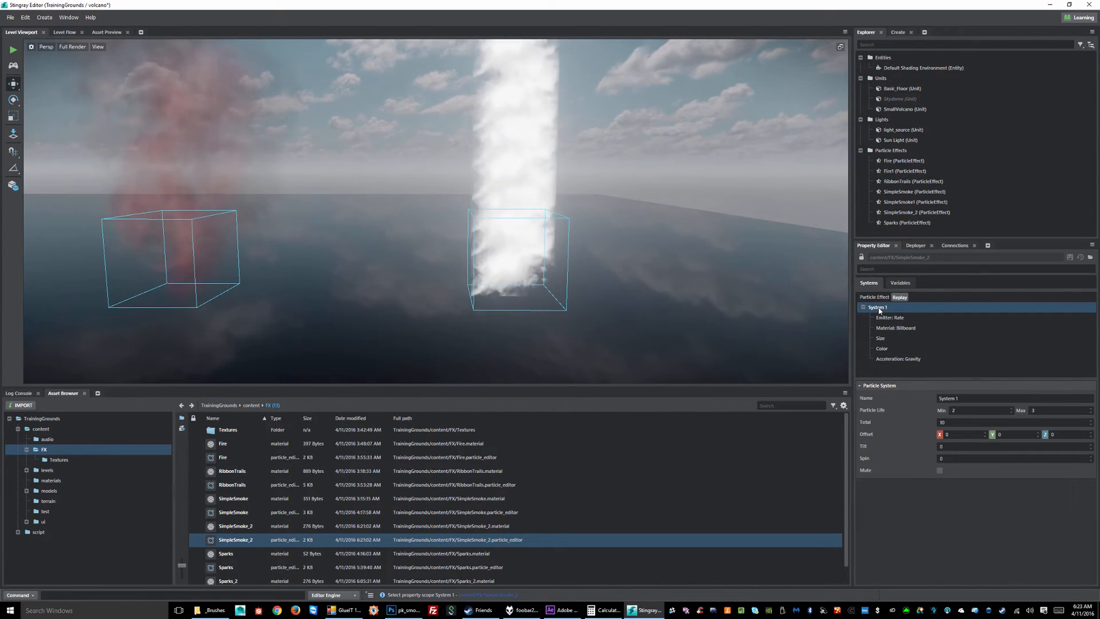
{"action": "right_click", "coordinate": [880, 311]}
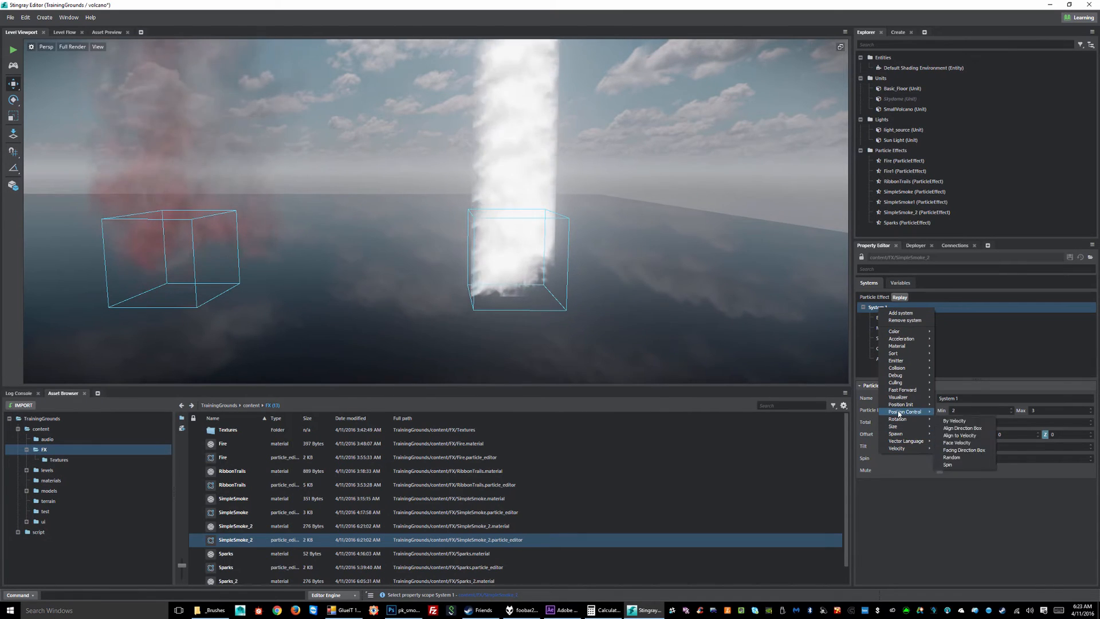
{"action": "mouse_move", "coordinate": [900, 409]}
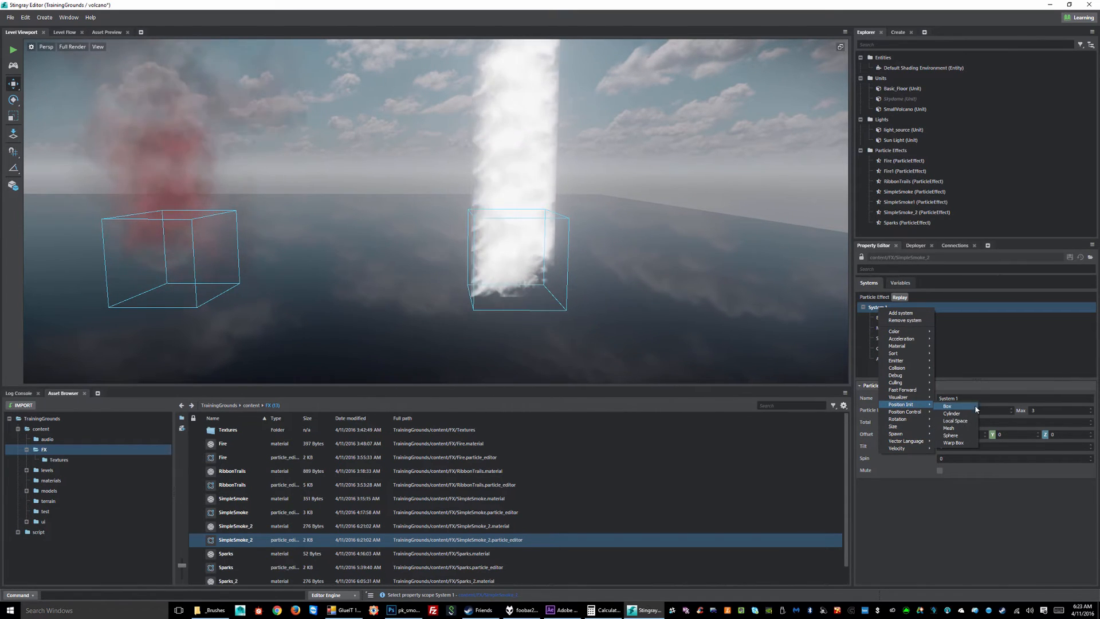
{"action": "left_click", "coordinate": [968, 407]}
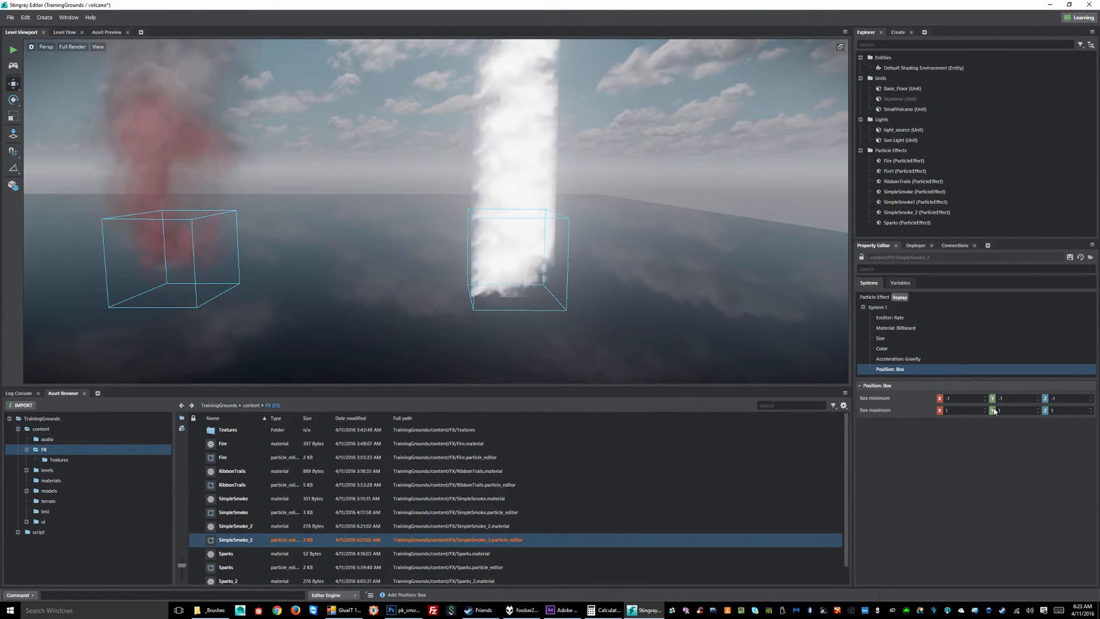
{"action": "left_click", "coordinate": [1071, 259]}
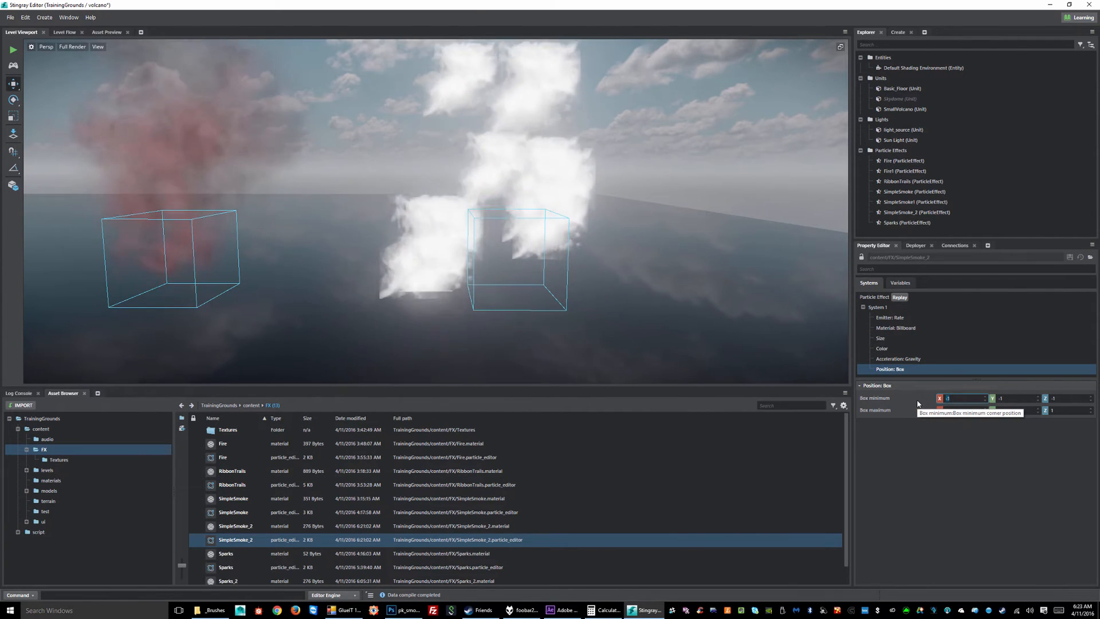
Set the position box's minimum corner to -0.25 on X, Y and Z
{"action": "type", "text": "5"}
{"action": "key", "text": "Tab"}
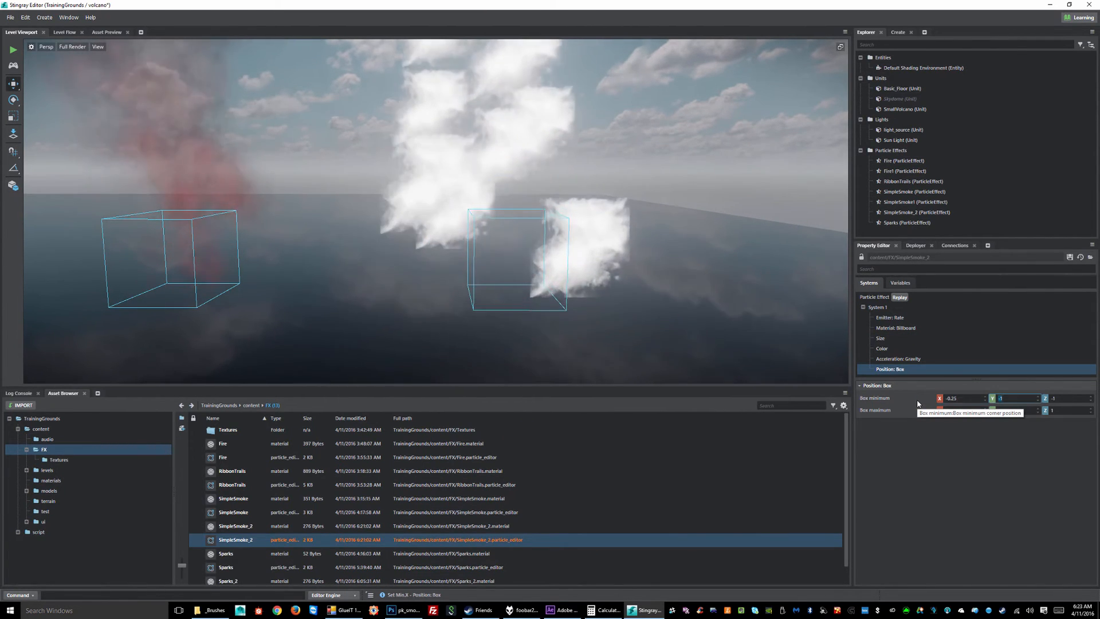
{"action": "type", "text": "-0.25"}
{"action": "key", "text": "Tab"}
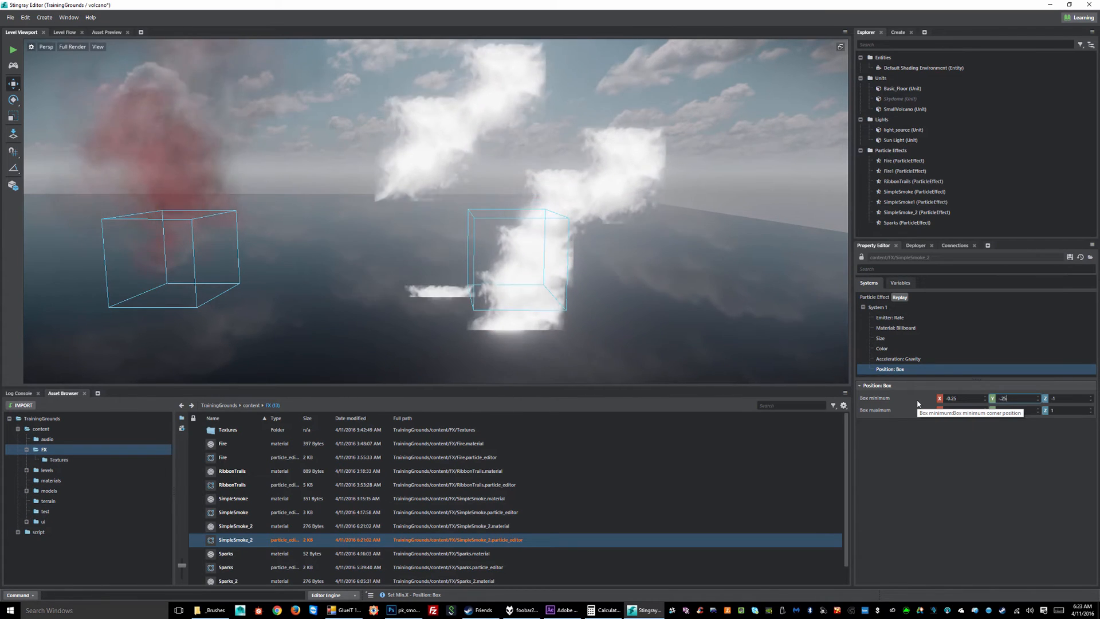
{"action": "type", "text": "-0.25"}
{"action": "key", "text": "Tab"}
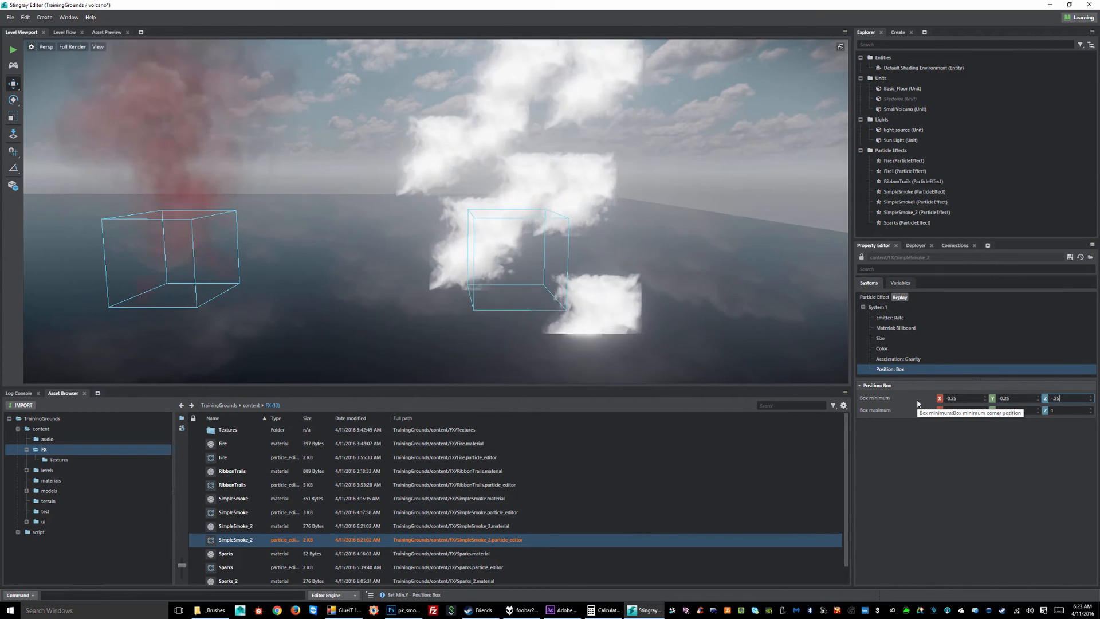
Set the position box's maximum corner to 0.25 on X, Y and Z
{"action": "type", "text": "0.25"}
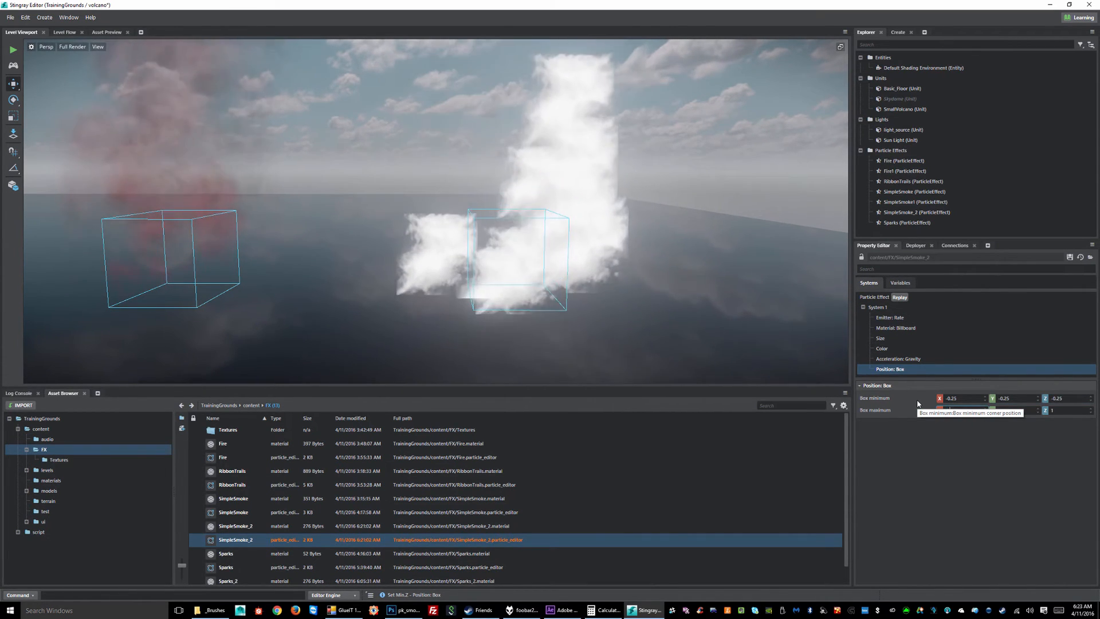
{"action": "key", "text": "Tab"}
{"action": "type", "text": ".25"}
{"action": "key", "text": "Tab"}
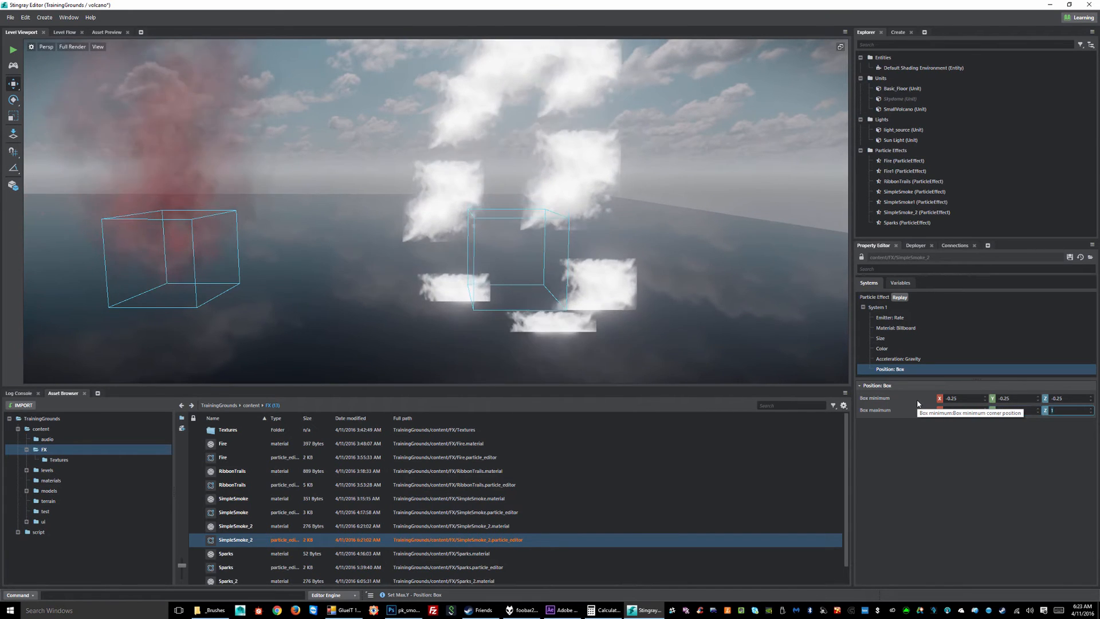
{"action": "type", "text": ".25"}
{"action": "key", "text": "Return"}
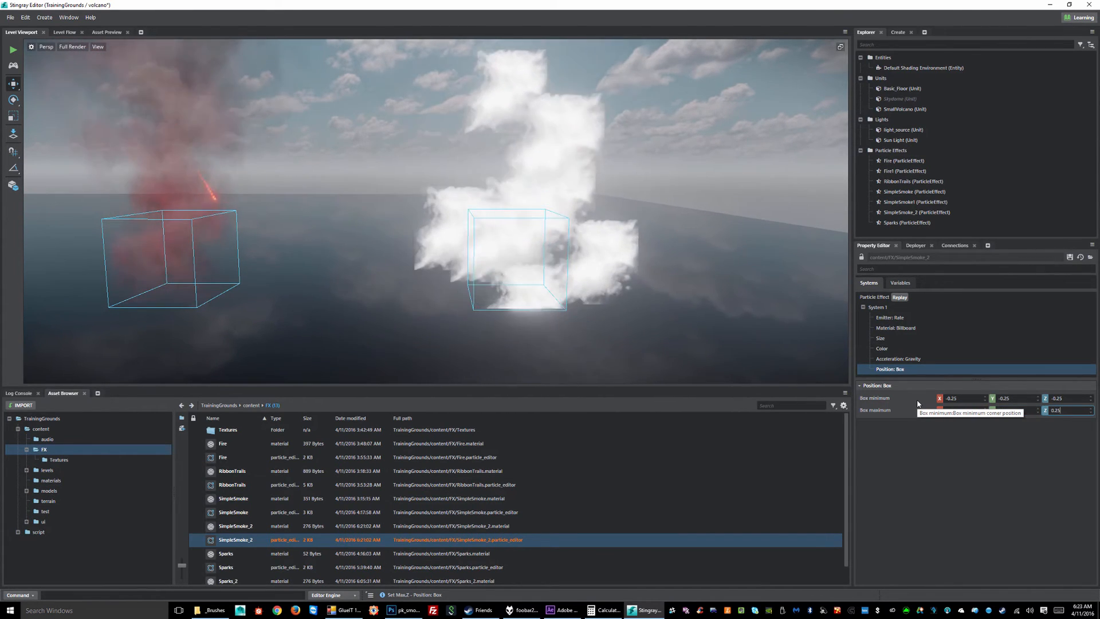
Save SimpleSmoke_2 and enlarge its position box to minimum -0.5 and maximum 0.5 on X, Y and Z
{"action": "left_click", "coordinate": [1070, 257]}
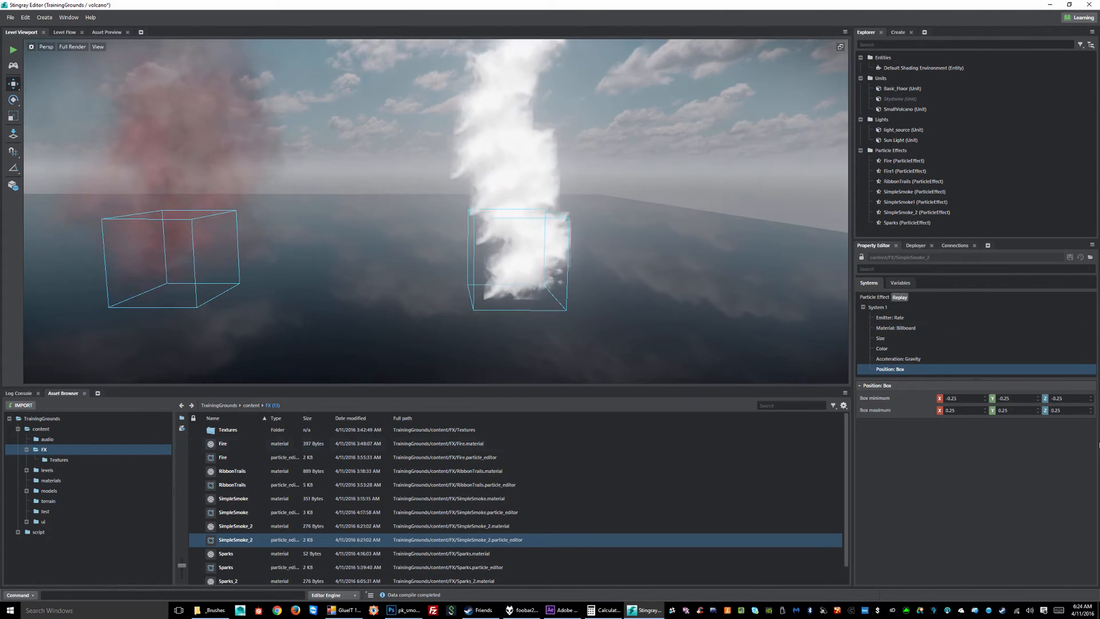
{"action": "left_click_drag", "start_coordinate": [943, 398], "coordinate": [922, 402]}
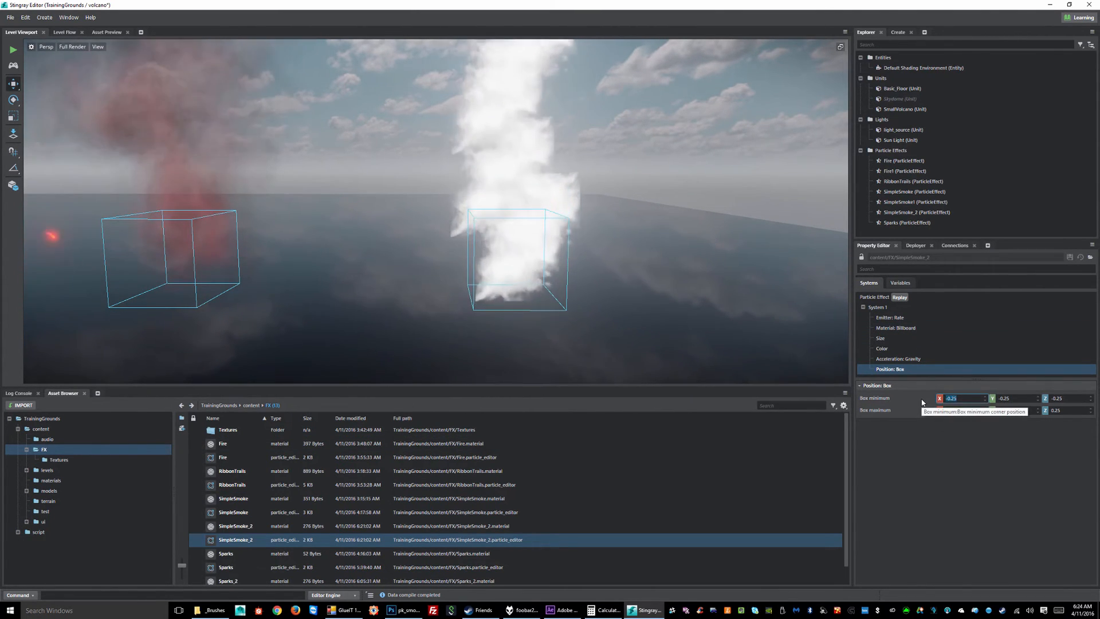
{"action": "type", "text": "-0.5"}
{"action": "key", "text": "Tab"}
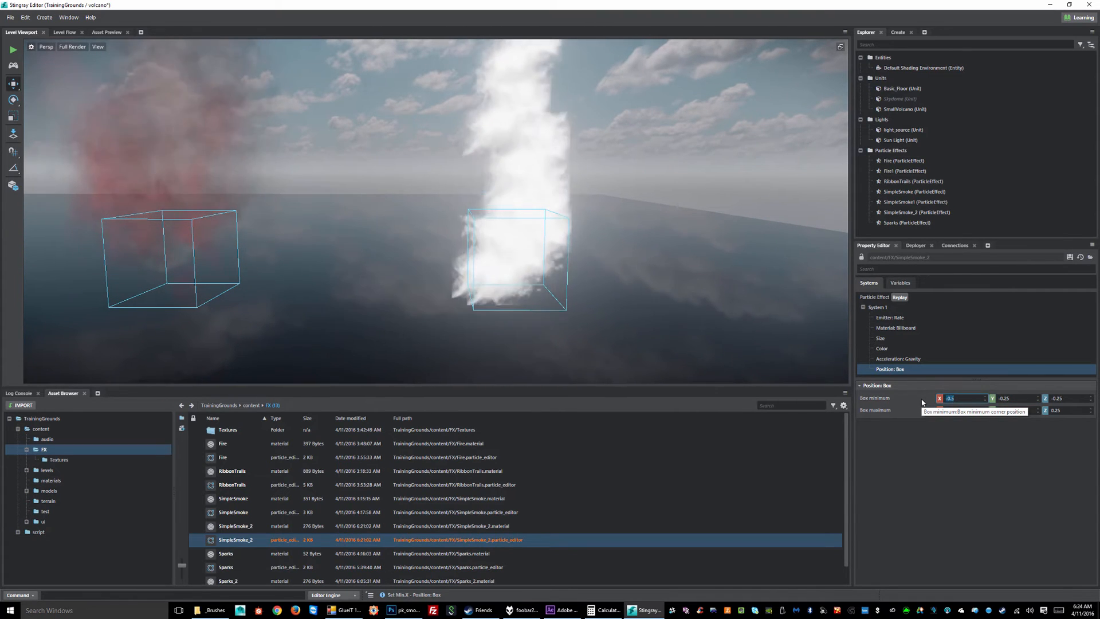
{"action": "key", "text": "shift+Tab"}
{"action": "key", "text": "Tab"}
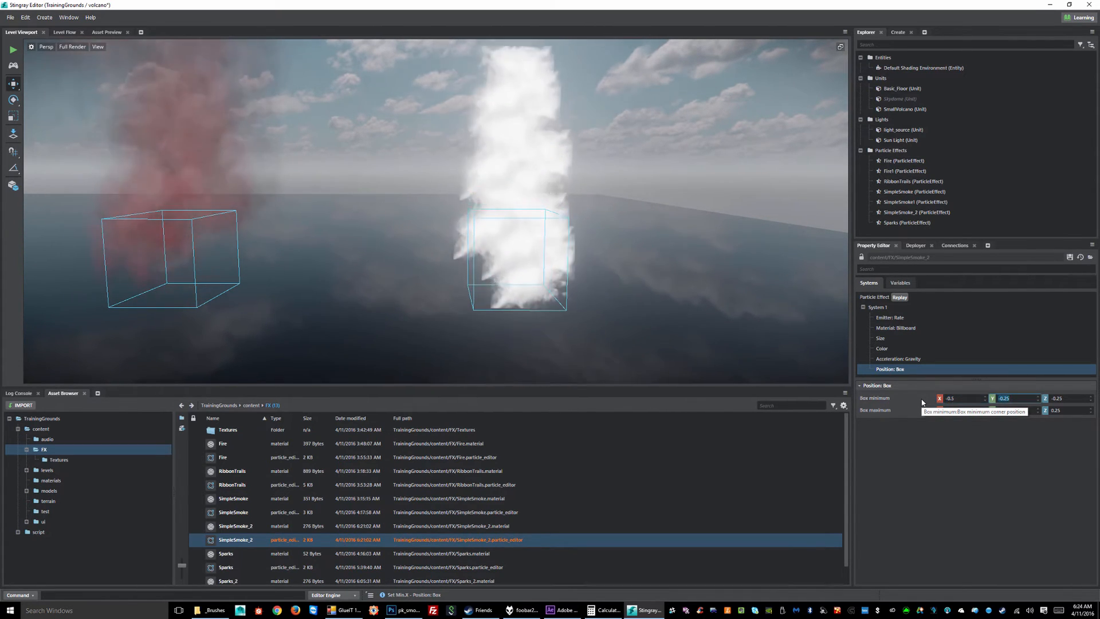
{"action": "type", "text": "-0.5"}
{"action": "key", "text": "Tab"}
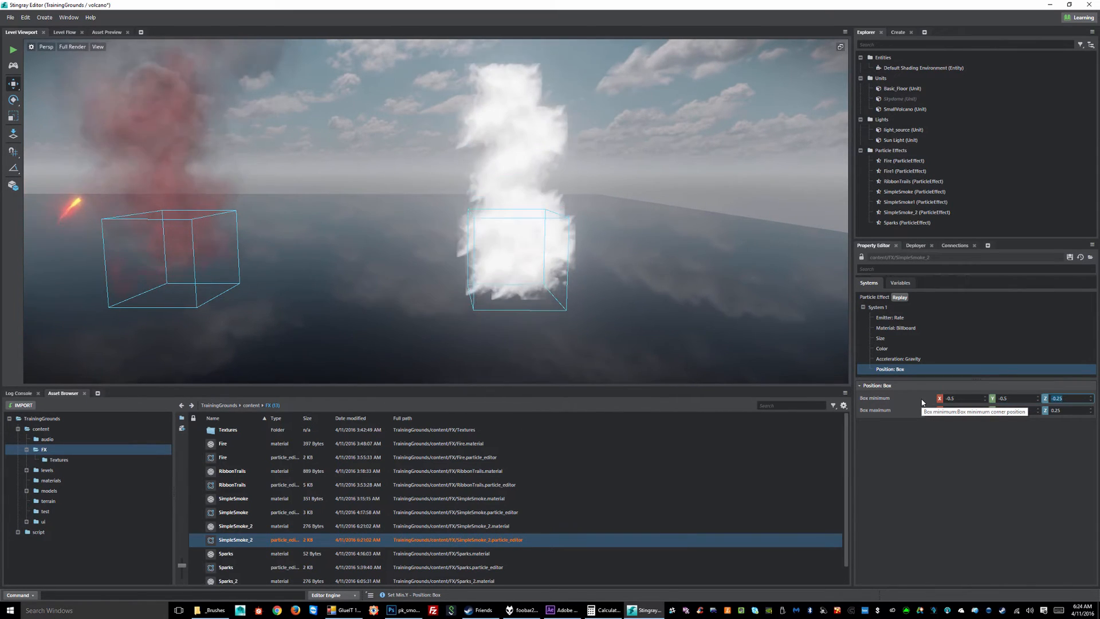
{"action": "type", "text": "-0.5"}
{"action": "key", "text": "Tab"}
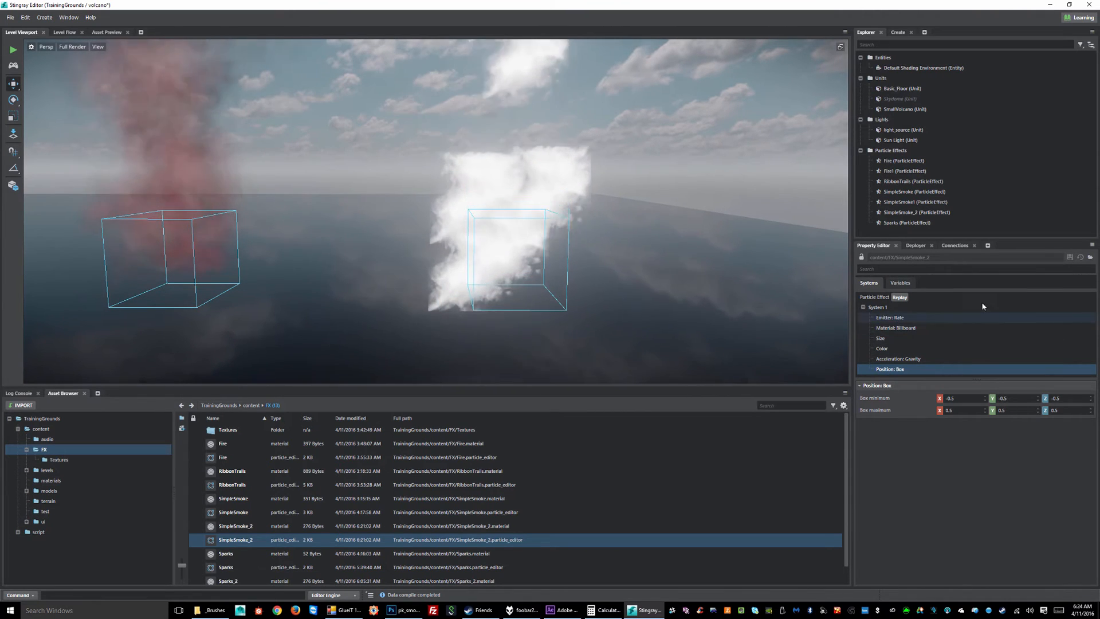
Shape the opacity-over-time curve to start and end at 0 with an added point at about 0.4 early in life, and save
{"action": "left_click", "coordinate": [917, 339]}
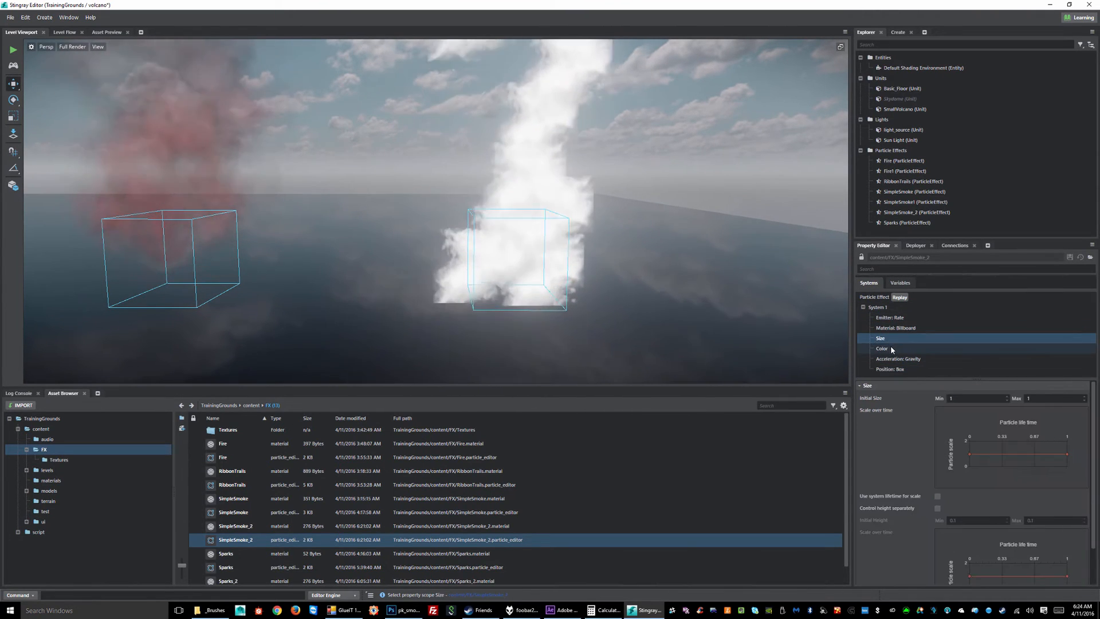
{"action": "left_click", "coordinate": [891, 346]}
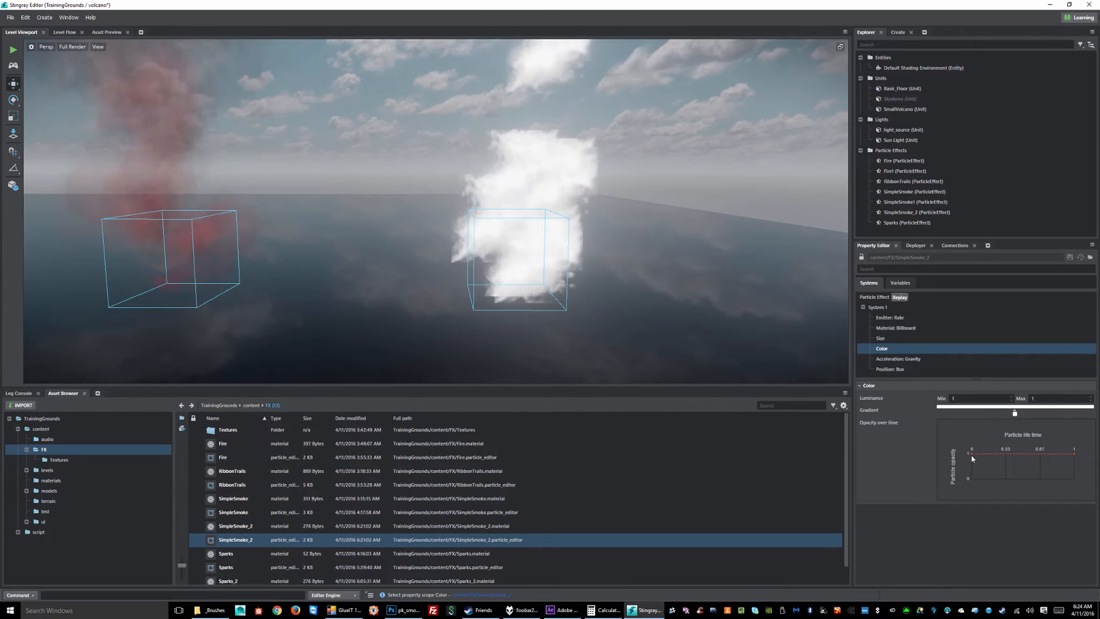
{"action": "mouse_move", "coordinate": [972, 454]}
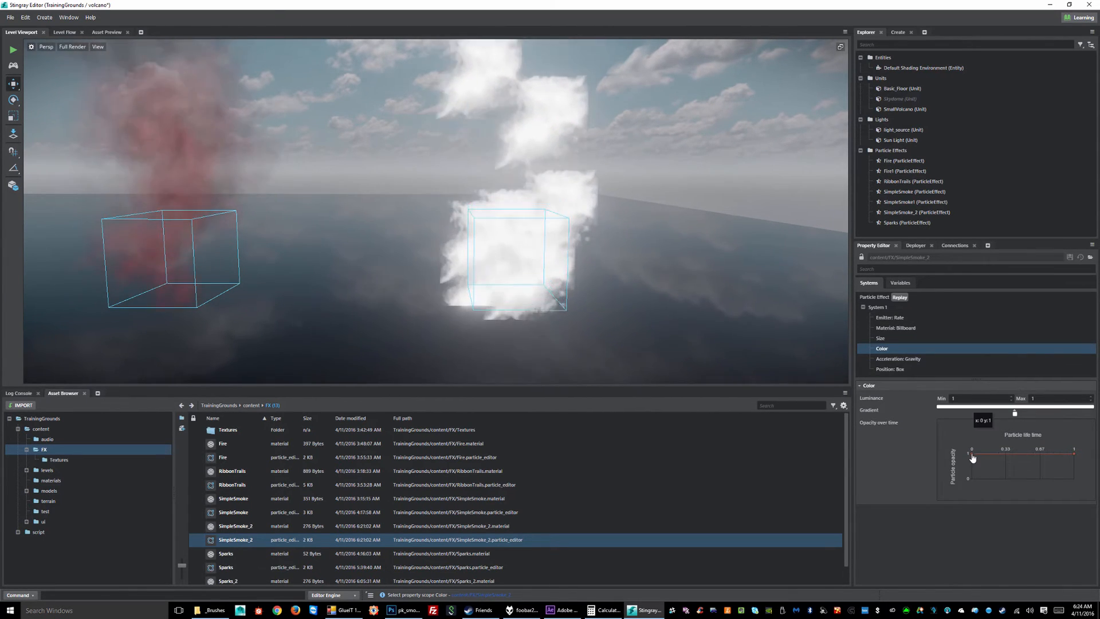
{"action": "left_click_drag", "start_coordinate": [973, 456], "coordinate": [971, 466]}
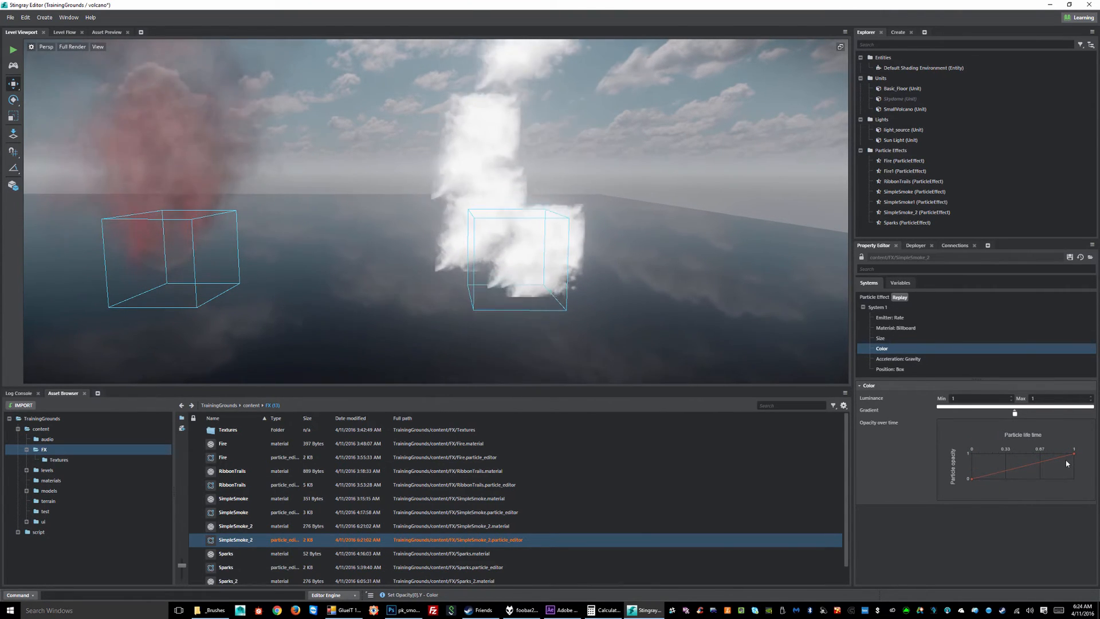
{"action": "left_click", "coordinate": [1010, 471]}
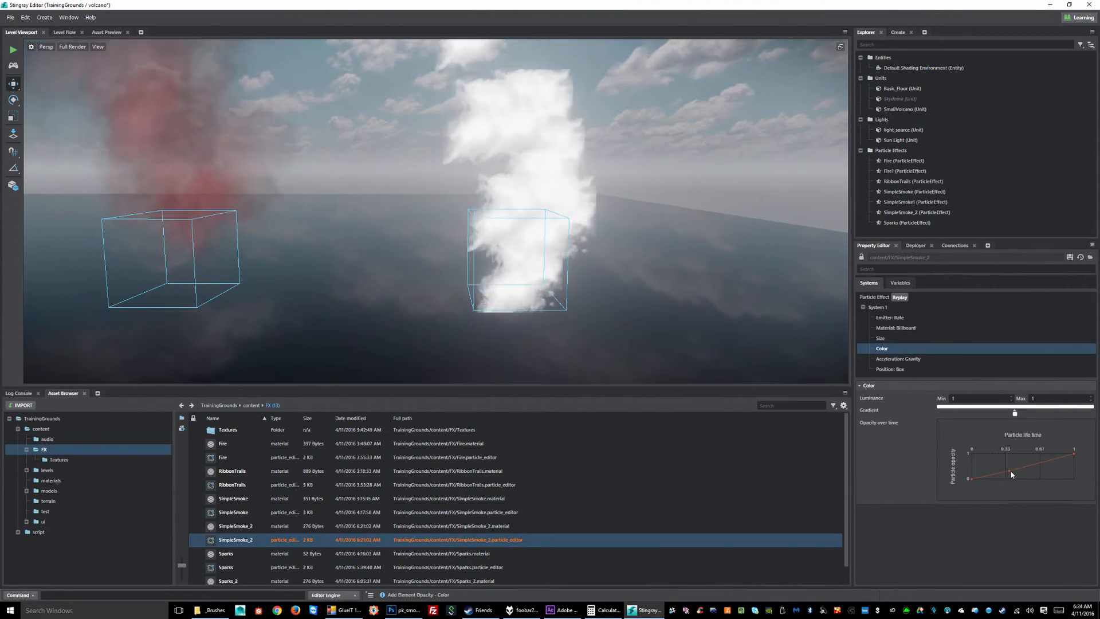
{"action": "left_click_drag", "start_coordinate": [1010, 470], "coordinate": [998, 471]}
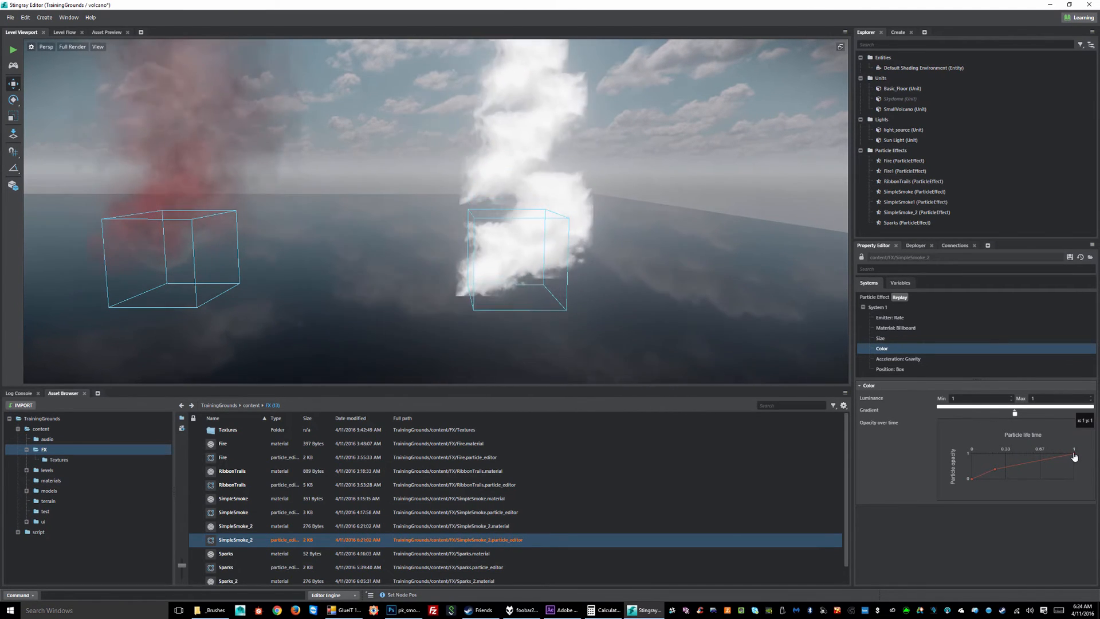
{"action": "left_click_drag", "start_coordinate": [1075, 455], "coordinate": [1074, 479]}
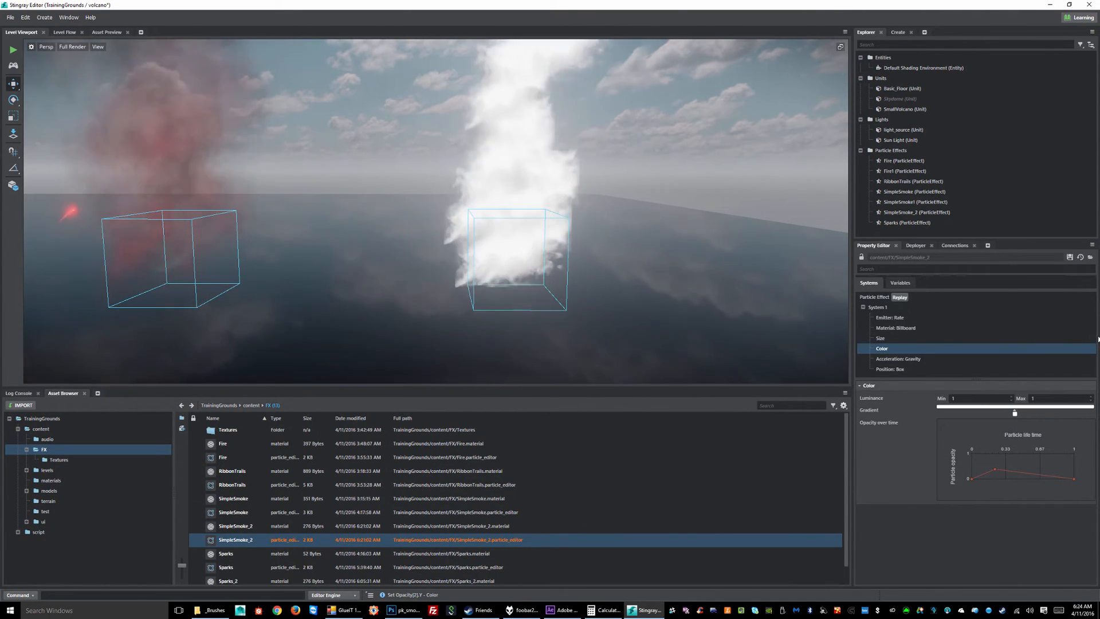
{"action": "left_click", "coordinate": [1069, 257]}
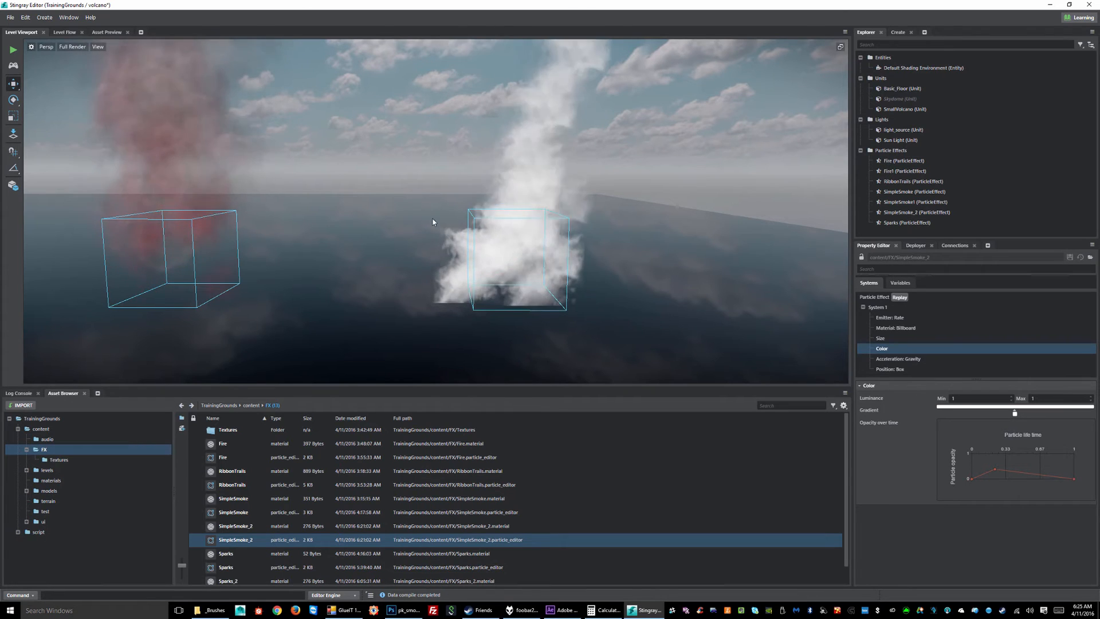
Move the white marker of the particle color gradient close to the gradient's start, keeping its color white
{"action": "left_click", "coordinate": [885, 338]}
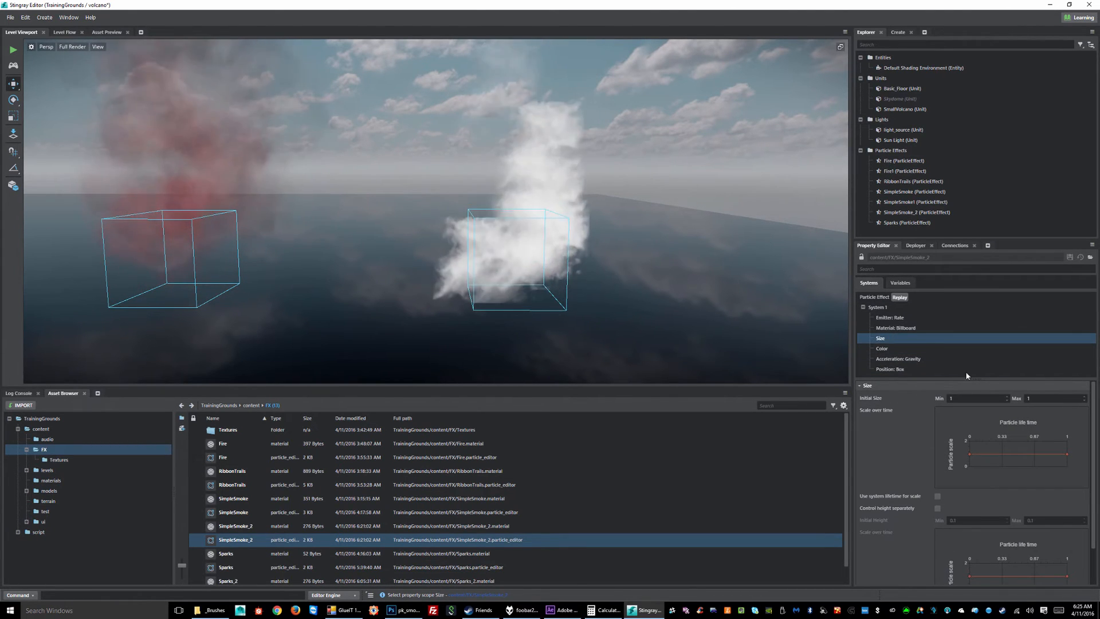
{"action": "left_click", "coordinate": [895, 328]}
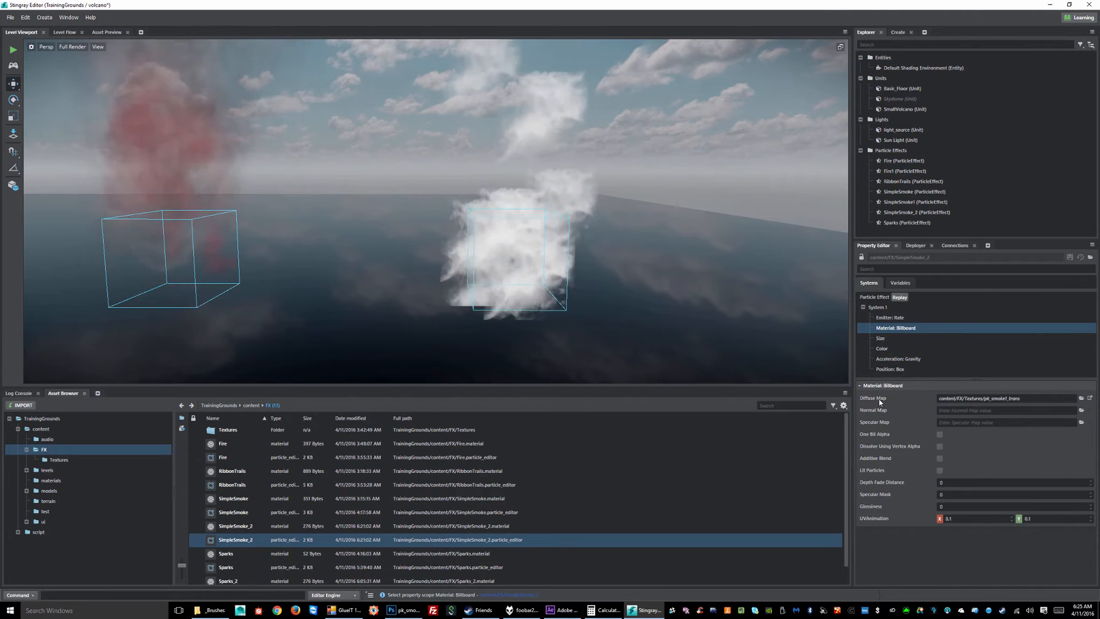
{"action": "left_click", "coordinate": [882, 348]}
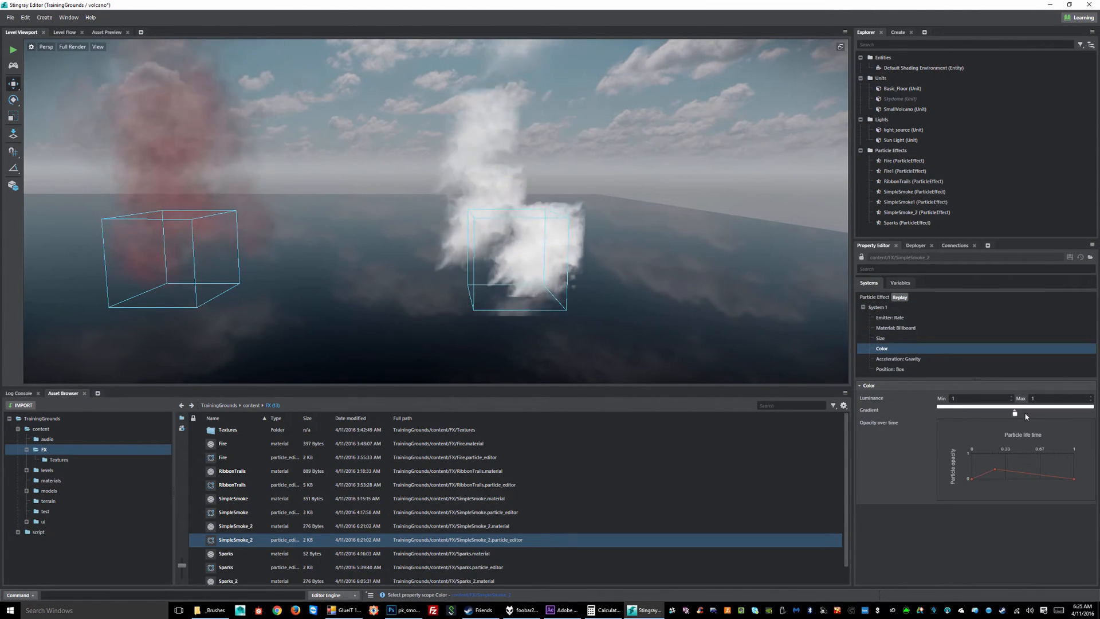
{"action": "left_click_drag", "start_coordinate": [1016, 416], "coordinate": [953, 417]}
{"action": "double_click", "coordinate": [952, 415]}
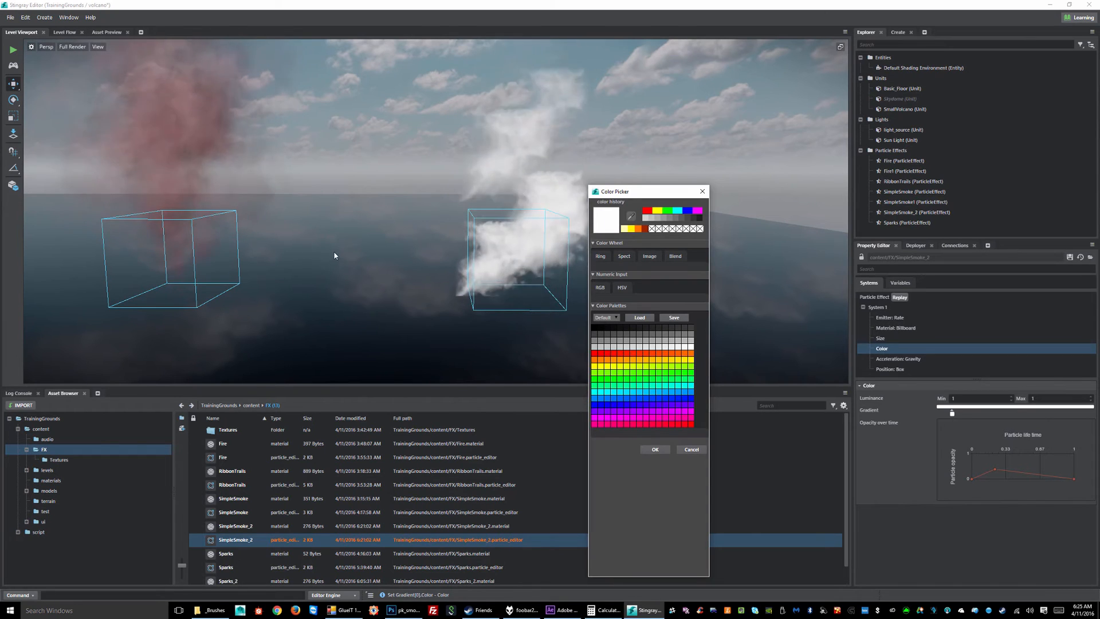
{"action": "left_click", "coordinate": [655, 450]}
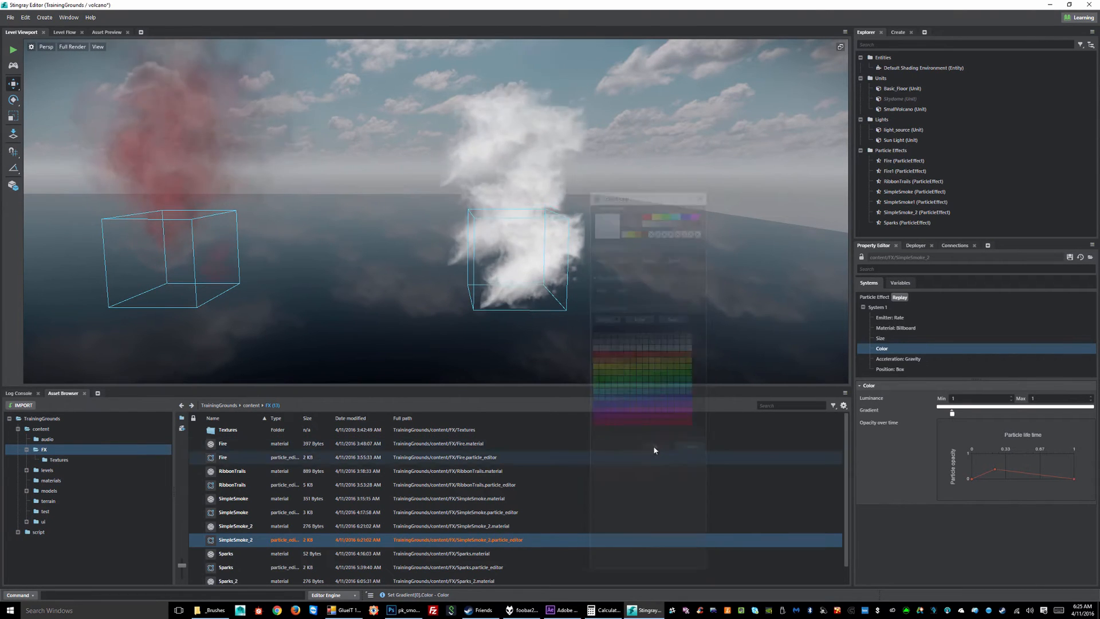
Compare the smoke with the volcano's effects and set the gradient's start marker to dark red
{"action": "right_click_drag", "start_coordinate": [592, 281], "coordinate": [351, 283]}
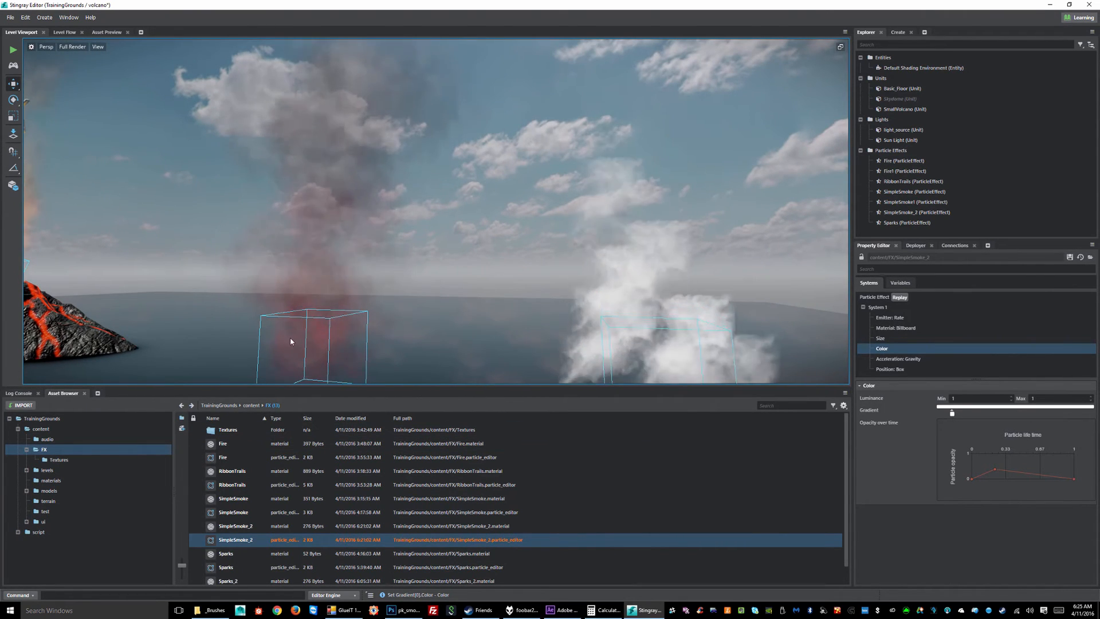
{"action": "right_click_drag", "start_coordinate": [290, 317], "coordinate": [172, 317]}
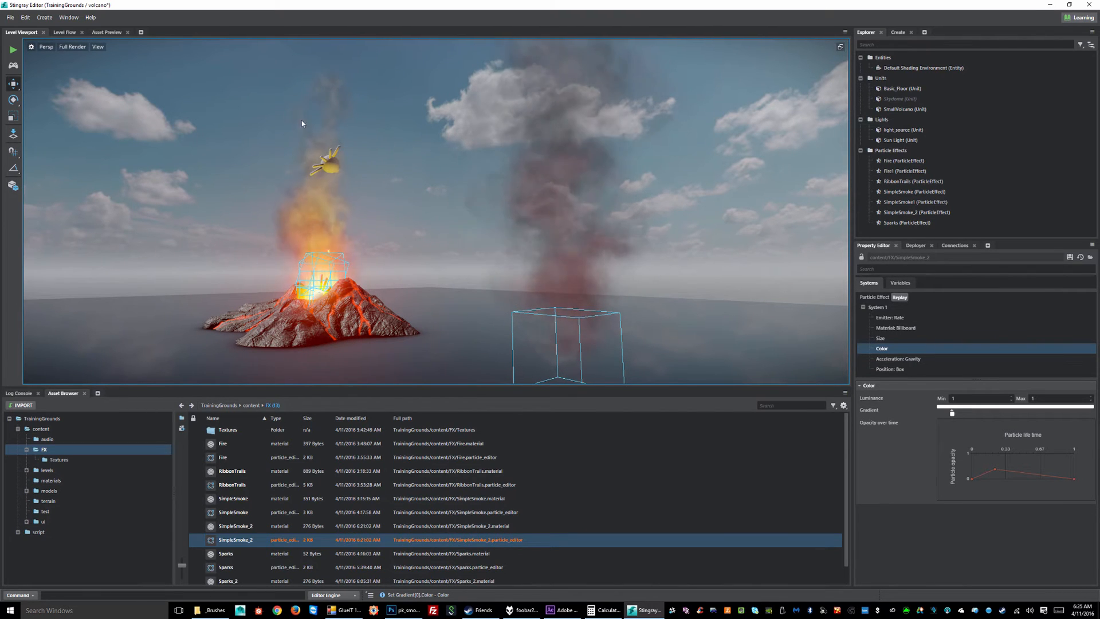
{"action": "right_click_drag", "start_coordinate": [346, 217], "coordinate": [524, 275]}
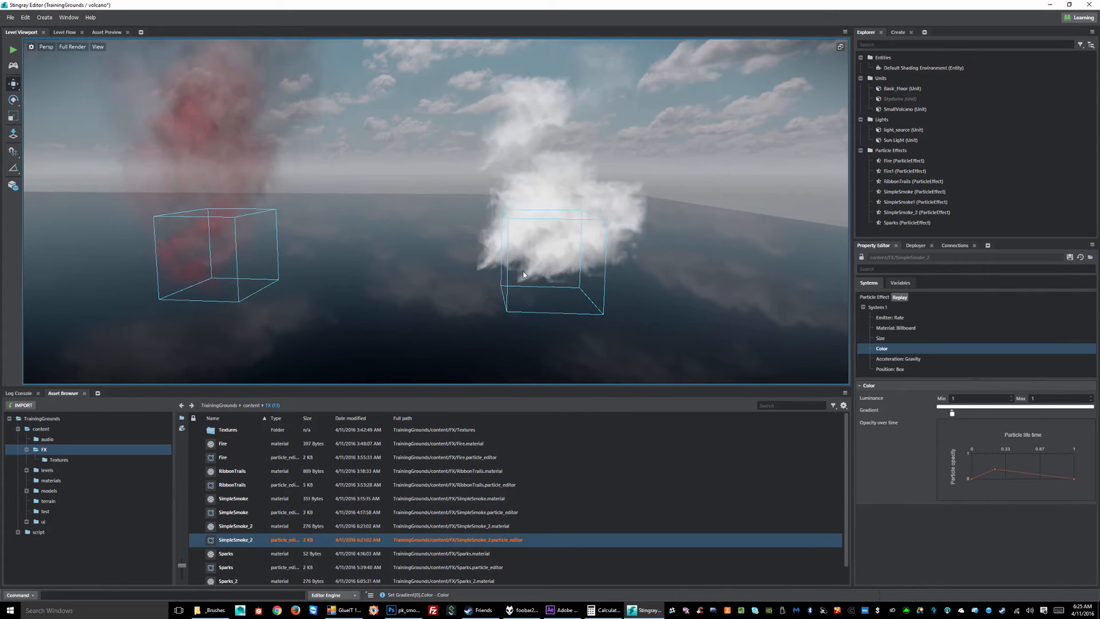
{"action": "double_click", "coordinate": [952, 414]}
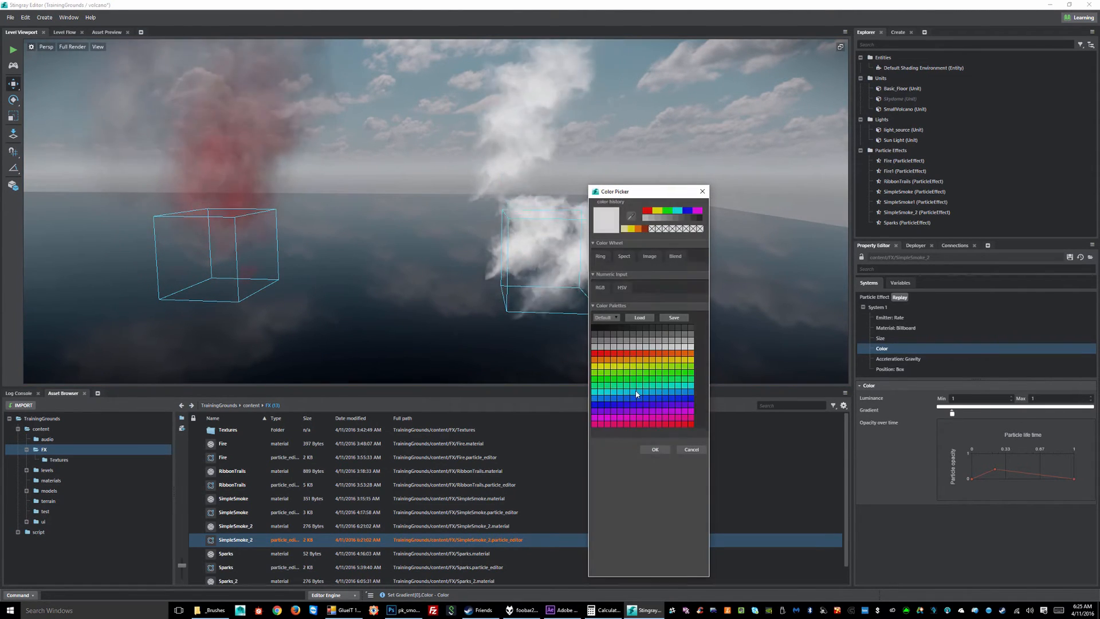
{"action": "left_click", "coordinate": [594, 353]}
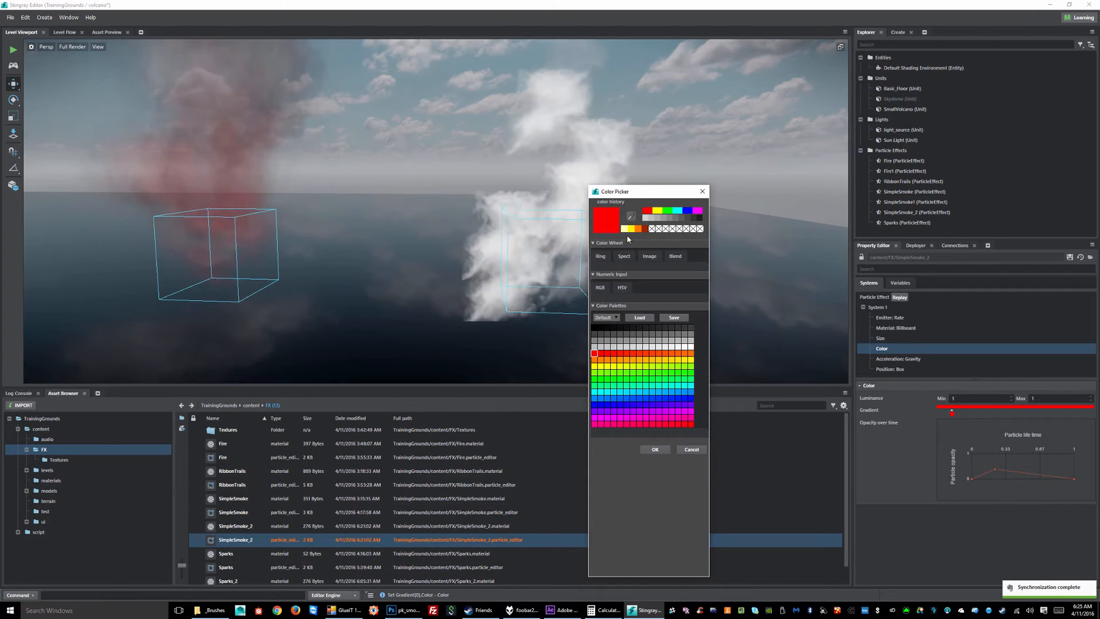
{"action": "left_click", "coordinate": [601, 256]}
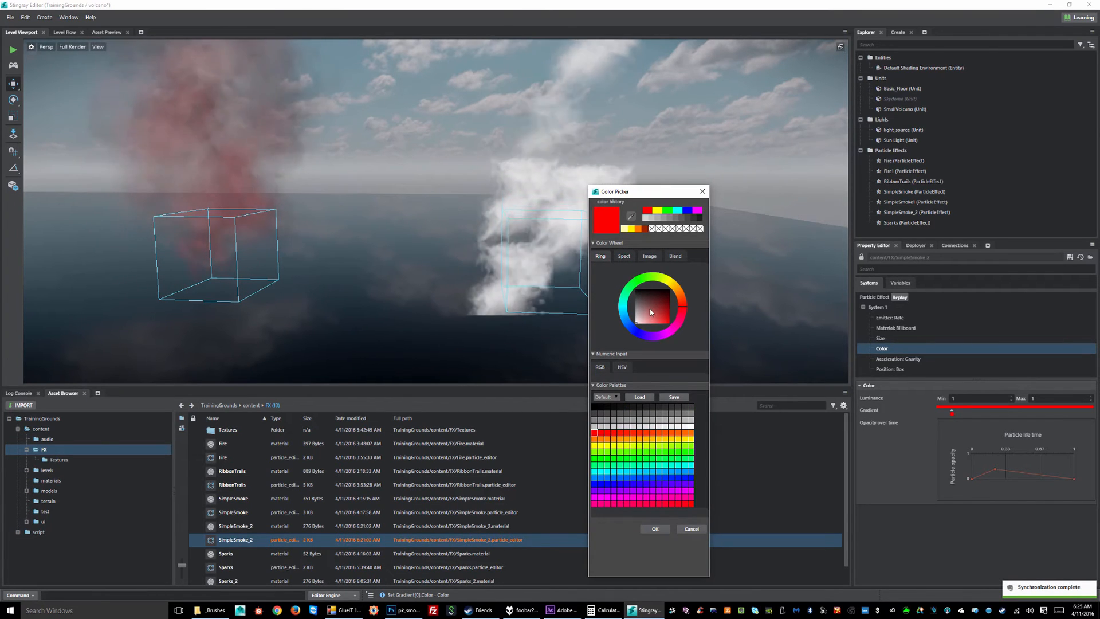
{"action": "left_click_drag", "start_coordinate": [642, 299], "coordinate": [678, 309]}
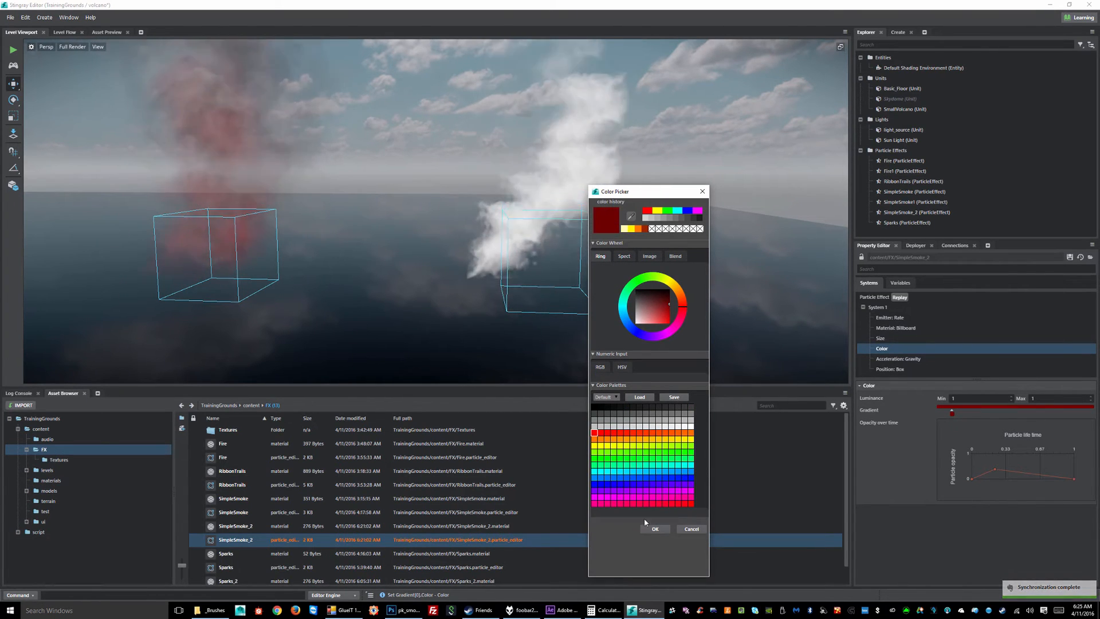
{"action": "left_click", "coordinate": [654, 530]}
Add a second marker near the end of the color gradient, set it to dark gray, and save the effect
{"action": "left_click", "coordinate": [1061, 414]}
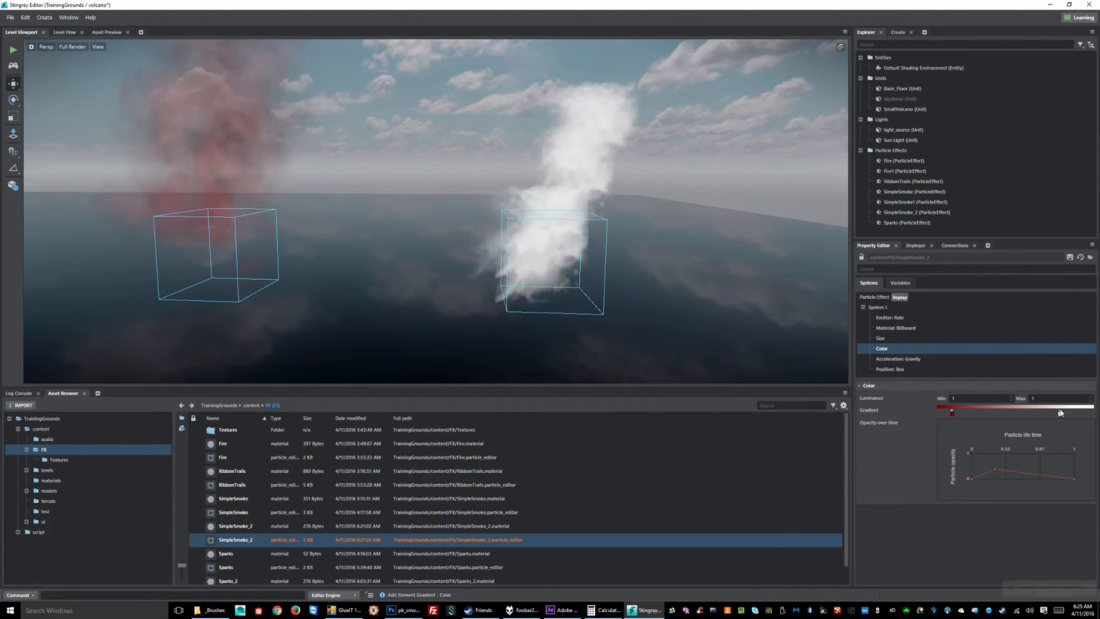
{"action": "left_click_drag", "start_coordinate": [1061, 414], "coordinate": [1077, 413]}
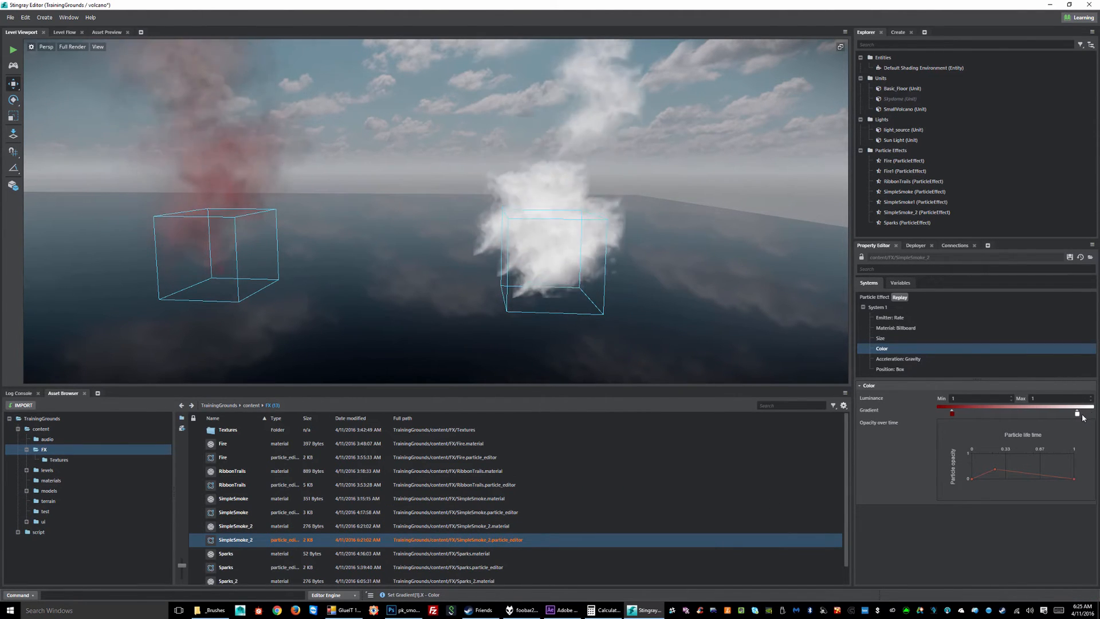
{"action": "double_click", "coordinate": [1078, 414]}
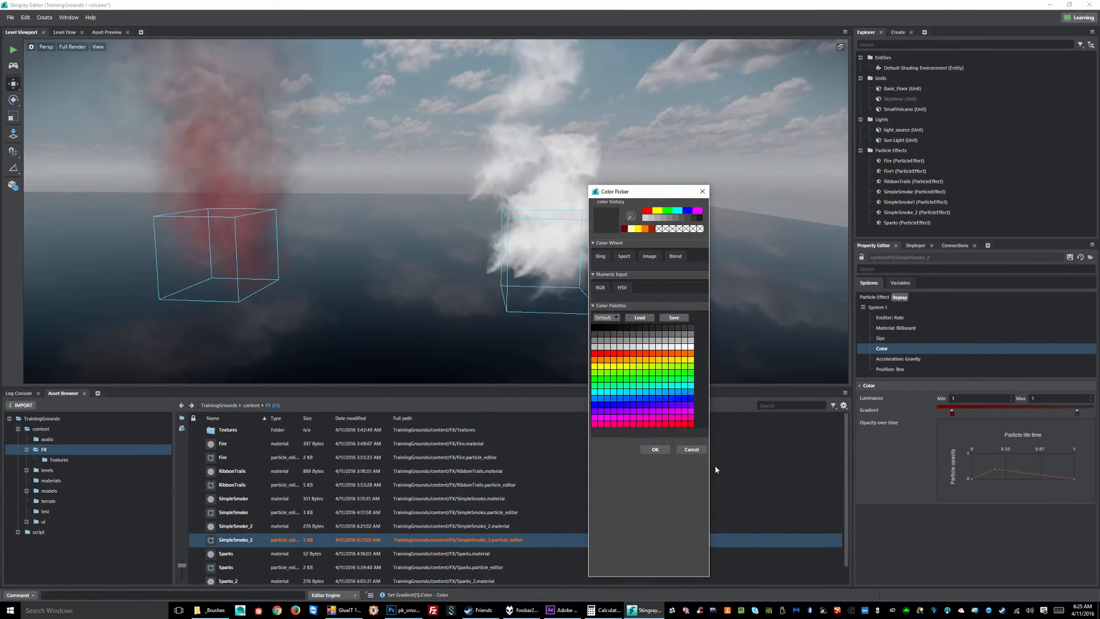
{"action": "left_click", "coordinate": [654, 450]}
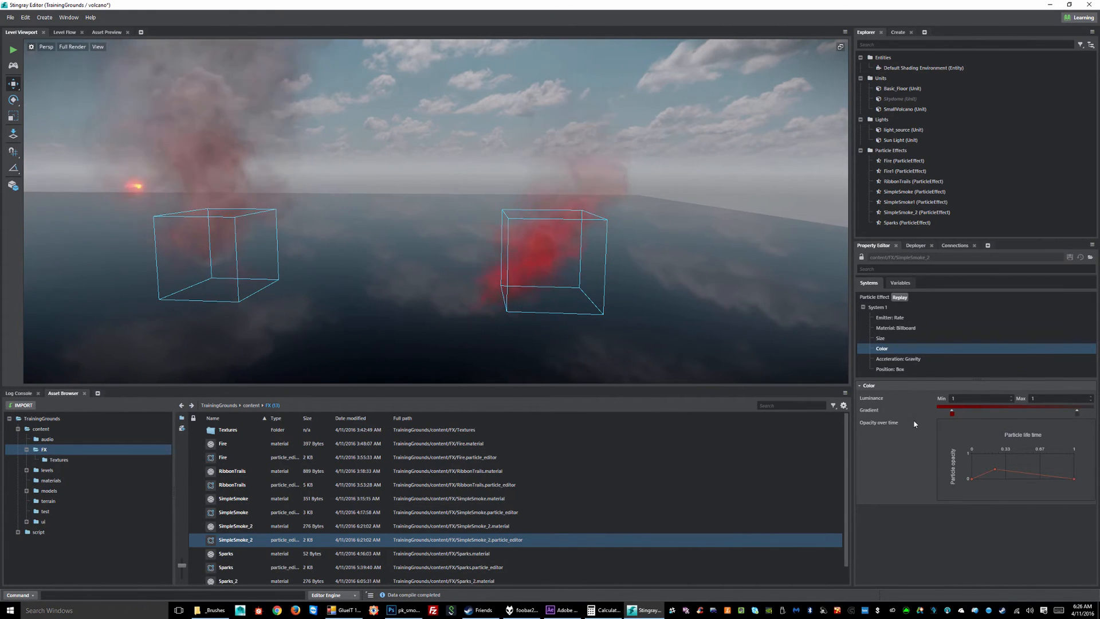
Change the gradient's start marker to a darker, less saturated red and save the effect
{"action": "double_click", "coordinate": [952, 415]}
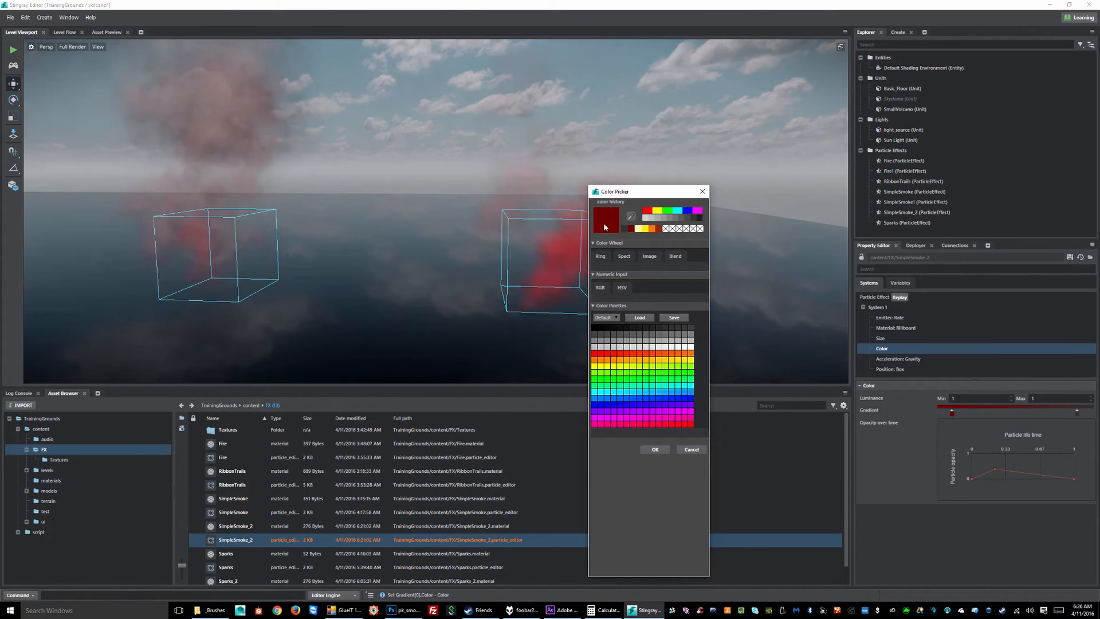
{"action": "left_click", "coordinate": [602, 256]}
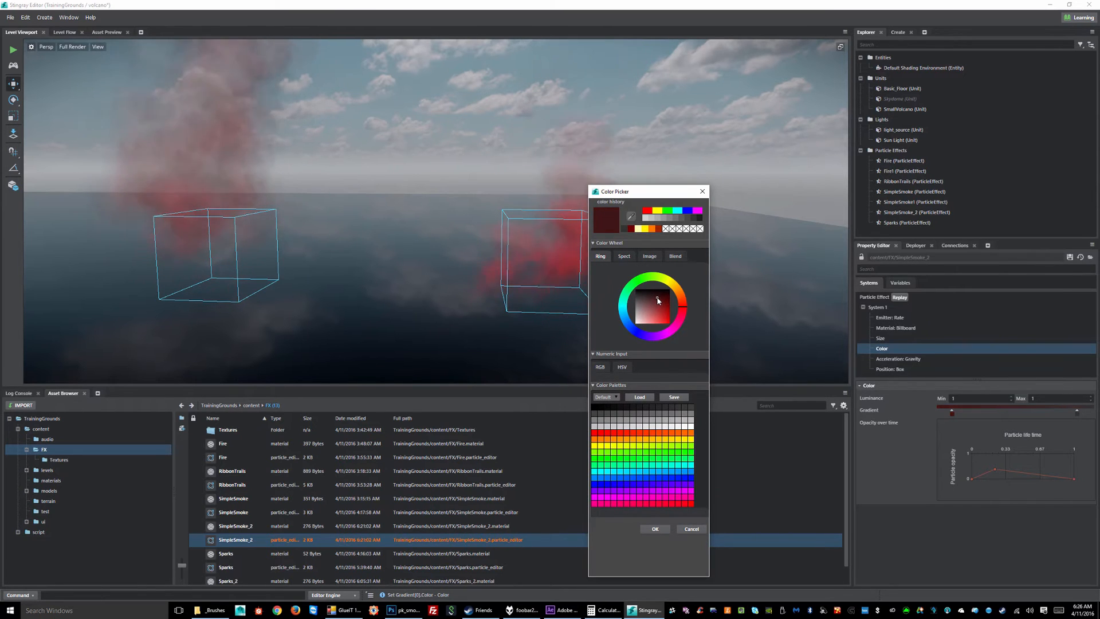
{"action": "left_click", "coordinate": [656, 528]}
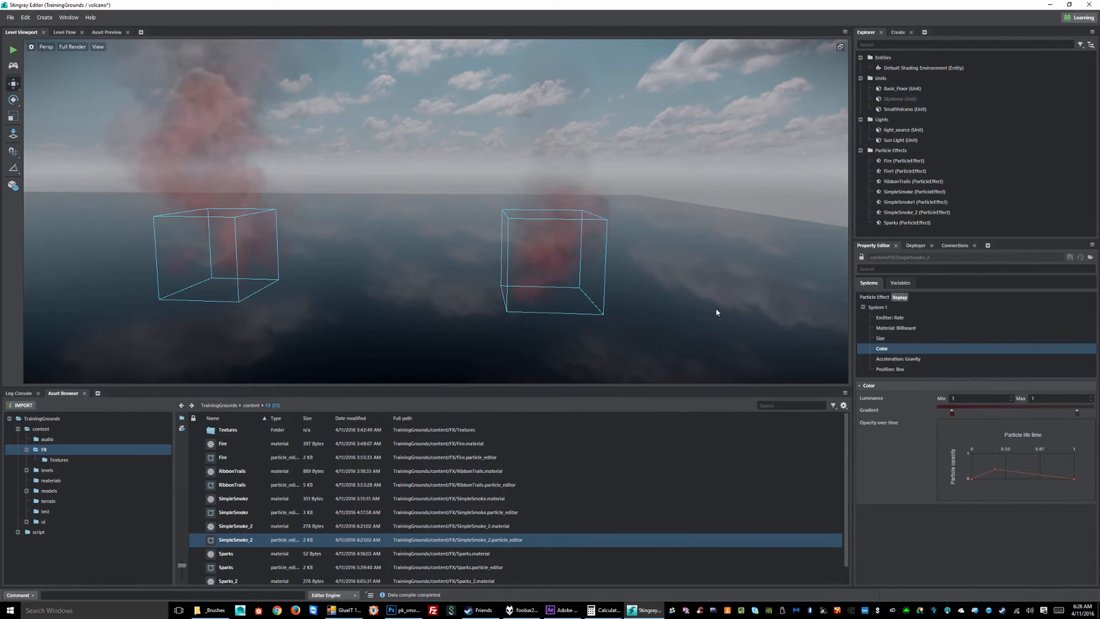
Raise the opacity curve's early point to about 0.8, add a point at about 0.6 near 0.75 lifetime, and save
{"action": "right_click_drag", "start_coordinate": [692, 329], "coordinate": [682, 278]}
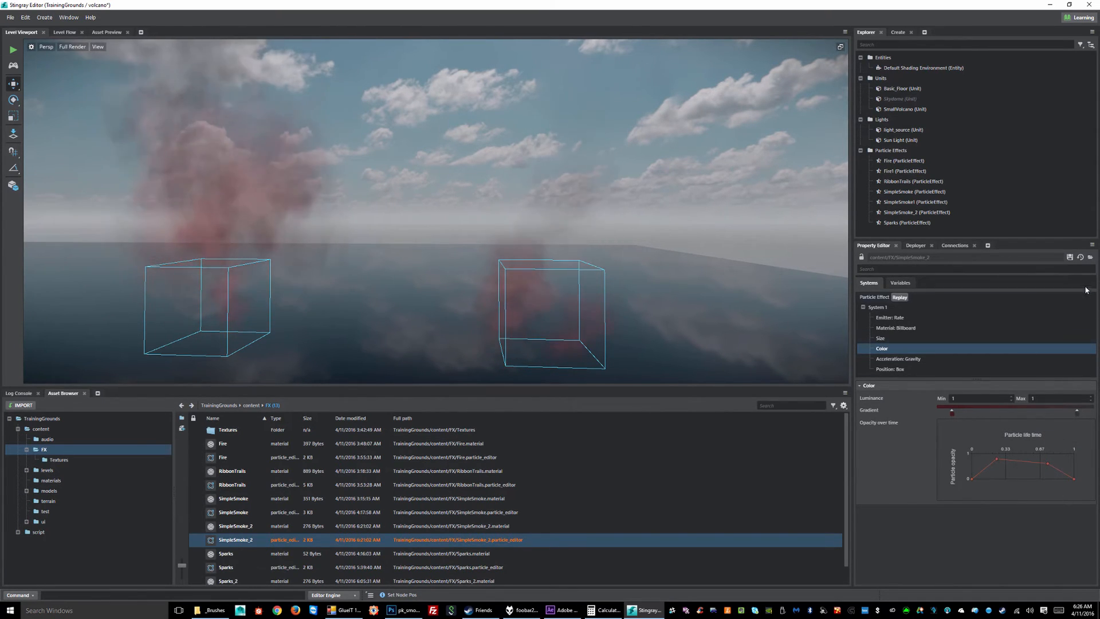
{"action": "left_click", "coordinate": [1070, 258]}
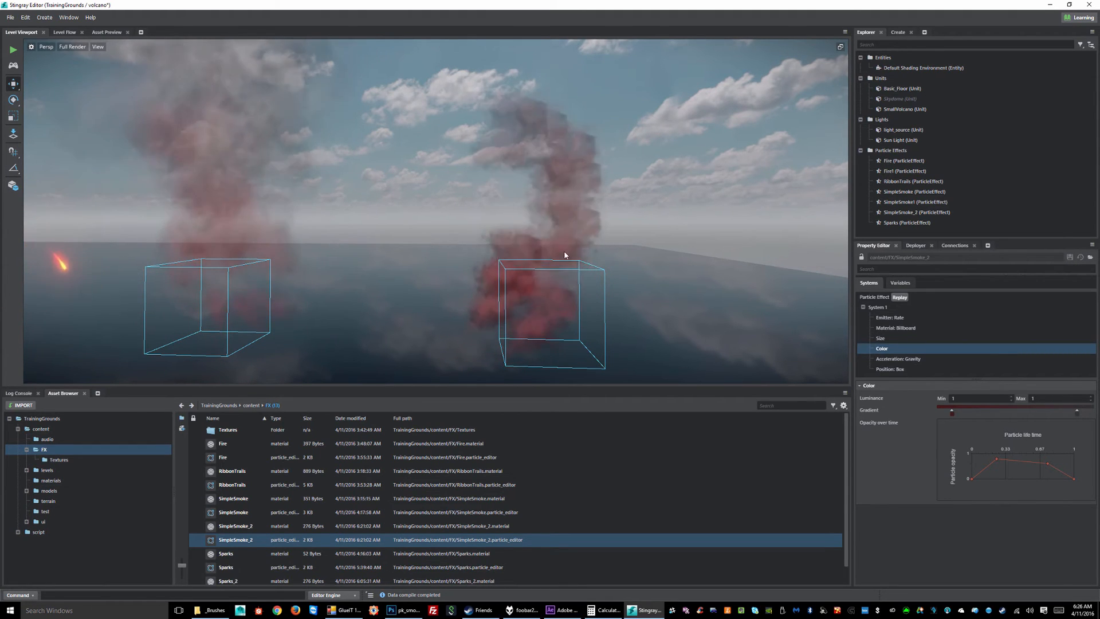
Lower the opacity curve's early point to about 0.6 and its second point to about 0.45 near 0.7 lifetime
{"action": "left_click_drag", "start_coordinate": [998, 462], "coordinate": [998, 465]}
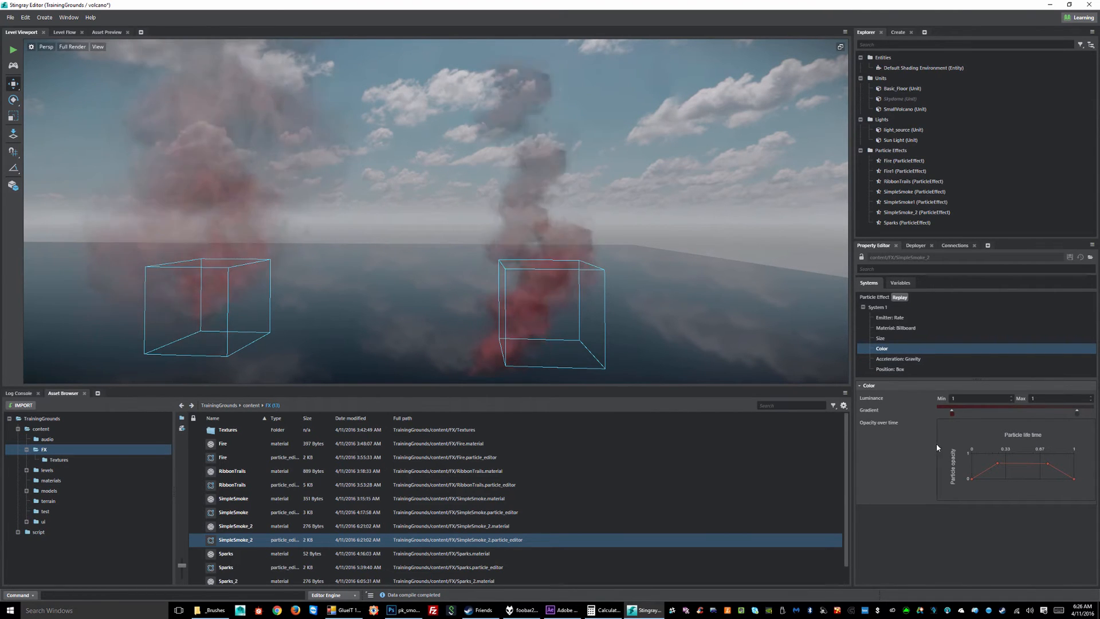
{"action": "mouse_move", "coordinate": [1048, 465]}
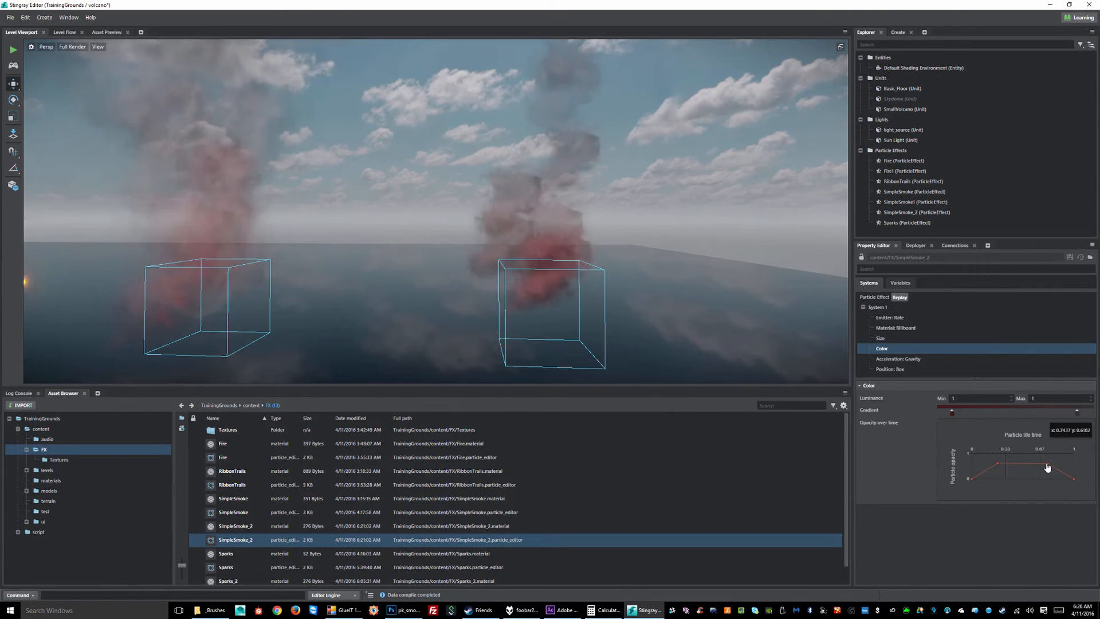
{"action": "left_click_drag", "start_coordinate": [1047, 467], "coordinate": [1043, 471]}
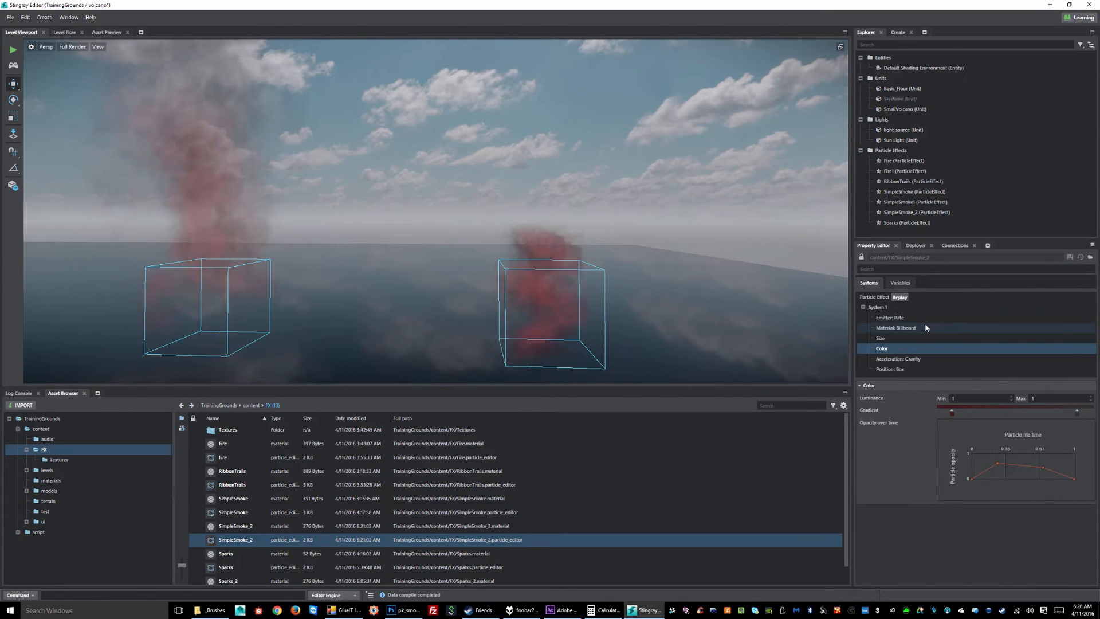
Set the particles' maximum initial size to 2, keeping the minimum at 1, and save the effect
{"action": "left_click", "coordinate": [889, 339]}
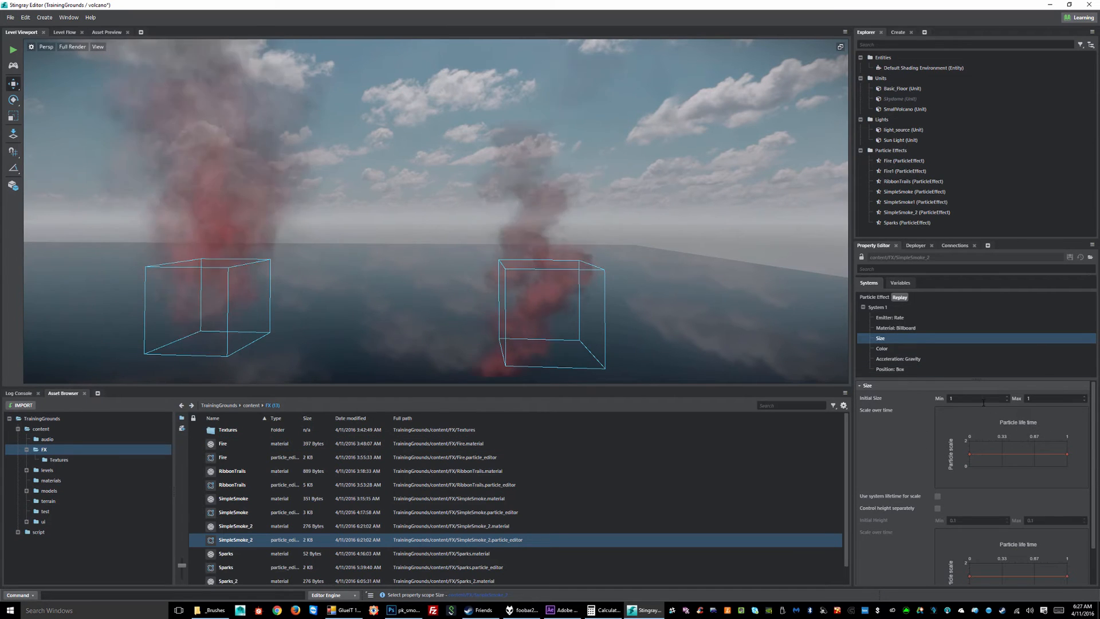
{"action": "left_click_drag", "start_coordinate": [968, 398], "coordinate": [912, 396]}
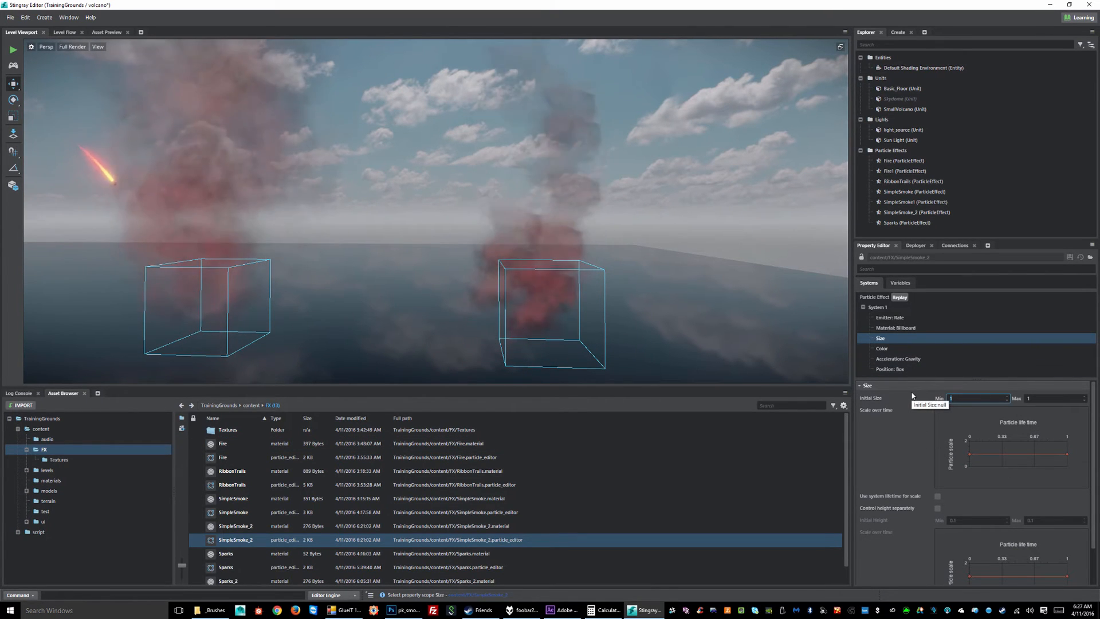
{"action": "key", "text": "Tab"}
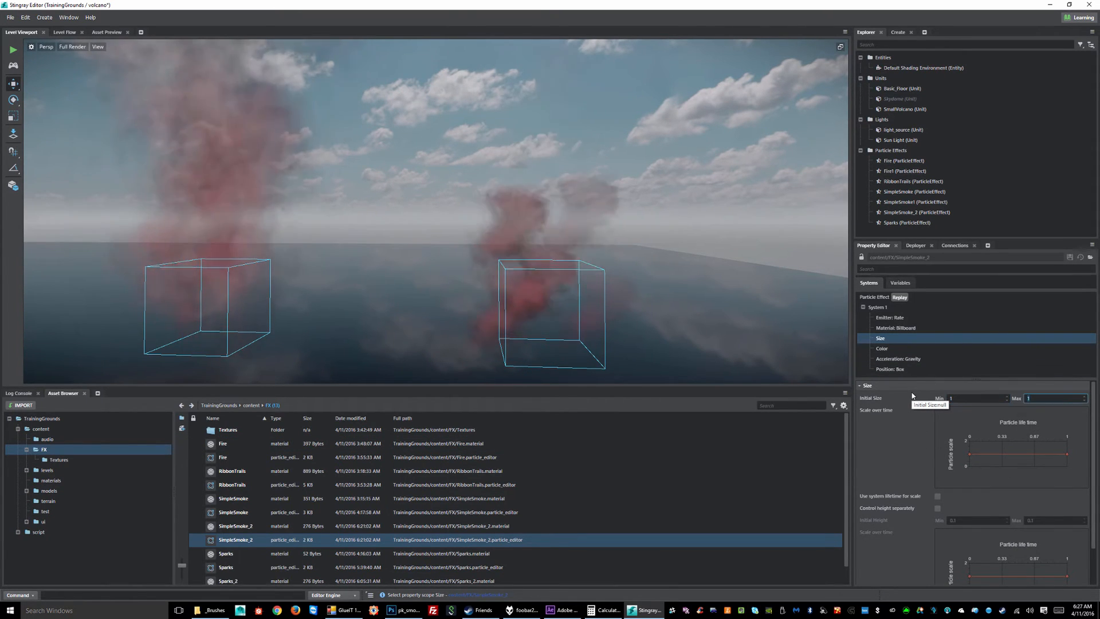
{"action": "type", "text": "2"}
{"action": "key", "text": "Tab"}
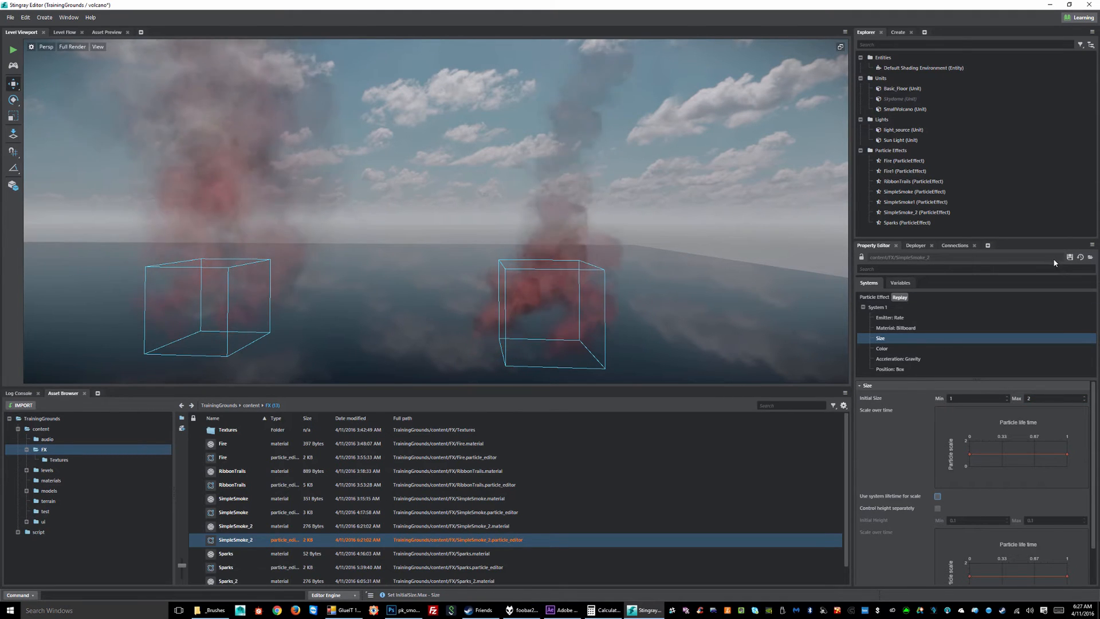
{"action": "left_click", "coordinate": [1070, 258]}
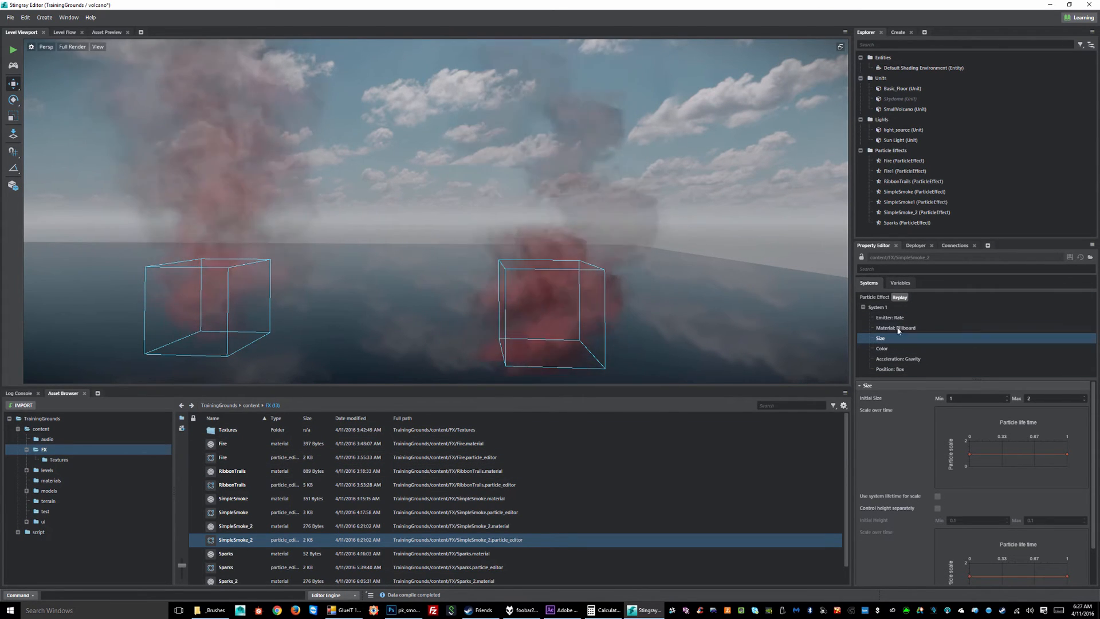
Add a Vector Field Wind component to System 1 with wind coefficient 2 and noise 0.1, and save the effect
{"action": "left_click", "coordinate": [892, 308]}
{"action": "right_click", "coordinate": [895, 309]}
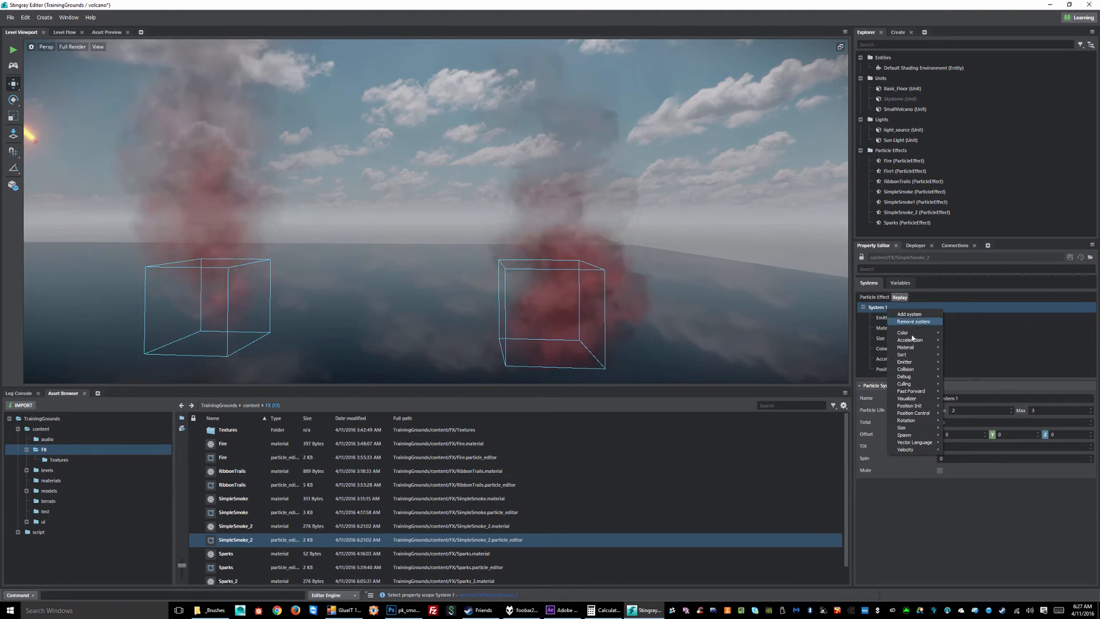
{"action": "mouse_move", "coordinate": [911, 342]}
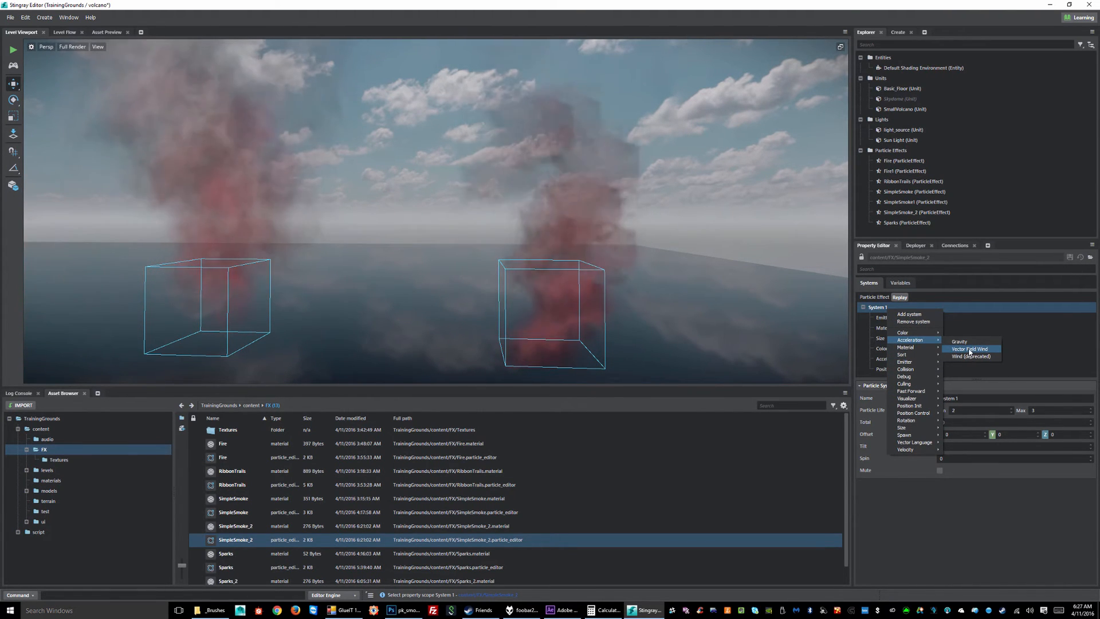
{"action": "left_click", "coordinate": [969, 348]}
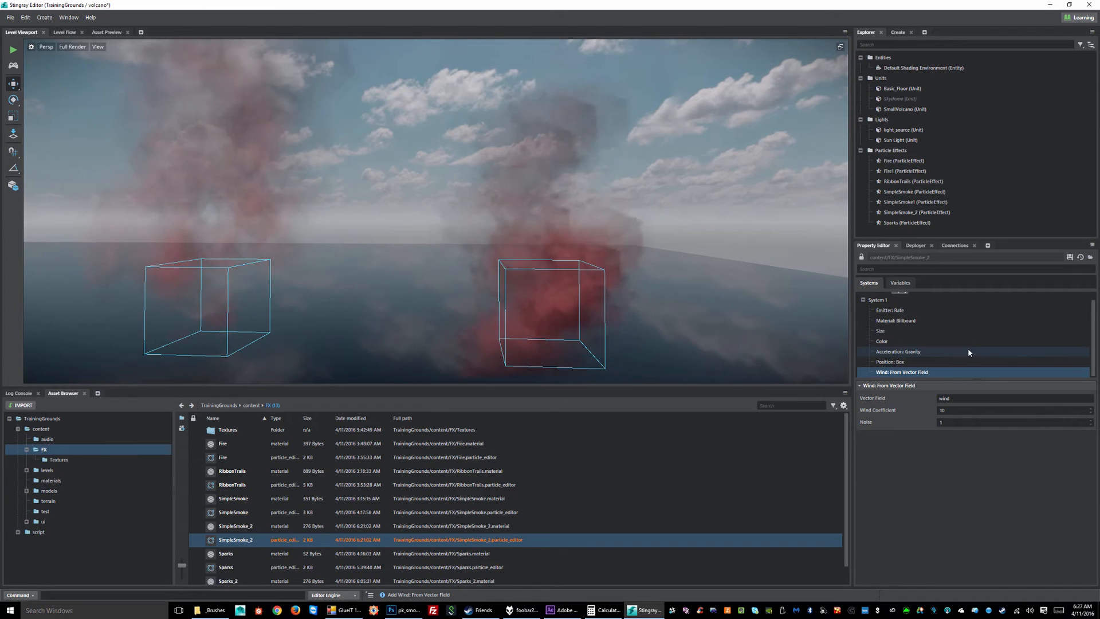
{"action": "left_click", "coordinate": [1067, 258]}
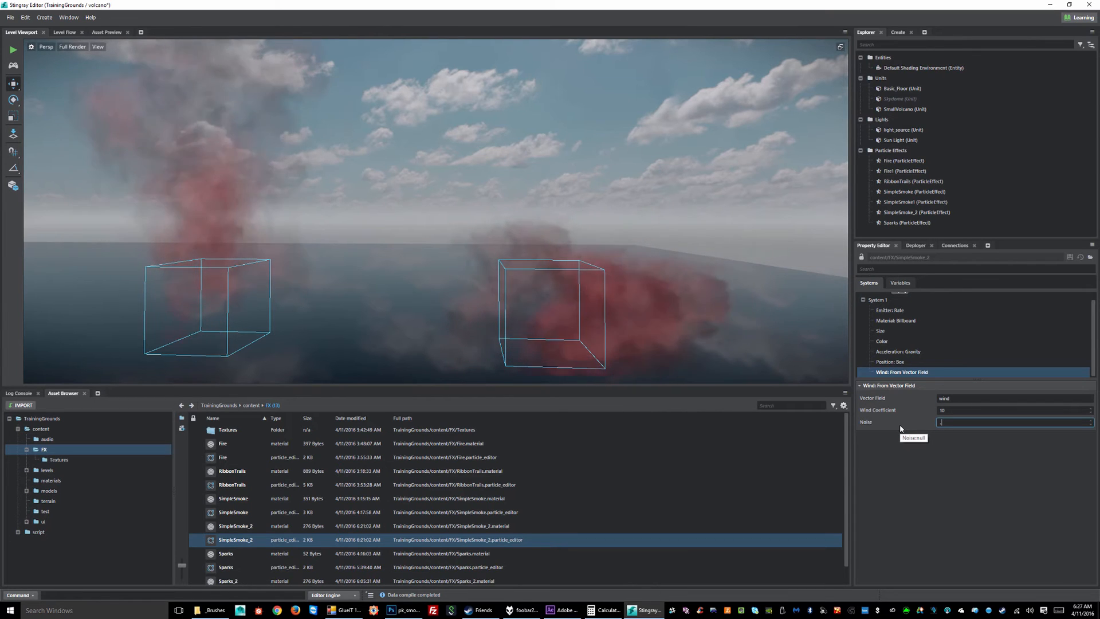
{"action": "type", "text": "1"}
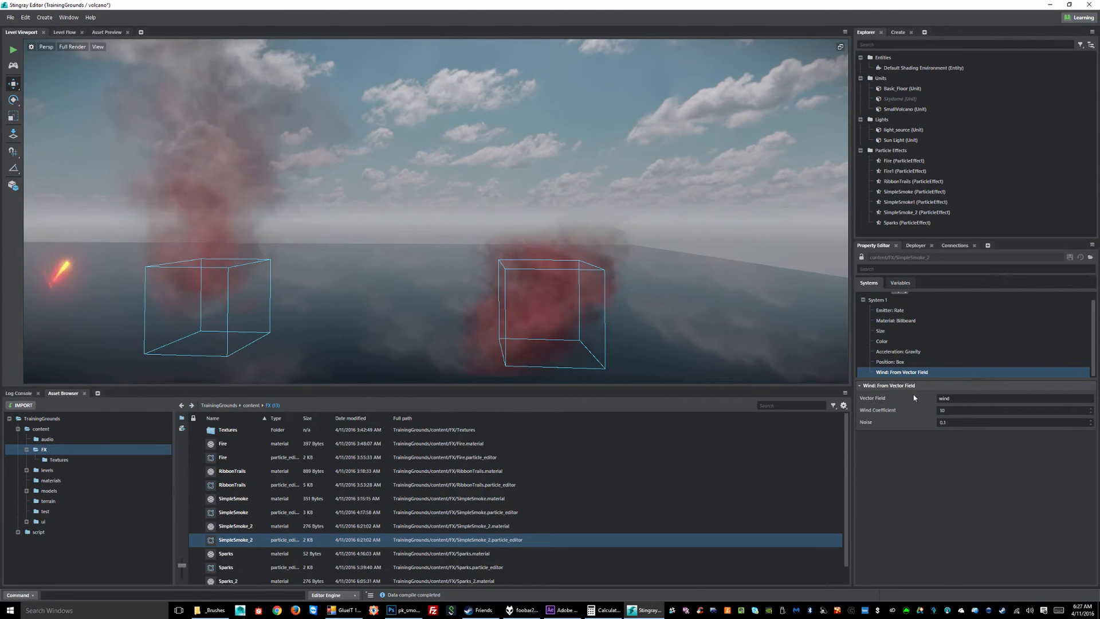
{"action": "left_click", "coordinate": [1069, 258]}
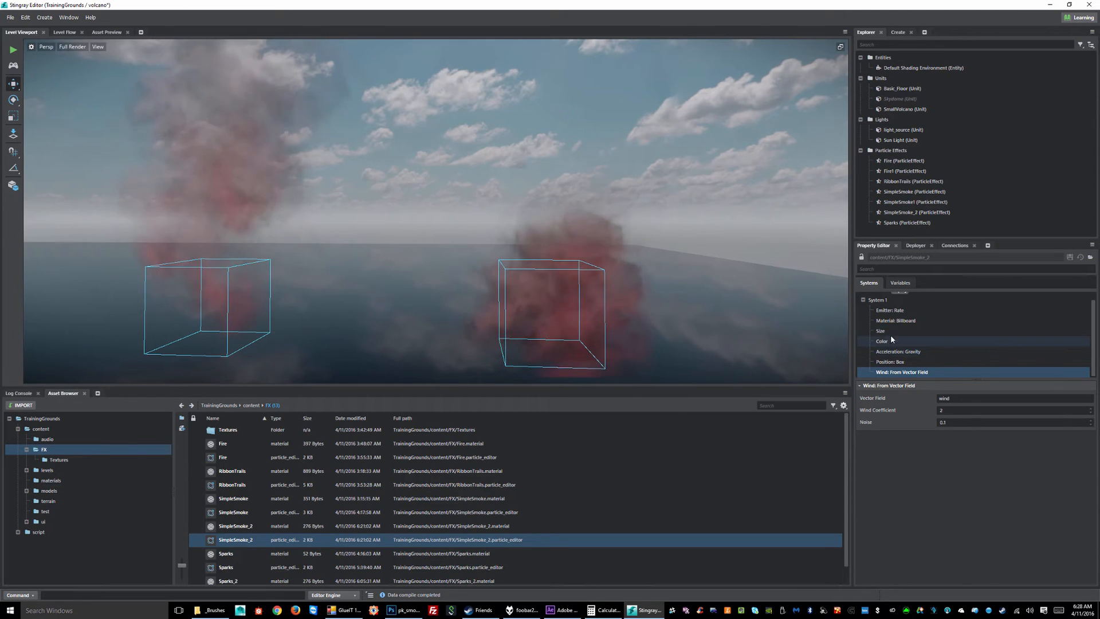
Set the gravity acceleration strength to 2 and save the effect
{"action": "left_click", "coordinate": [889, 353]}
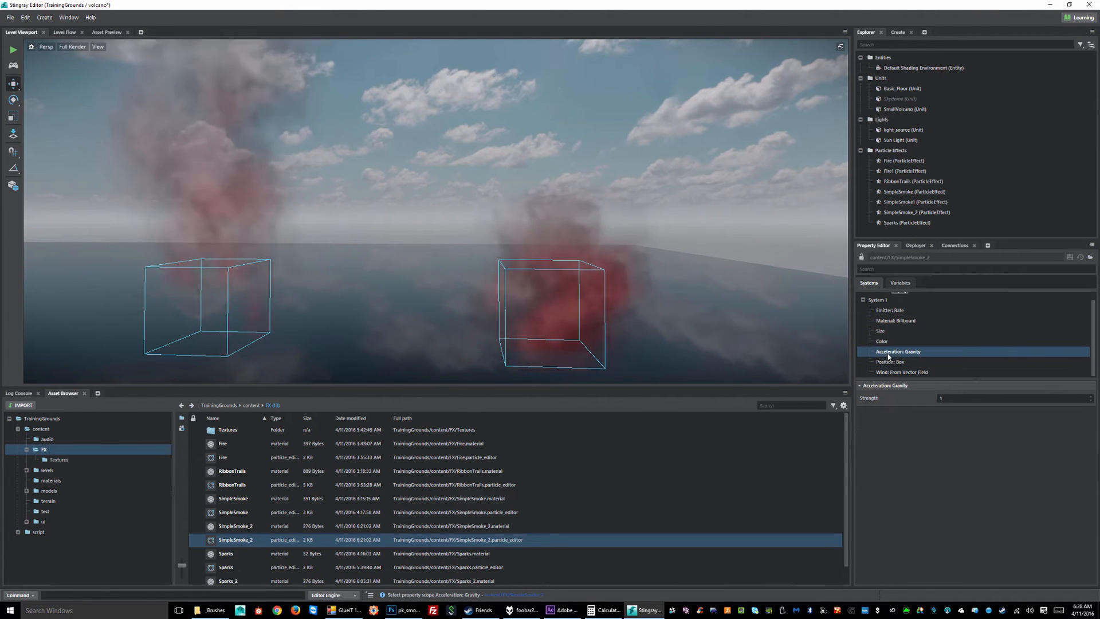
{"action": "left_click", "coordinate": [970, 397]}
{"action": "key", "text": "Return"}
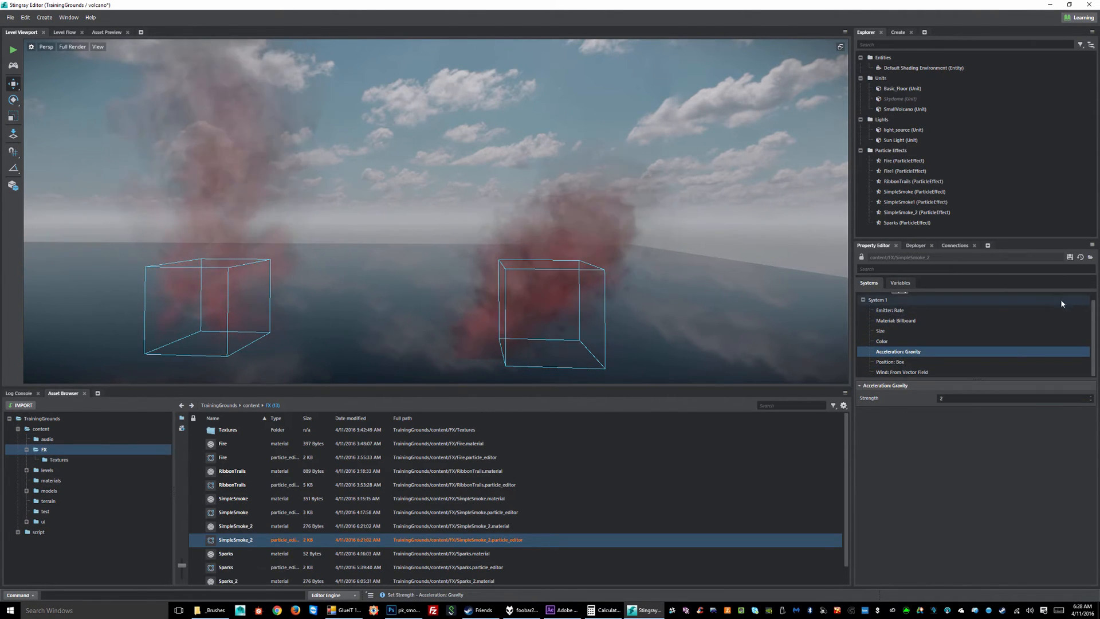
{"action": "left_click", "coordinate": [1069, 258]}
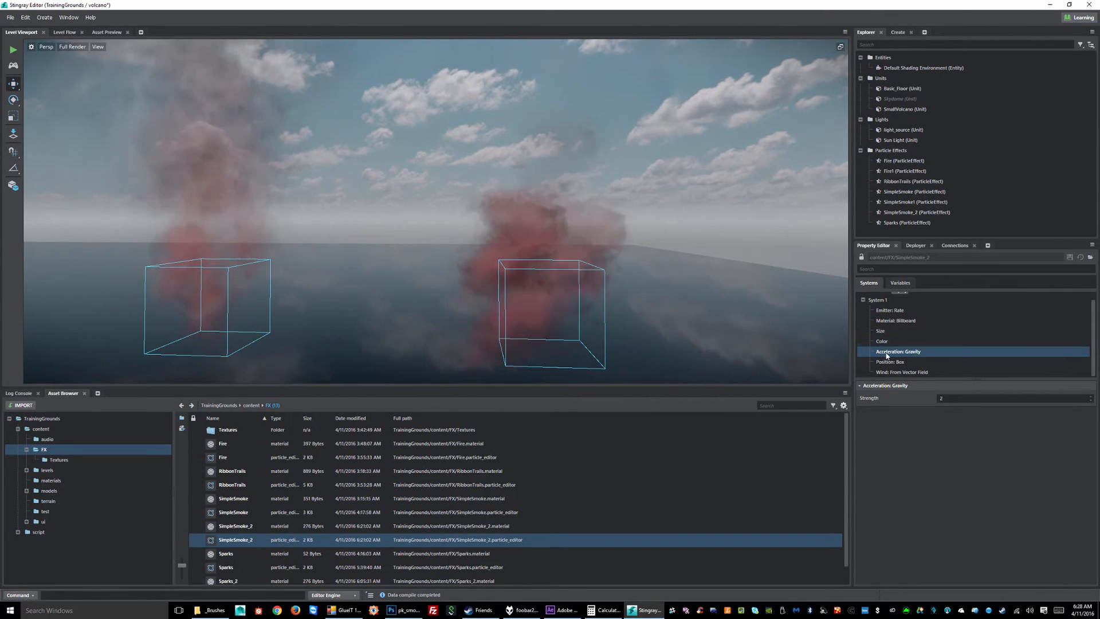
Set the vector field wind's coefficient to 3 and its noise to 0.2, saving the effect
{"action": "left_click", "coordinate": [895, 373]}
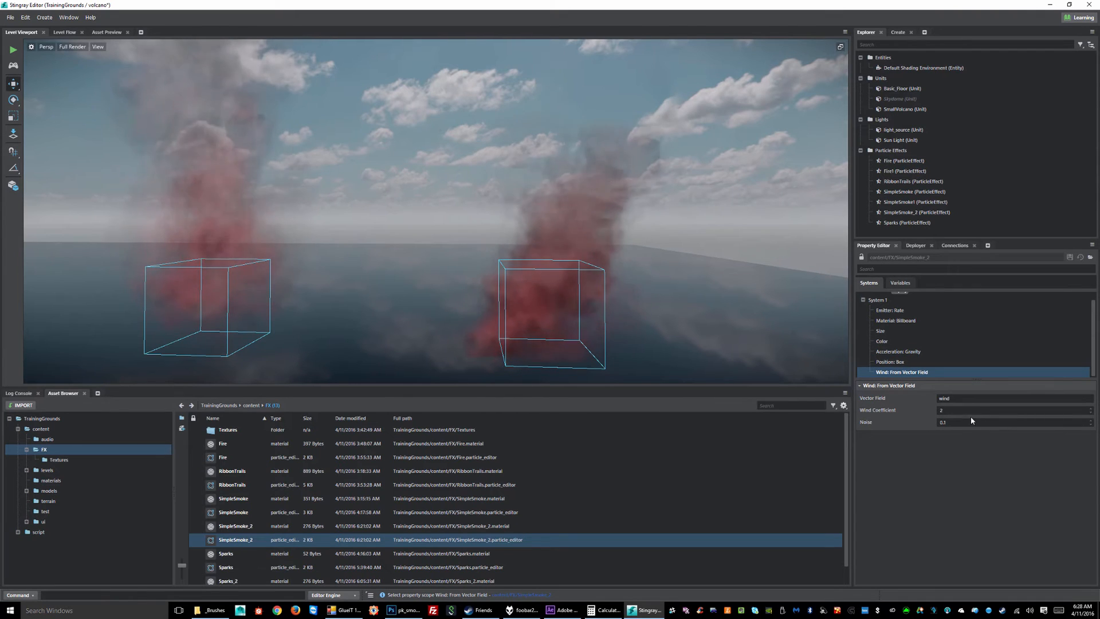
{"action": "type", "text": "3"}
{"action": "key", "text": "Tab"}
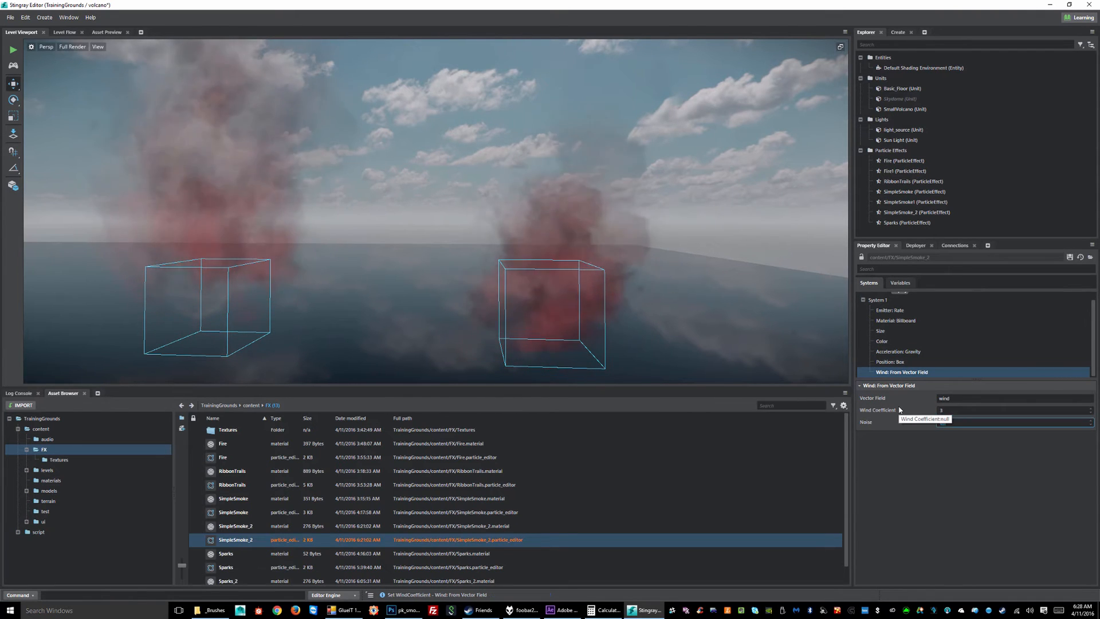
{"action": "left_click", "coordinate": [1071, 258]}
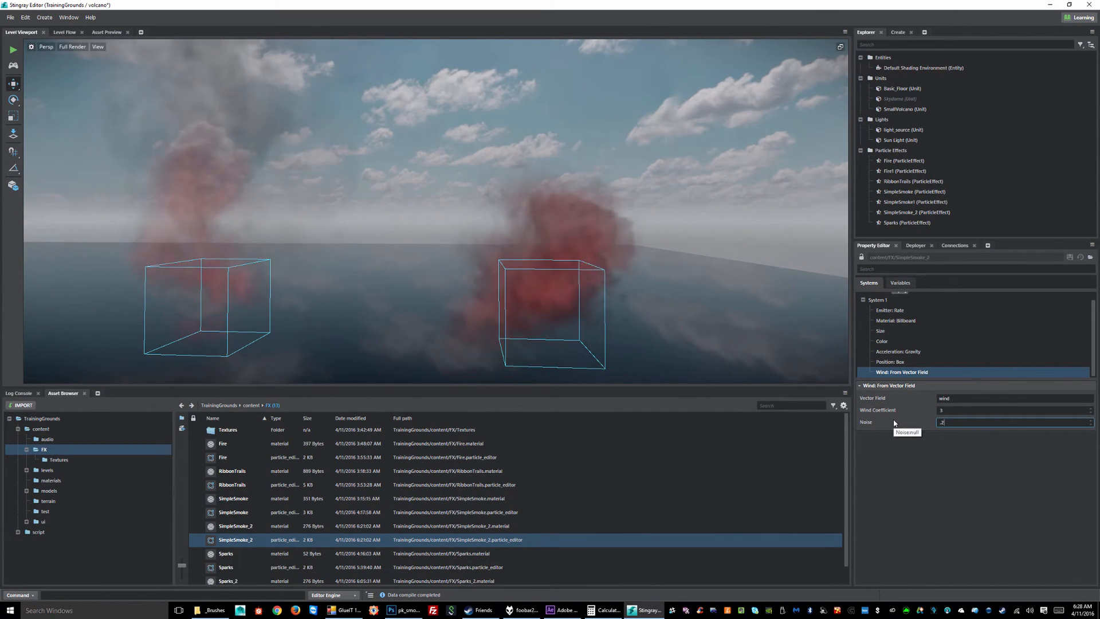
{"action": "left_click", "coordinate": [1070, 257]}
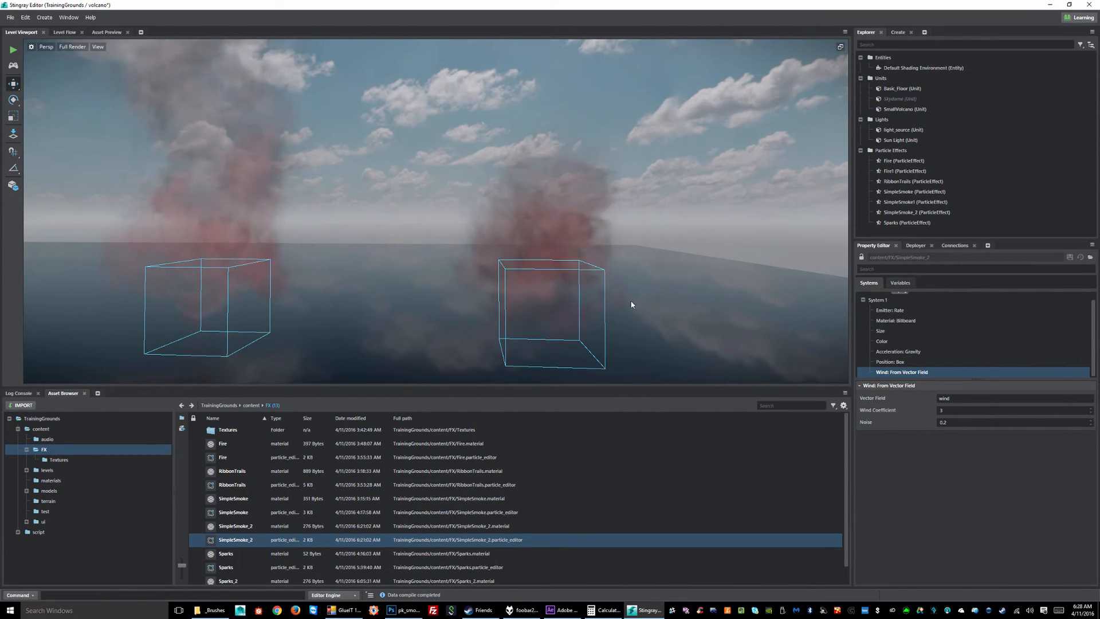
Check the emitter rate, set the gravity acceleration strength to 3, and save the effect
{"action": "left_click", "coordinate": [889, 310]}
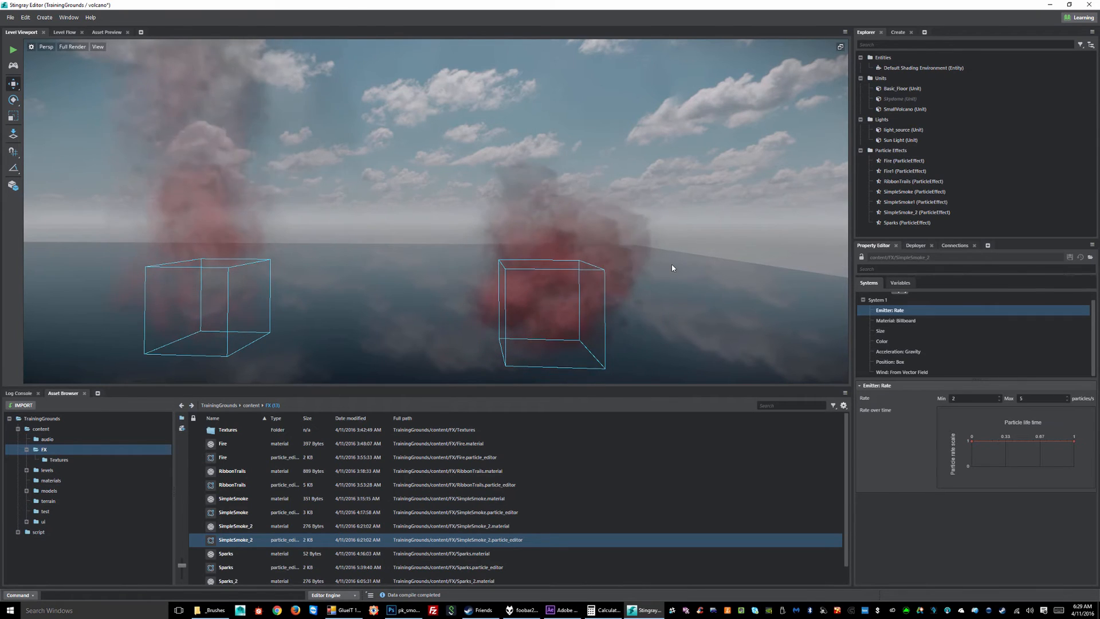
{"action": "left_click", "coordinate": [895, 352]}
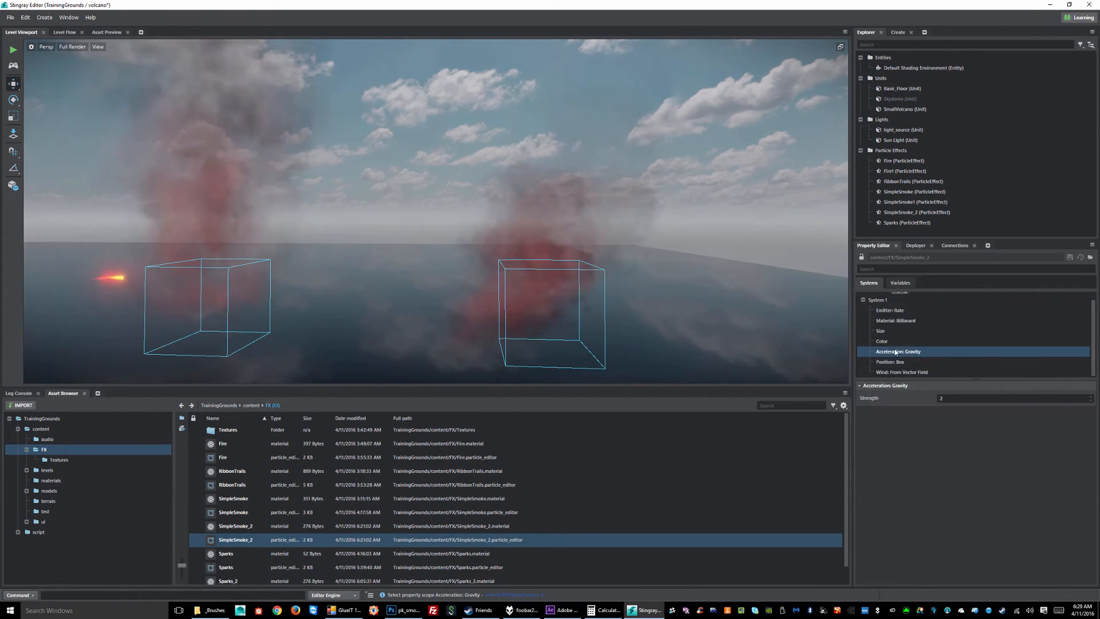
{"action": "left_click", "coordinate": [948, 398]}
{"action": "type", "text": "3"}
{"action": "key", "text": "Return"}
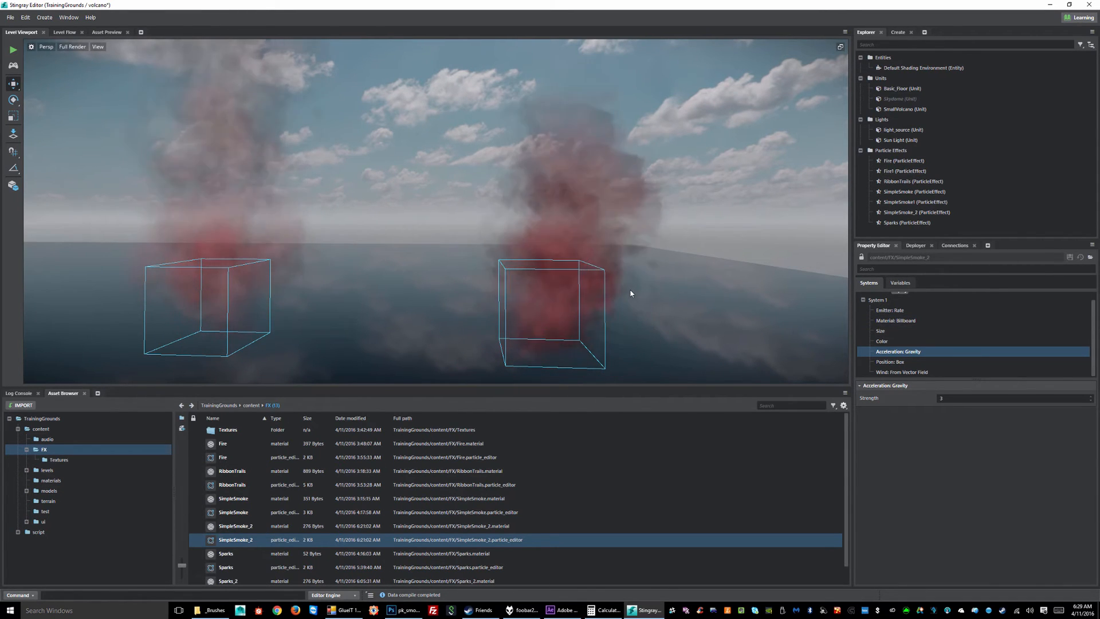
Try Additive Blend on the billboard material by enabling and saving it, and turn it off with another save
{"action": "left_click", "coordinate": [876, 322]}
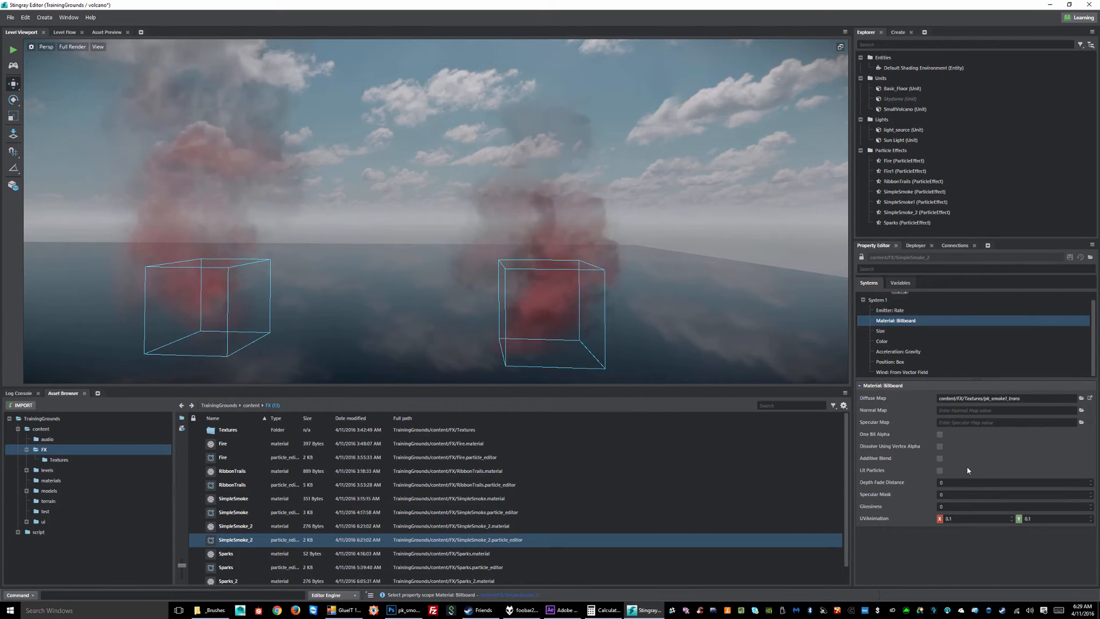
{"action": "left_click", "coordinate": [940, 458]}
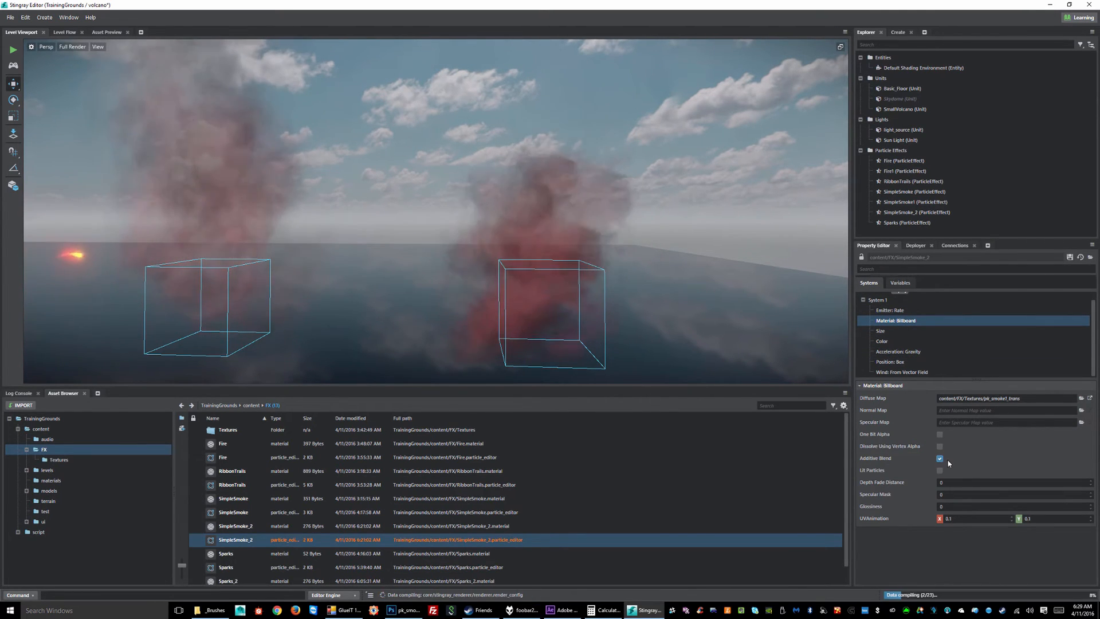
{"action": "left_click", "coordinate": [1069, 258]}
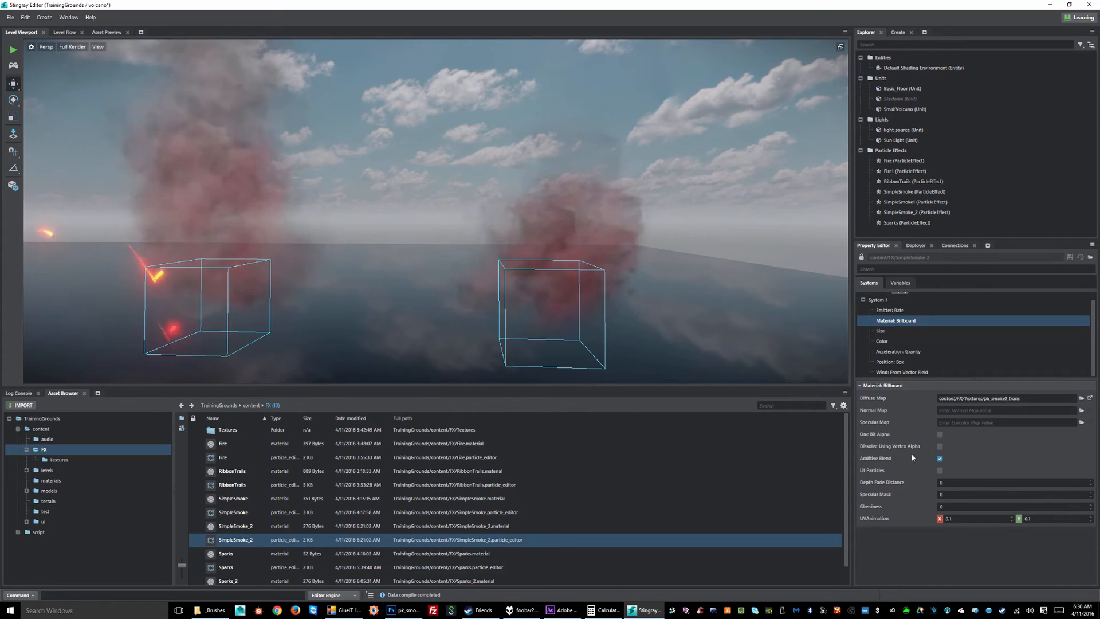
{"action": "left_click", "coordinate": [939, 458]}
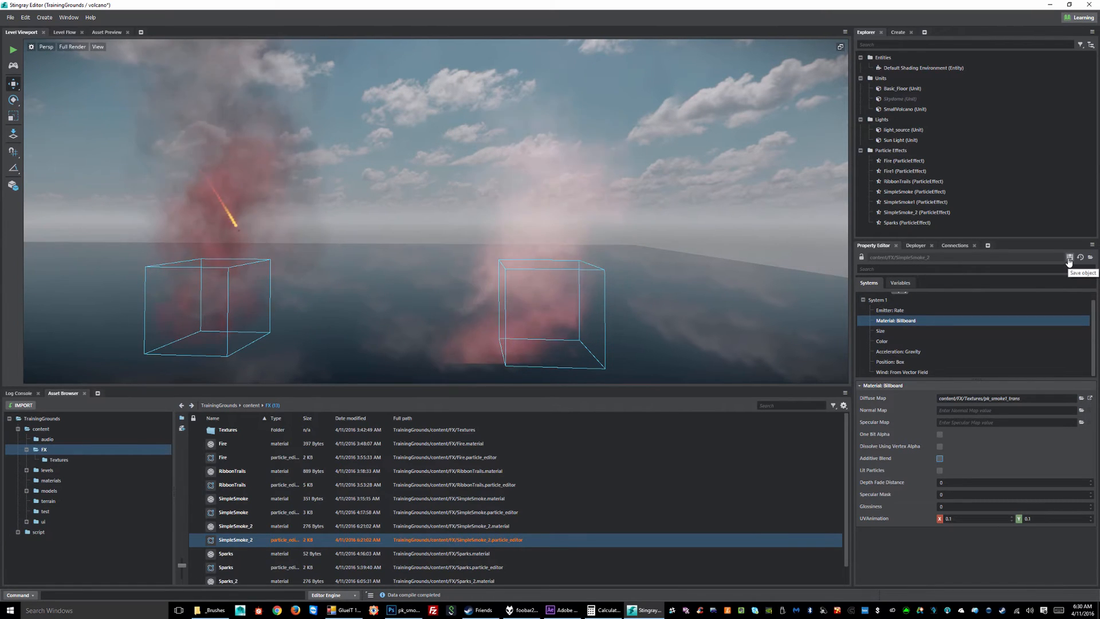
{"action": "left_click", "coordinate": [1070, 257]}
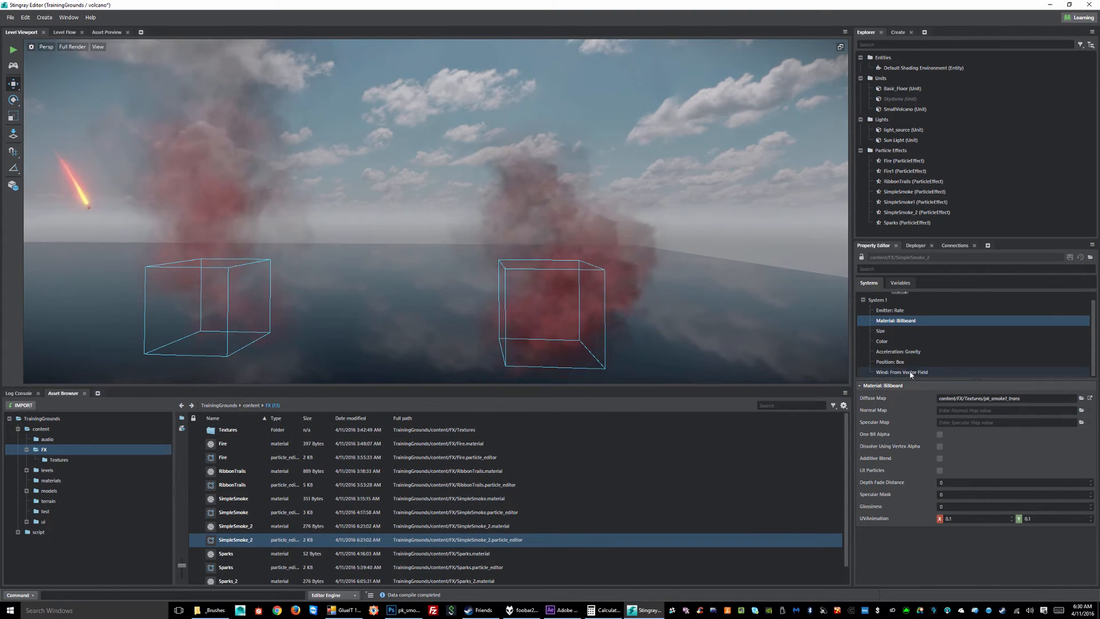
Try a Rotation By Velocity component on System 1 and remove it again
{"action": "left_click", "coordinate": [889, 340]}
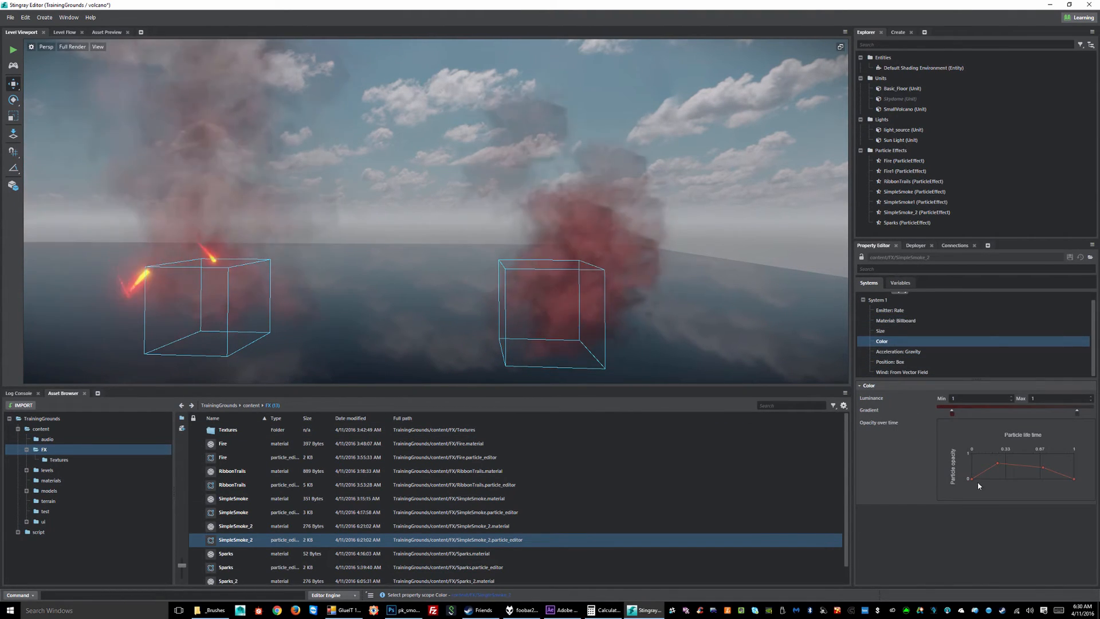
{"action": "left_click", "coordinate": [888, 350]}
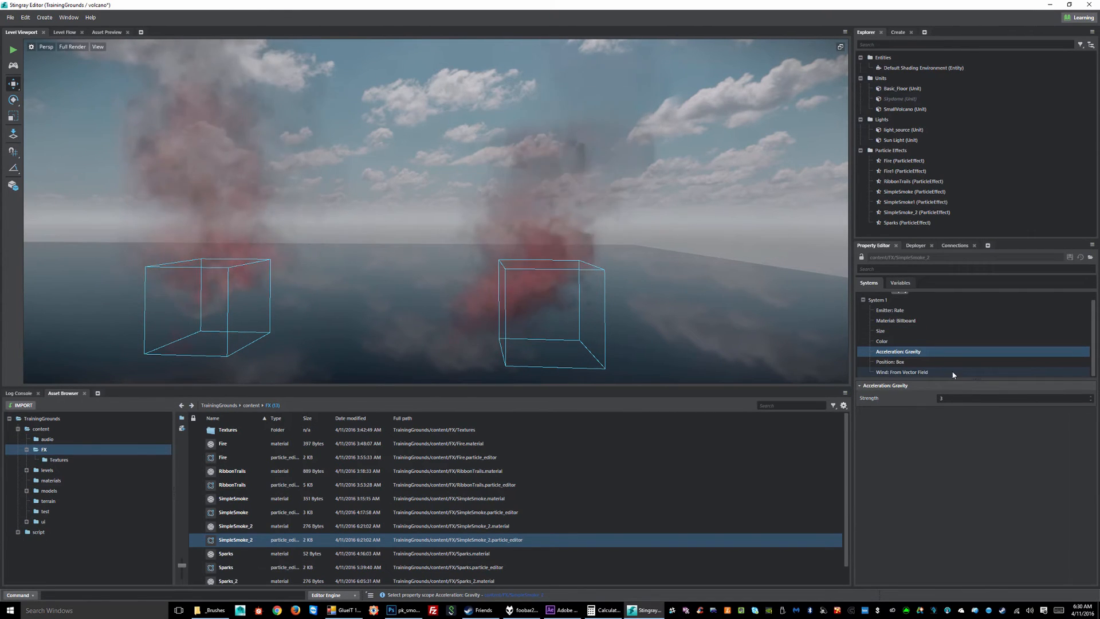
{"action": "right_click", "coordinate": [885, 301]}
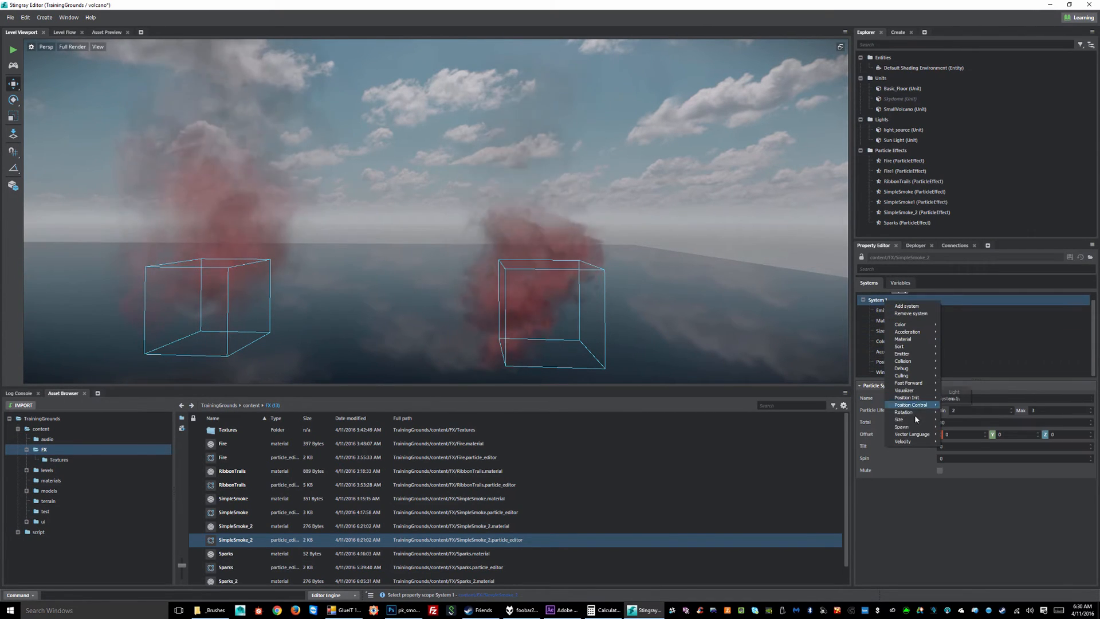
{"action": "mouse_move", "coordinate": [906, 412]}
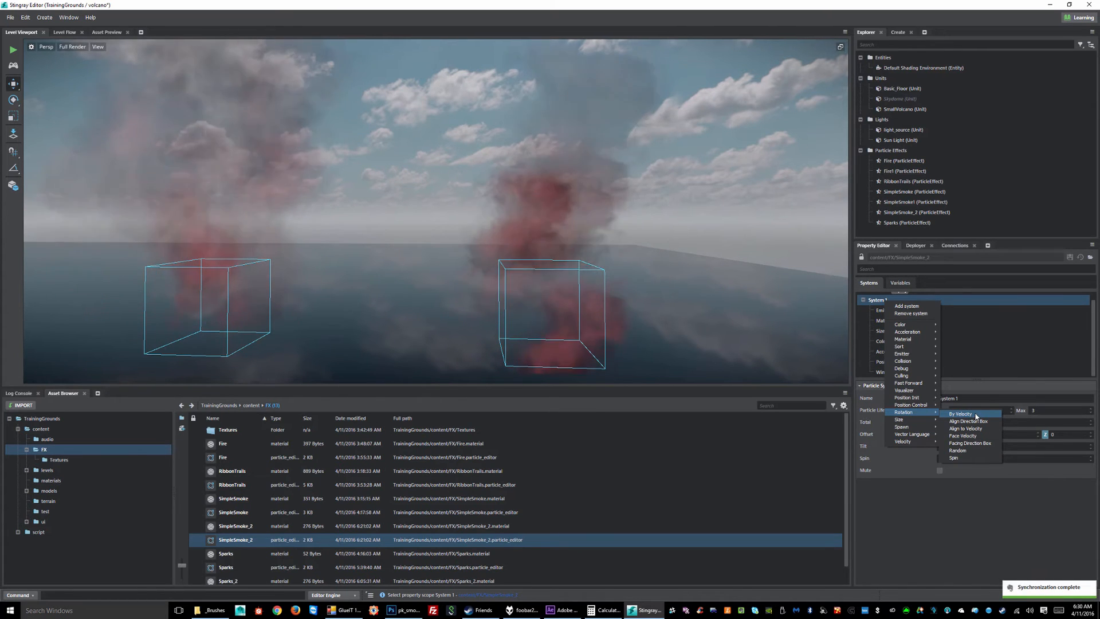
{"action": "left_click", "coordinate": [976, 414]}
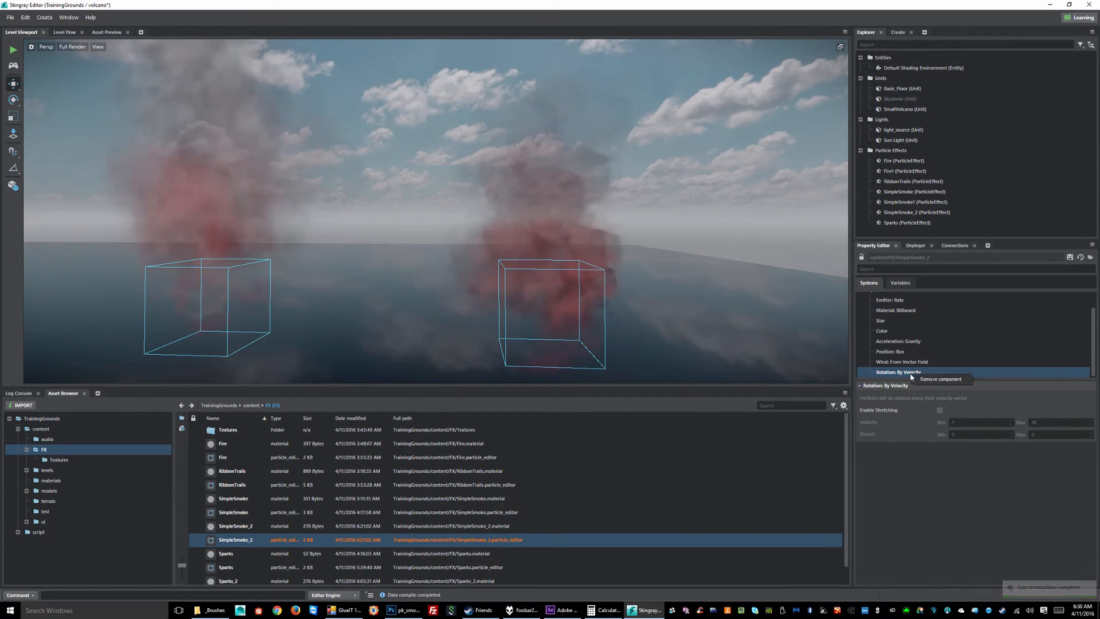
{"action": "left_click", "coordinate": [937, 381]}
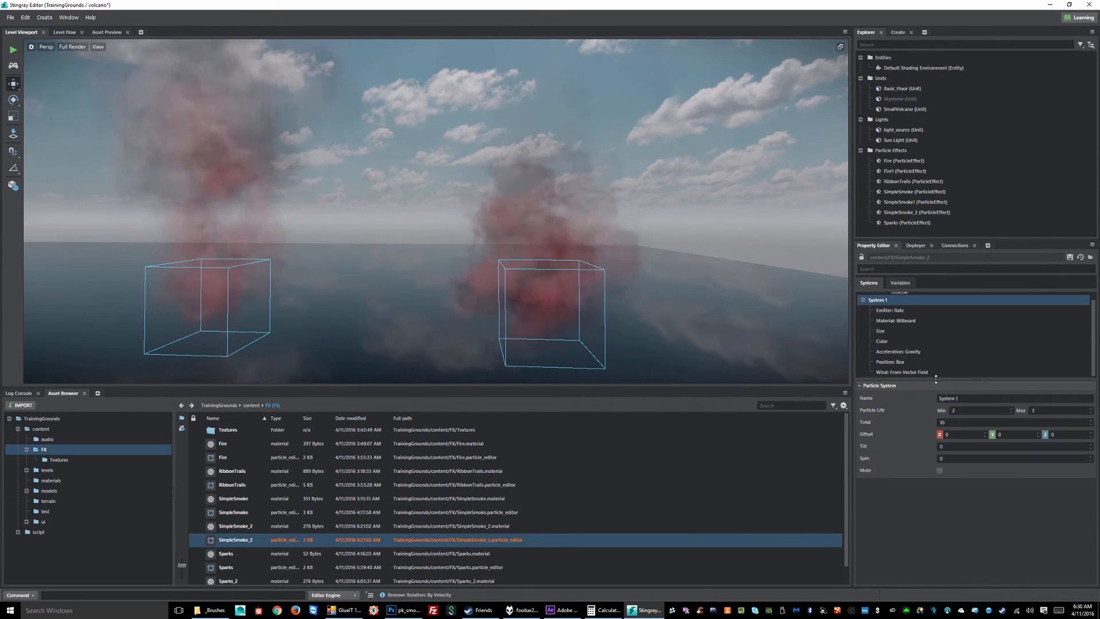
Try a Random rotation component on System 1 with a maximum of 20 degrees, and save the effect
{"action": "right_click", "coordinate": [887, 300]}
{"action": "mouse_move", "coordinate": [917, 411]}
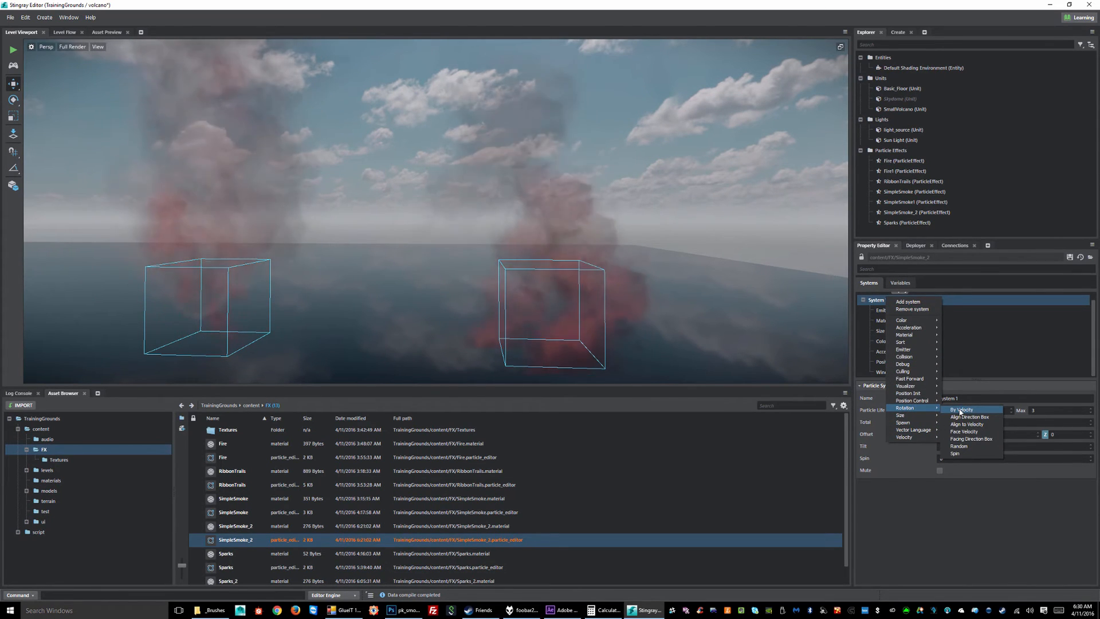
{"action": "left_click", "coordinate": [965, 447]}
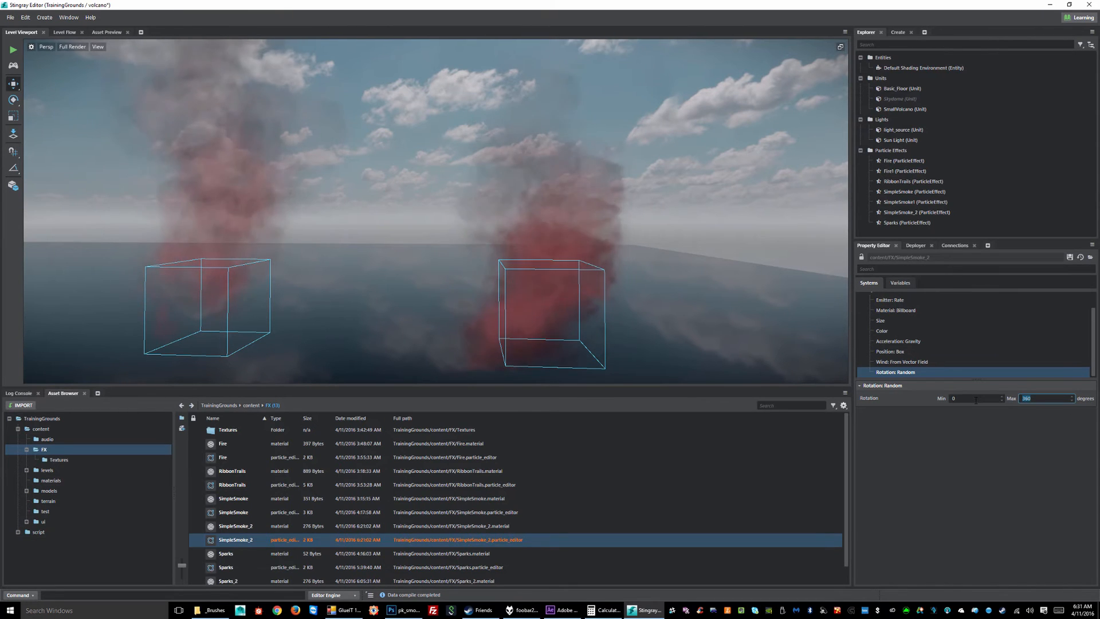
{"action": "type", "text": "20"}
{"action": "key", "text": "Return"}
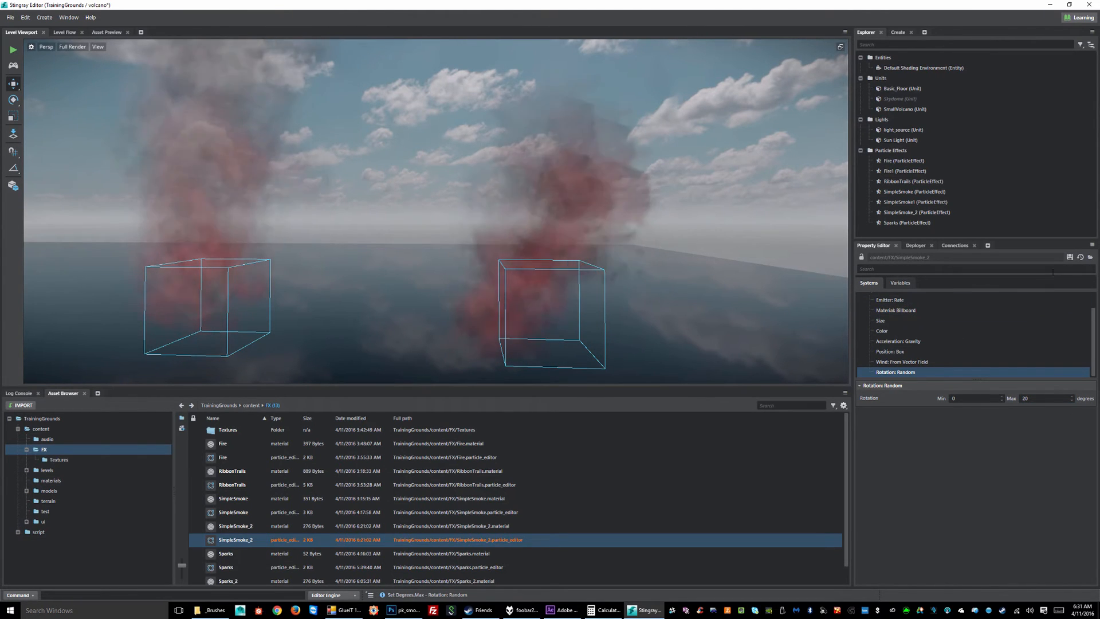
{"action": "left_click", "coordinate": [1070, 257]}
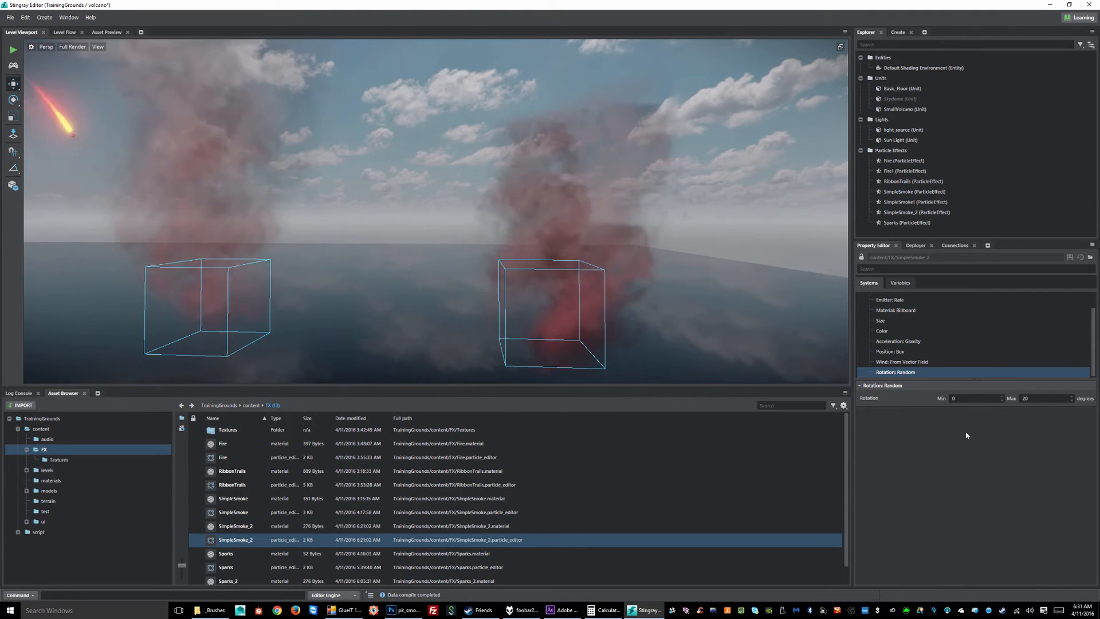
Try a 90-degree maximum on the random rotation with a save, and remove that component with another save
{"action": "left_click_drag", "start_coordinate": [1036, 398], "coordinate": [946, 404]}
{"action": "type", "text": "90"}
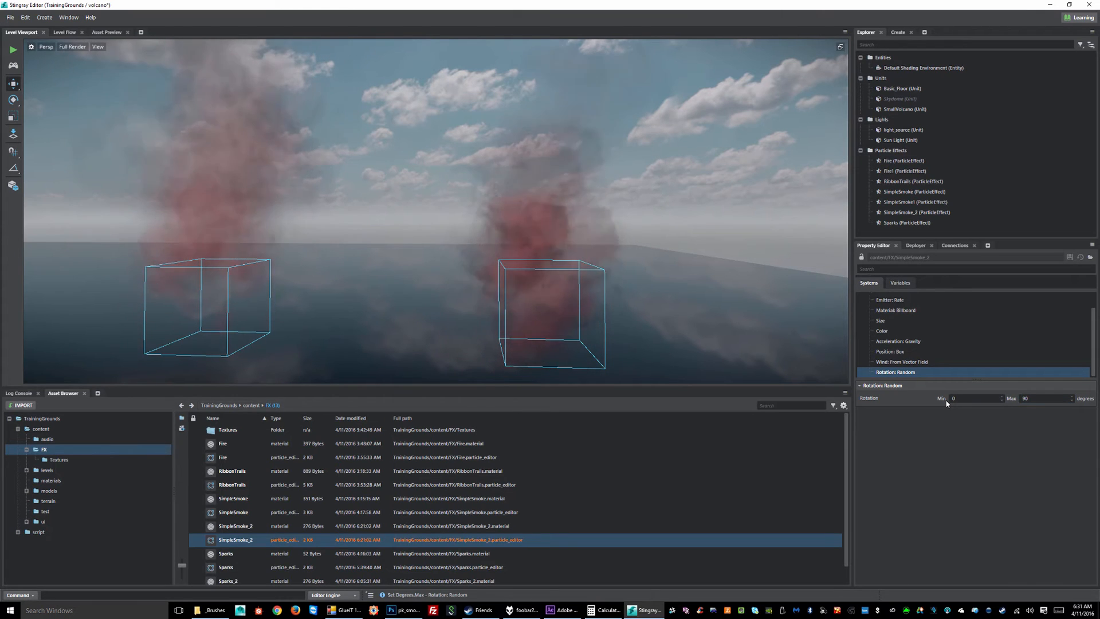
{"action": "left_click", "coordinate": [1070, 258]}
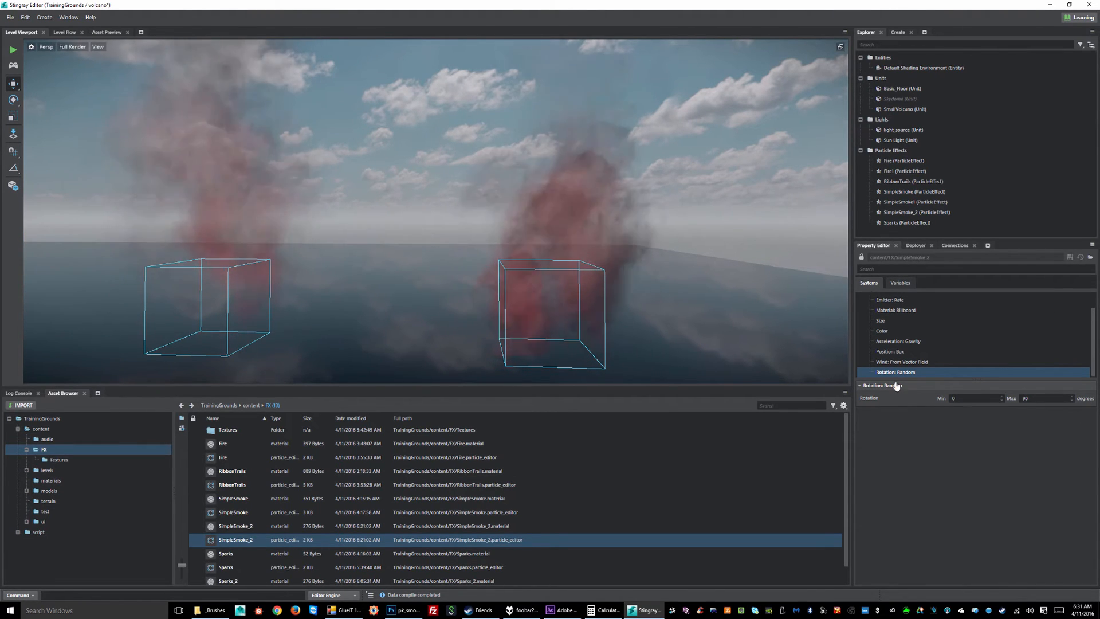
{"action": "key", "text": "Delete"}
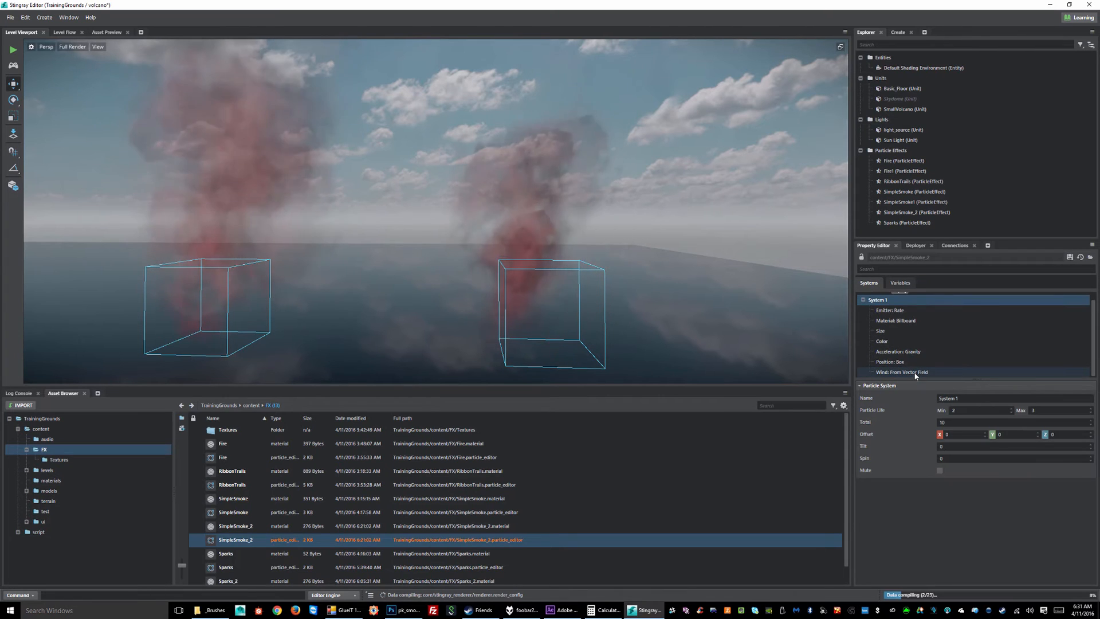
{"action": "left_click", "coordinate": [1070, 257]}
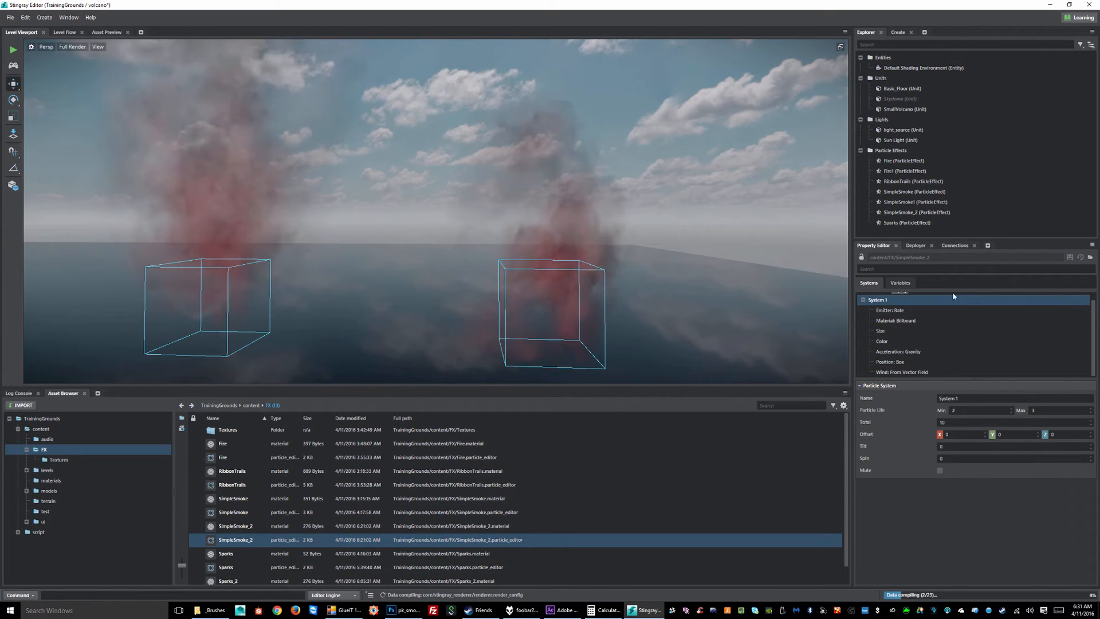
Check the smoke's billboard material settings and delete both test smoke effects beside the volcano from the level
{"action": "right_click_drag", "start_coordinate": [609, 253], "coordinate": [388, 223]}
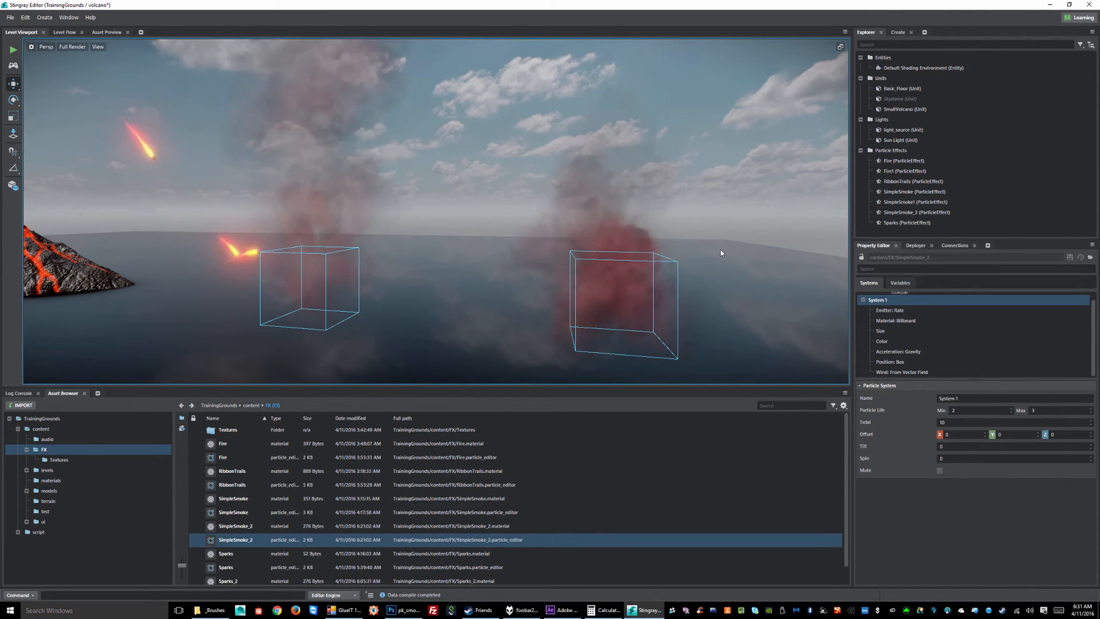
{"action": "left_click", "coordinate": [896, 321]}
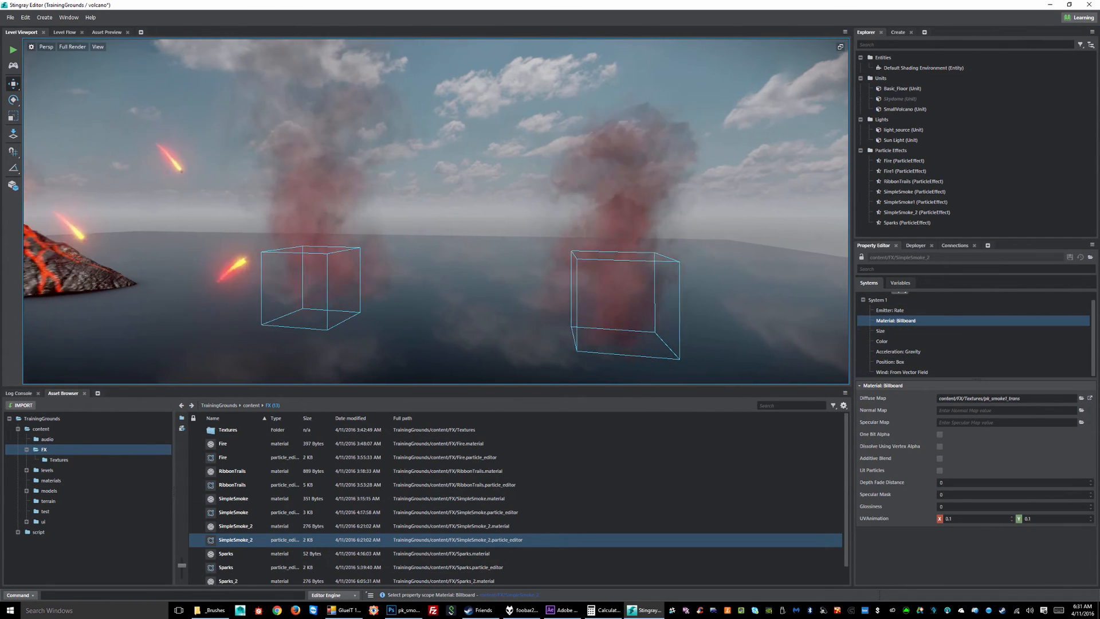
{"action": "mouse_move", "coordinate": [537, 277]}
{"action": "right_mouse_down"}
{"action": "mouse_move", "coordinate": [401, 276]}
{"action": "mouse_move", "coordinate": [538, 277]}
{"action": "right_mouse_up"}
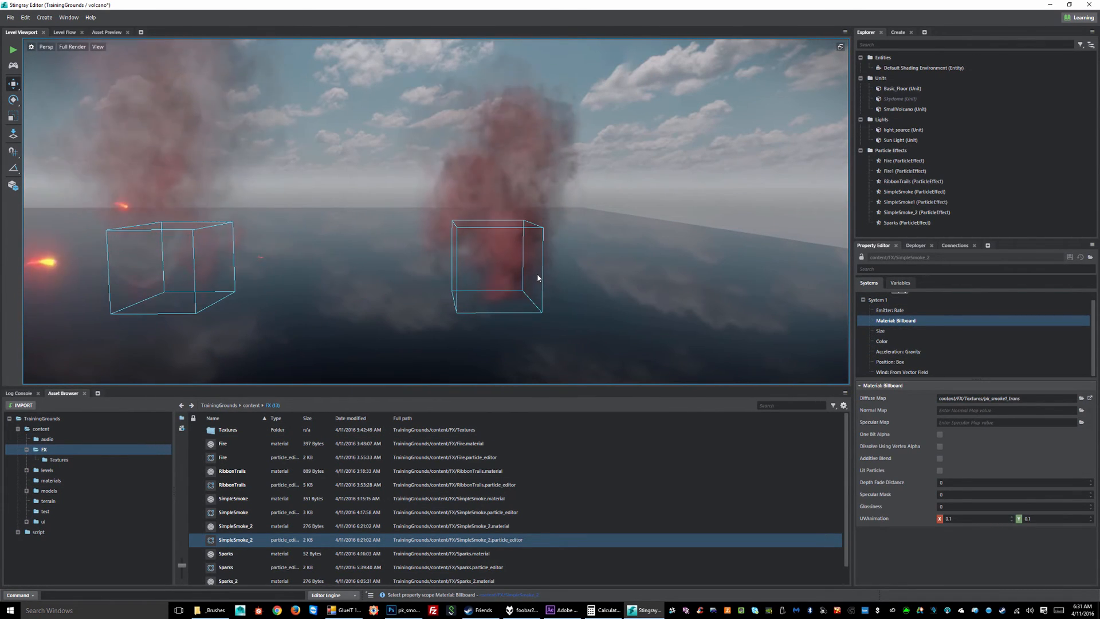
{"action": "left_click", "coordinate": [533, 244]}
{"action": "key", "text": "Delete"}
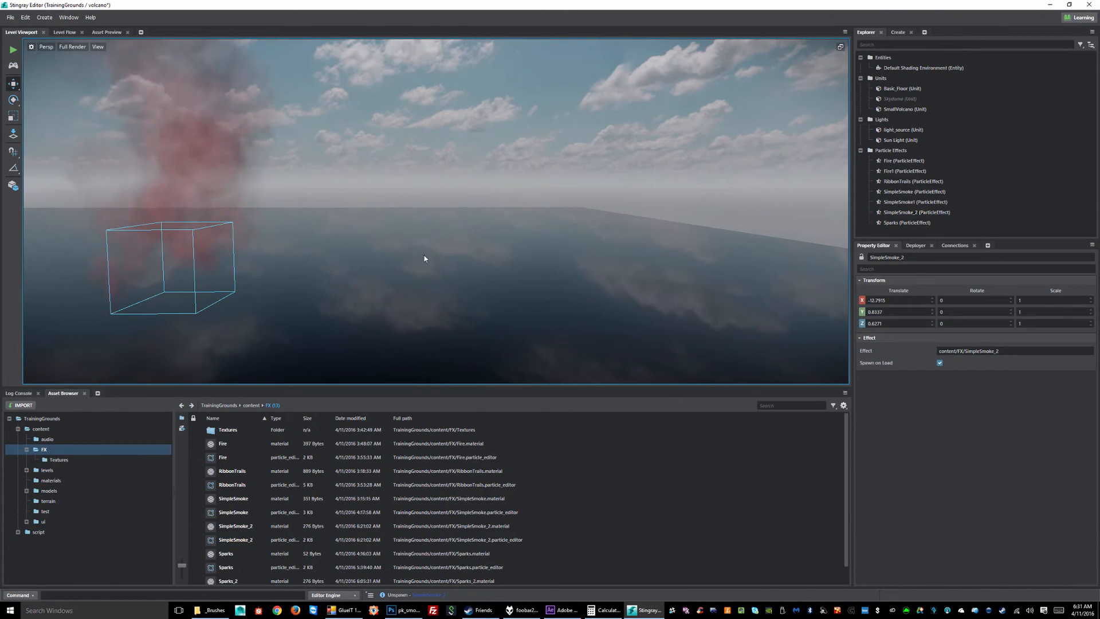
{"action": "left_click", "coordinate": [233, 238]}
{"action": "key", "text": "Delete"}
Place an instance of the Fire particle effect from the content/FX folder on the floor beside the volcano
{"action": "right_click_drag", "start_coordinate": [394, 273], "coordinate": [264, 268]}
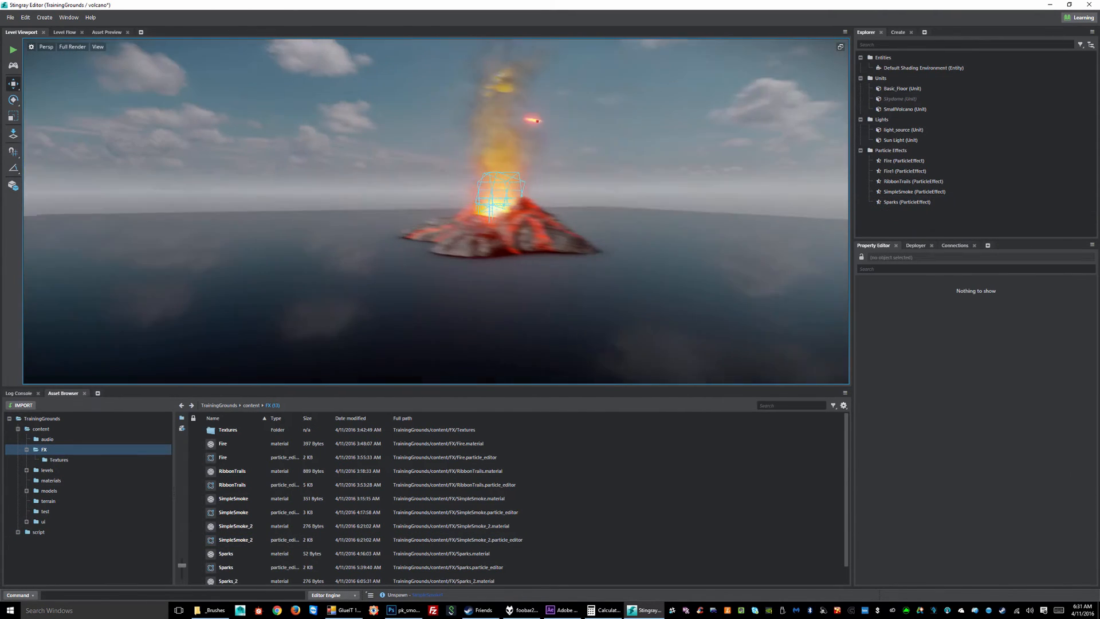
{"action": "mouse_move", "coordinate": [519, 229]}
{"action": "right_mouse_down"}
{"action": "mouse_move", "coordinate": [552, 214]}
{"action": "mouse_move", "coordinate": [535, 241]}
{"action": "right_mouse_up"}
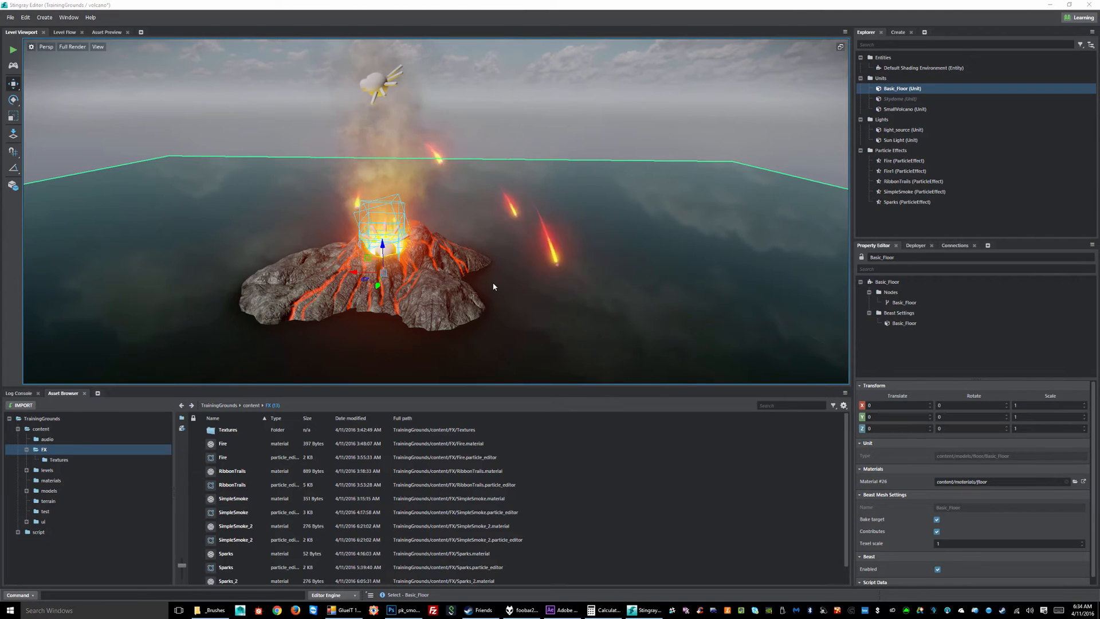
{"action": "middle_click_drag", "start_coordinate": [557, 285], "coordinate": [485, 238], "text": "alt"}
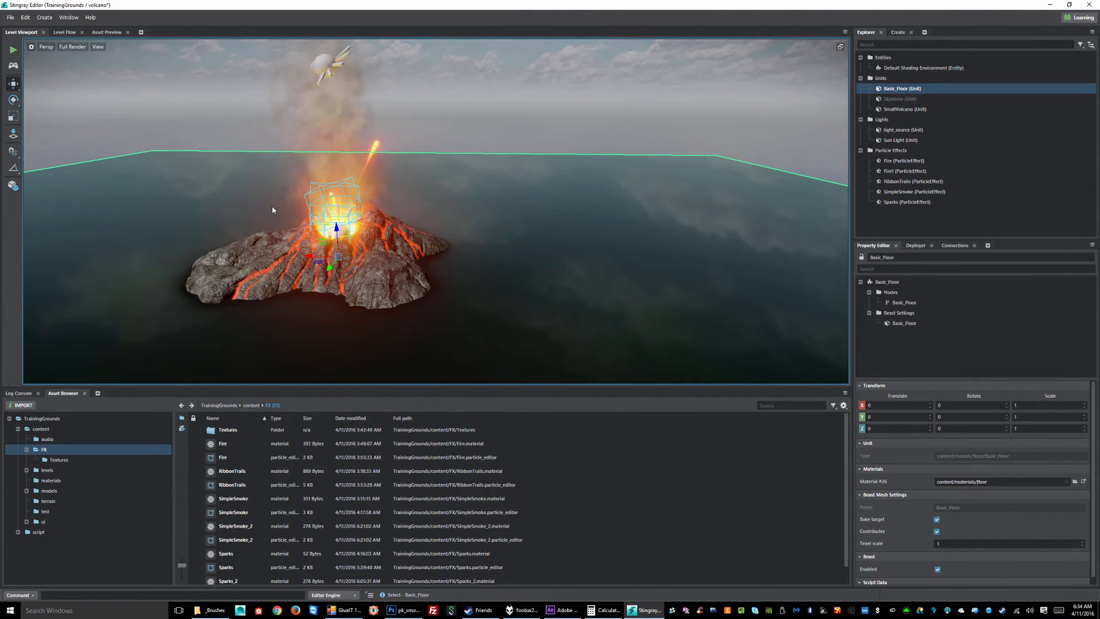
{"action": "right_click_drag", "start_coordinate": [271, 205], "coordinate": [535, 233], "text": "alt"}
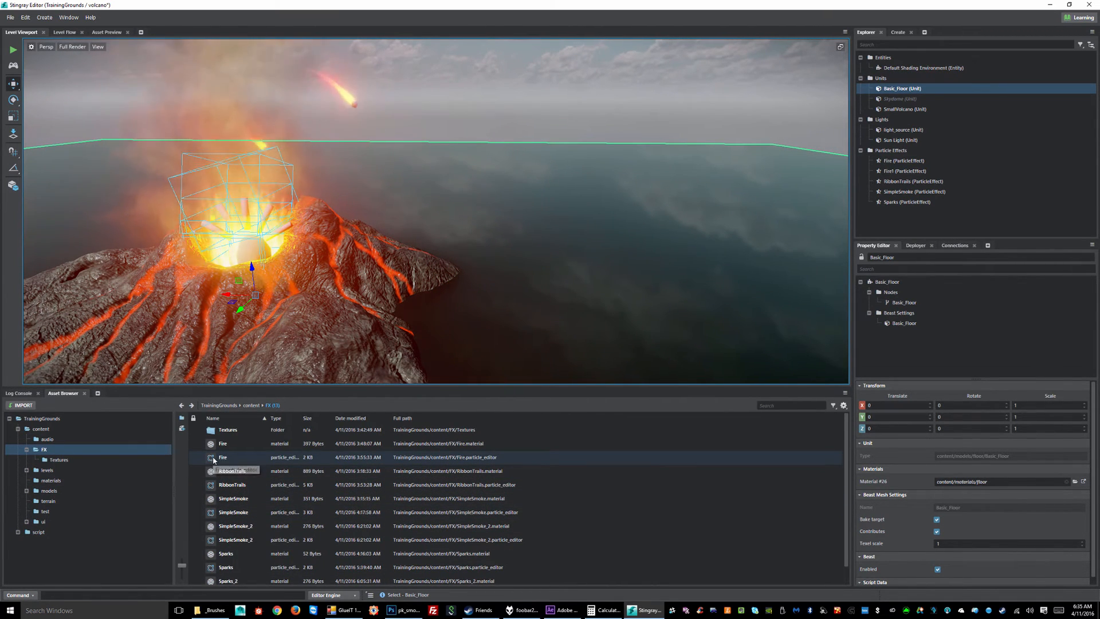
{"action": "left_click_drag", "start_coordinate": [949, 235], "coordinate": [638, 293]}
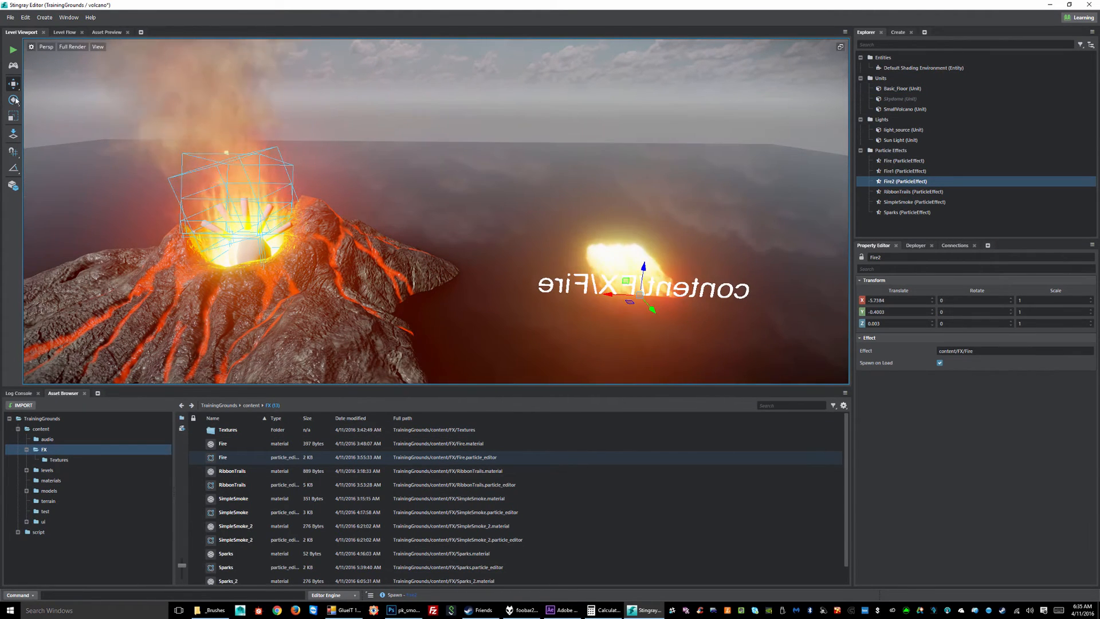
Rotate the new Fire effect about its X axis to about 114.8 degrees so the flames stand upright
{"action": "left_click", "coordinate": [13, 100]}
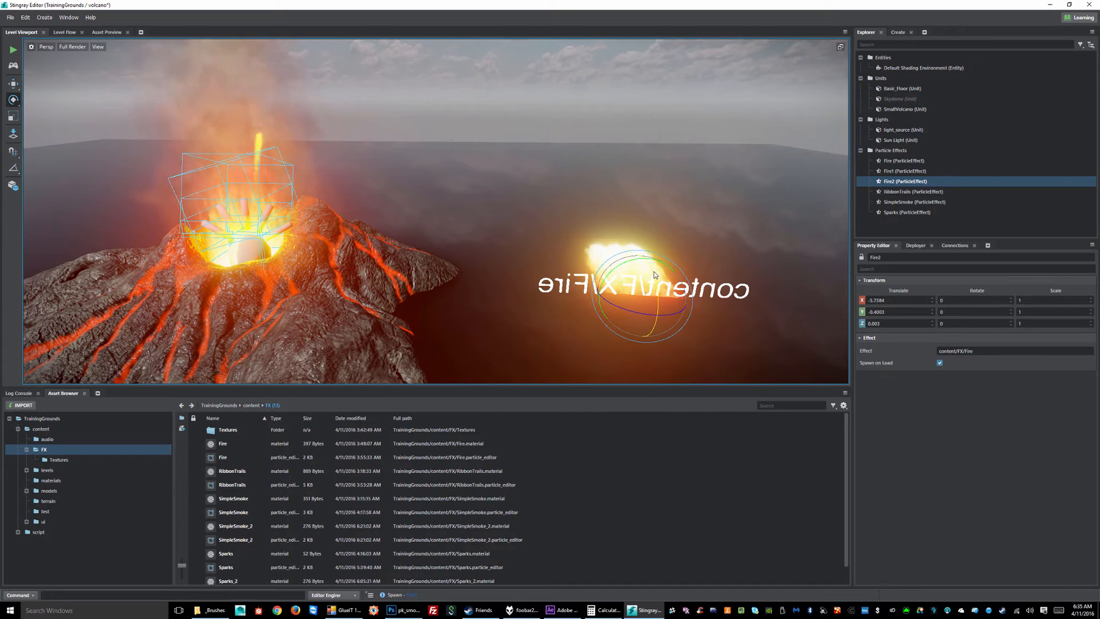
{"action": "left_click_drag", "start_coordinate": [654, 275], "coordinate": [635, 193]}
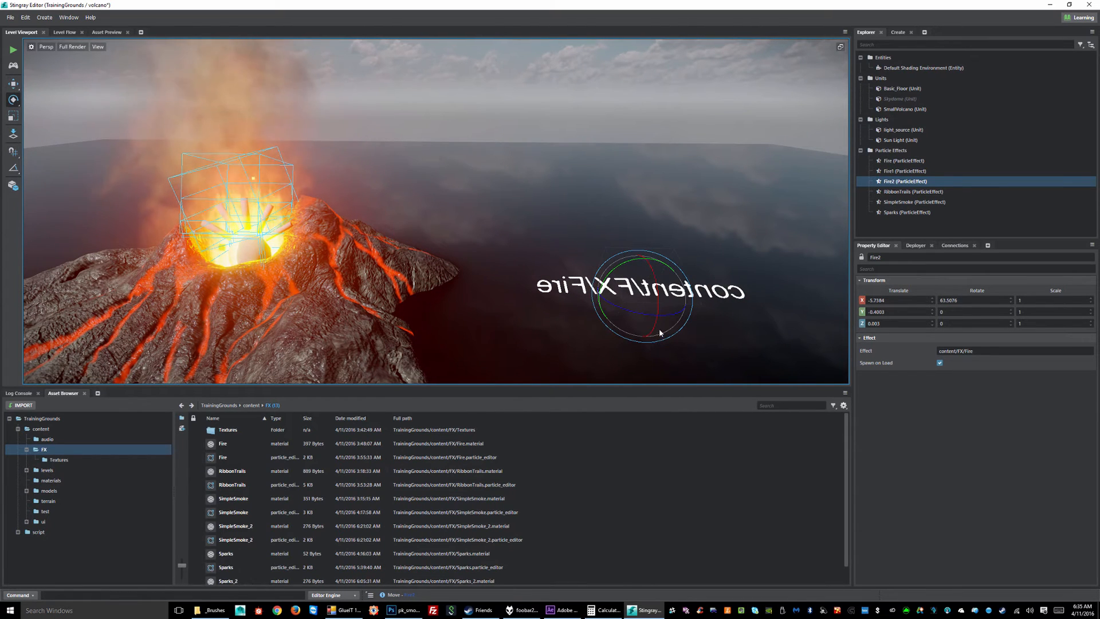
{"action": "left_click_drag", "start_coordinate": [658, 297], "coordinate": [655, 266]}
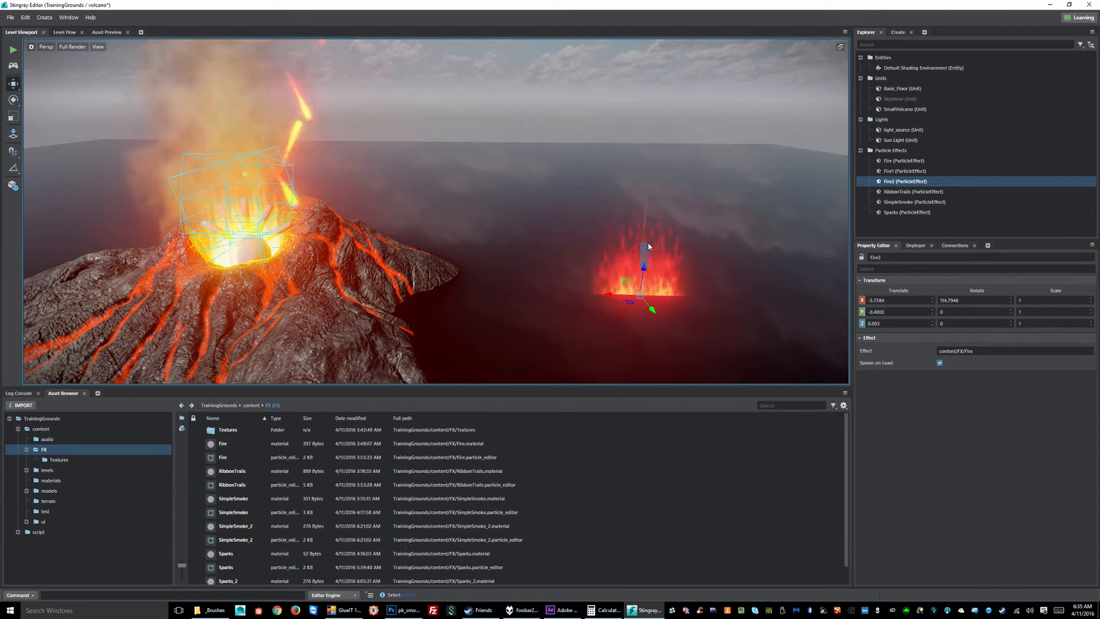
Raise the new Fire effect above the floor to a Z position of about 1.37, and deselect it
{"action": "left_click_drag", "start_coordinate": [649, 246], "coordinate": [662, 190]}
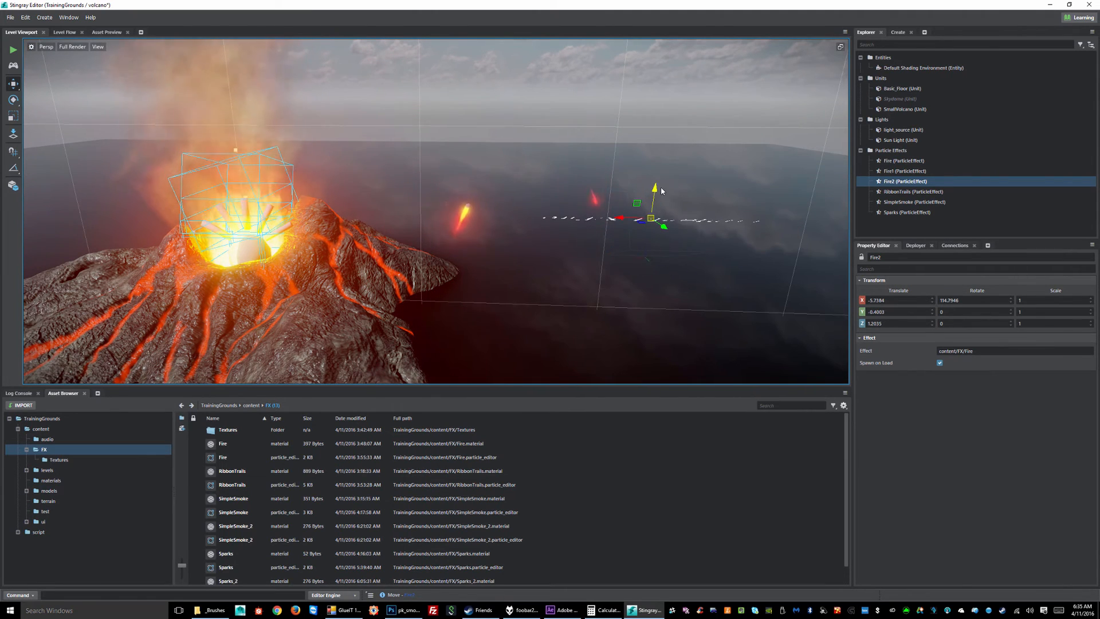
{"action": "middle_click_drag", "start_coordinate": [700, 268], "coordinate": [323, 227], "text": "alt"}
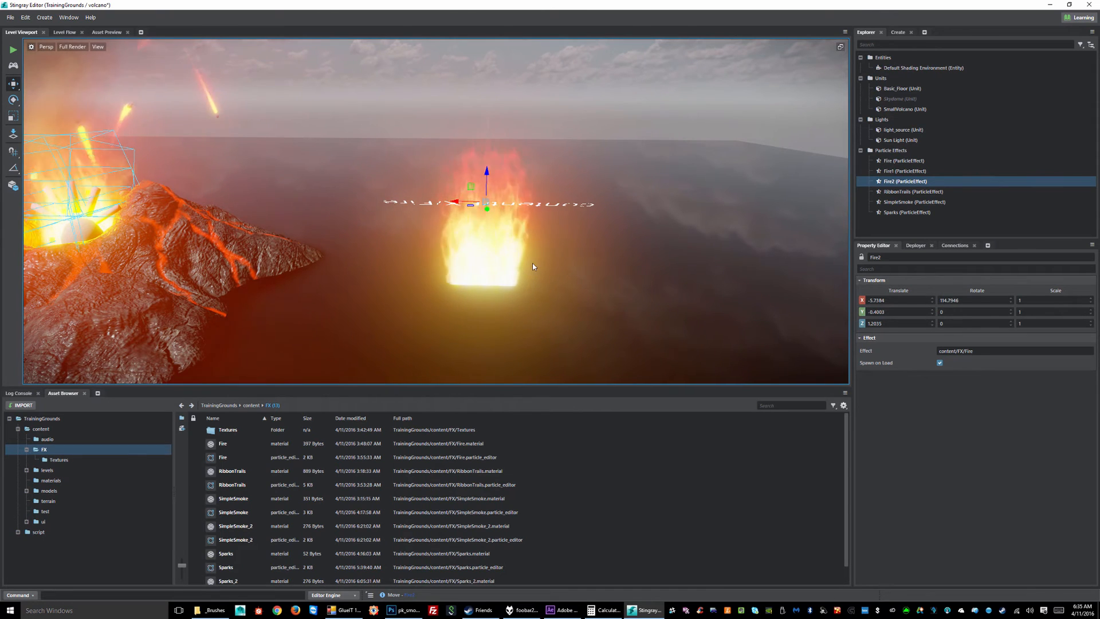
{"action": "left_click_drag", "start_coordinate": [487, 176], "coordinate": [490, 167]}
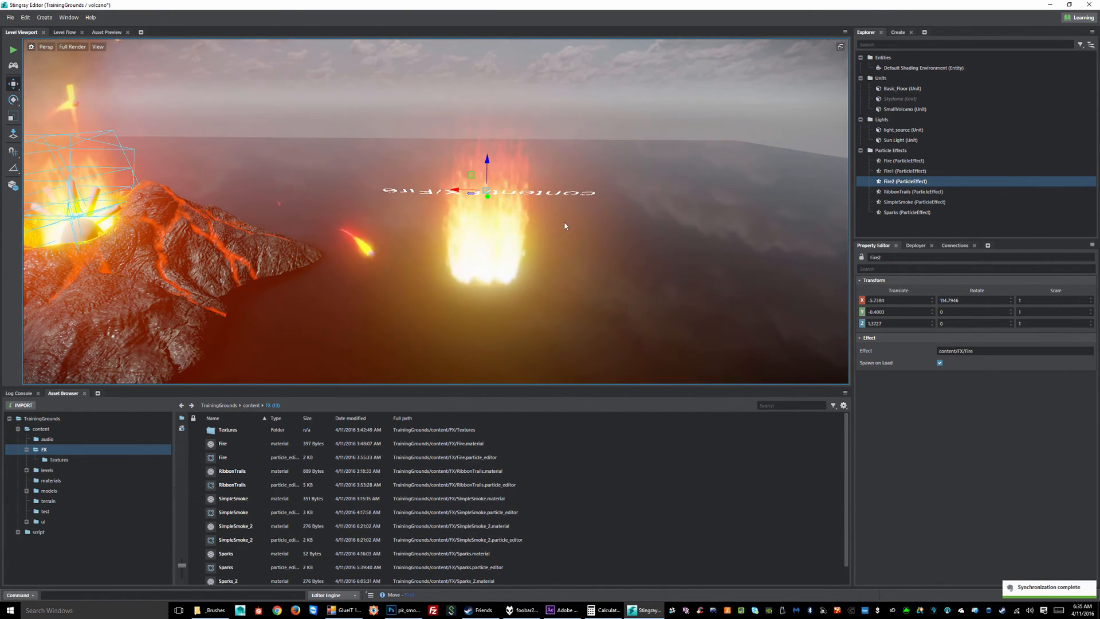
{"action": "left_click_drag", "start_coordinate": [564, 223], "coordinate": [530, 225], "text": "alt"}
{"action": "right_click_drag", "start_coordinate": [533, 224], "coordinate": [559, 251], "text": "alt"}
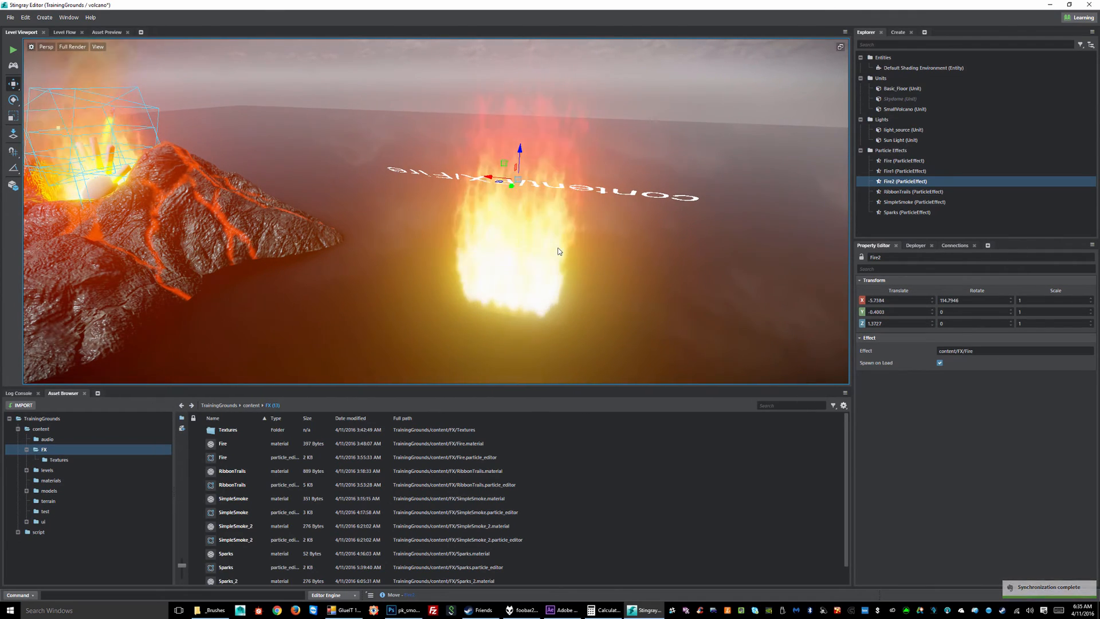
{"action": "left_click", "coordinate": [544, 266]}
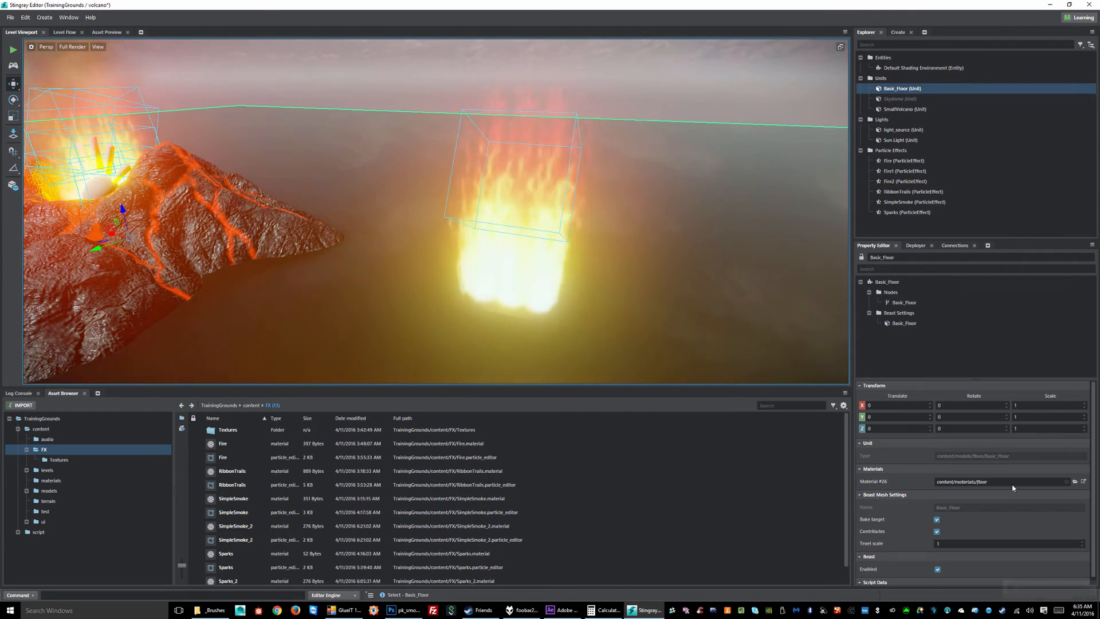
Open the Fire particle effect and examine System 1's billboard material and its UV Animation range, loop and Fps settings
{"action": "scroll", "coordinate": [458, 499], "scroll_direction": "down", "scroll_amount": 1}
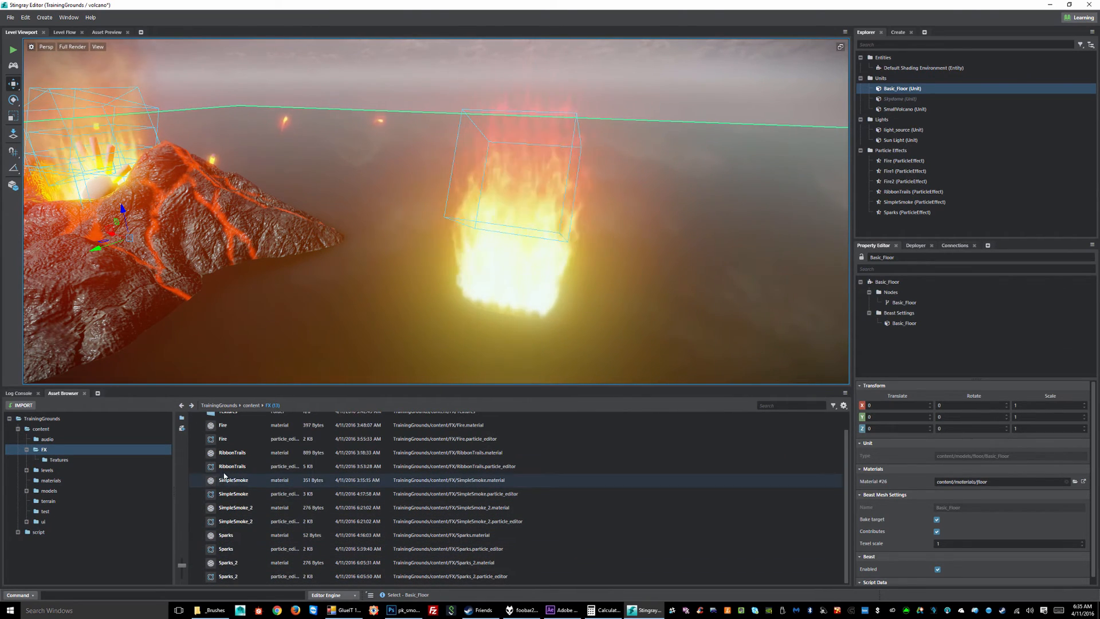
{"action": "left_click", "coordinate": [224, 438]}
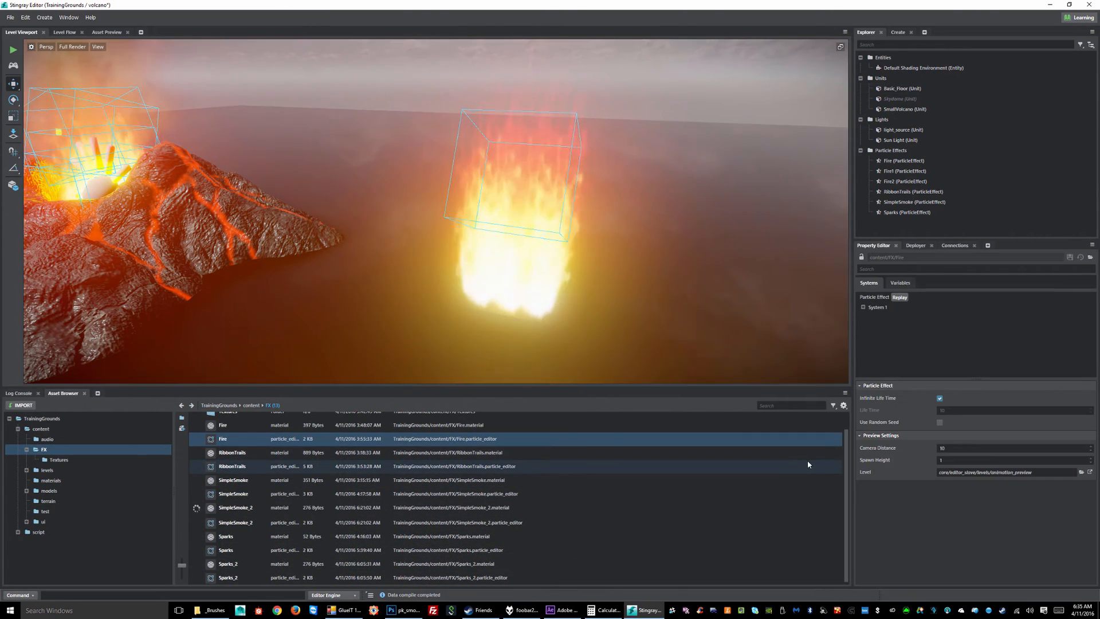
{"action": "double_click", "coordinate": [865, 307]}
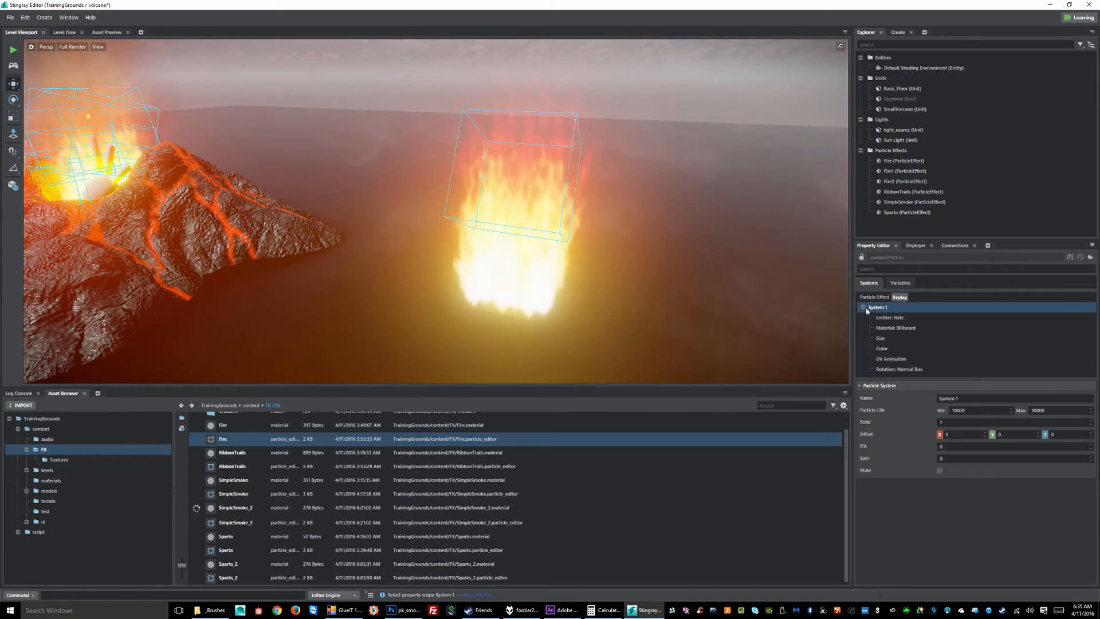
{"action": "left_click", "coordinate": [904, 328]}
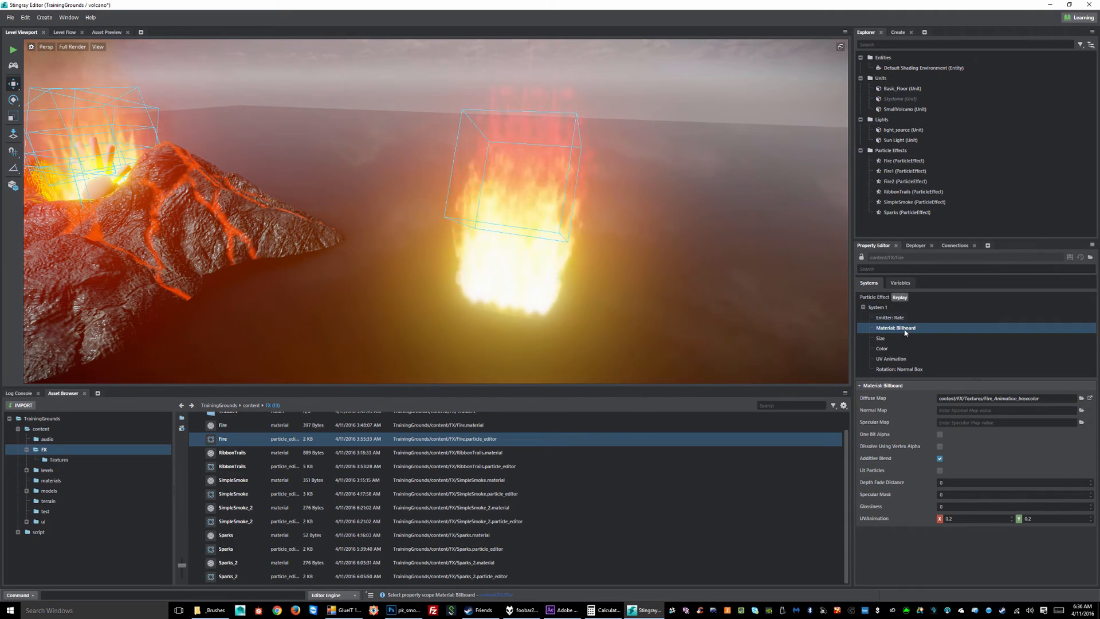
{"action": "left_click", "coordinate": [892, 359]}
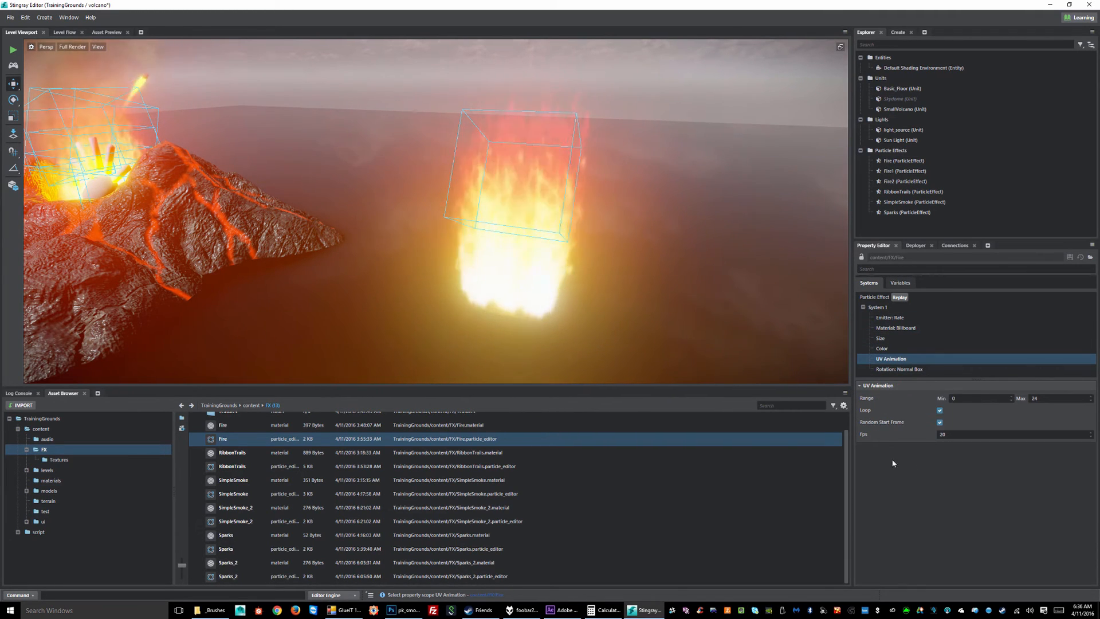
{"action": "left_click_drag", "start_coordinate": [954, 434], "coordinate": [843, 513]}
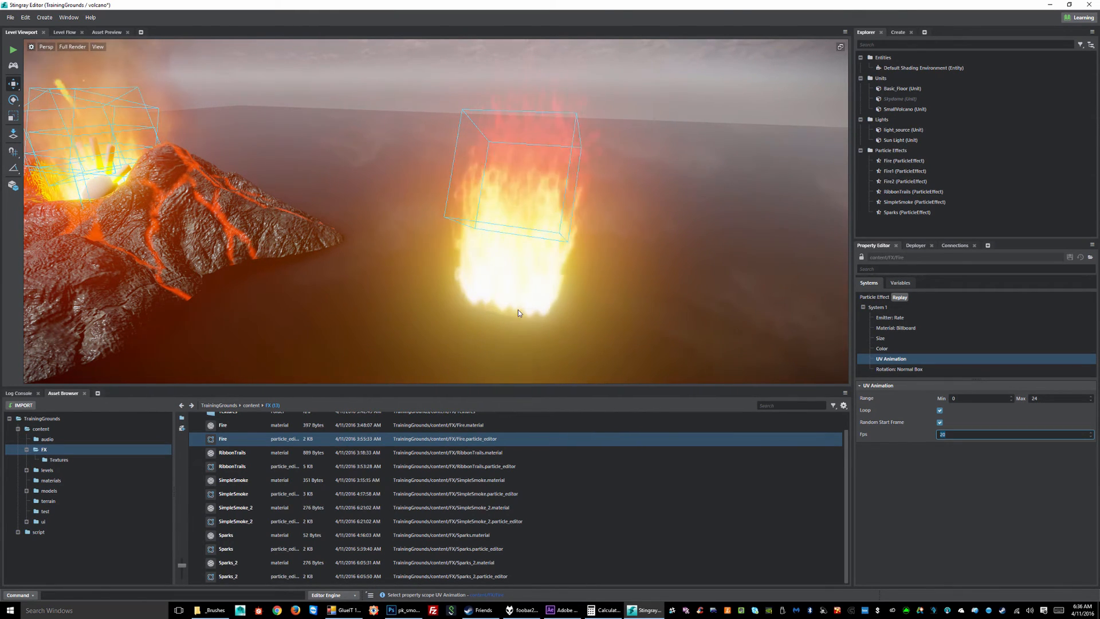
{"action": "left_click", "coordinate": [534, 244]}
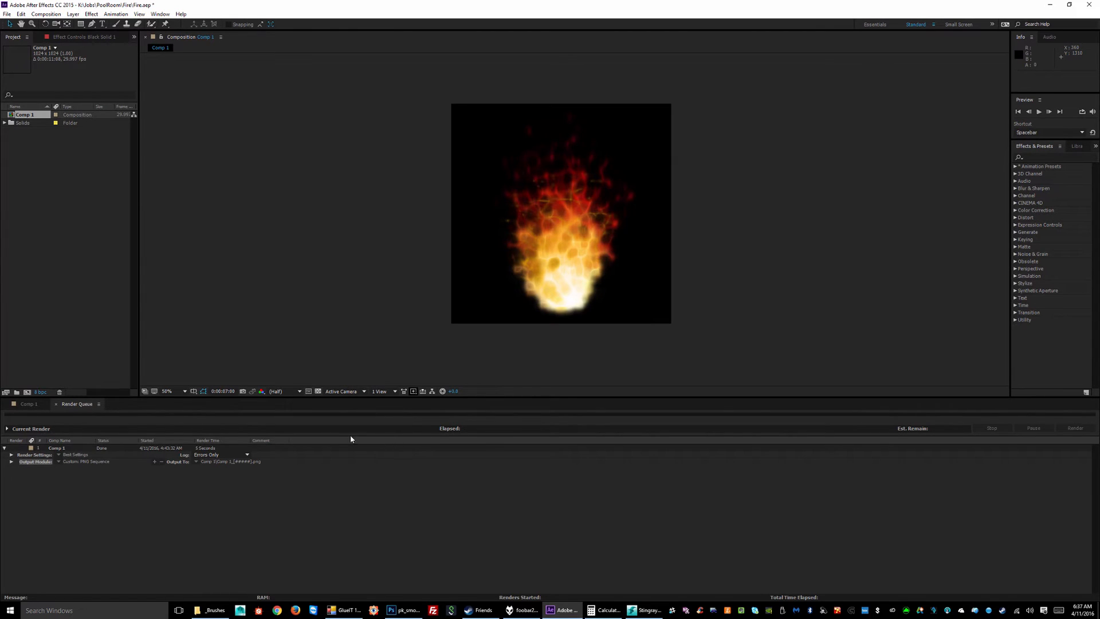
In After Effects, show the Comp 1 timeline and play the fire animation from the first frame
{"action": "left_click", "coordinate": [28, 404]}
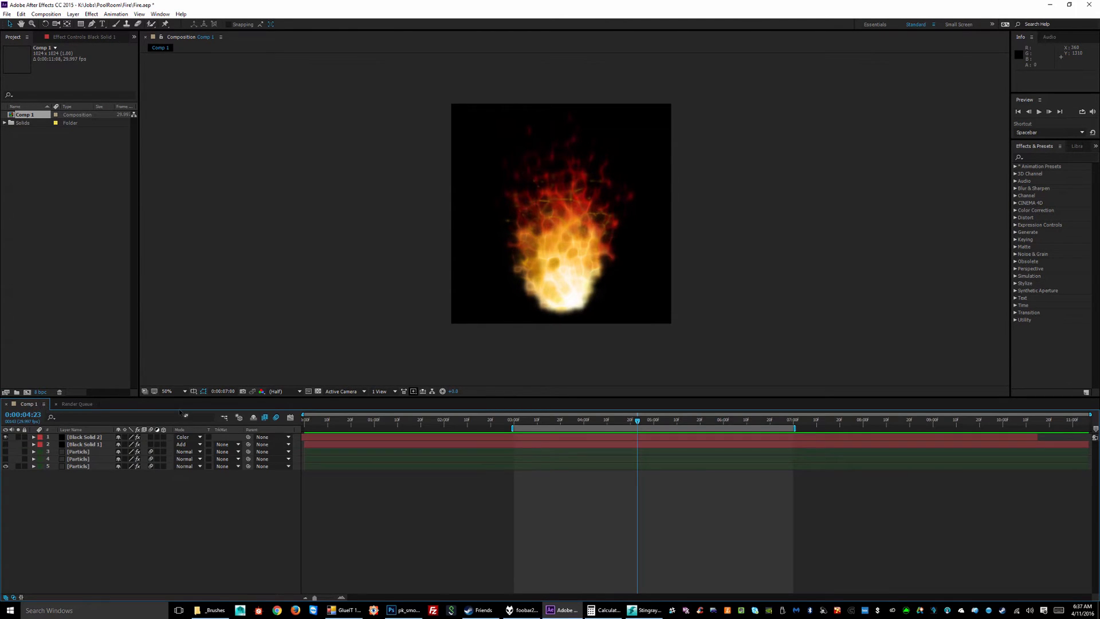
{"action": "left_click_drag", "start_coordinate": [638, 424], "coordinate": [304, 424]}
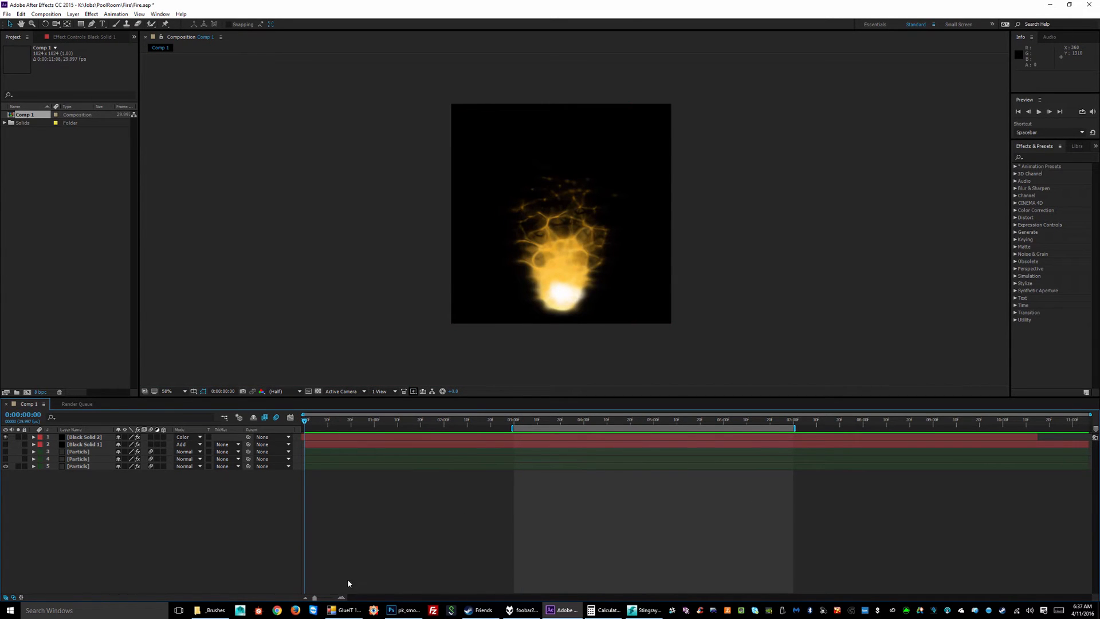
{"action": "key", "text": "space"}
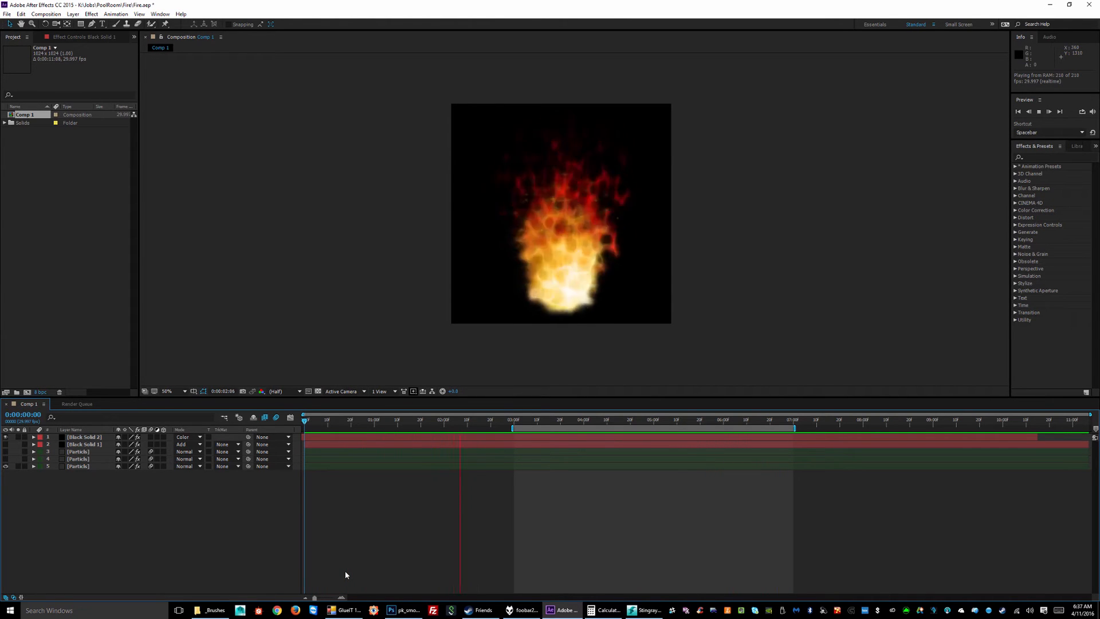
Scrub through the fire animation across the work area, from its start at 0:00:03:00 to near its end
{"action": "left_click", "coordinate": [580, 420]}
{"action": "left_click_drag", "start_coordinate": [580, 421], "coordinate": [647, 424]}
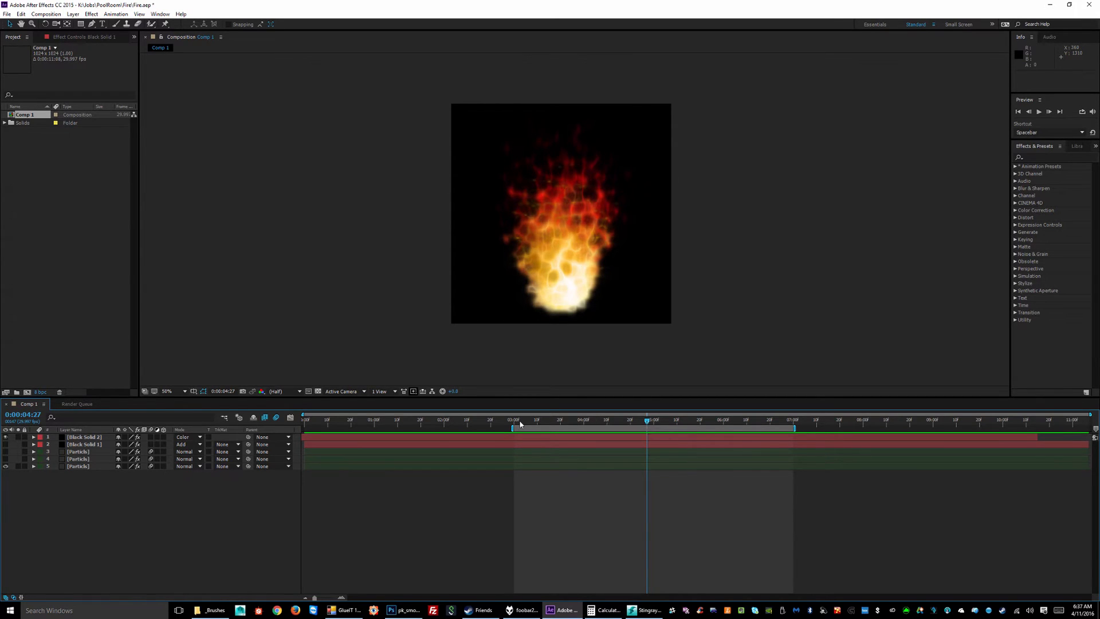
{"action": "key", "text": "Caps_Lock"}
{"action": "mouse_move", "coordinate": [518, 421]}
{"action": "left_mouse_down"}
{"action": "mouse_move", "coordinate": [554, 422]}
{"action": "mouse_move", "coordinate": [514, 422]}
{"action": "left_mouse_up"}
{"action": "key", "text": "Caps_Lock"}
{"action": "key", "text": "Caps_Lock"}
{"action": "key", "text": "Caps_Lock"}
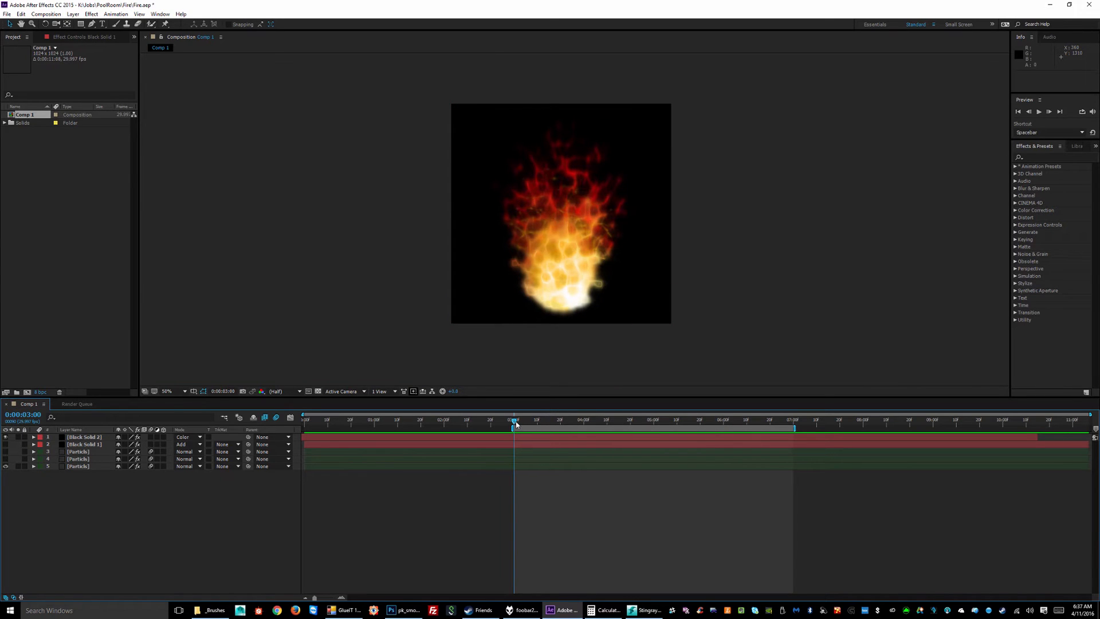
{"action": "key", "text": "Caps_Lock"}
{"action": "left_click_drag", "start_coordinate": [515, 422], "coordinate": [687, 423]}
{"action": "key", "text": "Caps_Lock"}
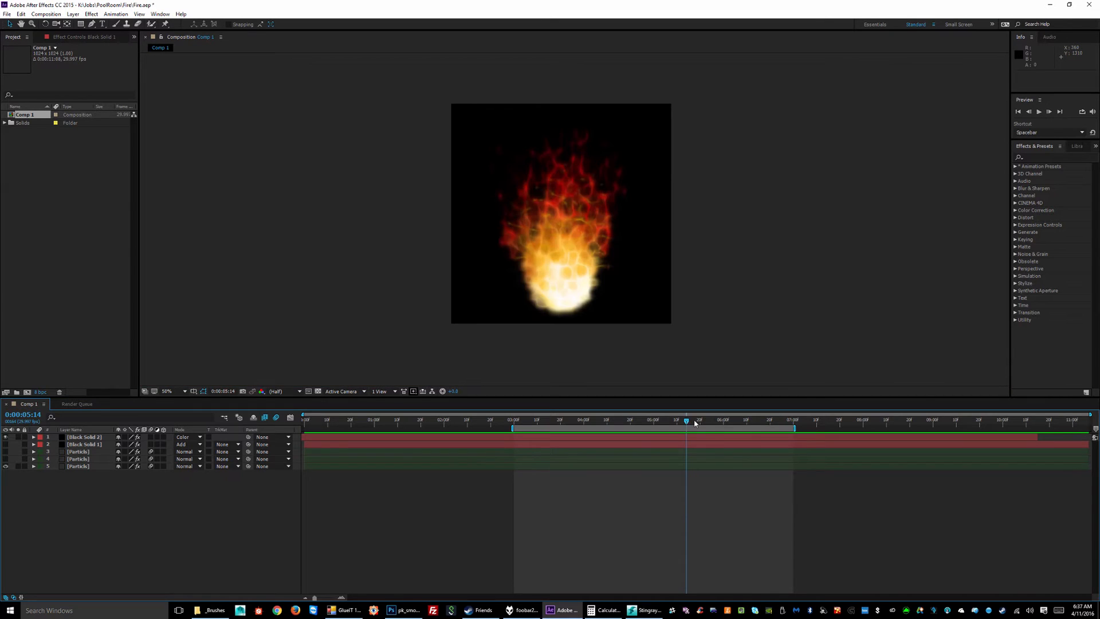
{"action": "key", "text": "space"}
{"action": "key", "text": "space"}
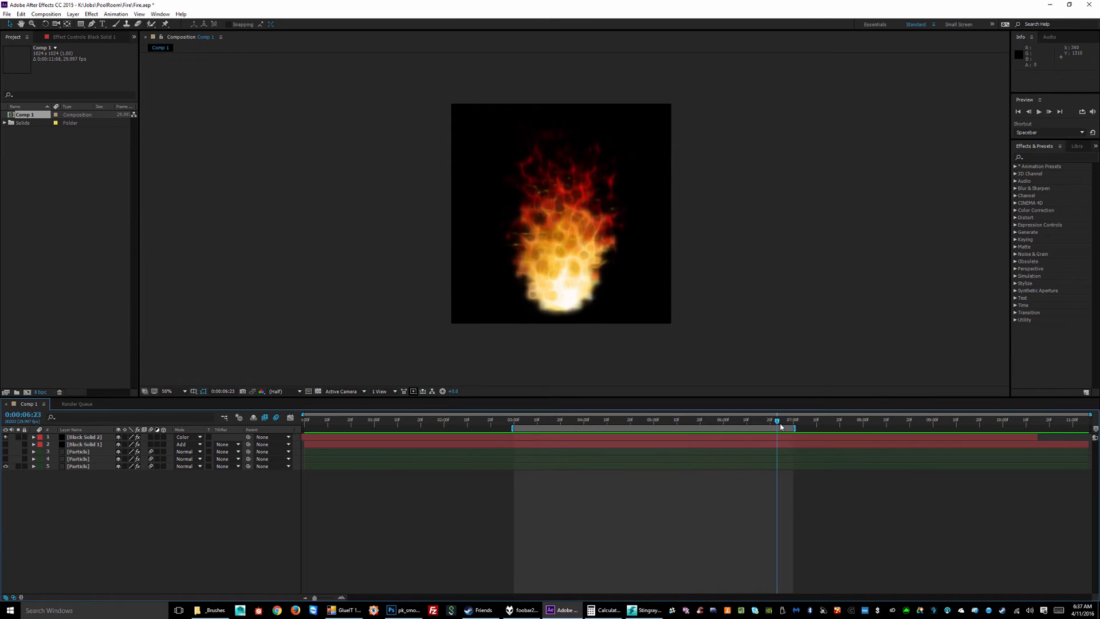
Check the frames near the end of the work area and play the fire loop in preview
{"action": "key", "text": "Caps_Lock"}
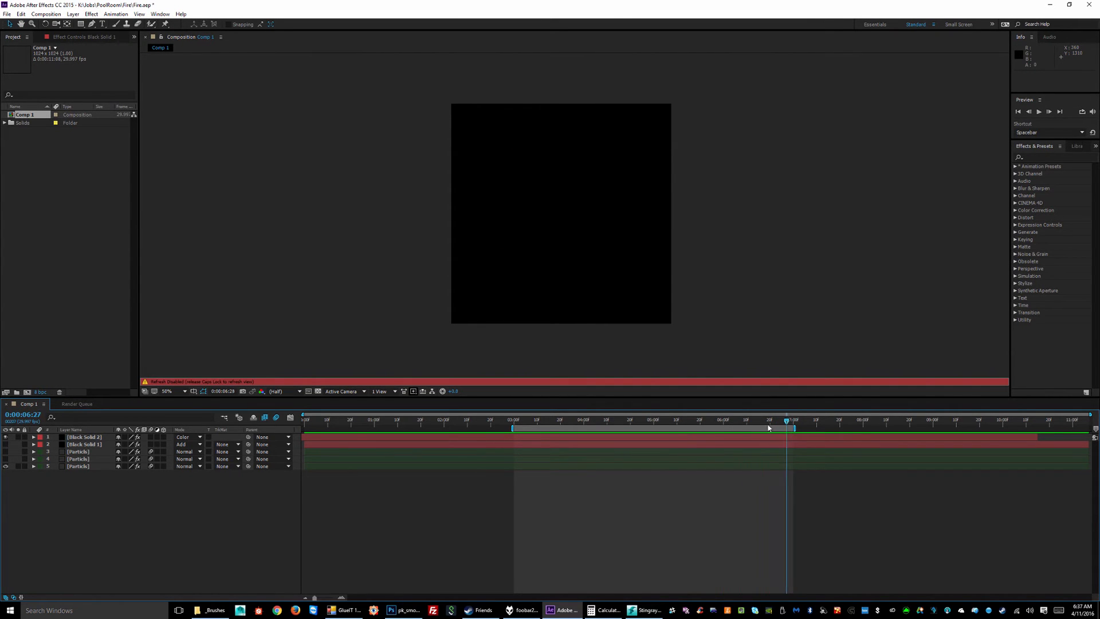
{"action": "left_click_drag", "start_coordinate": [783, 423], "coordinate": [751, 423]}
{"action": "key", "text": "Caps_Lock"}
{"action": "key", "text": "Caps_Lock"}
{"action": "key", "text": "Caps_Lock"}
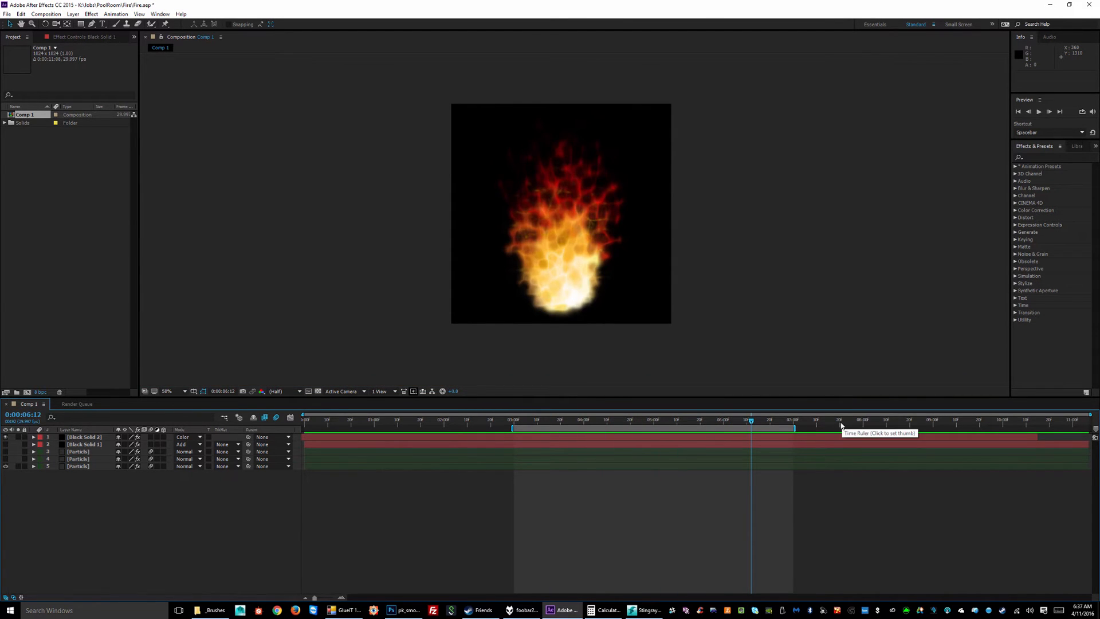
{"action": "key", "text": "space"}
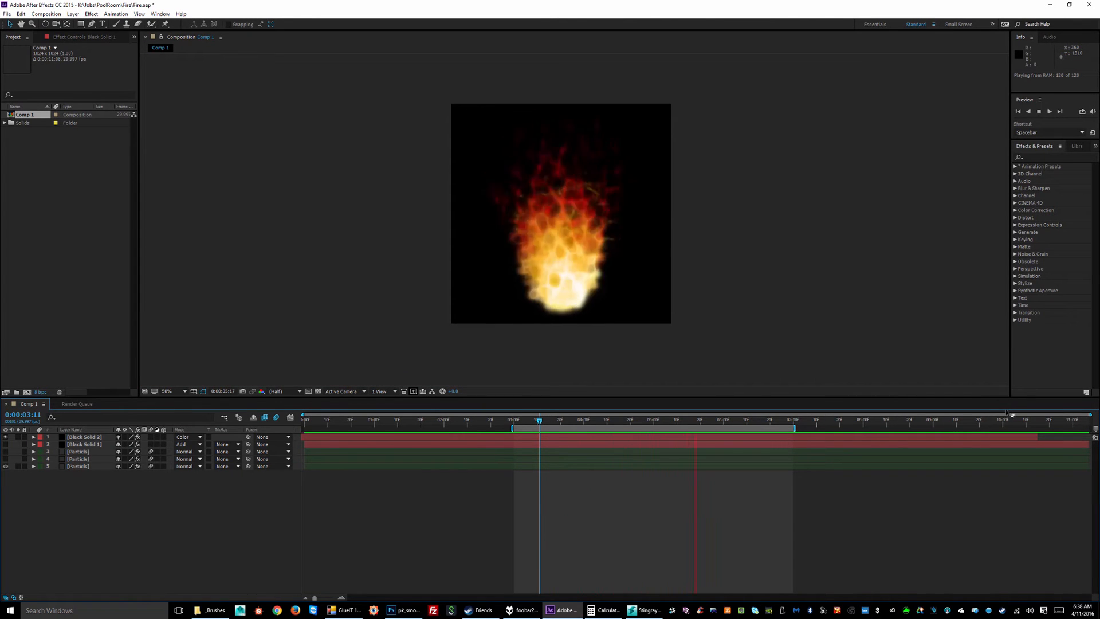
{"action": "key", "text": "space"}
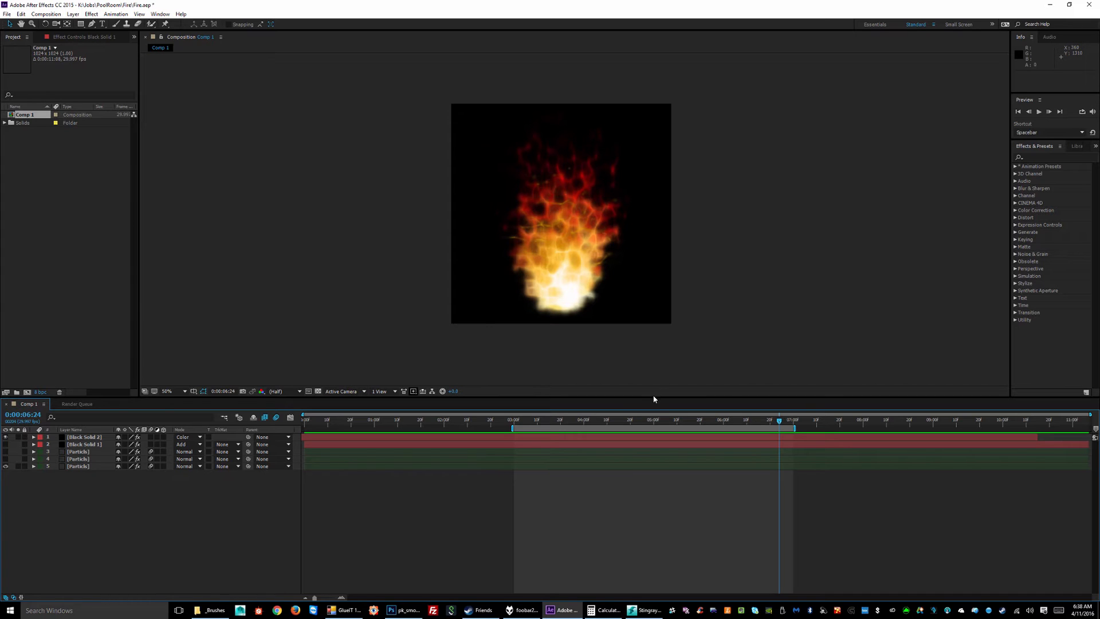
Delete the finished Comp 1 item from the Render Queue
{"action": "left_click", "coordinate": [77, 404]}
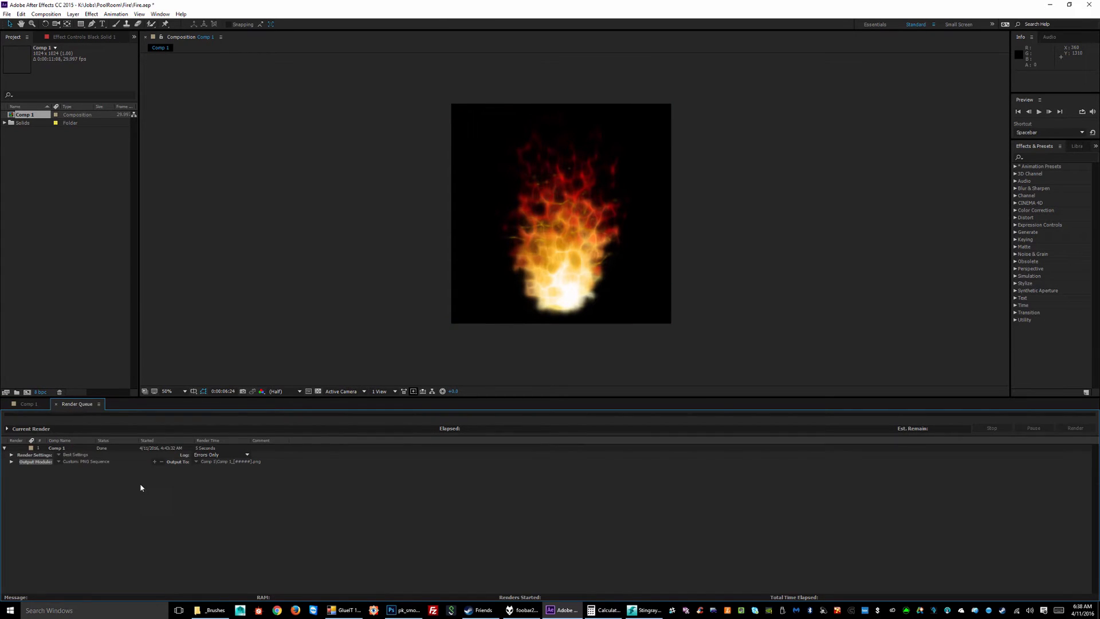
{"action": "left_click", "coordinate": [194, 482]}
{"action": "left_click", "coordinate": [31, 463]}
{"action": "left_click", "coordinate": [5, 448]}
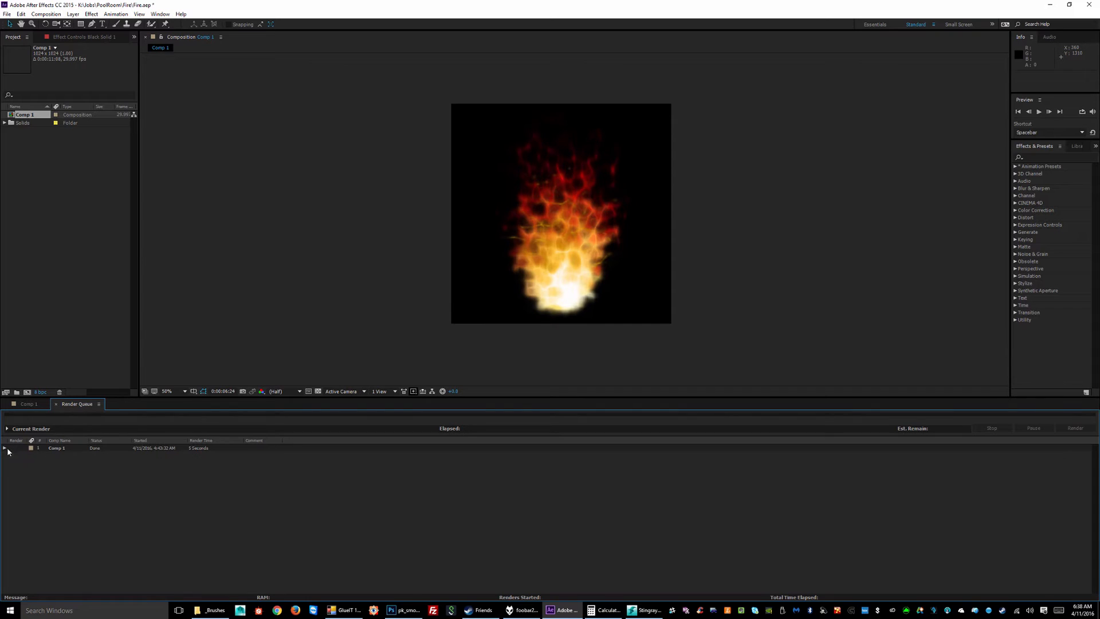
{"action": "left_click", "coordinate": [37, 448]}
{"action": "right_click", "coordinate": [55, 449]}
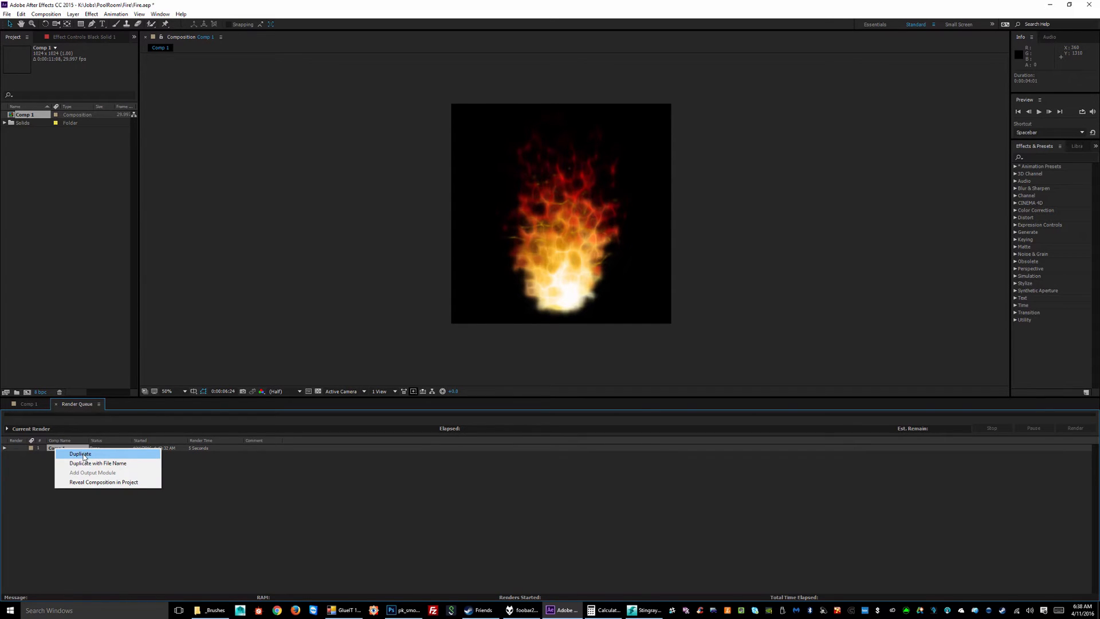
{"action": "left_click", "coordinate": [34, 464]}
{"action": "left_click", "coordinate": [55, 449]}
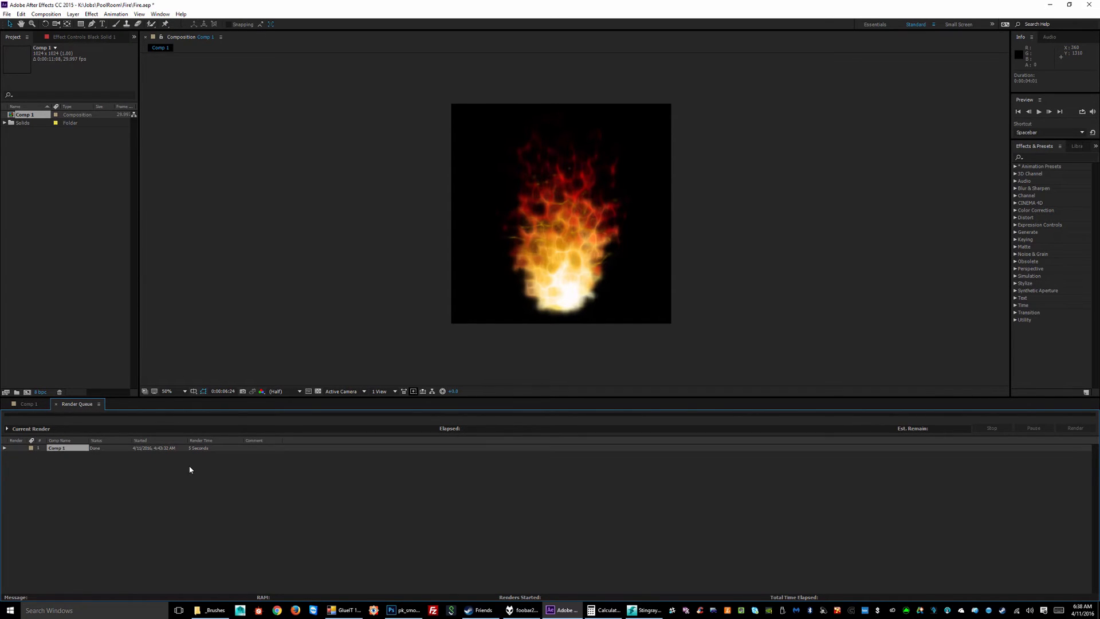
{"action": "key", "text": "Delete"}
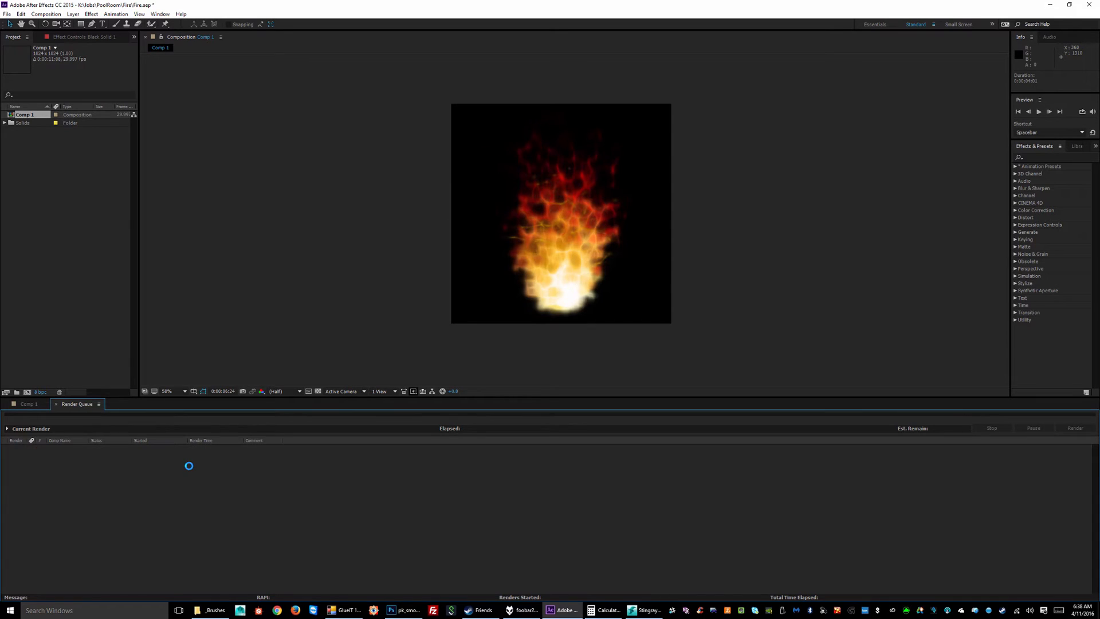
Add Comp 1 to the Render Queue as a new render item
{"action": "left_click", "coordinate": [30, 404]}
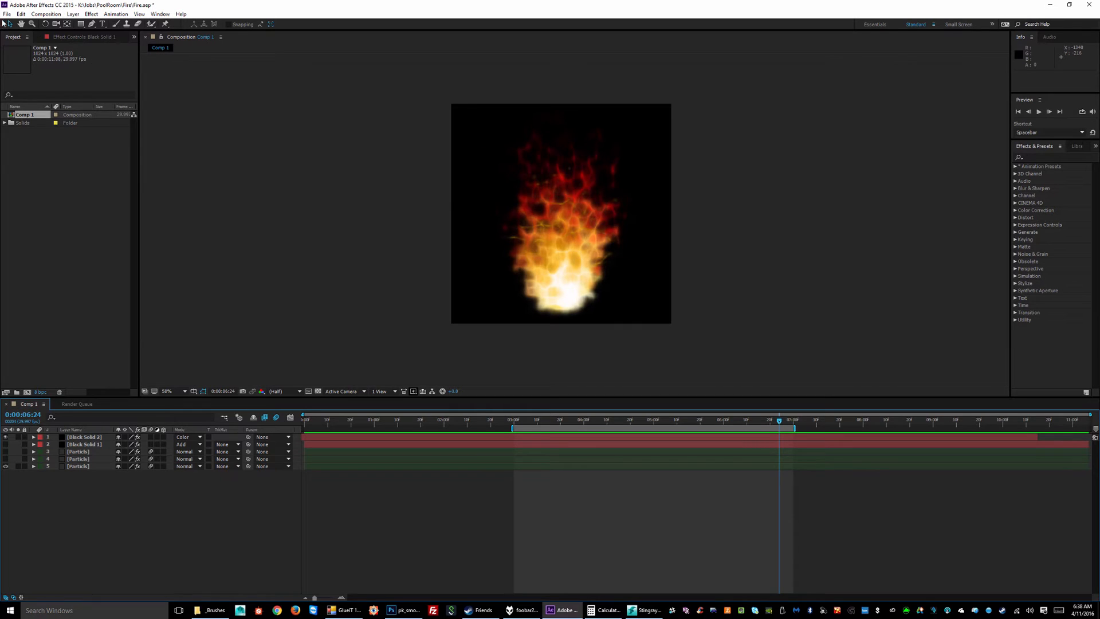
{"action": "left_click", "coordinate": [47, 14]}
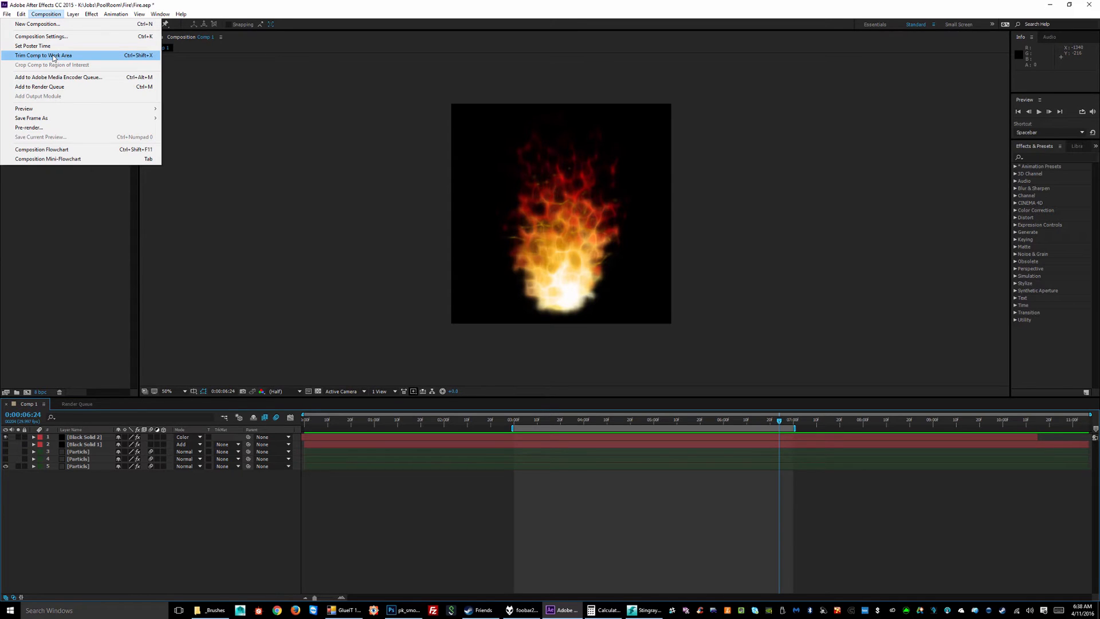
{"action": "left_click", "coordinate": [47, 87]}
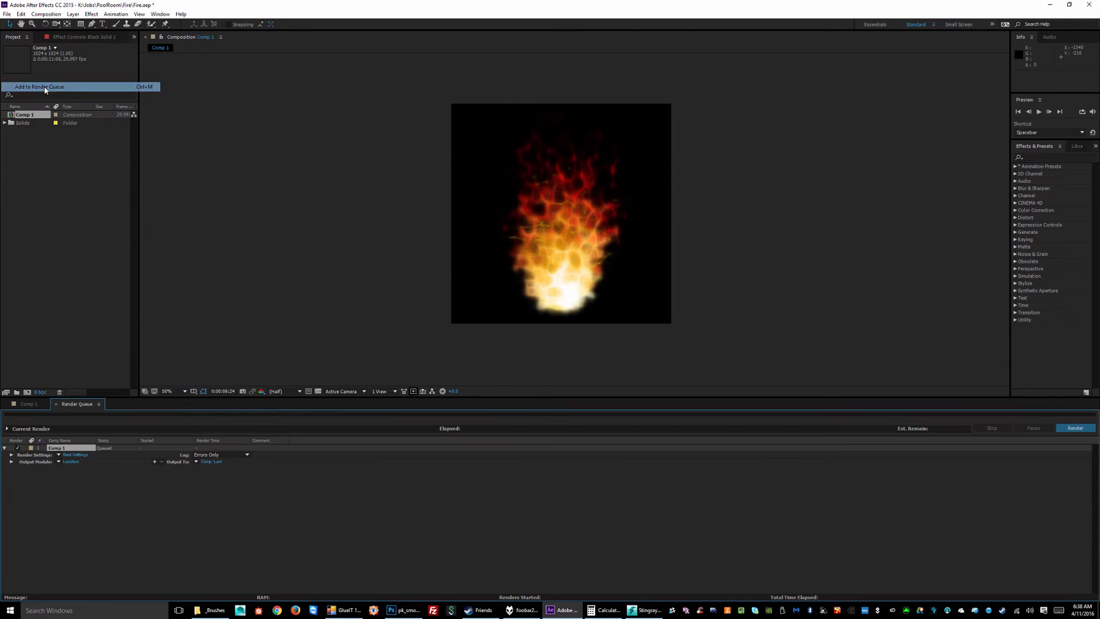
{"action": "left_click", "coordinate": [57, 509]}
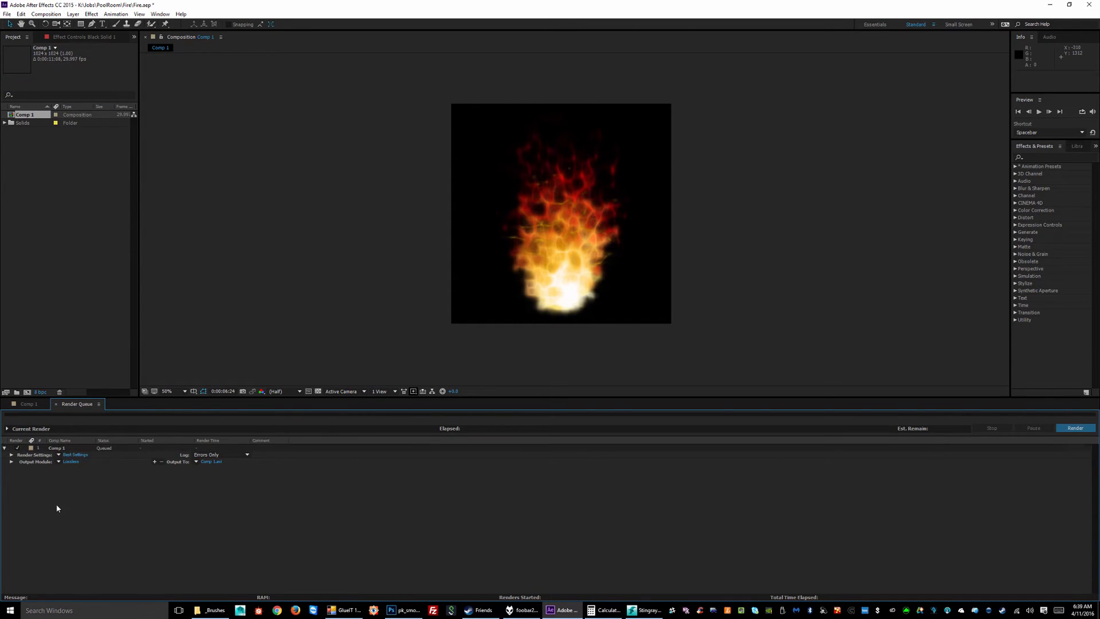
Set the Comp 1 output module's format to PNG Sequence, keep the post-render action at None, and enable Resize
{"action": "left_click", "coordinate": [71, 461]}
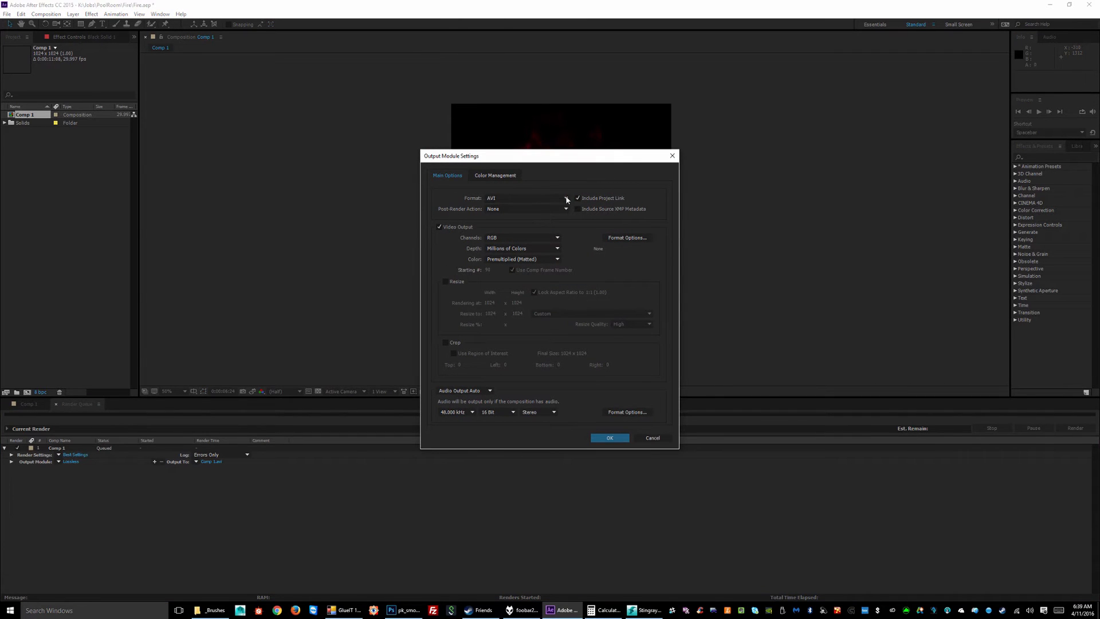
{"action": "left_click", "coordinate": [505, 199]}
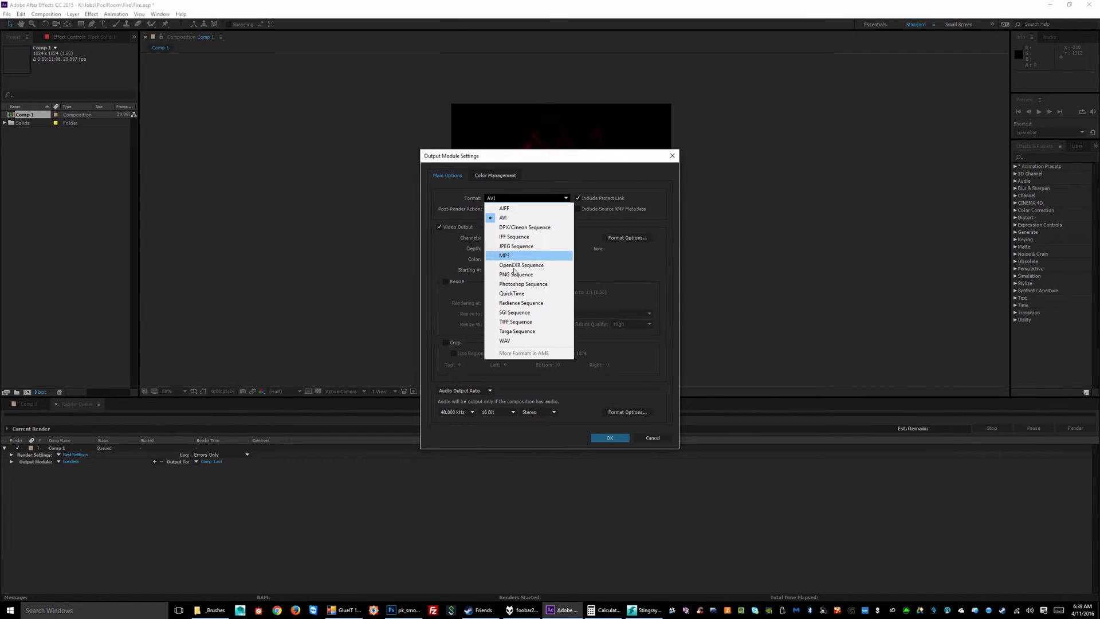
{"action": "left_click", "coordinate": [535, 274]}
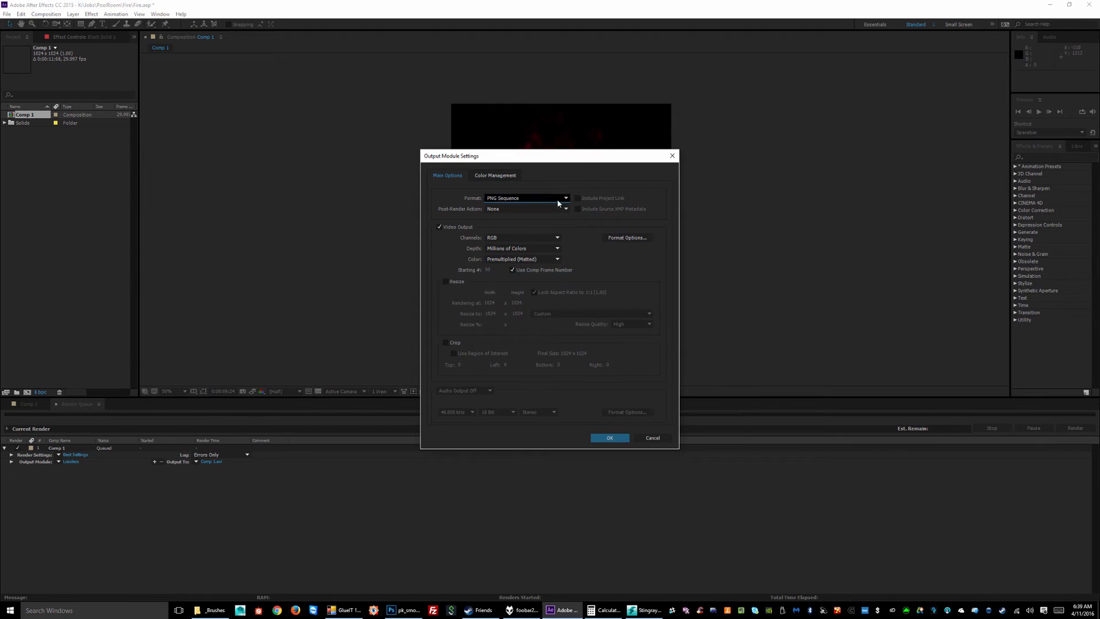
{"action": "left_click", "coordinate": [510, 209]}
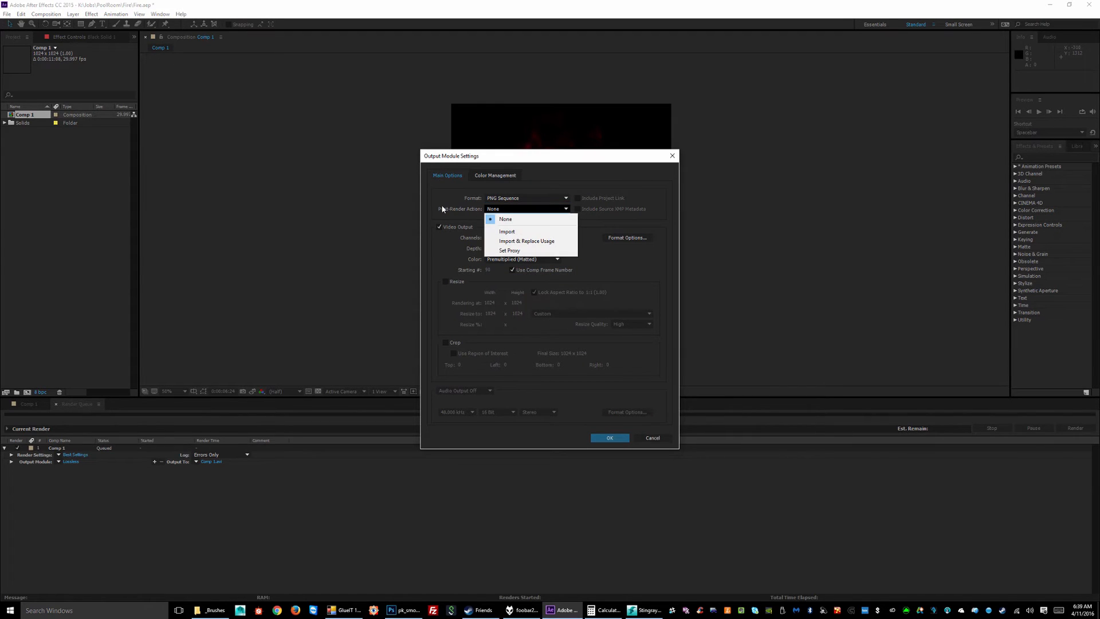
{"action": "left_click", "coordinate": [459, 201]}
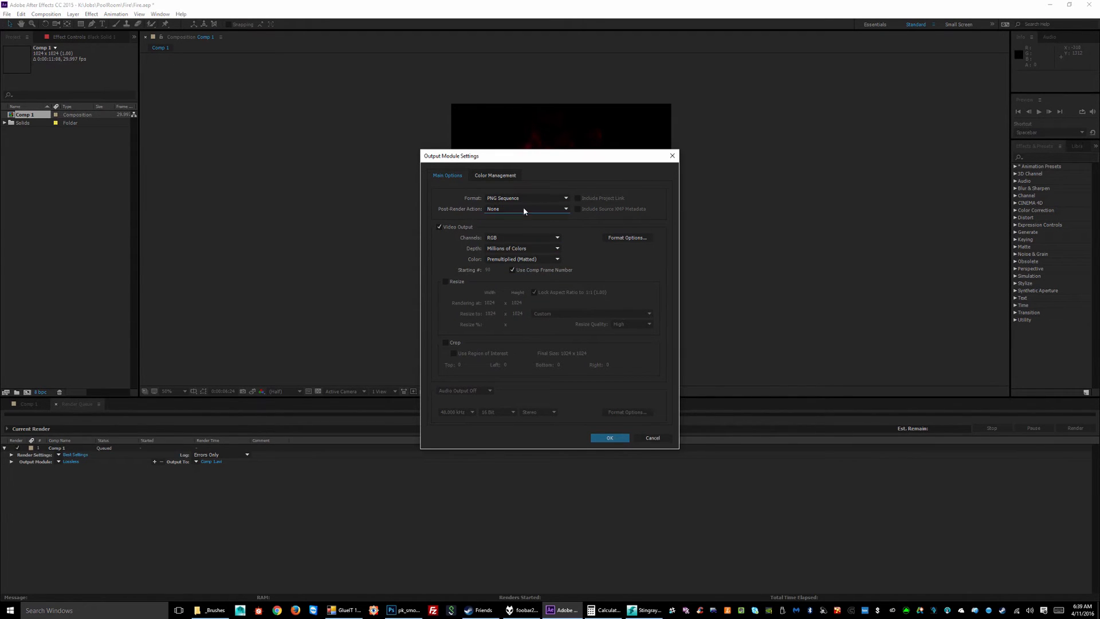
{"action": "left_click", "coordinate": [446, 281]}
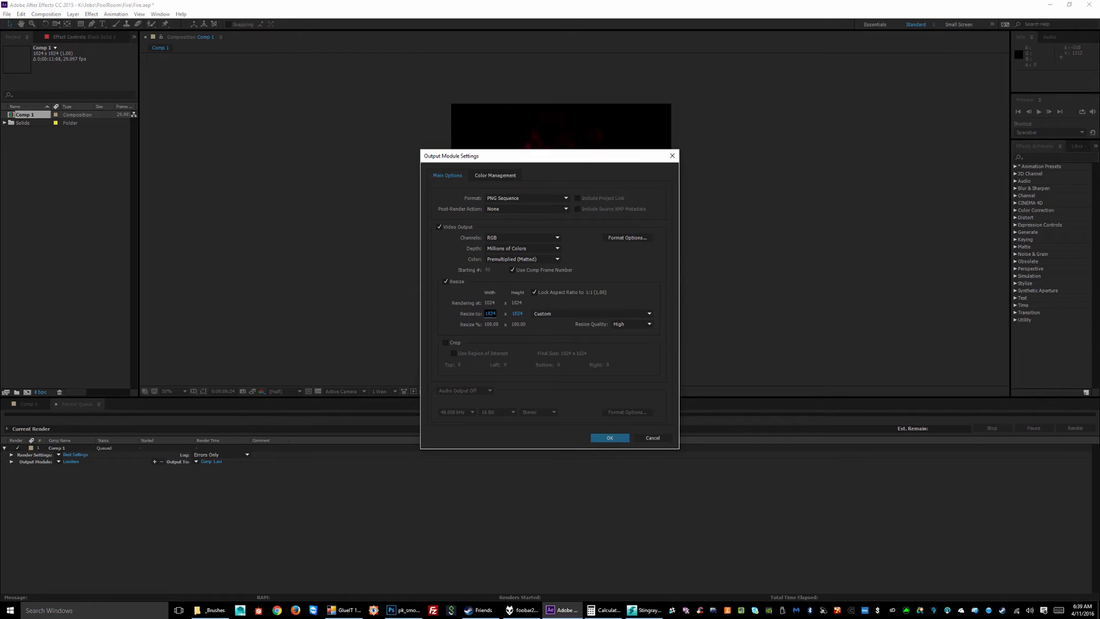
Open the Windows Calculator and place its window beside the Output Module Settings dialog
{"action": "left_click", "coordinate": [10, 610]}
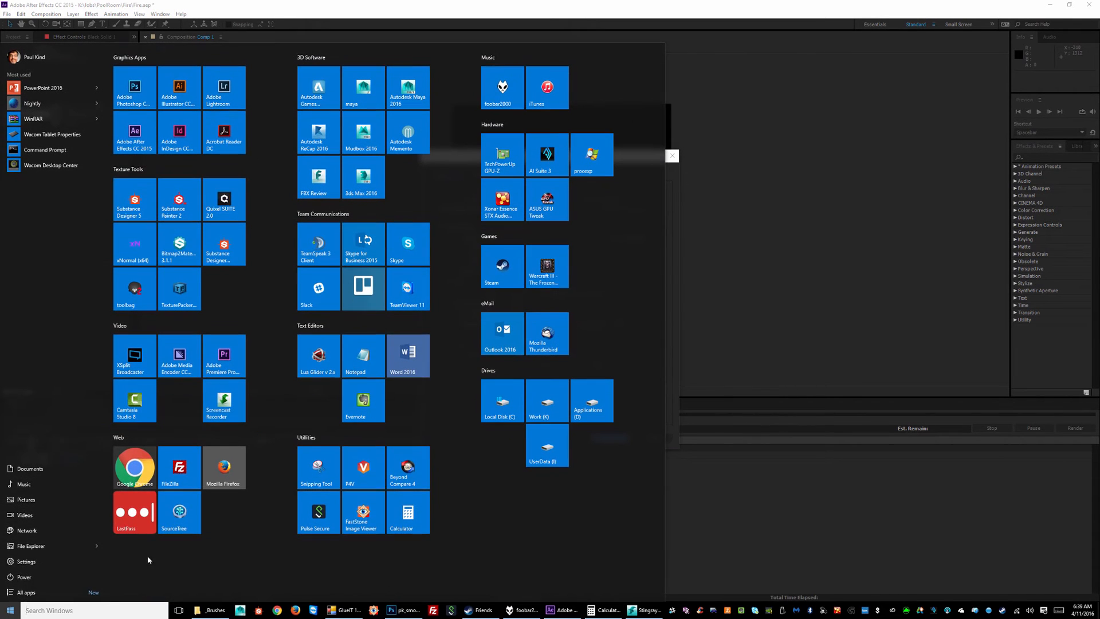
{"action": "left_click", "coordinate": [411, 523]}
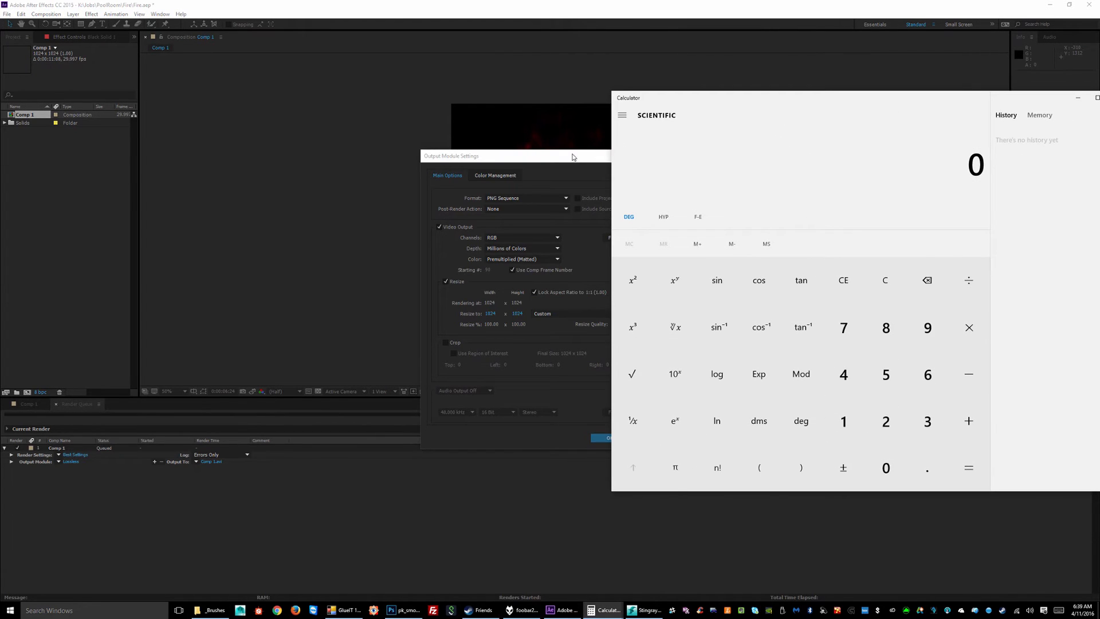
{"action": "left_click", "coordinate": [573, 157]}
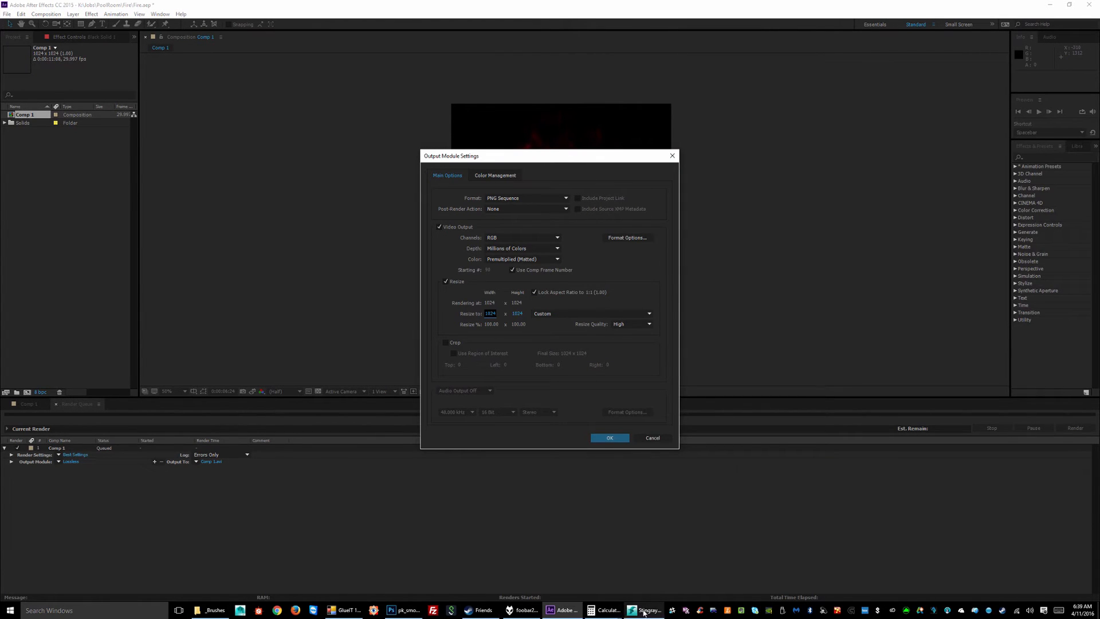
{"action": "left_click", "coordinate": [607, 610]}
{"action": "left_click", "coordinate": [633, 586]}
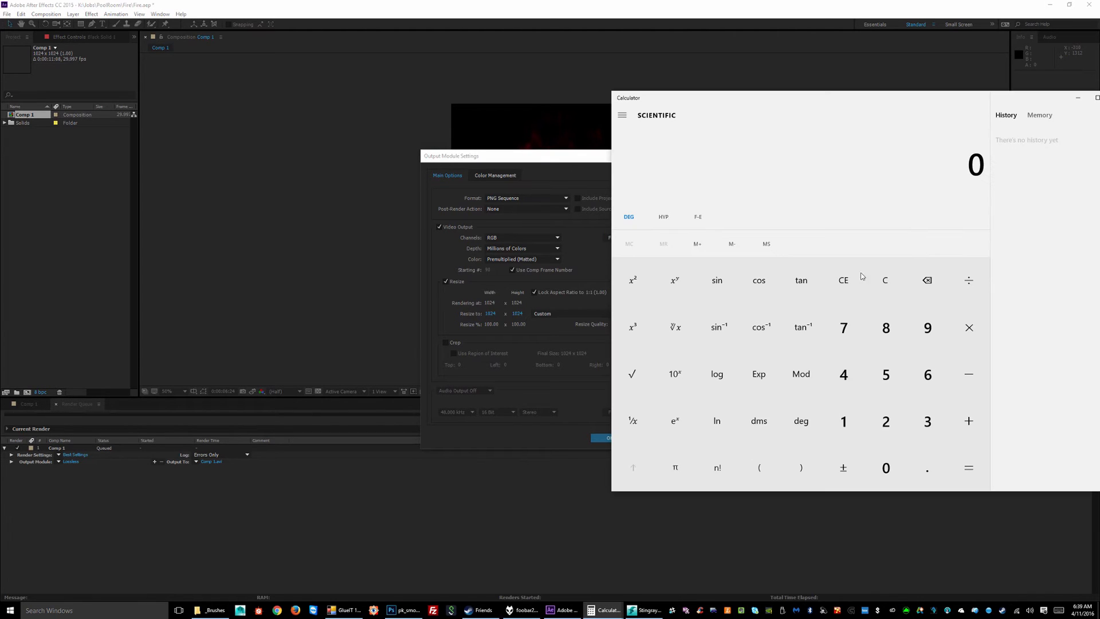
{"action": "left_click_drag", "start_coordinate": [919, 103], "coordinate": [726, 106]}
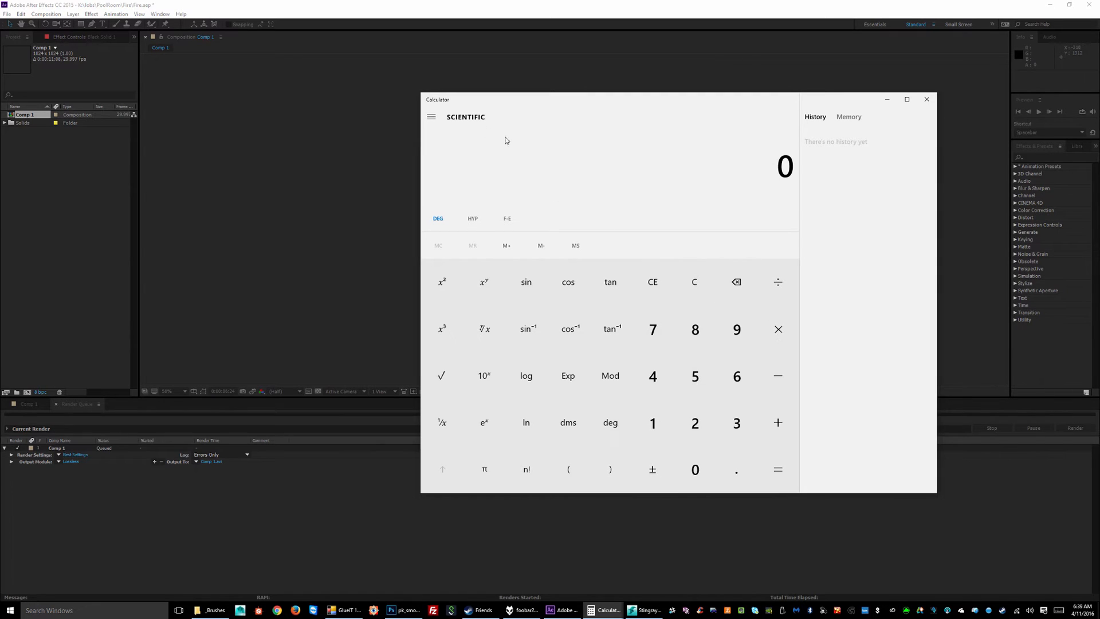
{"action": "left_click_drag", "start_coordinate": [489, 105], "coordinate": [701, 113]}
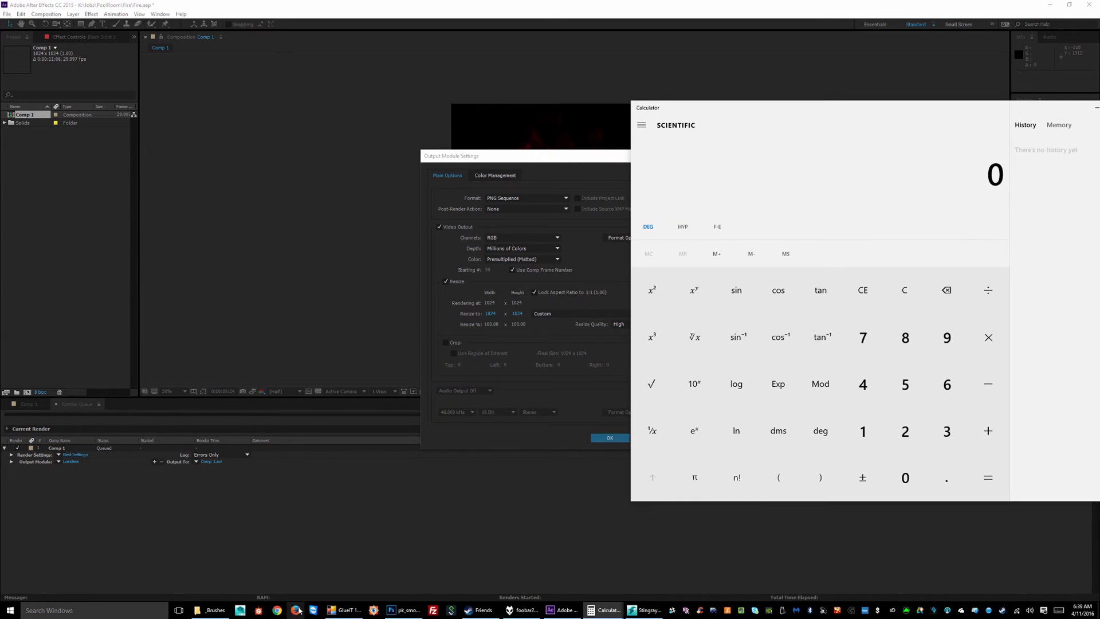
Switch to Photoshop and browse to the Desktop folder for an image to open
{"action": "left_click", "coordinate": [404, 610]}
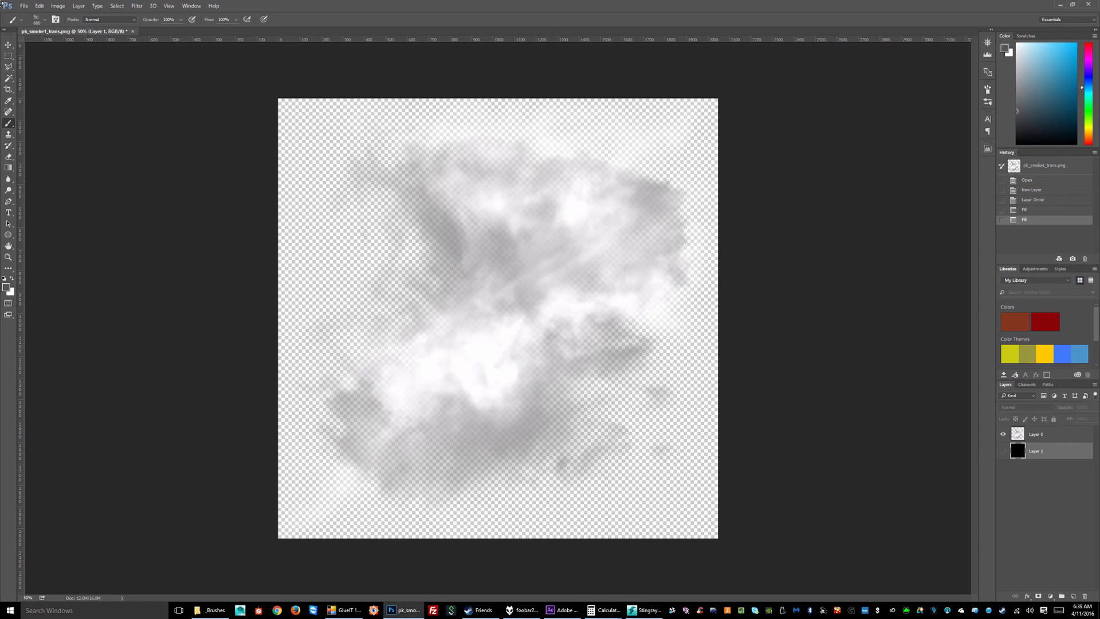
{"action": "left_click", "coordinate": [34, 7]}
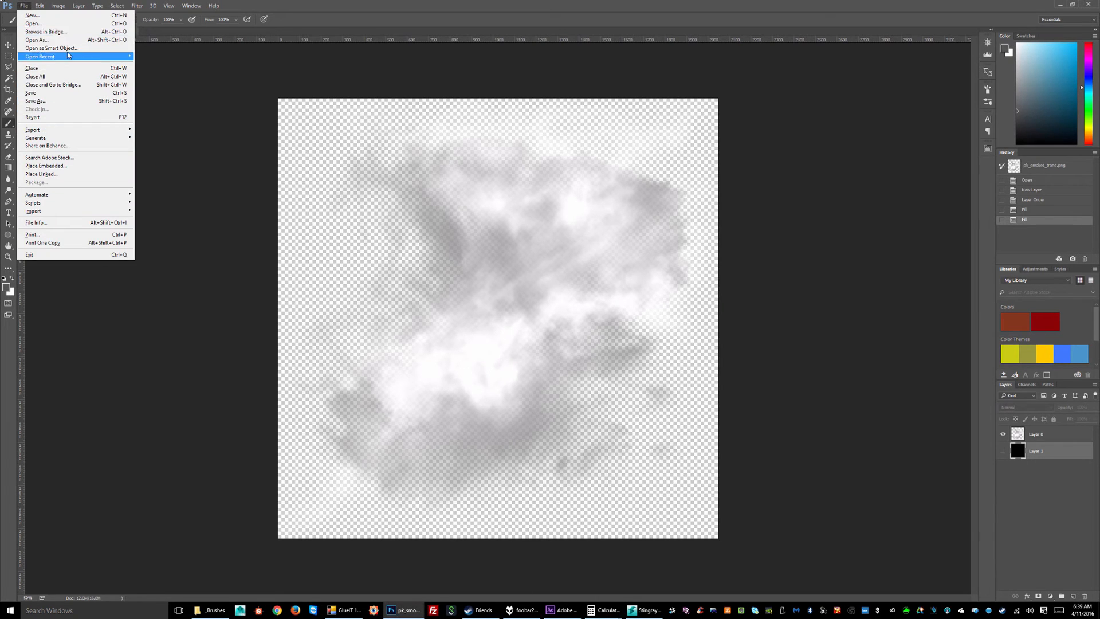
{"action": "left_click", "coordinate": [36, 29]}
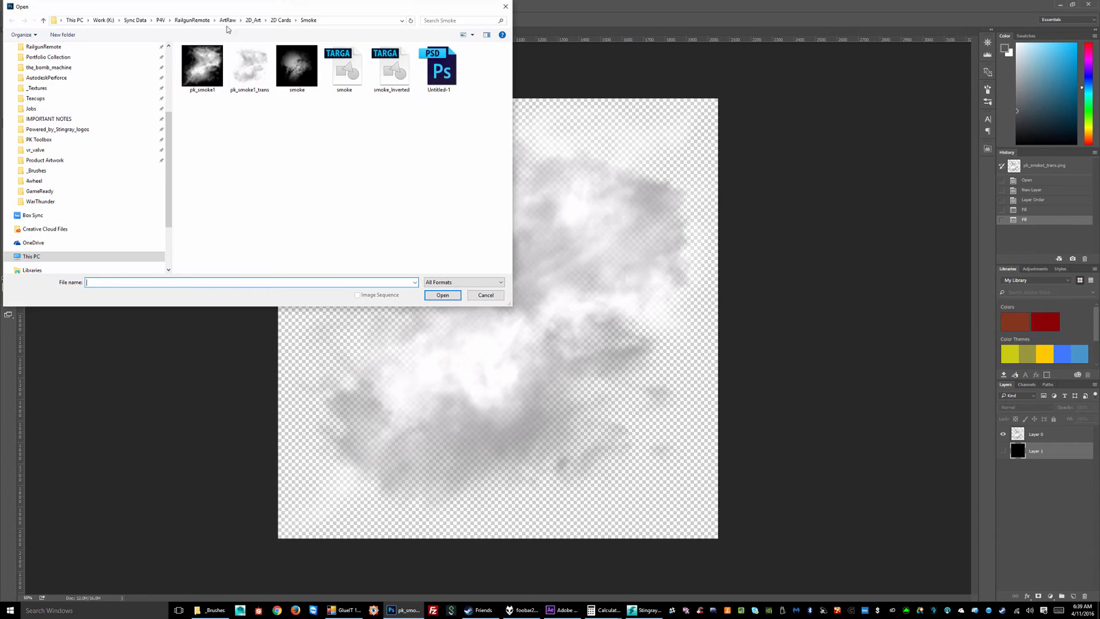
{"action": "left_click", "coordinate": [229, 21]}
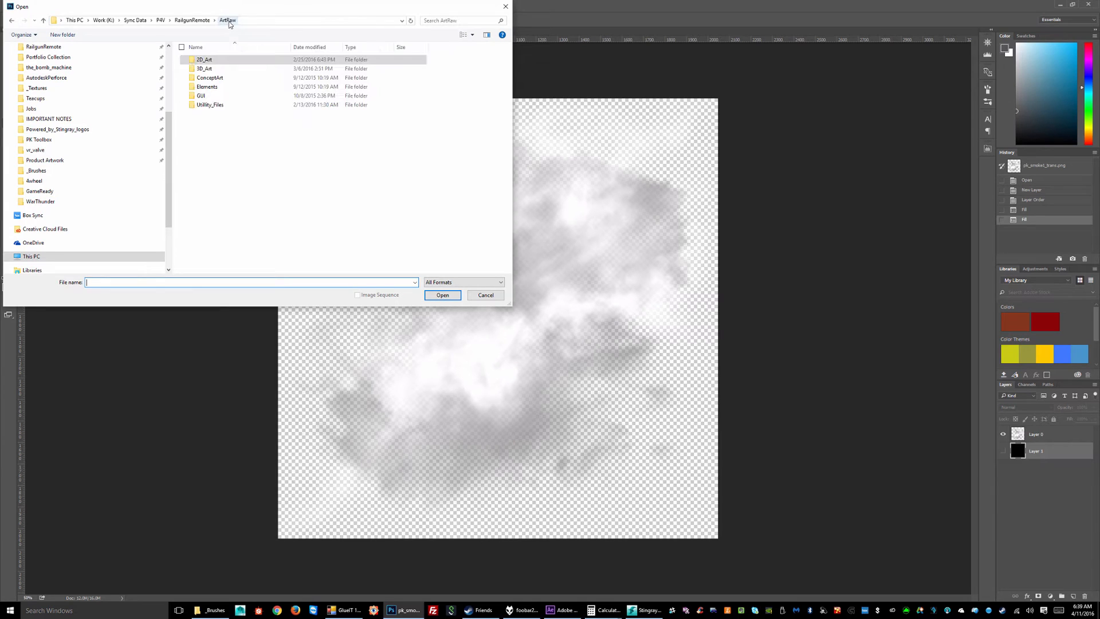
{"action": "left_click", "coordinate": [194, 21]}
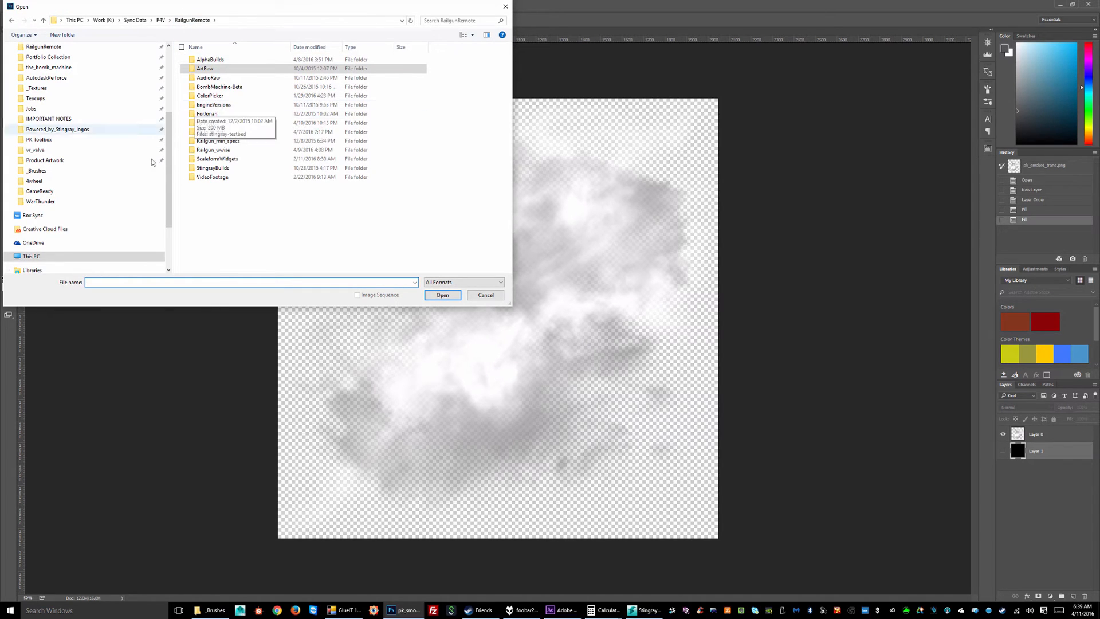
{"action": "left_click", "coordinate": [103, 20]}
{"action": "left_click", "coordinate": [75, 20]}
{"action": "scroll", "coordinate": [74, 170], "scroll_direction": "up", "scroll_amount": 4}
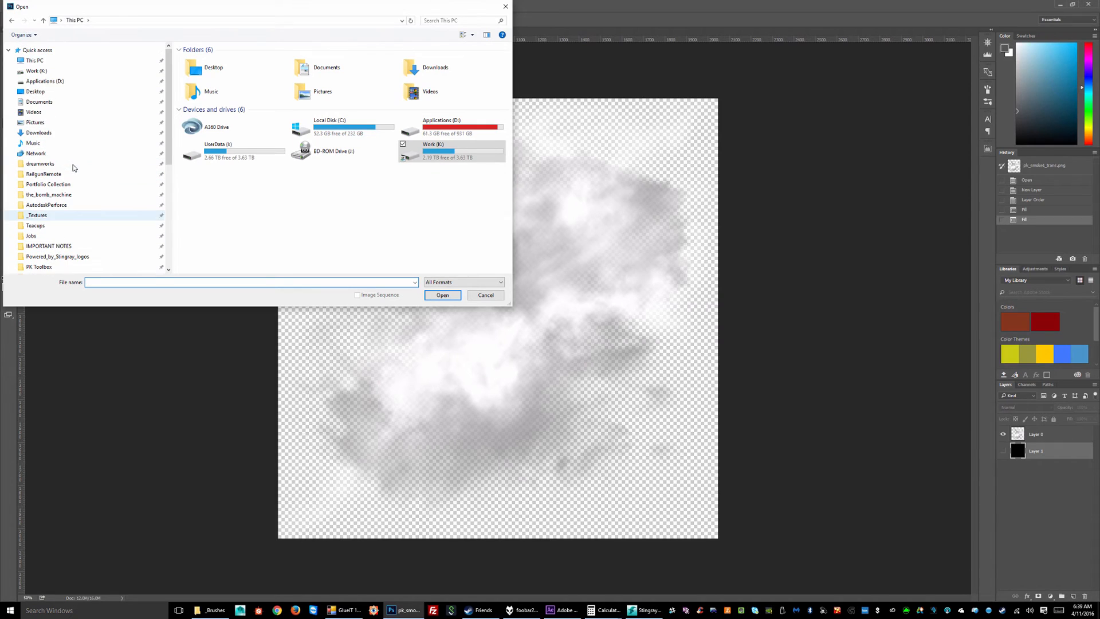
{"action": "left_click", "coordinate": [37, 93]}
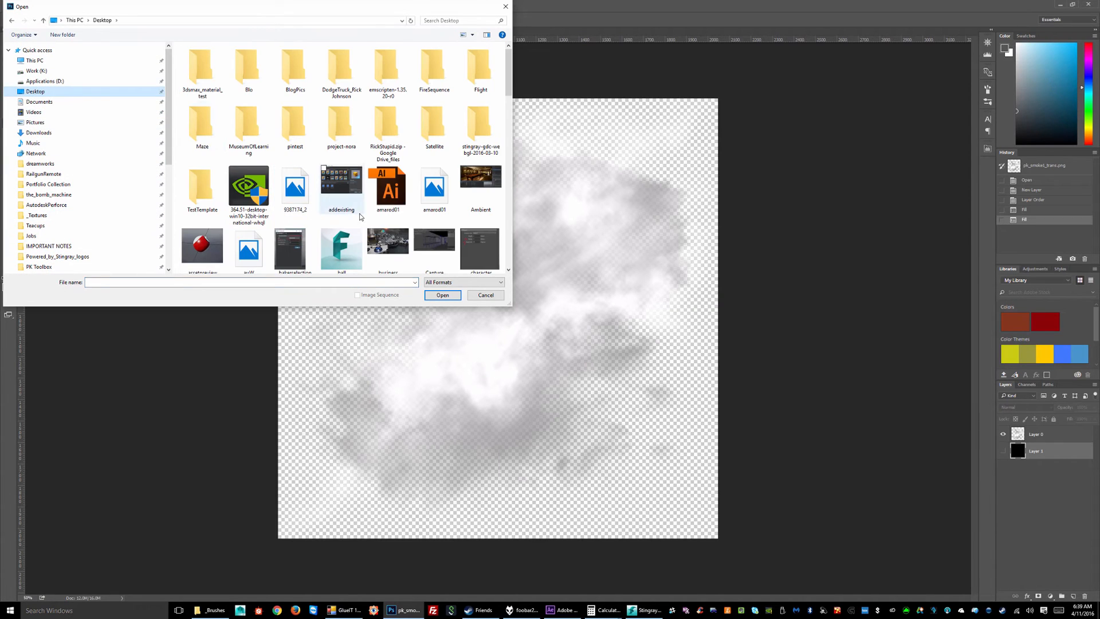
Open test_sequence.png from the Comp 1 subfolder of FireSequence to view the fire sprite sheet
{"action": "double_click", "coordinate": [434, 68]}
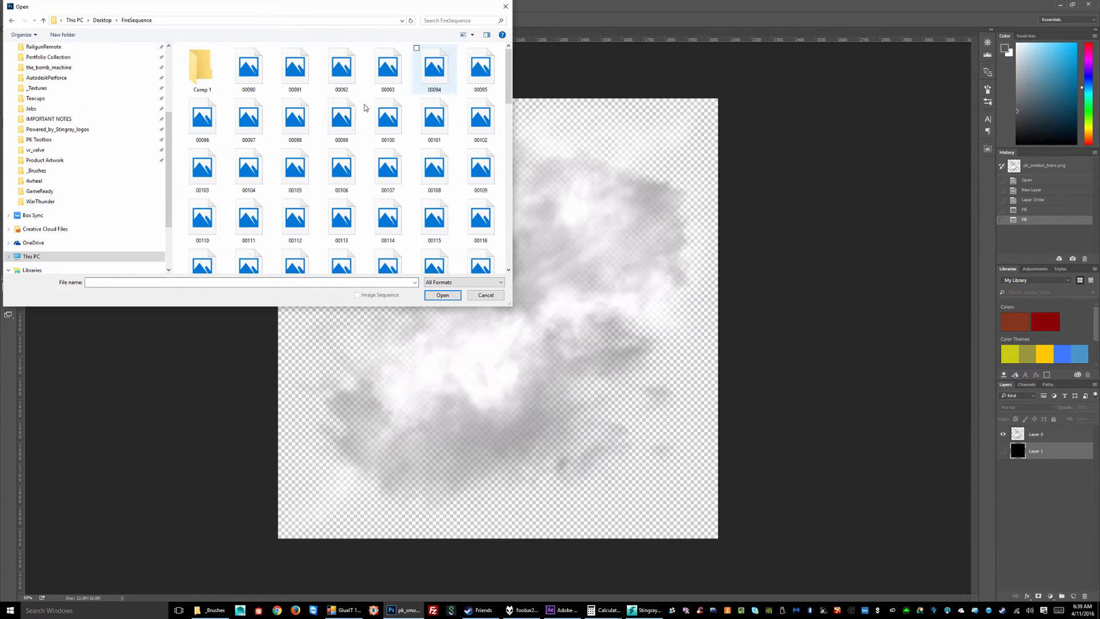
{"action": "double_click", "coordinate": [198, 71]}
{"action": "scroll", "coordinate": [352, 170], "scroll_direction": "down", "scroll_amount": 5}
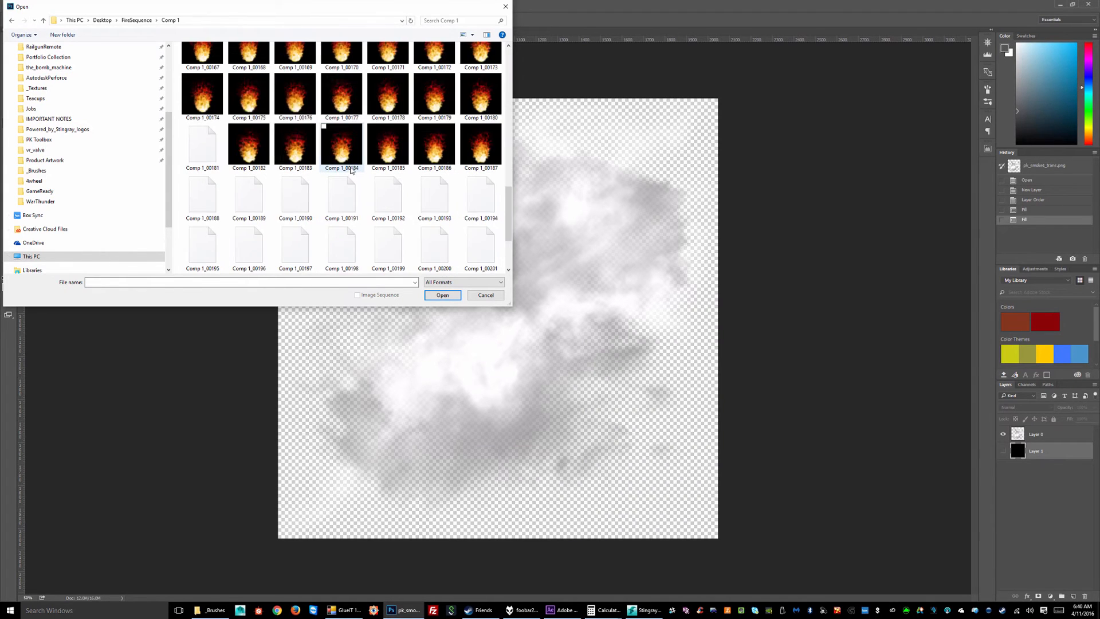
{"action": "double_click", "coordinate": [303, 245]}
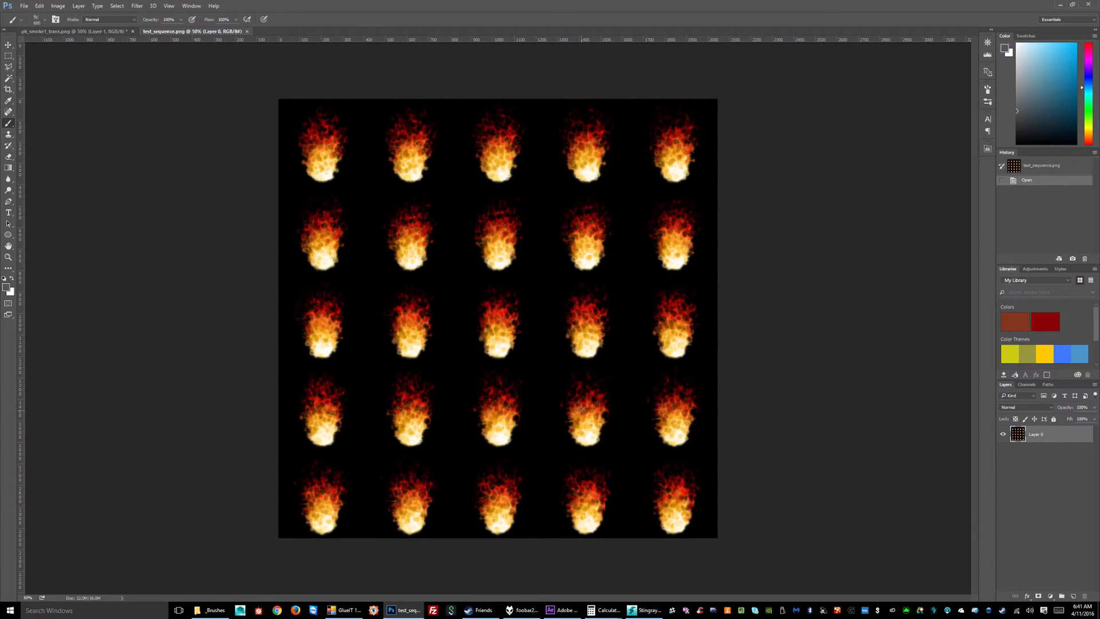
Return to After Effects, bring the Calculator back to the front, and divide 2048 by 5
{"action": "left_click", "coordinate": [1058, 3]}
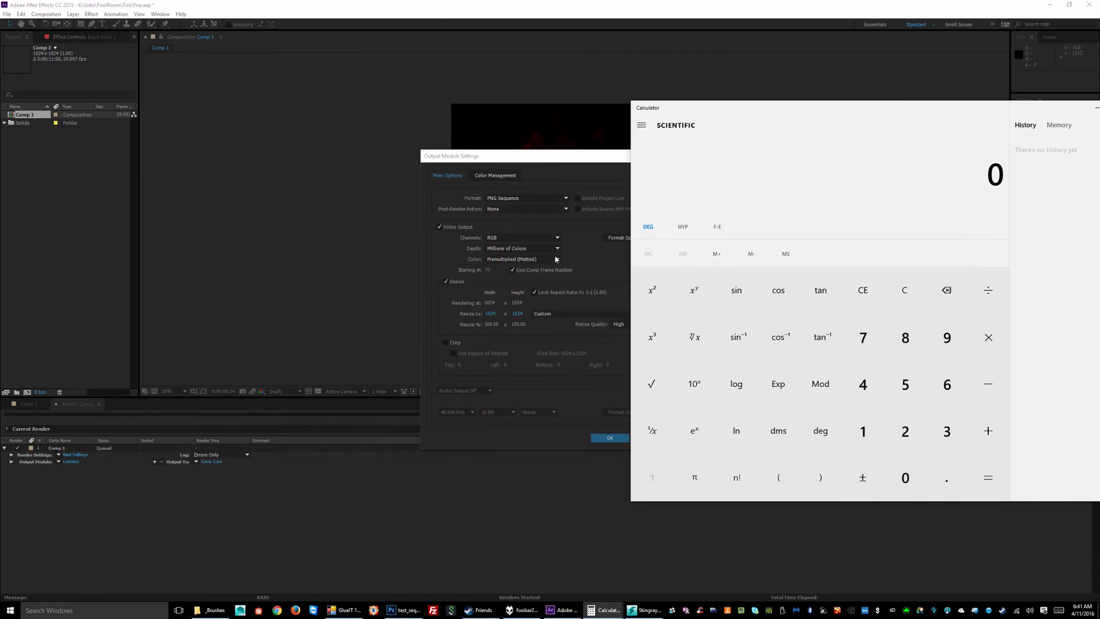
{"action": "left_click", "coordinate": [561, 160]}
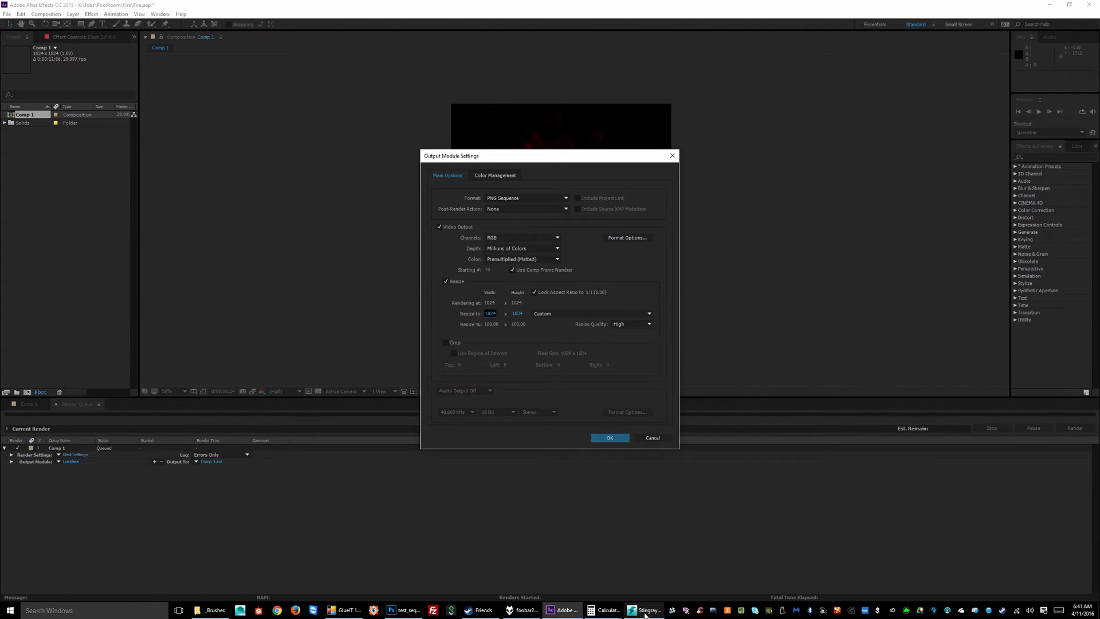
{"action": "mouse_move", "coordinate": [645, 615]}
{"action": "left_click", "coordinate": [602, 610]}
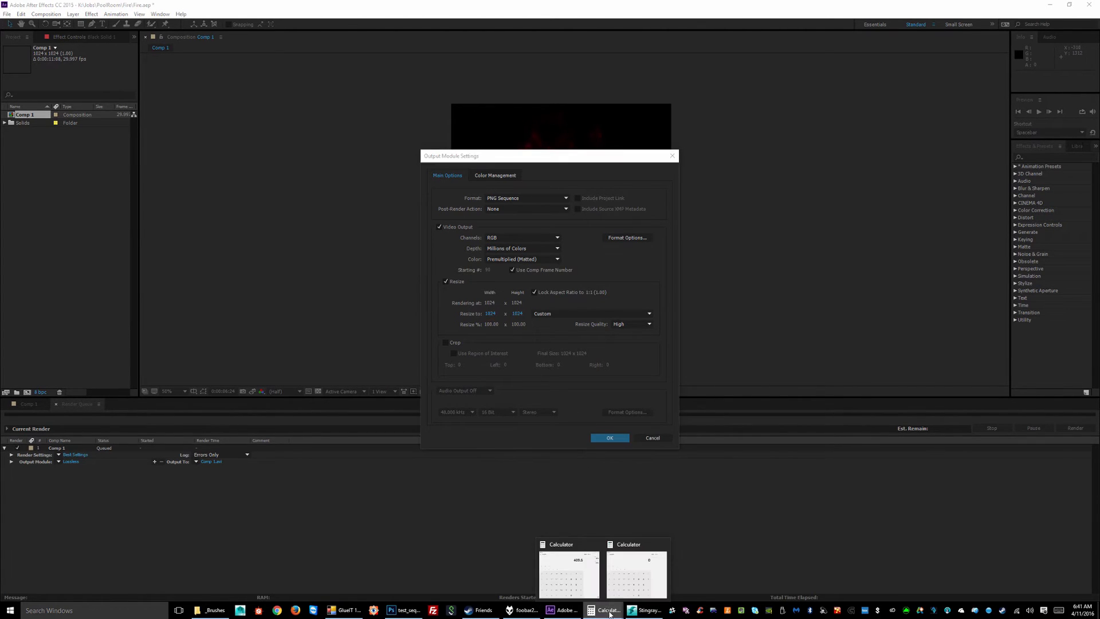
{"action": "left_click", "coordinate": [650, 555]}
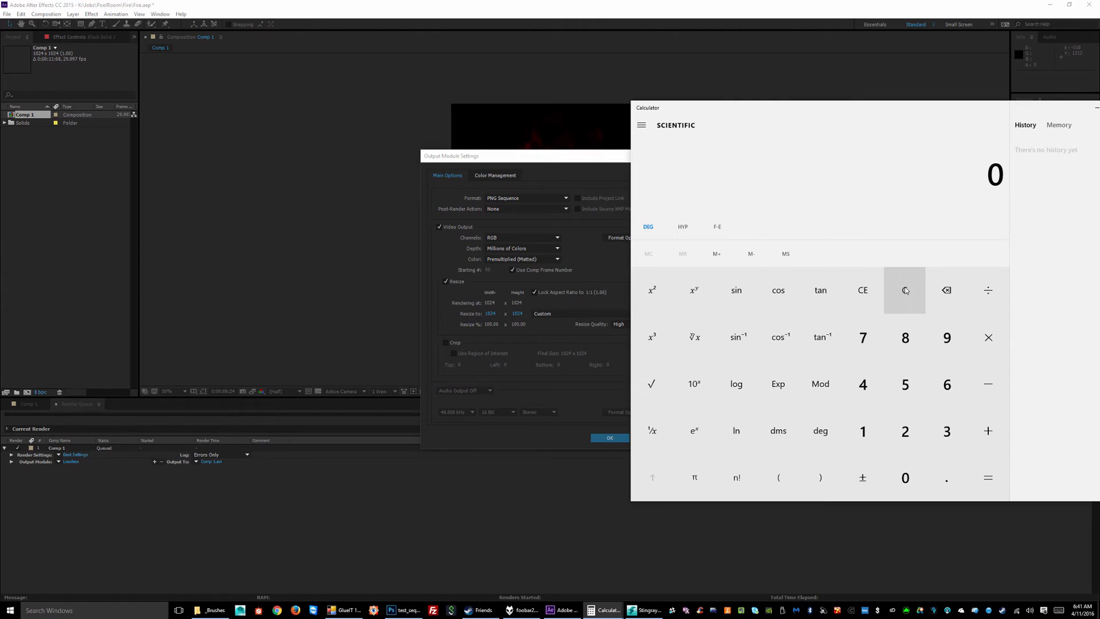
{"action": "left_click", "coordinate": [910, 431]}
{"action": "left_click", "coordinate": [905, 476]}
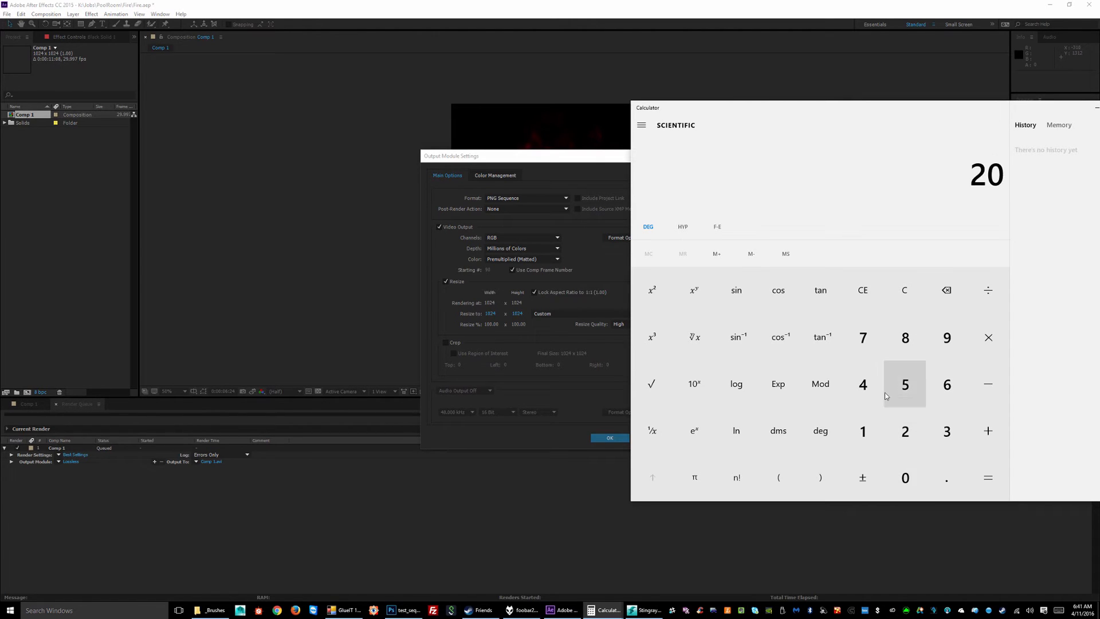
{"action": "left_click", "coordinate": [872, 389]}
{"action": "left_click", "coordinate": [904, 339]}
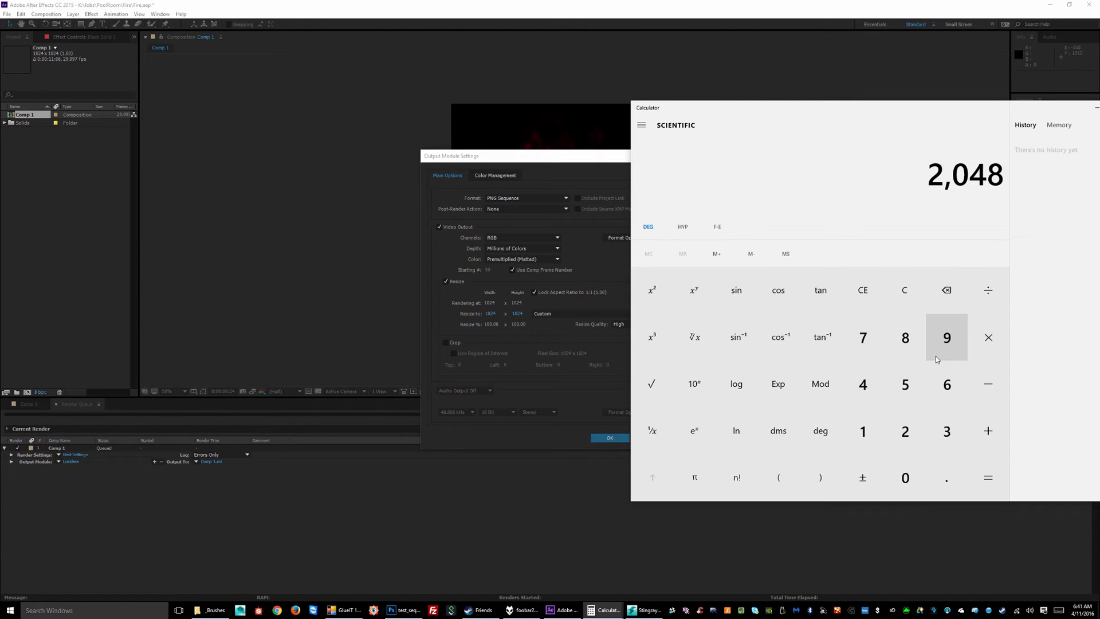
{"action": "left_click", "coordinate": [988, 290]}
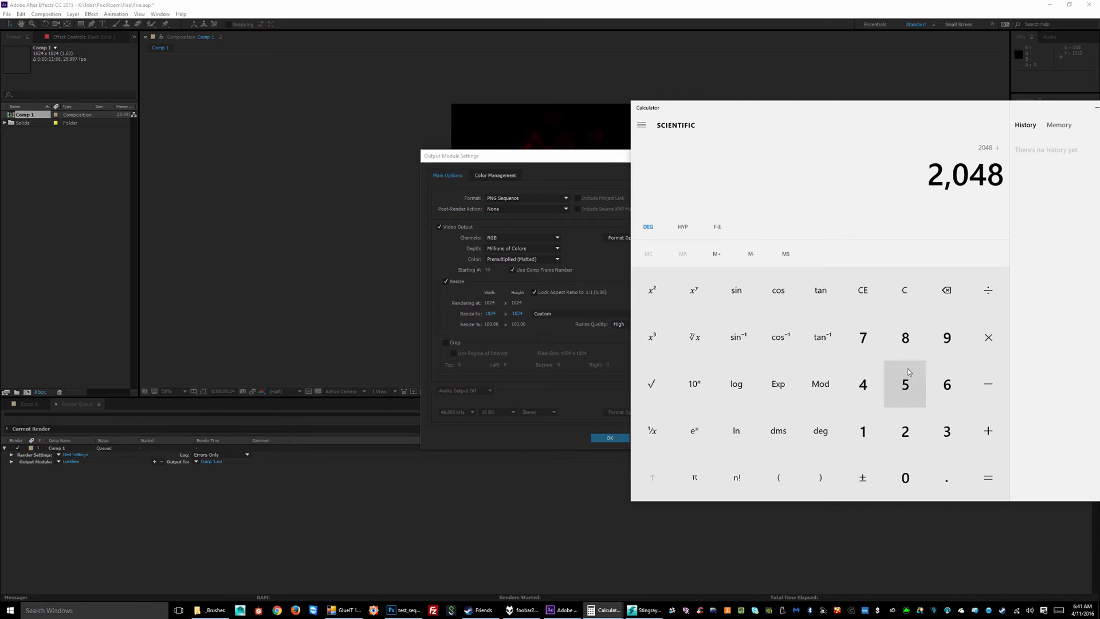
{"action": "left_click", "coordinate": [905, 384]}
{"action": "left_click", "coordinate": [986, 478]}
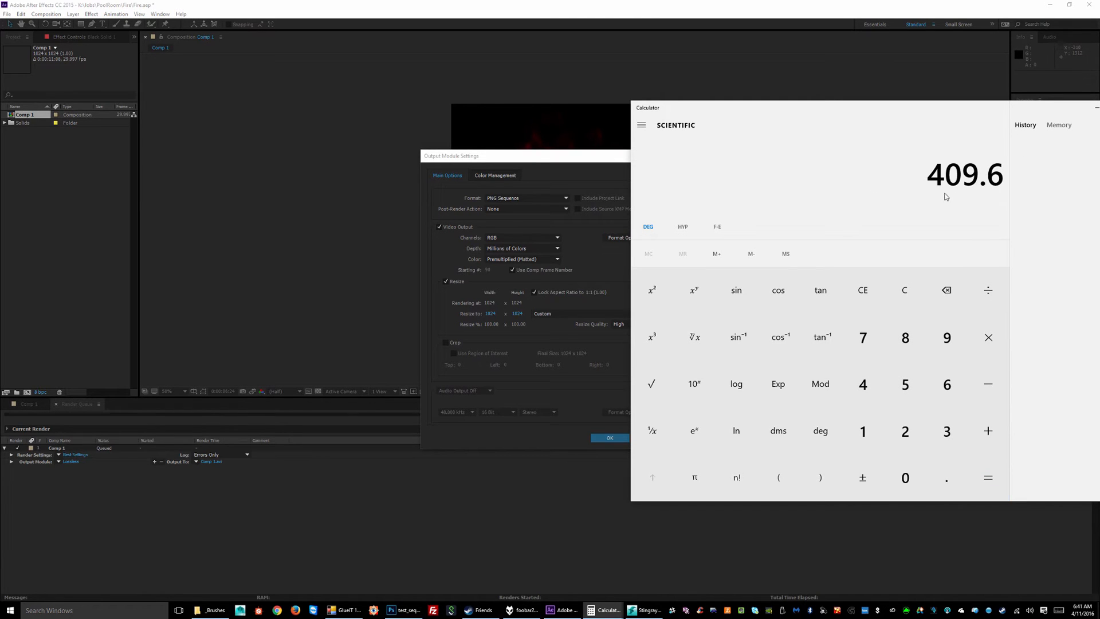
Set the Comp 1 output module's Resize to width to 410 with the aspect ratio locked, and accept the settings
{"action": "left_click", "coordinate": [545, 156]}
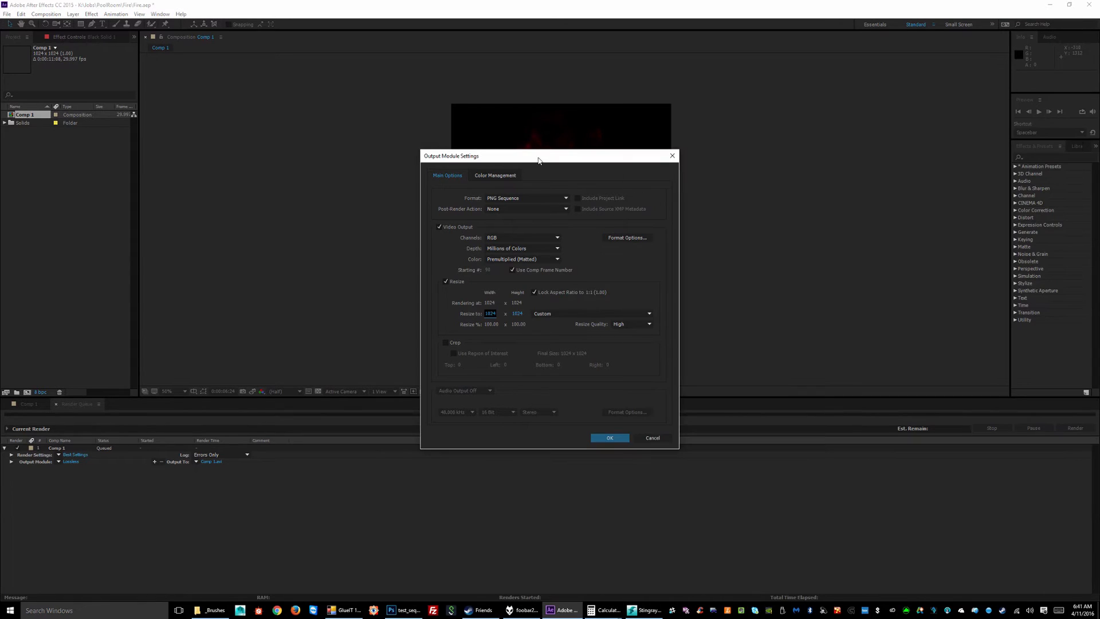
{"action": "left_click", "coordinate": [491, 314]}
{"action": "left_click_drag", "start_coordinate": [498, 313], "coordinate": [473, 316]}
{"action": "type", "text": "410"}
{"action": "key", "text": "Tab"}
{"action": "key", "text": "Tab"}
{"action": "left_click", "coordinate": [610, 438]}
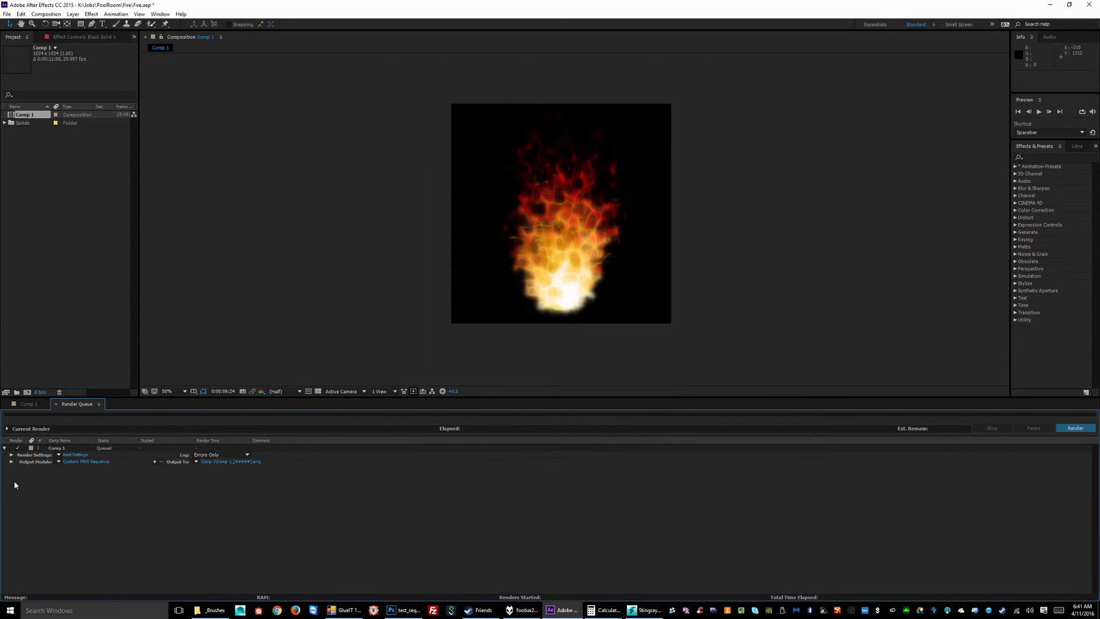
Create a new folder named fIREsEQUENCE2 on the Desktop while choosing the render's output location
{"action": "left_click", "coordinate": [223, 462]}
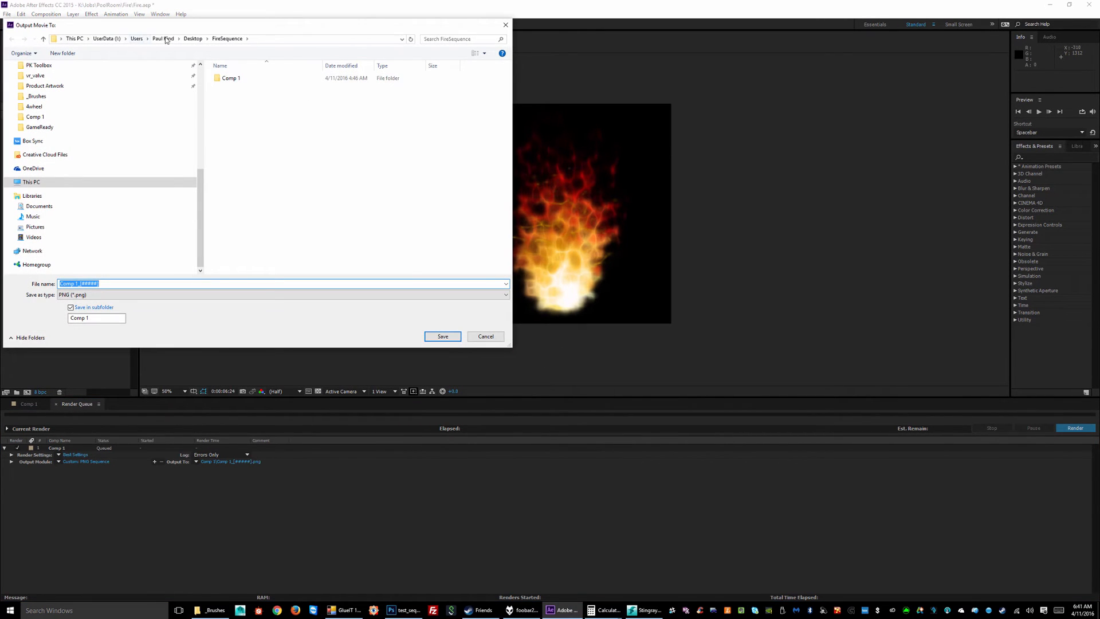
{"action": "scroll", "coordinate": [75, 98], "scroll_direction": "up", "scroll_amount": 2}
{"action": "scroll", "coordinate": [75, 98], "scroll_direction": "up", "scroll_amount": 2}
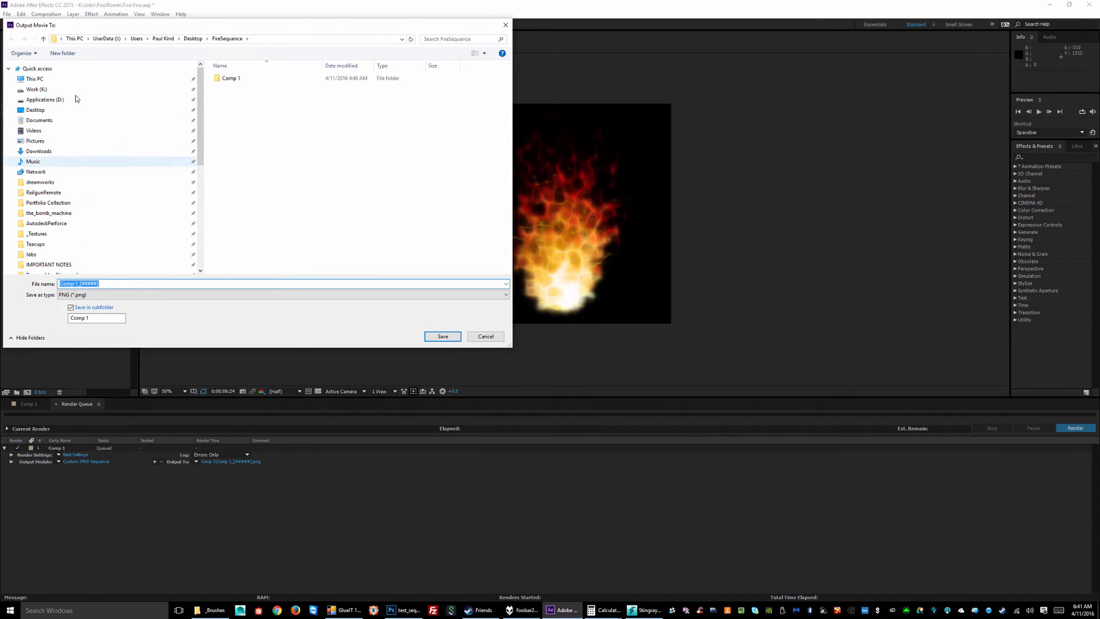
{"action": "left_click", "coordinate": [35, 109]}
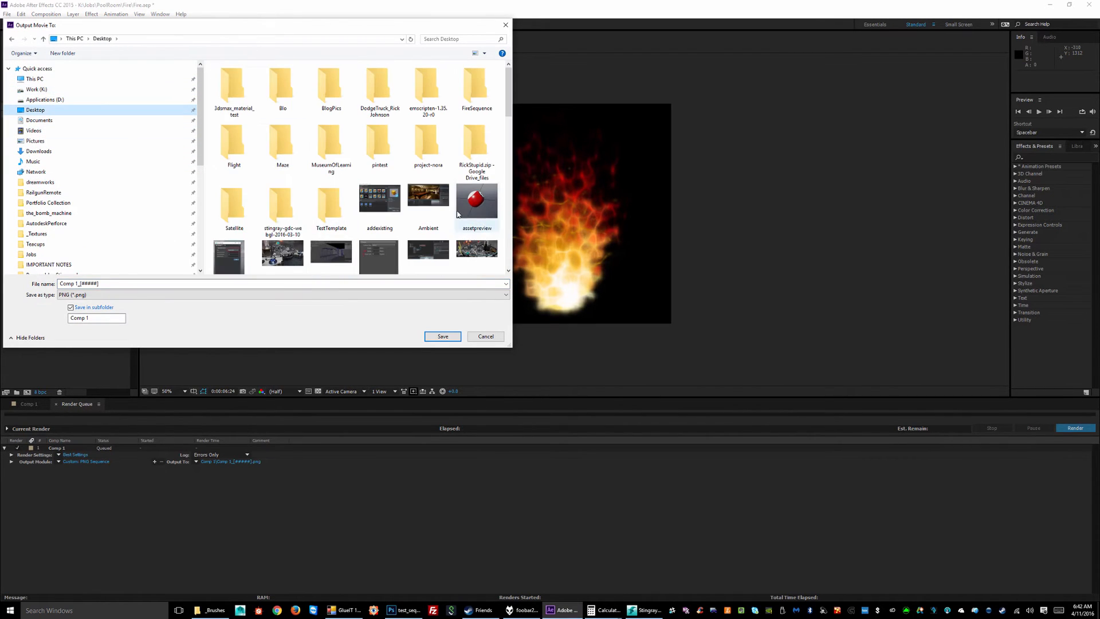
{"action": "scroll", "coordinate": [438, 273], "scroll_direction": "down", "scroll_amount": 10}
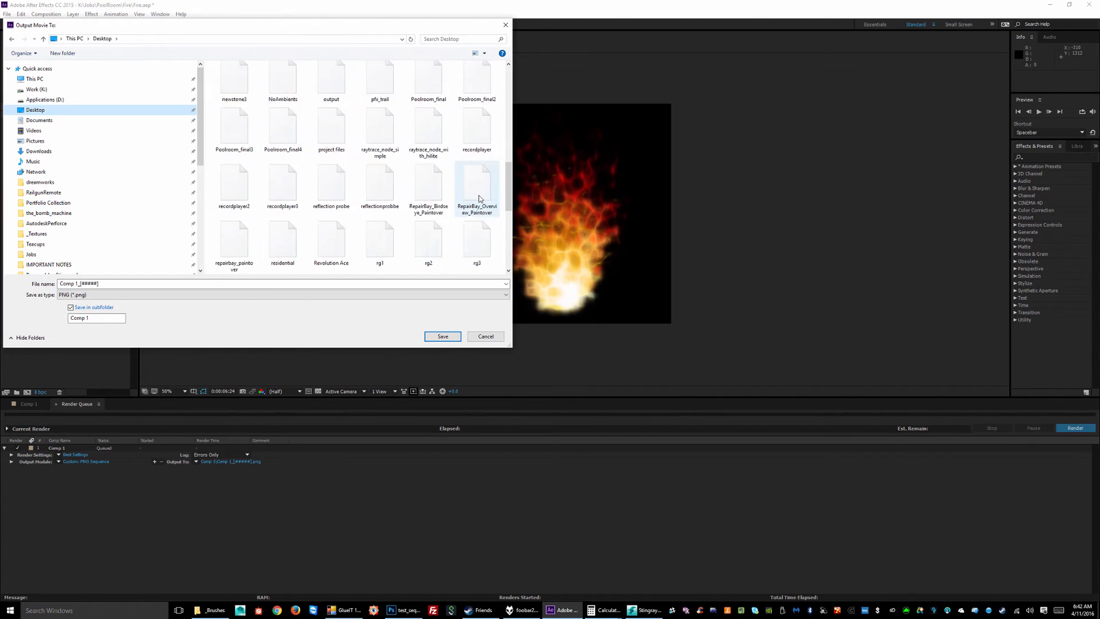
{"action": "right_click", "coordinate": [390, 234]}
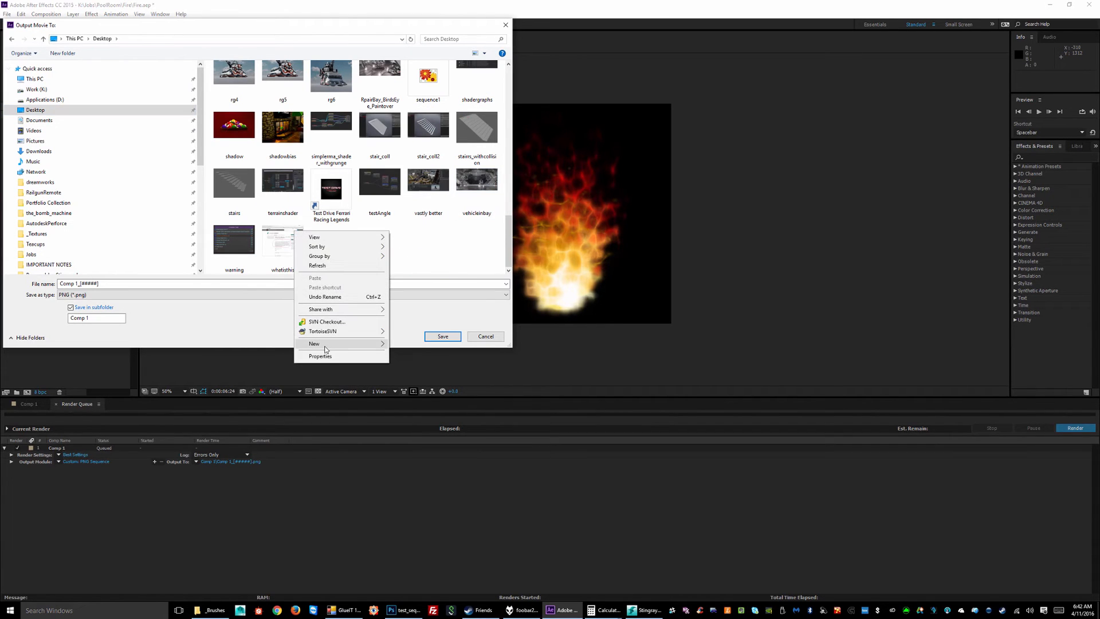
{"action": "mouse_move", "coordinate": [329, 343]}
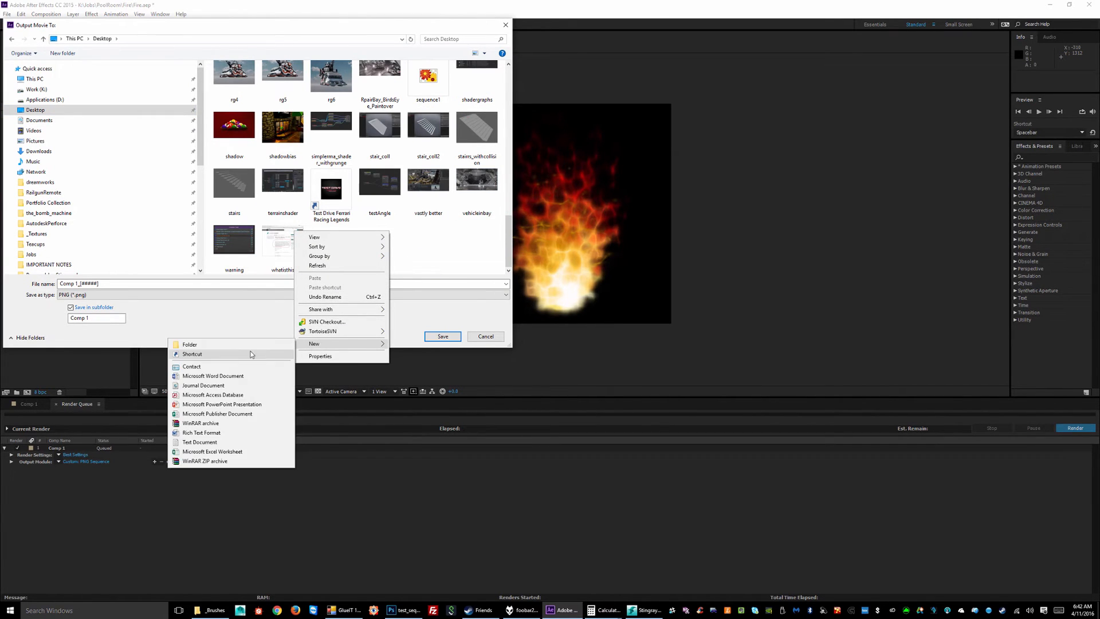
{"action": "left_click", "coordinate": [225, 343]}
{"action": "type", "text": "f"}
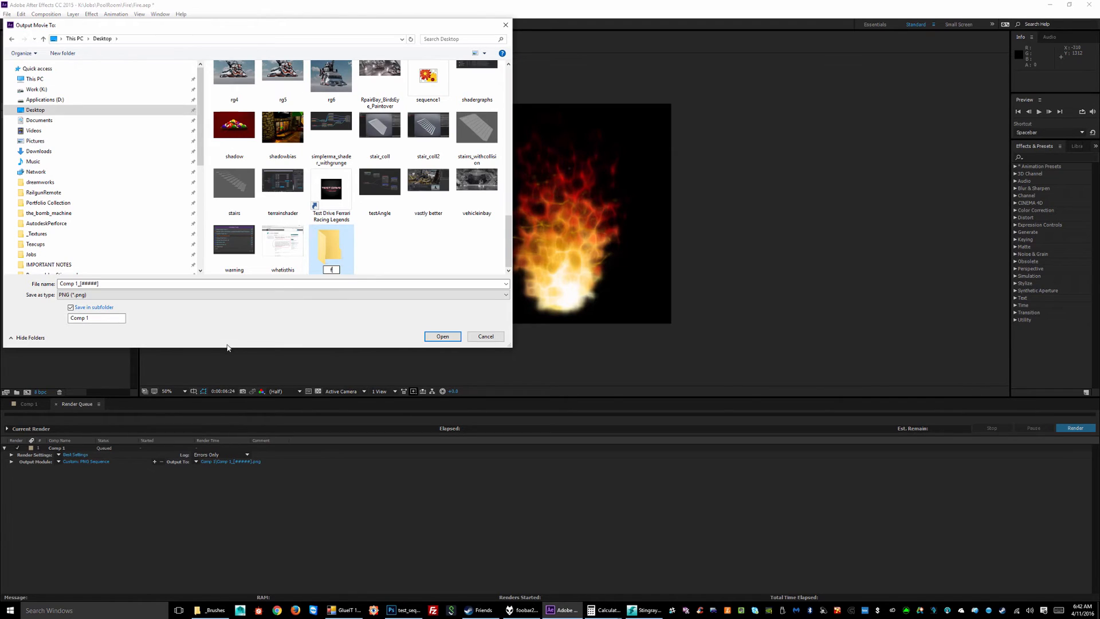
{"action": "type", "text": "IREsEQUENCE2"}
{"action": "key", "text": "Return"}
Set fIREsEQUENCE2 as the destination for the Comp 1 PNG sequence and render the queue
{"action": "double_click", "coordinate": [318, 248]}
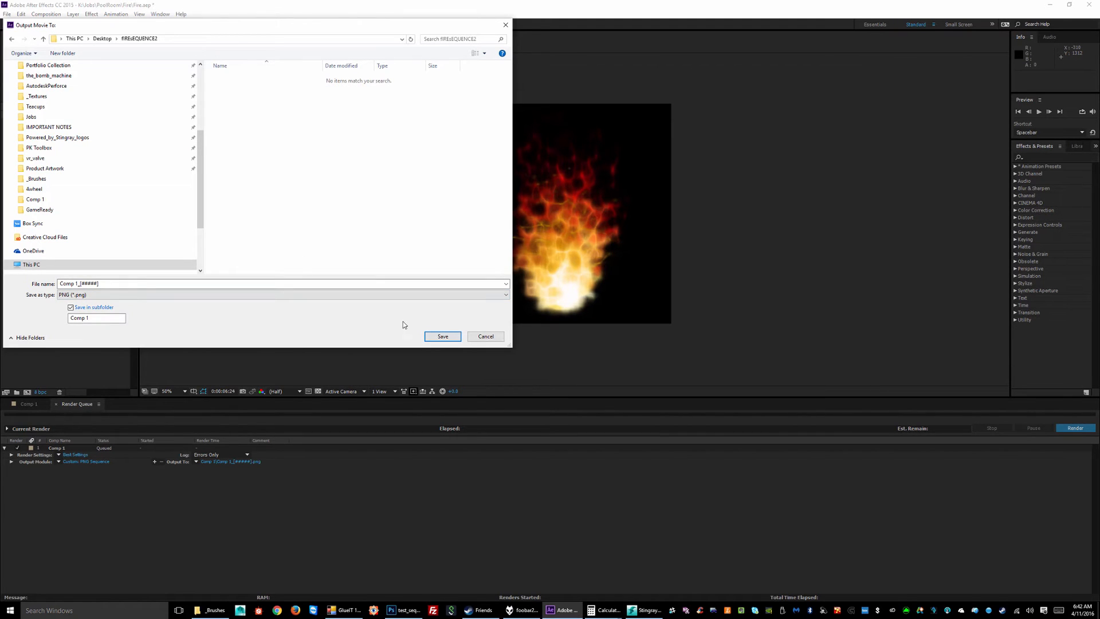
{"action": "left_click", "coordinate": [450, 337]}
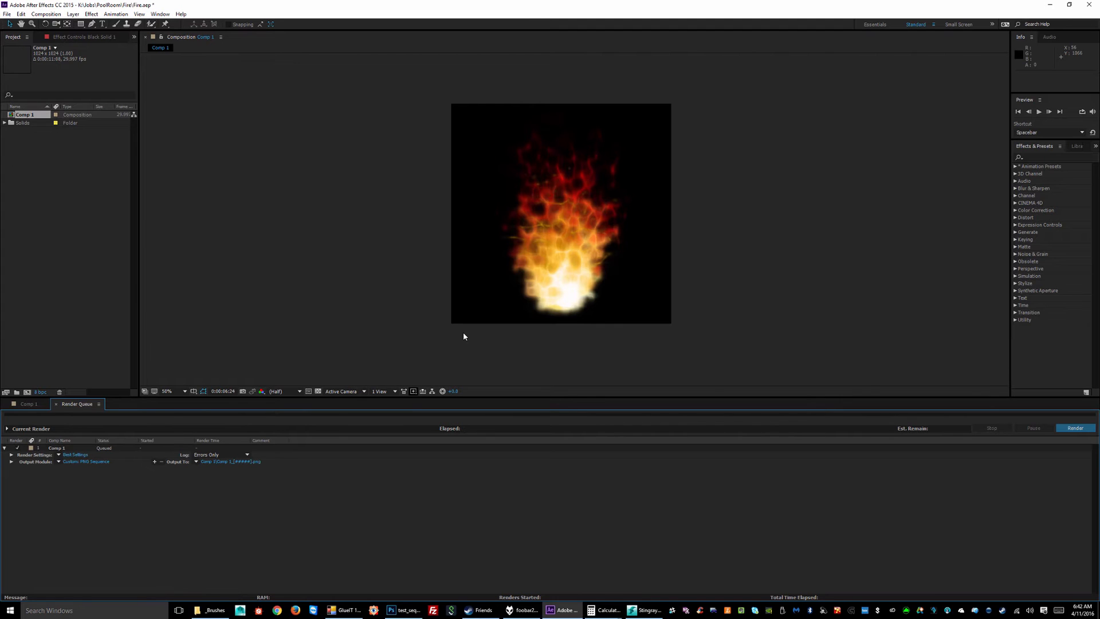
{"action": "left_click", "coordinate": [1083, 429]}
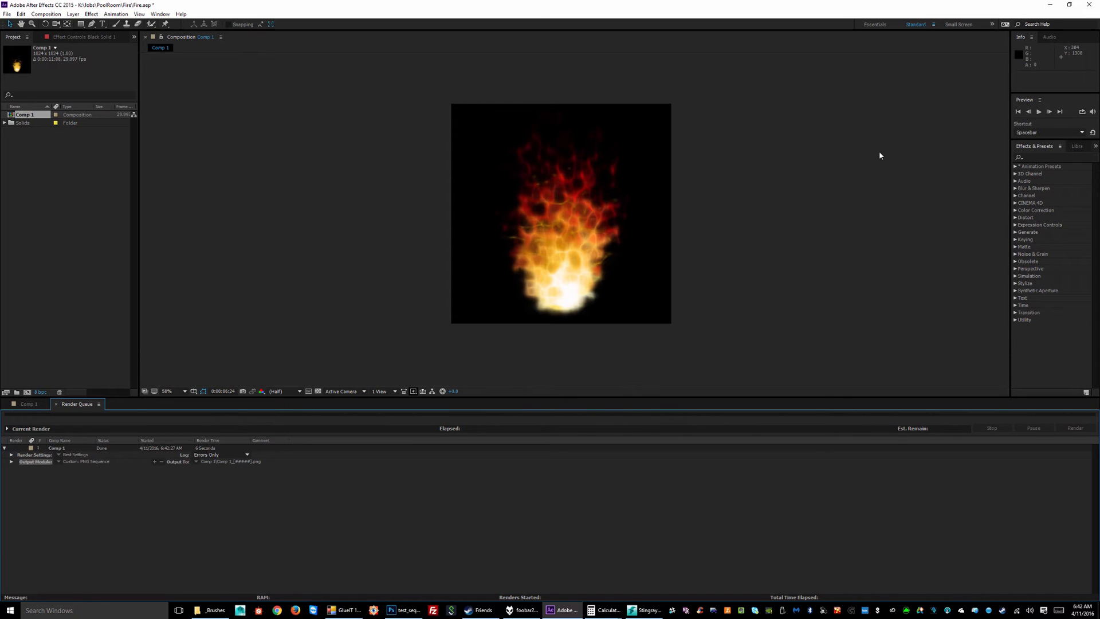
Minimize the After Effects, Calculator and Stingray windows to uncover the desktop
{"action": "left_click", "coordinate": [1050, 5]}
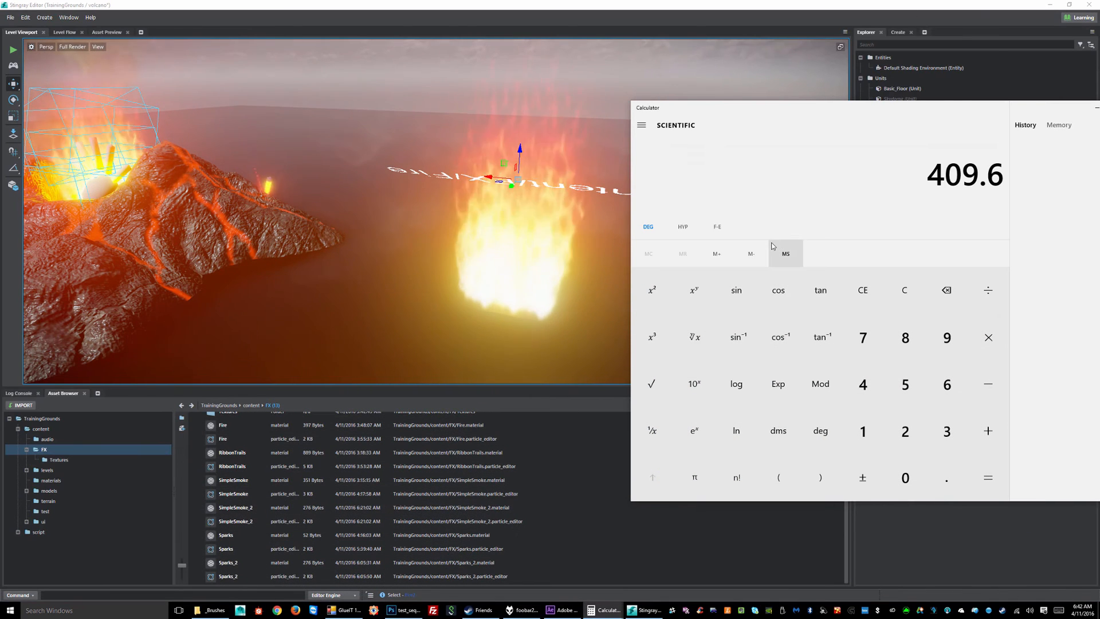
{"action": "left_click", "coordinate": [1095, 107]}
{"action": "left_click", "coordinate": [1050, 5]}
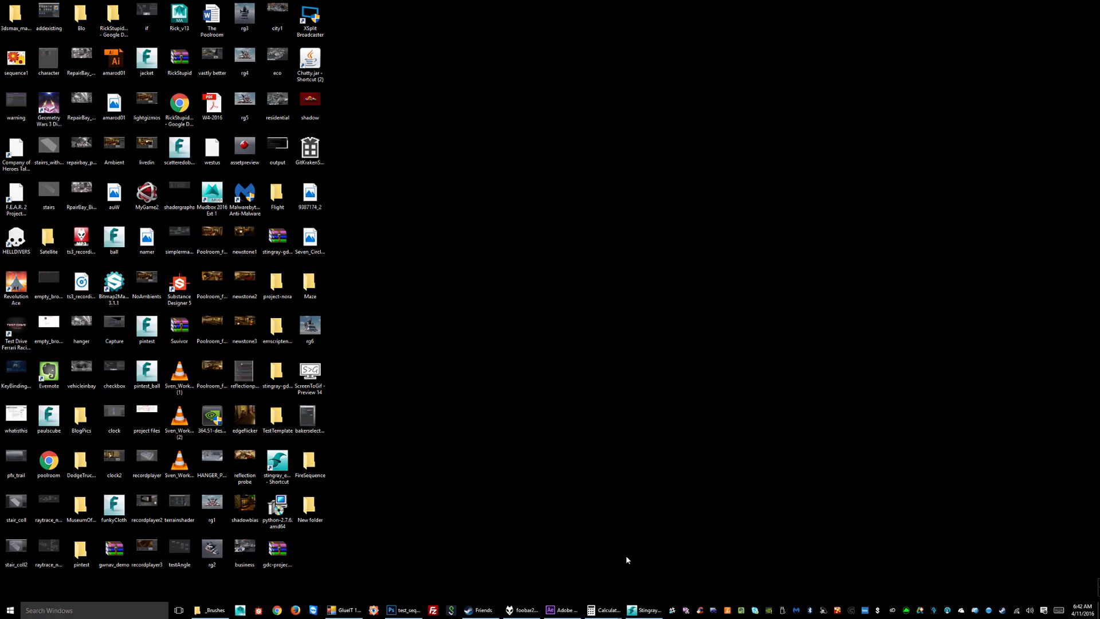
Switch to GlueIT, clear its list of old Comp 1 images, and reposition its window on the desktop
{"action": "left_click", "coordinate": [339, 611]}
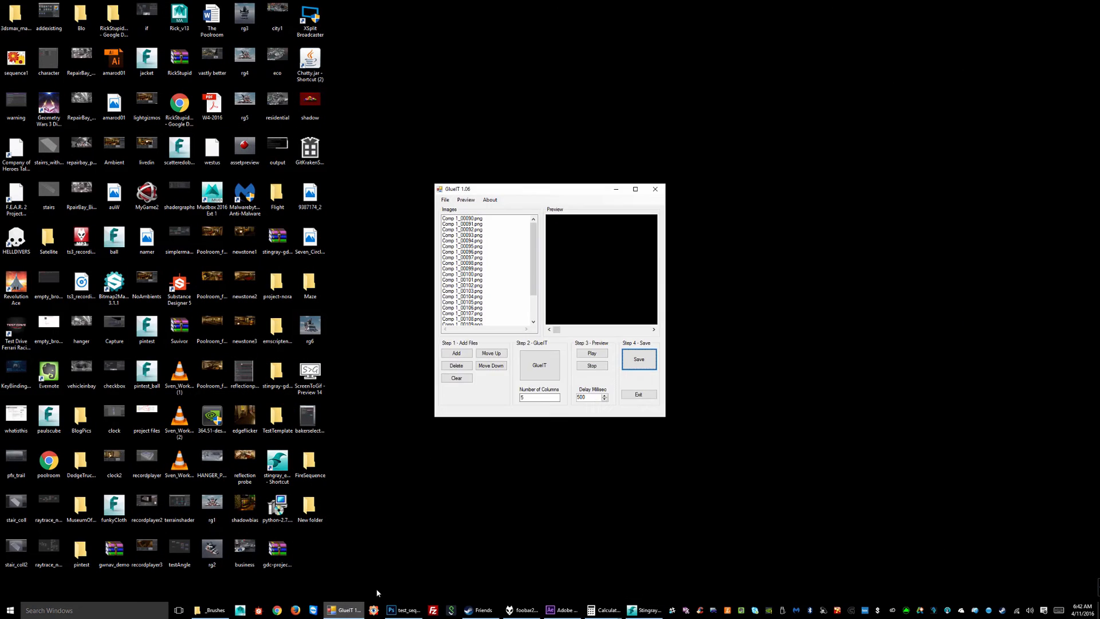
{"action": "left_click", "coordinate": [457, 378]}
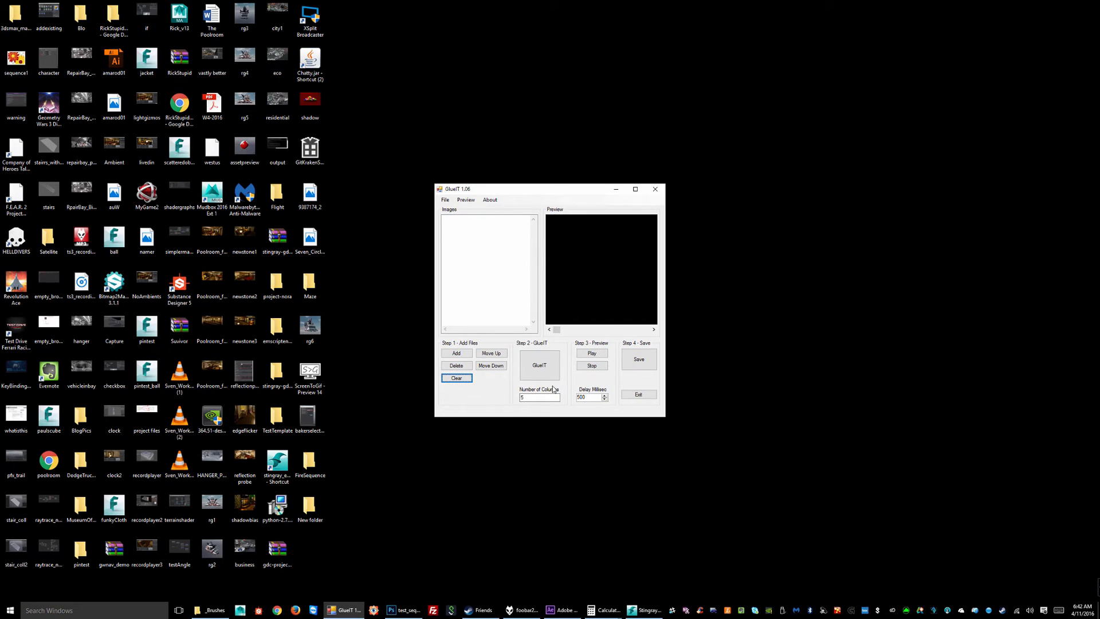
{"action": "left_click_drag", "start_coordinate": [501, 190], "coordinate": [428, 167]}
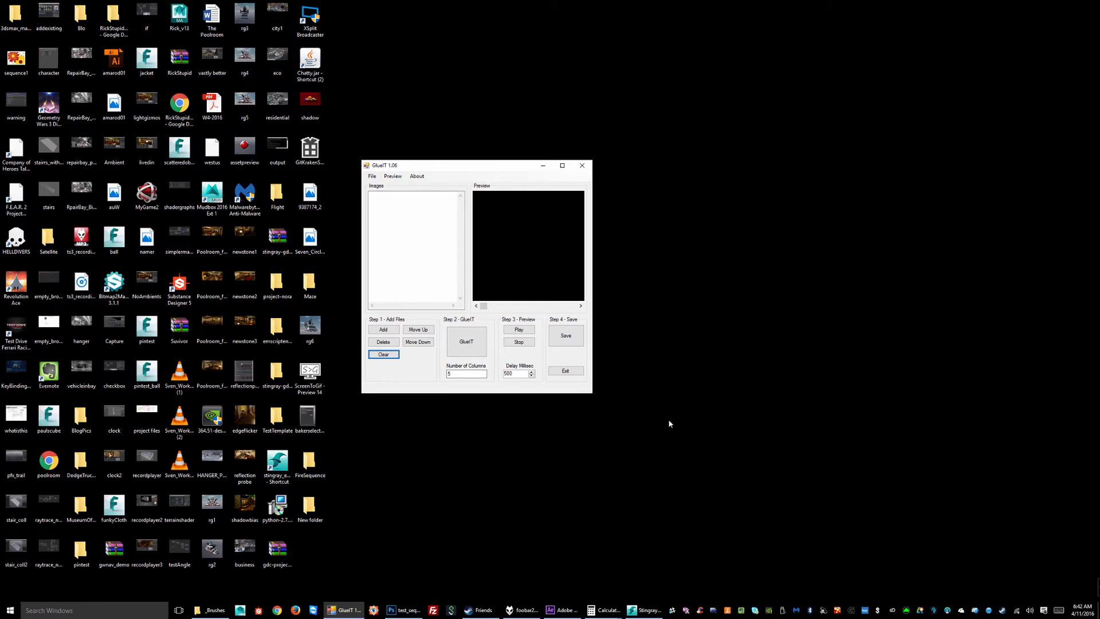
Add frames Comp 1_00090 through Comp 1_00114 from the Comp 1 folder inside fIREsEQUENCE2 to the image list
{"action": "left_click", "coordinate": [383, 330]}
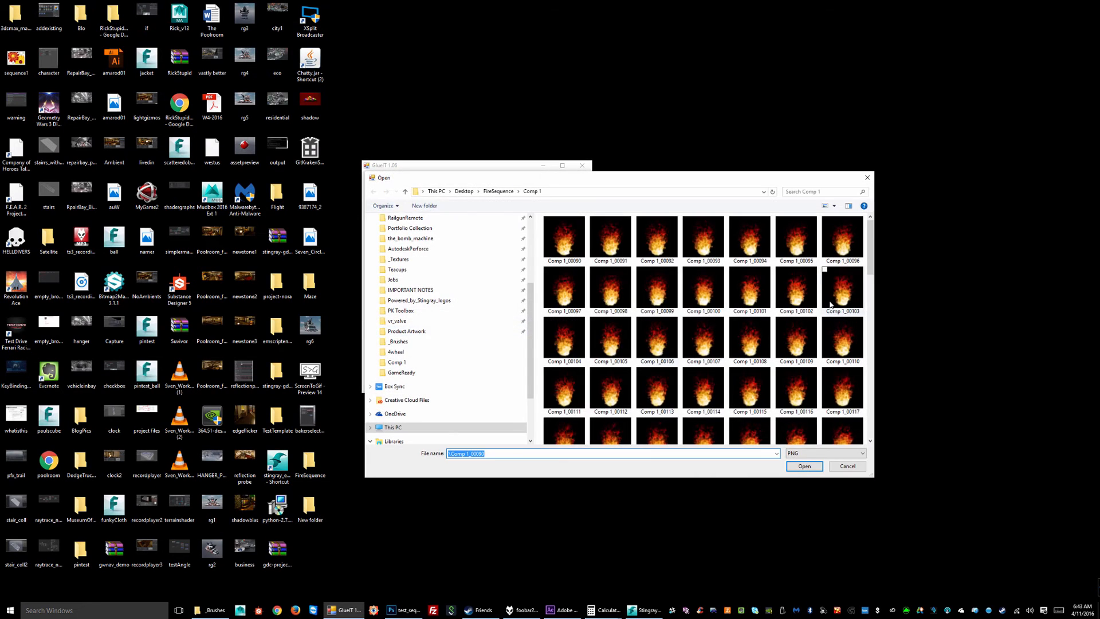
{"action": "left_click", "coordinate": [498, 191]}
{"action": "left_click", "coordinate": [464, 192]}
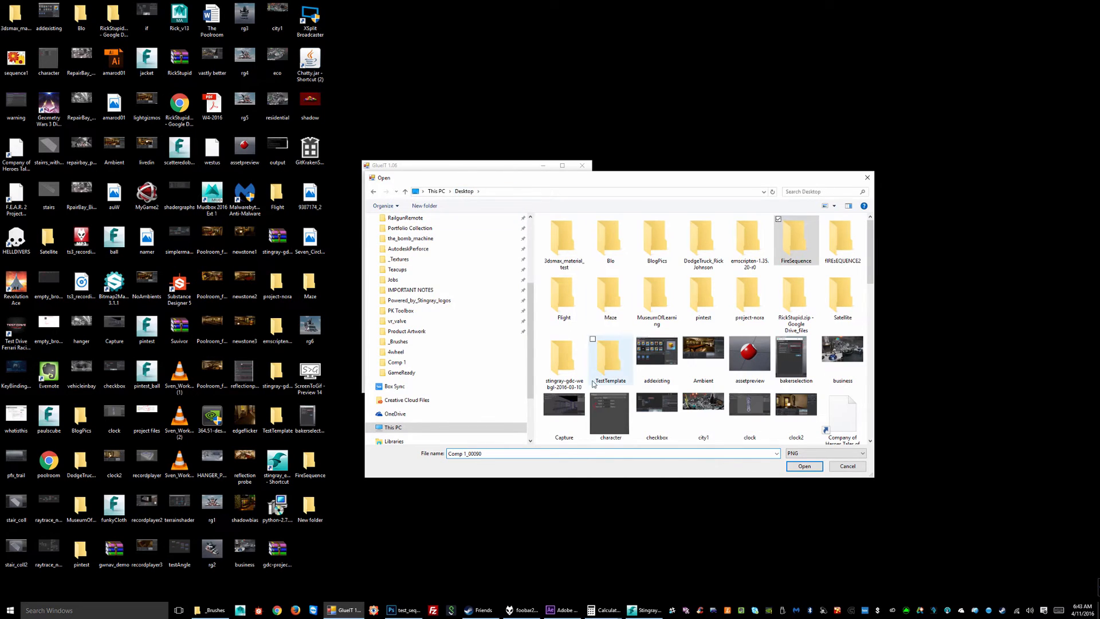
{"action": "double_click", "coordinate": [841, 236]}
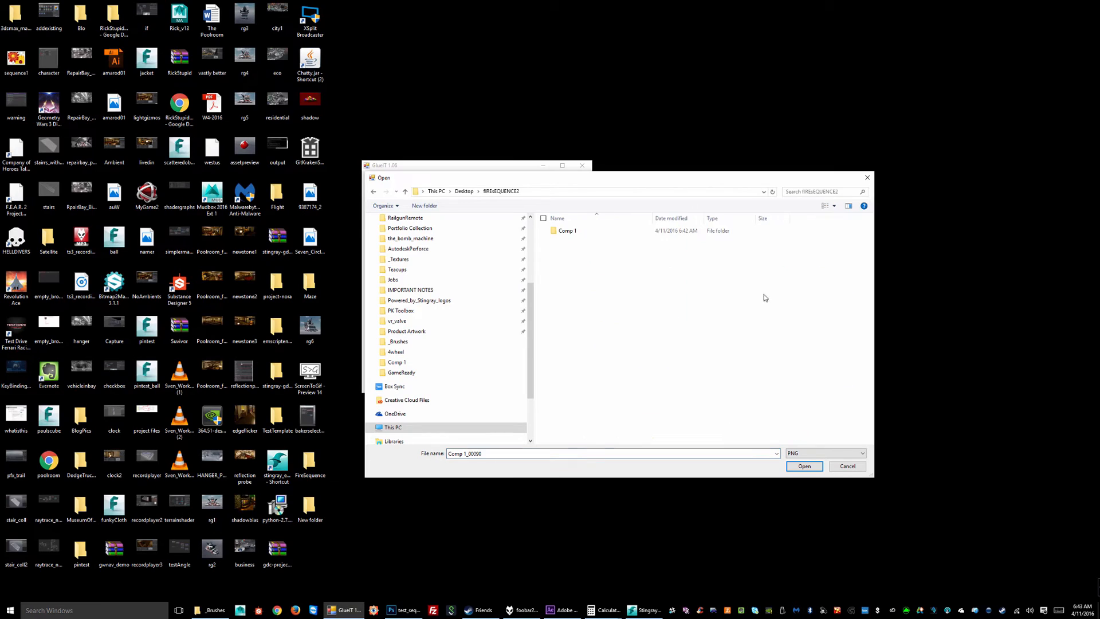
{"action": "double_click", "coordinate": [567, 231]}
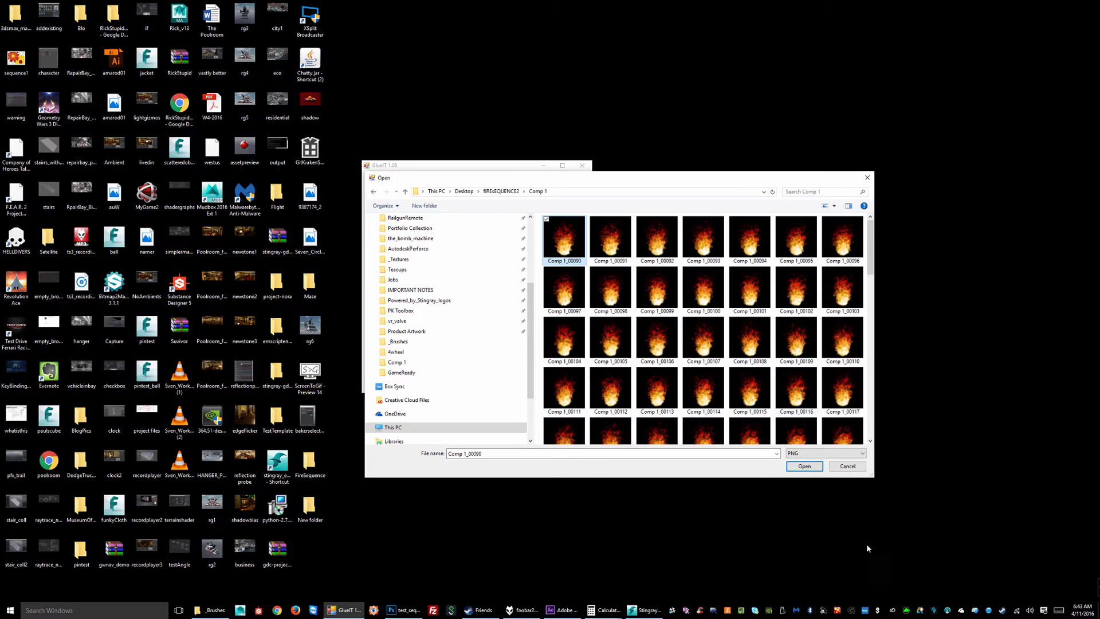
{"action": "left_click_drag", "start_coordinate": [871, 475], "coordinate": [1008, 573]}
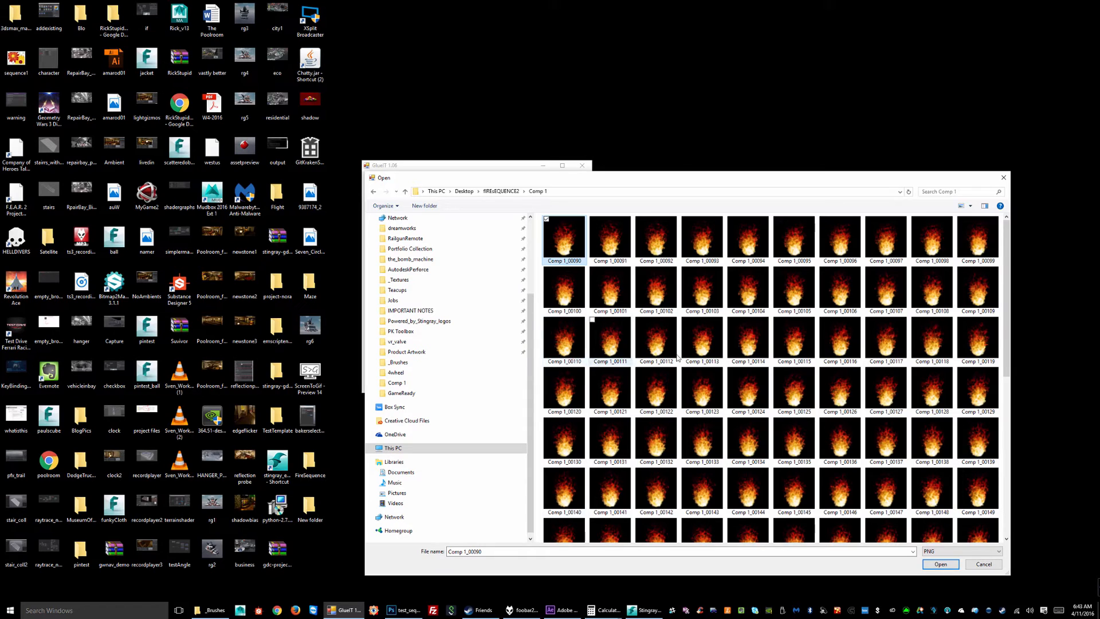
{"action": "left_click", "coordinate": [749, 345], "text": "shift"}
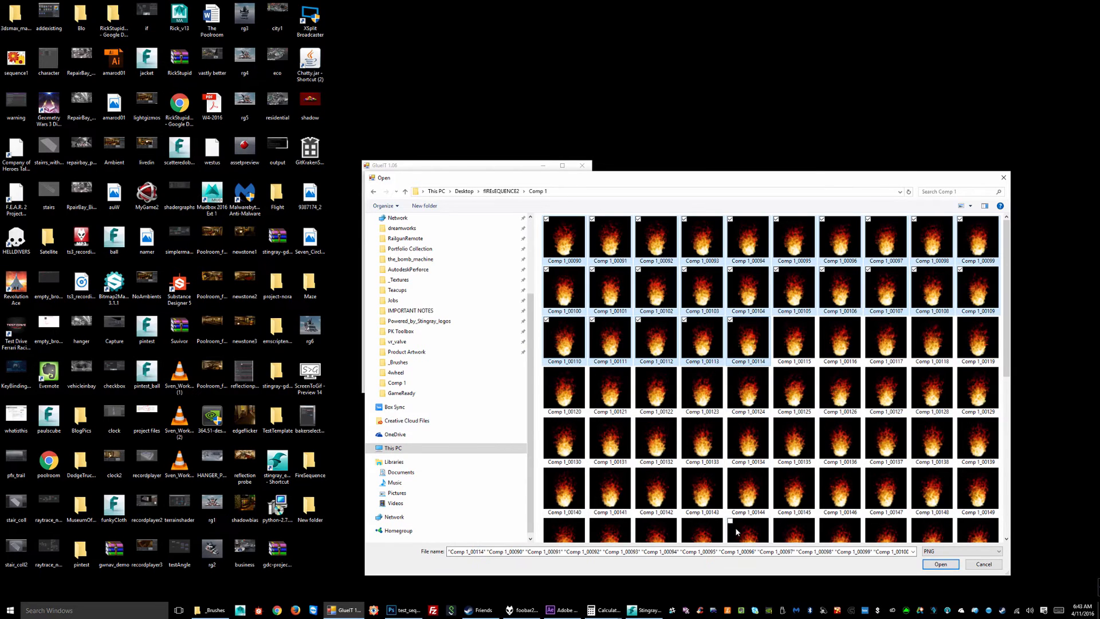
{"action": "left_click", "coordinate": [940, 564]}
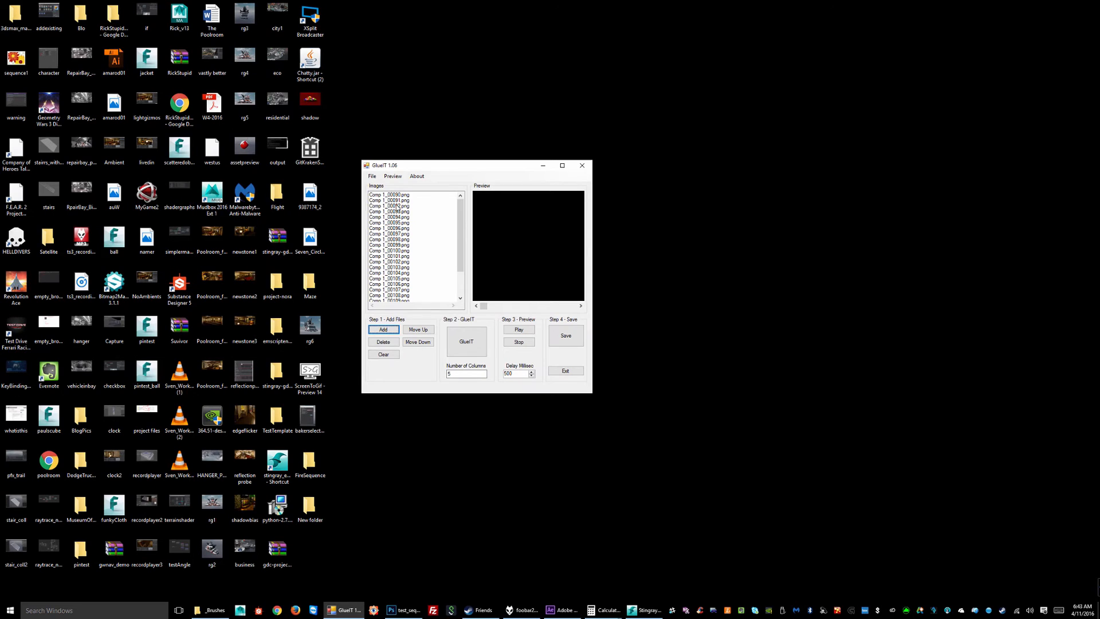
{"action": "left_click_drag", "start_coordinate": [461, 213], "coordinate": [474, 174]}
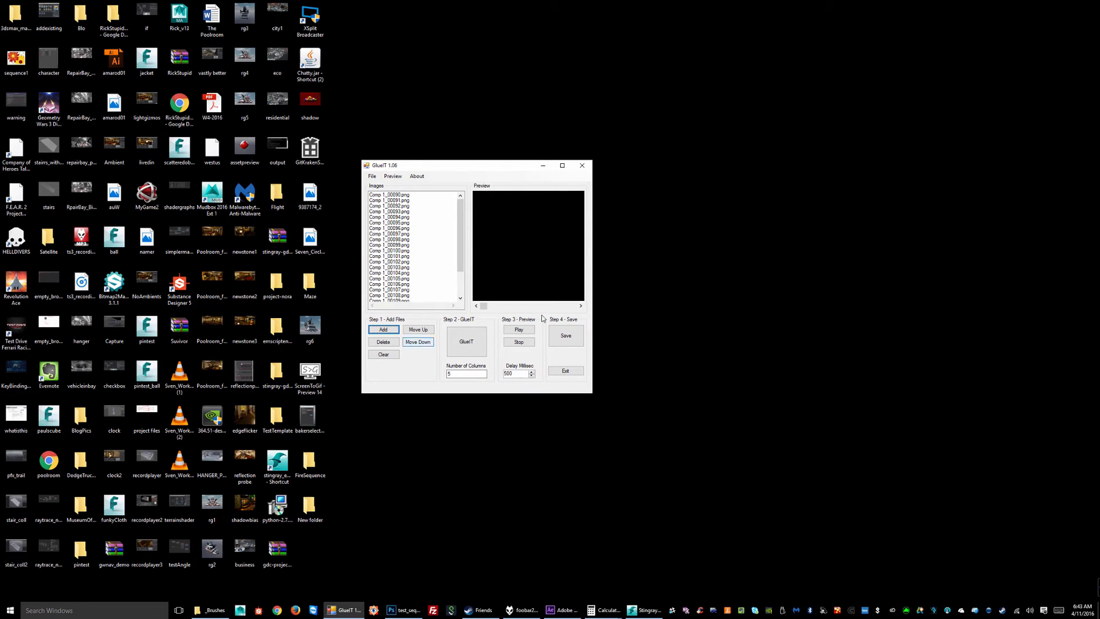
Glue the listed frames into a five-column sheet and save it as FireSheet in PNG format in fIREsEQUENCE2's Comp 1 folder
{"action": "left_click", "coordinate": [467, 344]}
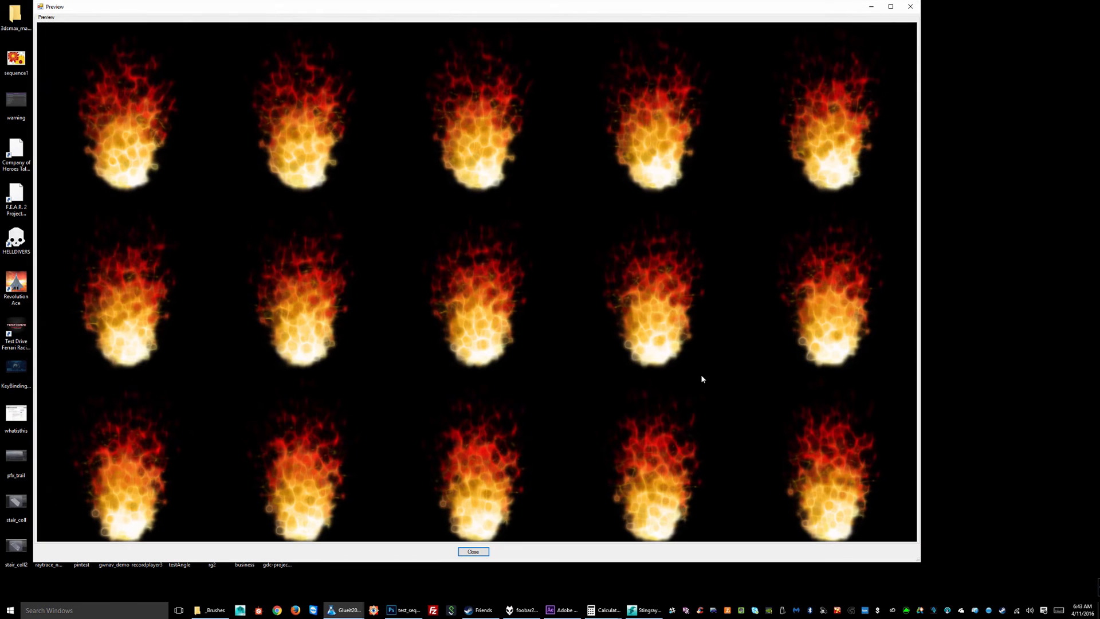
{"action": "left_click", "coordinate": [473, 551]}
{"action": "left_click", "coordinate": [566, 336]}
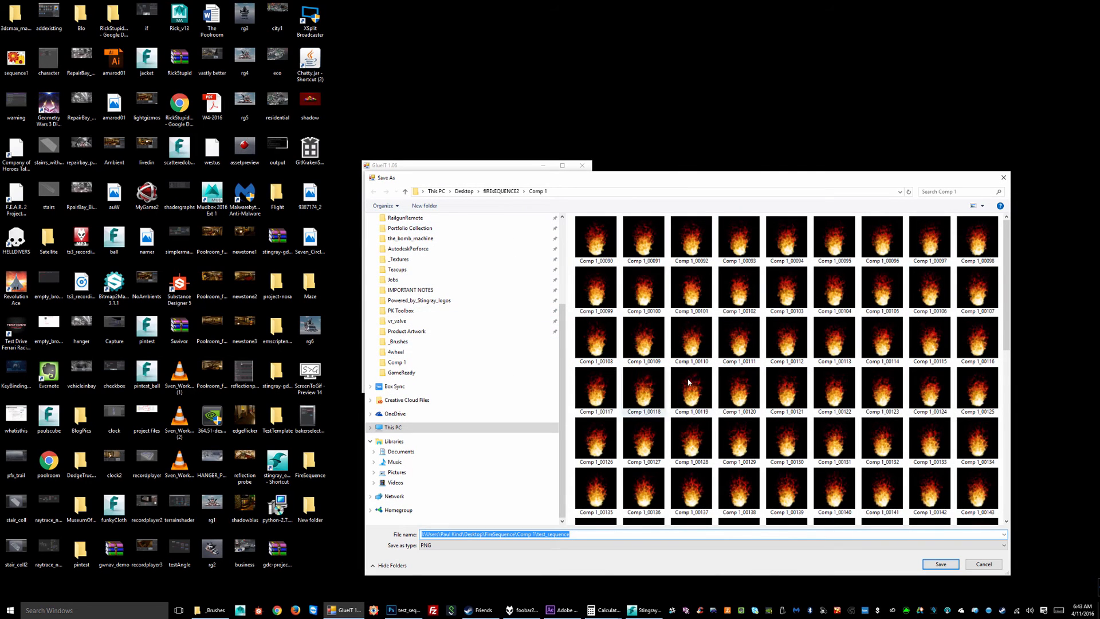
{"action": "scroll", "coordinate": [690, 385], "scroll_direction": "down", "scroll_amount": 5}
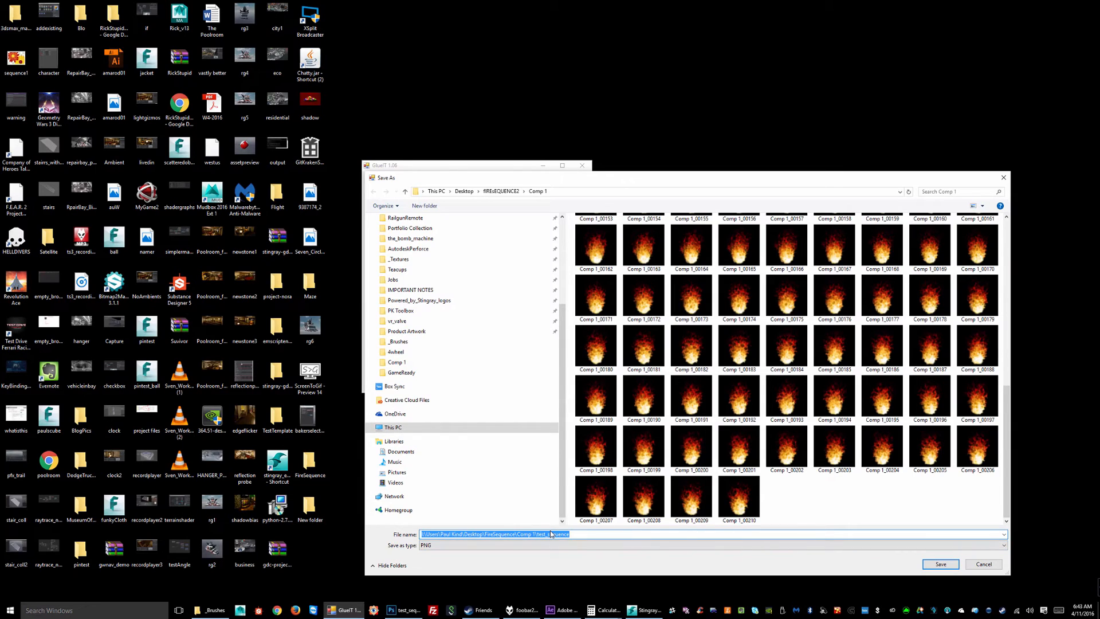
{"action": "type", "text": "Sprite"}
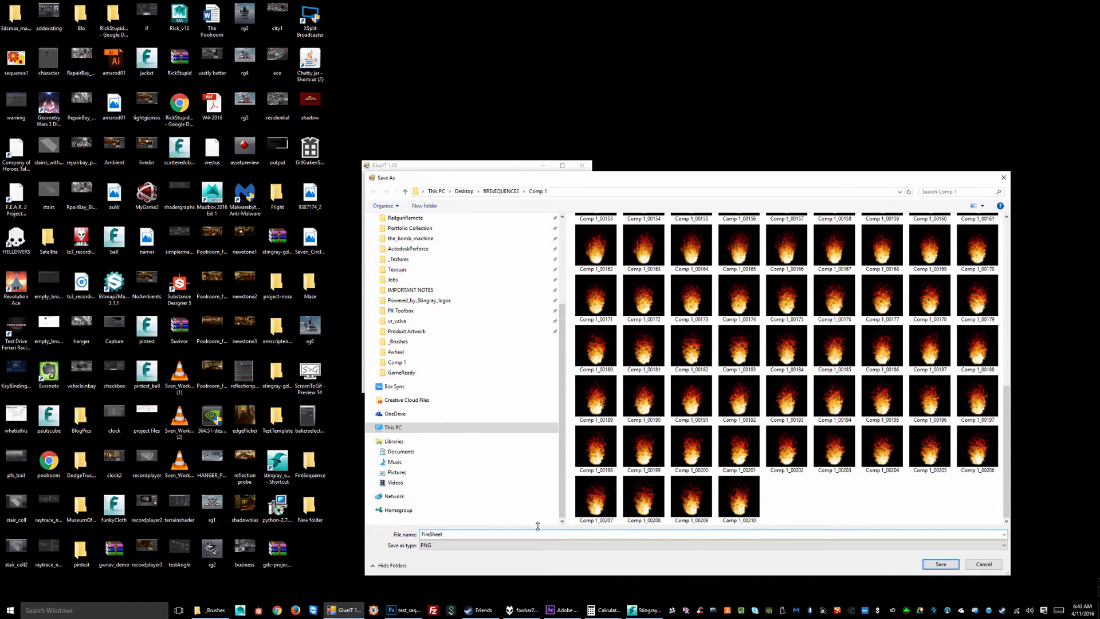
{"action": "left_click", "coordinate": [941, 565]}
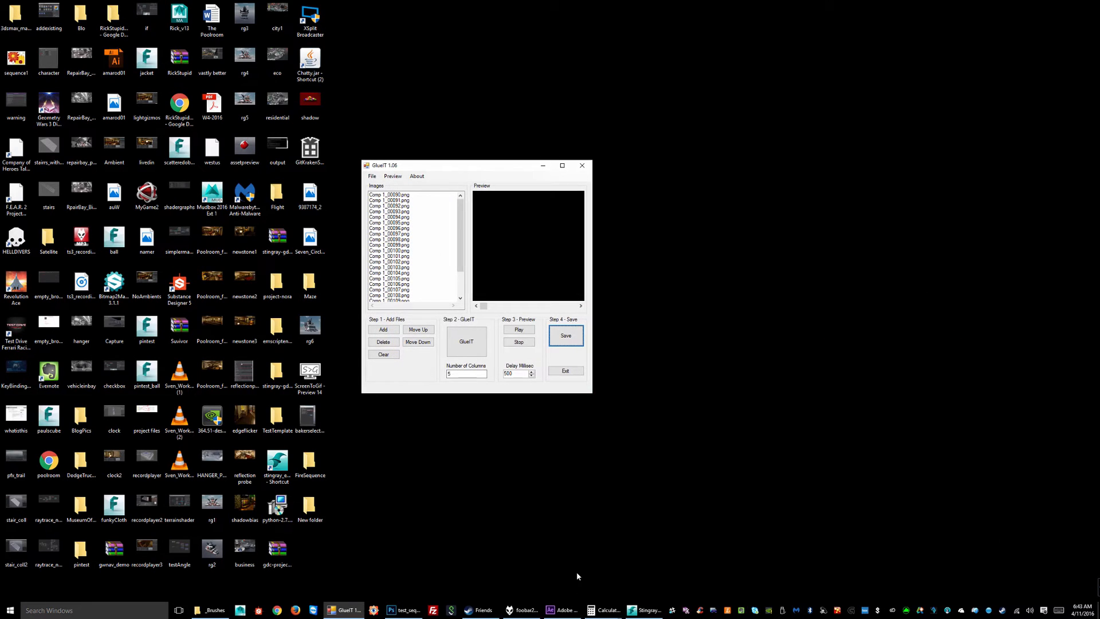
Switch to Photoshop, close test_sequence.png, and open FireSheet.png from the Comp 1 folder inside fIREsEQUENCE2
{"action": "left_click", "coordinate": [399, 610]}
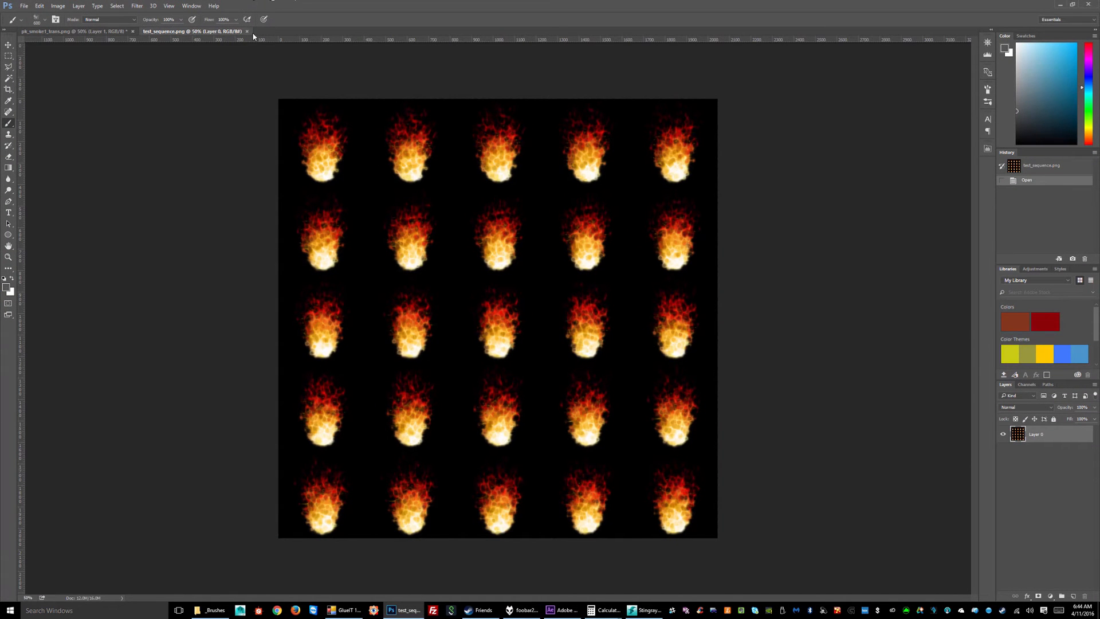
{"action": "left_click", "coordinate": [247, 32]}
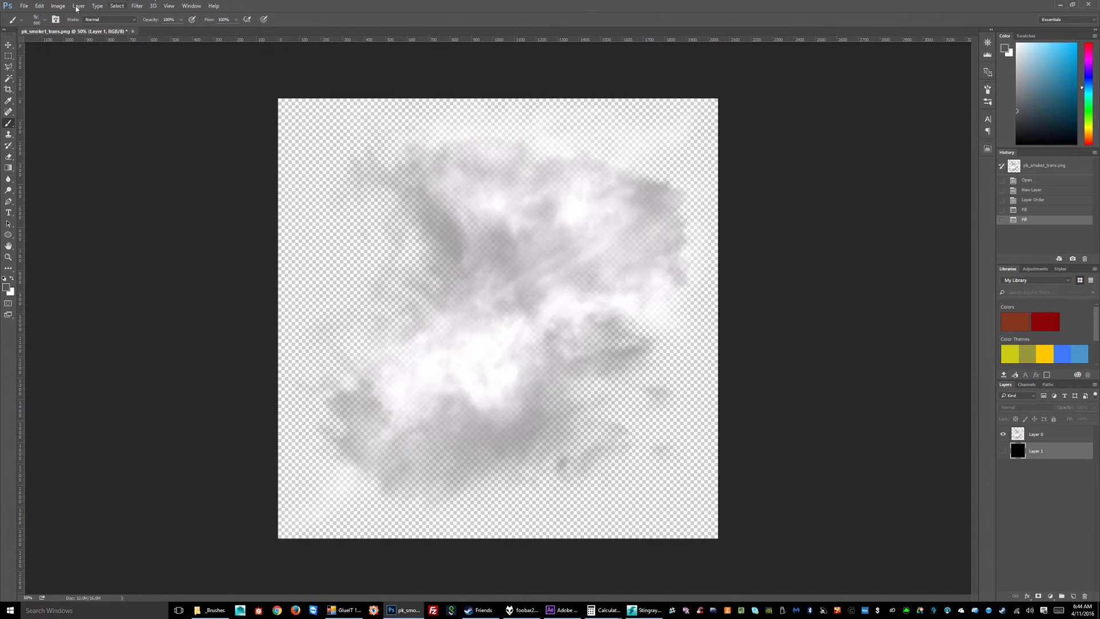
{"action": "left_click", "coordinate": [26, 7]}
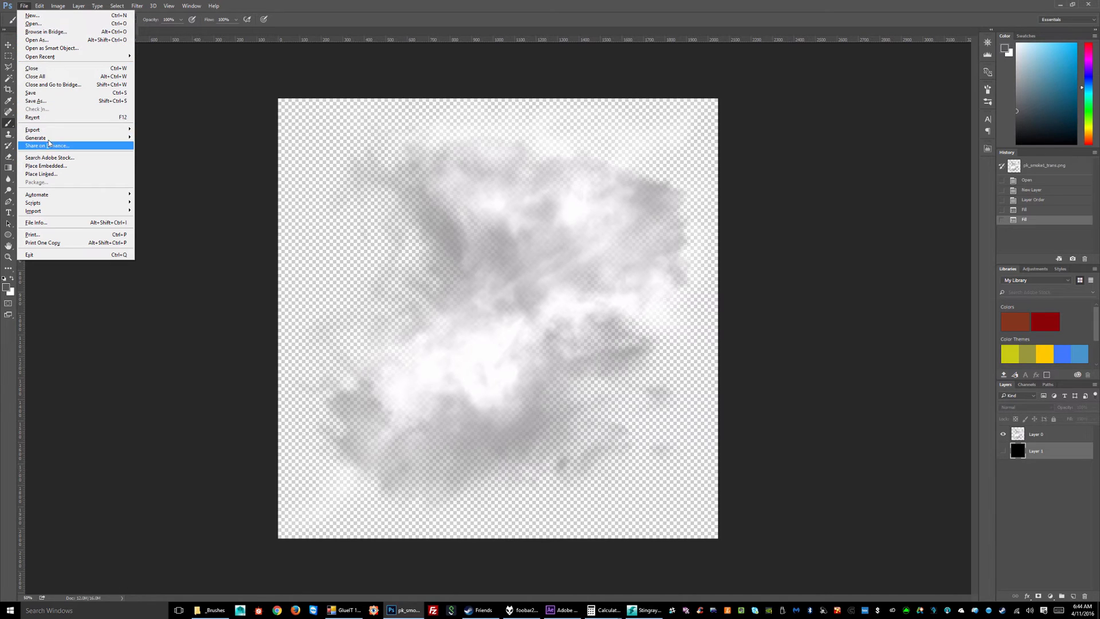
{"action": "left_click", "coordinate": [38, 24]}
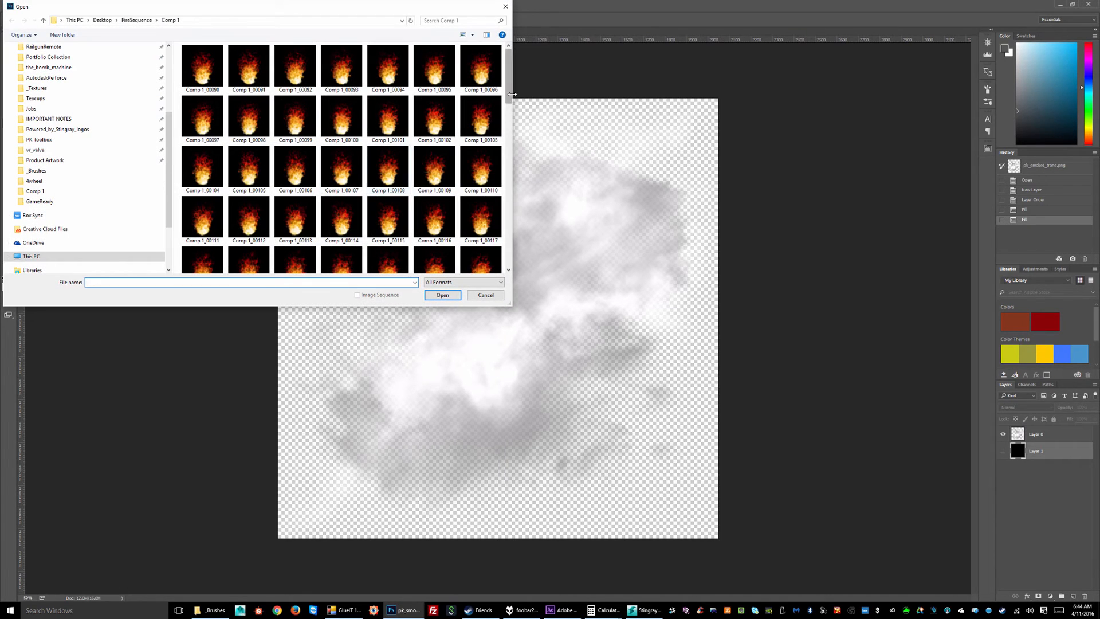
{"action": "left_click_drag", "start_coordinate": [508, 94], "coordinate": [509, 258]}
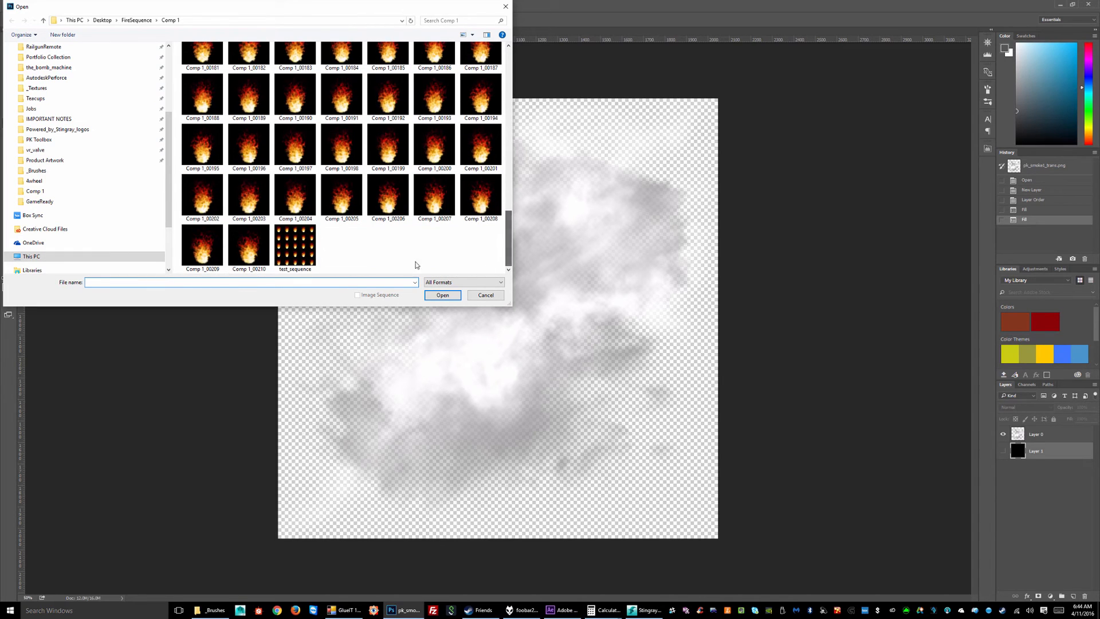
{"action": "left_click", "coordinate": [298, 247]}
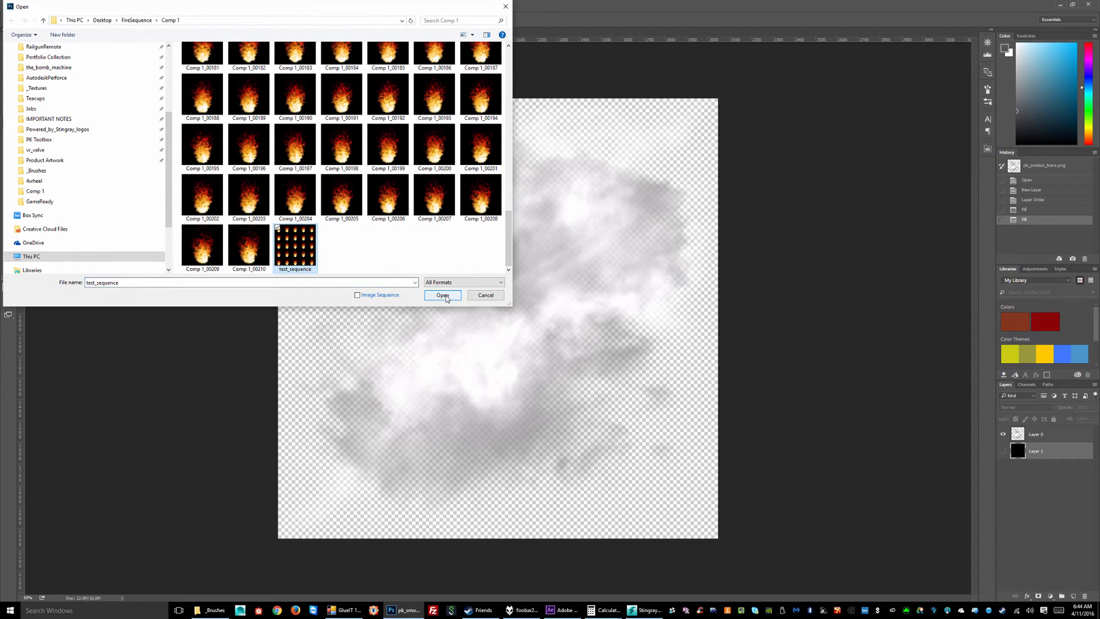
{"action": "left_click", "coordinate": [137, 21]}
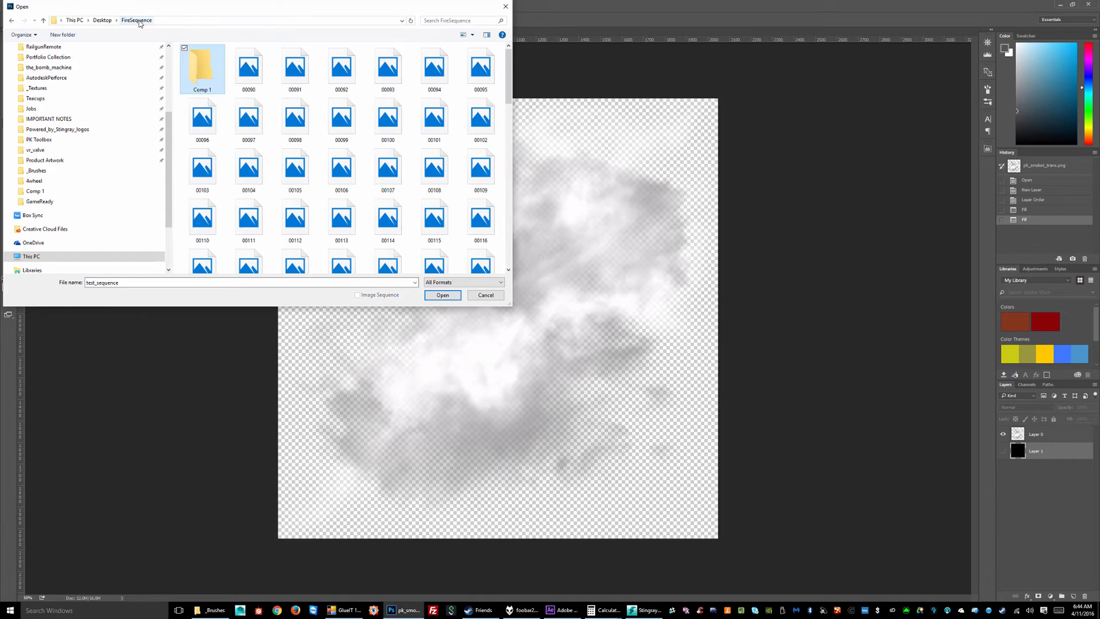
{"action": "left_click", "coordinate": [102, 21]}
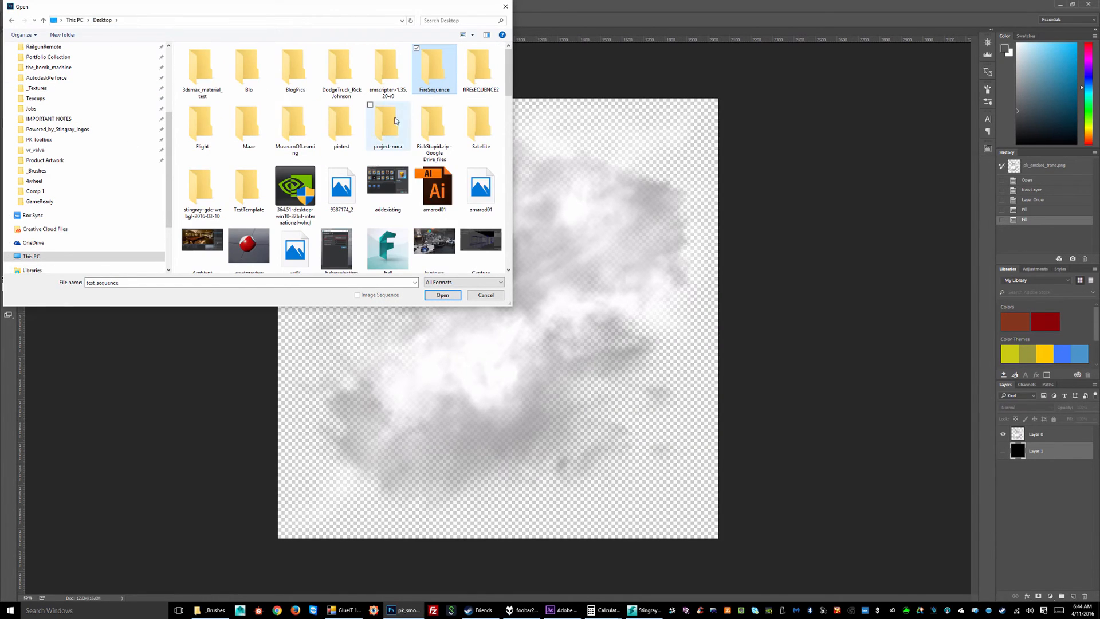
{"action": "double_click", "coordinate": [480, 69]}
{"action": "double_click", "coordinate": [208, 60]}
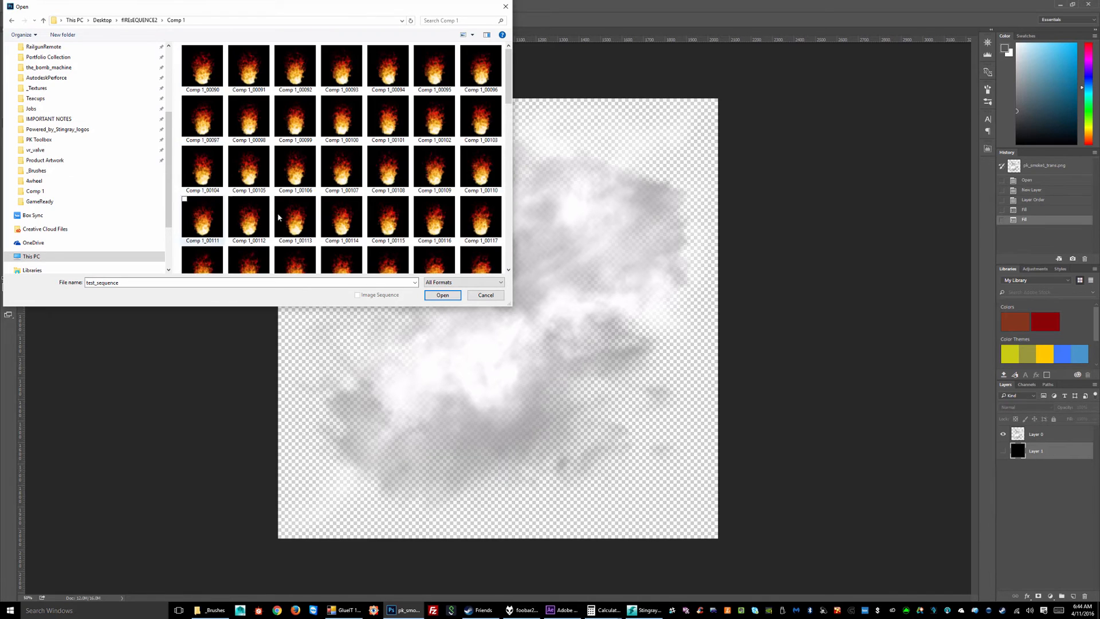
{"action": "scroll", "coordinate": [422, 169], "scroll_direction": "down", "scroll_amount": 10}
{"action": "double_click", "coordinate": [295, 248]}
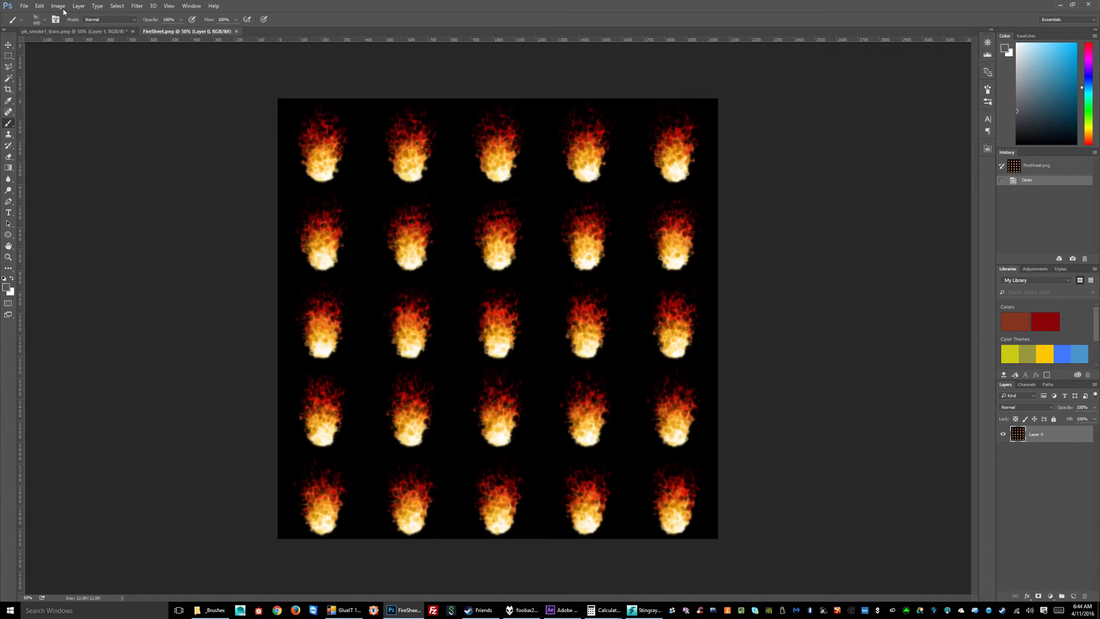
Resize the FireSheet image to 2048 by 2048 pixels
{"action": "left_click", "coordinate": [58, 6]}
{"action": "left_click", "coordinate": [75, 72]}
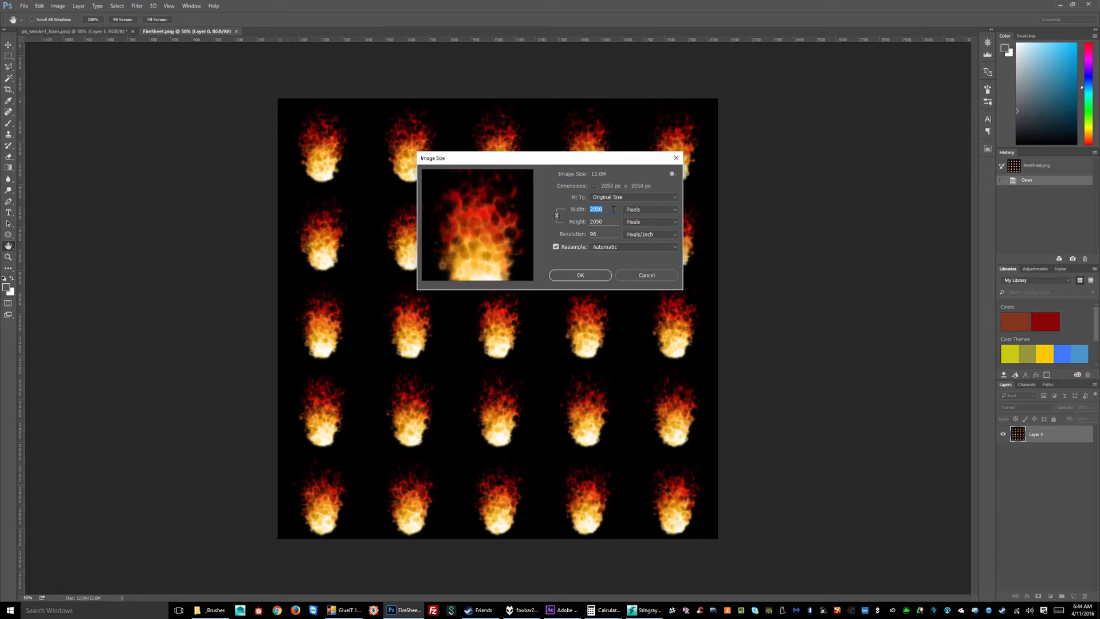
{"action": "type", "text": "2048"}
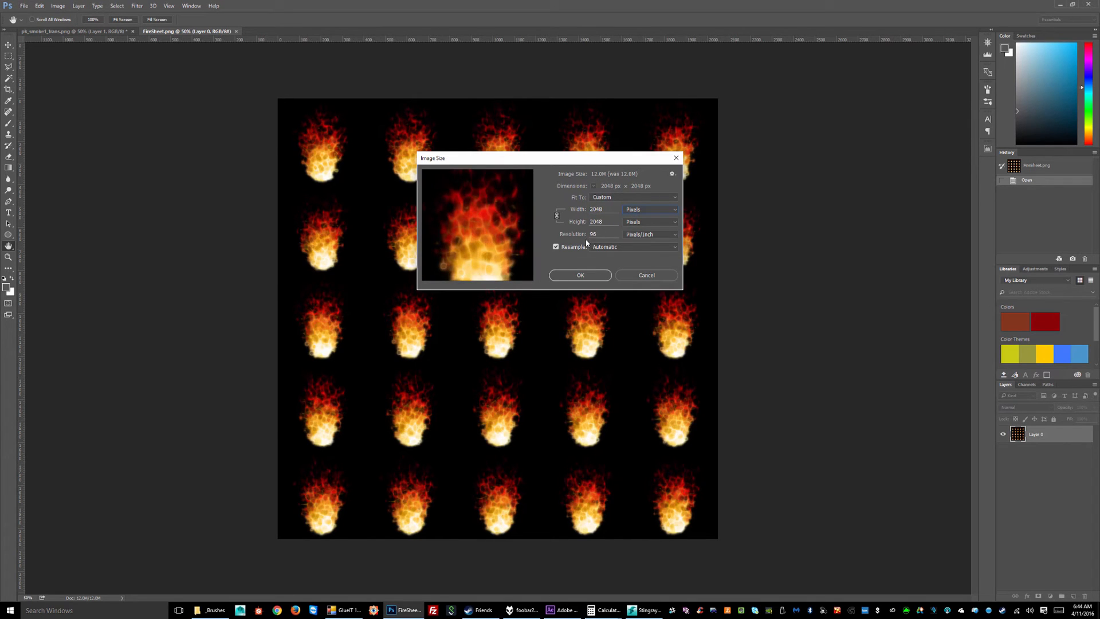
{"action": "left_click", "coordinate": [581, 275]}
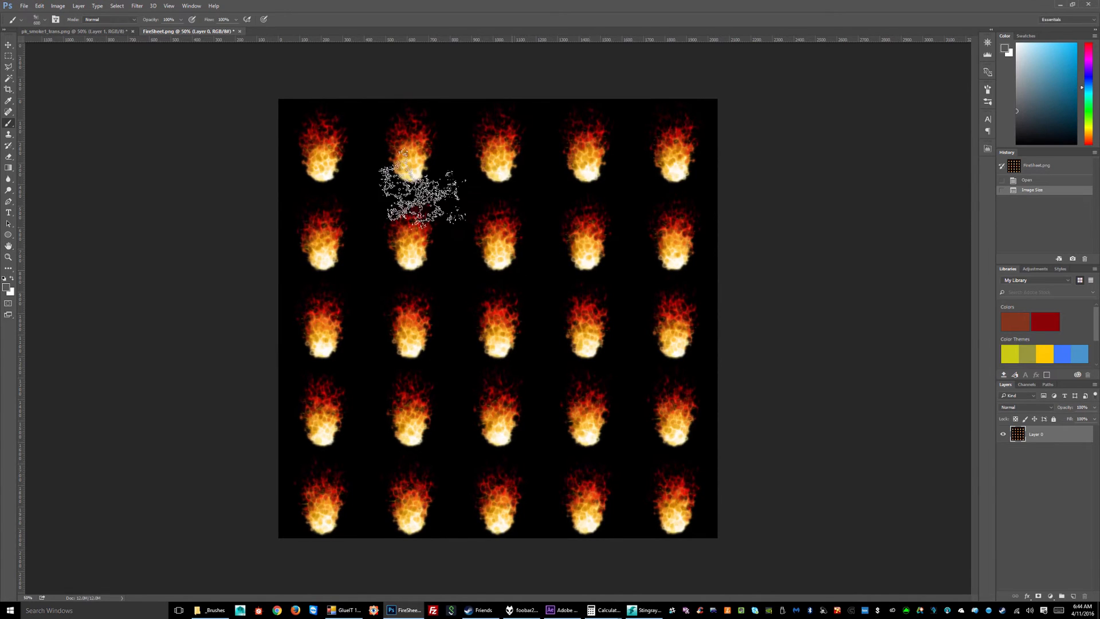
Save the resized sprite sheet over the existing FireSheet.png
{"action": "key", "text": "b"}
{"action": "left_click", "coordinate": [24, 5]}
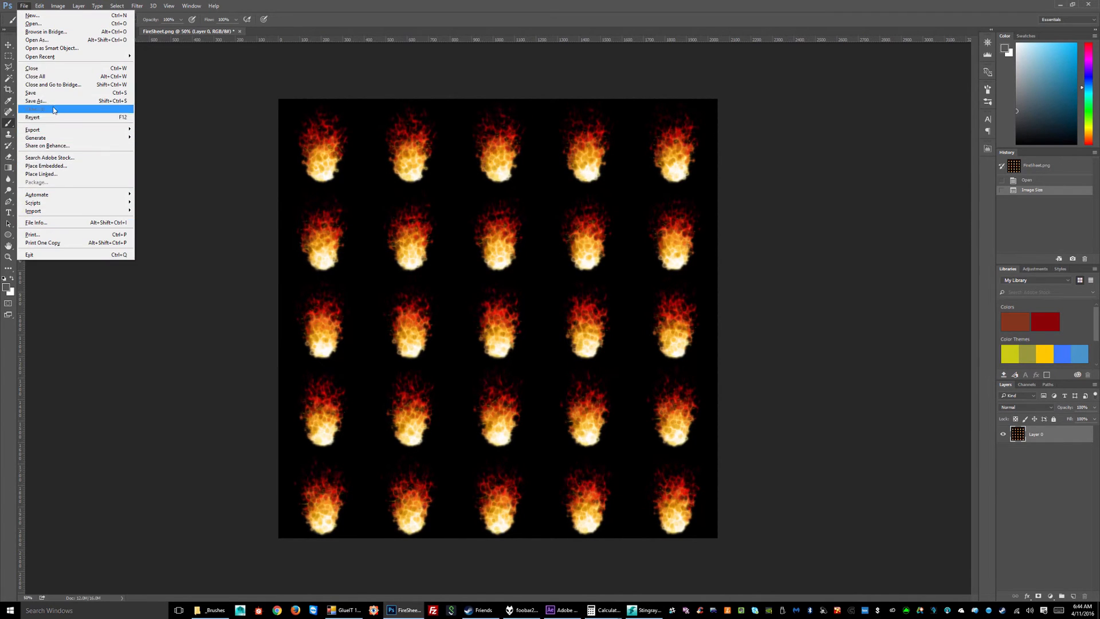
{"action": "left_click", "coordinate": [35, 101]}
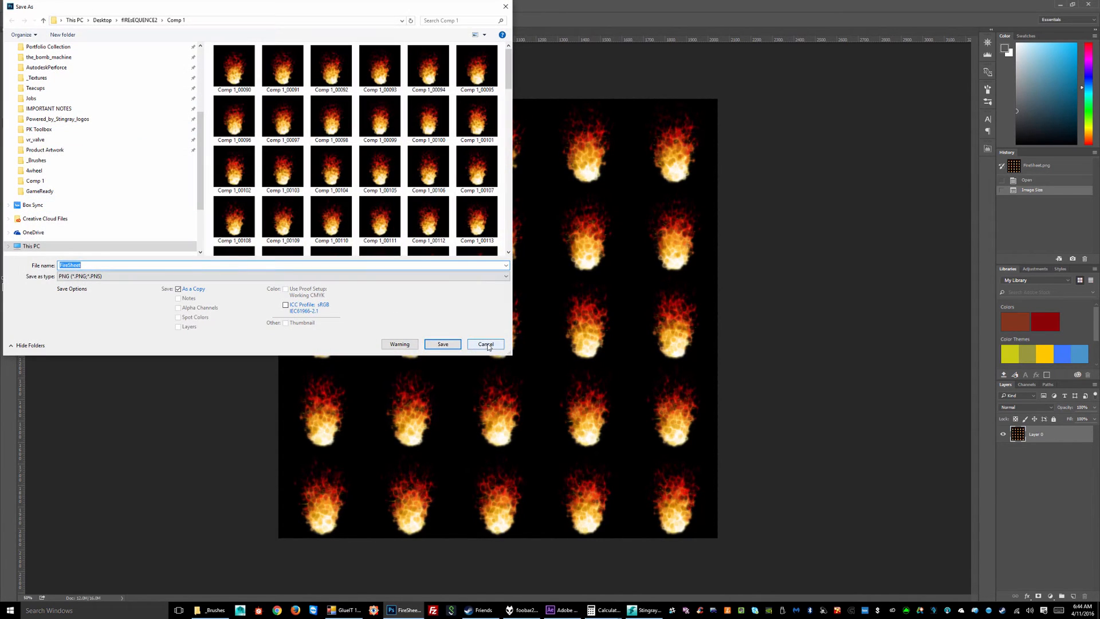
{"action": "left_click", "coordinate": [486, 344]}
{"action": "left_click", "coordinate": [23, 6]}
{"action": "left_click", "coordinate": [29, 92]}
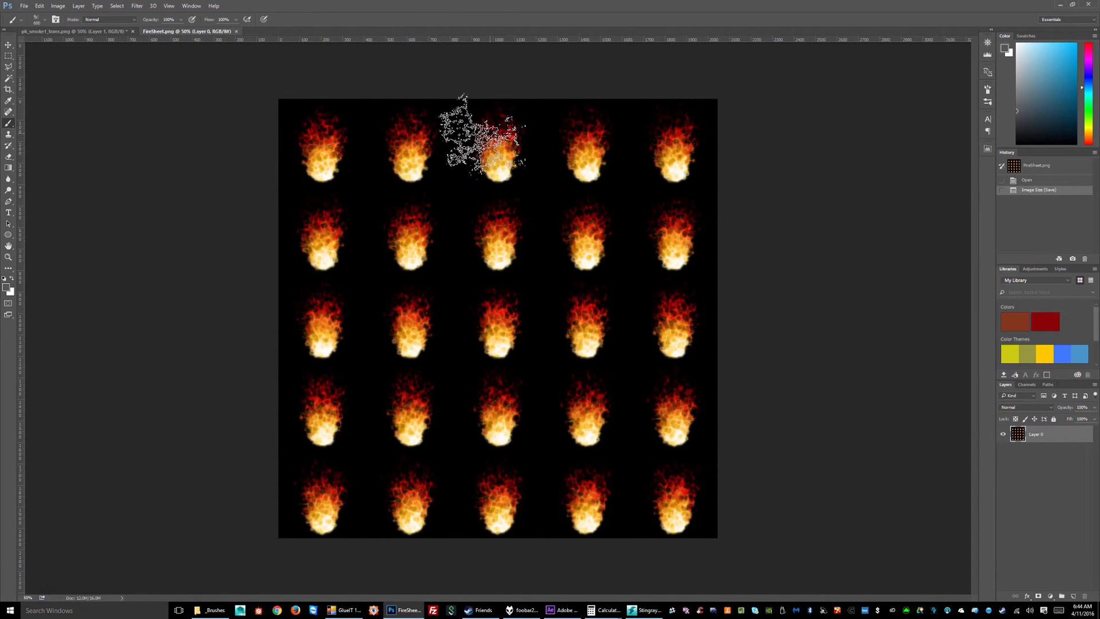
Minimize Photoshop, switch to the Stingray Editor, and open the Textures folder inside the project's FX content
{"action": "left_click", "coordinate": [1061, 6]}
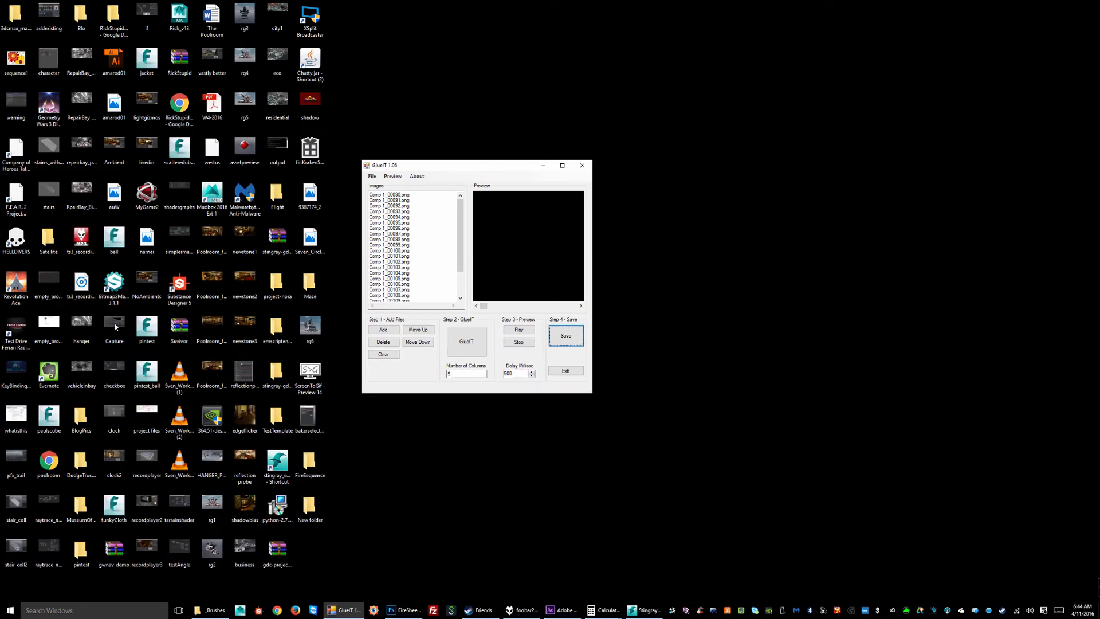
{"action": "left_click", "coordinate": [641, 610]}
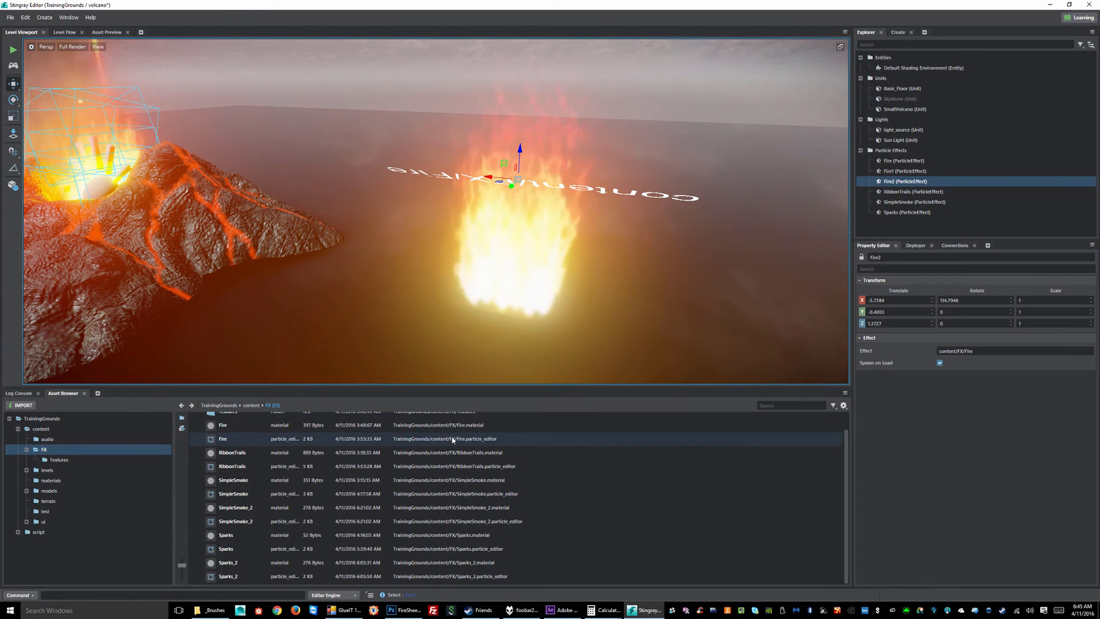
{"action": "left_click", "coordinate": [256, 452]}
{"action": "scroll", "coordinate": [256, 450], "scroll_direction": "up", "scroll_amount": 1}
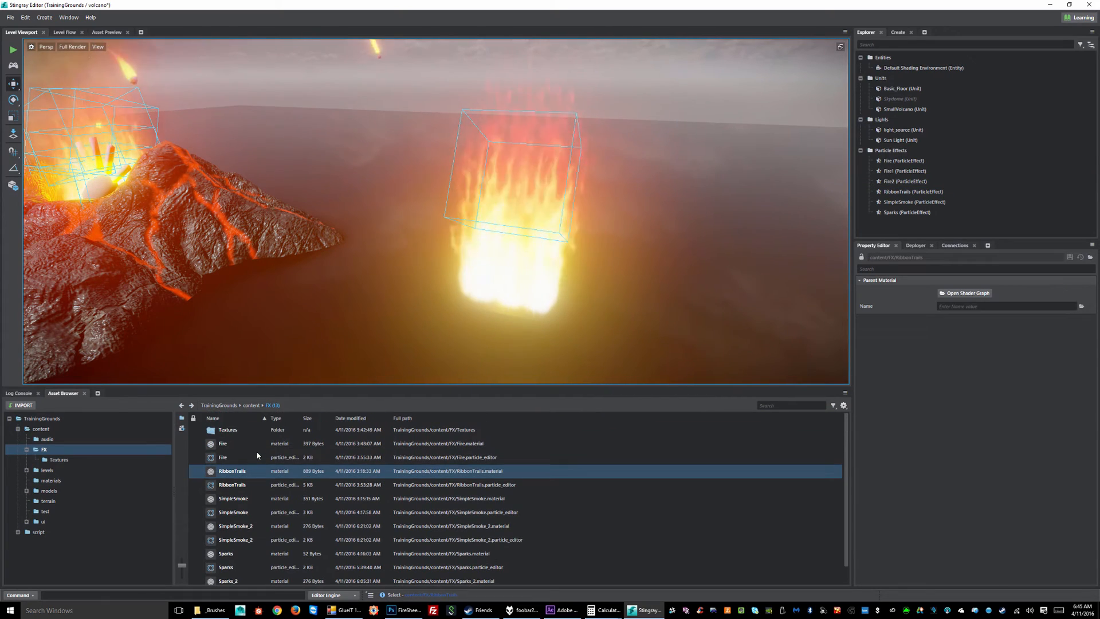
{"action": "double_click", "coordinate": [228, 430]}
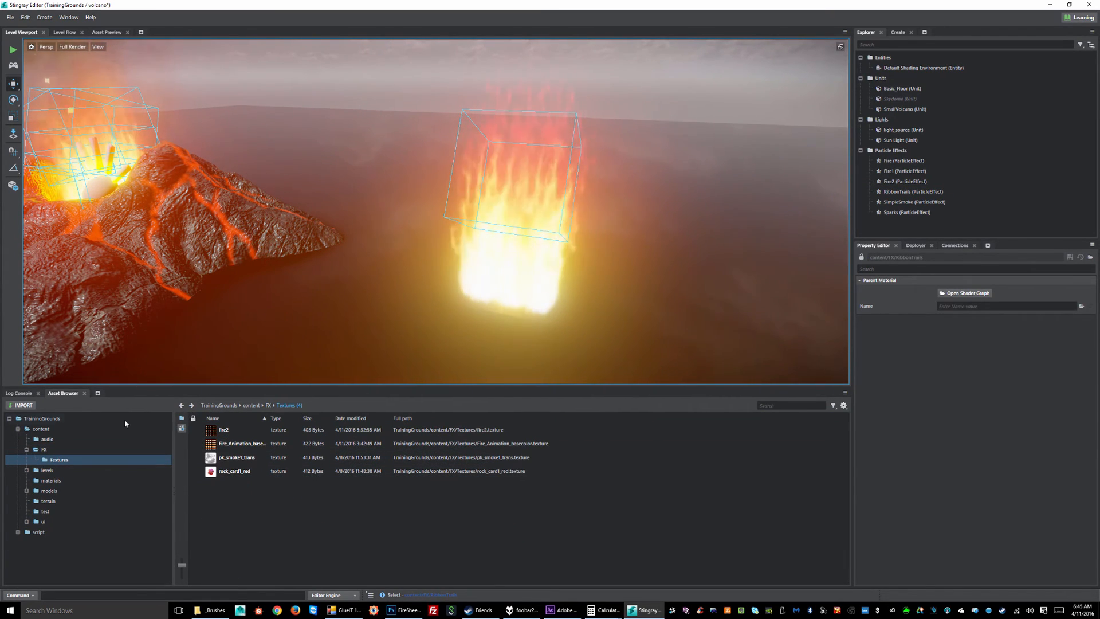
Import FireSheet from the desktop's fIREsEQUENCE2 > Comp 1 folder into the project's FX Textures folder and select the imported texture
{"action": "left_click", "coordinate": [21, 406]}
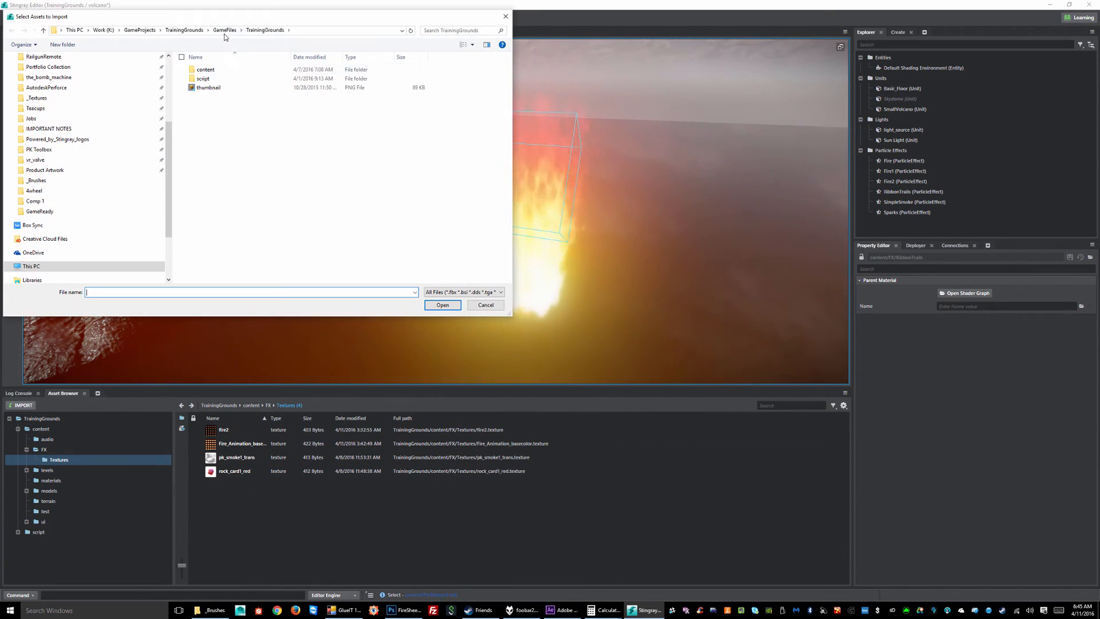
{"action": "left_click", "coordinate": [108, 30]}
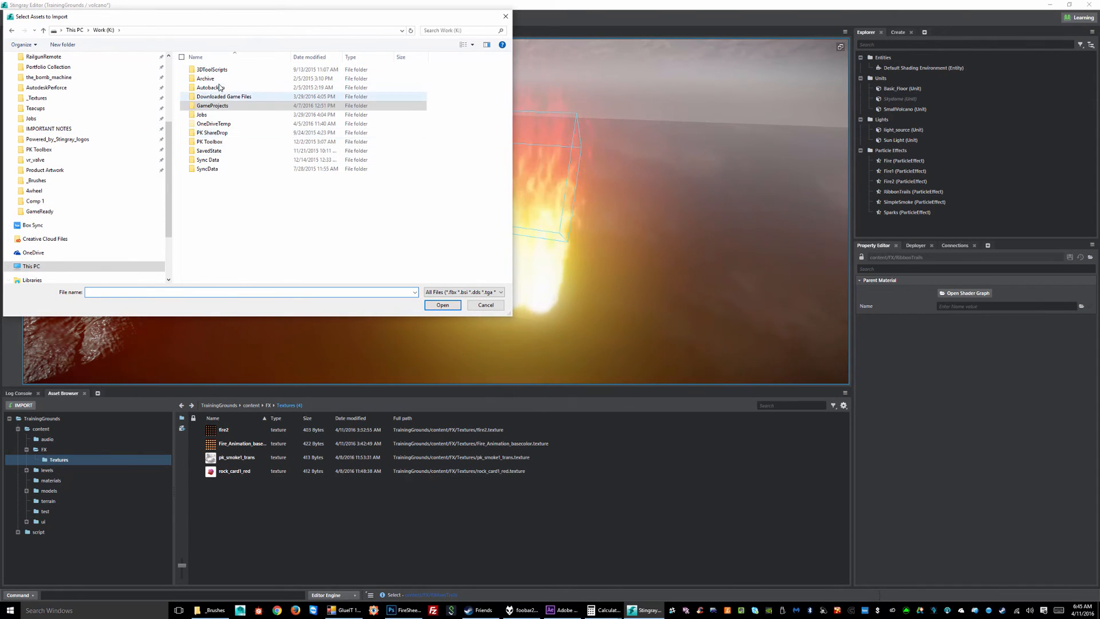
{"action": "scroll", "coordinate": [133, 185], "scroll_direction": "up", "scroll_amount": 4}
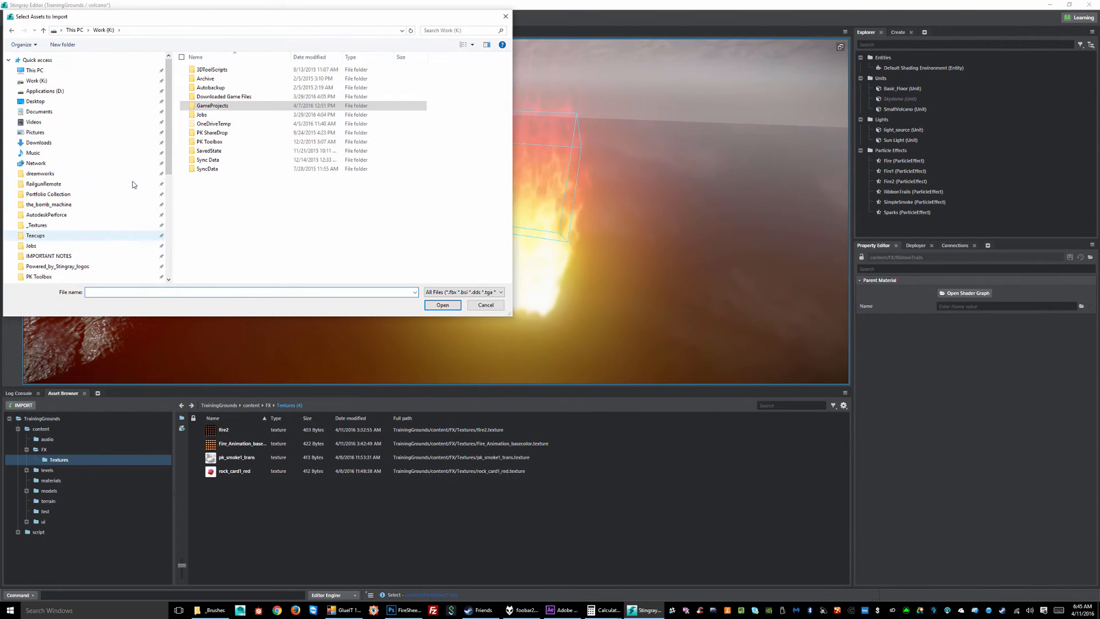
{"action": "left_click", "coordinate": [69, 101]}
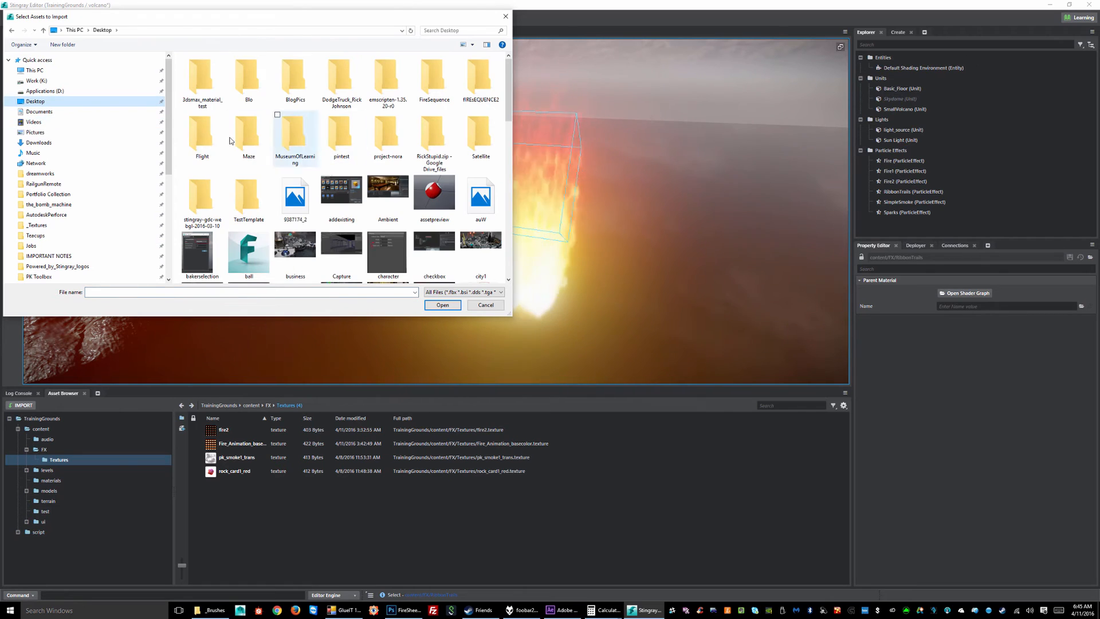
{"action": "double_click", "coordinate": [480, 80]}
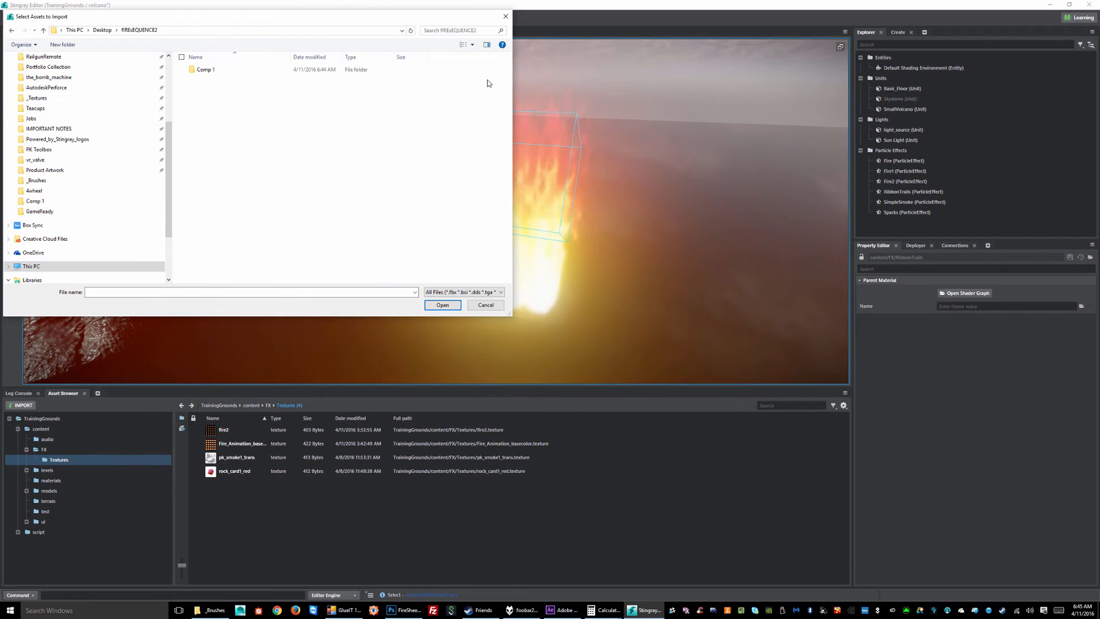
{"action": "double_click", "coordinate": [208, 71]}
{"action": "scroll", "coordinate": [308, 227], "scroll_direction": "down", "scroll_amount": 15}
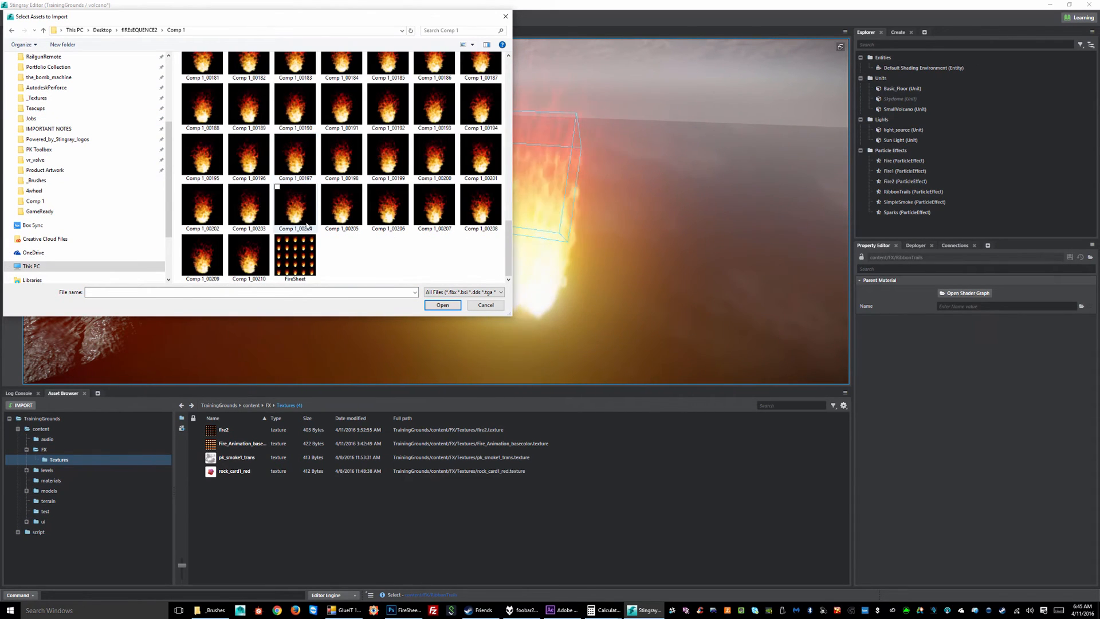
{"action": "left_click", "coordinate": [302, 262]}
{"action": "left_click", "coordinate": [445, 306]}
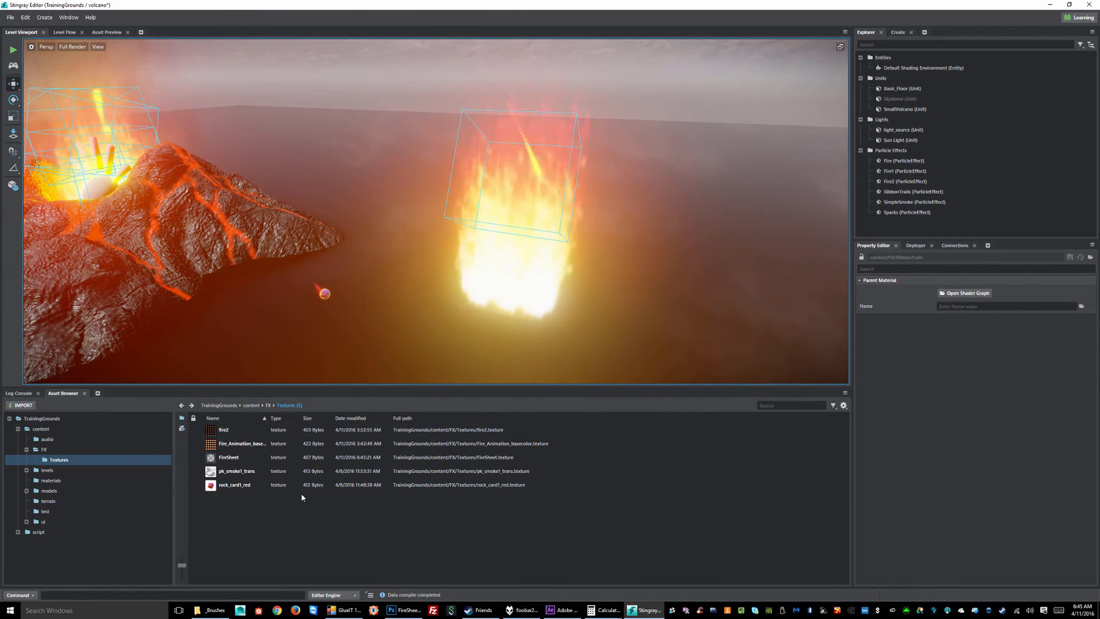
{"action": "left_click", "coordinate": [295, 458]}
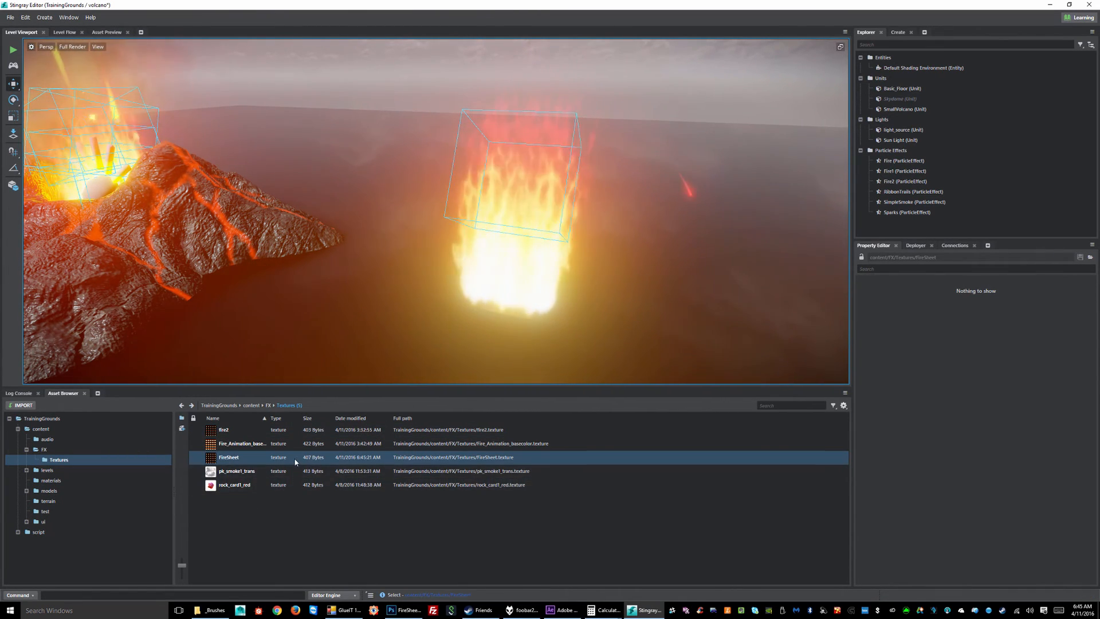
Create a new particle asset named fire_2 in the project's FX folder
{"action": "left_click", "coordinate": [269, 406]}
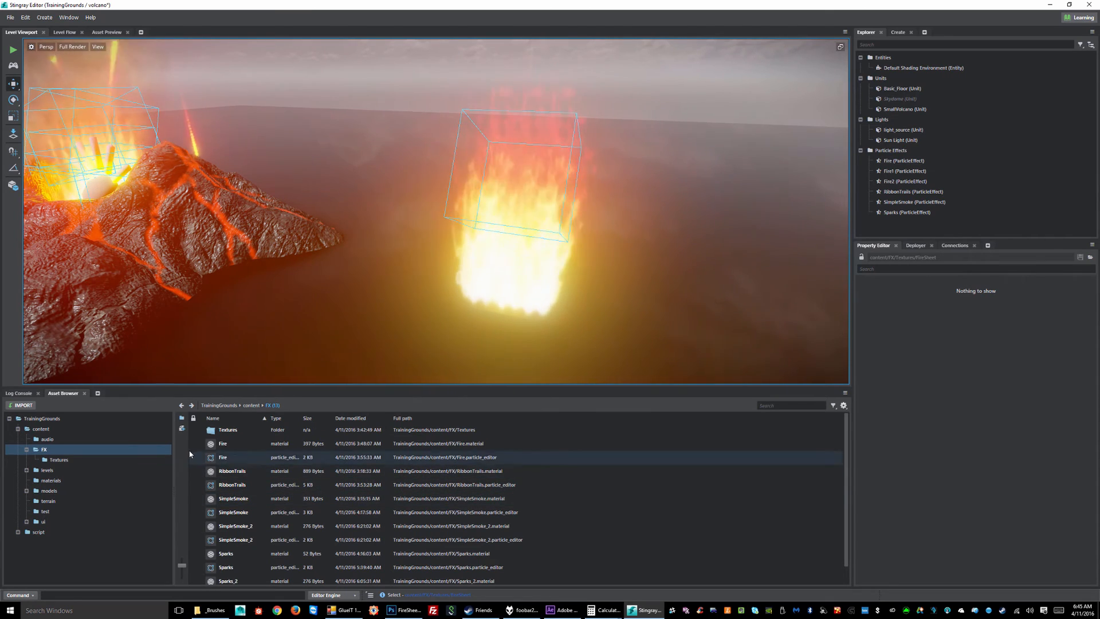
{"action": "left_click", "coordinate": [225, 459]}
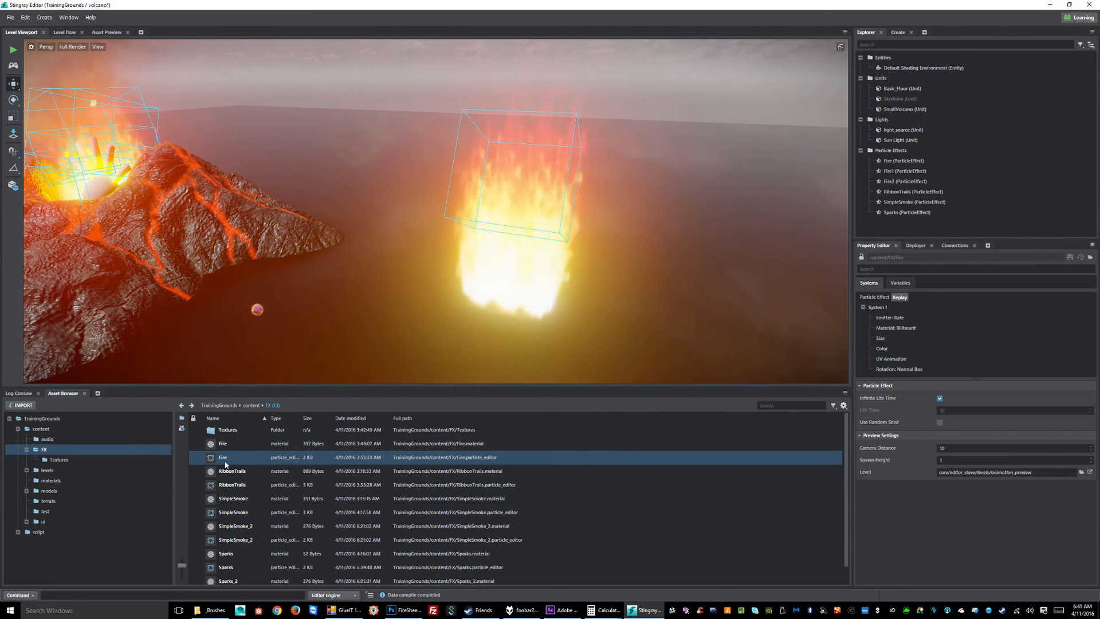
{"action": "right_click", "coordinate": [729, 517]}
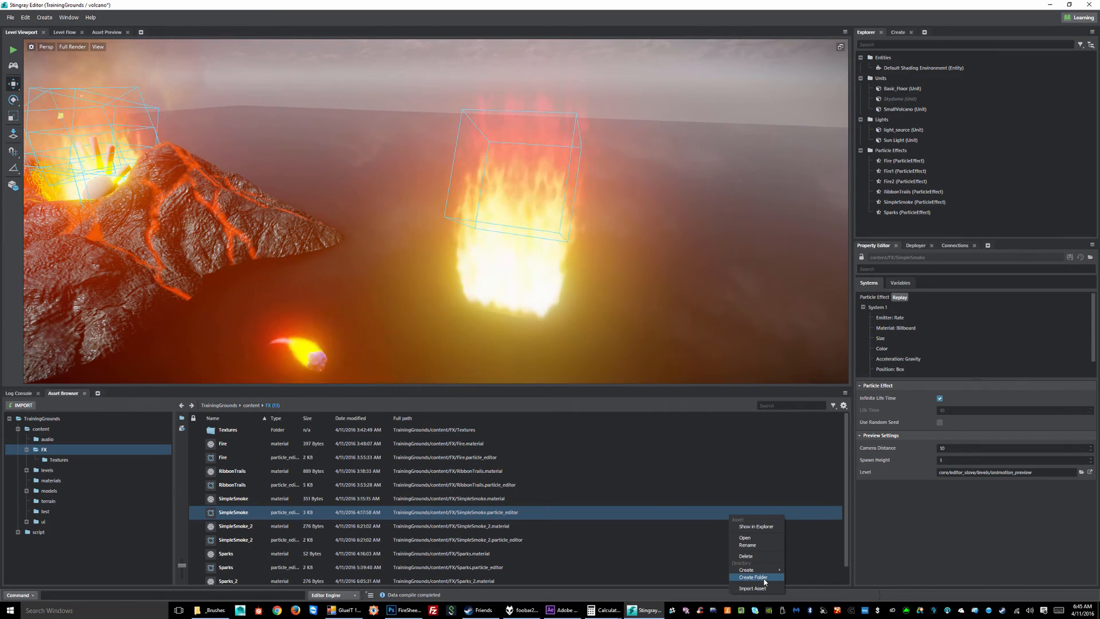
{"action": "mouse_move", "coordinate": [762, 573]}
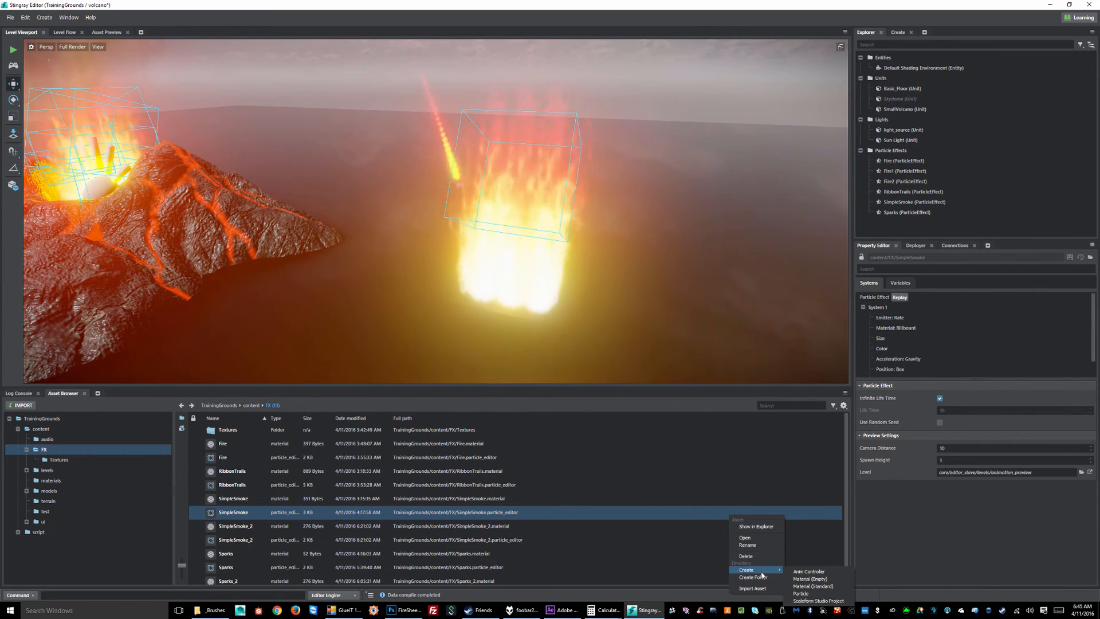
{"action": "left_click", "coordinate": [801, 594]}
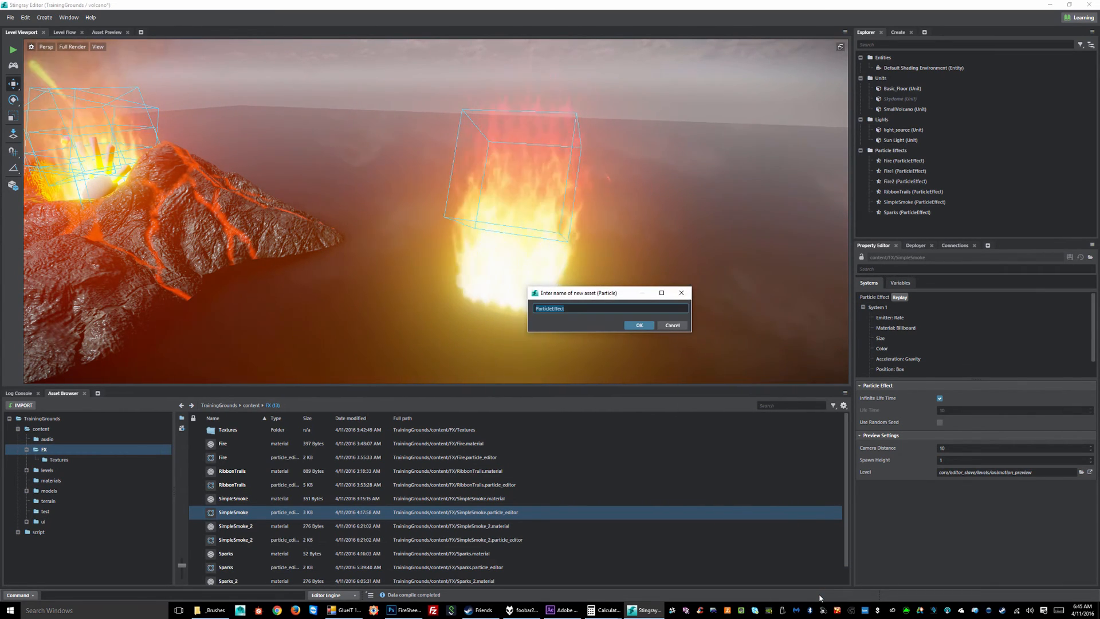
{"action": "type", "text": "fire_2"}
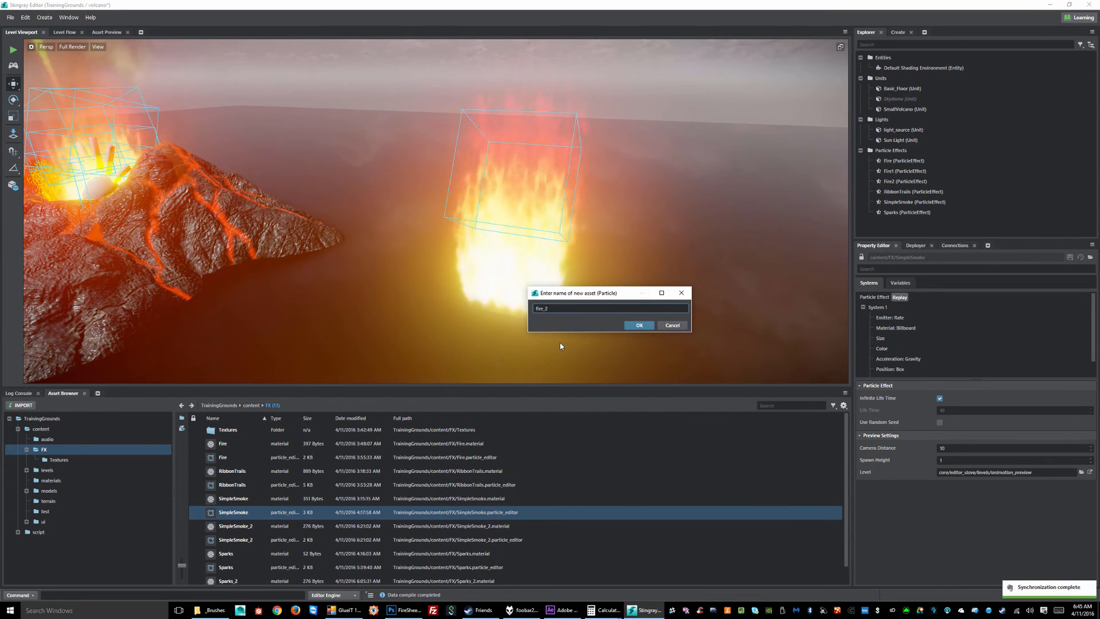
{"action": "key", "text": "Return"}
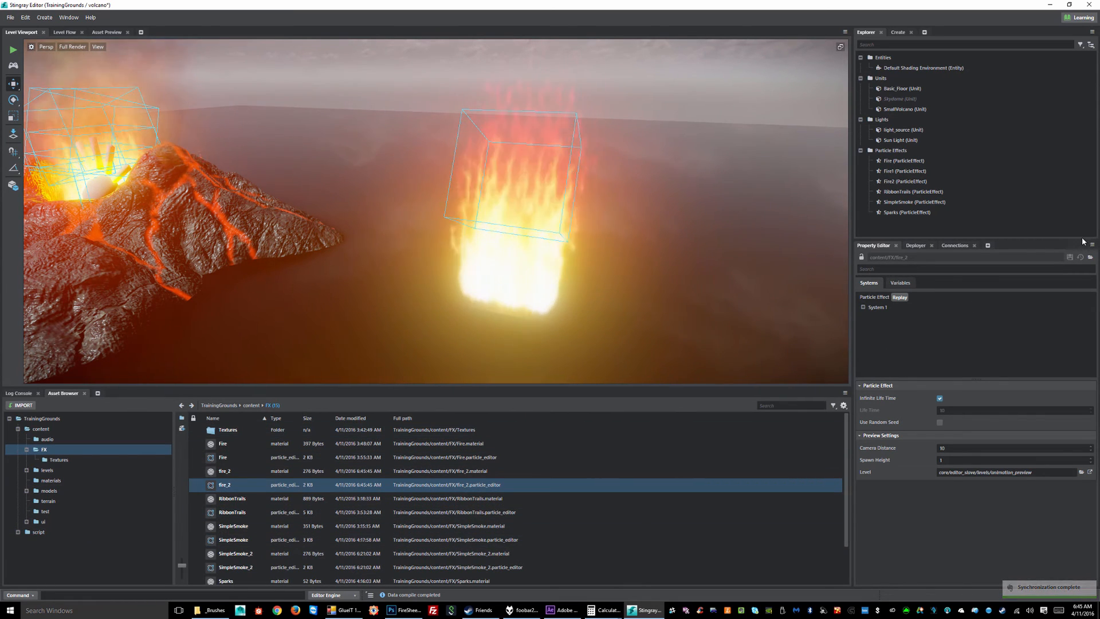
Place the fire_2 particle effect in the level beside the existing fire and move it to about Y -0.44, Z 0.48
{"action": "left_click", "coordinate": [876, 307]}
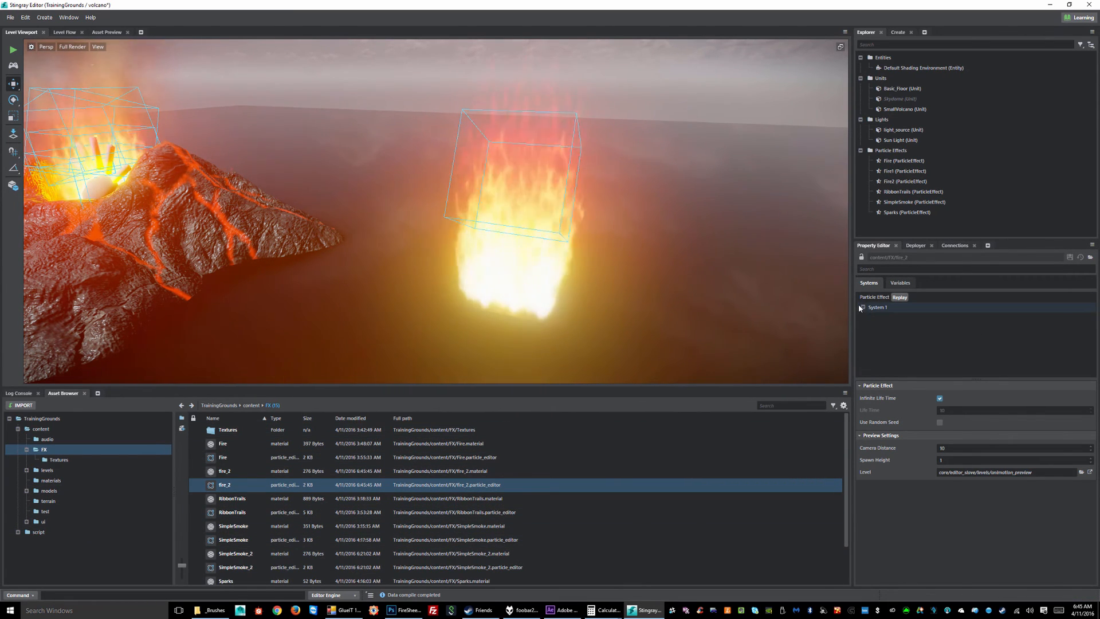
{"action": "left_click", "coordinate": [863, 307]}
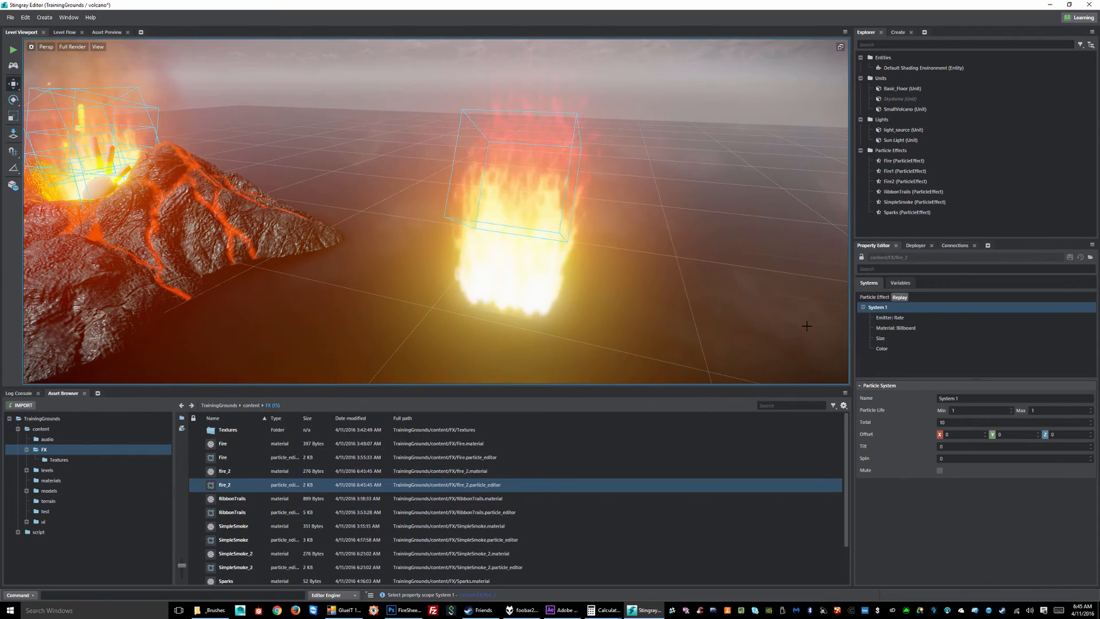
{"action": "left_click", "coordinate": [787, 315]}
{"action": "middle_click_drag", "start_coordinate": [463, 254], "coordinate": [255, 226], "text": "alt"}
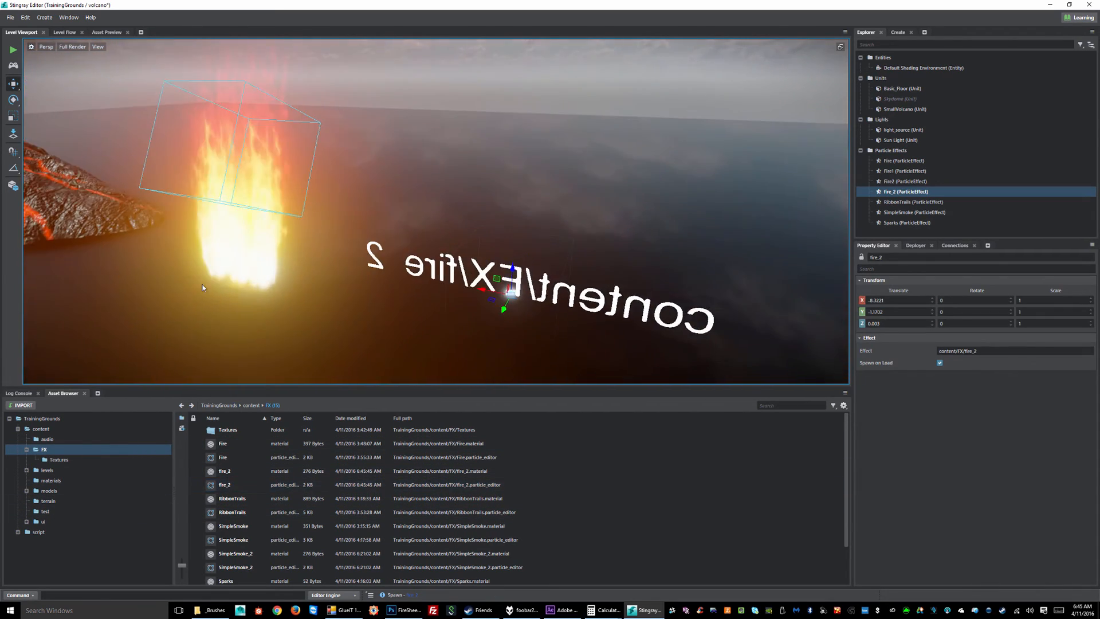
{"action": "left_click", "coordinate": [481, 294]}
{"action": "left_click_drag", "start_coordinate": [482, 294], "coordinate": [587, 279], "text": "alt"}
{"action": "left_click", "coordinate": [516, 265]}
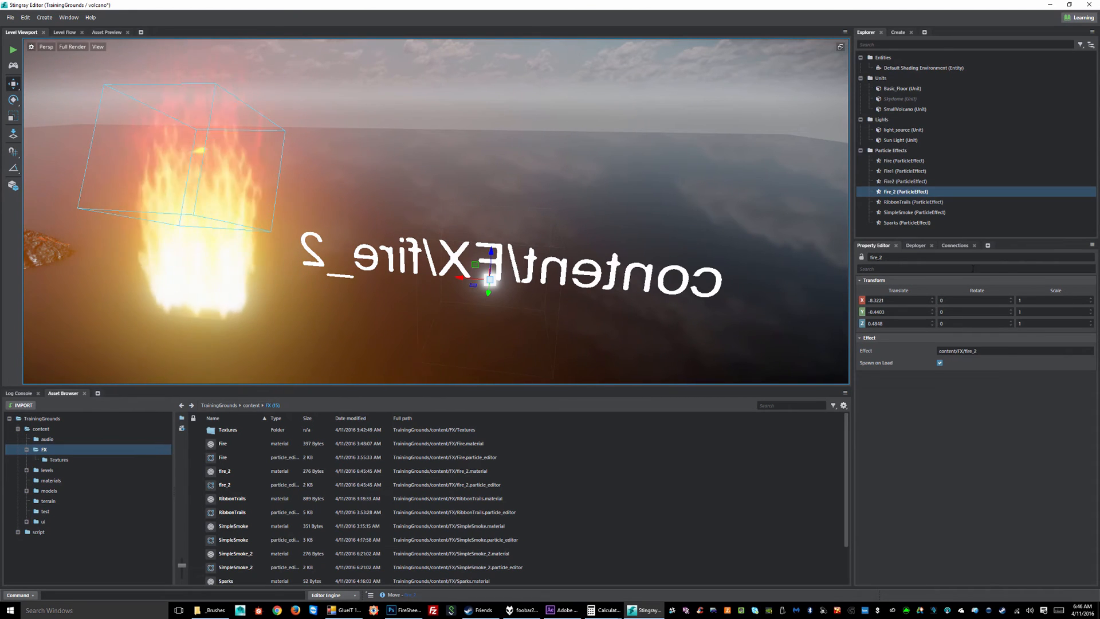
Assign the FireSheet texture as the Diffuse Map of fire_2's Material: Billboard component
{"action": "left_click", "coordinate": [225, 486]}
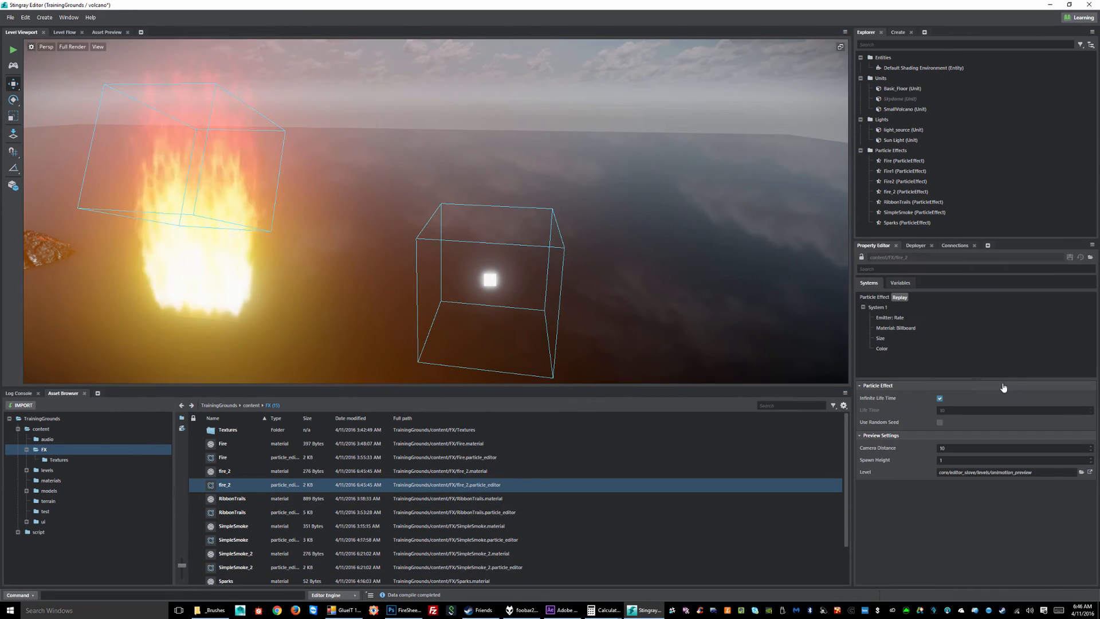
{"action": "left_click", "coordinate": [903, 328]}
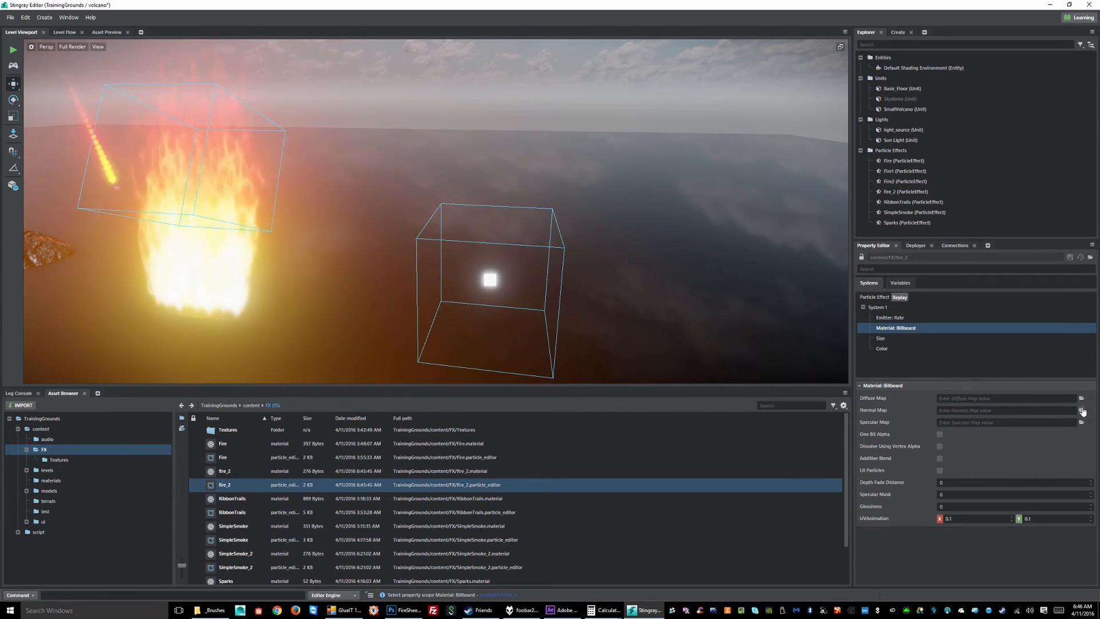
{"action": "double_click", "coordinate": [219, 430]}
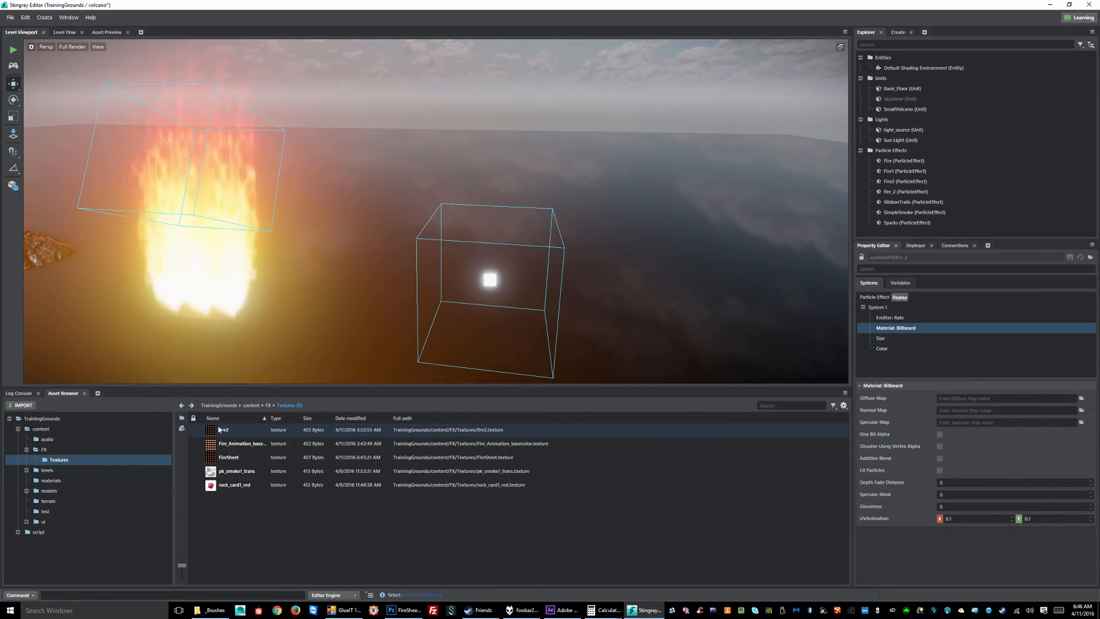
{"action": "left_click_drag", "start_coordinate": [228, 457], "coordinate": [1005, 398]}
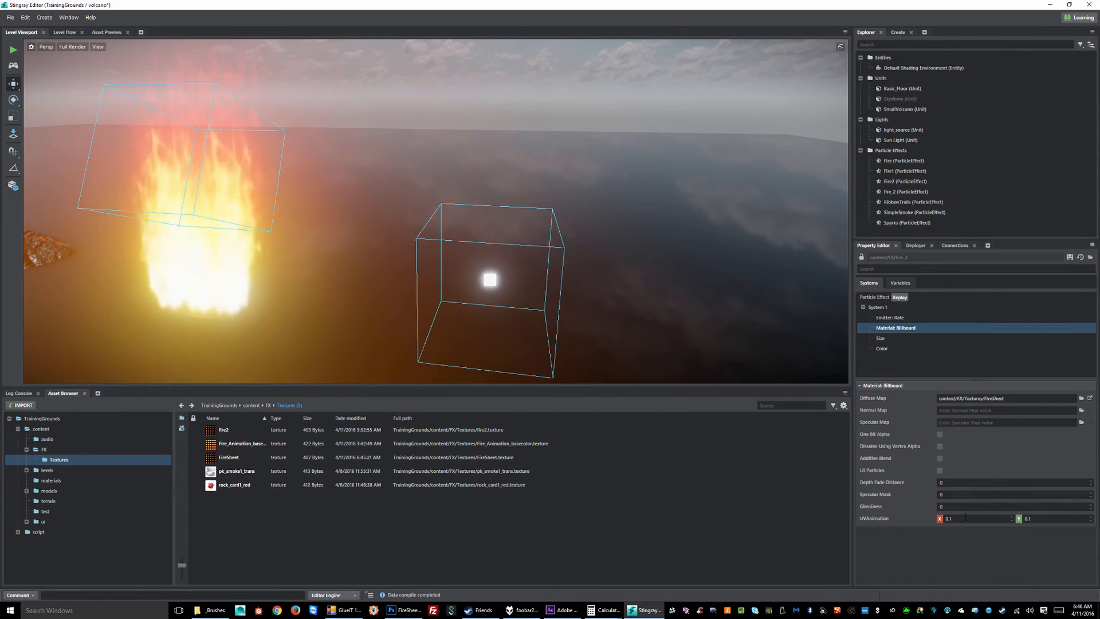
Check fire_2's UVAnimation X and Y fields, switch to Calculator, and divide 1 by 5 to find the size of one sprite cell
{"action": "left_click", "coordinate": [941, 520]}
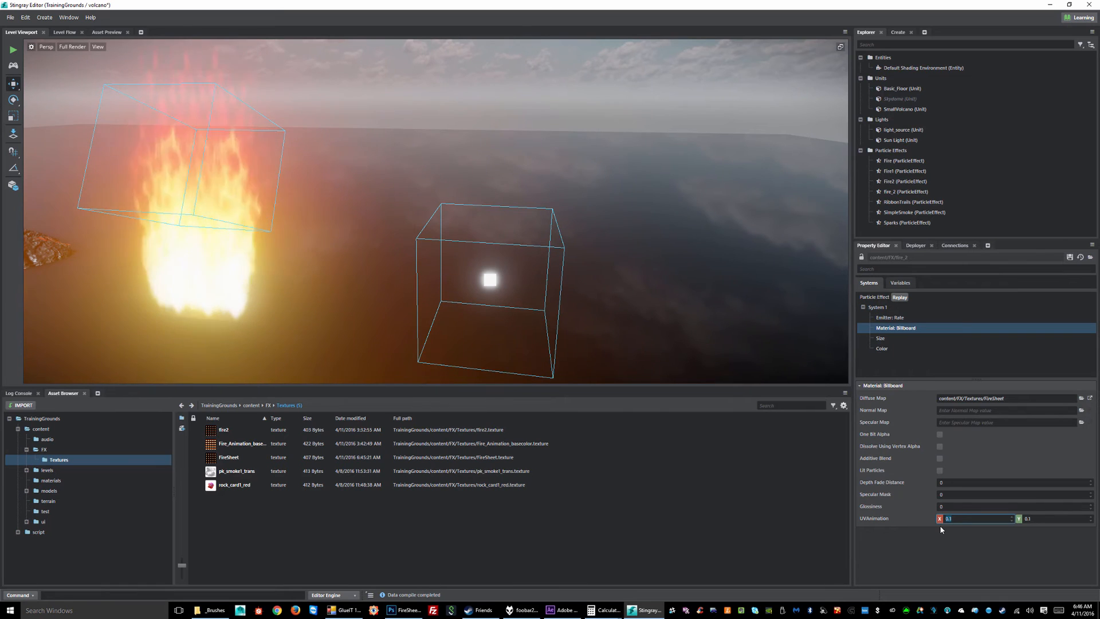
{"action": "left_click", "coordinate": [1045, 523]}
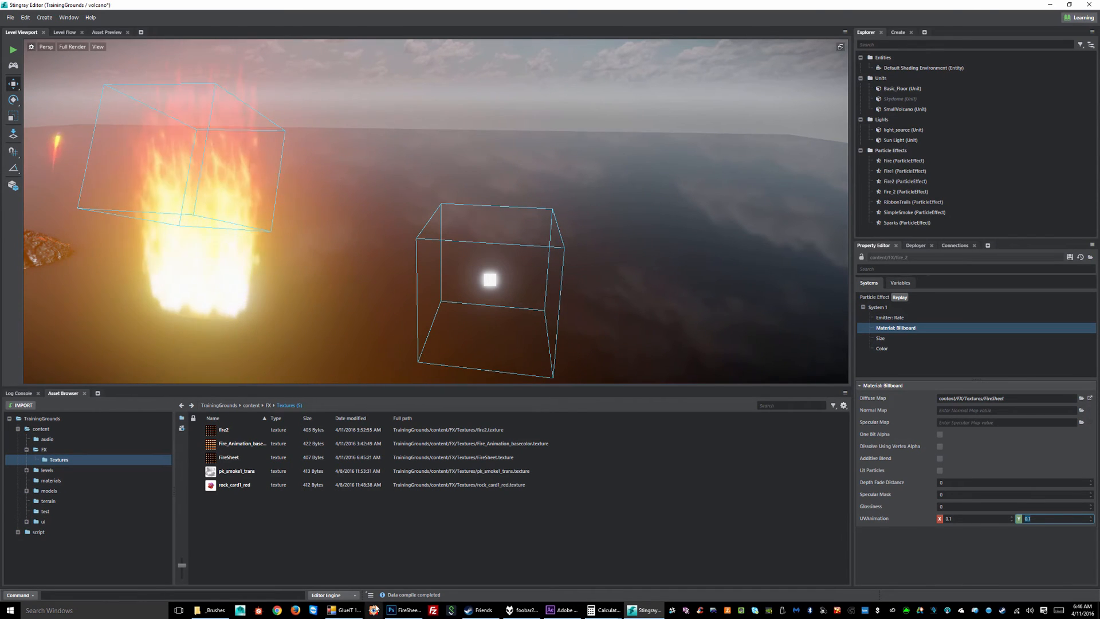
{"action": "mouse_move", "coordinate": [602, 612]}
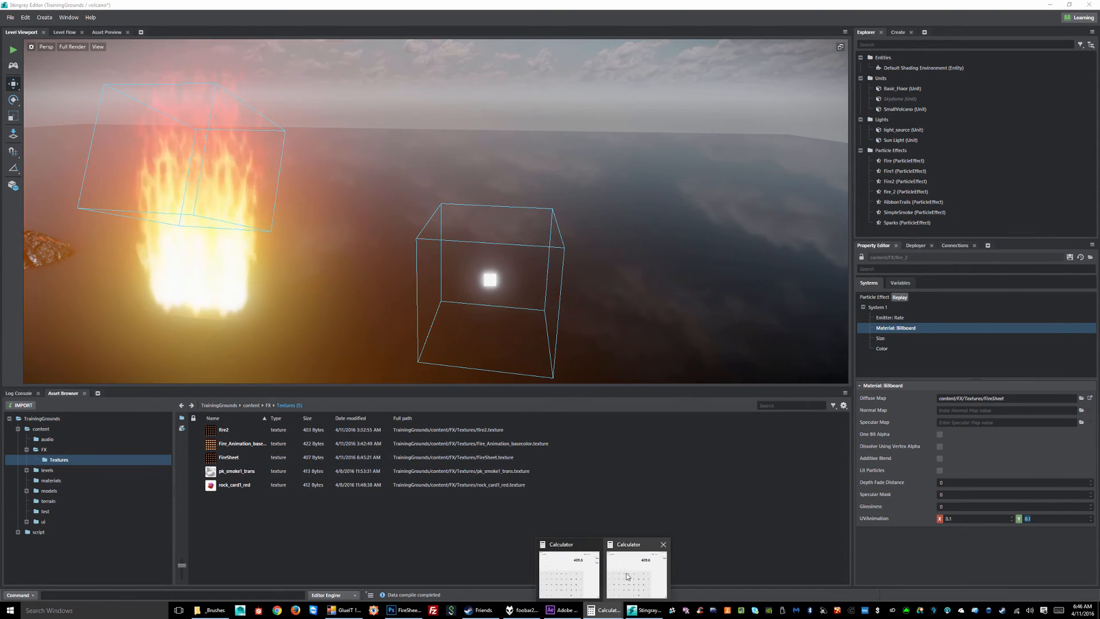
{"action": "left_click", "coordinate": [581, 582]}
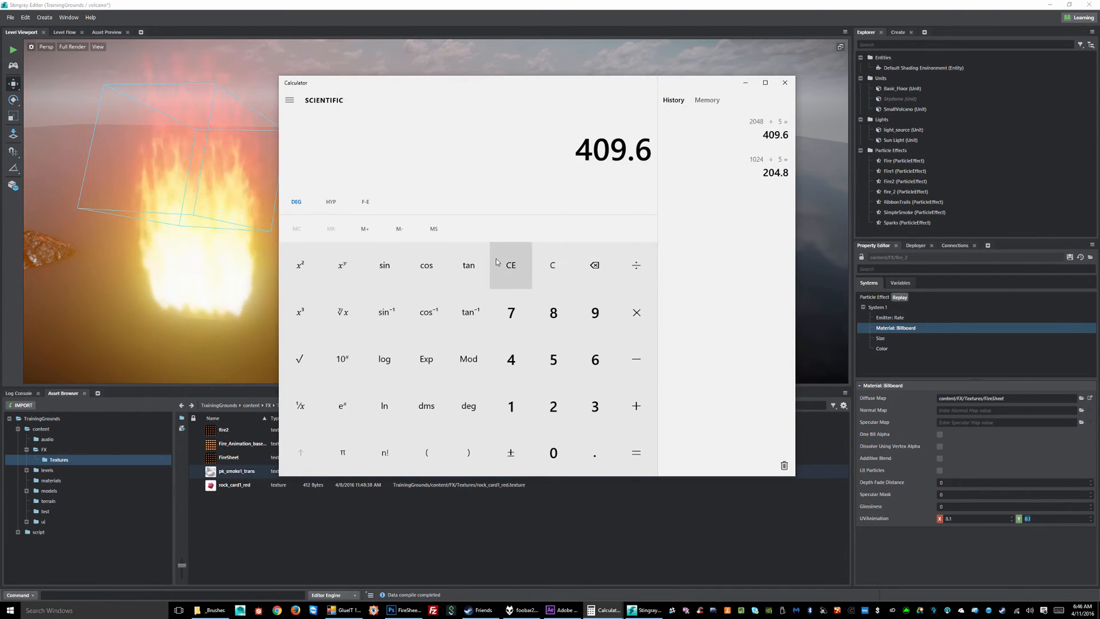
{"action": "left_click", "coordinate": [562, 268]}
{"action": "left_click", "coordinate": [511, 406]}
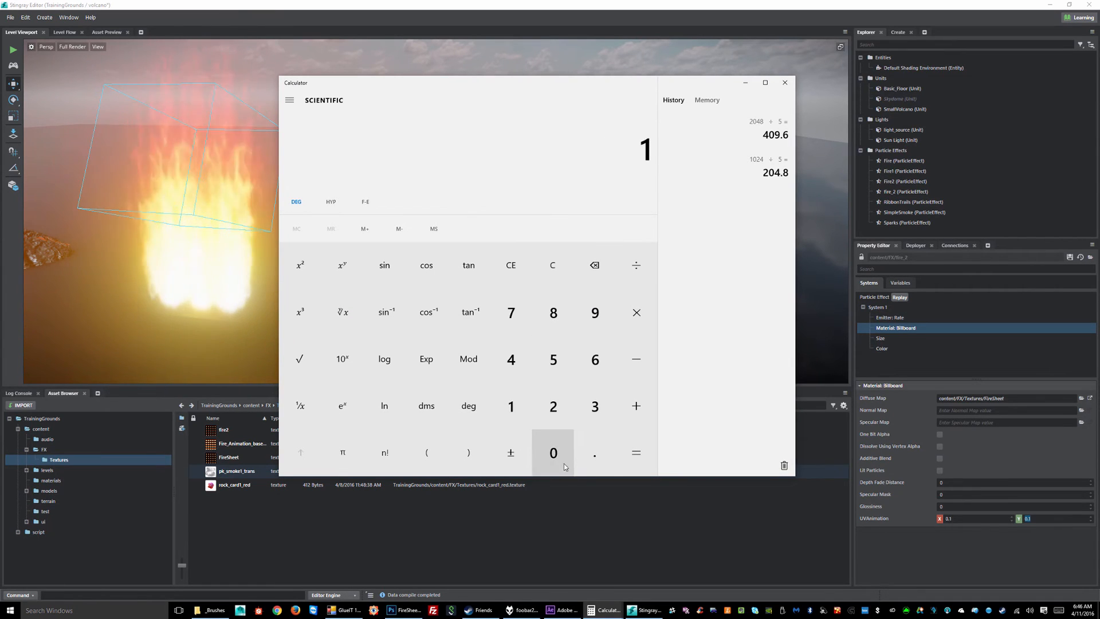
{"action": "left_click", "coordinate": [637, 265]}
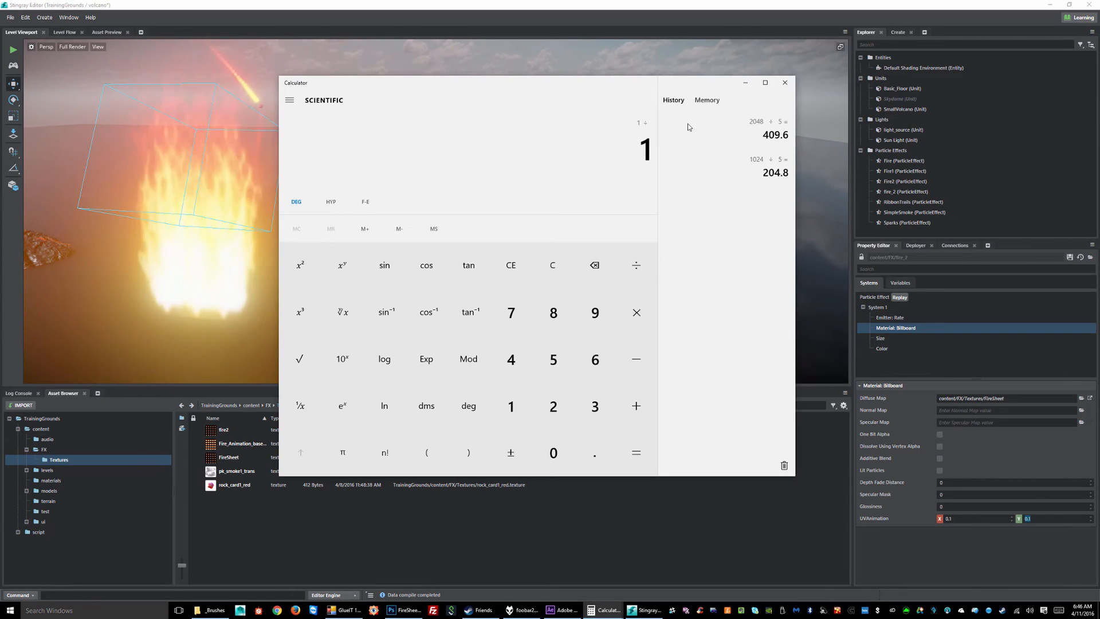
{"action": "left_click", "coordinate": [557, 364]}
{"action": "left_click", "coordinate": [636, 452]}
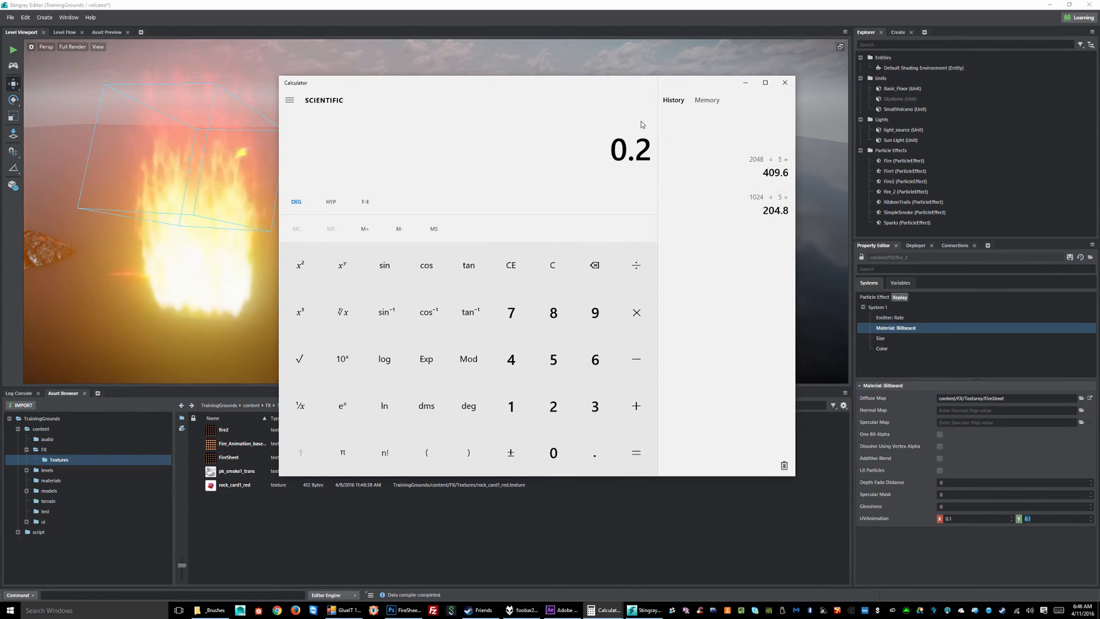
Return to the Stingray Editor and set fire_2's billboard UVAnimation to 0.2 in both X and Y
{"action": "double_click", "coordinate": [969, 523]}
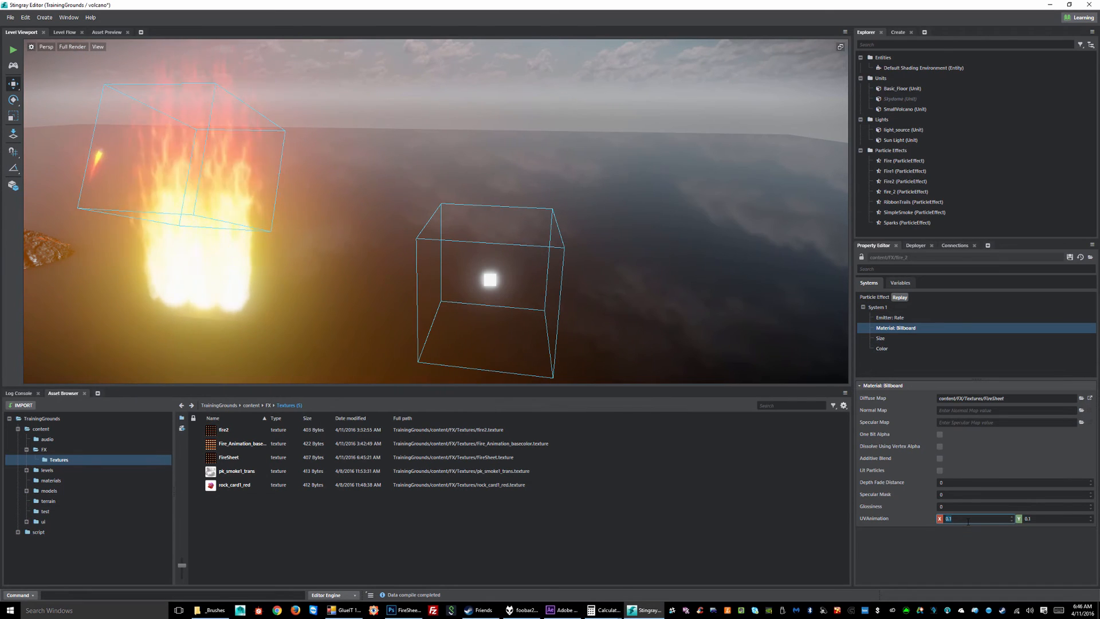
{"action": "type", "text": ".2"}
{"action": "key", "text": "Tab"}
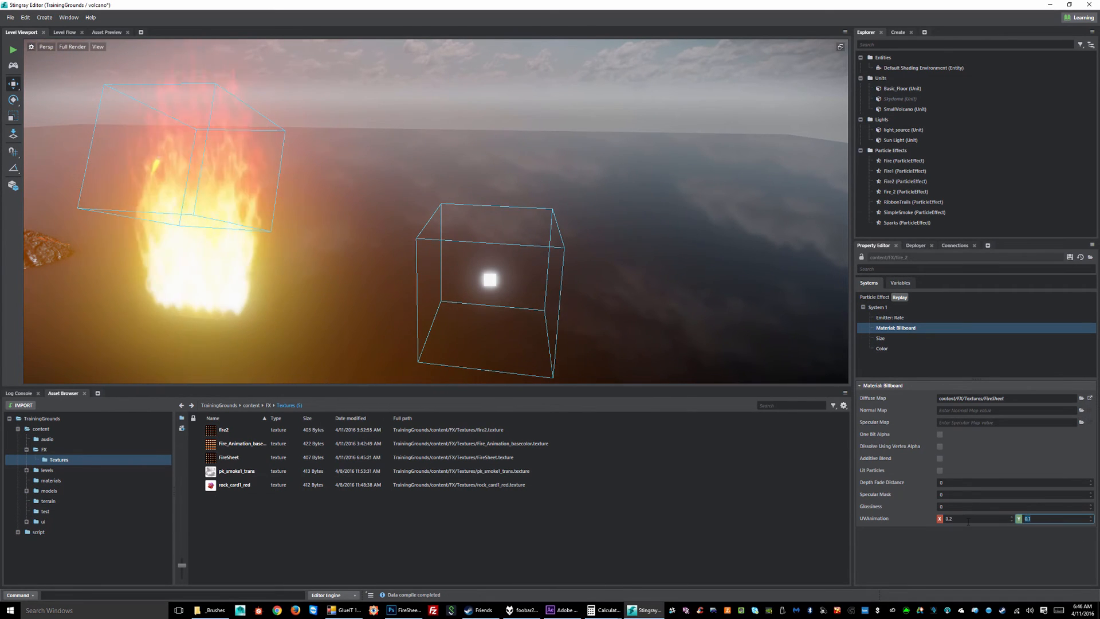
{"action": "type", "text": ".2"}
{"action": "key", "text": "Return"}
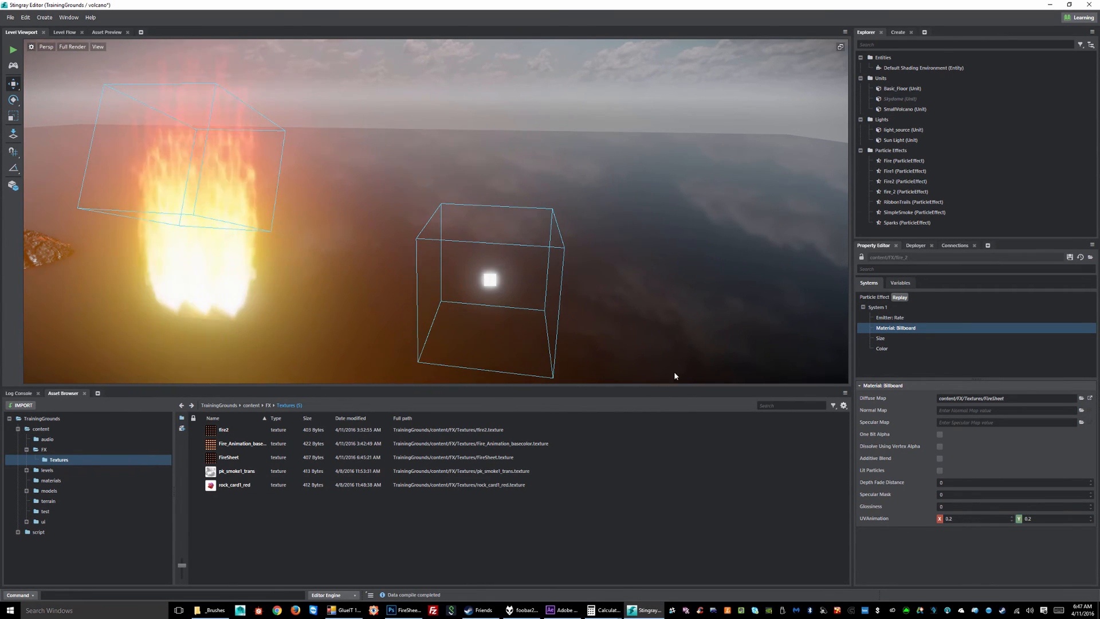
Switch to Calculator and divide 1 by 3 as an example of working out a sprite cell size
{"action": "mouse_move", "coordinate": [606, 617]}
{"action": "left_click", "coordinate": [630, 575]}
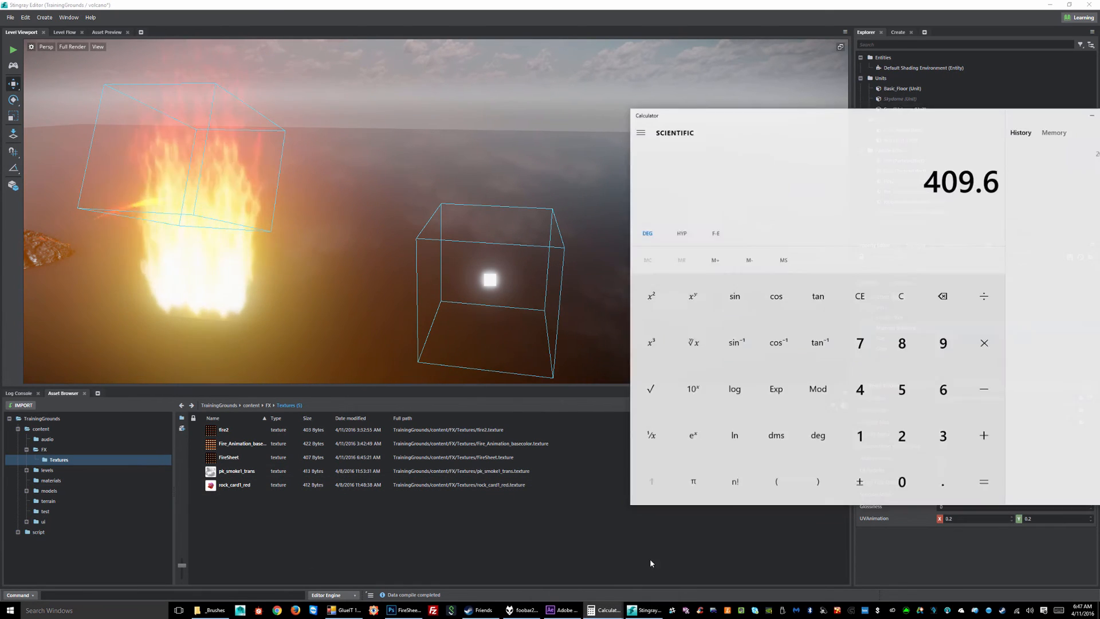
{"action": "left_click_drag", "start_coordinate": [969, 114], "coordinate": [654, 99]}
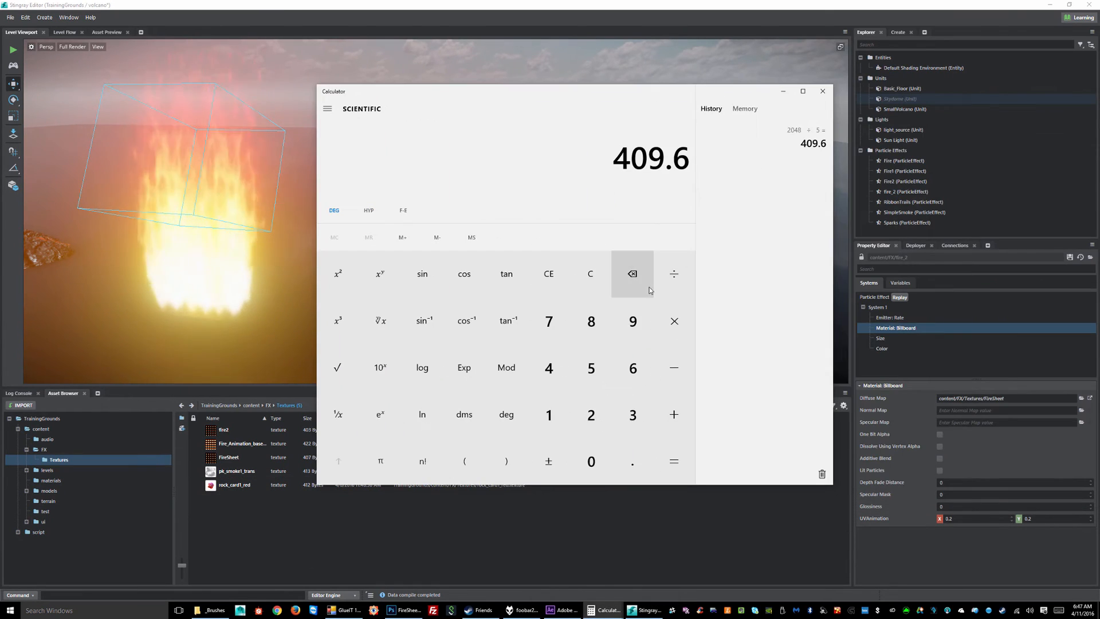
{"action": "left_click", "coordinate": [591, 273]}
{"action": "left_click", "coordinate": [547, 418]}
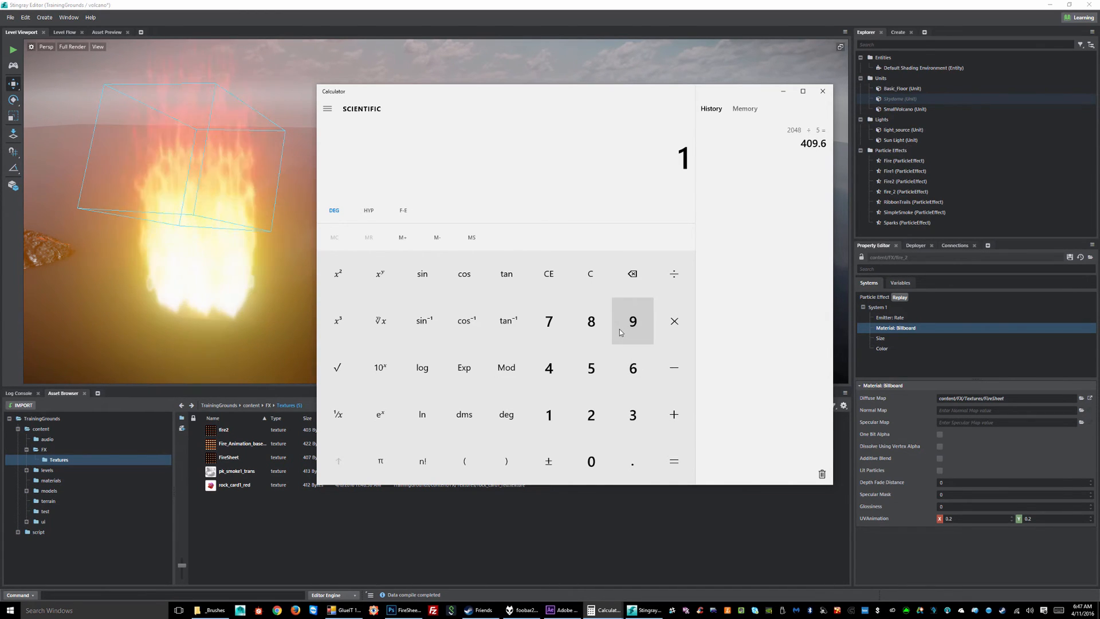
{"action": "left_click", "coordinate": [558, 406]}
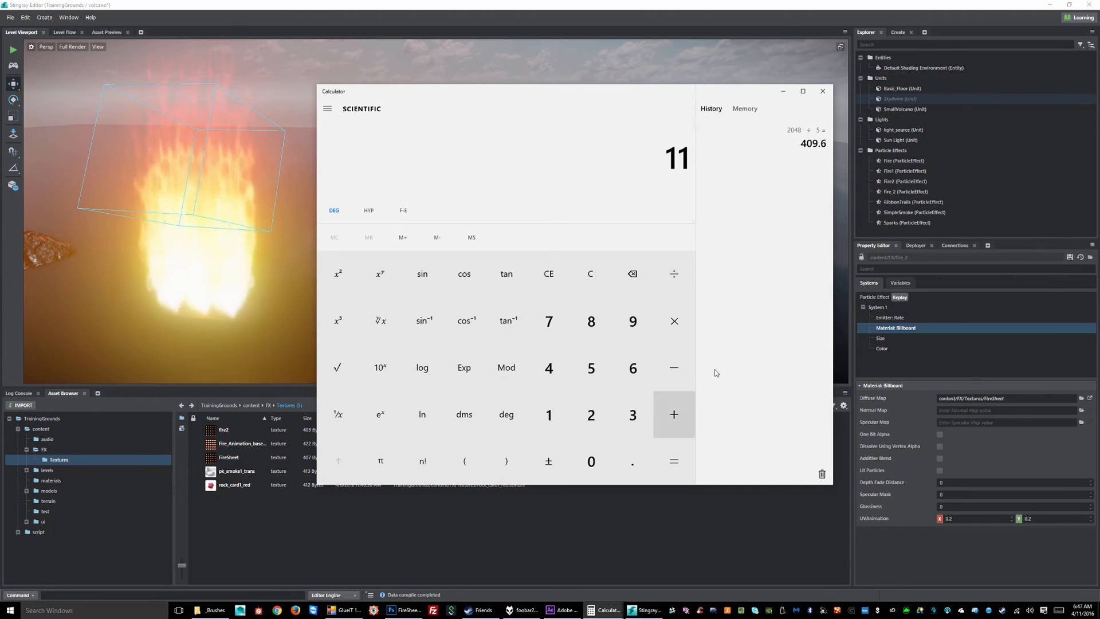
{"action": "left_click", "coordinate": [579, 274]}
{"action": "left_click", "coordinate": [549, 413]}
{"action": "left_click", "coordinate": [674, 274]}
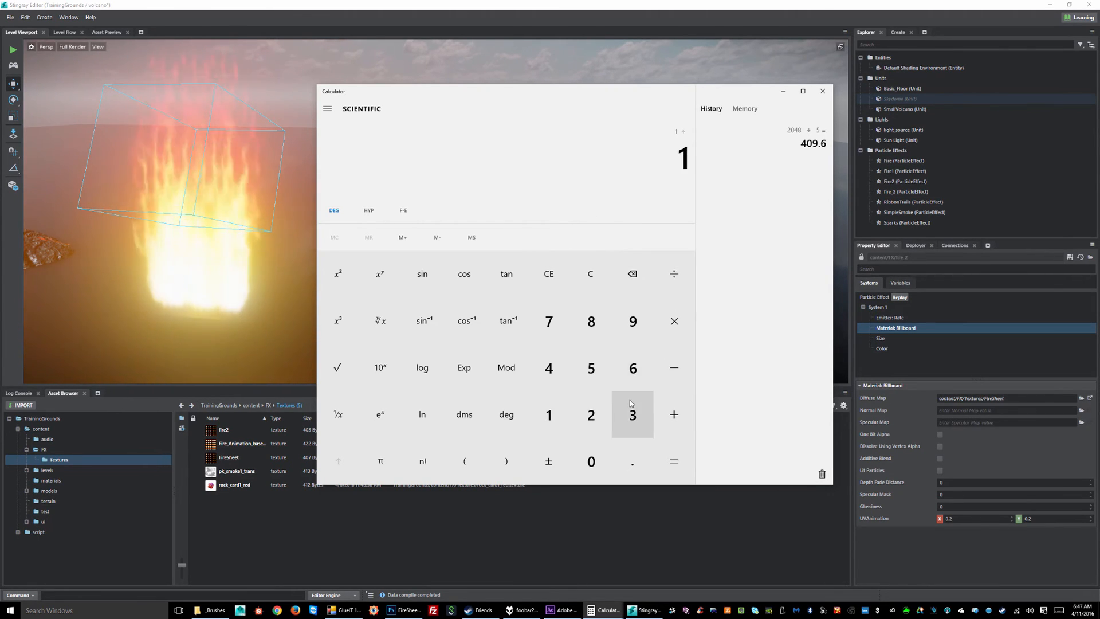
{"action": "left_click", "coordinate": [632, 412]}
{"action": "left_click", "coordinate": [673, 461]}
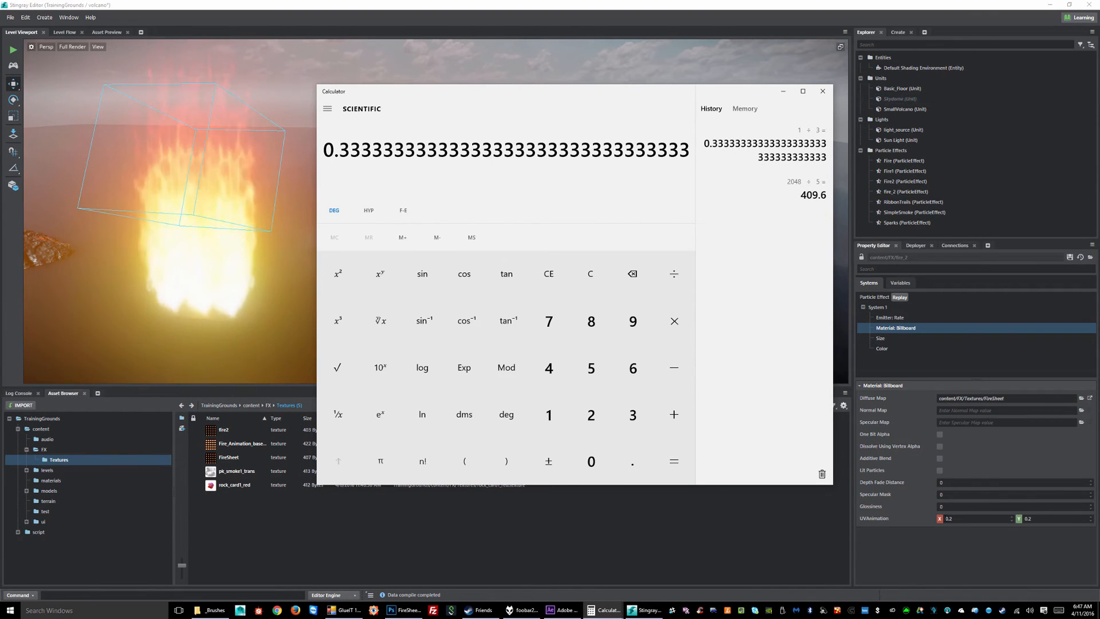
Calculate 1 divided by 3 again, followed by 1 divided by 6, as example X and Y cell sizes
{"action": "left_click", "coordinate": [589, 278]}
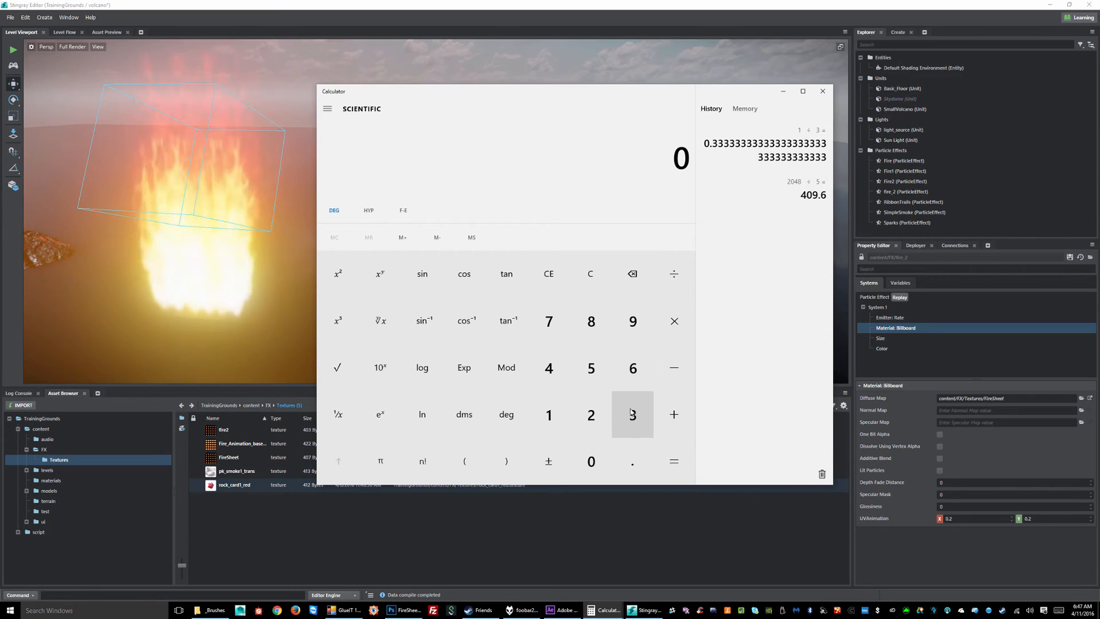
{"action": "left_click", "coordinate": [548, 416]}
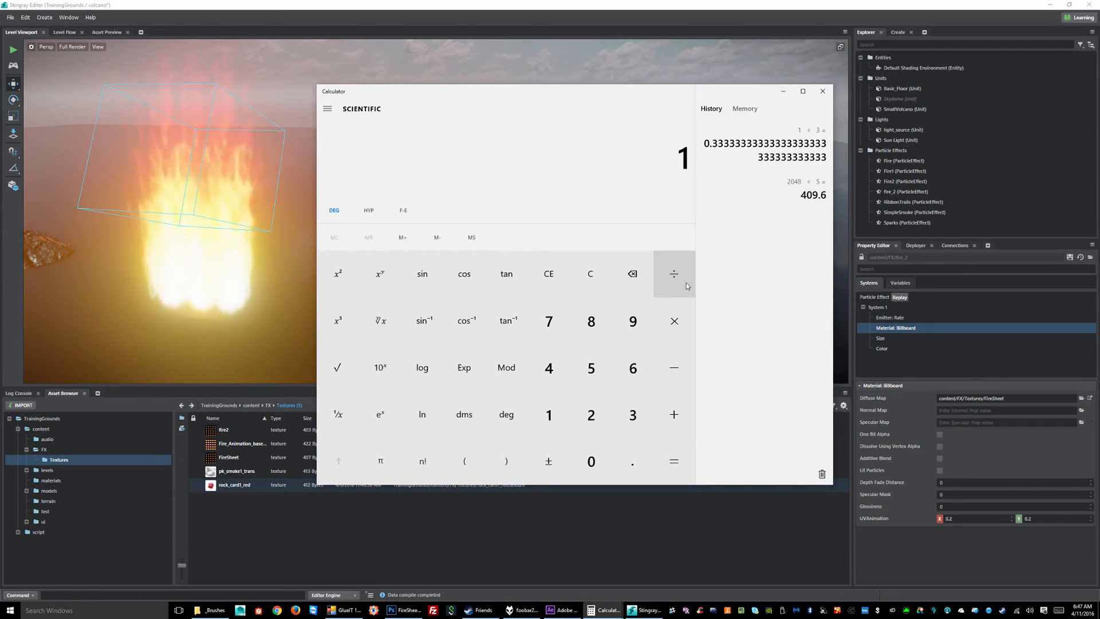
{"action": "left_click", "coordinate": [675, 278]}
{"action": "left_click", "coordinate": [633, 415]}
{"action": "left_click", "coordinate": [674, 461]}
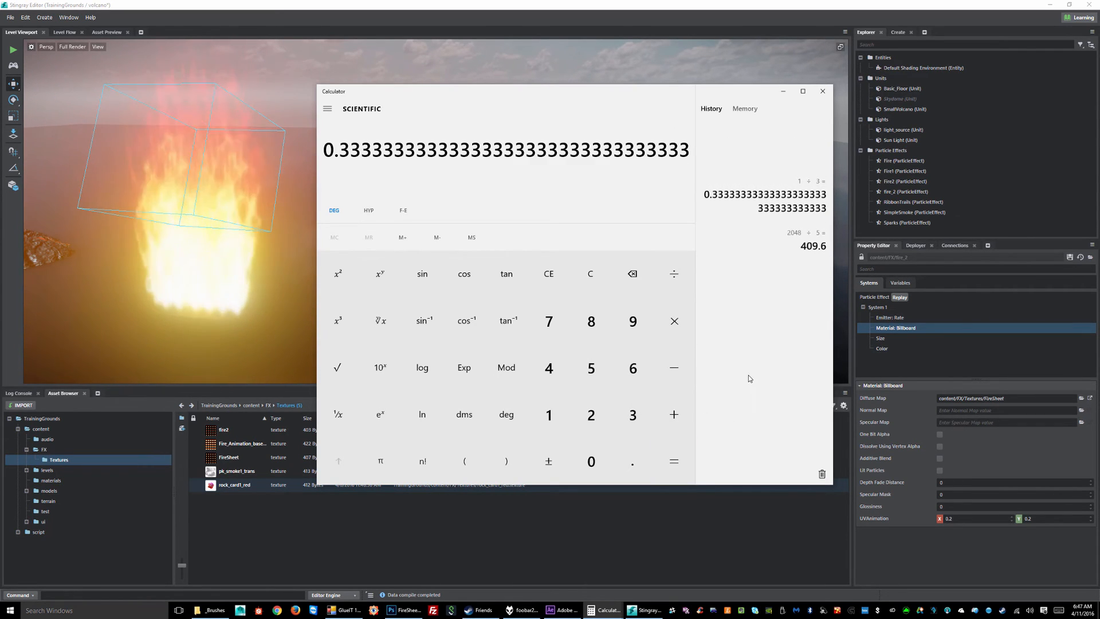
{"action": "left_click", "coordinate": [590, 274]}
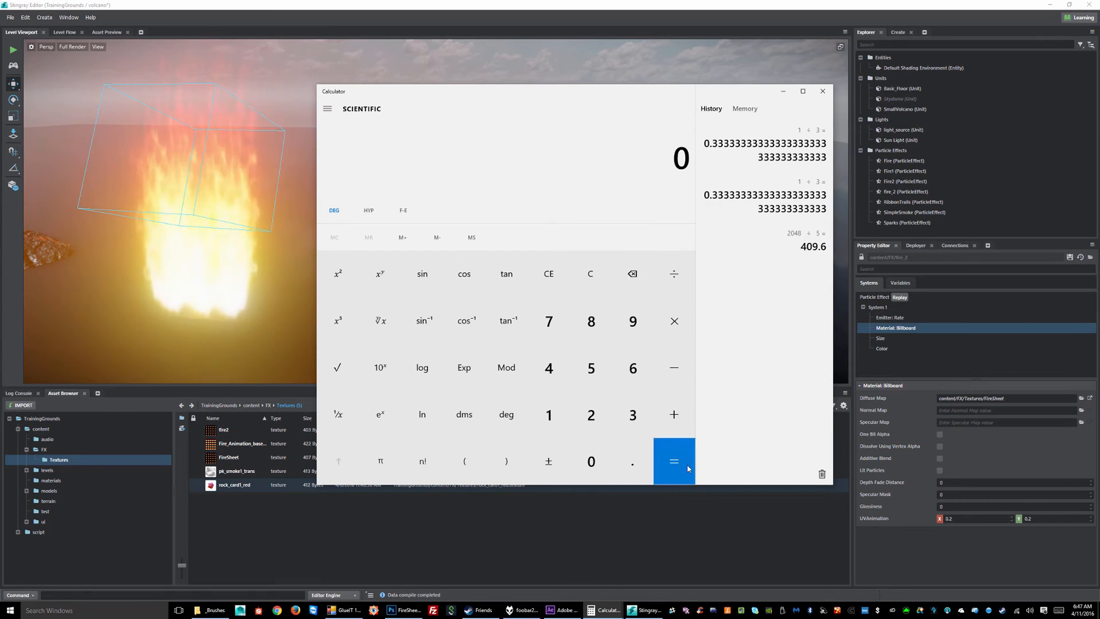
{"action": "left_click", "coordinate": [548, 415]}
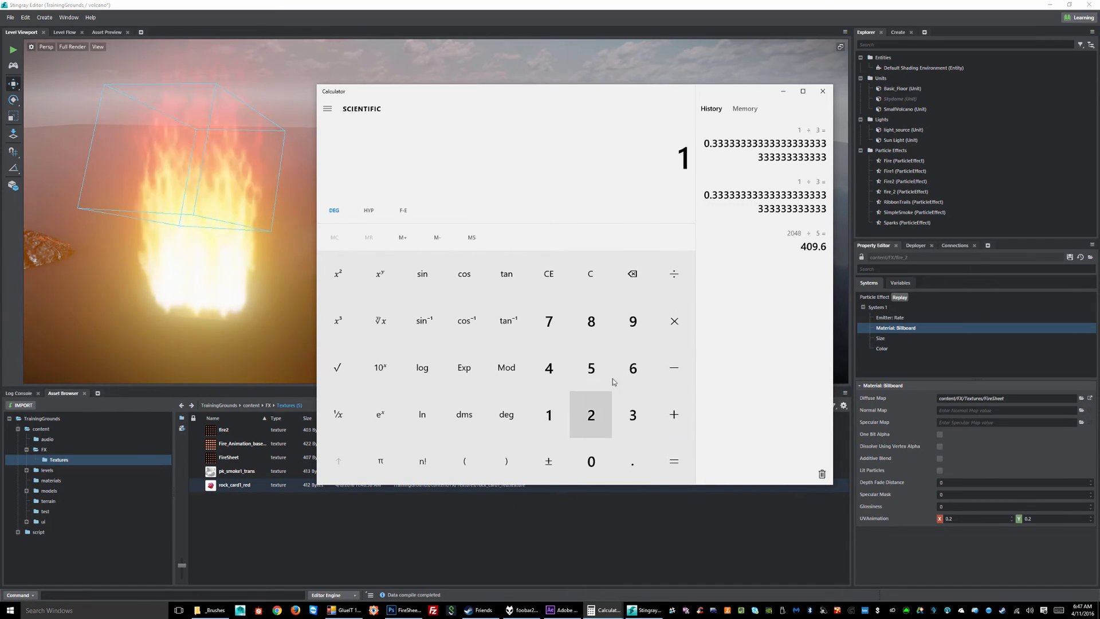
{"action": "left_click", "coordinate": [665, 282]}
{"action": "left_click", "coordinate": [633, 368]}
{"action": "left_click", "coordinate": [674, 461]}
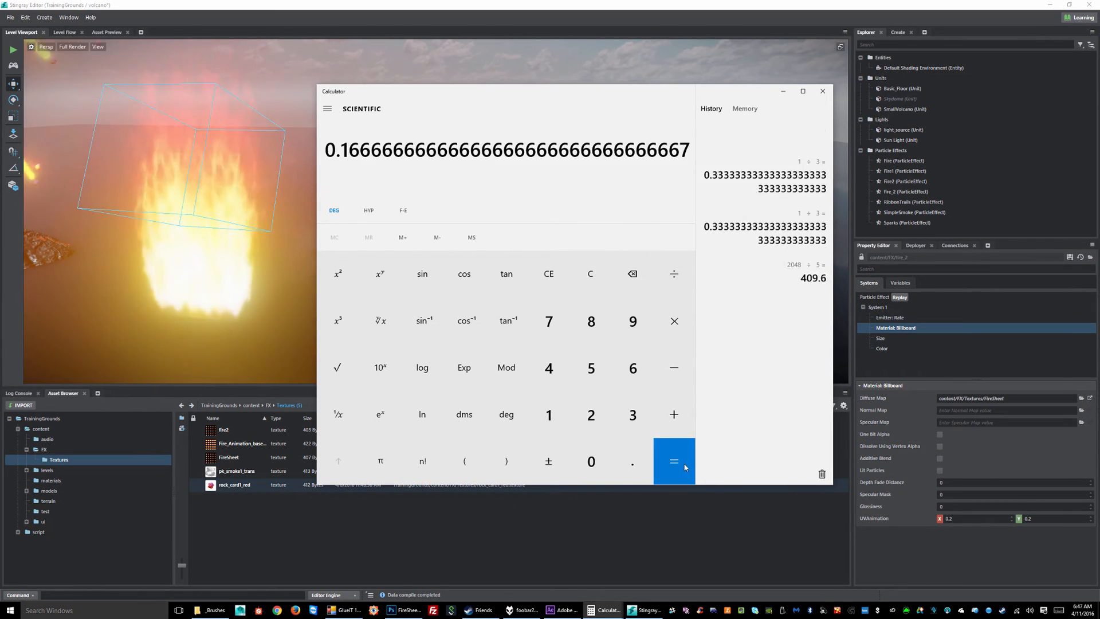
Return to the Stingray Editor and try a UVAnimation of 0.333 in X and 0.666 in Y on fire_2's billboard
{"action": "left_click", "coordinate": [935, 520]}
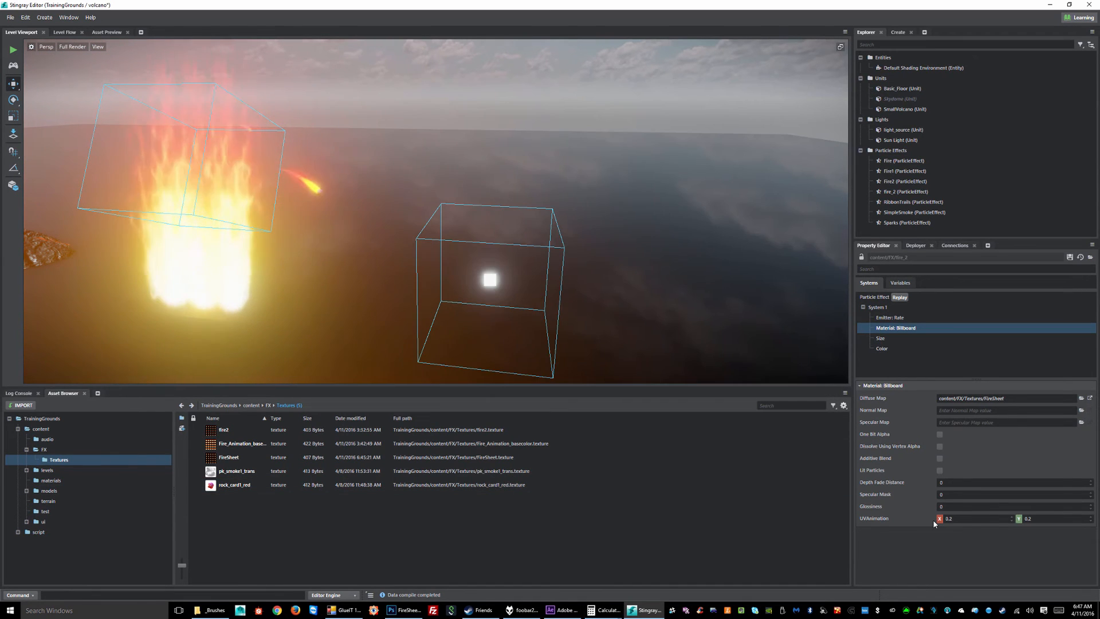
{"action": "left_click", "coordinate": [946, 520]}
{"action": "left_click_drag", "start_coordinate": [947, 523], "coordinate": [895, 523]}
{"action": "type", "text": ".0"}
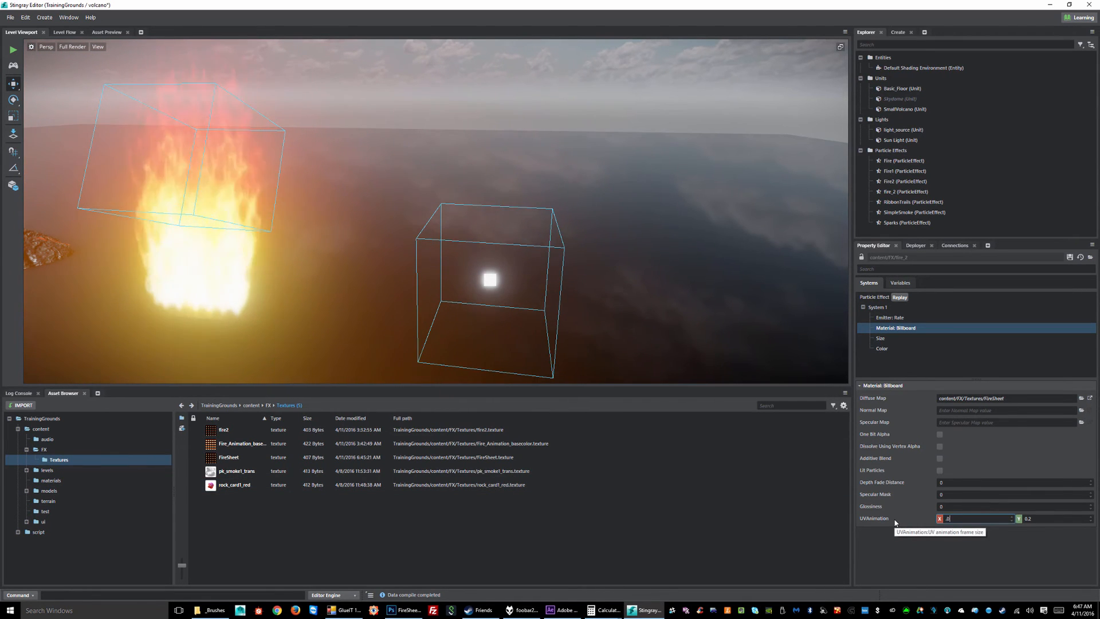
{"action": "type", "text": "33"}
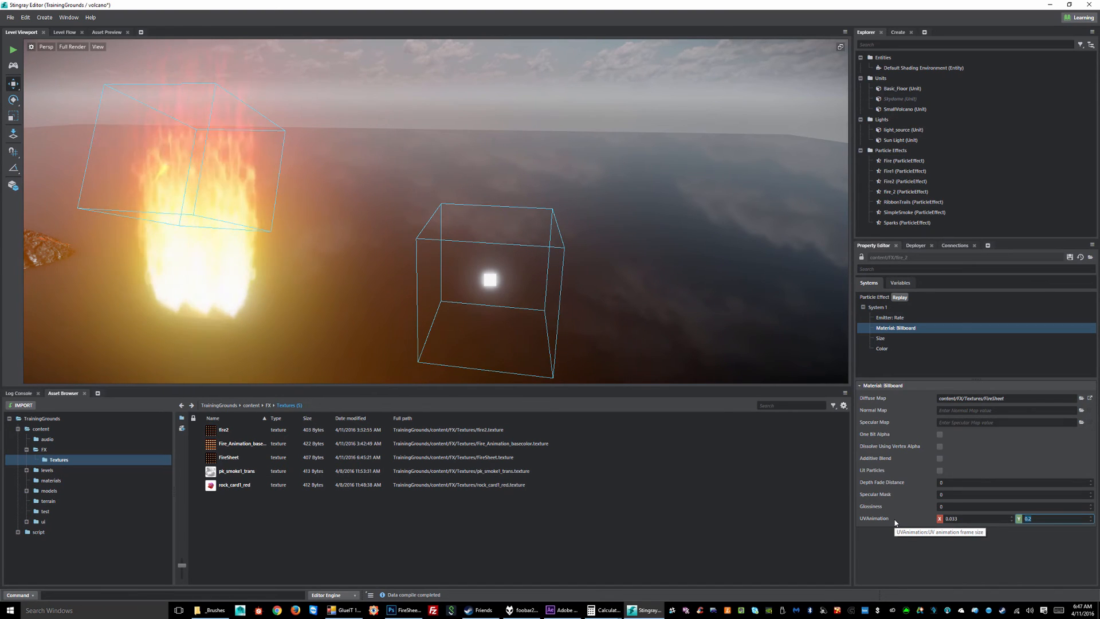
{"action": "key", "text": "Return"}
{"action": "type", "text": ".33"}
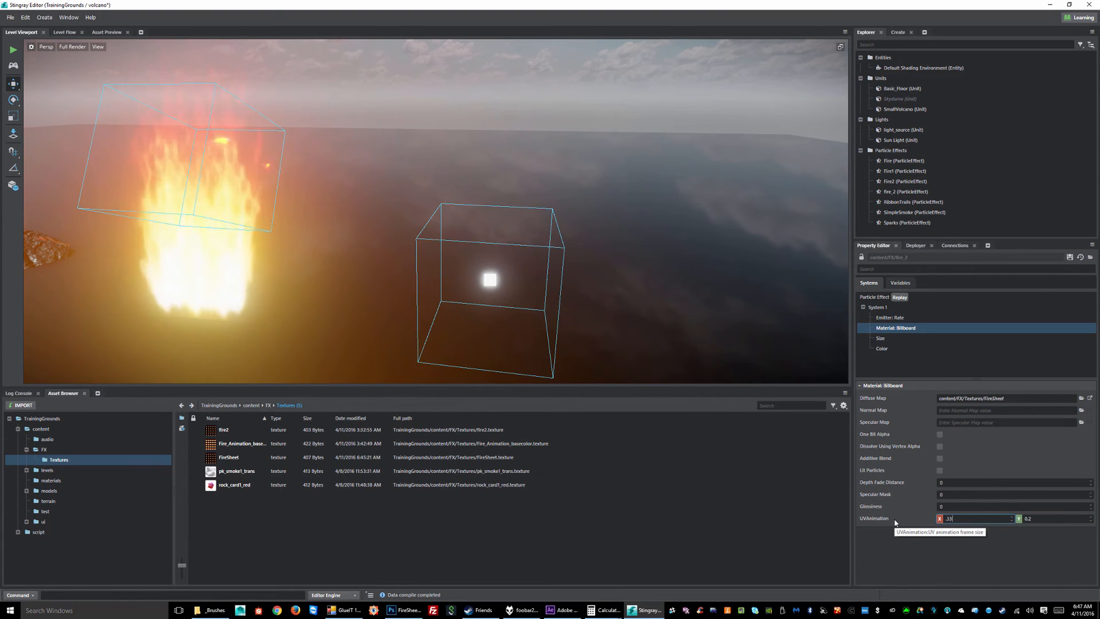
{"action": "type", "text": "3"}
{"action": "key", "text": "Tab"}
{"action": "type", "text": "."}
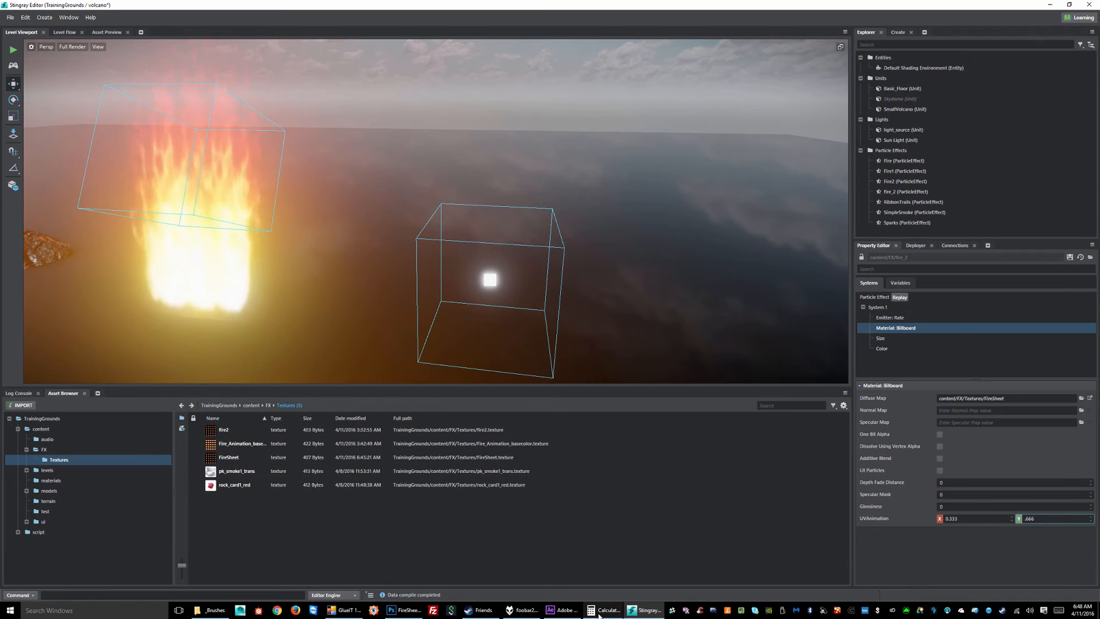
{"action": "key", "text": "Return"}
Check the 1 divided by 6 result in Calculator, return to the Stingray Editor and set UVAnimation Y to 0.166
{"action": "mouse_move", "coordinate": [604, 609]}
{"action": "left_click", "coordinate": [609, 591]}
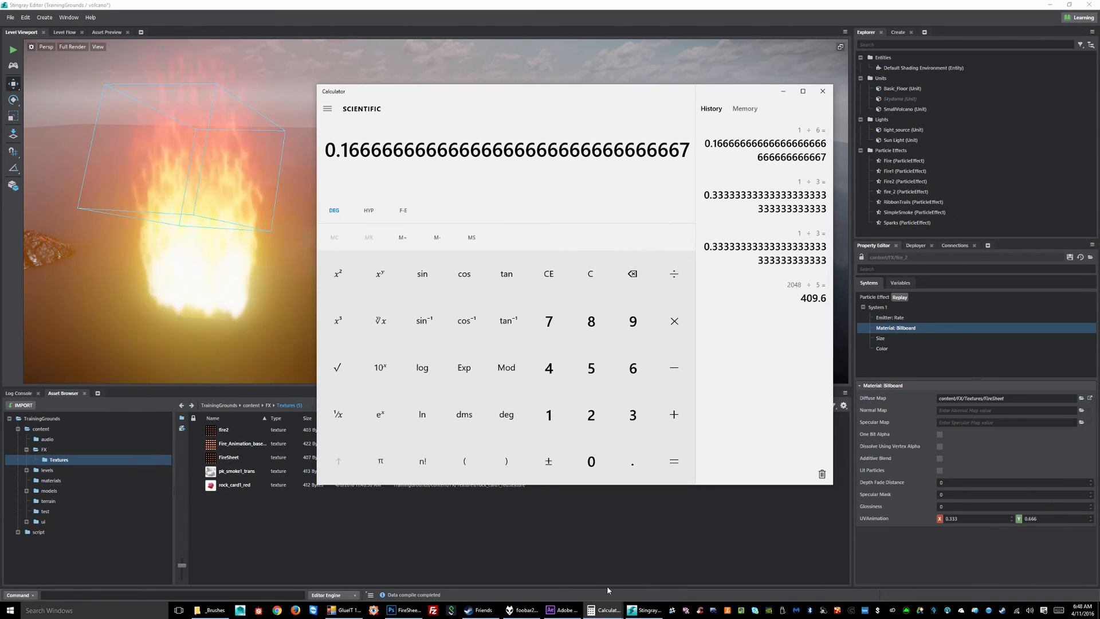
{"action": "left_click", "coordinate": [1040, 522]}
{"action": "left_click_drag", "start_coordinate": [1040, 519], "coordinate": [964, 520]}
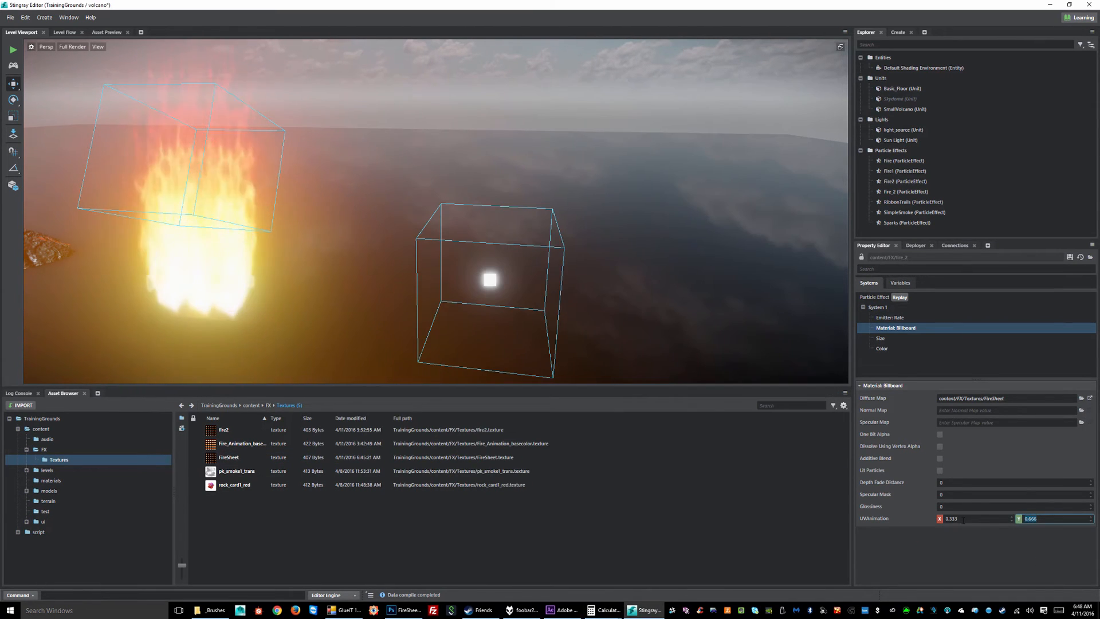
{"action": "type", "text": "."}
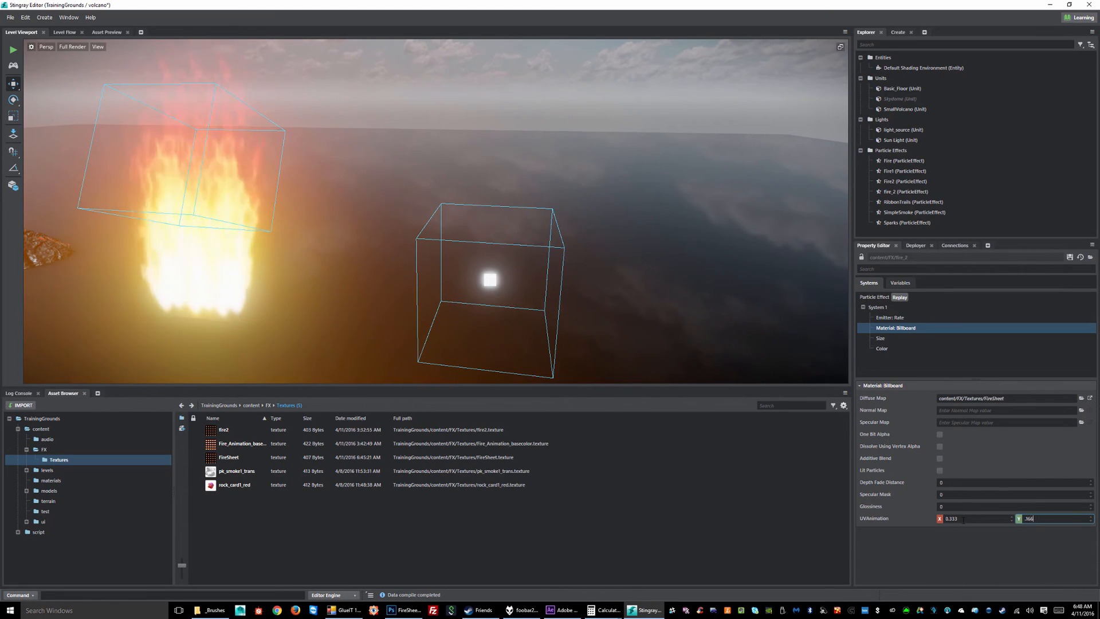
{"action": "key", "text": "Return"}
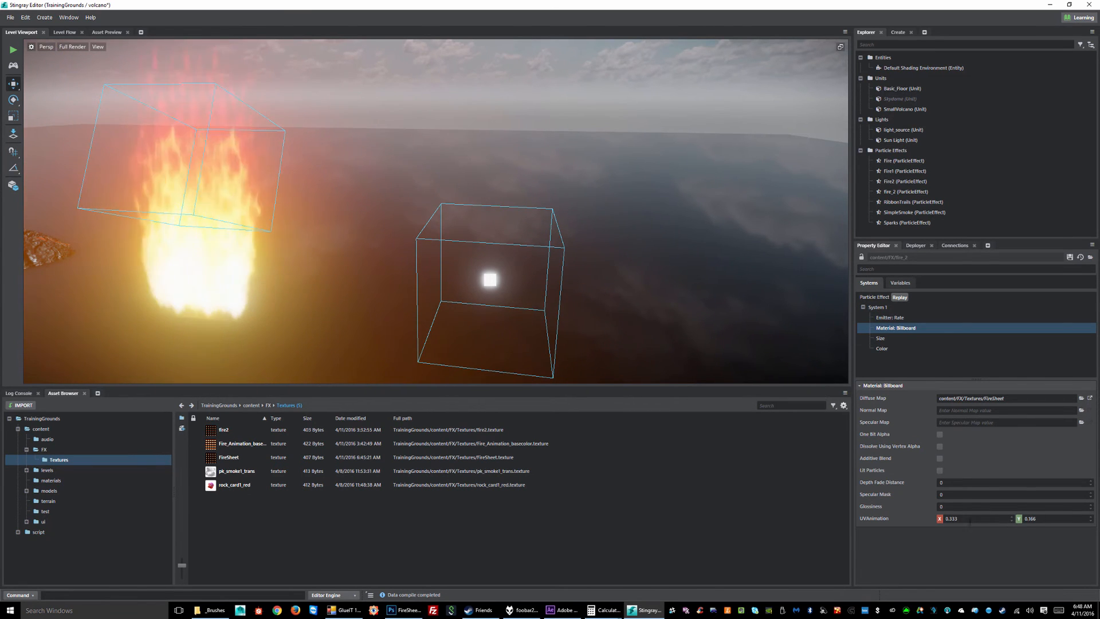
Set fire_2's billboard UVAnimation back to 0.2 in both X and Y
{"action": "left_click_drag", "start_coordinate": [970, 520], "coordinate": [893, 512]}
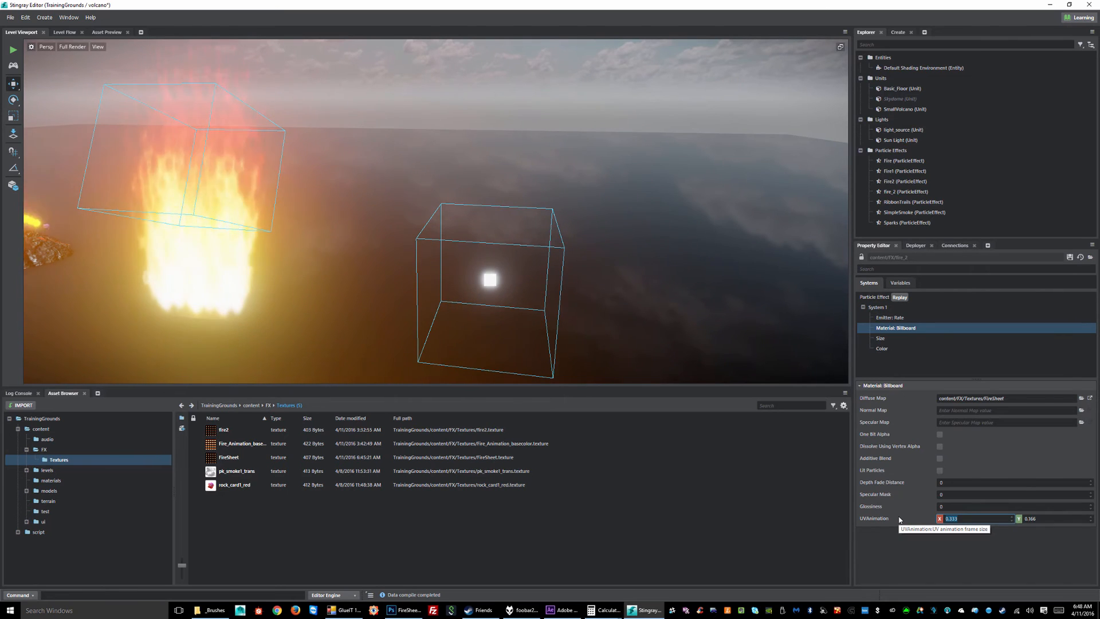
{"action": "type", "text": "0.2"}
{"action": "key", "text": "Tab"}
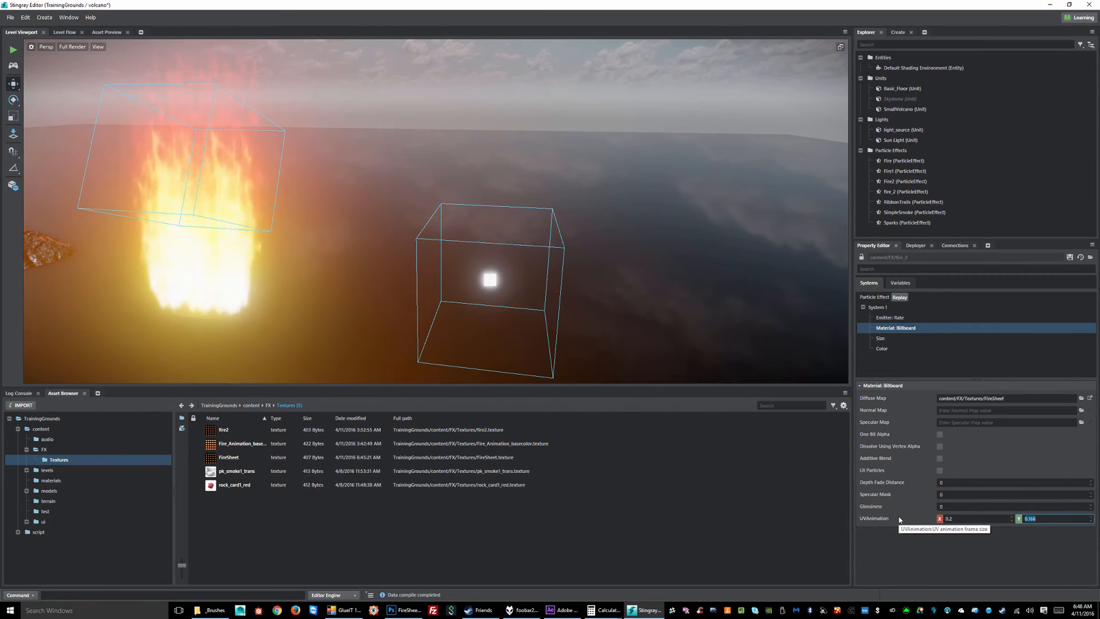
{"action": "type", "text": "0.2"}
{"action": "key", "text": "Return"}
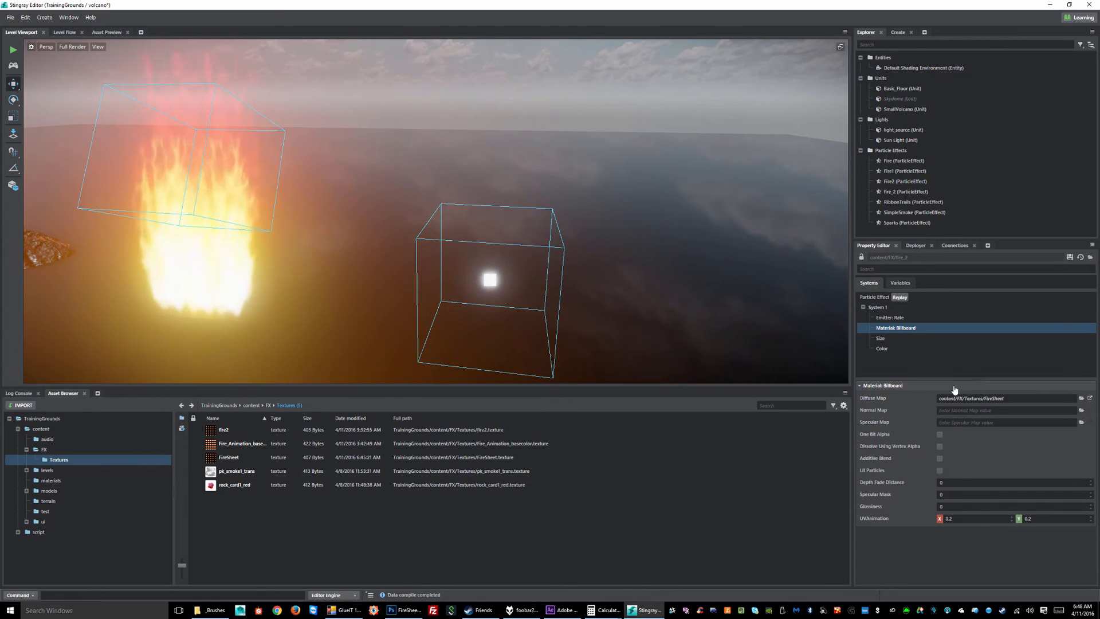
Save and replay the fire_2 effect, and inspect its FireSheet-textured billboard up close
{"action": "left_click", "coordinate": [899, 297]}
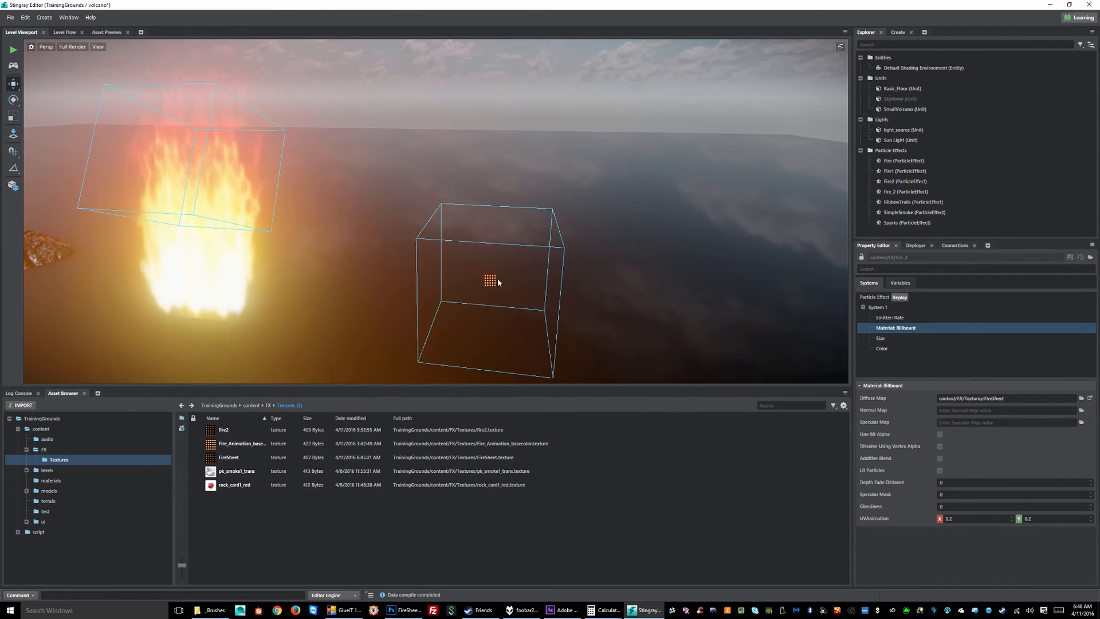
{"action": "scroll", "coordinate": [492, 291], "scroll_direction": "up", "scroll_amount": 3}
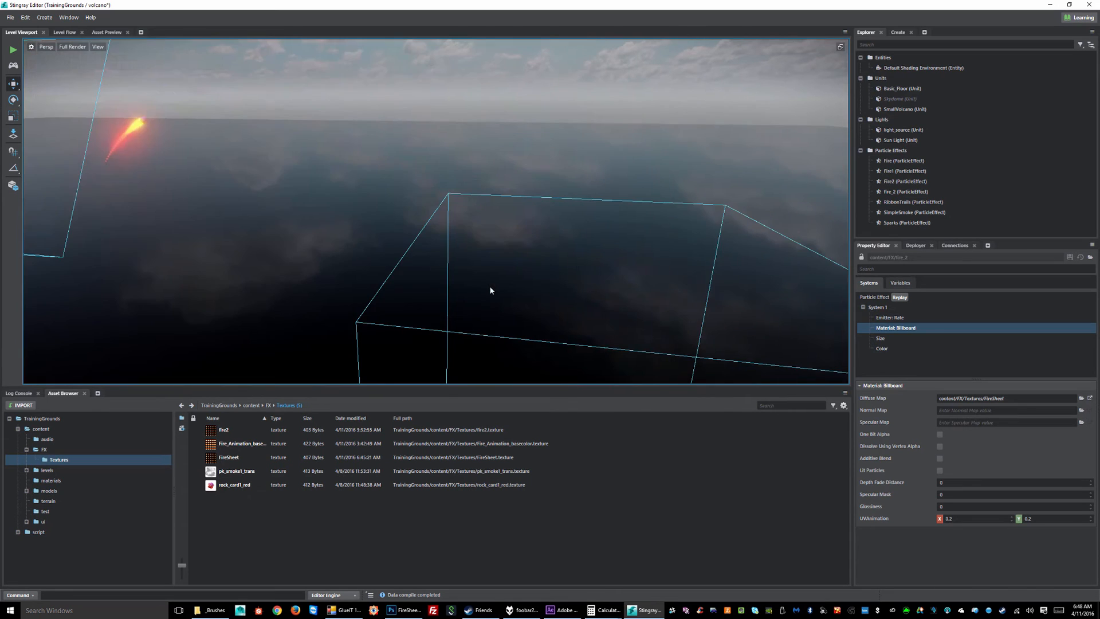
{"action": "left_click_drag", "start_coordinate": [520, 312], "coordinate": [573, 328], "text": "alt"}
{"action": "middle_click_drag", "start_coordinate": [573, 329], "coordinate": [490, 239], "text": "alt"}
{"action": "right_click_drag", "start_coordinate": [490, 239], "coordinate": [688, 313], "text": "alt"}
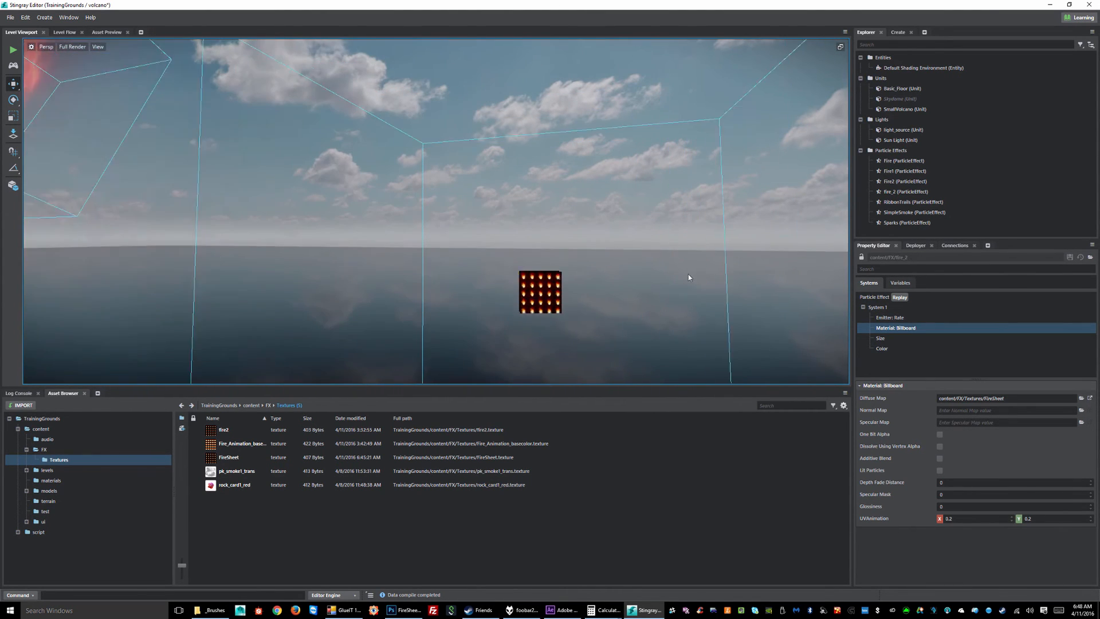
{"action": "middle_click_drag", "start_coordinate": [688, 312], "coordinate": [476, 169], "text": "alt"}
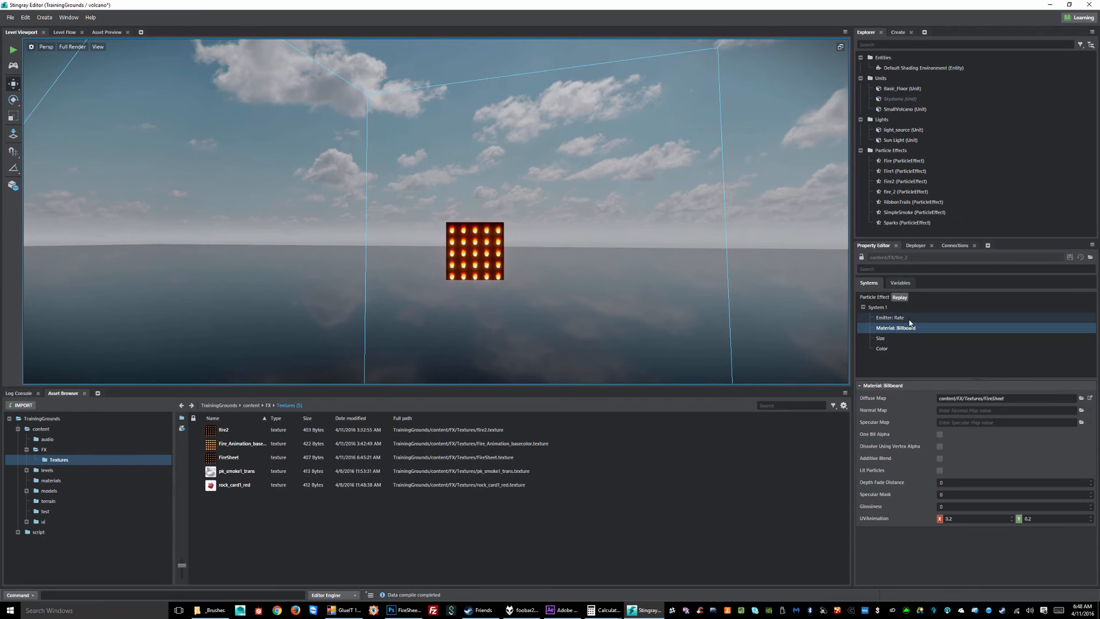
Add a UV Animation material component to System 1 of fire_2 and save the particle effect
{"action": "left_click", "coordinate": [887, 308]}
{"action": "right_click", "coordinate": [887, 311]}
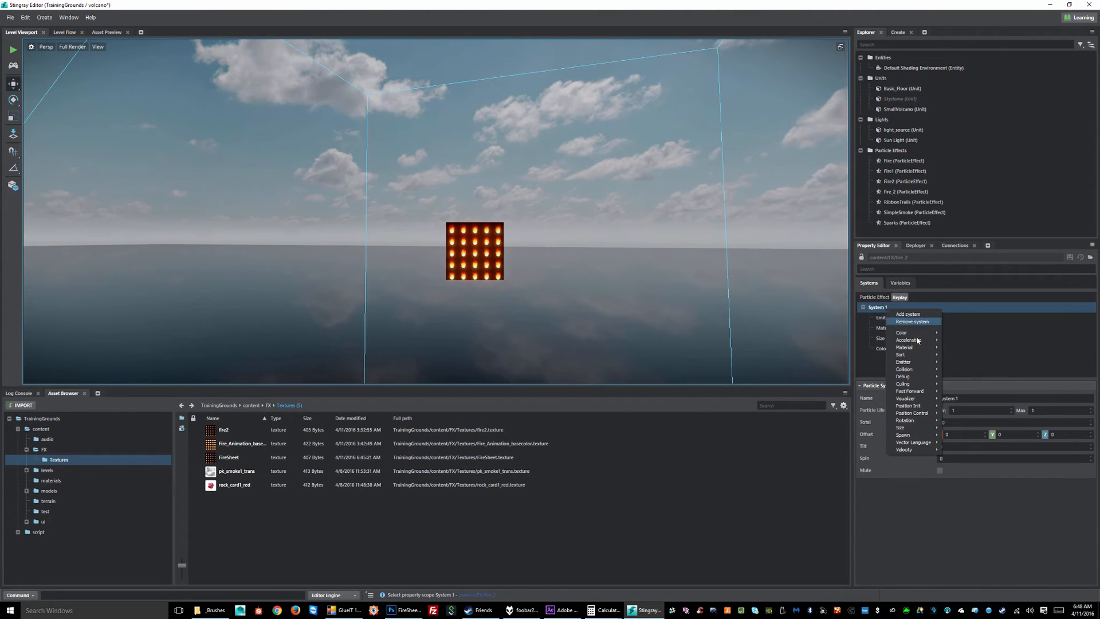
{"action": "mouse_move", "coordinate": [917, 410]}
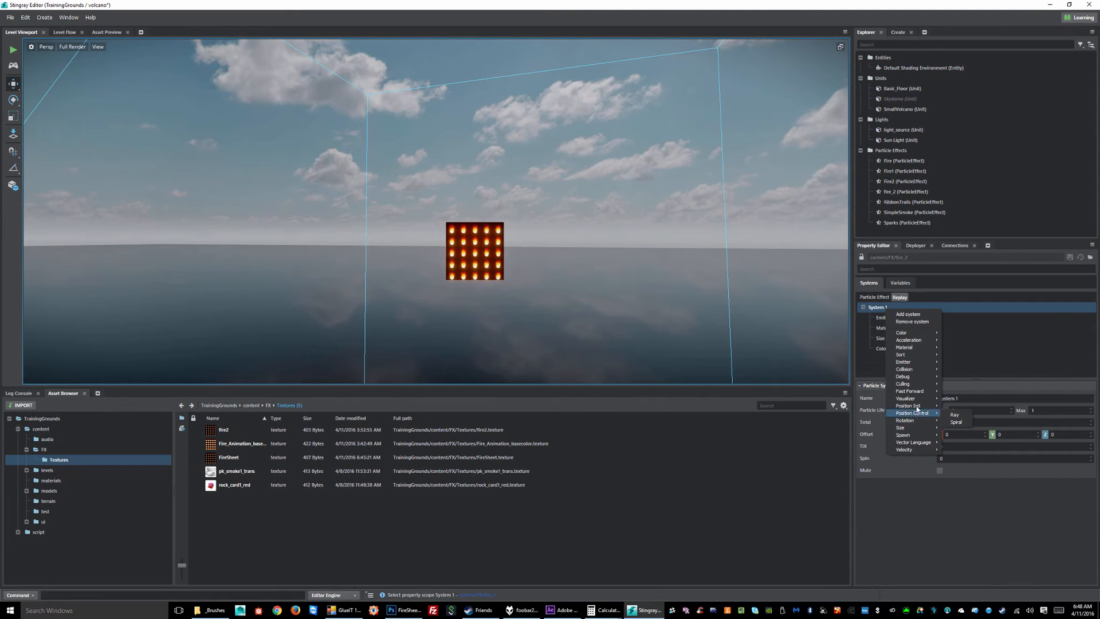
{"action": "mouse_move", "coordinate": [906, 348]}
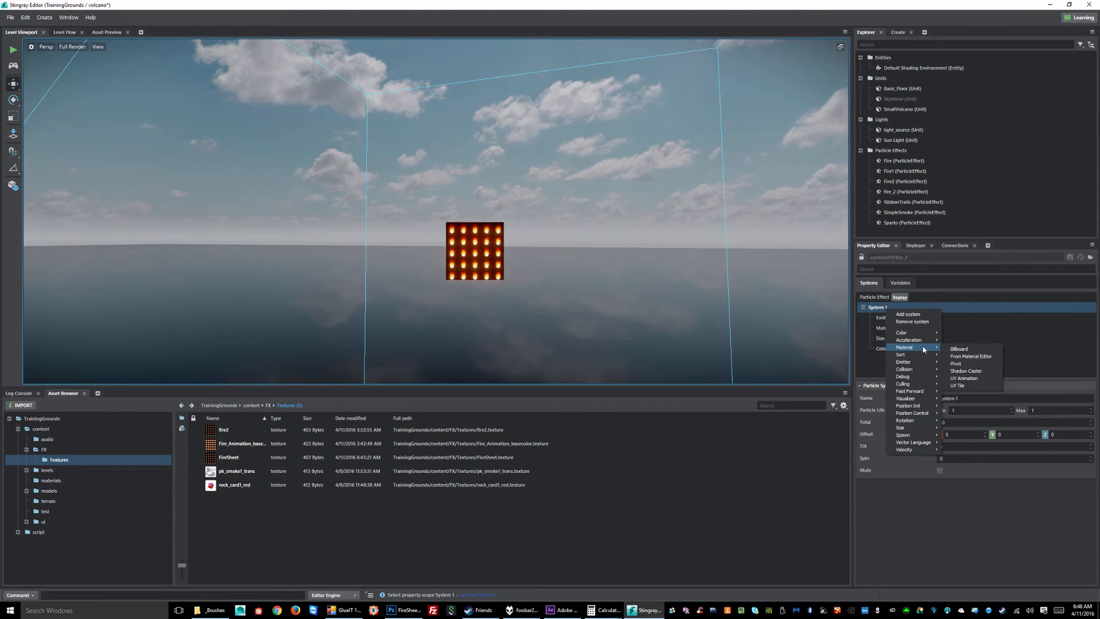
{"action": "left_click", "coordinate": [964, 378]}
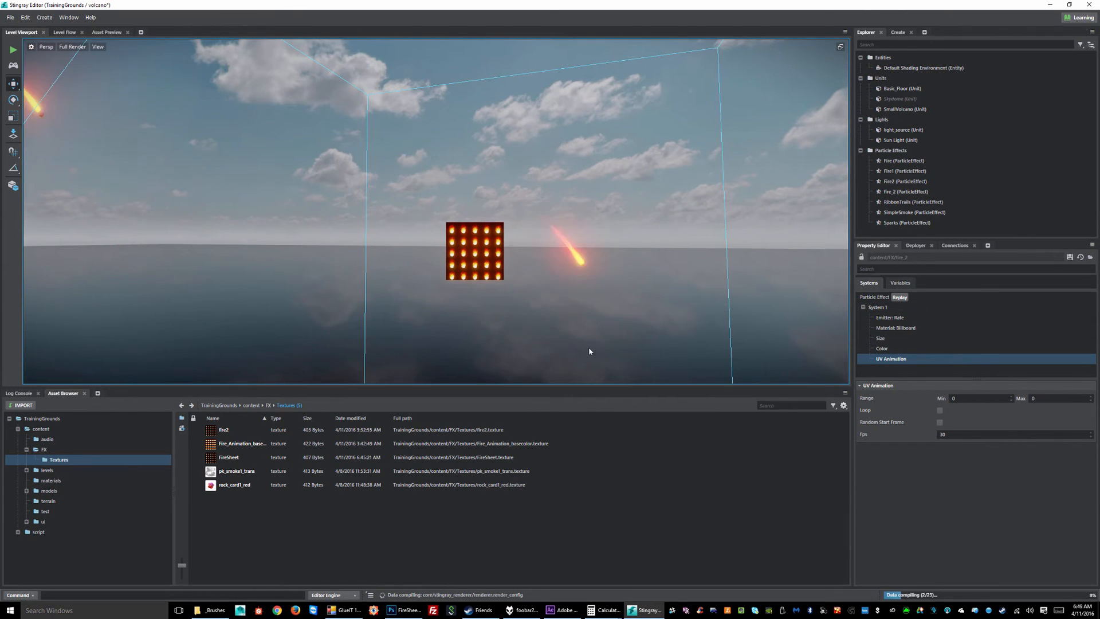
{"action": "key", "text": "f"}
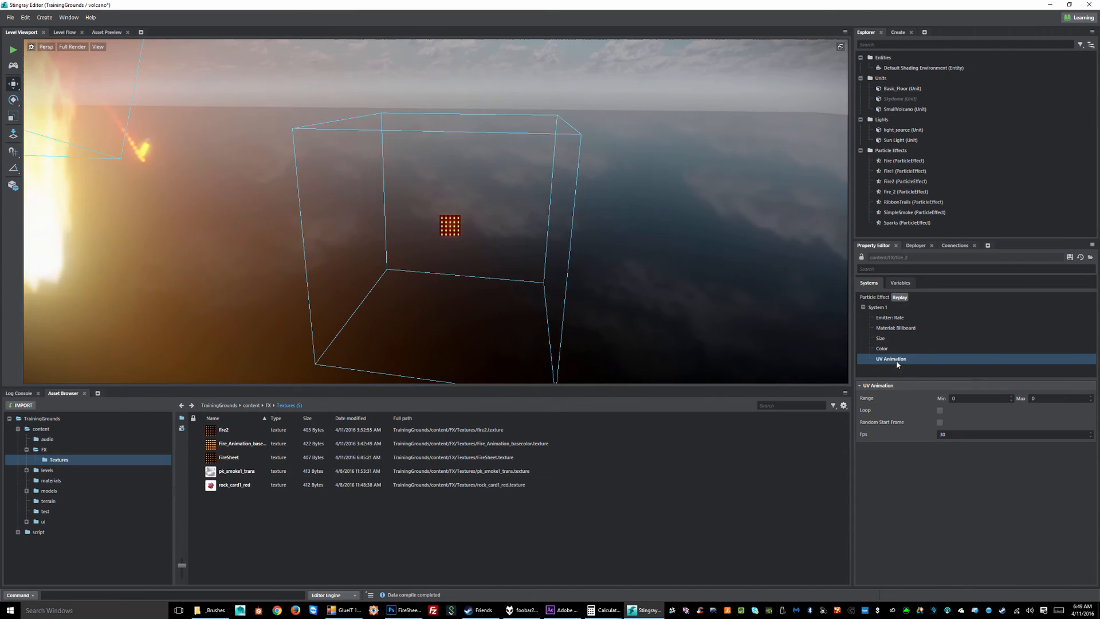
{"action": "left_click", "coordinate": [1069, 257]}
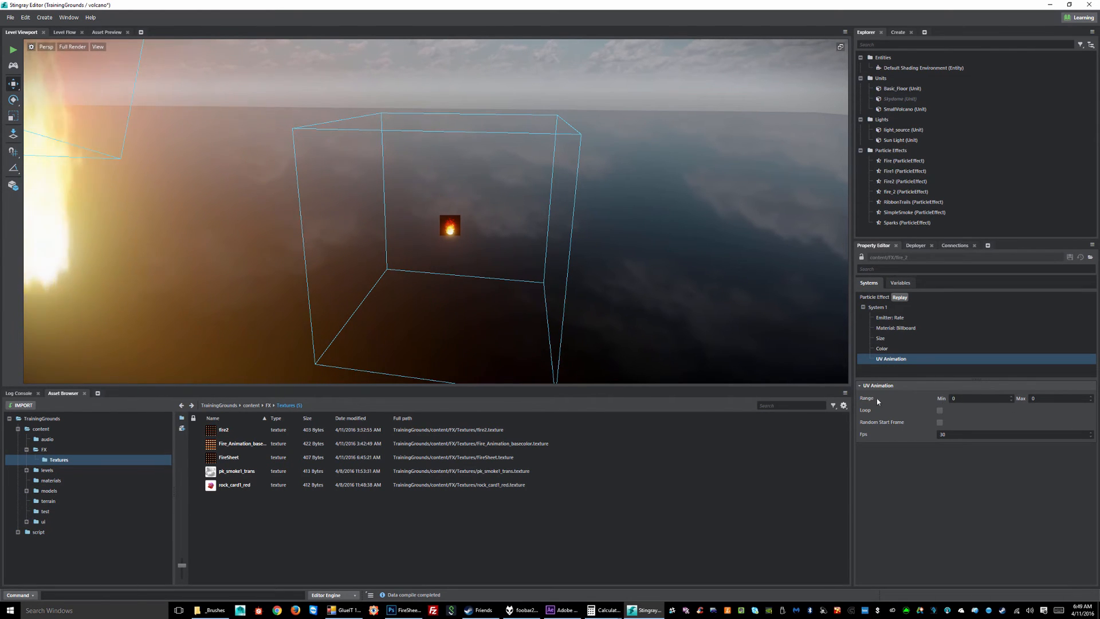
Set fire_2's UV Animation range to 0–24, enable Loop and Random Start Frame, and save the effect
{"action": "left_click", "coordinate": [968, 398]}
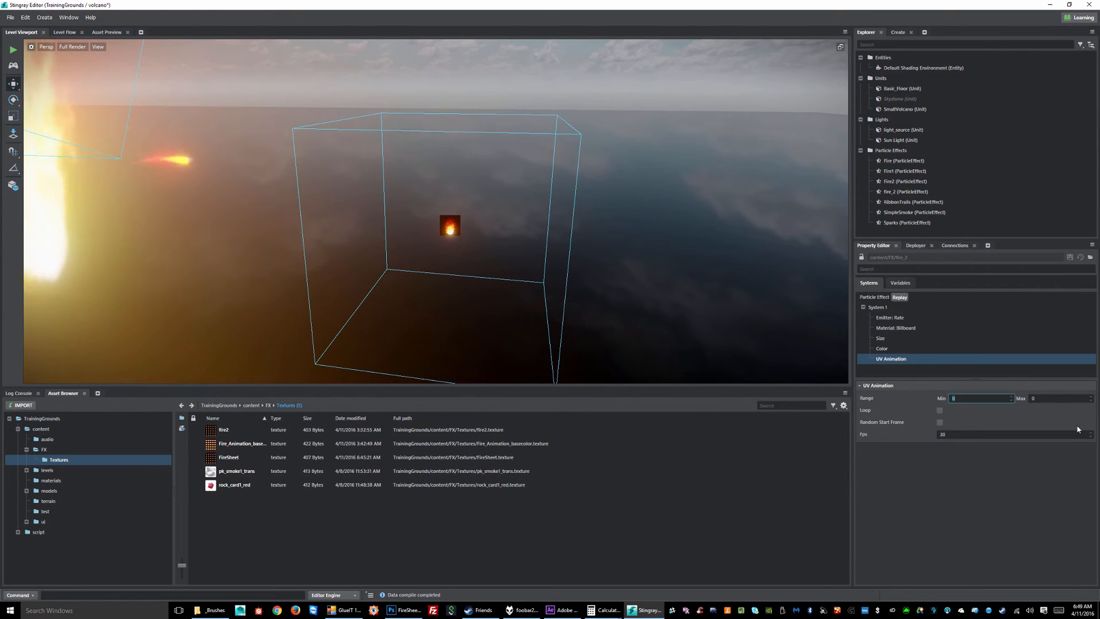
{"action": "key", "text": "Tab"}
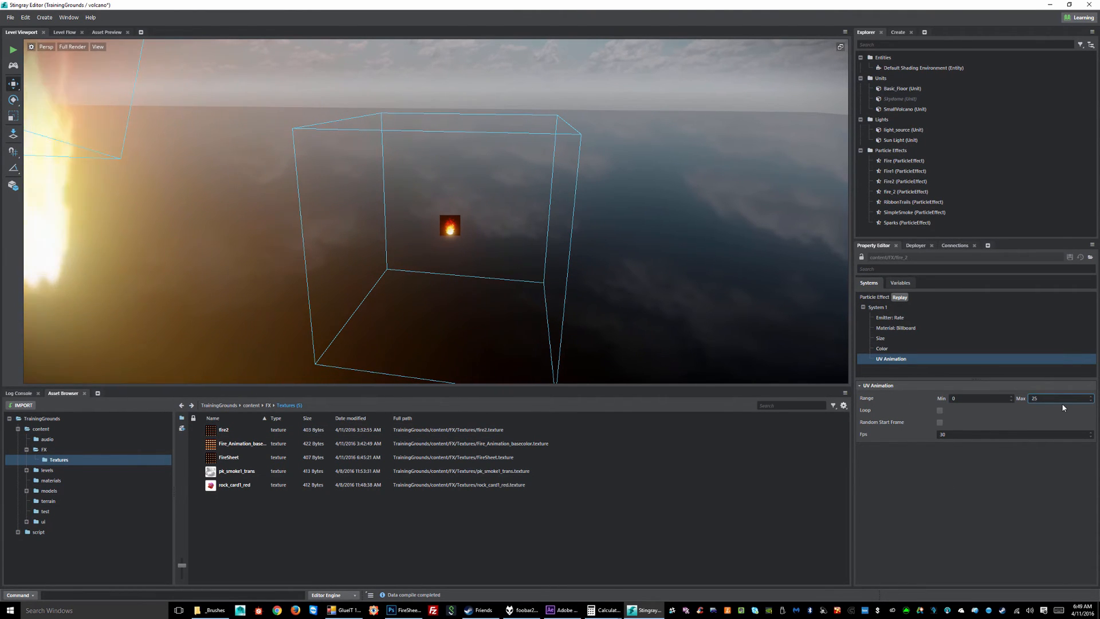
{"action": "key", "text": "Tab"}
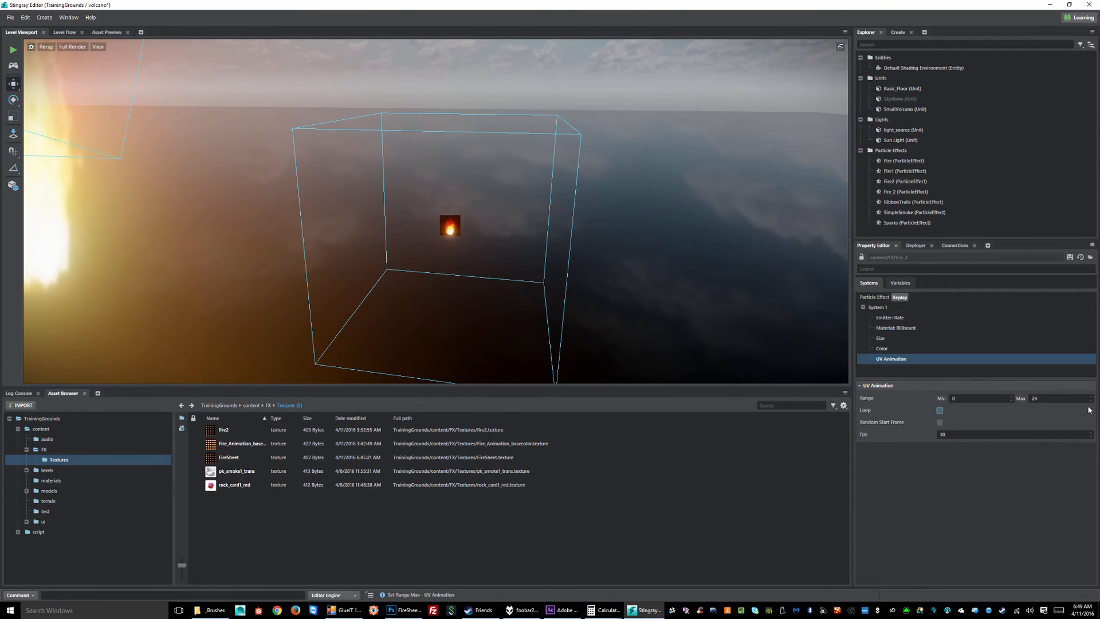
{"action": "left_click", "coordinate": [1069, 257]}
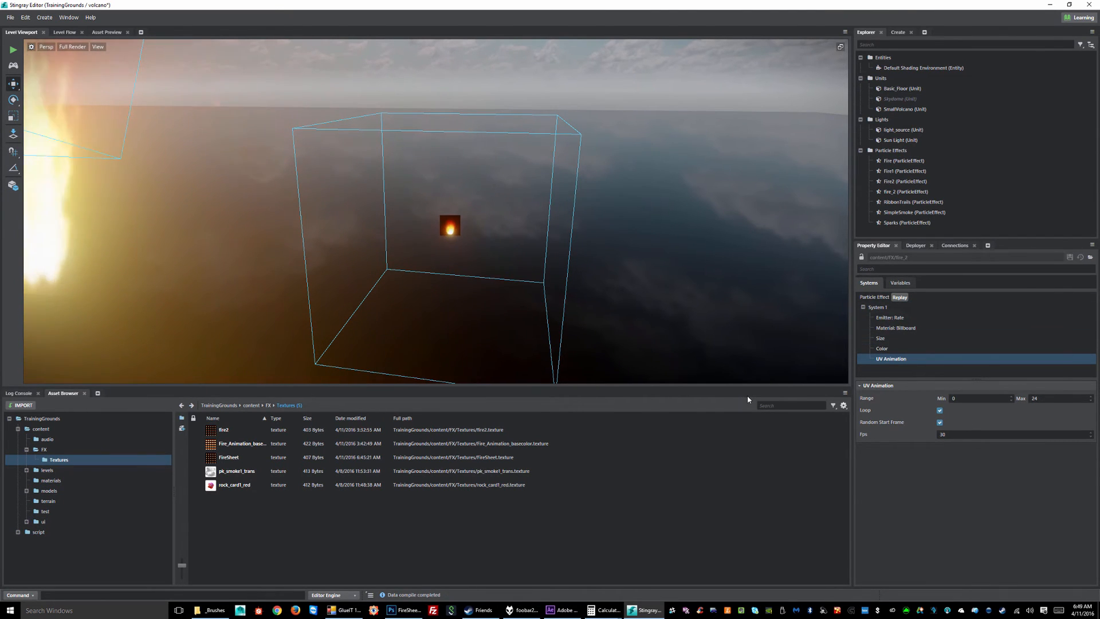
{"action": "right_click_drag", "start_coordinate": [473, 240], "coordinate": [850, 307], "text": "alt"}
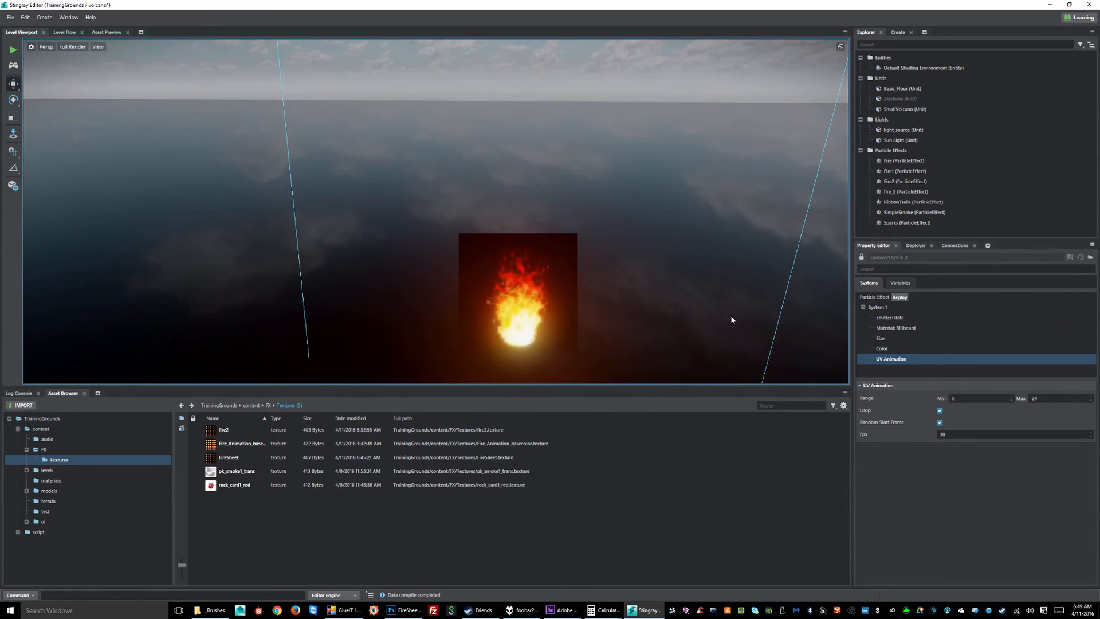
{"action": "right_click_drag", "start_coordinate": [732, 317], "coordinate": [617, 299], "text": "alt"}
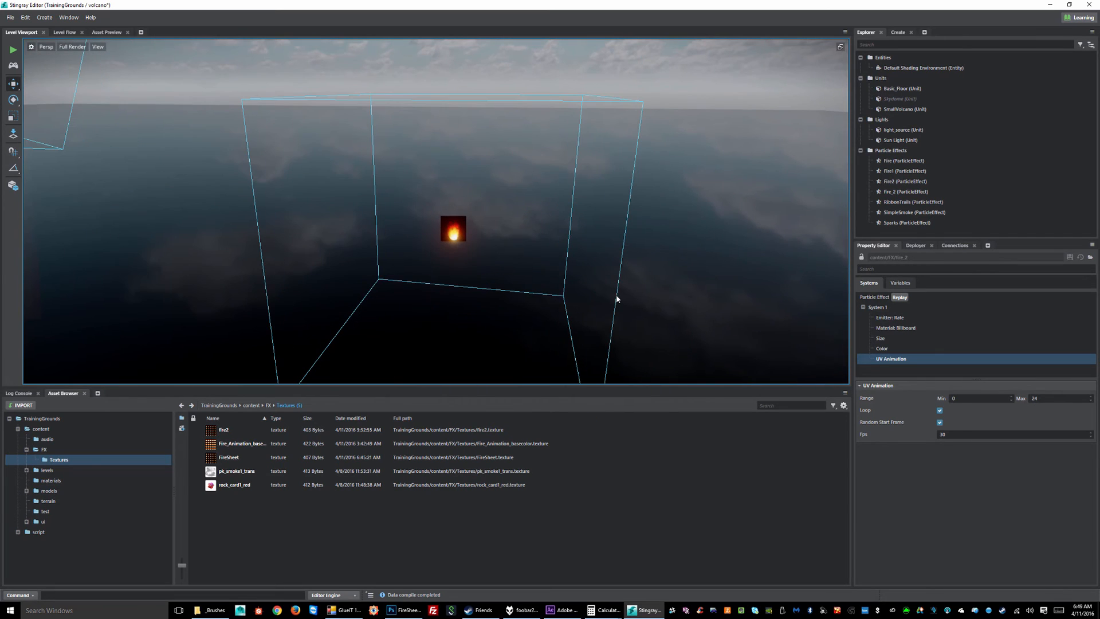
Set fire_2's initial particle size to 1 for both minimum and maximum, and save the effect
{"action": "left_click", "coordinate": [882, 339]}
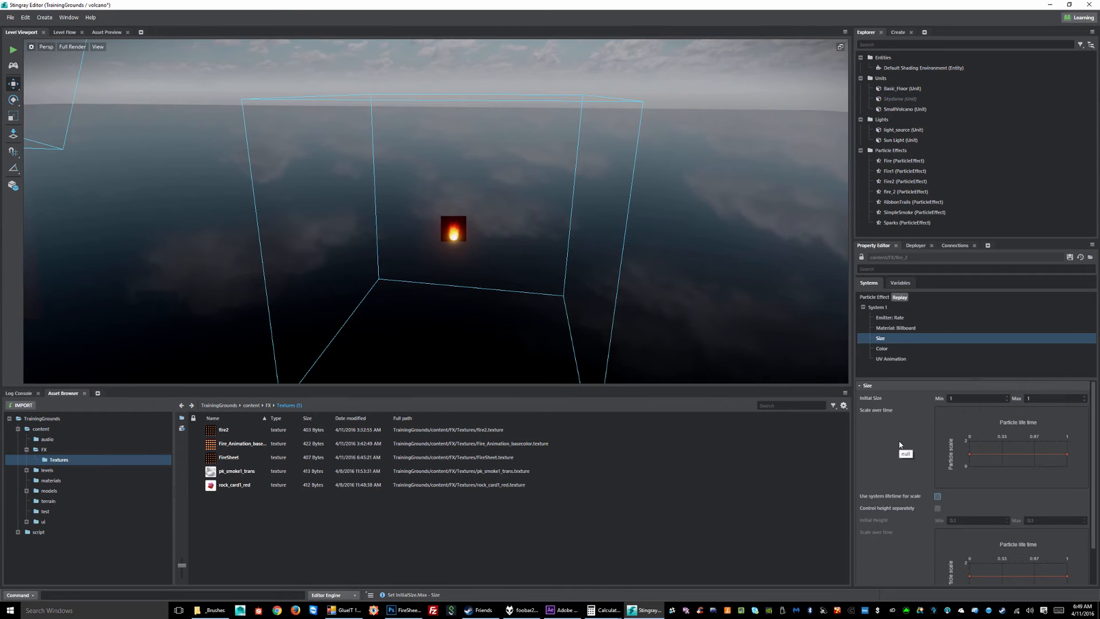
{"action": "left_click", "coordinate": [1070, 259]}
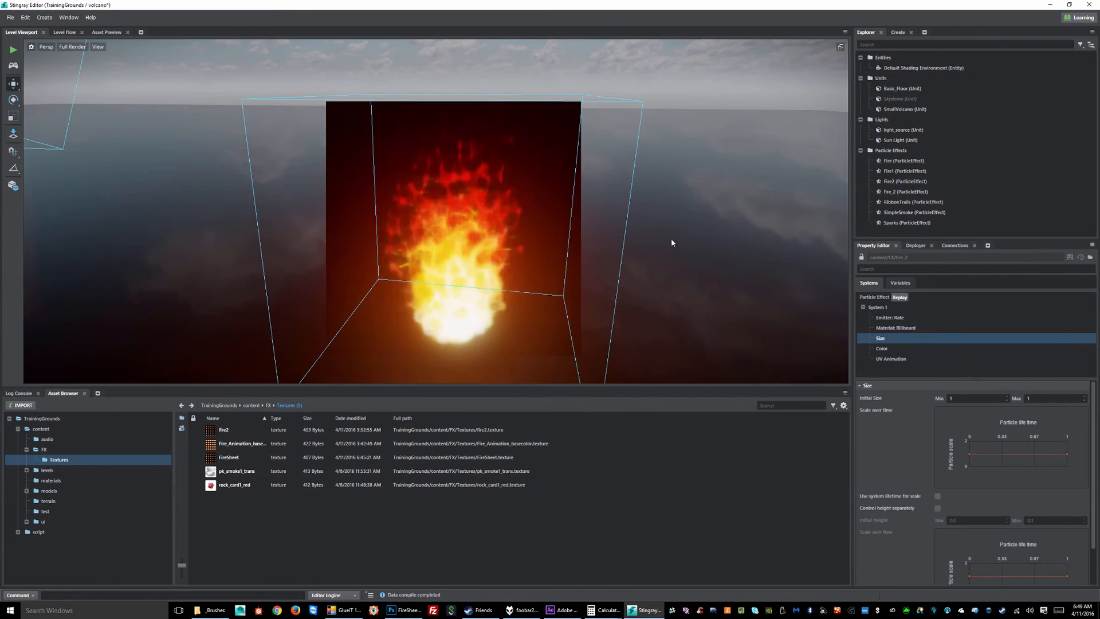
{"action": "right_click_drag", "start_coordinate": [673, 241], "coordinate": [566, 275], "text": "alt"}
{"action": "left_click_drag", "start_coordinate": [567, 277], "coordinate": [545, 237], "text": "alt"}
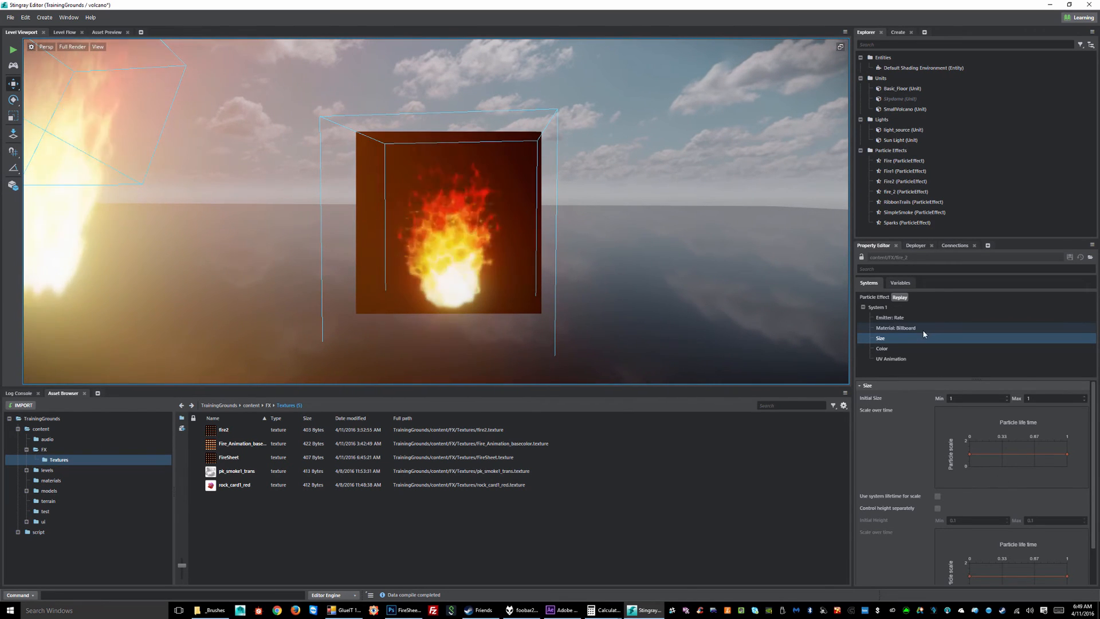
Enable Additive Blend on fire_2's billboard material, save the effect, and inspect the flame from several angles
{"action": "left_click", "coordinate": [908, 328]}
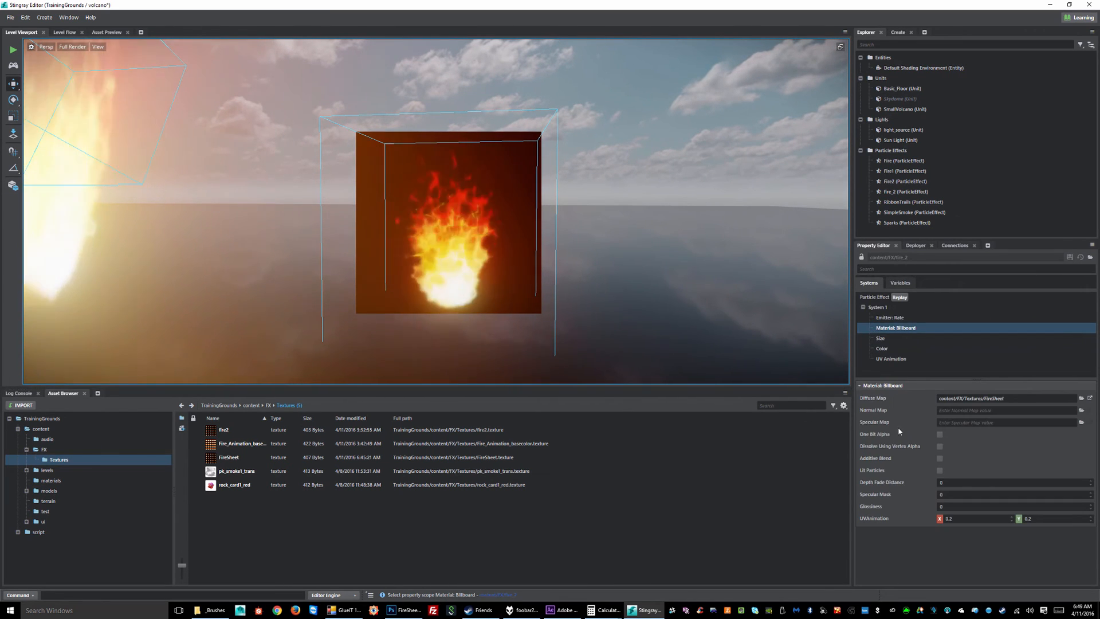
{"action": "left_click", "coordinate": [940, 457]}
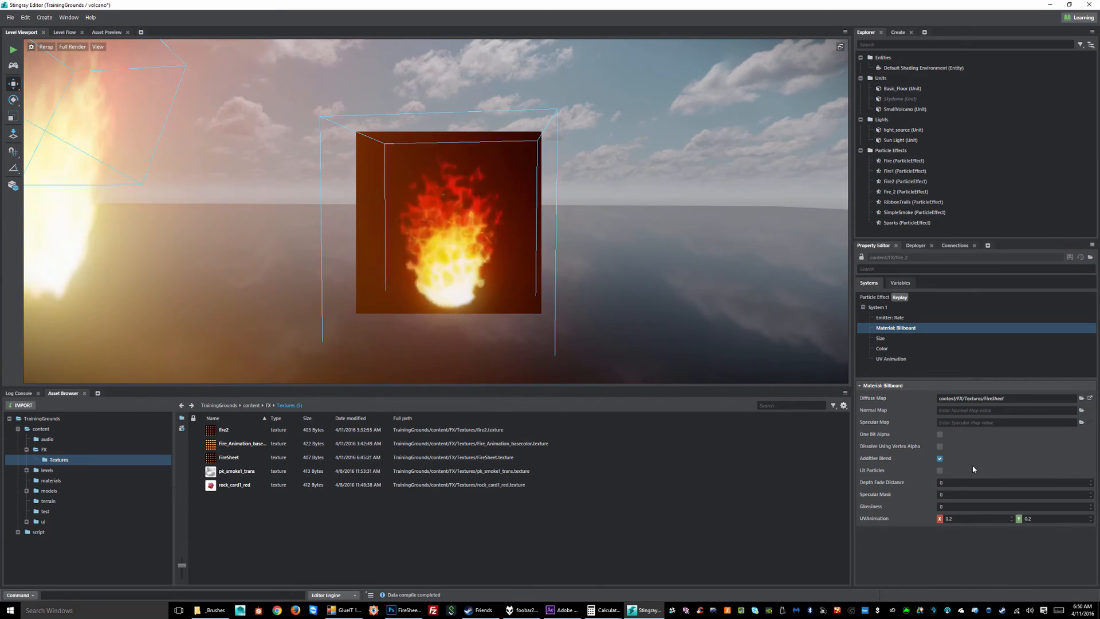
{"action": "left_click_drag", "start_coordinate": [565, 241], "coordinate": [600, 257], "text": "alt"}
{"action": "right_click_drag", "start_coordinate": [600, 257], "coordinate": [616, 258], "text": "alt"}
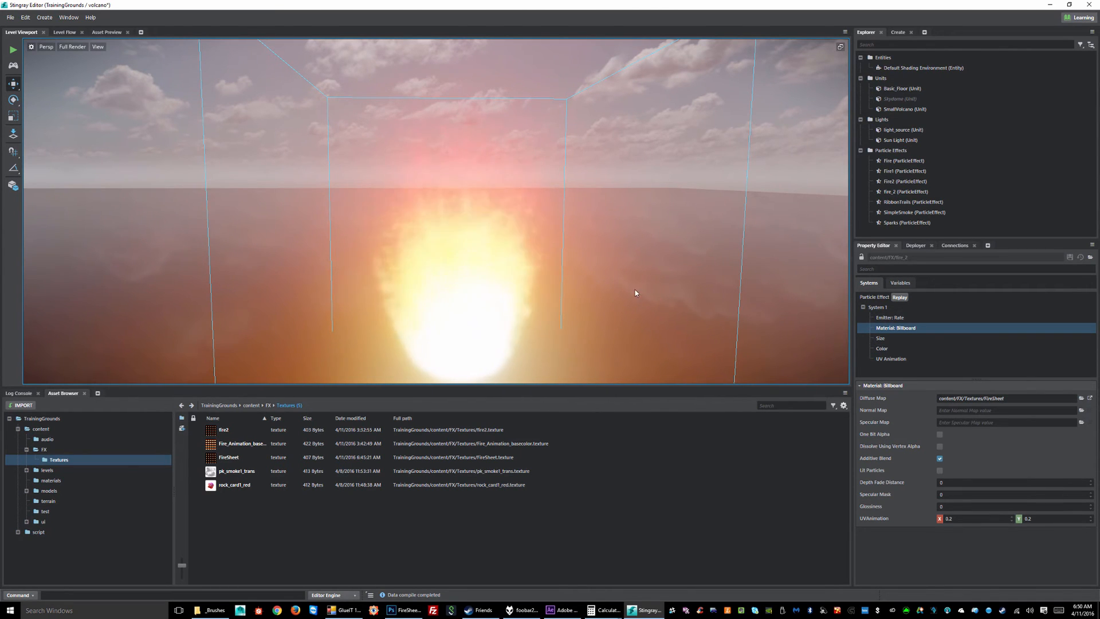
{"action": "left_click_drag", "start_coordinate": [539, 264], "coordinate": [563, 257], "text": "alt"}
{"action": "right_click_drag", "start_coordinate": [563, 256], "coordinate": [487, 251], "text": "alt"}
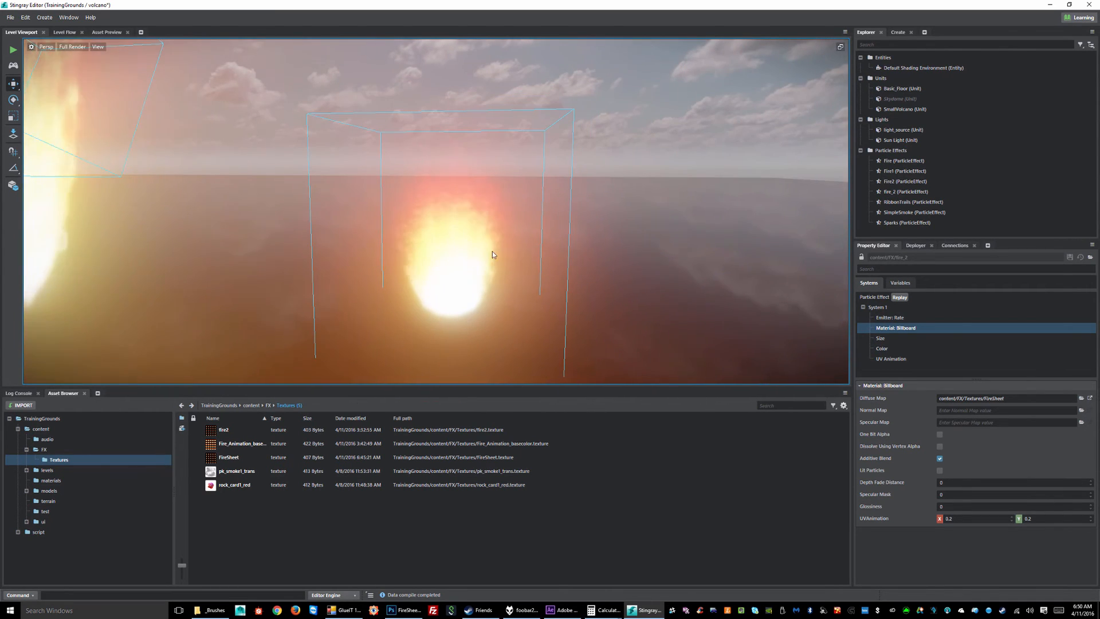
{"action": "left_click_drag", "start_coordinate": [492, 251], "coordinate": [471, 254], "text": "alt"}
Set System 1's total particles to 1 and its minimum and maximum particle life to 1000, save, and inspect the flame
{"action": "left_click", "coordinate": [899, 318]}
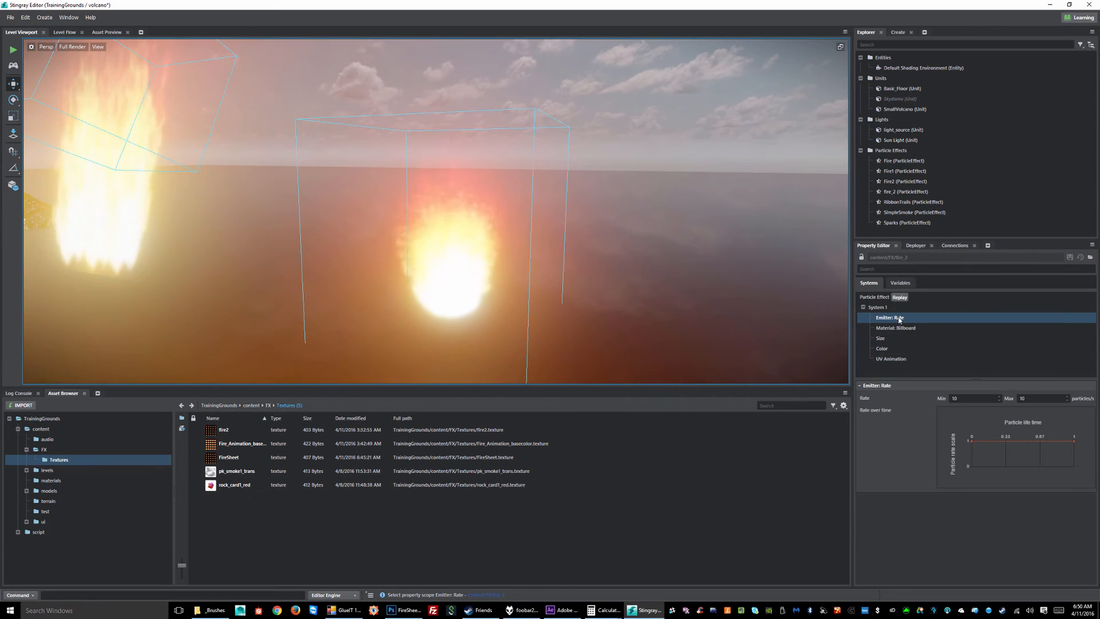
{"action": "left_click", "coordinate": [874, 310]}
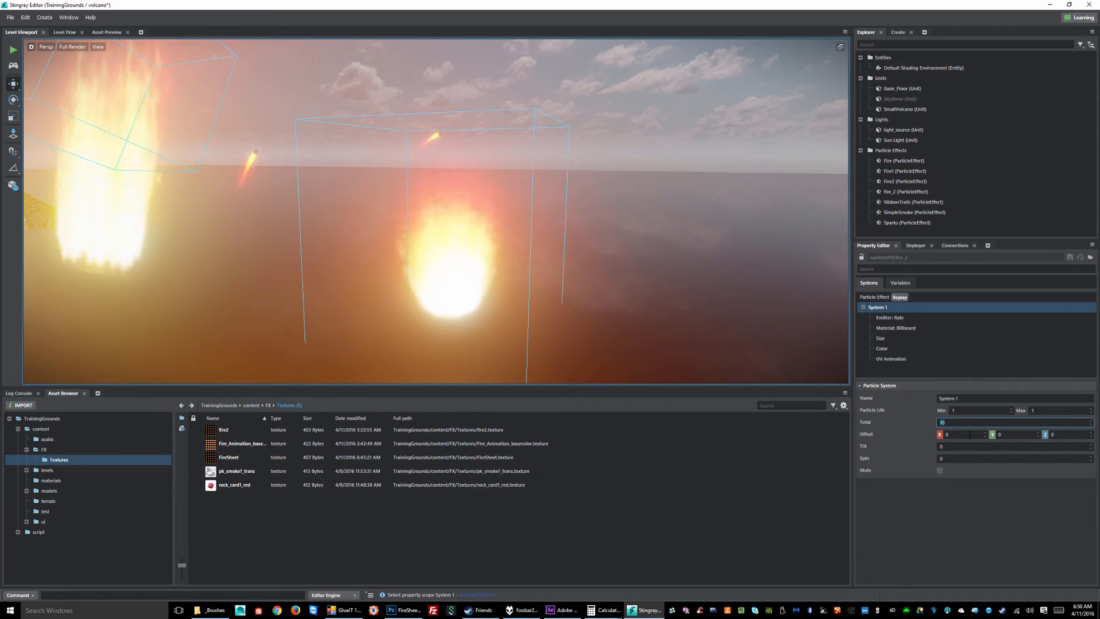
{"action": "type", "text": "1"}
{"action": "key", "text": "Tab"}
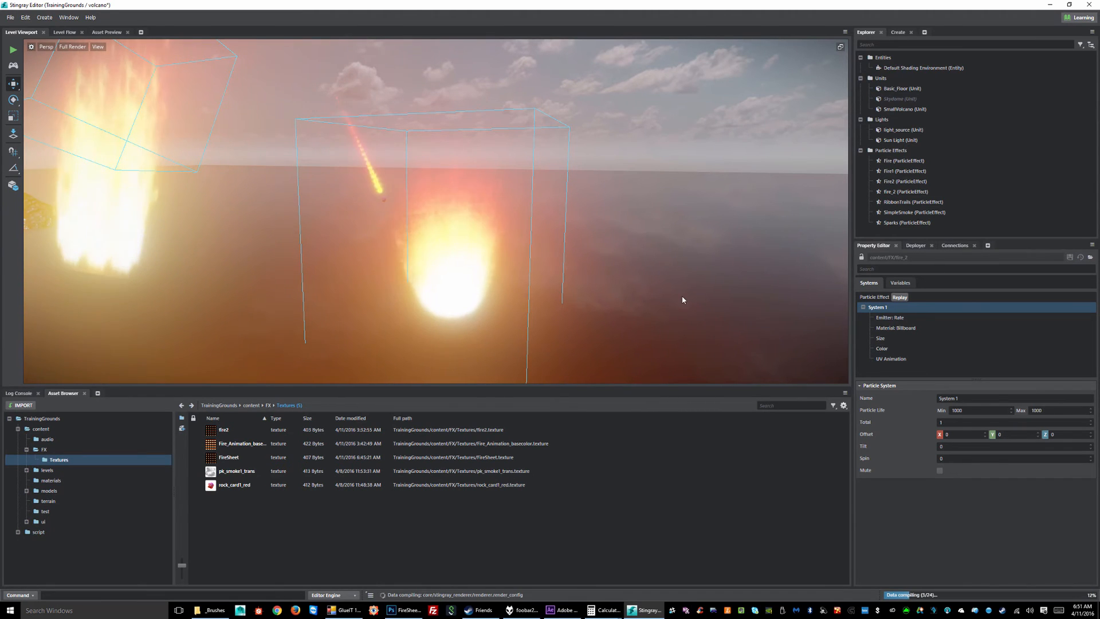
{"action": "left_click_drag", "start_coordinate": [476, 296], "coordinate": [470, 263], "text": "alt"}
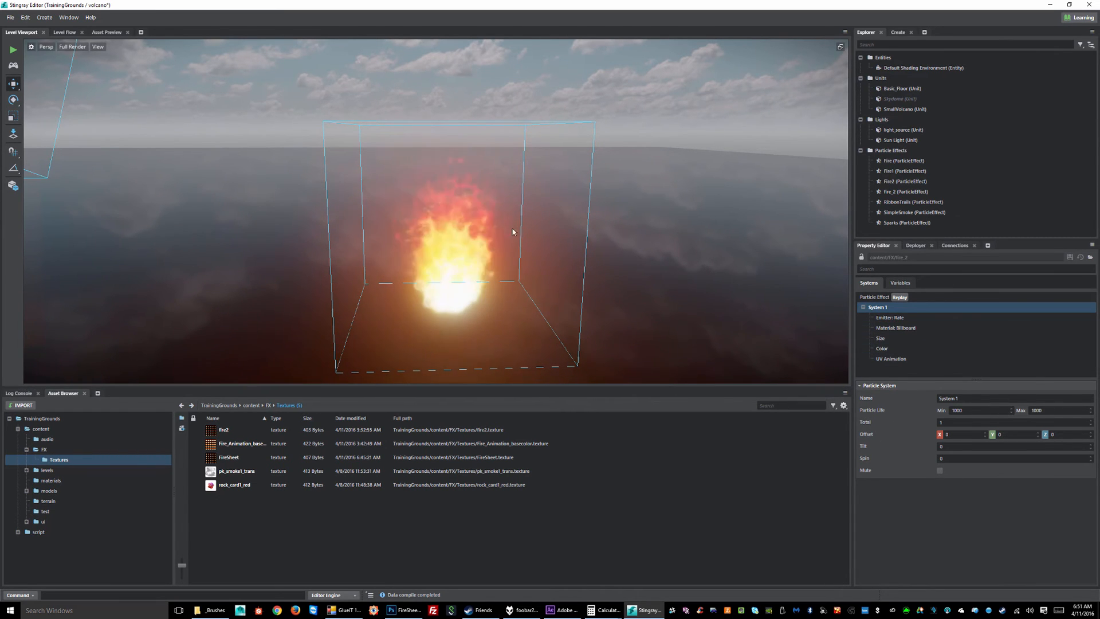
{"action": "left_click_drag", "start_coordinate": [460, 266], "coordinate": [447, 246], "text": "alt"}
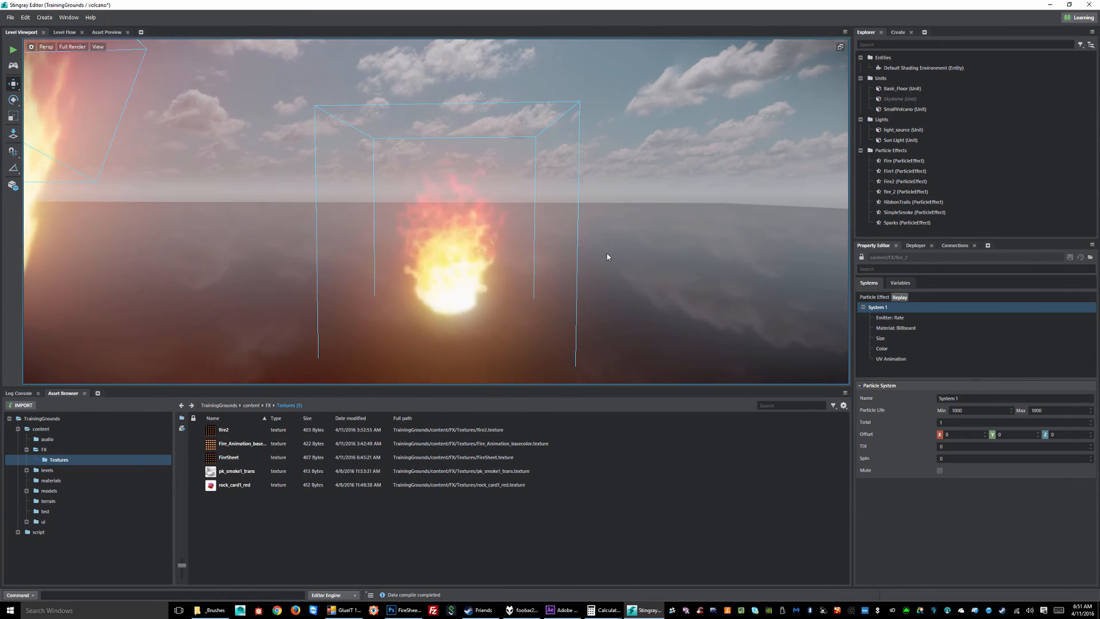
{"action": "mouse_move", "coordinate": [608, 253]}
{"action": "left_mouse_down", "text": "alt"}
{"action": "mouse_move", "coordinate": [375, 249]}
{"action": "mouse_move", "coordinate": [817, 243]}
{"action": "mouse_move", "coordinate": [436, 242]}
{"action": "mouse_move", "coordinate": [659, 236]}
{"action": "mouse_move", "coordinate": [546, 234]}
{"action": "mouse_move", "coordinate": [617, 238]}
{"action": "left_mouse_up", "text": "alt"}
{"action": "right_click_drag", "start_coordinate": [617, 238], "coordinate": [481, 239], "text": "alt"}
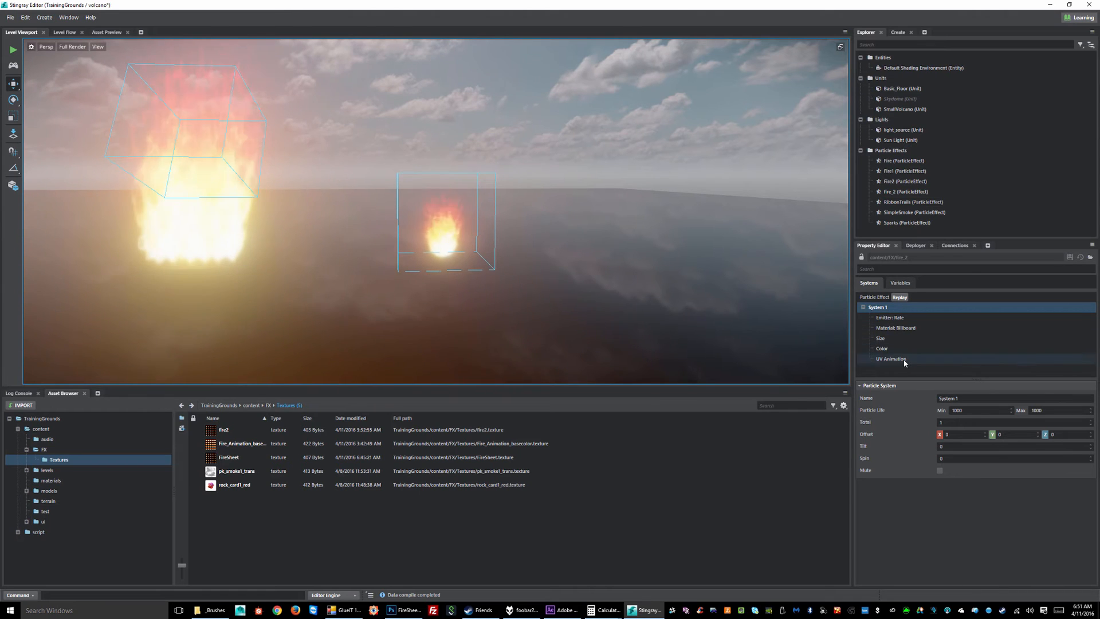
Set fire_2's initial particle size to 2 for both minimum and maximum, and save the effect
{"action": "left_click", "coordinate": [877, 359]}
{"action": "left_click", "coordinate": [883, 349]}
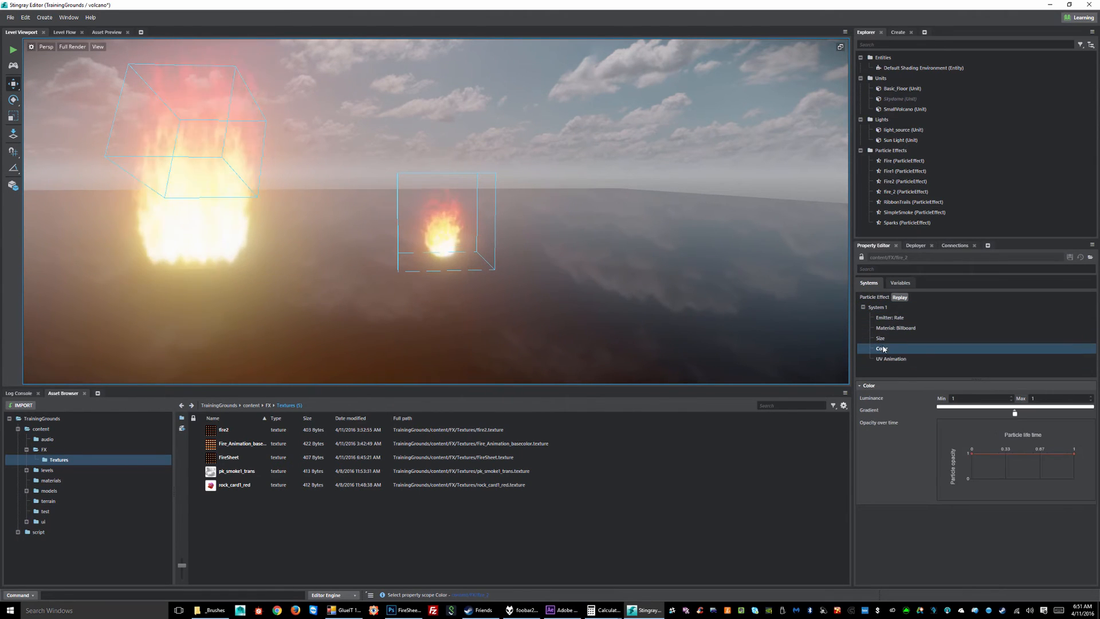
{"action": "left_click", "coordinate": [922, 338]}
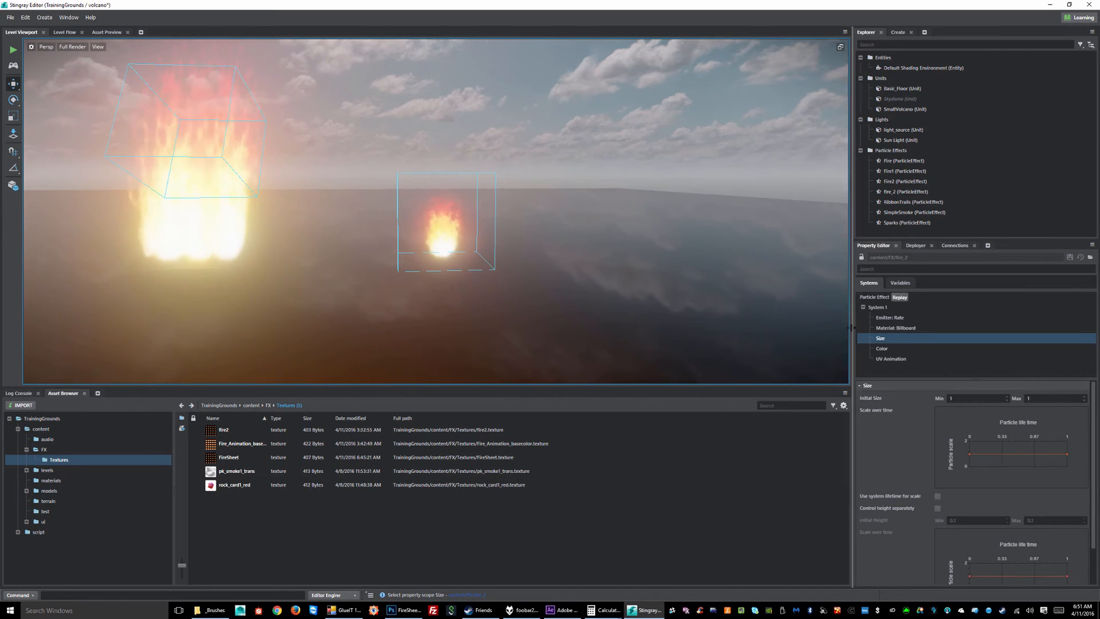
{"action": "type", "text": "2"}
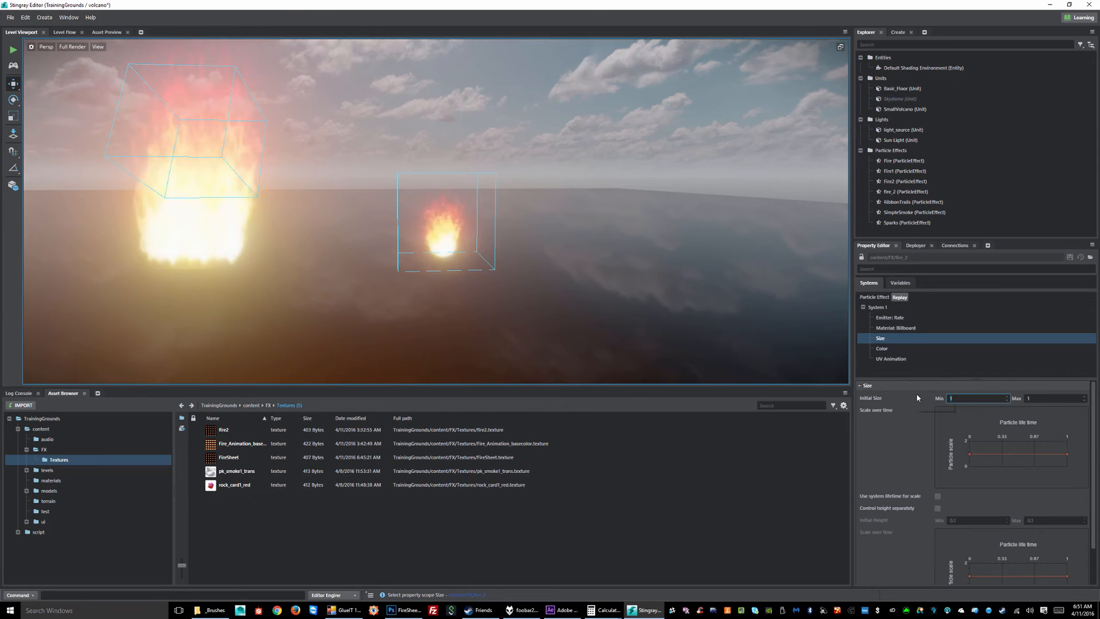
{"action": "key", "text": "Tab"}
{"action": "type", "text": "23"}
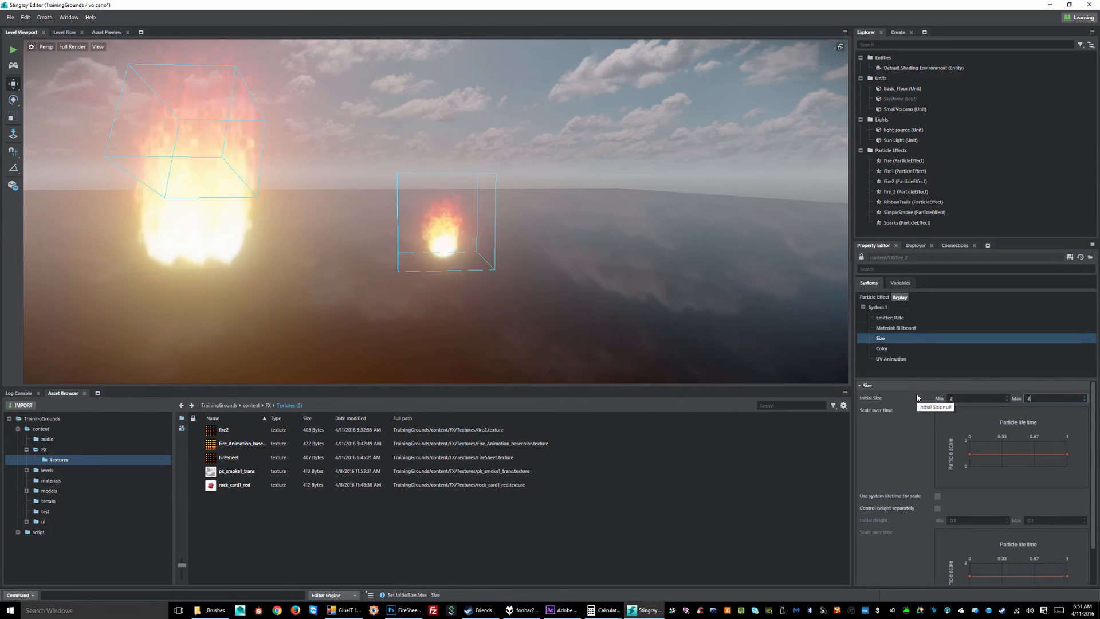
{"action": "left_click", "coordinate": [1068, 261]}
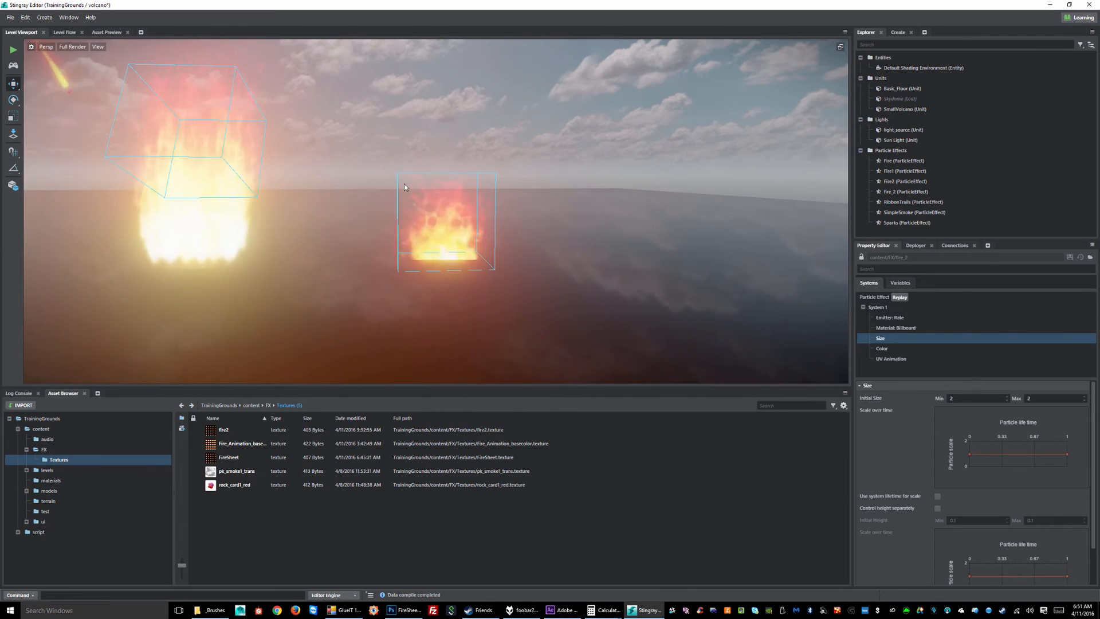
Raise fire_2 in the level to a Z position of about 0.95 and view it beside the other fire
{"action": "left_click", "coordinate": [480, 192]}
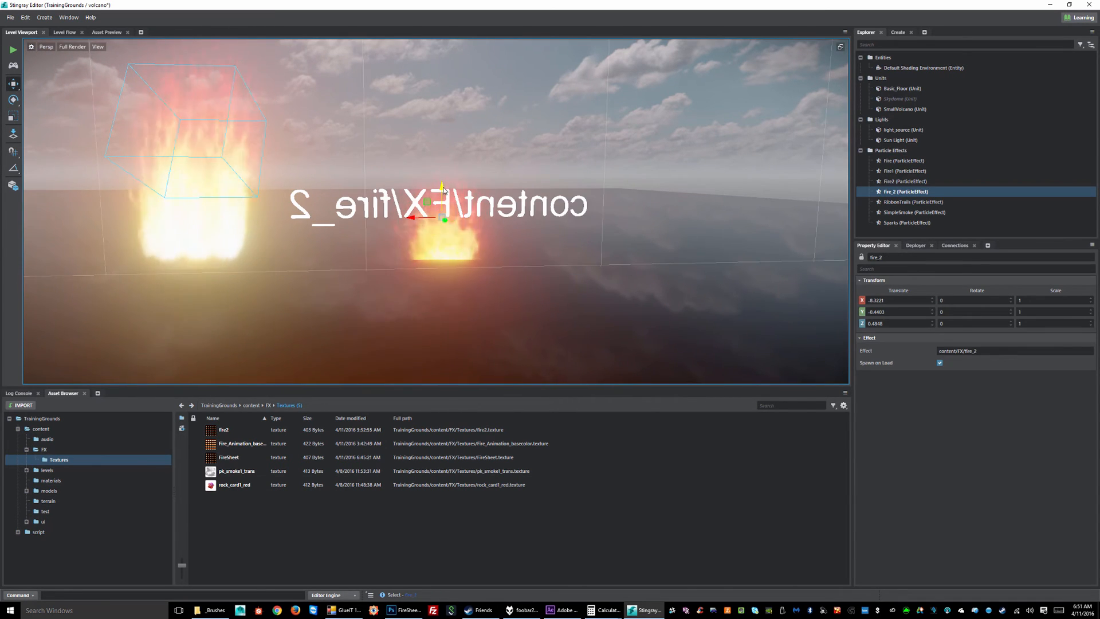
{"action": "left_click_drag", "start_coordinate": [444, 189], "coordinate": [452, 155]}
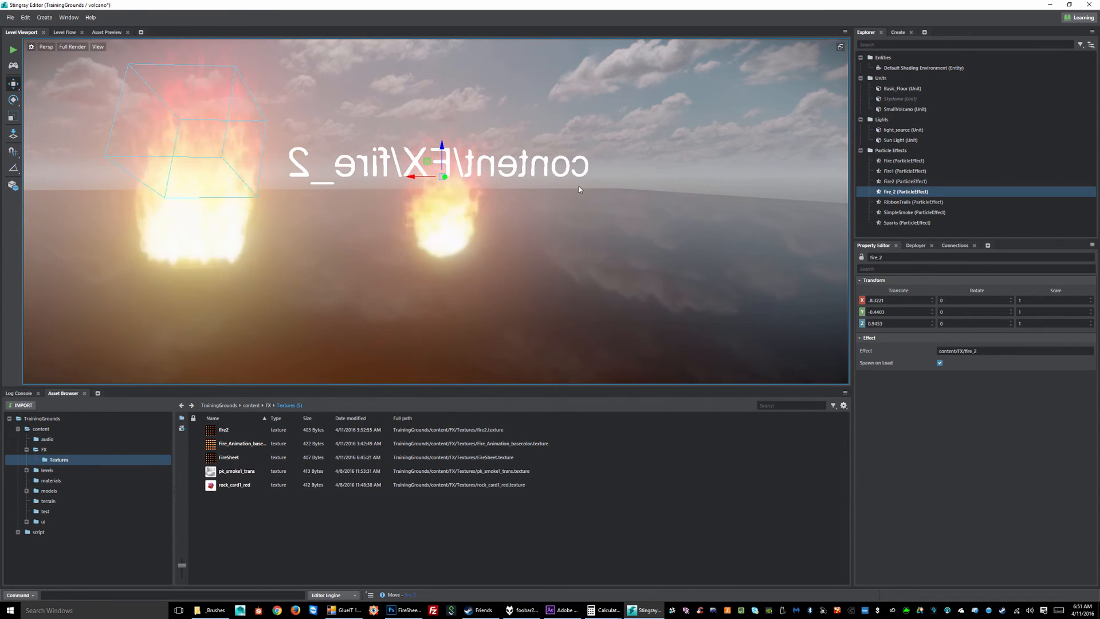
{"action": "left_click_drag", "start_coordinate": [579, 187], "coordinate": [555, 201], "text": "alt"}
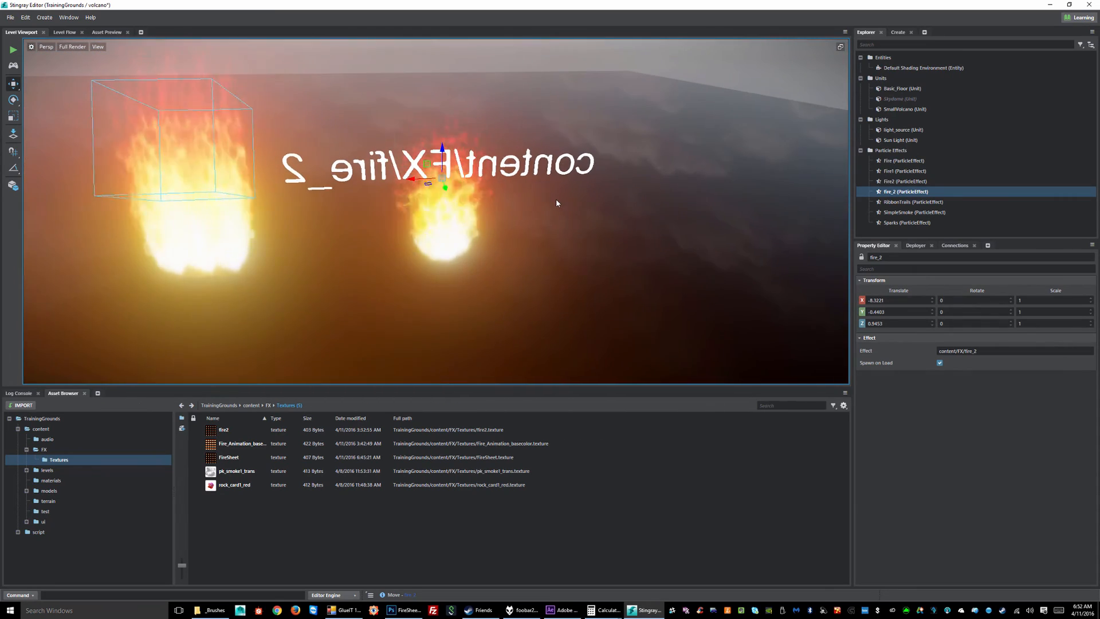
{"action": "mouse_move", "coordinate": [372, 216]}
{"action": "left_mouse_down", "text": "alt"}
{"action": "mouse_move", "coordinate": [423, 188]}
{"action": "mouse_move", "coordinate": [536, 192]}
{"action": "mouse_move", "coordinate": [305, 203]}
{"action": "mouse_move", "coordinate": [365, 206]}
{"action": "left_mouse_up", "text": "alt"}
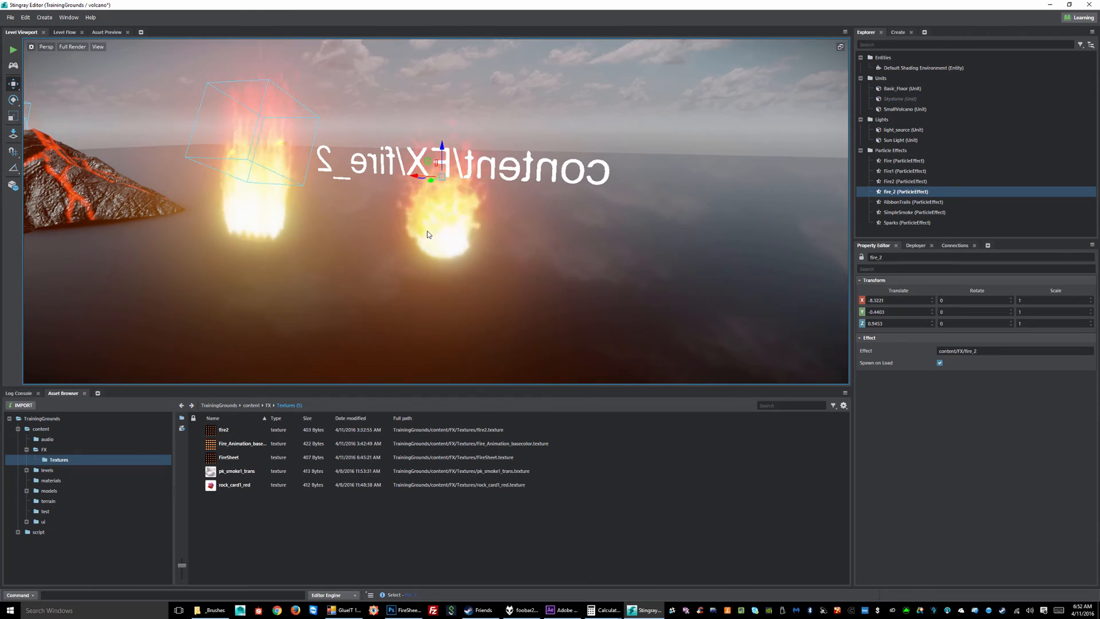
{"action": "left_click_drag", "start_coordinate": [449, 240], "coordinate": [451, 214], "text": "alt"}
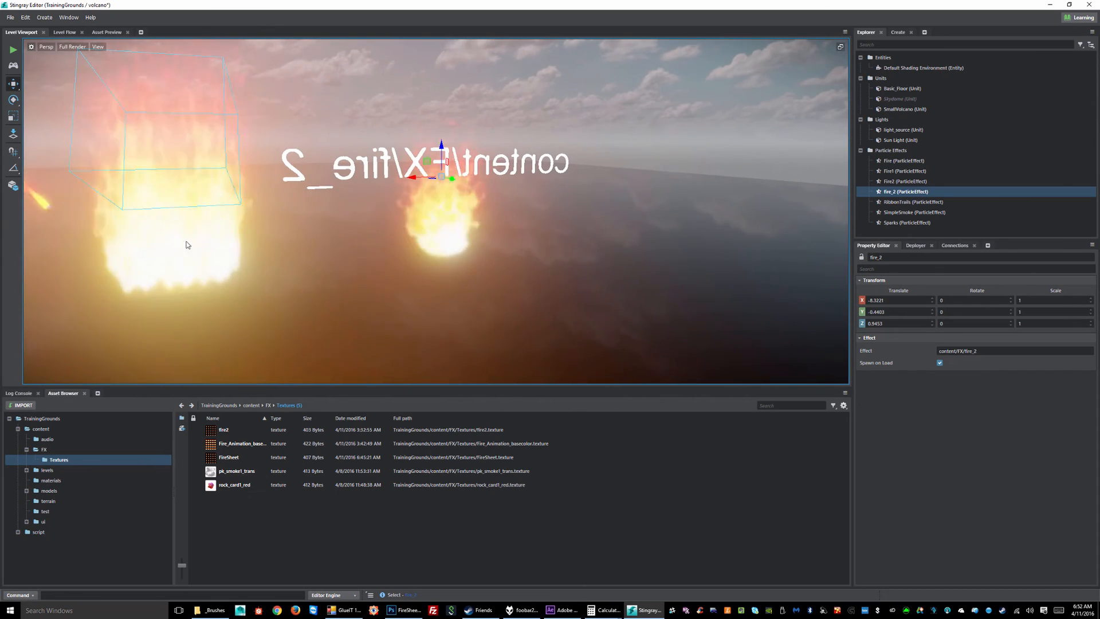
{"action": "left_click_drag", "start_coordinate": [187, 244], "coordinate": [490, 118], "text": "alt"}
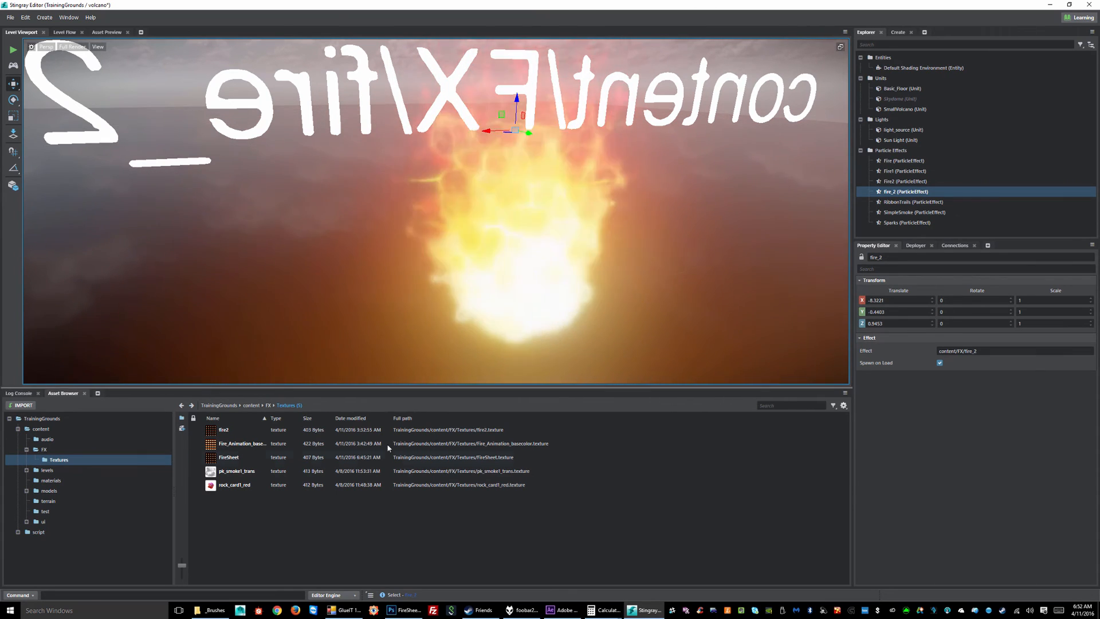
Open the fire_2 particle effect from the FX folder and add a Facing Direction Box rotation component to System 1
{"action": "left_click", "coordinate": [269, 405]}
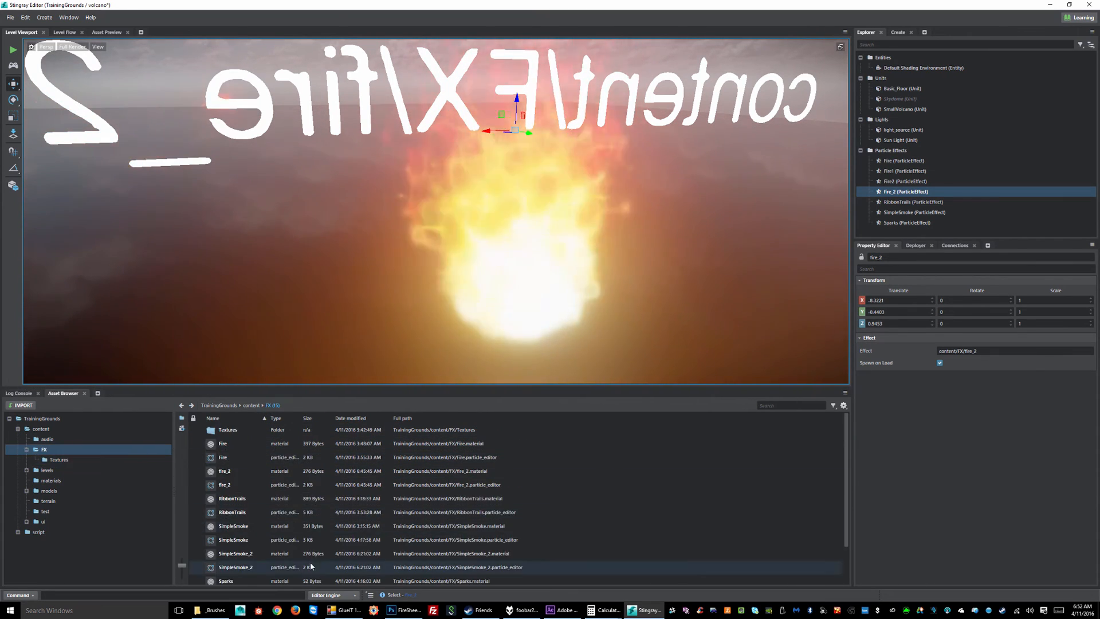
{"action": "left_click", "coordinate": [516, 485]}
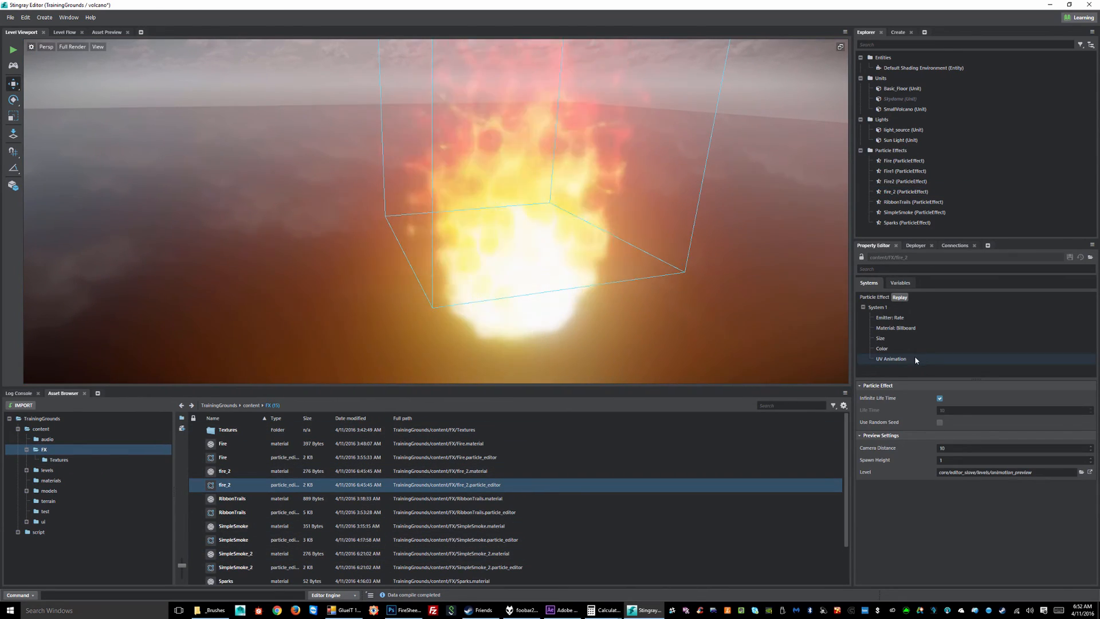
{"action": "left_click", "coordinate": [900, 359]}
{"action": "left_click", "coordinate": [885, 308]}
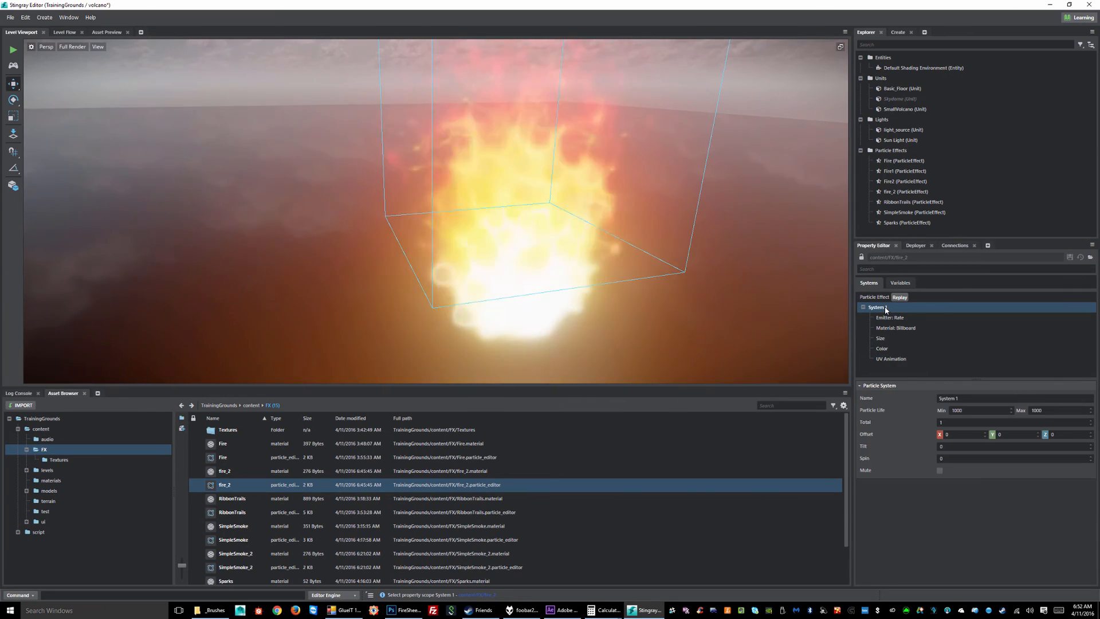
{"action": "right_click", "coordinate": [885, 308]}
{"action": "mouse_move", "coordinate": [926, 418]}
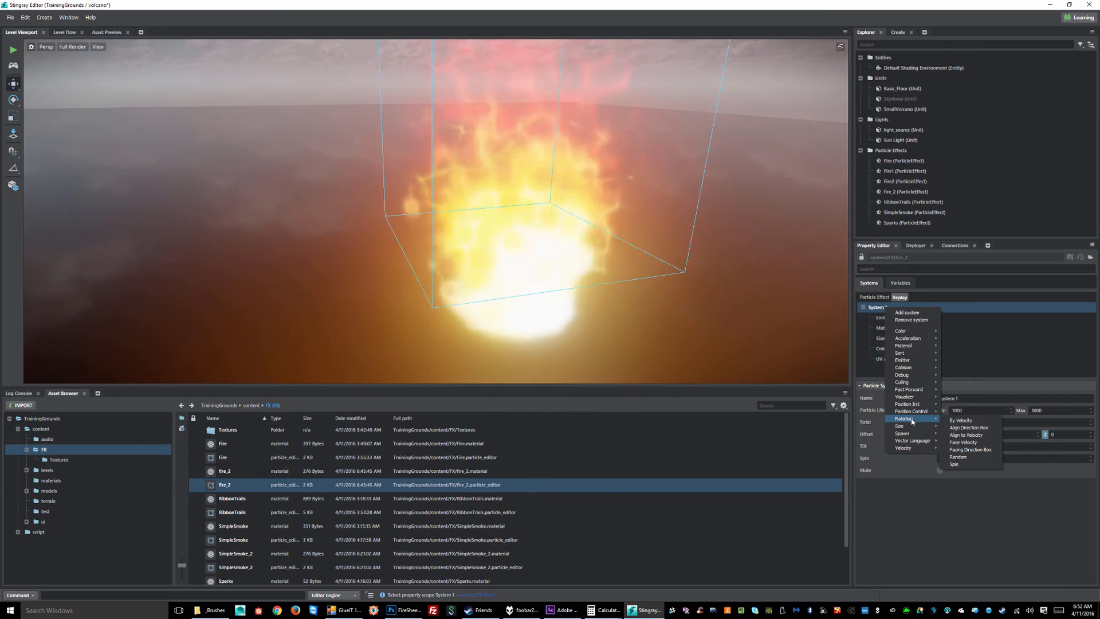
{"action": "left_click", "coordinate": [974, 450]}
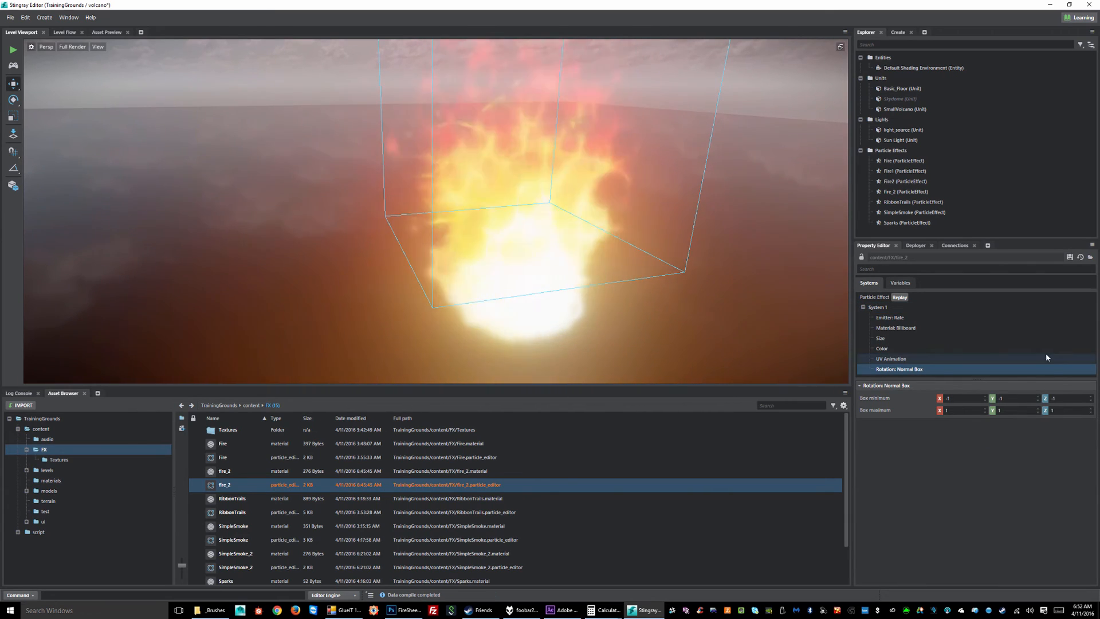
Save the fire_2 particle effect with System 1's added Normal Box rotation component
{"action": "mouse_move", "coordinate": [656, 221]}
{"action": "right_mouse_down", "text": "alt"}
{"action": "mouse_move", "coordinate": [616, 224]}
{"action": "mouse_move", "coordinate": [644, 229]}
{"action": "right_mouse_up", "text": "alt"}
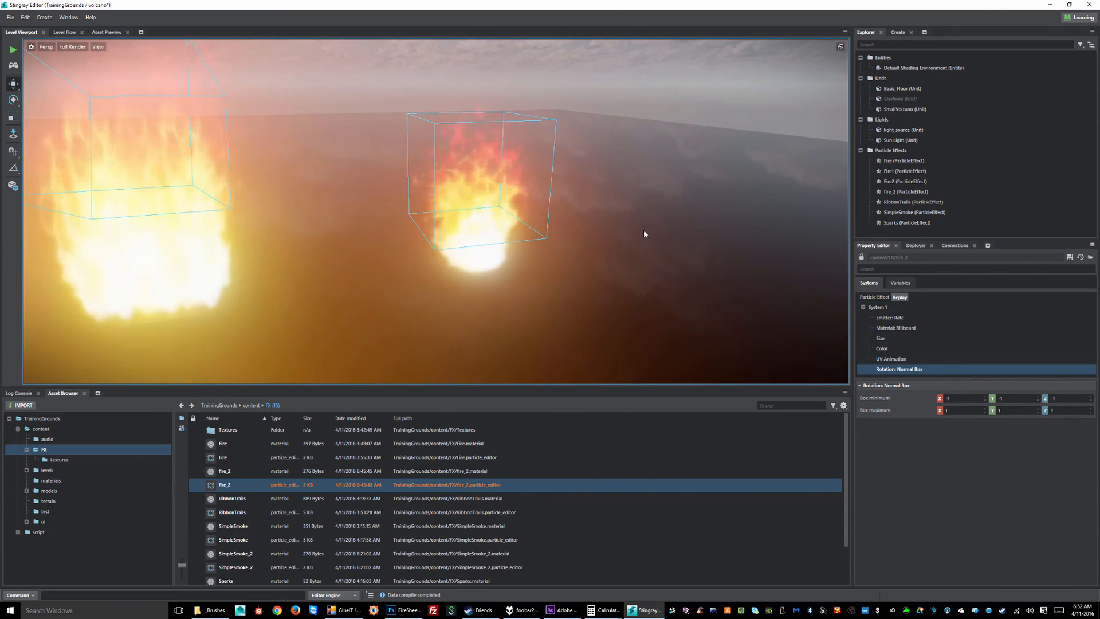
{"action": "left_click", "coordinate": [1070, 258]}
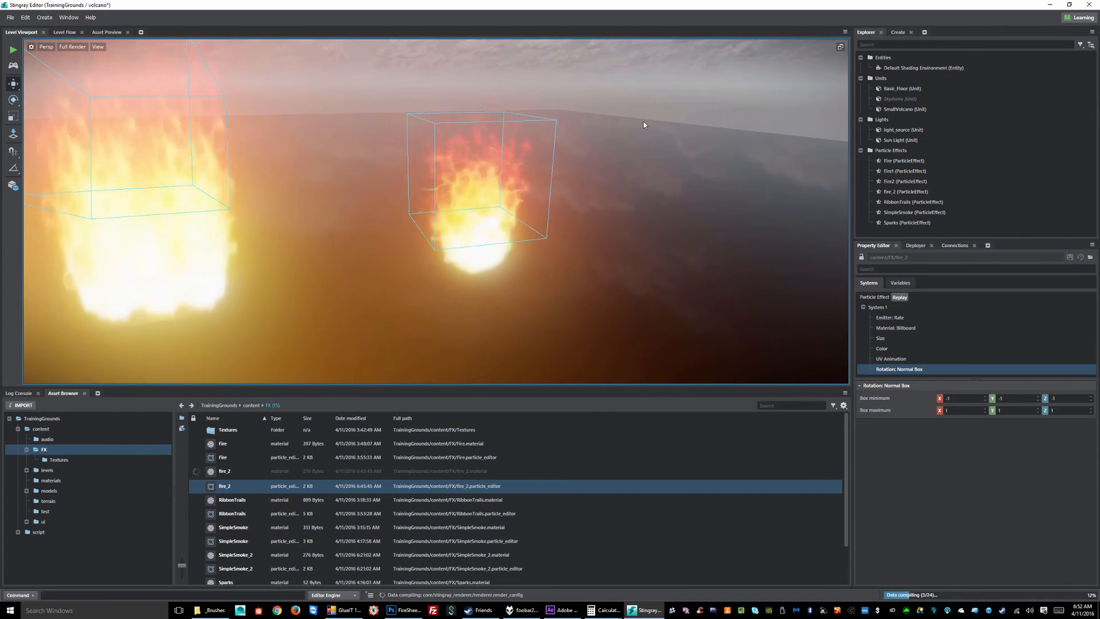
Rotate the fire_2 effect in the level to about X 103, Y -53 and Z 11 degrees, and view its flame from another angle
{"action": "left_click", "coordinate": [518, 208]}
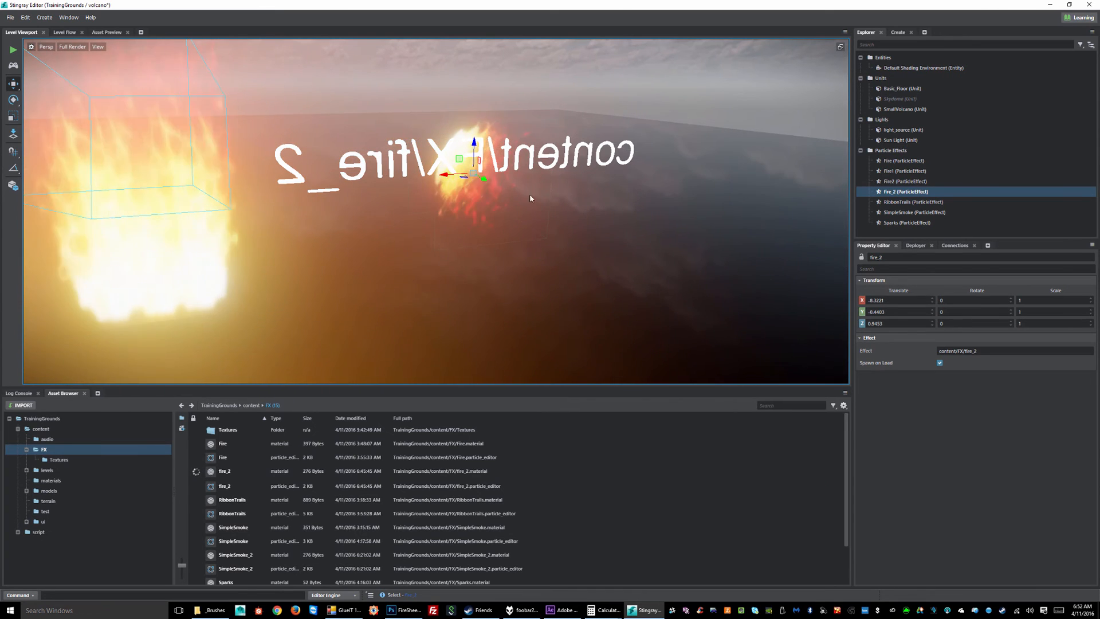
{"action": "left_click_drag", "start_coordinate": [530, 199], "coordinate": [425, 188], "text": "alt"}
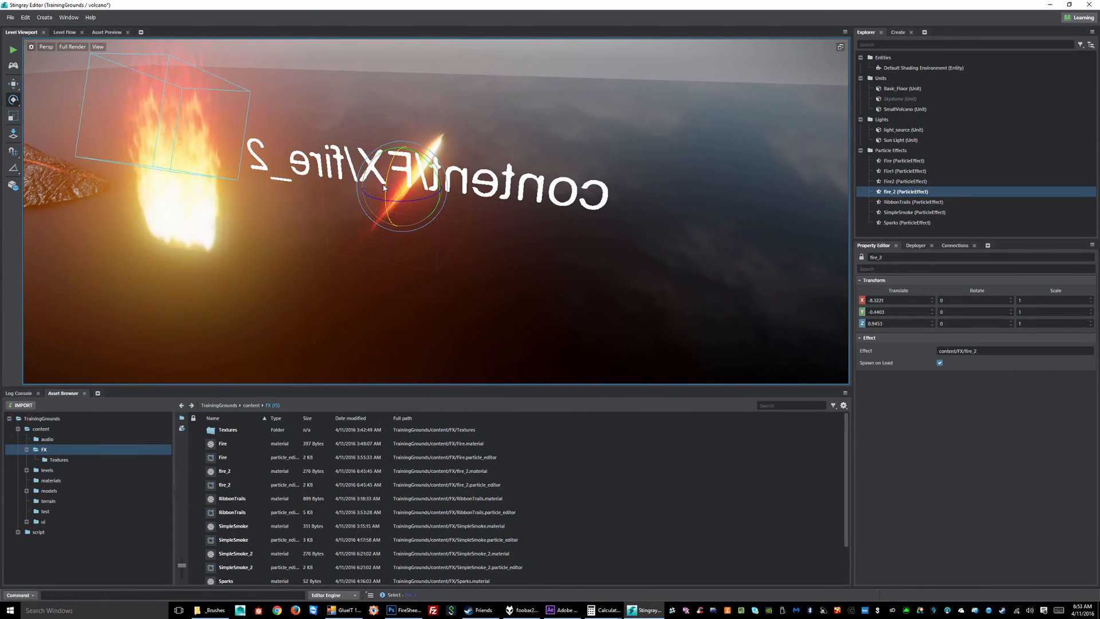
{"action": "left_click_drag", "start_coordinate": [388, 181], "coordinate": [431, 263]}
{"action": "left_click_drag", "start_coordinate": [404, 226], "coordinate": [372, 203]}
{"action": "left_click_drag", "start_coordinate": [408, 246], "coordinate": [448, 247], "text": "alt"}
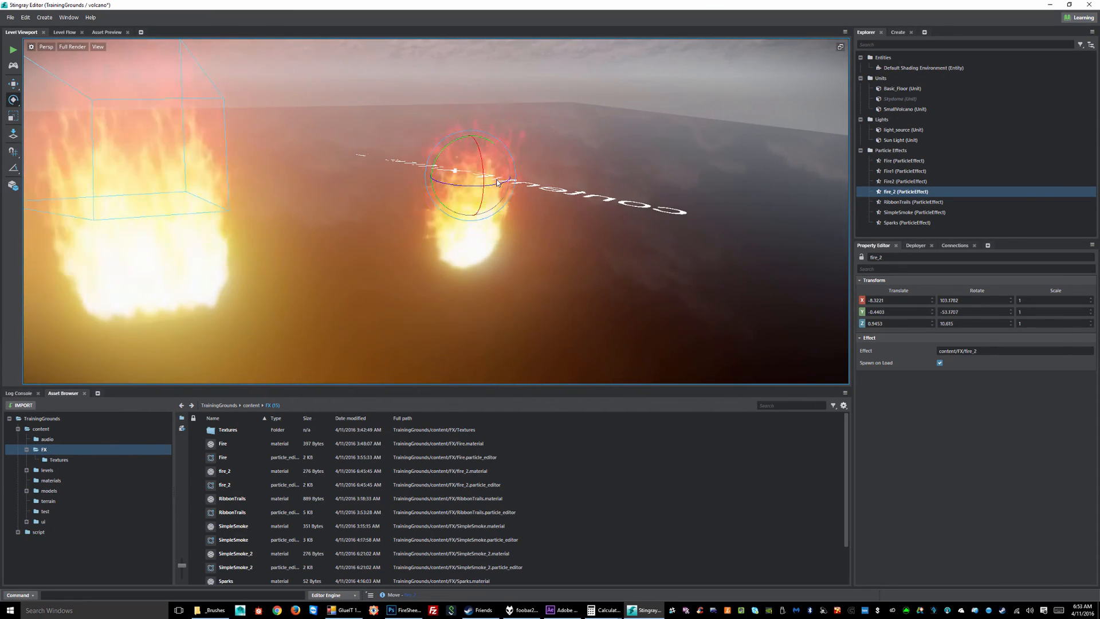
{"action": "key", "text": "w"}
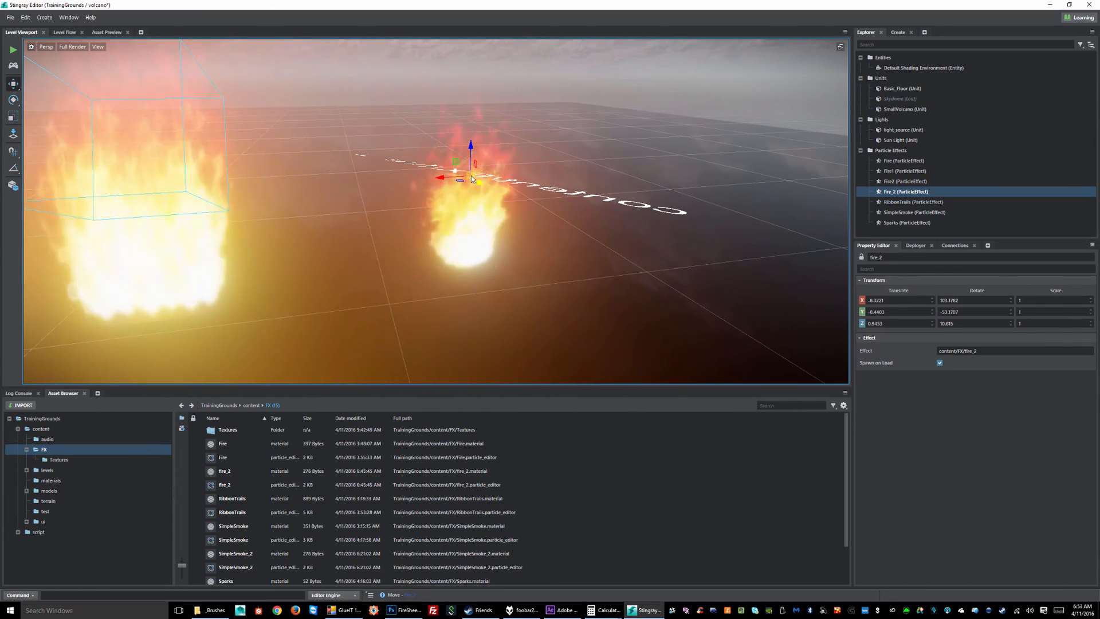
{"action": "left_click_drag", "start_coordinate": [577, 216], "coordinate": [556, 234], "text": "alt"}
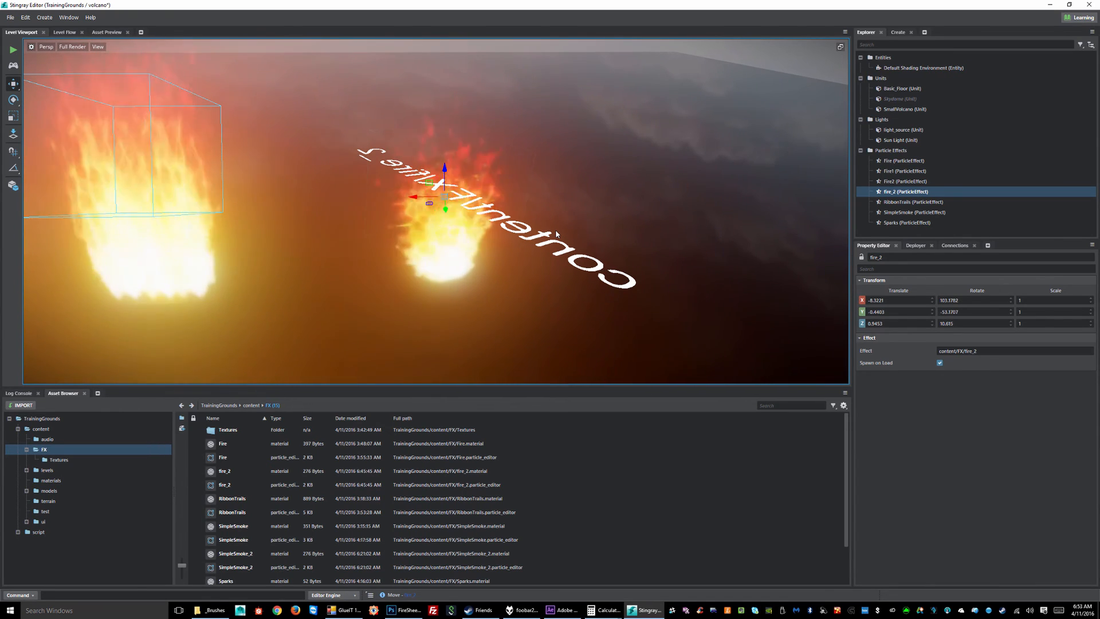
Delete the two standalone fire effects, Fire2 and fire_2, standing beside the volcano
{"action": "scroll", "coordinate": [480, 195], "scroll_direction": "down", "scroll_amount": 4}
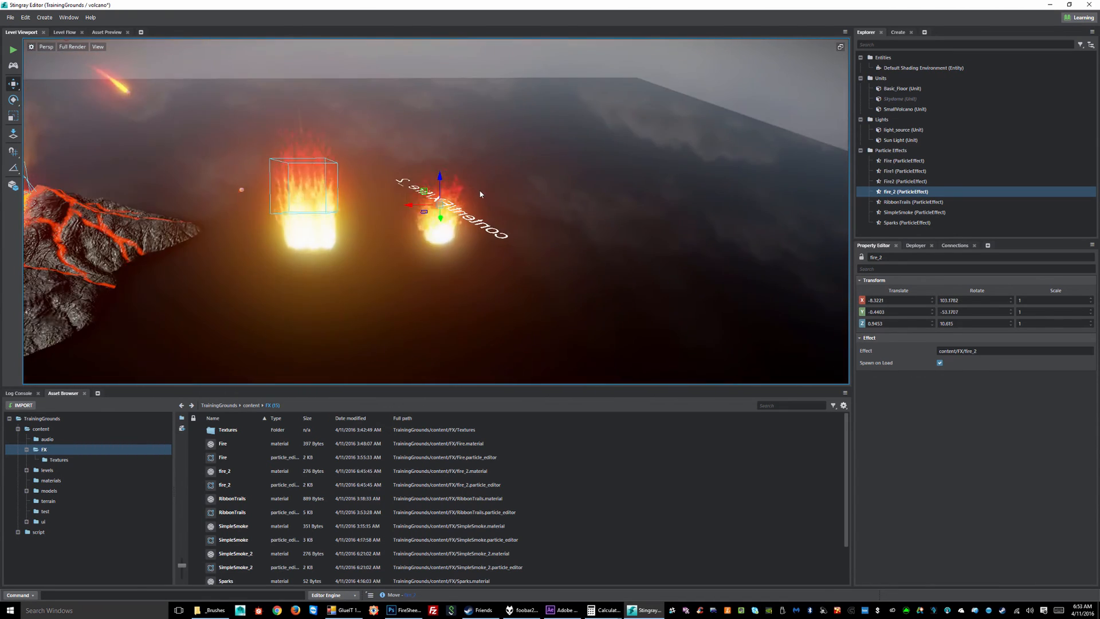
{"action": "left_click_drag", "start_coordinate": [360, 199], "coordinate": [340, 178], "text": "alt"}
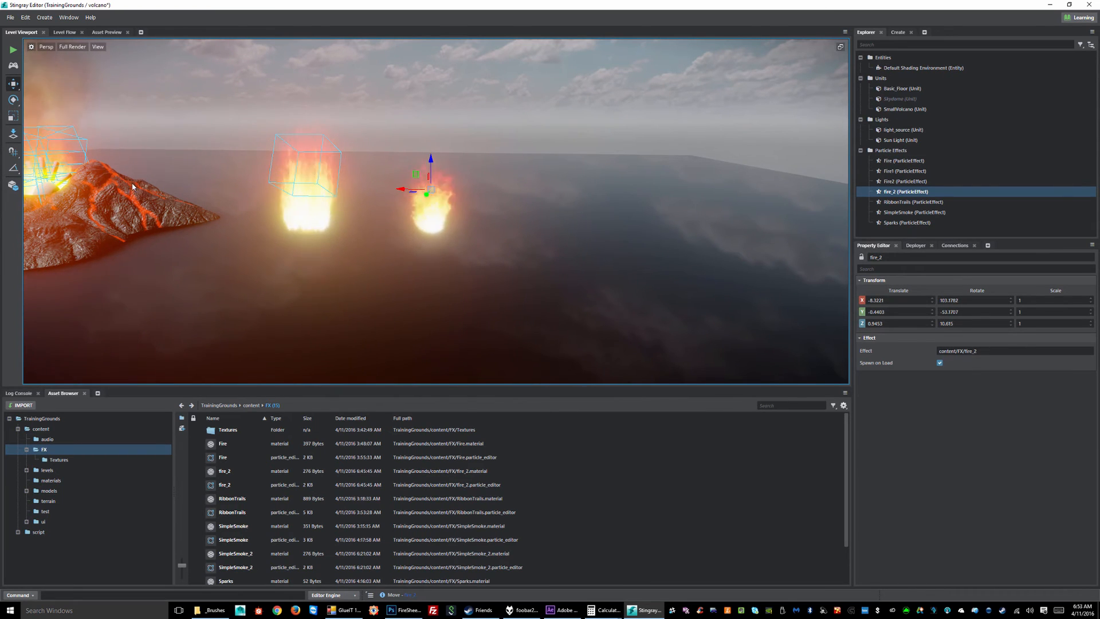
{"action": "left_click_drag", "start_coordinate": [132, 186], "coordinate": [336, 199], "text": "alt"}
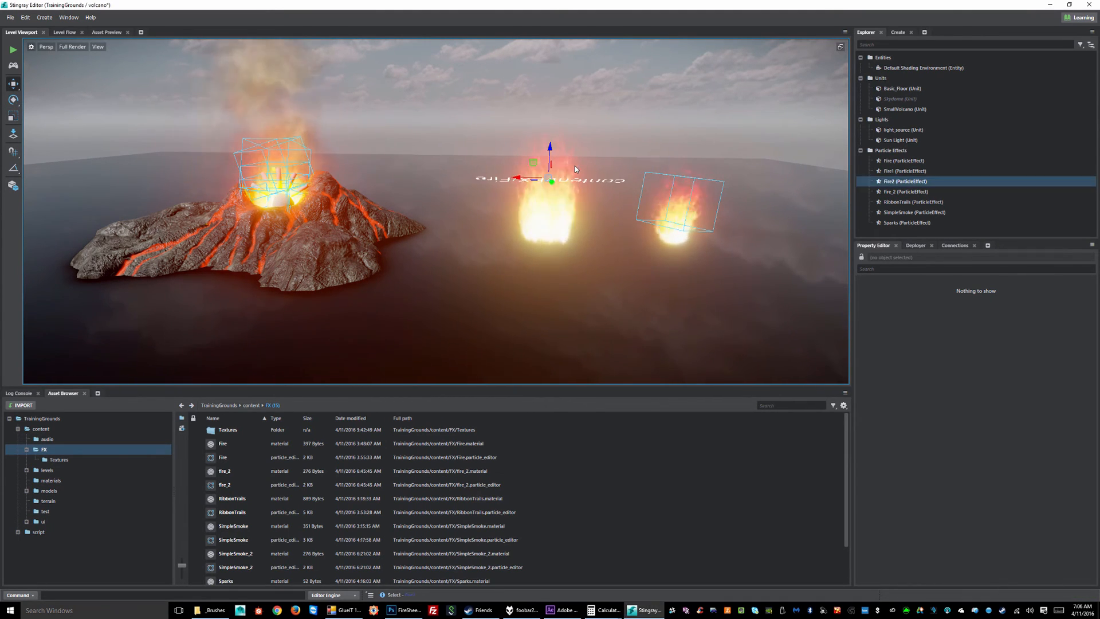
{"action": "key", "text": "Delete"}
{"action": "left_click", "coordinate": [689, 220]}
{"action": "key", "text": "Delete"}
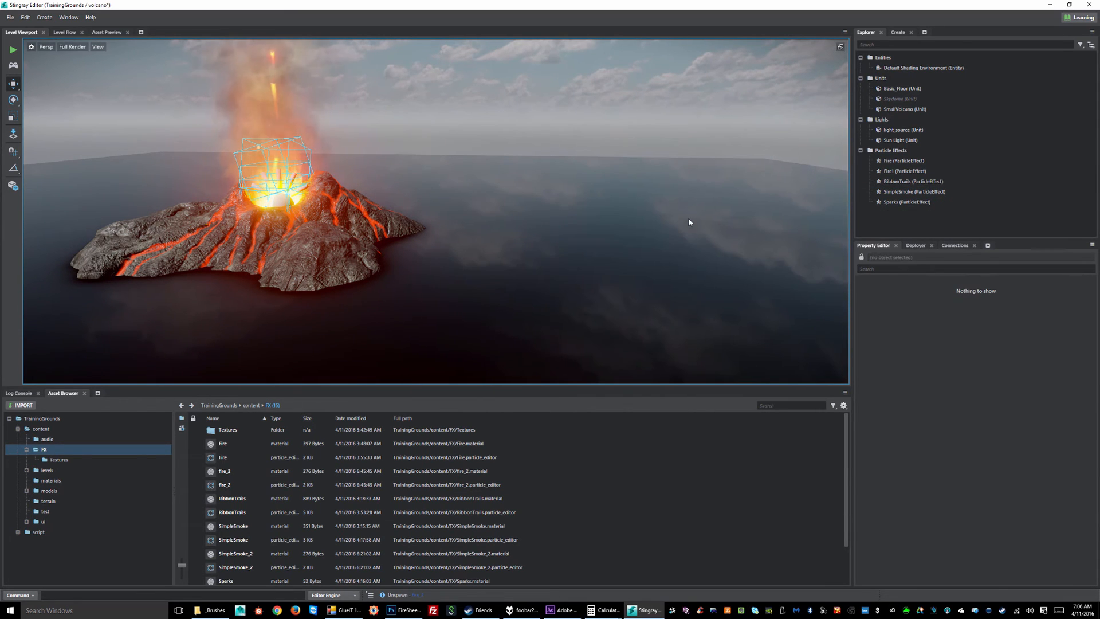
Place the RibbonTrails particle effect on the floor beside the volcano and raise it to a Z height of about 0.67
{"action": "middle_click_drag", "start_coordinate": [290, 188], "coordinate": [573, 194], "text": "alt"}
{"action": "left_click_drag", "start_coordinate": [572, 194], "coordinate": [349, 302], "text": "alt"}
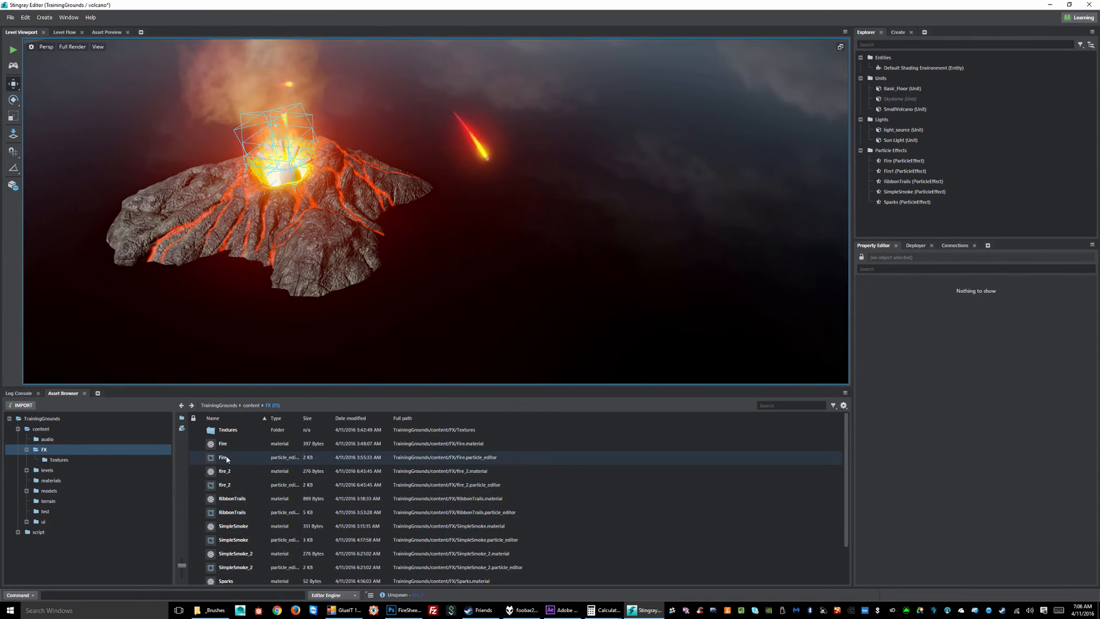
{"action": "scroll", "coordinate": [228, 515], "scroll_direction": "down", "scroll_amount": 2}
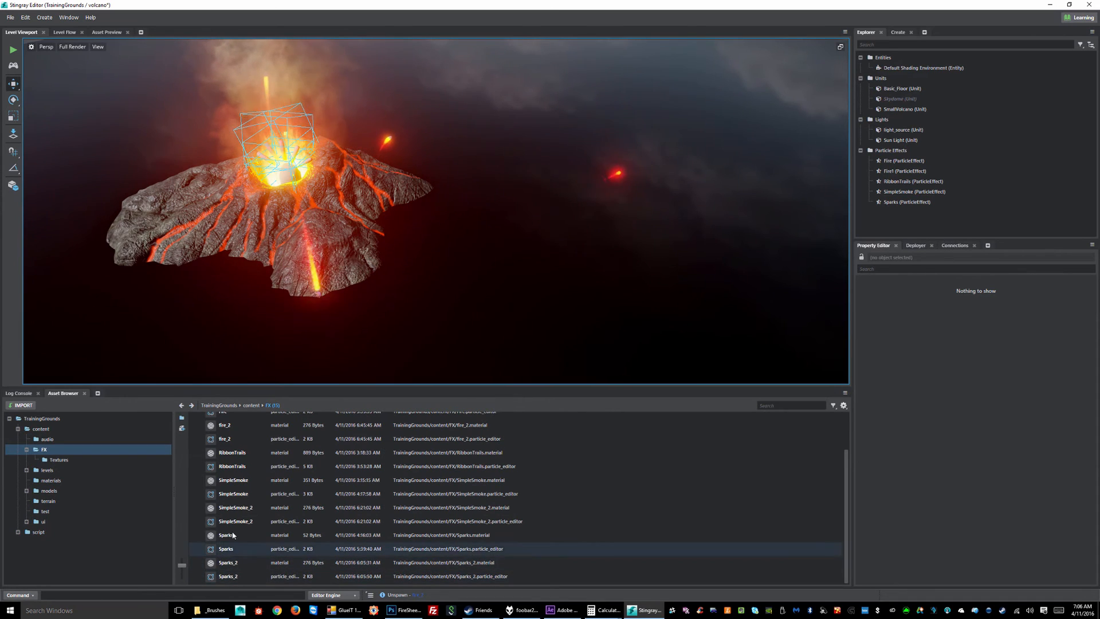
{"action": "left_click", "coordinate": [223, 469]}
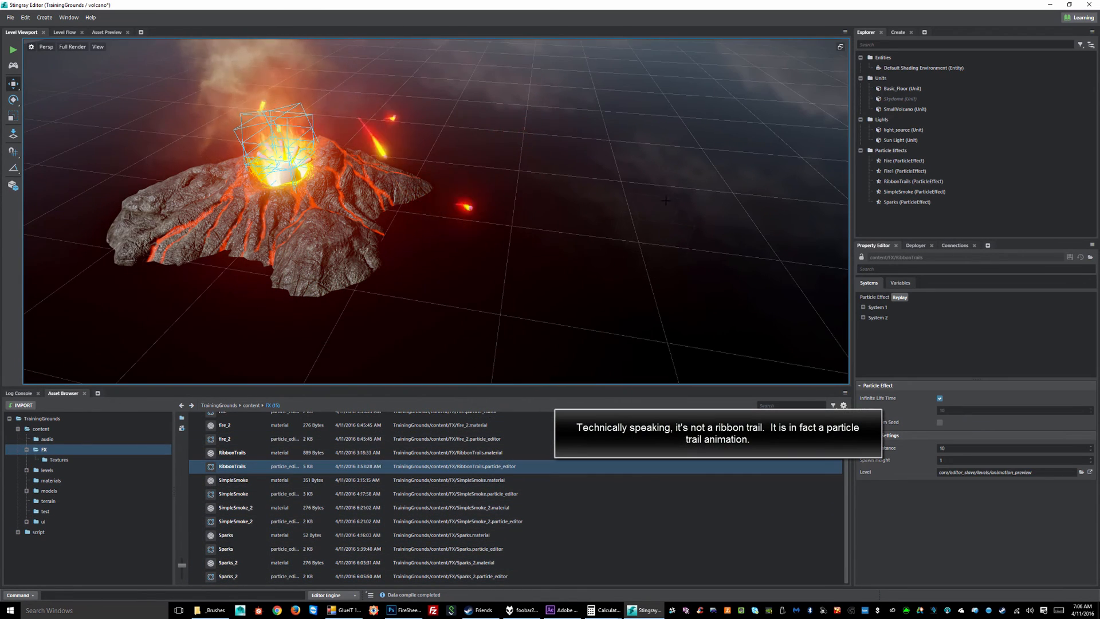
{"action": "left_click_drag", "start_coordinate": [223, 465], "coordinate": [738, 278]}
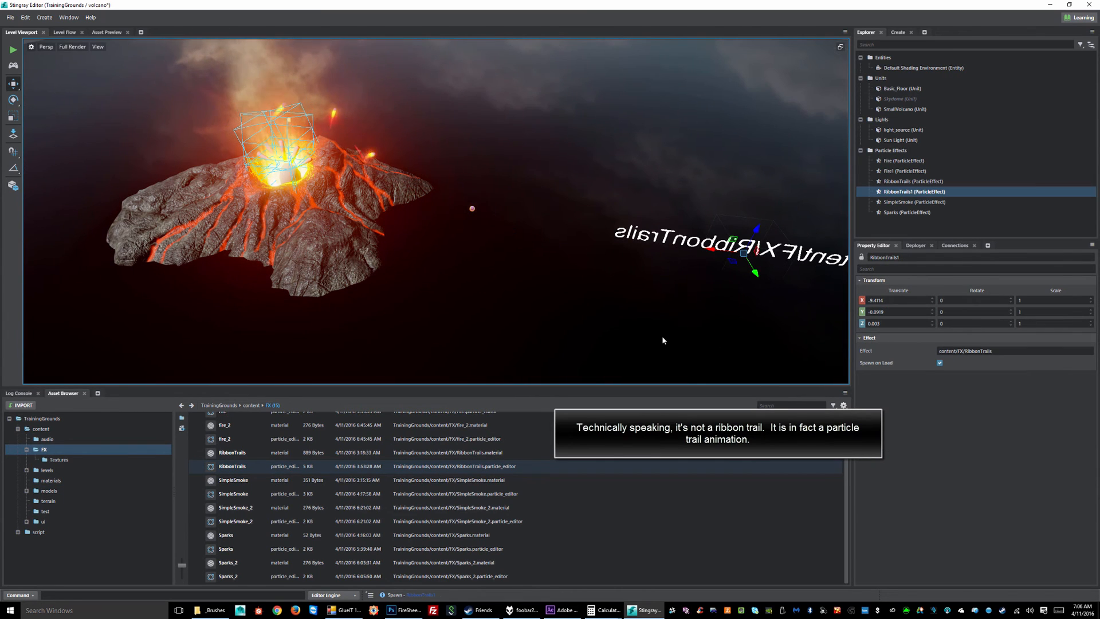
{"action": "key", "text": "f"}
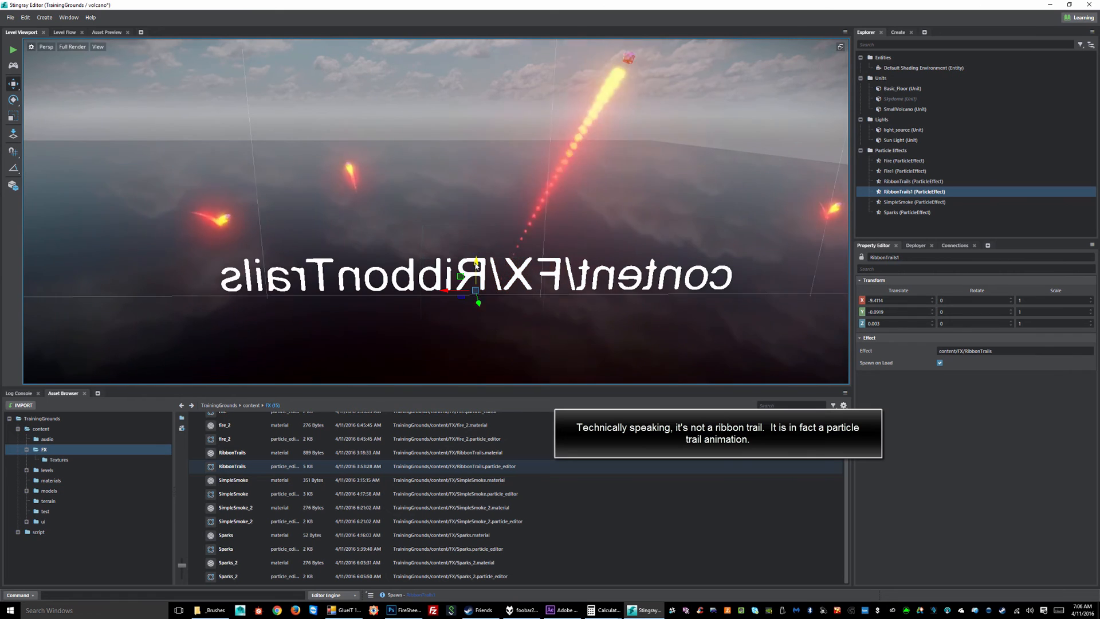
{"action": "left_click_drag", "start_coordinate": [477, 252], "coordinate": [488, 197]}
Examine the flying rocks and trails of the placed RibbonTrails effect from several angles and distances, with and without its selection label
{"action": "right_click_drag", "start_coordinate": [600, 253], "coordinate": [317, 263], "text": "alt"}
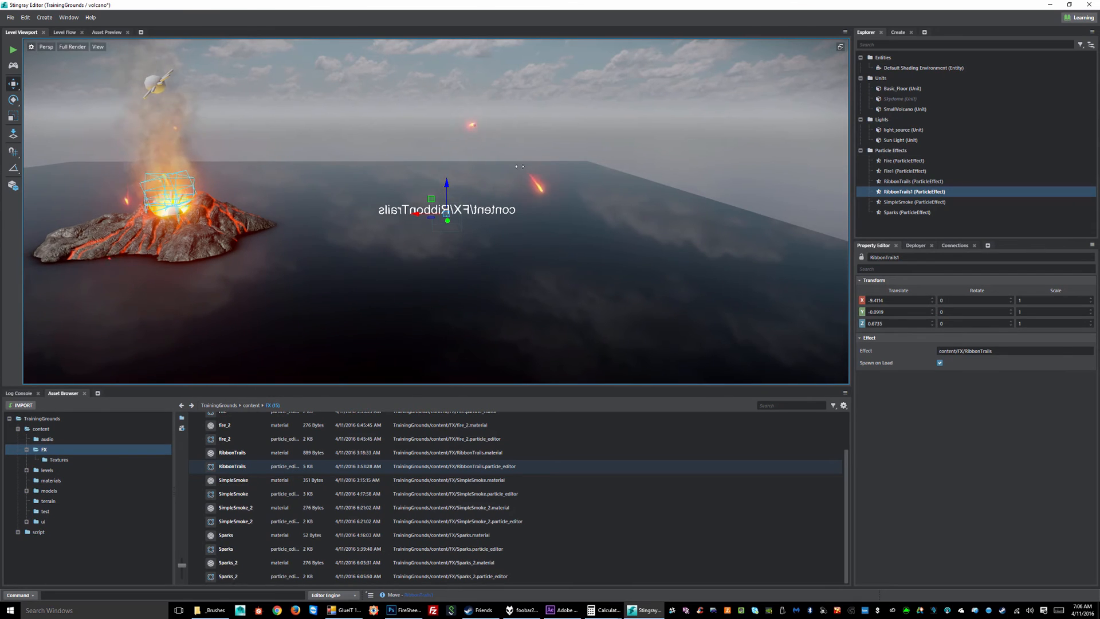
{"action": "left_click_drag", "start_coordinate": [519, 166], "coordinate": [472, 187], "text": "alt"}
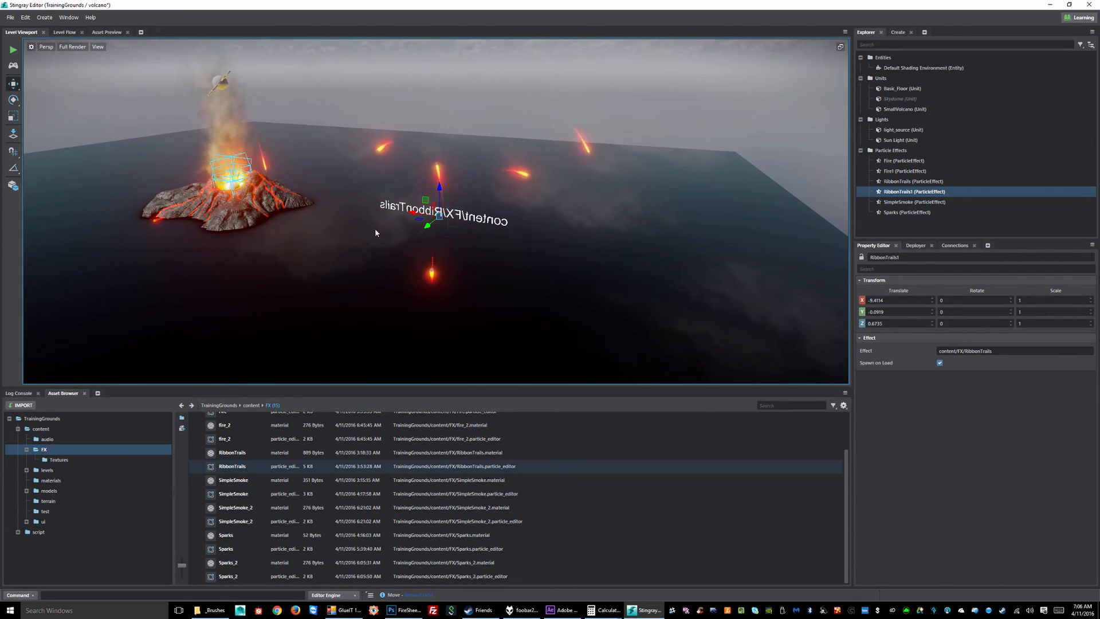
{"action": "left_click_drag", "start_coordinate": [375, 228], "coordinate": [510, 250], "text": "alt"}
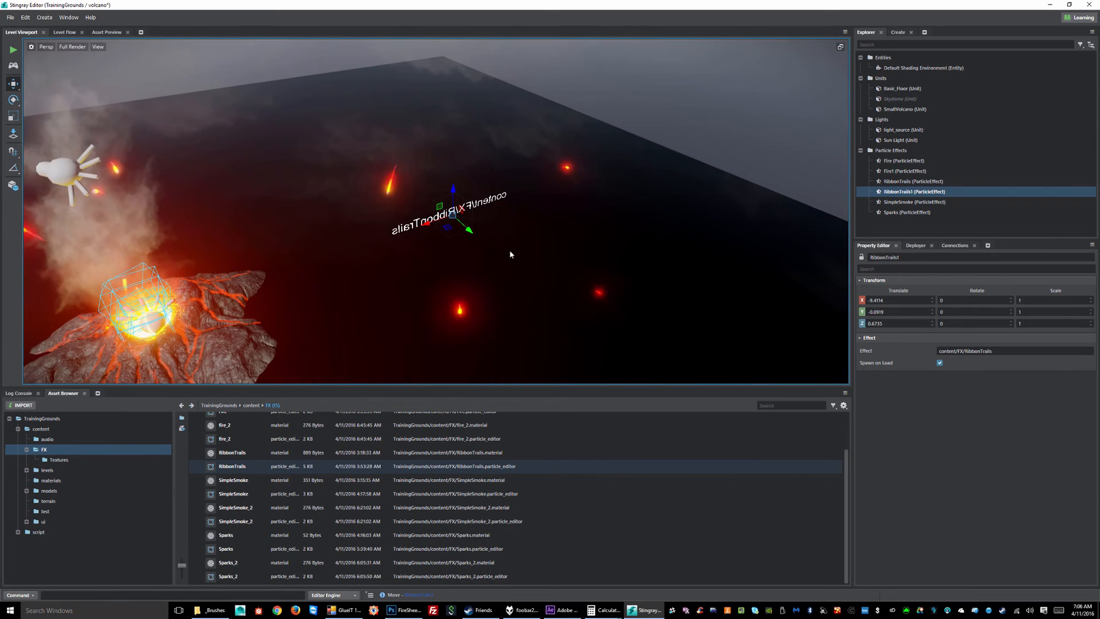
{"action": "right_click_drag", "start_coordinate": [510, 250], "coordinate": [659, 226], "text": "alt"}
{"action": "left_click_drag", "start_coordinate": [627, 253], "coordinate": [631, 209], "text": "alt"}
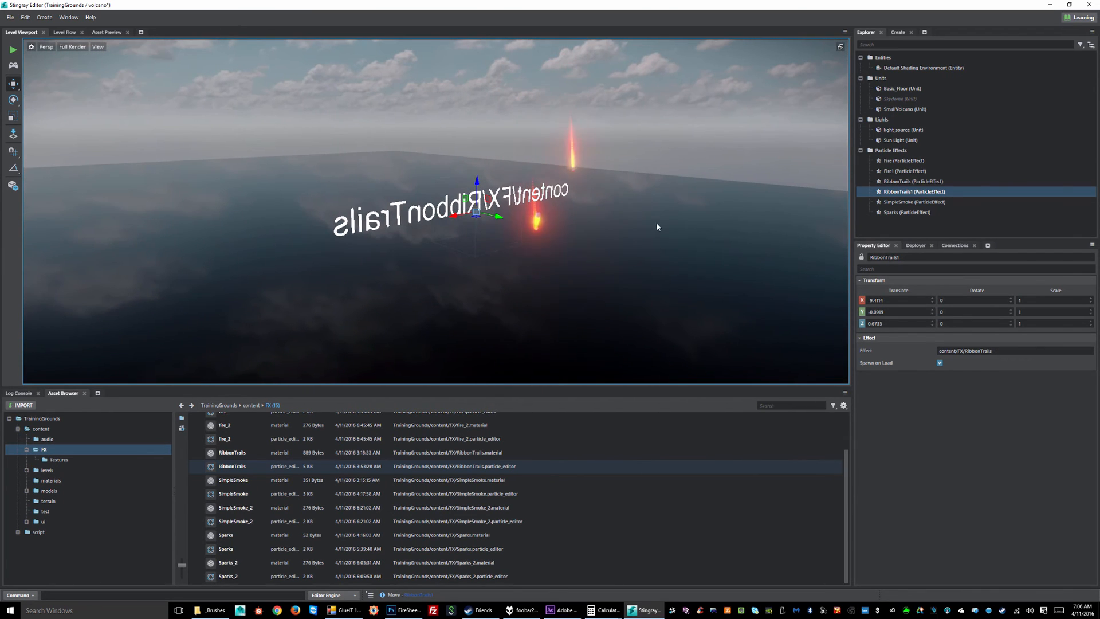
{"action": "right_click_drag", "start_coordinate": [657, 227], "coordinate": [683, 244], "text": "alt"}
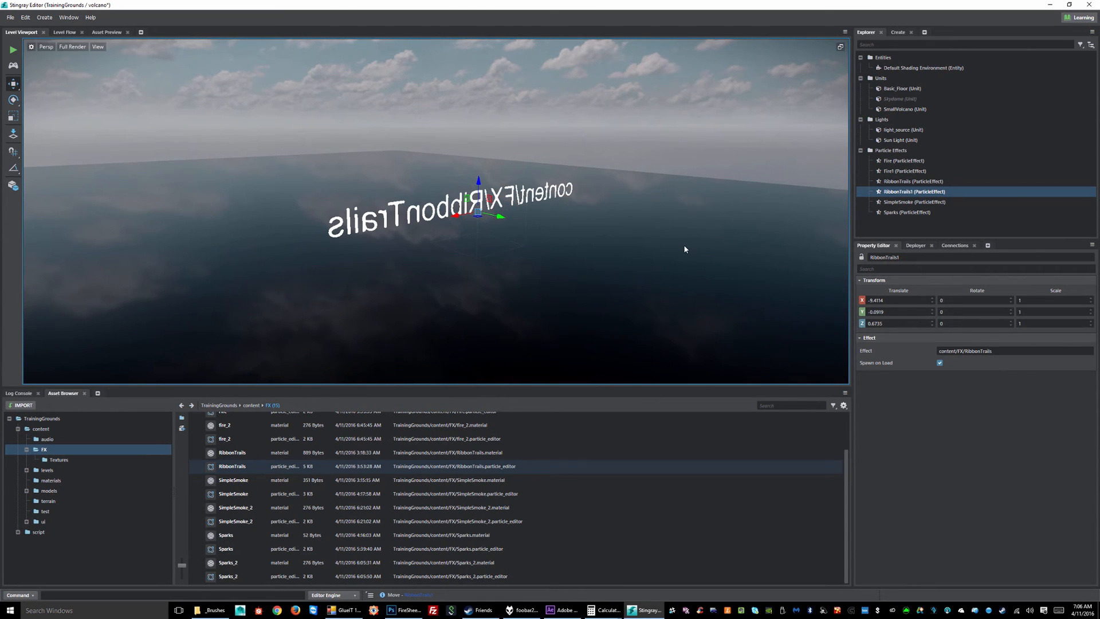
{"action": "left_click", "coordinate": [573, 137]}
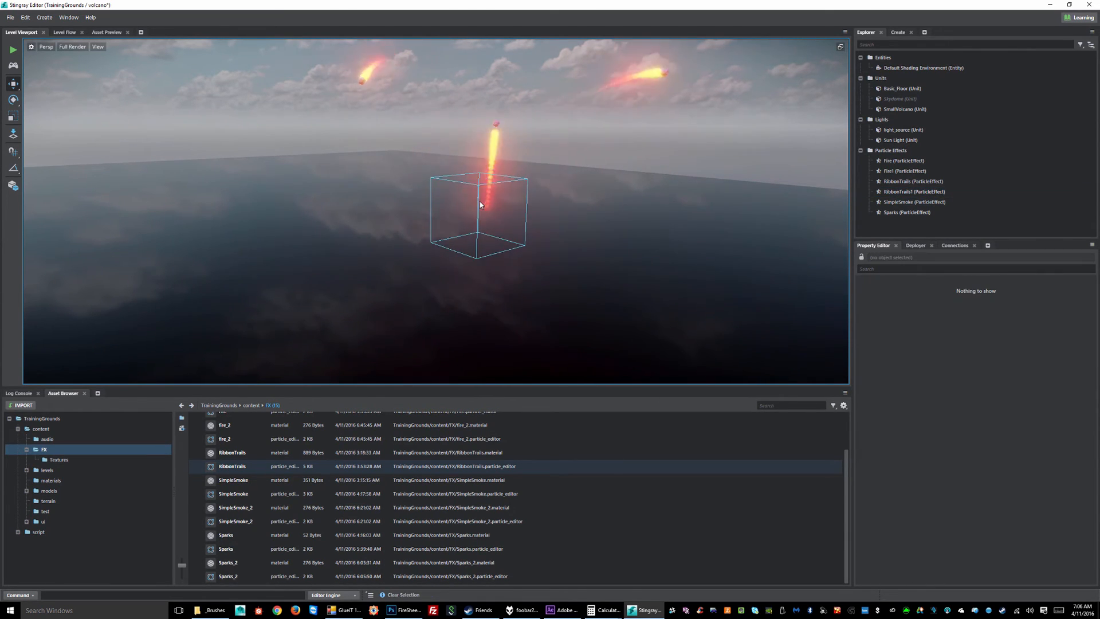
{"action": "left_click", "coordinate": [478, 201]}
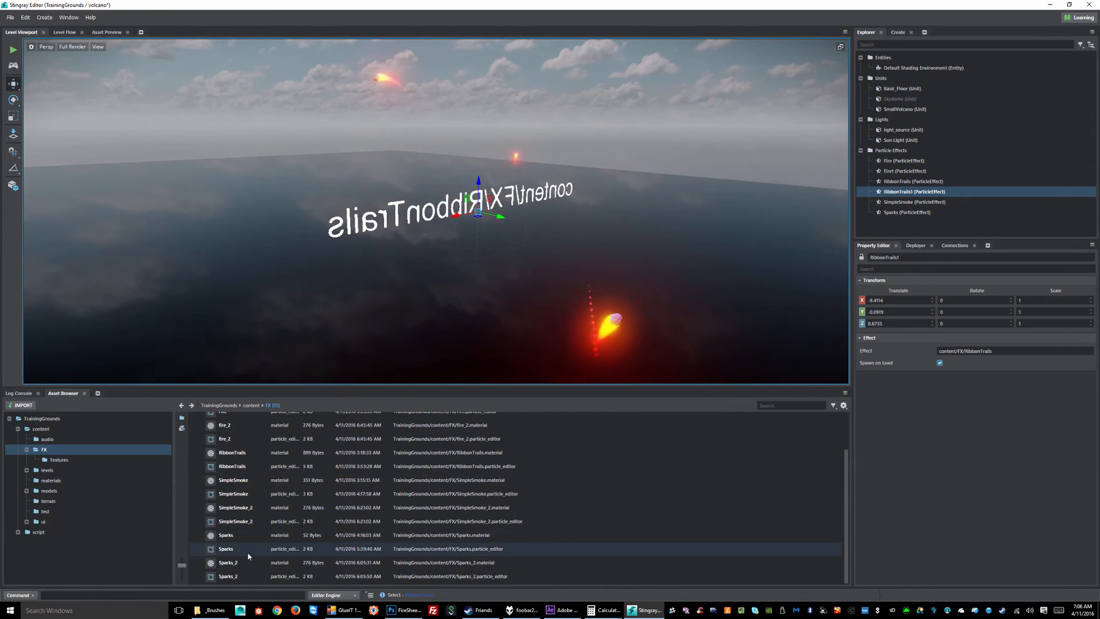
Open the RibbonTrails particle effect for editing and rename its System 1 to Rock
{"action": "left_click", "coordinate": [232, 466]}
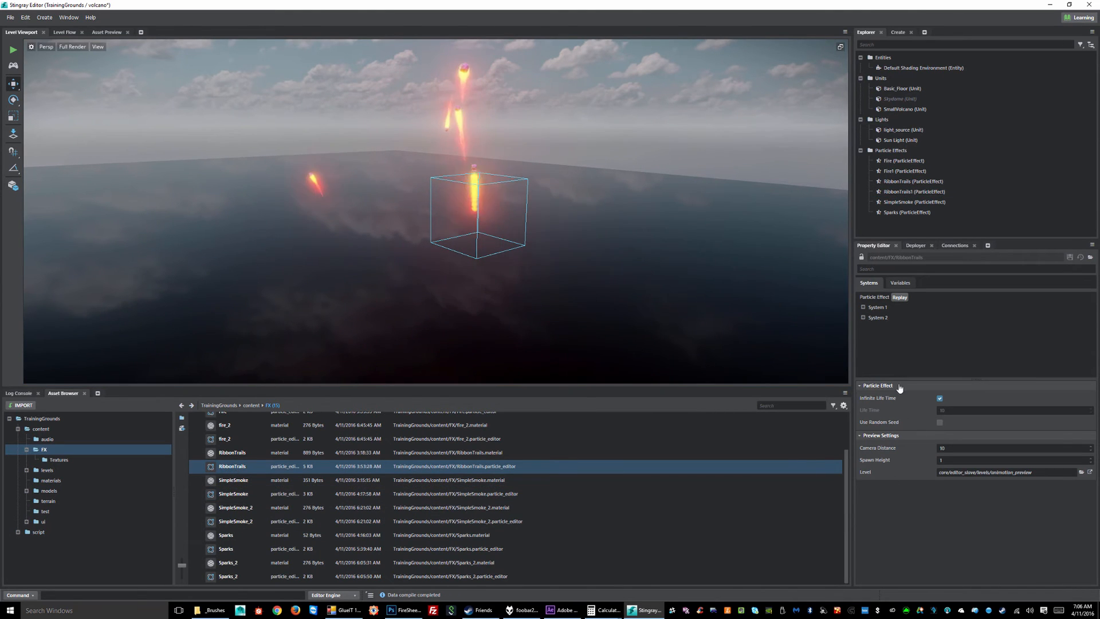
{"action": "left_click", "coordinate": [863, 307]}
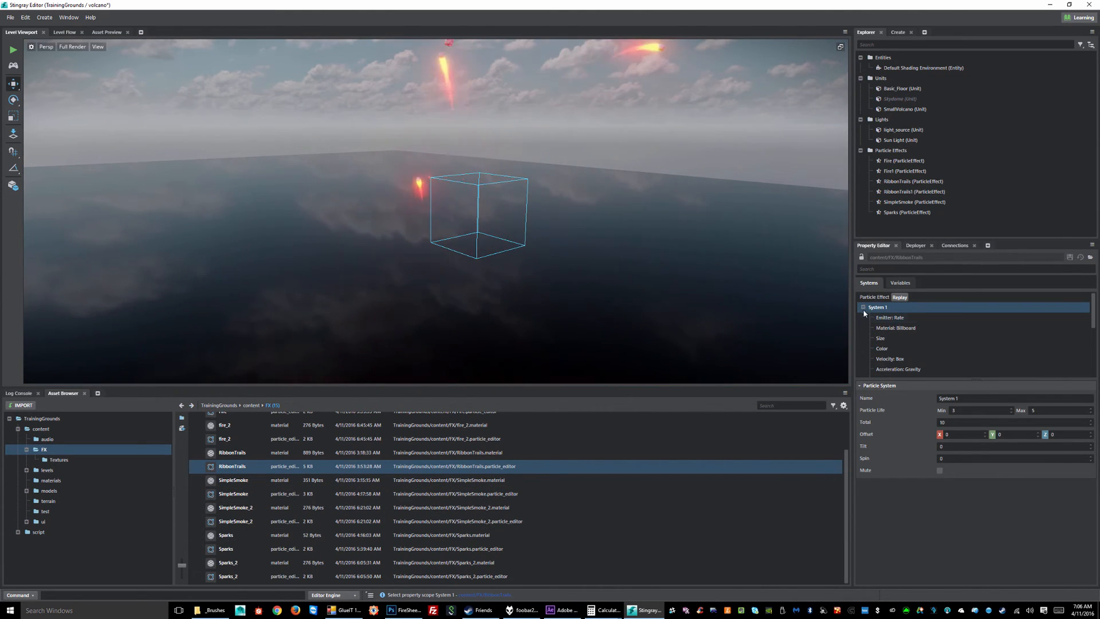
{"action": "left_click", "coordinate": [864, 308]}
{"action": "left_click", "coordinate": [871, 317]}
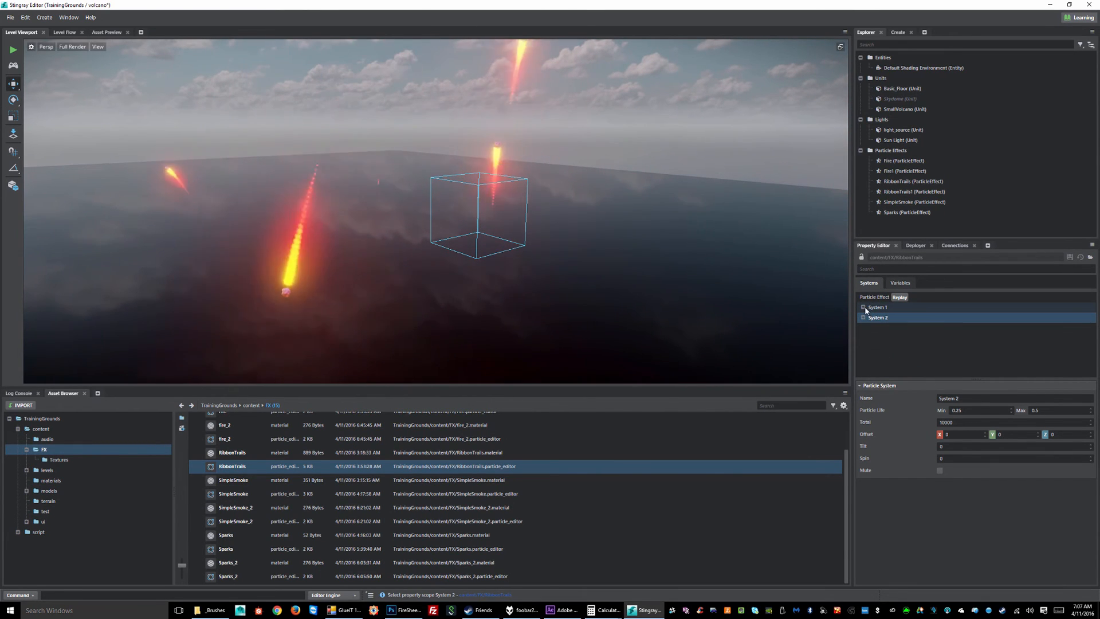
{"action": "left_click", "coordinate": [864, 307]}
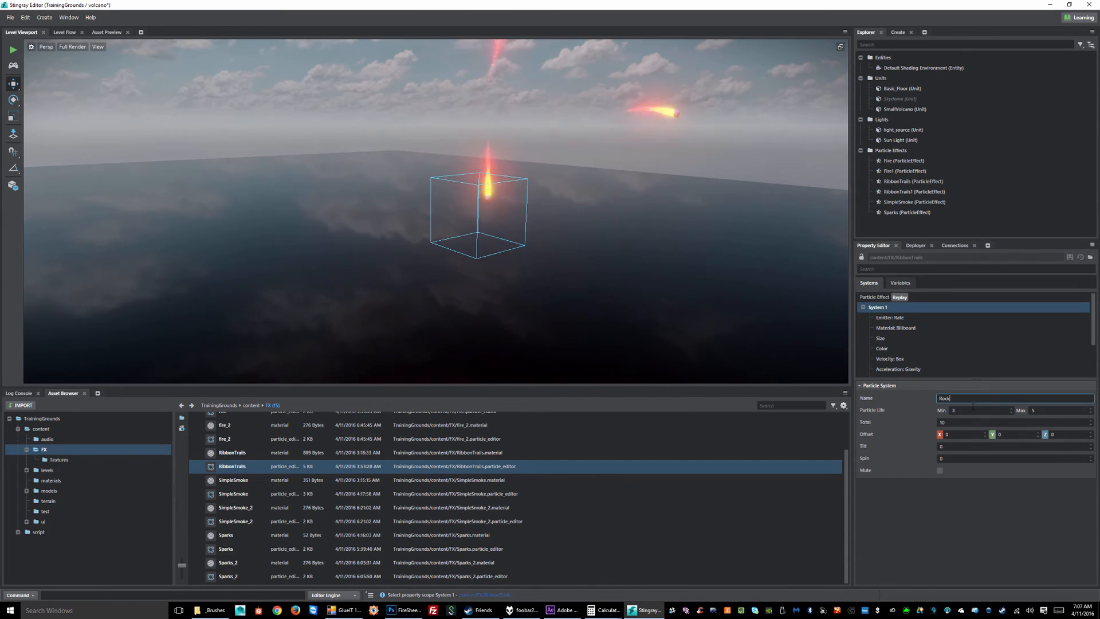
Rename System 2 of the RibbonTrails effect to Trail
{"action": "scroll", "coordinate": [891, 343], "scroll_direction": "down", "scroll_amount": 2}
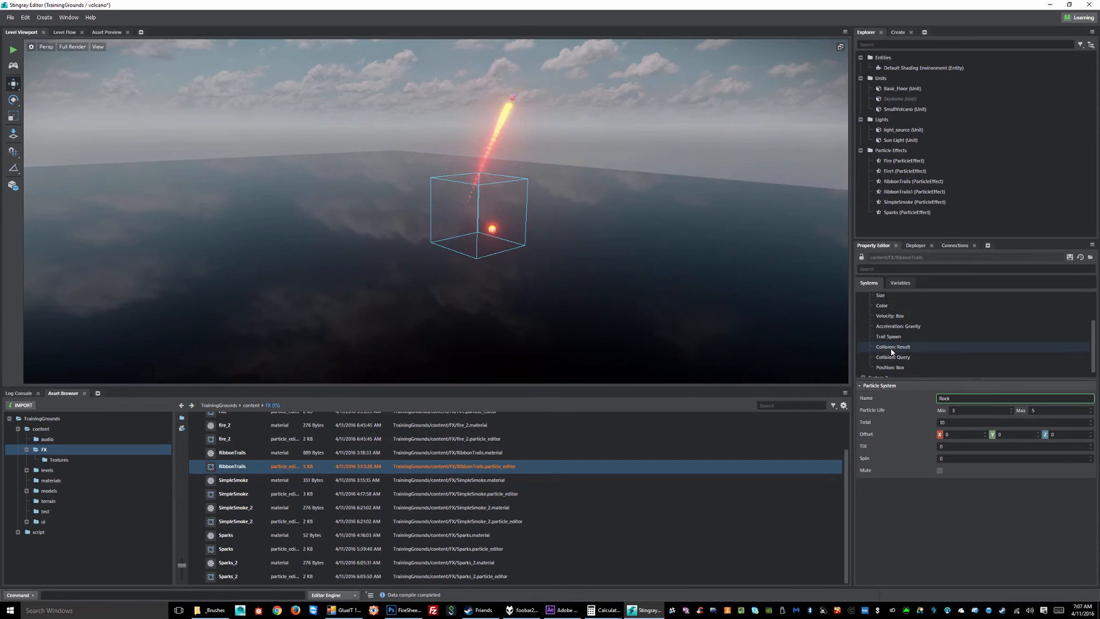
{"action": "left_click", "coordinate": [885, 372]}
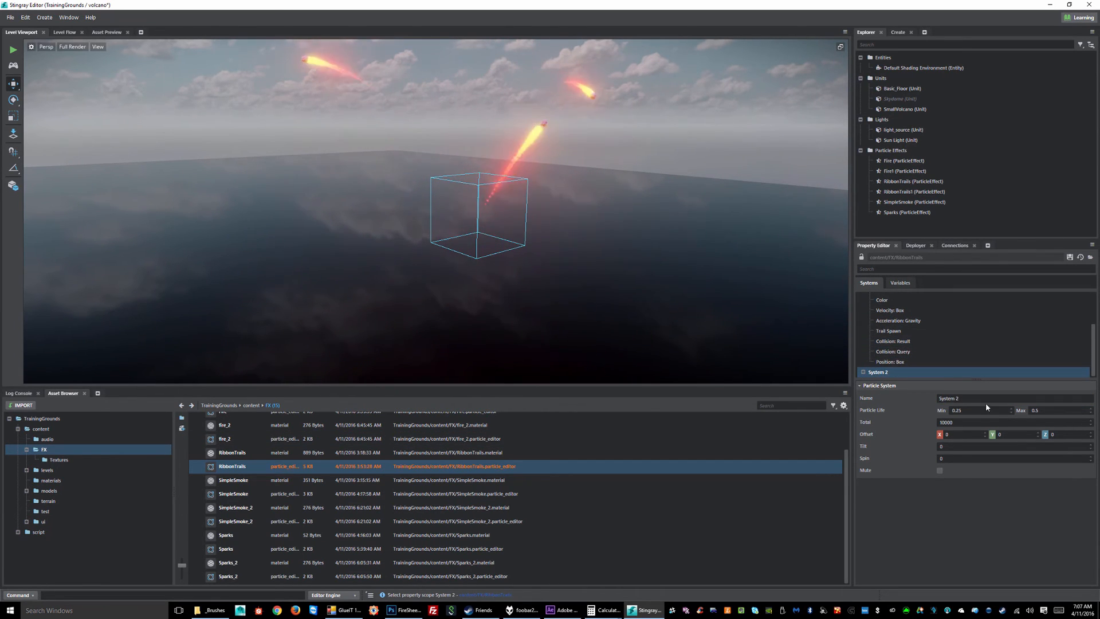
{"action": "type", "text": "Train"}
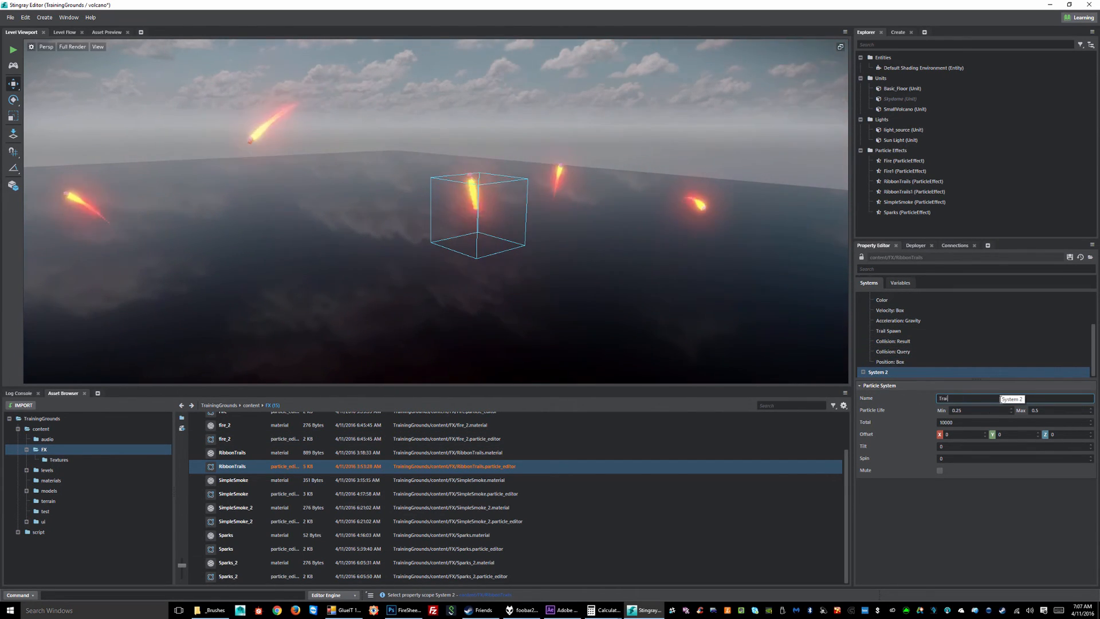
{"action": "key", "text": "BackSpace"}
{"action": "type", "text": "l"}
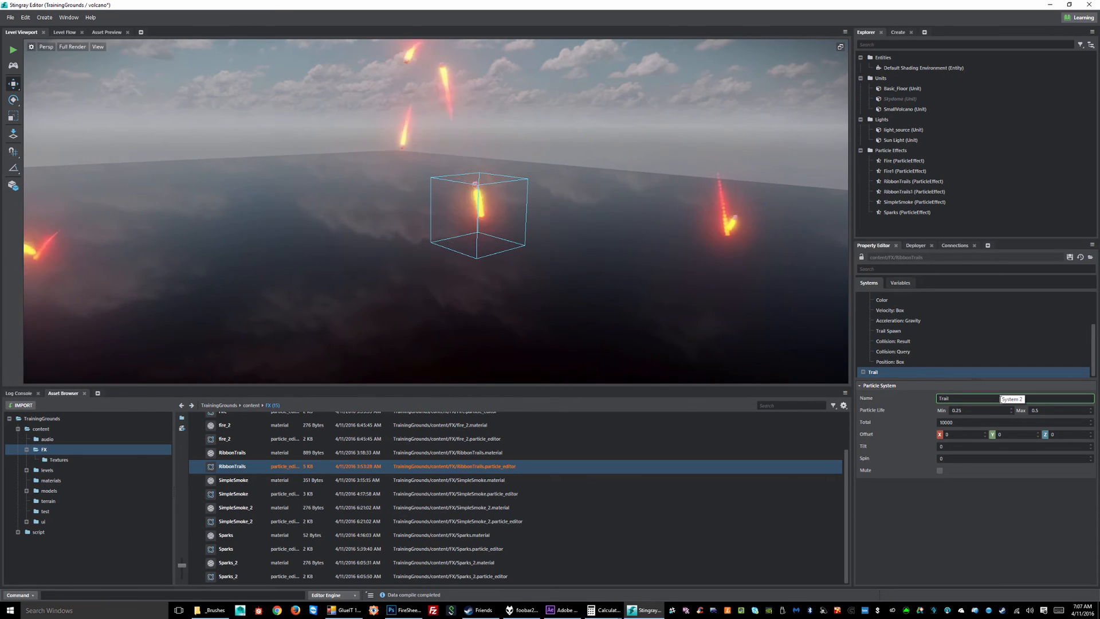
{"action": "scroll", "coordinate": [940, 347], "scroll_direction": "up", "scroll_amount": 3}
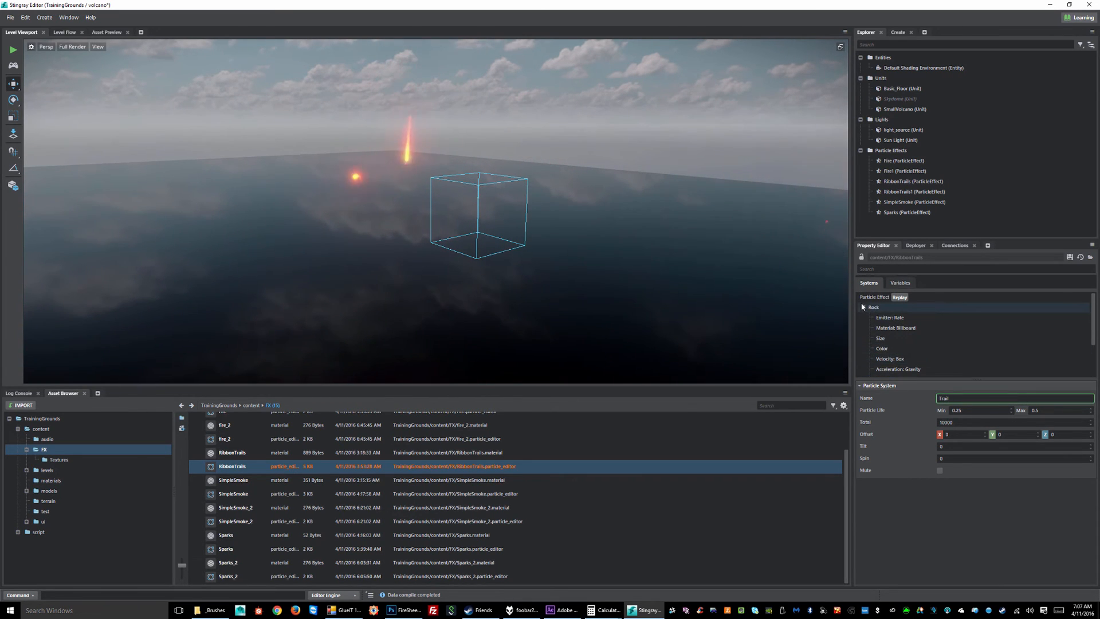
Inspect the Rock system's Trail Spawn settings, including the choices available for its sub system
{"action": "left_click", "coordinate": [864, 307]}
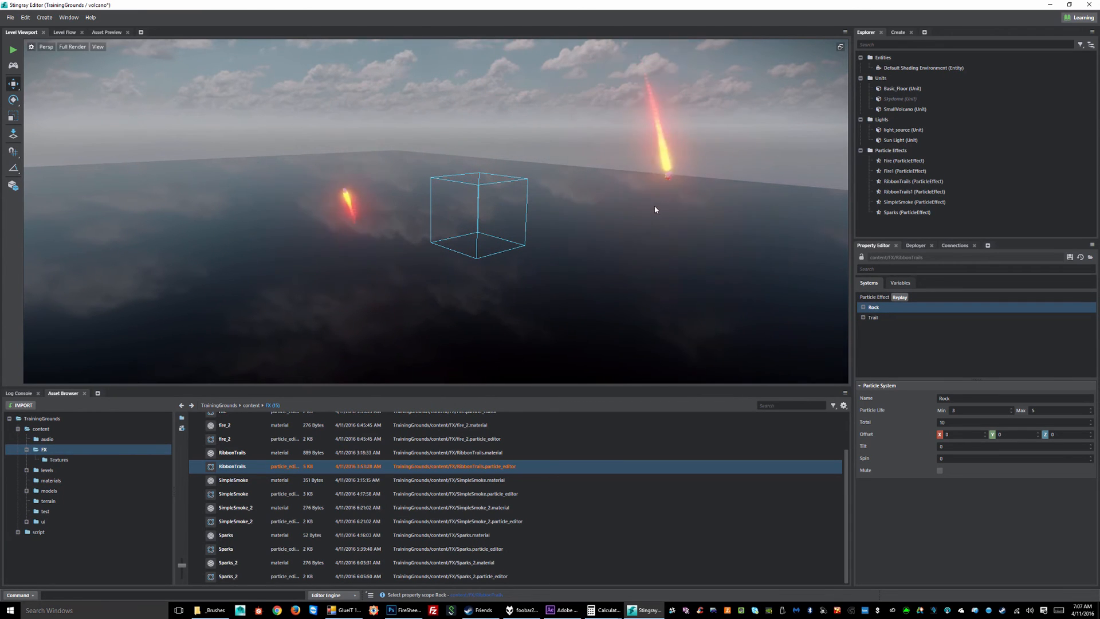
{"action": "right_click_drag", "start_coordinate": [622, 189], "coordinate": [605, 187], "text": "alt"}
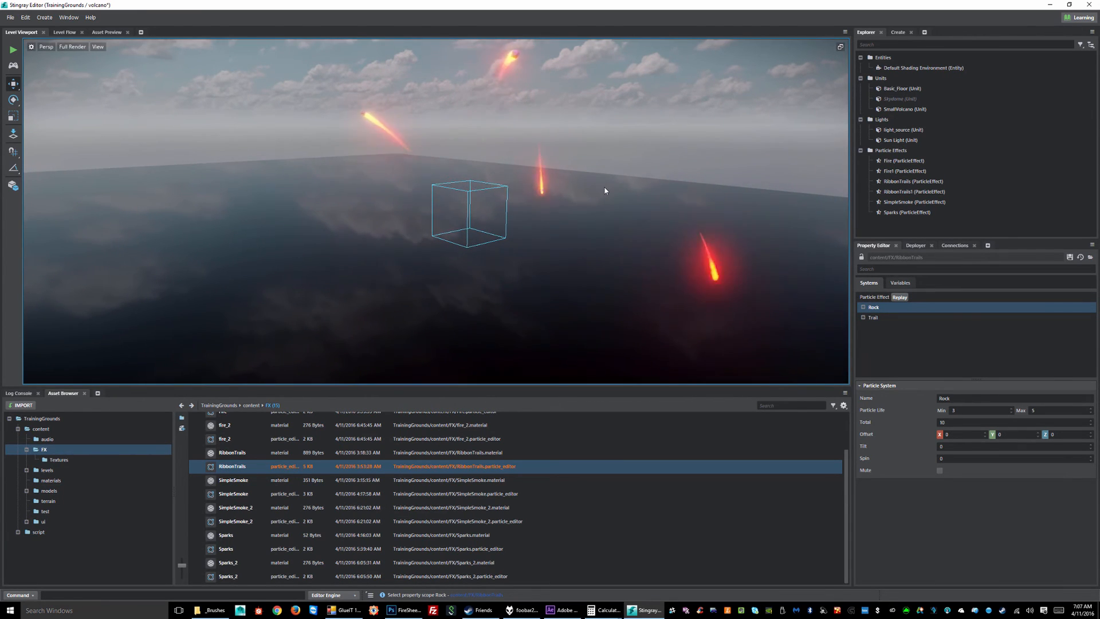
{"action": "left_click", "coordinate": [865, 307]}
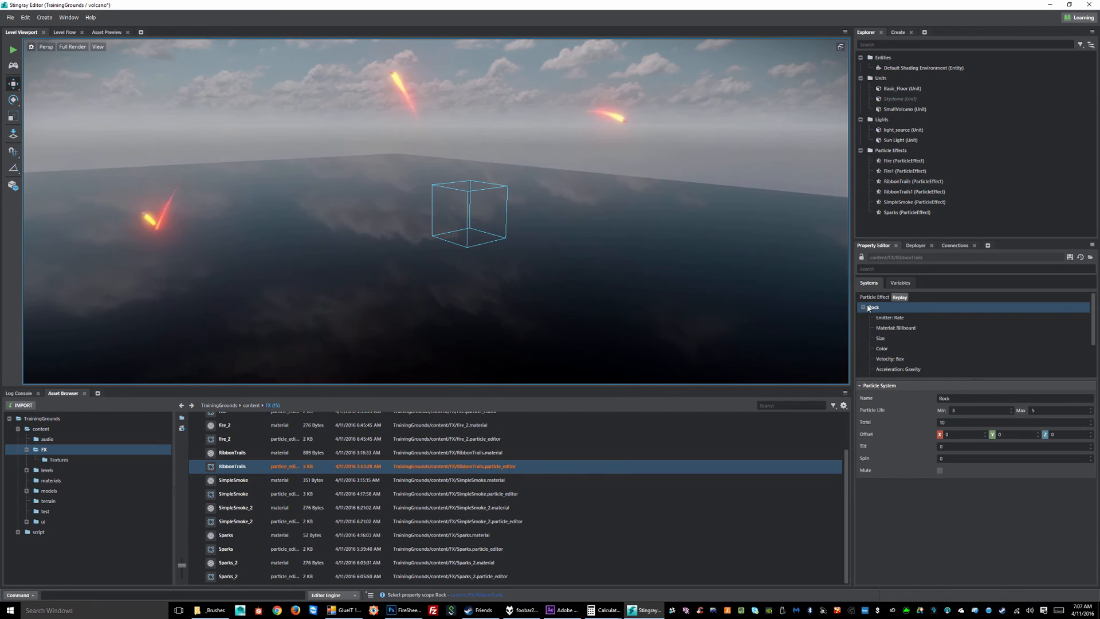
{"action": "scroll", "coordinate": [915, 312], "scroll_direction": "down", "scroll_amount": 2}
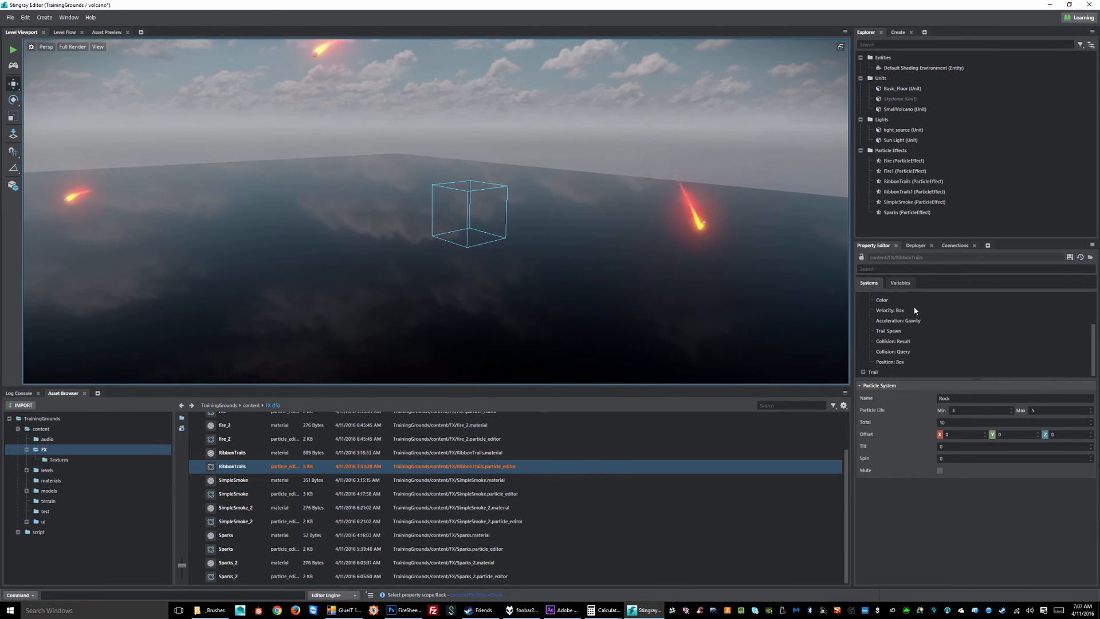
{"action": "left_click", "coordinate": [889, 331]}
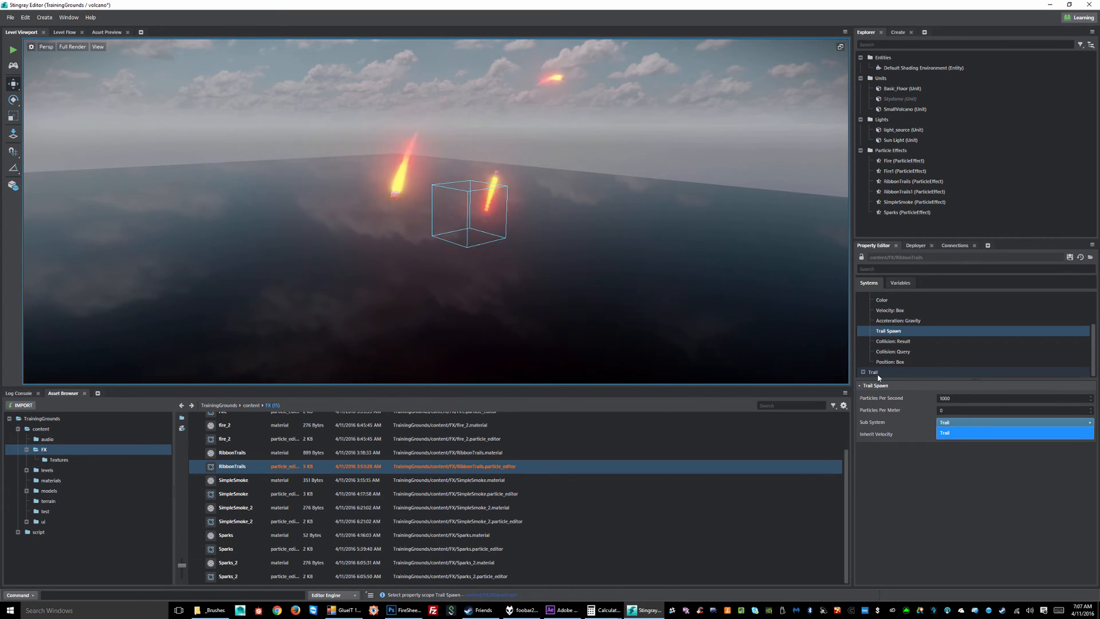
{"action": "left_click", "coordinate": [923, 467]}
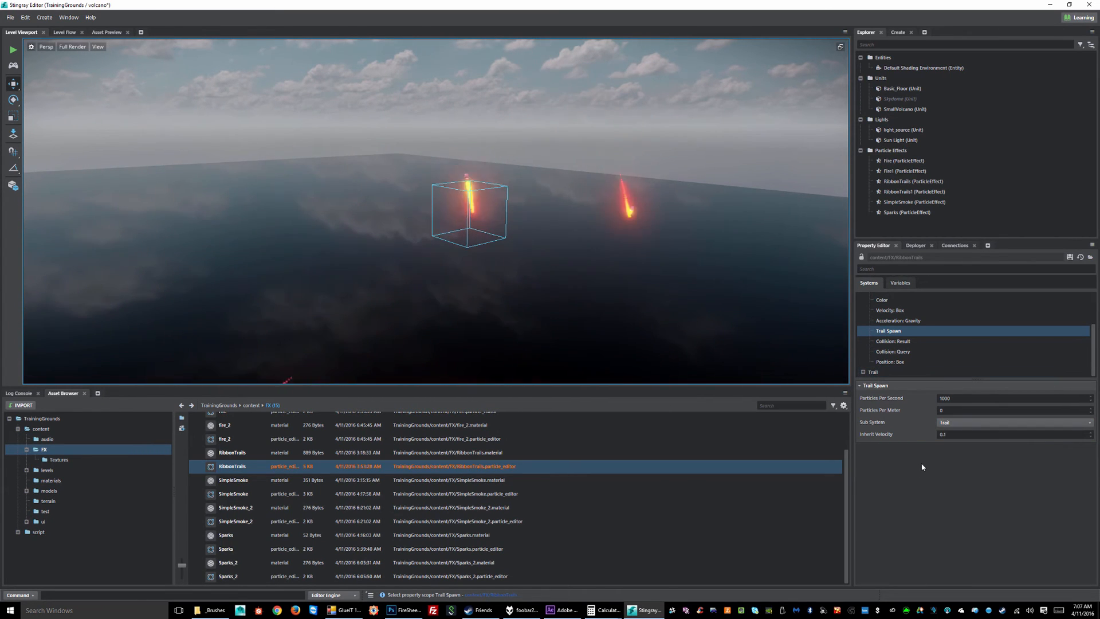
Review the Rock system's components, including emitter rate, billboard material, size, color, box velocity, collision and box position
{"action": "left_click", "coordinate": [900, 352]}
{"action": "scroll", "coordinate": [900, 352], "scroll_direction": "up", "scroll_amount": 3}
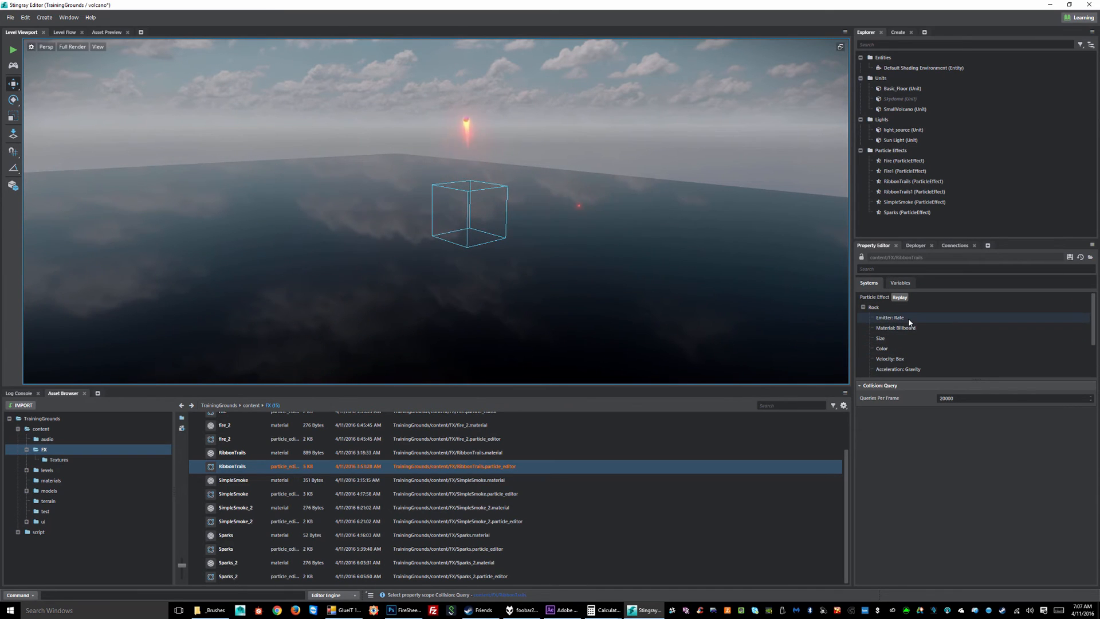
{"action": "left_click", "coordinate": [909, 318]}
{"action": "left_click", "coordinate": [904, 329]}
{"action": "left_click", "coordinate": [900, 339]}
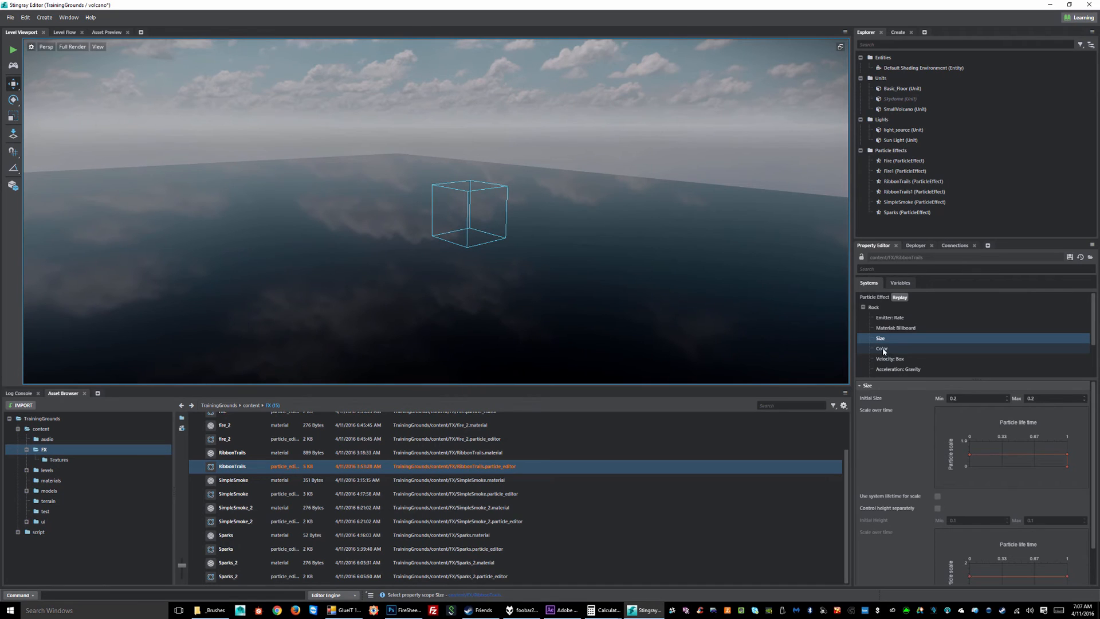
{"action": "left_click", "coordinate": [883, 350]}
{"action": "left_click", "coordinate": [955, 359]}
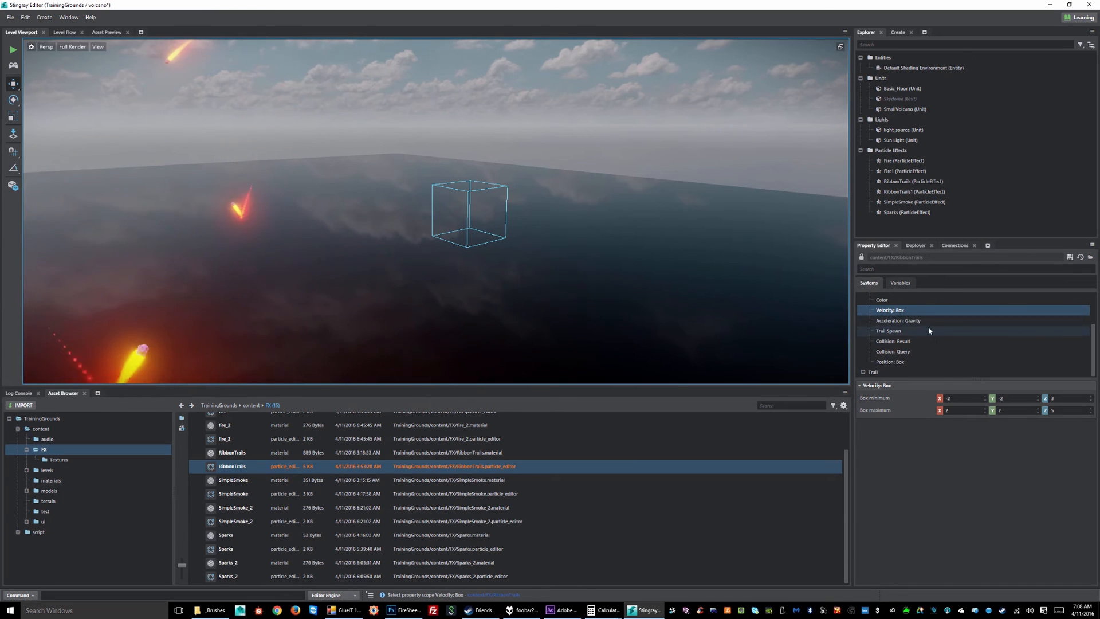
{"action": "left_click", "coordinate": [894, 342]}
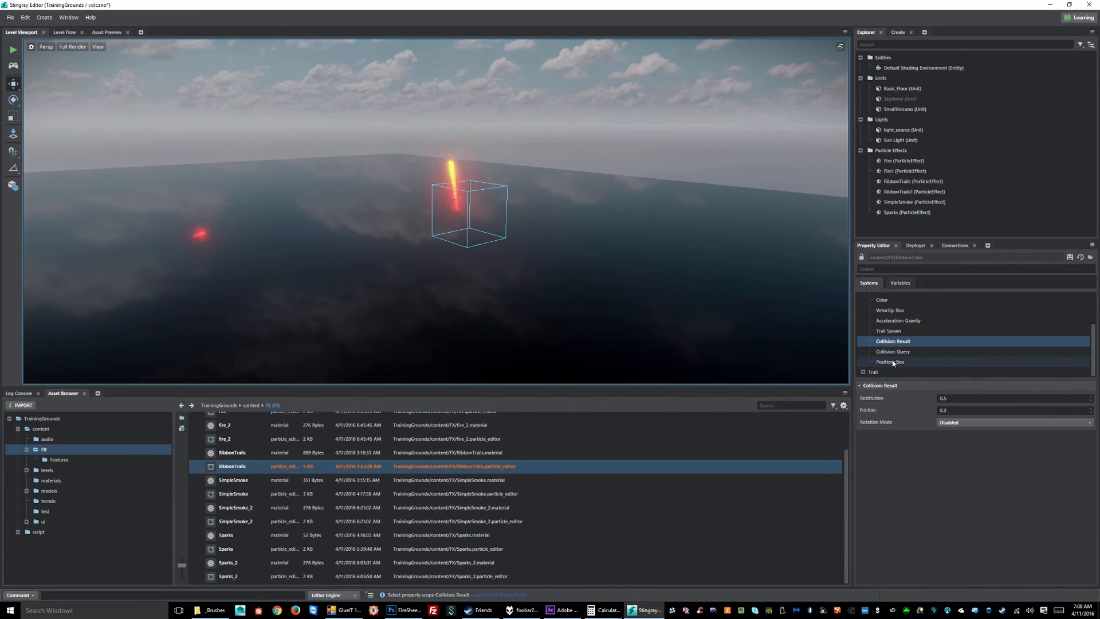
{"action": "left_click", "coordinate": [893, 362]}
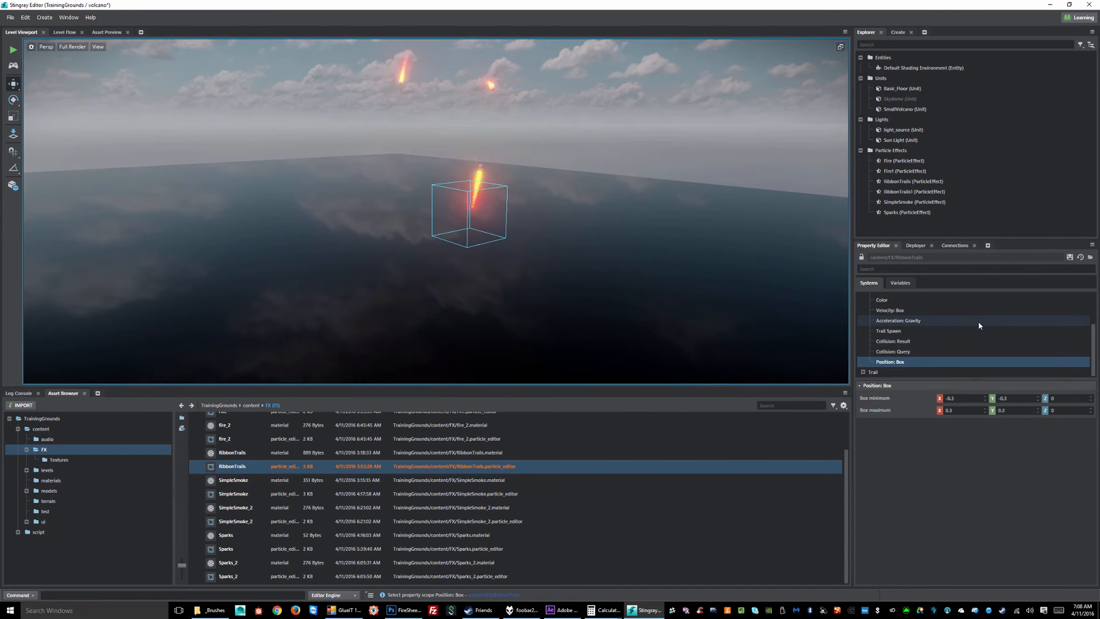
Expand the Trail system and review its emitter rate, billboard material, size, color, random rotation and distance fade settings
{"action": "double_click", "coordinate": [860, 371]}
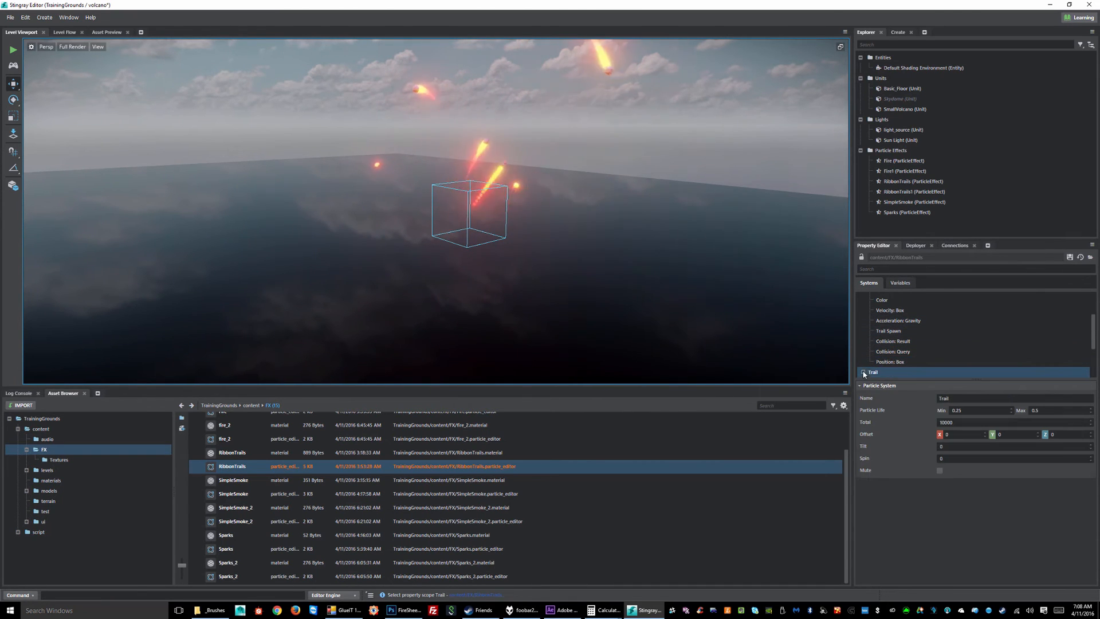
{"action": "scroll", "coordinate": [906, 338], "scroll_direction": "down", "scroll_amount": 2}
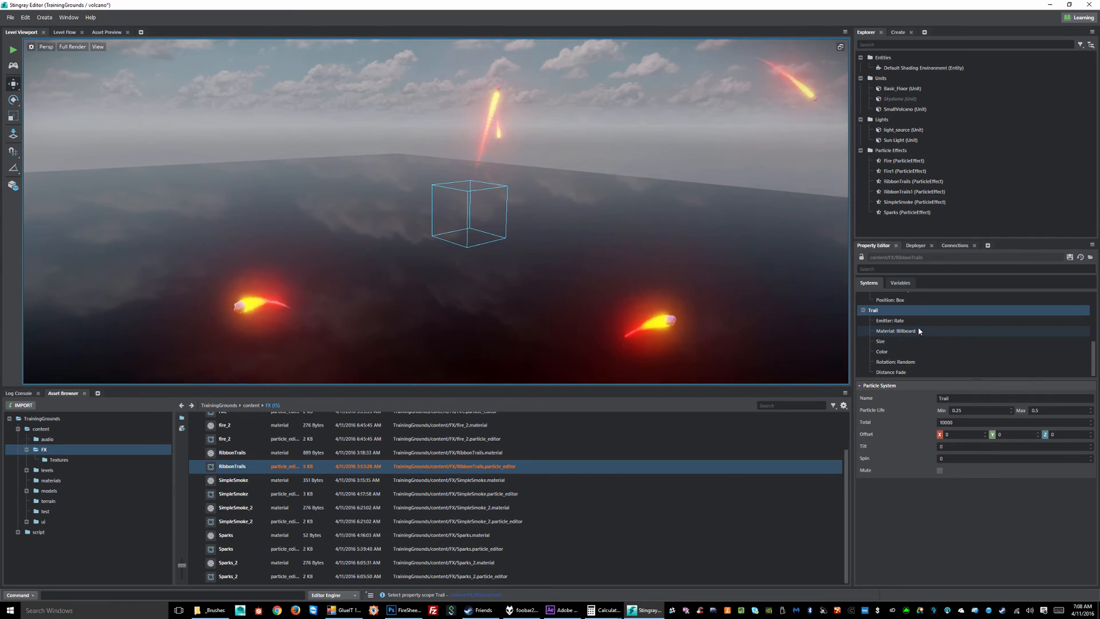
{"action": "left_click", "coordinate": [903, 322]}
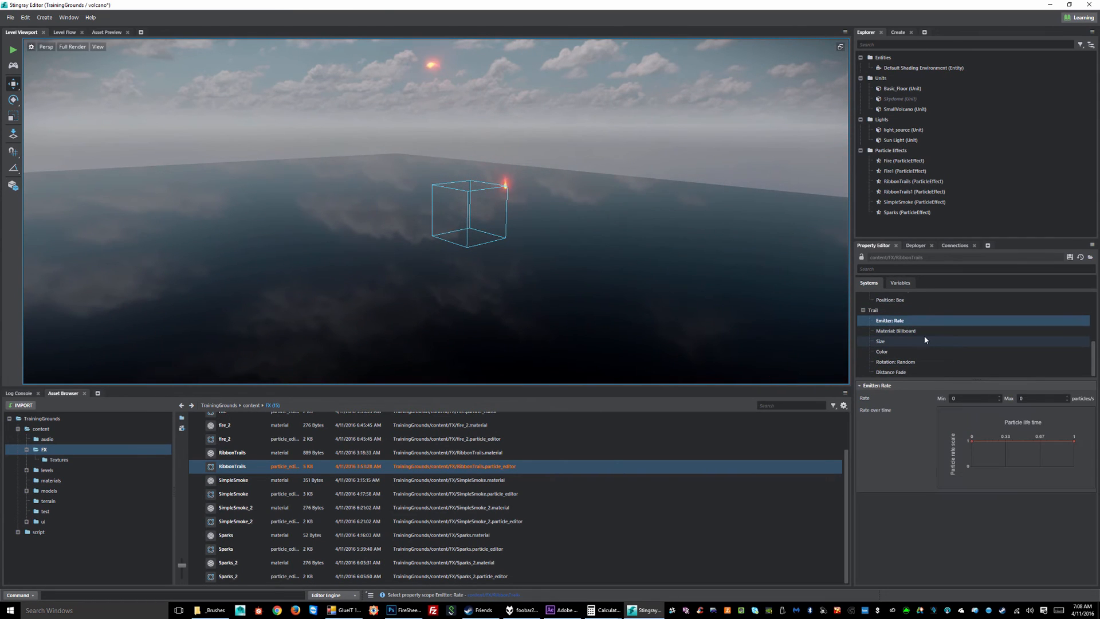
{"action": "left_click", "coordinate": [898, 332]}
{"action": "left_click", "coordinate": [895, 340]}
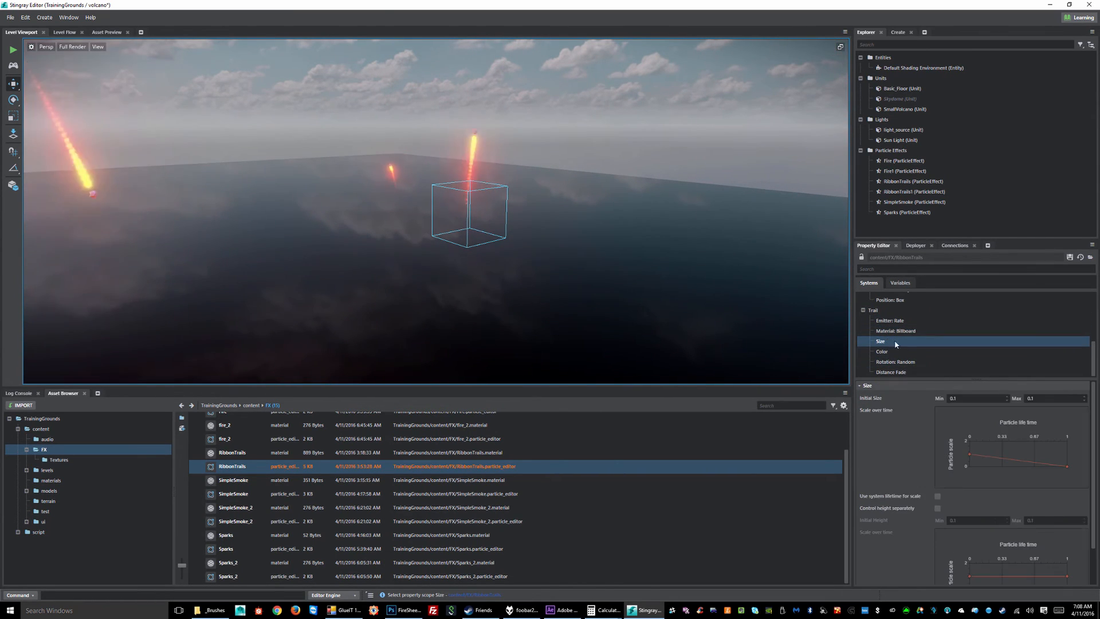
{"action": "left_click", "coordinate": [887, 351]}
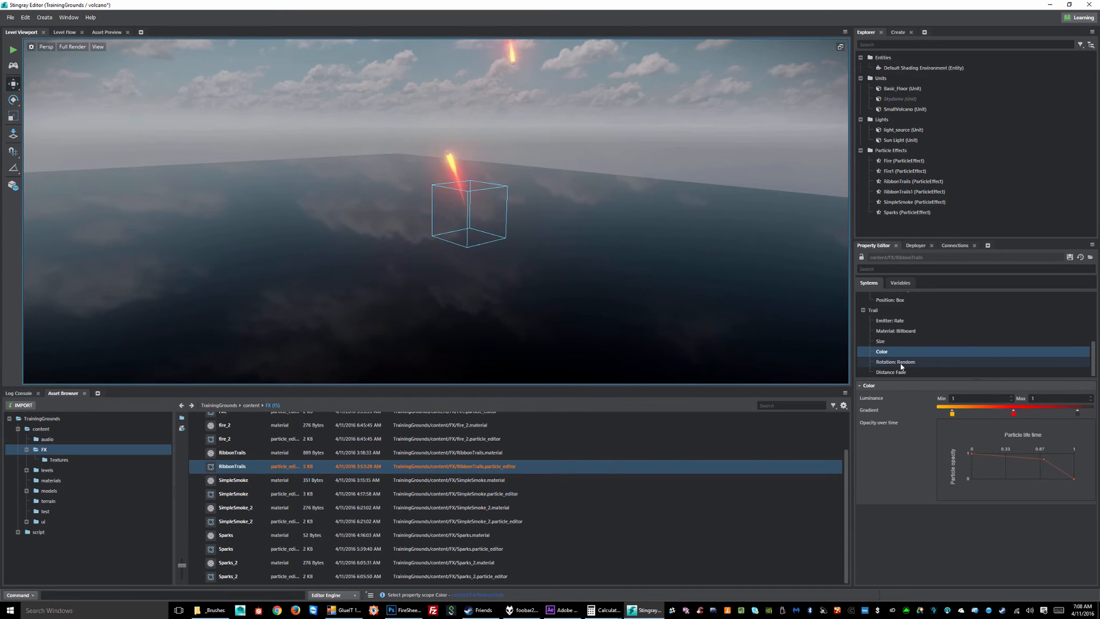
{"action": "left_click", "coordinate": [902, 362]}
{"action": "left_click", "coordinate": [887, 373]}
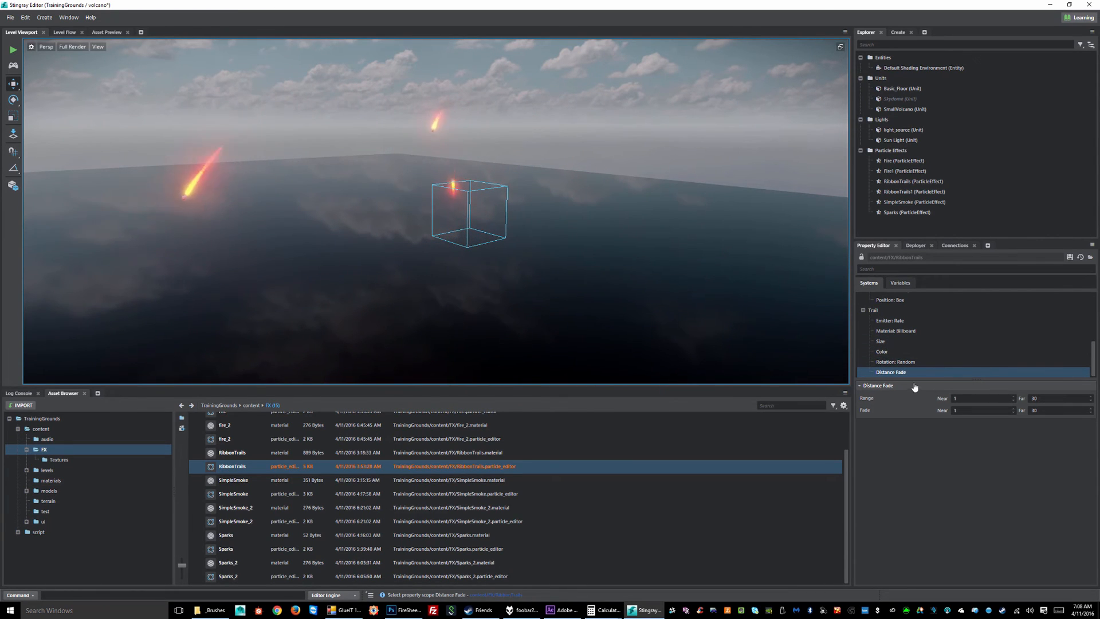
{"action": "left_click", "coordinate": [954, 379]}
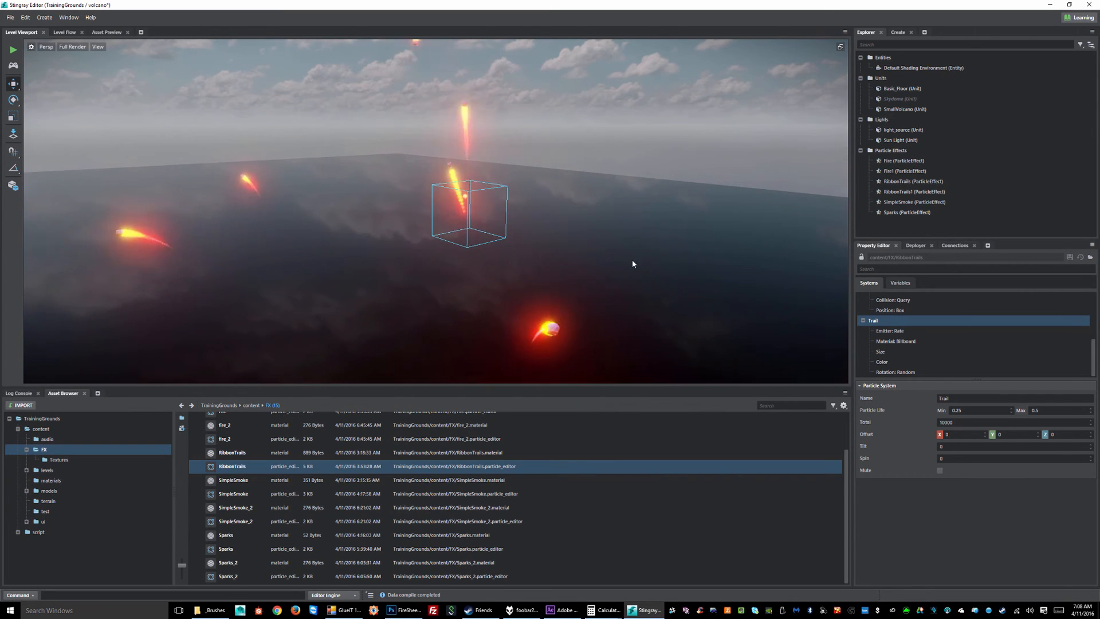
Delete the RibbonTrails effect placed on the open floor away from the volcano
{"action": "right_click_drag", "start_coordinate": [601, 244], "coordinate": [511, 269], "text": "alt"}
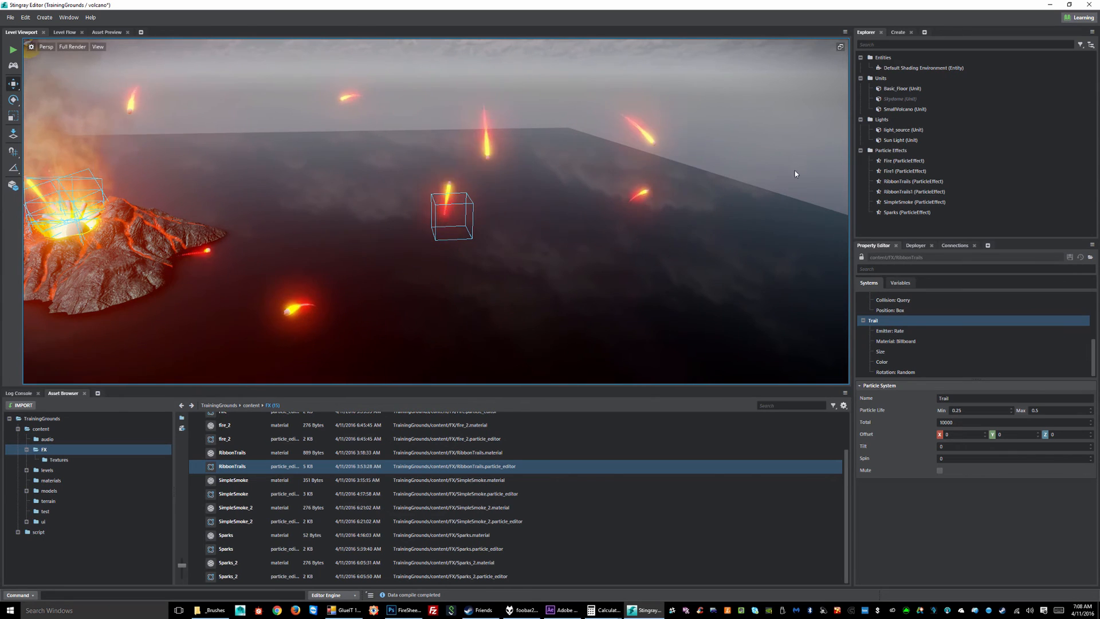
{"action": "left_click", "coordinate": [476, 211]}
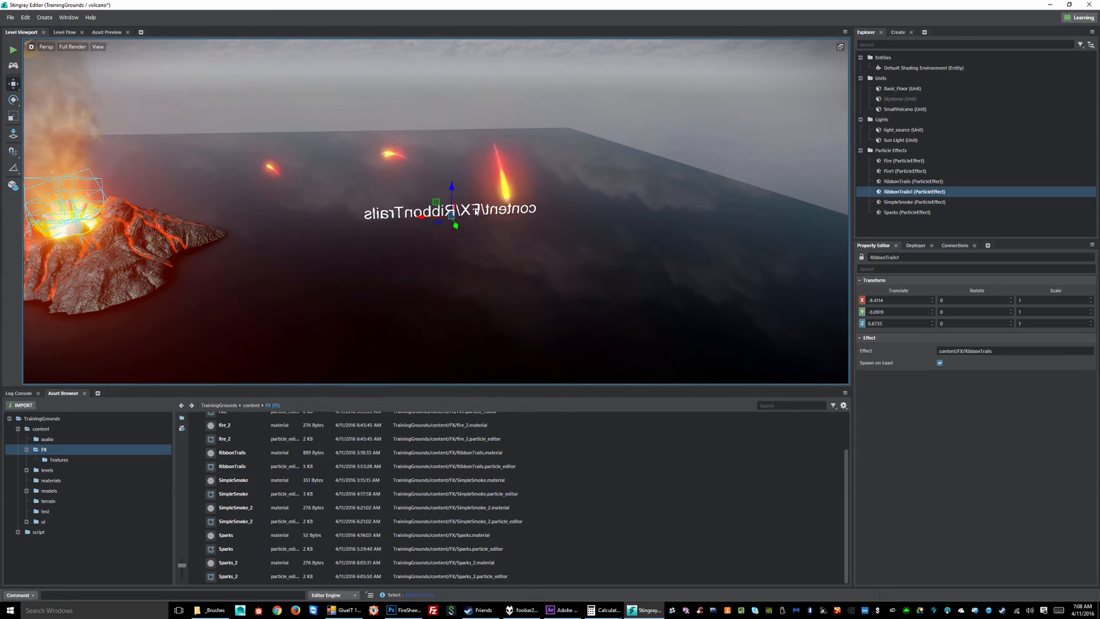
{"action": "key", "text": "Delete"}
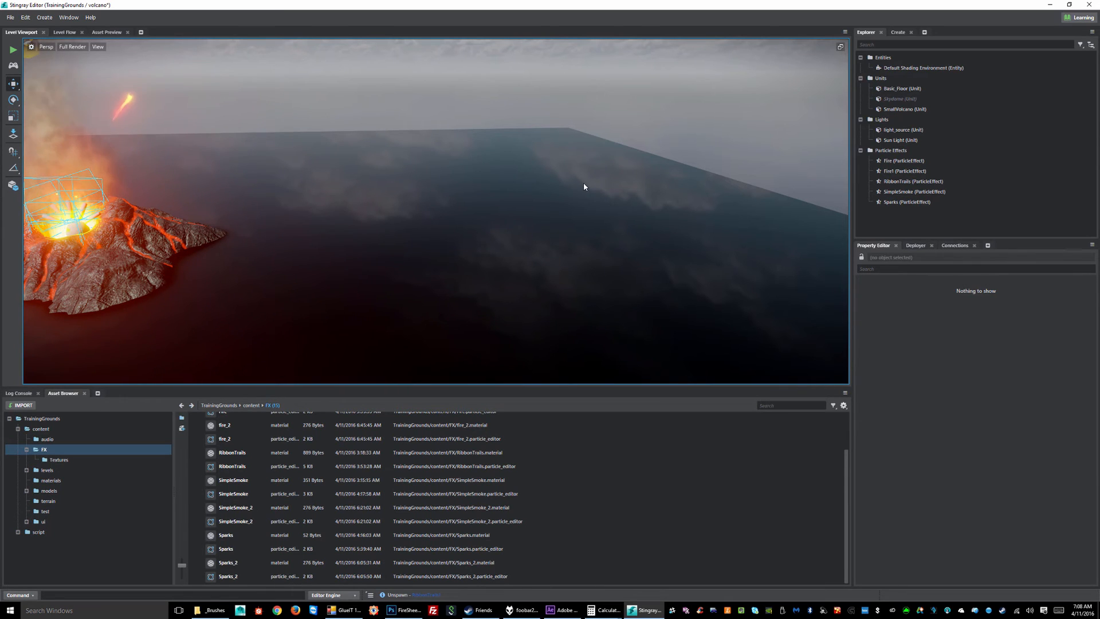
Bring an empty stretch of the floor away from the volcano into view
{"action": "middle_click_drag", "start_coordinate": [632, 191], "coordinate": [552, 231], "text": "alt"}
{"action": "left_click_drag", "start_coordinate": [553, 231], "coordinate": [513, 236], "text": "alt"}
{"action": "left_click", "coordinate": [513, 236]}
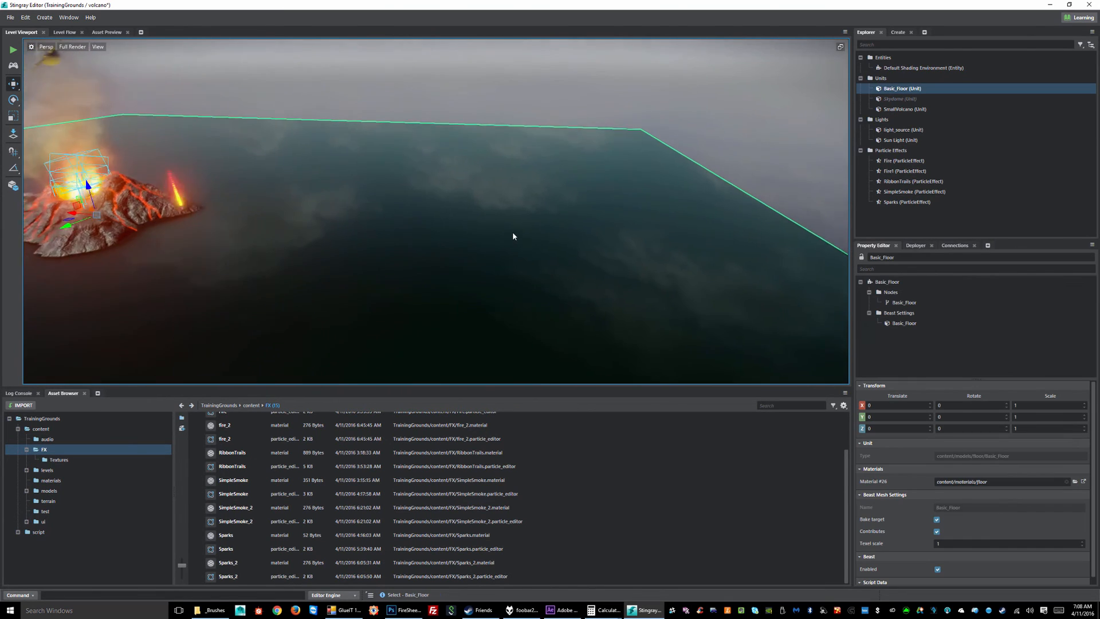
{"action": "middle_click_drag", "start_coordinate": [540, 243], "coordinate": [339, 165], "text": "alt"}
{"action": "scroll", "coordinate": [464, 216], "scroll_direction": "up", "scroll_amount": 2}
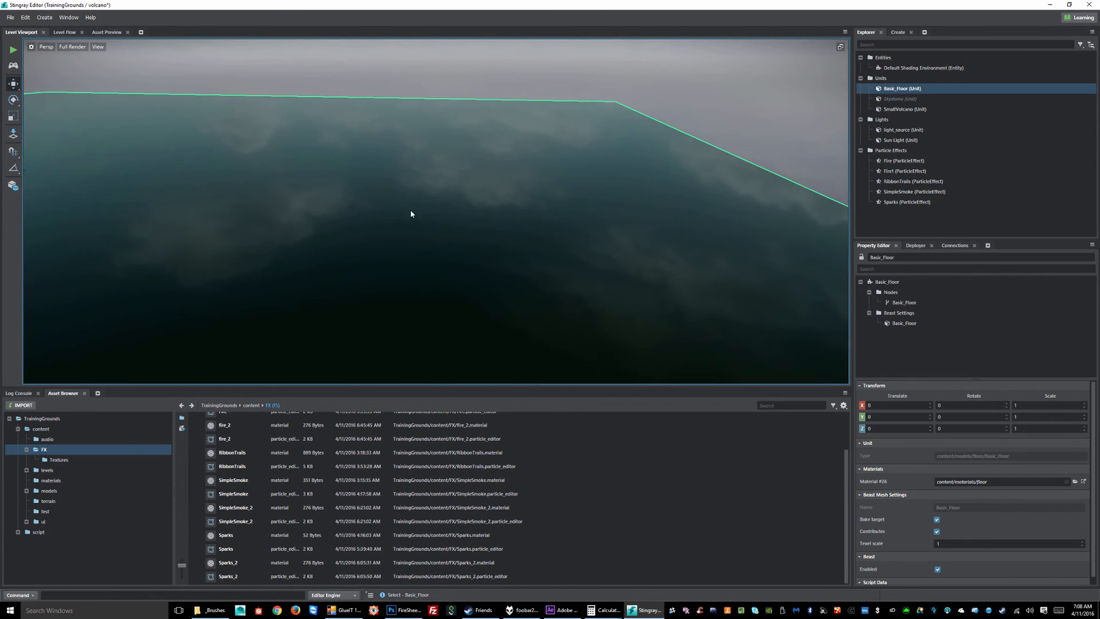
{"action": "left_click_drag", "start_coordinate": [410, 210], "coordinate": [445, 201], "text": "alt"}
{"action": "middle_click_drag", "start_coordinate": [342, 266], "coordinate": [481, 157], "text": "alt"}
{"action": "left_click_drag", "start_coordinate": [480, 157], "coordinate": [603, 152], "text": "alt"}
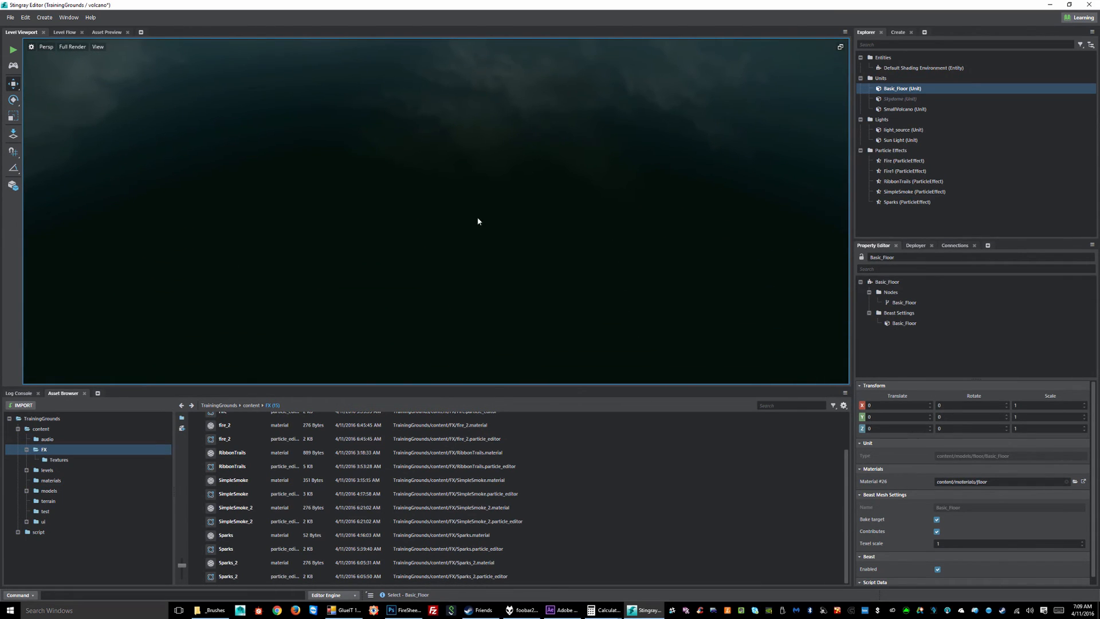
{"action": "mouse_move", "coordinate": [640, 240]}
{"action": "left_mouse_down", "text": "alt"}
{"action": "mouse_move", "coordinate": [538, 220]}
{"action": "mouse_move", "coordinate": [614, 225]}
{"action": "mouse_move", "coordinate": [637, 240]}
{"action": "left_mouse_up", "text": "alt"}
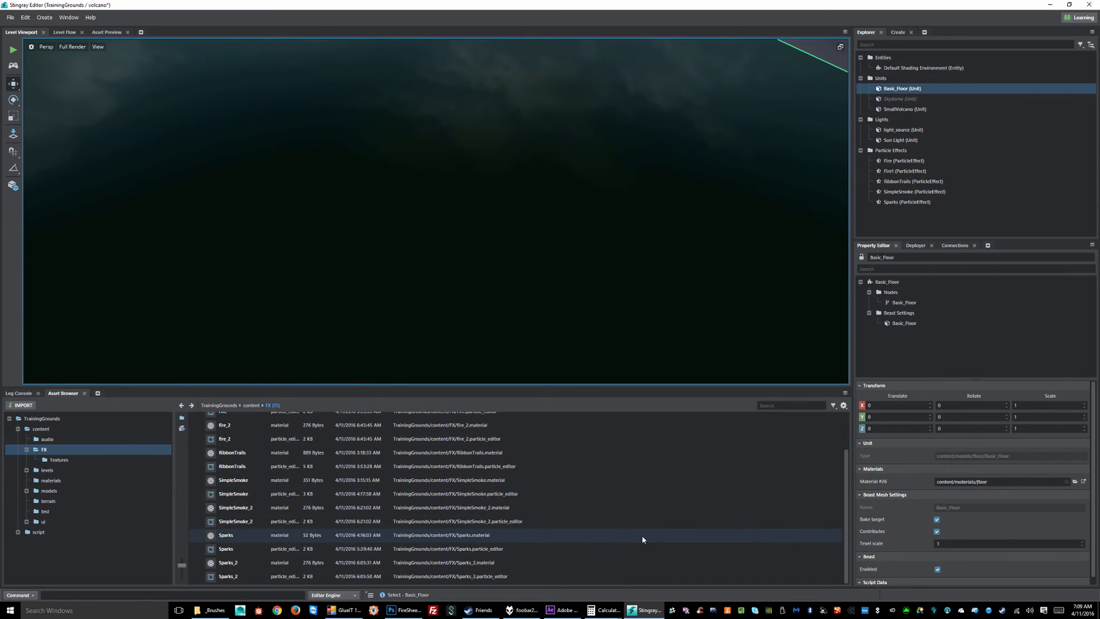
Create a new particle effect asset named RibbonTrail_2 in the FX folder
{"action": "right_click", "coordinate": [692, 495]}
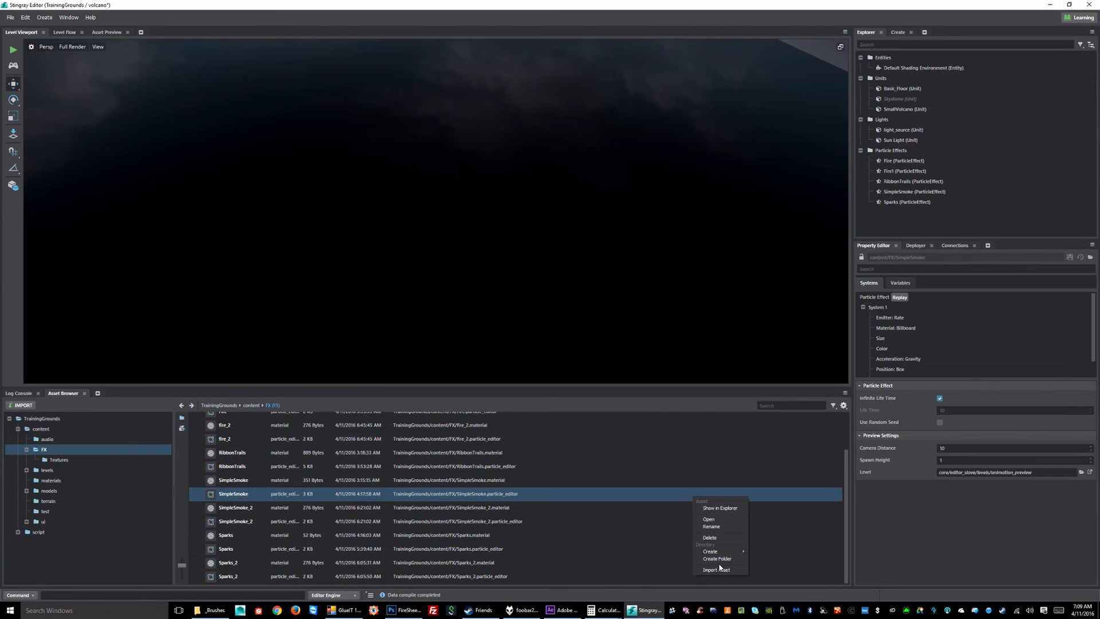
{"action": "left_click", "coordinate": [776, 576]}
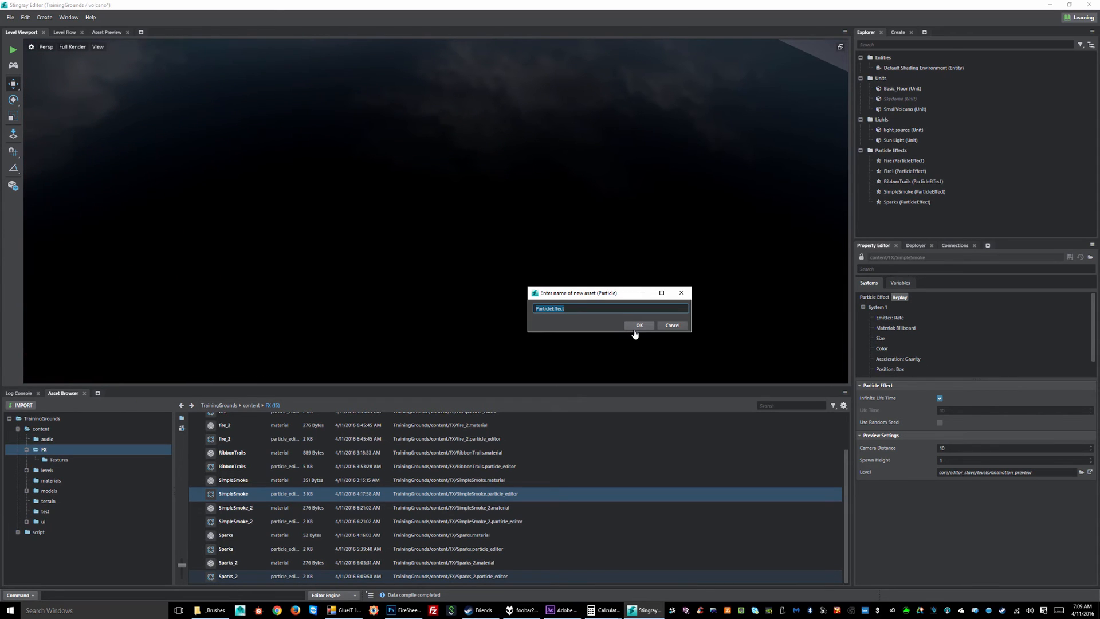
{"action": "type", "text": "RibbonTrail_2"}
{"action": "left_click", "coordinate": [634, 330]}
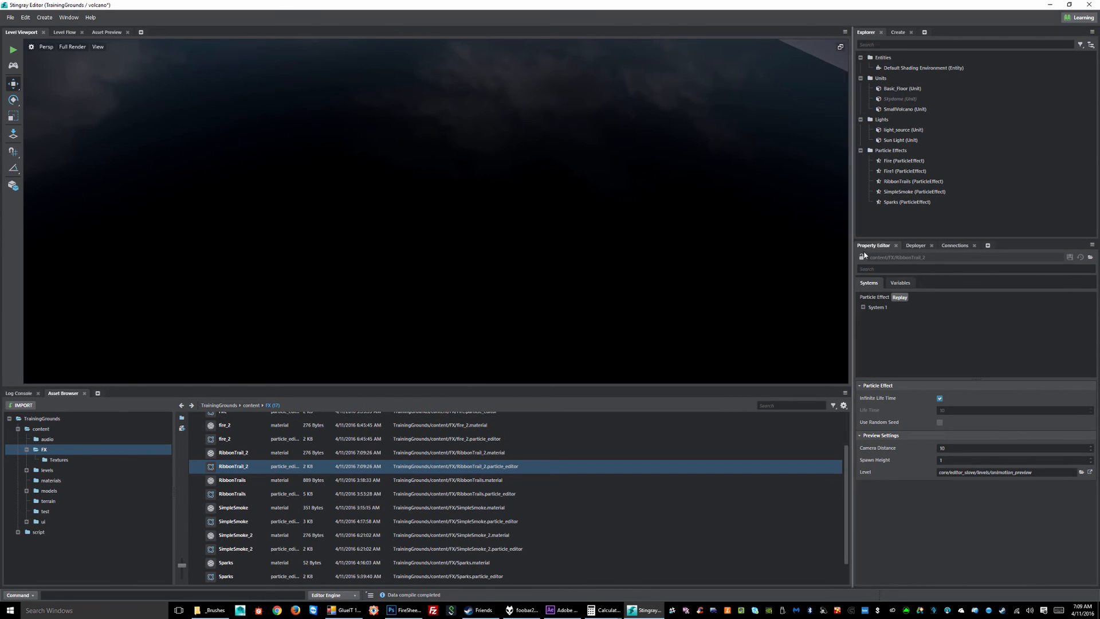
Assign the rock_card1_red texture as the diffuse map of System 1's billboard material in RibbonTrail_2 and save the effect
{"action": "double_click", "coordinate": [877, 307]}
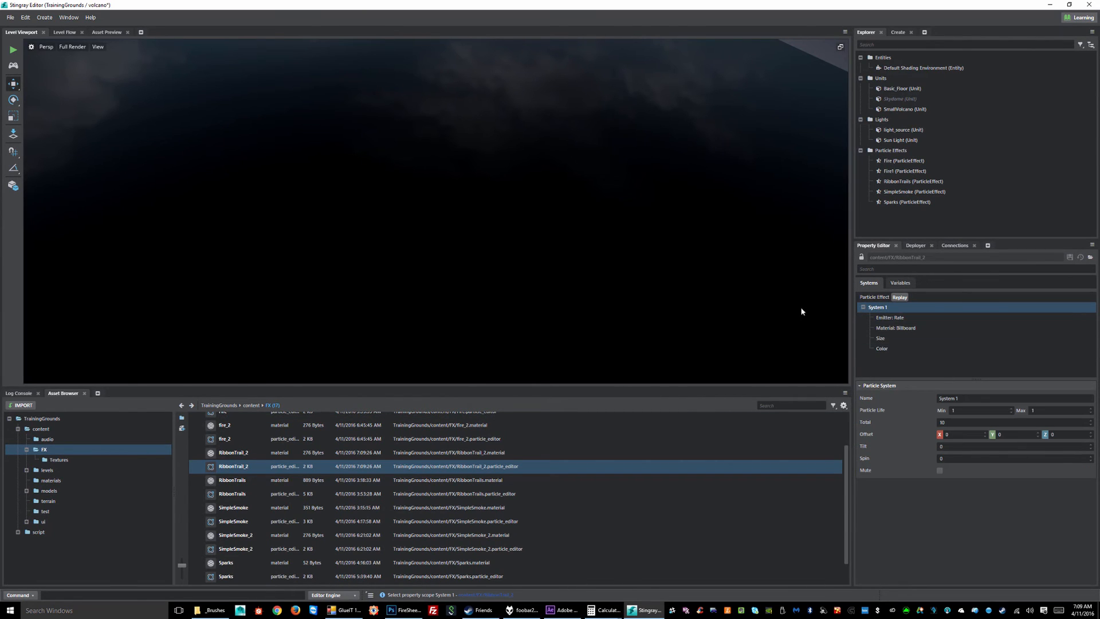
{"action": "left_click", "coordinate": [895, 328]}
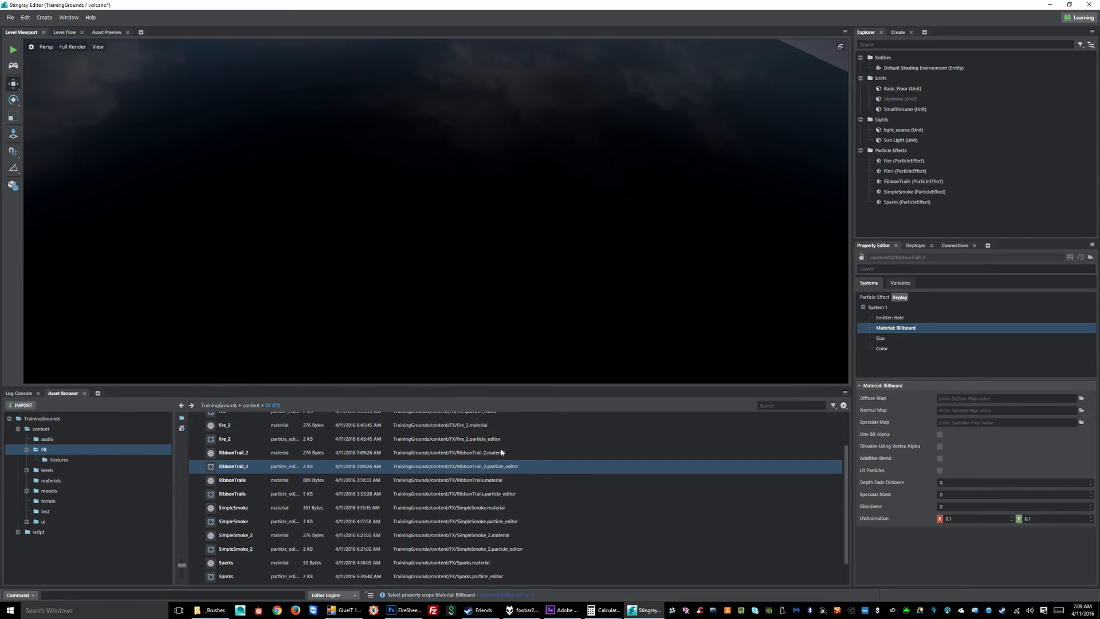
{"action": "scroll", "coordinate": [351, 461], "scroll_direction": "up", "scroll_amount": 2}
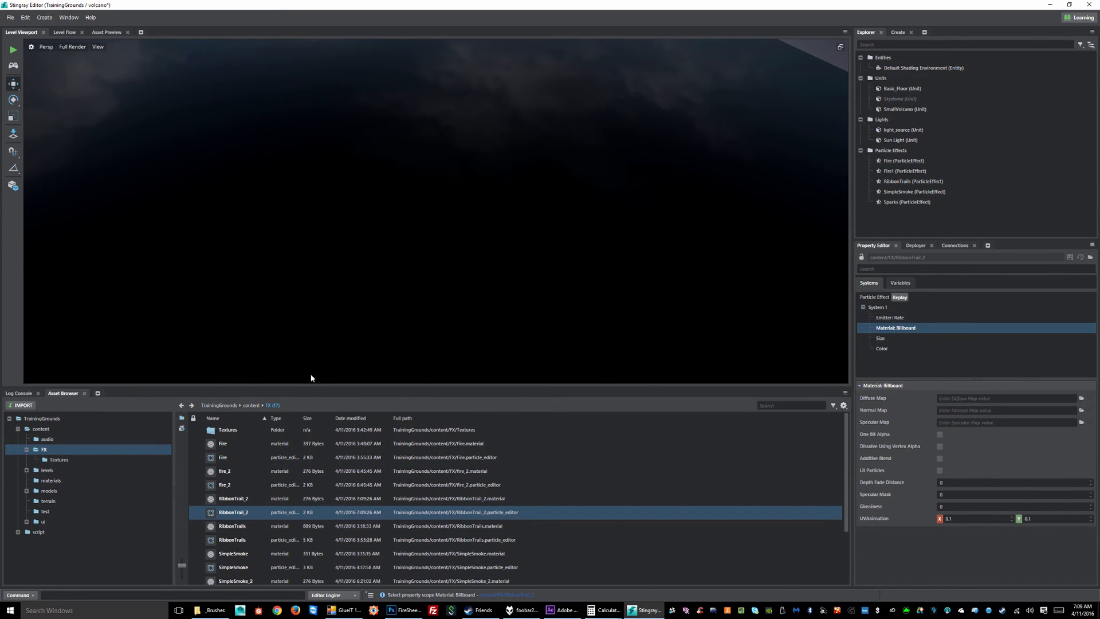
{"action": "left_click", "coordinate": [234, 434]}
{"action": "double_click", "coordinate": [234, 434]}
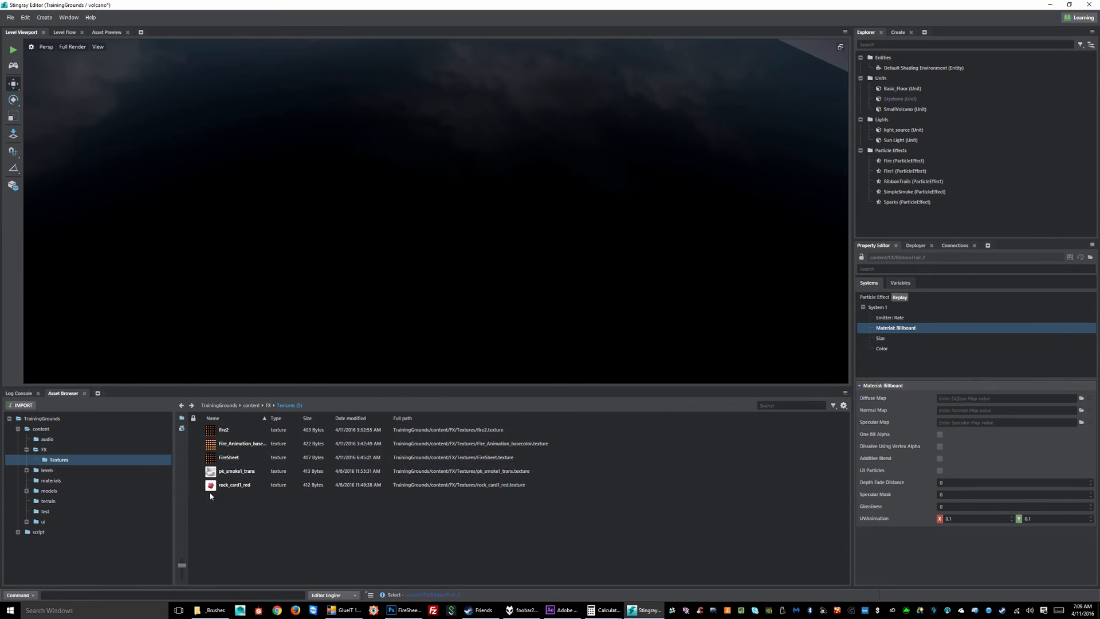
{"action": "left_click_drag", "start_coordinate": [222, 487], "coordinate": [1038, 398]}
{"action": "left_click", "coordinate": [1070, 259]}
Set System 1's initial size to a minimum and maximum of 1 and save the effect
{"action": "left_click", "coordinate": [883, 338]}
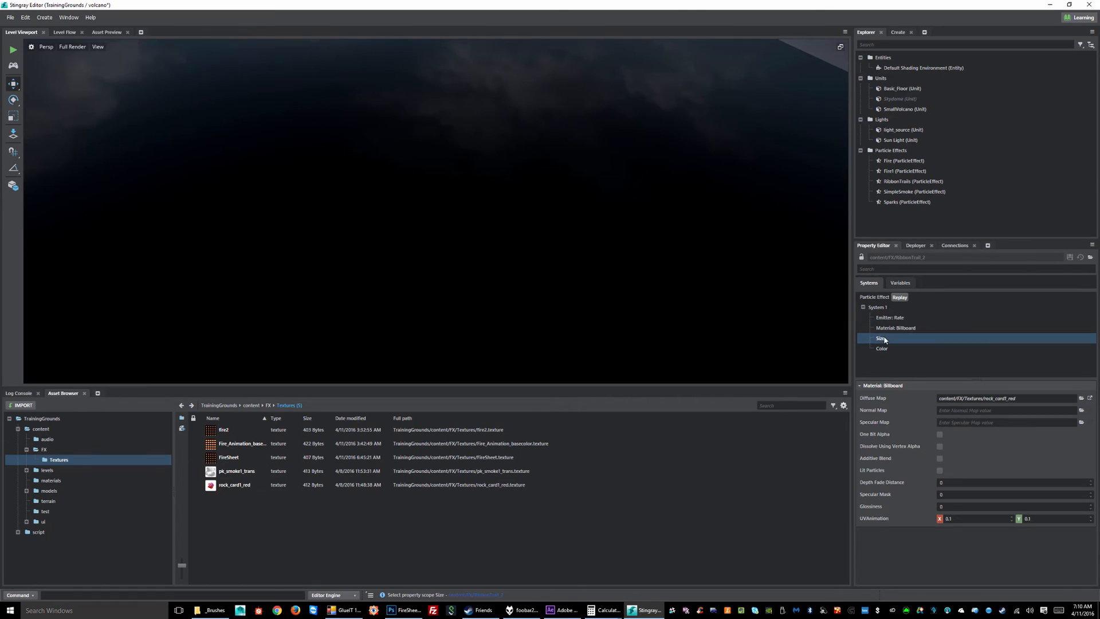
{"action": "left_click", "coordinate": [967, 399]}
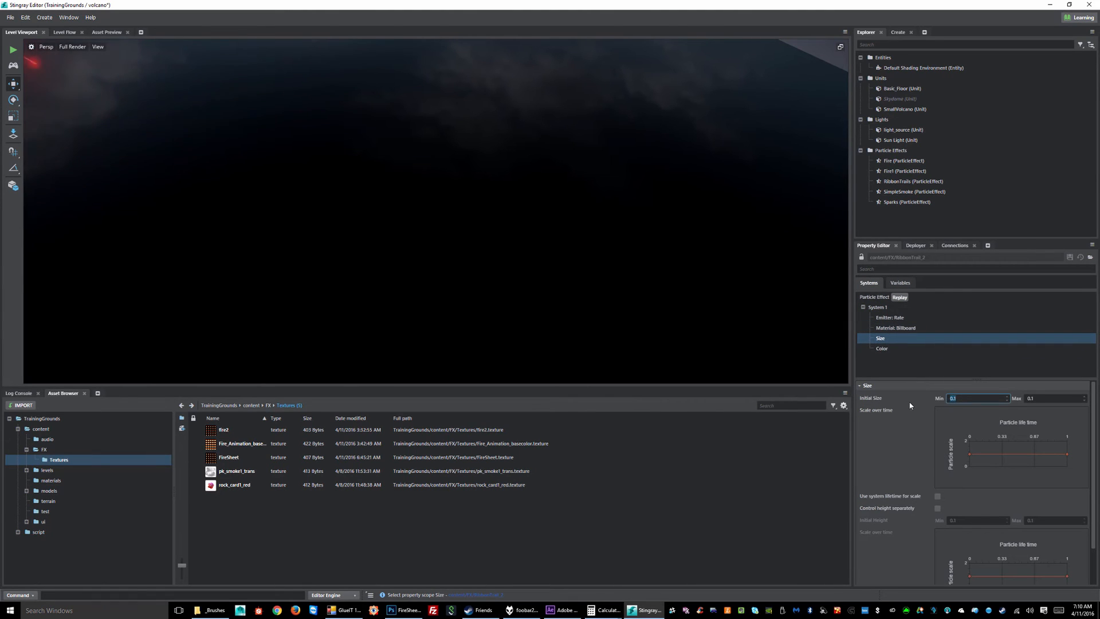
{"action": "type", "text": "1"}
{"action": "key", "text": "Tab"}
{"action": "type", "text": "1"}
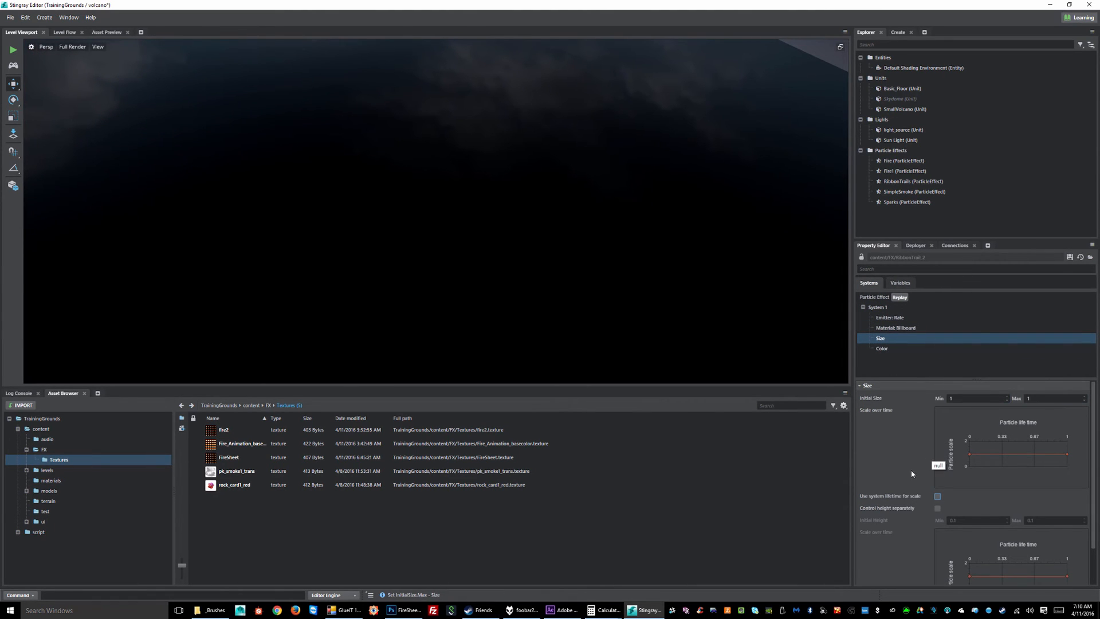
{"action": "left_click", "coordinate": [1070, 258]}
Place the RibbonTrail_2 effect from the FX folder on the empty floor and raise it to a height of about 1.18
{"action": "left_click", "coordinate": [268, 405]}
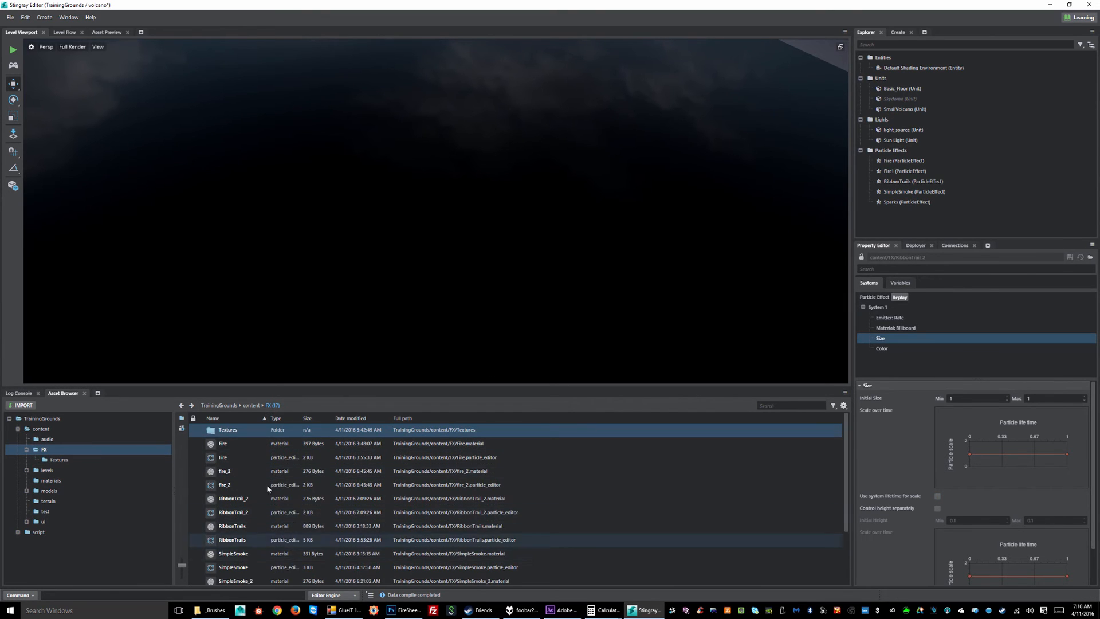
{"action": "scroll", "coordinate": [270, 479], "scroll_direction": "down", "scroll_amount": 3}
{"action": "scroll", "coordinate": [240, 551], "scroll_direction": "up", "scroll_amount": 3}
{"action": "scroll", "coordinate": [248, 537], "scroll_direction": "down", "scroll_amount": 3}
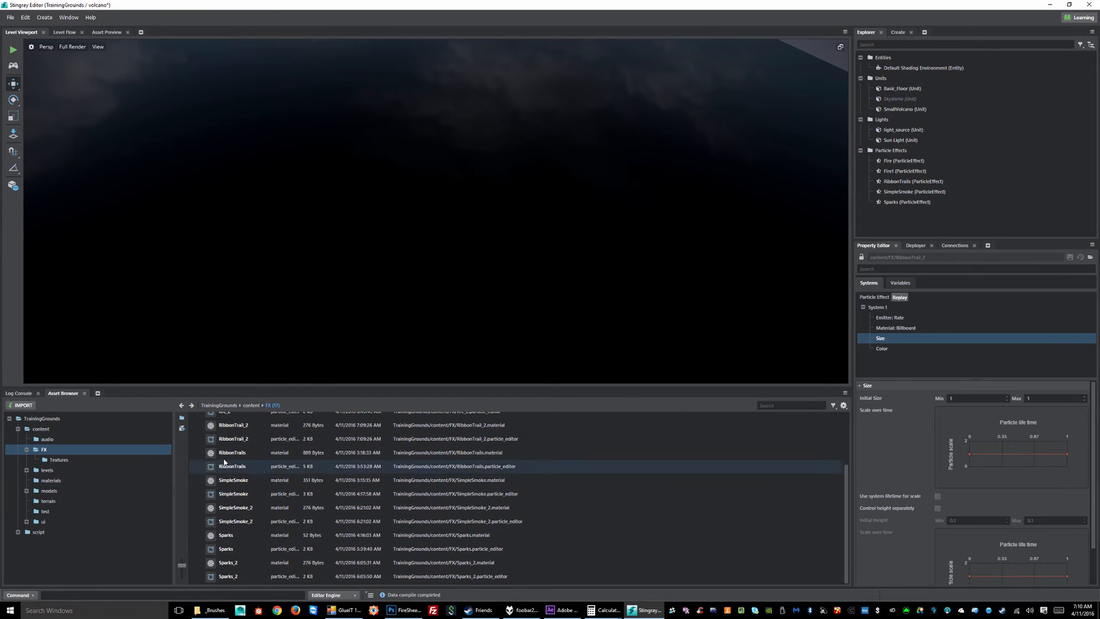
{"action": "left_click_drag", "start_coordinate": [233, 439], "coordinate": [595, 188]}
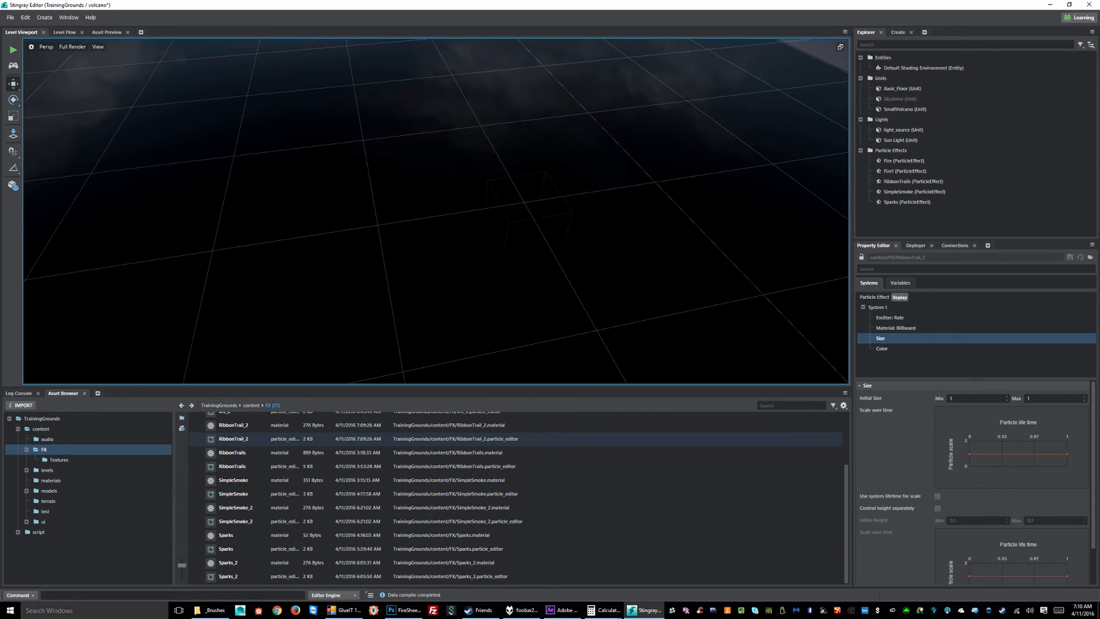
{"action": "left_click_drag", "start_coordinate": [527, 204], "coordinate": [532, 132]}
{"action": "left_click_drag", "start_coordinate": [572, 217], "coordinate": [557, 208], "text": "alt"}
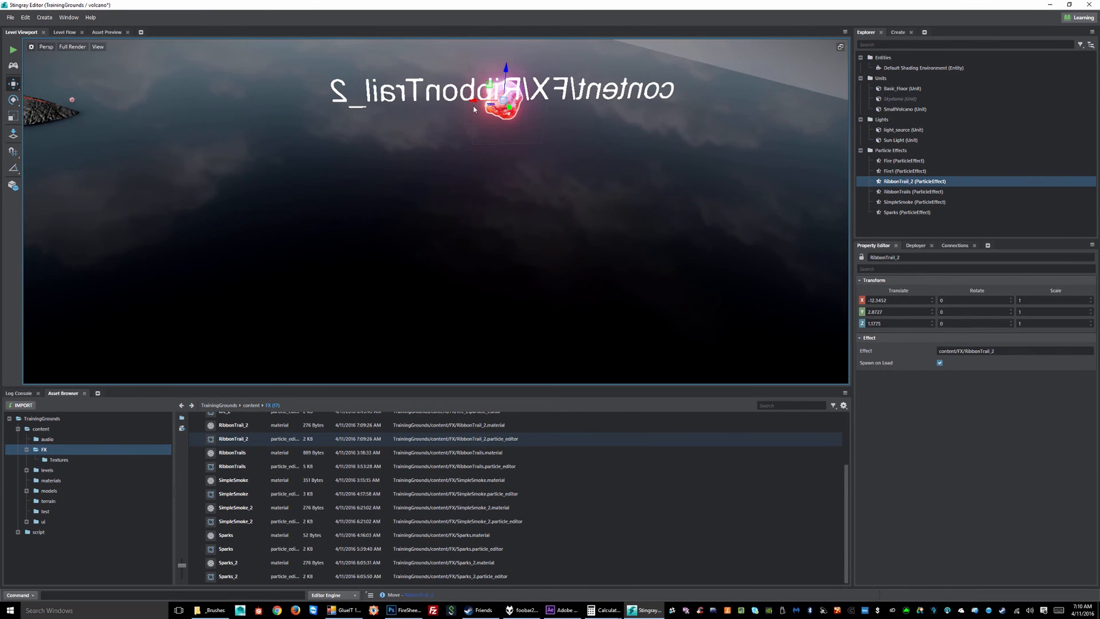
{"action": "scroll", "coordinate": [528, 128], "scroll_direction": "up", "scroll_amount": 2}
{"action": "middle_click_drag", "start_coordinate": [528, 128], "coordinate": [457, 303], "text": "alt"}
{"action": "mouse_move", "coordinate": [457, 303]}
{"action": "left_mouse_down", "text": "alt"}
{"action": "mouse_move", "coordinate": [565, 296]}
{"action": "mouse_move", "coordinate": [448, 306]}
{"action": "mouse_move", "coordinate": [459, 298]}
{"action": "left_mouse_up", "text": "alt"}
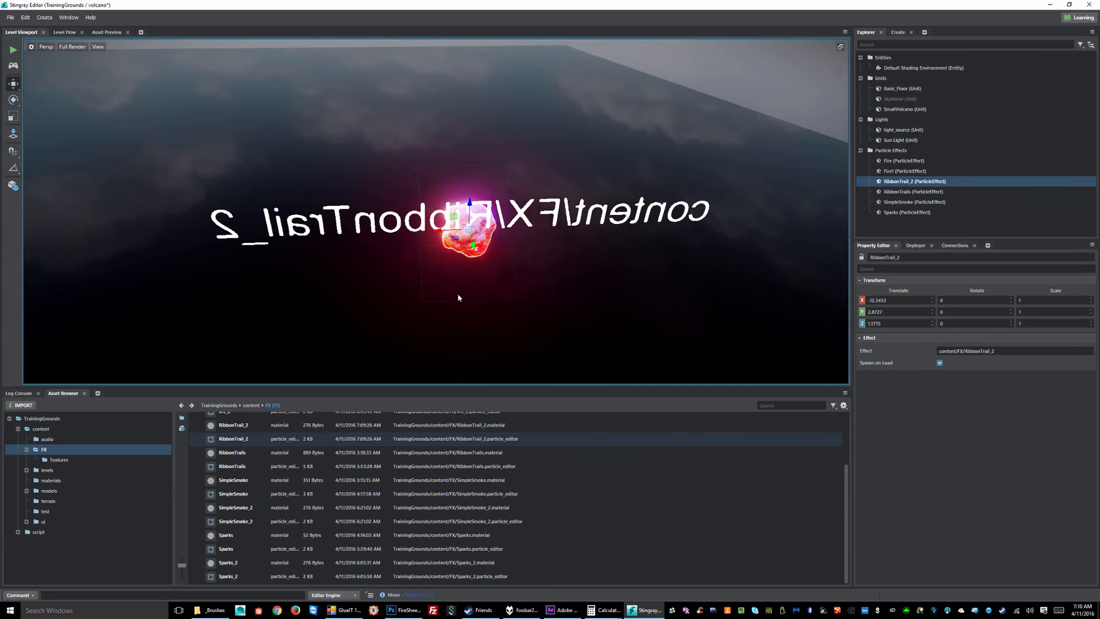
{"action": "right_click_drag", "start_coordinate": [458, 298], "coordinate": [525, 246], "text": "alt"}
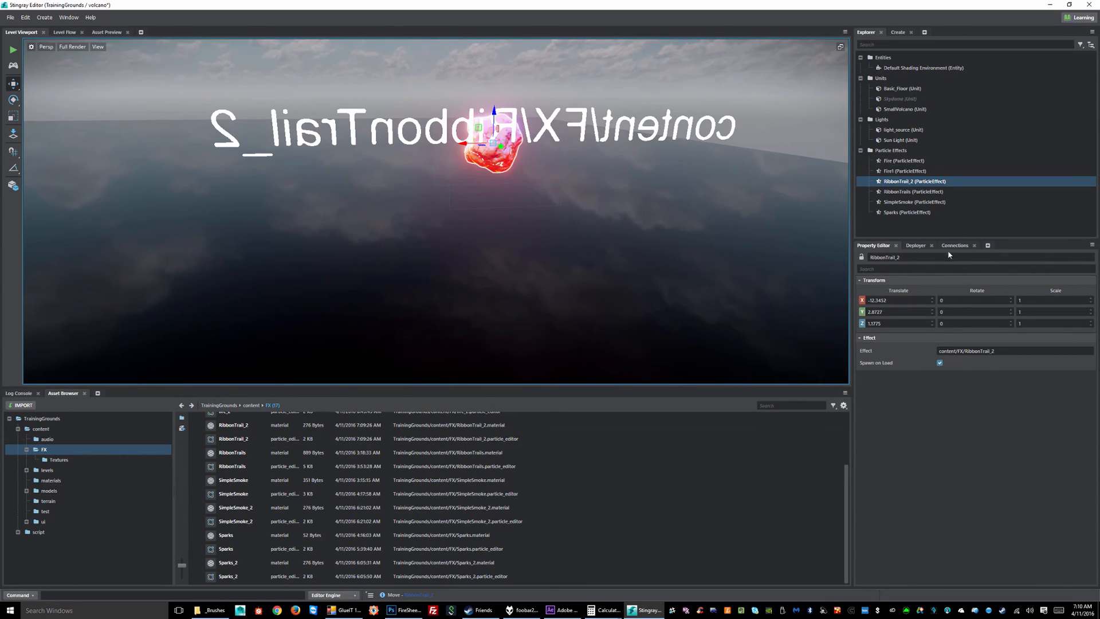
Add a Velocity: Box component to System 1 of the RibbonTrail_2 particle effect and save it
{"action": "left_click", "coordinate": [242, 439]}
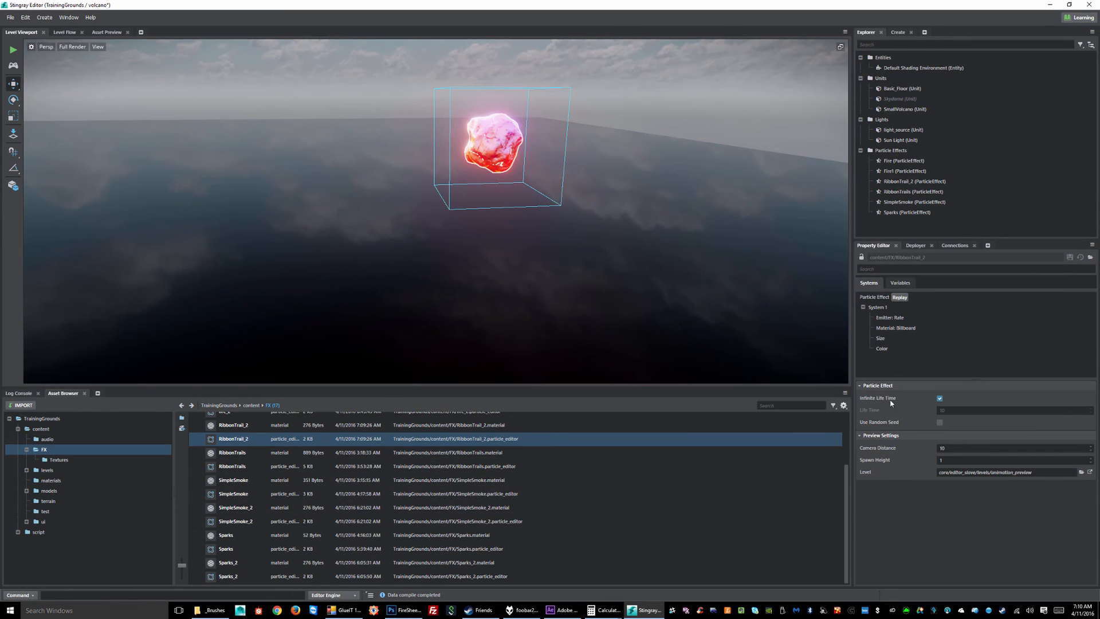
{"action": "left_click", "coordinate": [905, 308]}
{"action": "right_click", "coordinate": [907, 309]}
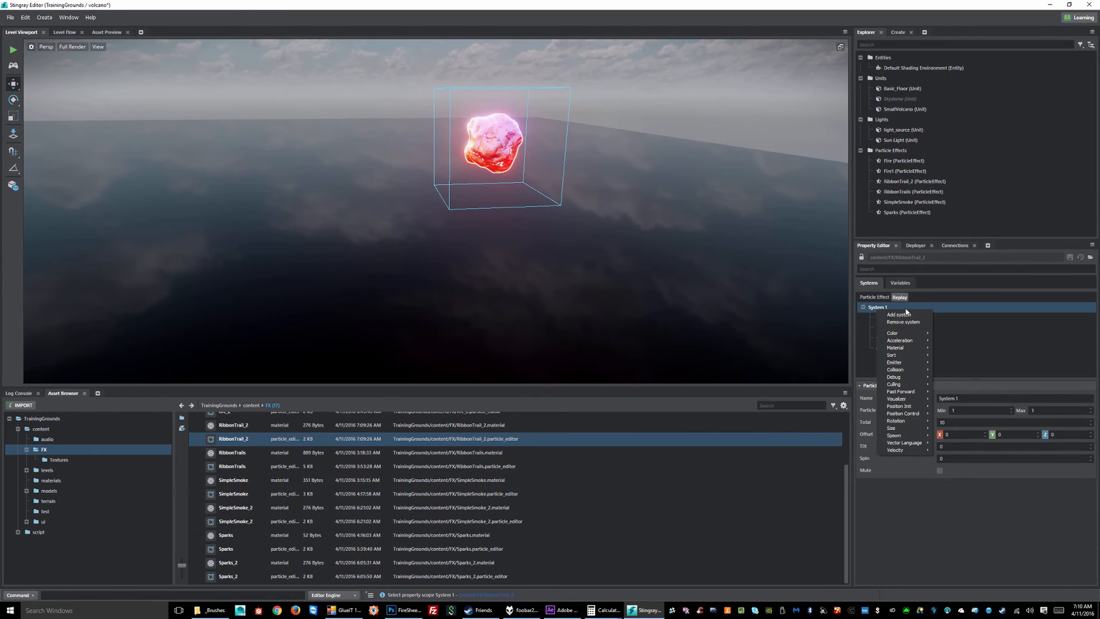
{"action": "mouse_move", "coordinate": [902, 392]}
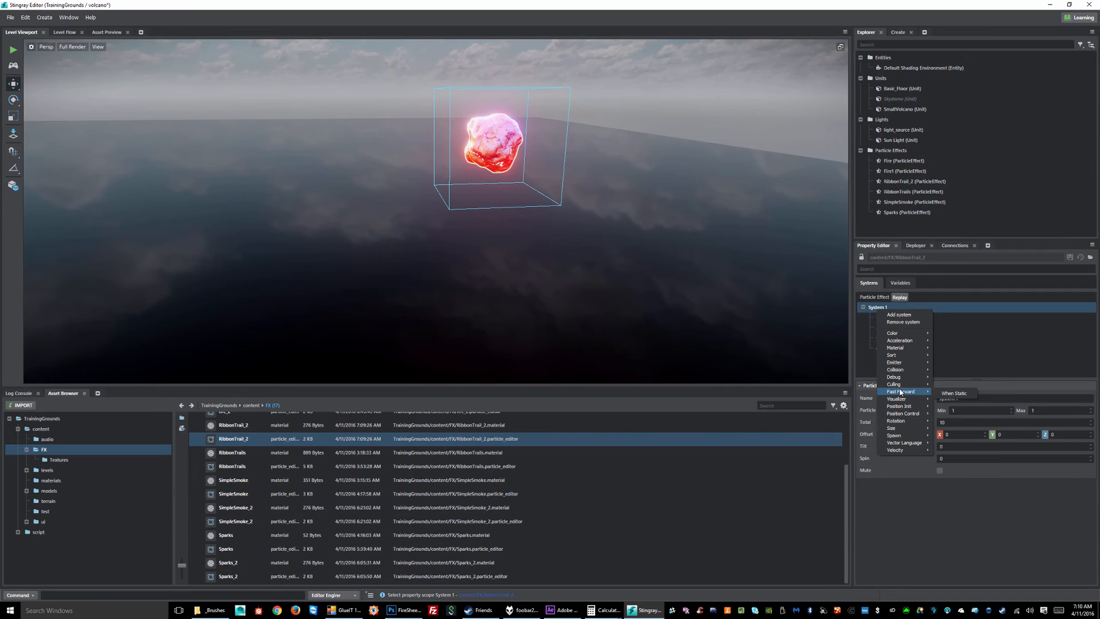
{"action": "mouse_move", "coordinate": [886, 444]}
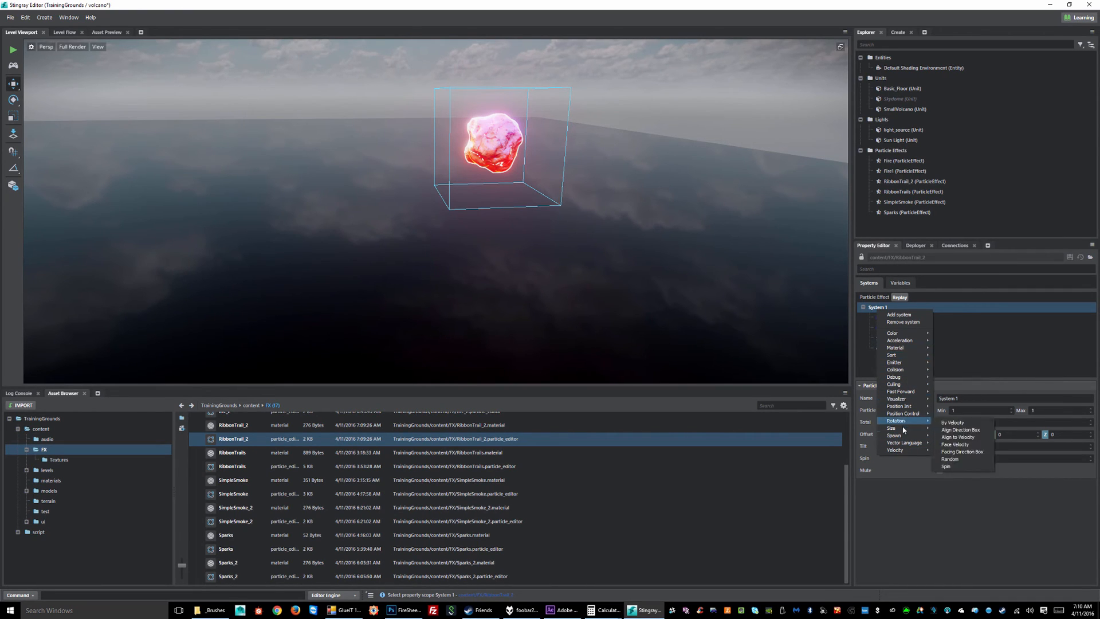
{"action": "left_click", "coordinate": [947, 451]}
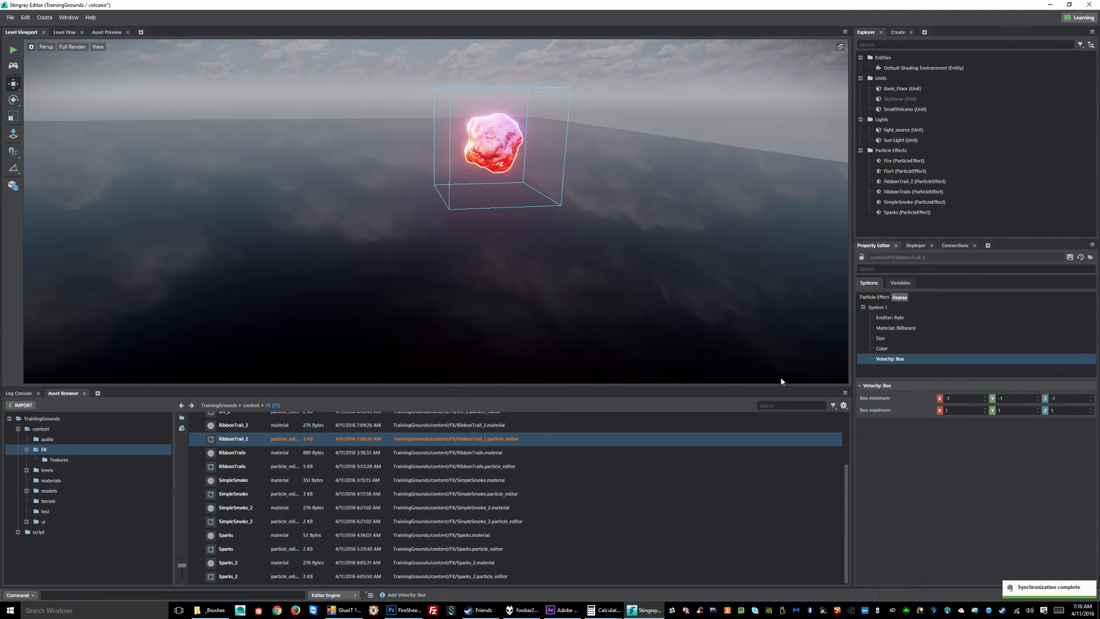
{"action": "left_click", "coordinate": [1070, 258]}
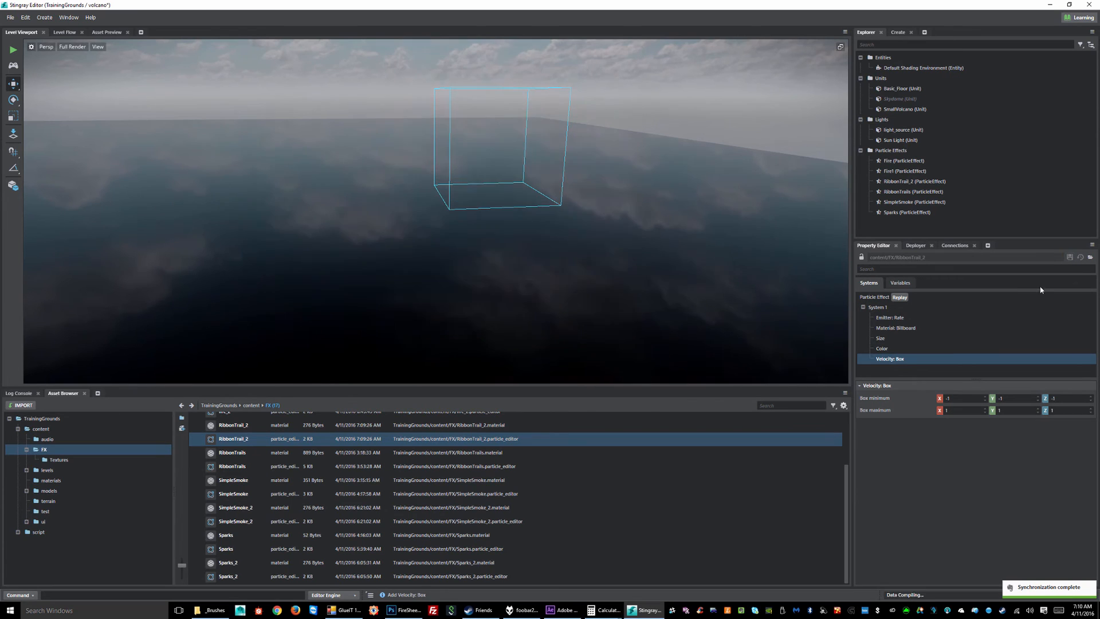
Set the velocity box's minimum Z to 1 and maximum Z to 3, and save the effect
{"action": "mouse_move", "coordinate": [611, 200]}
{"action": "right_mouse_down", "text": "alt"}
{"action": "mouse_move", "coordinate": [611, 229]}
{"action": "mouse_move", "coordinate": [611, 203]}
{"action": "mouse_move", "coordinate": [611, 213]}
{"action": "right_mouse_up", "text": "alt"}
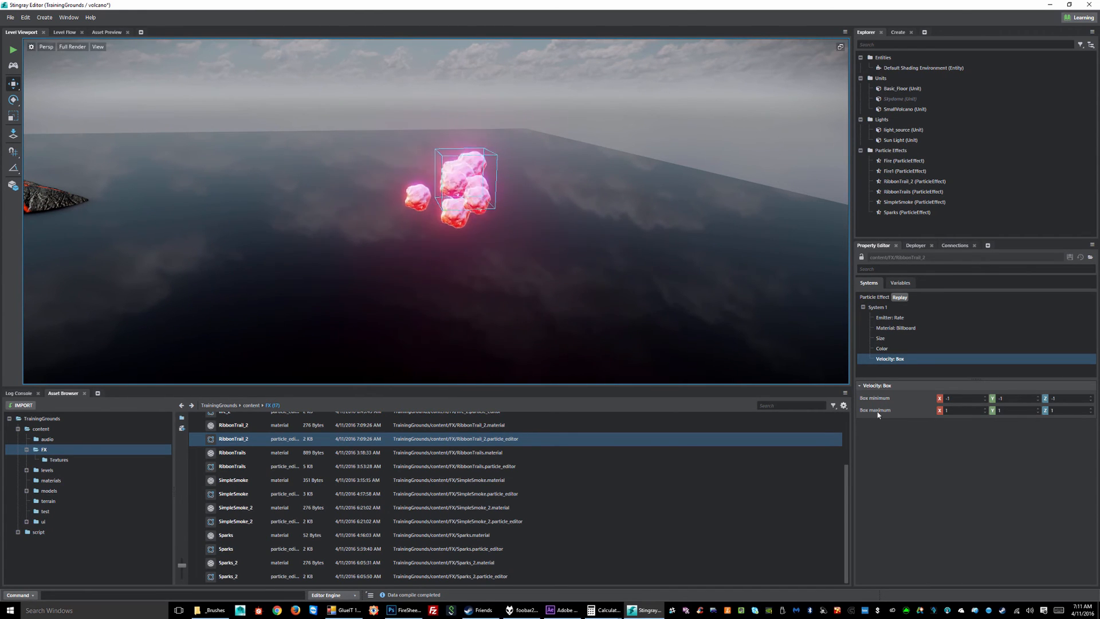
{"action": "left_click", "coordinate": [1058, 398]}
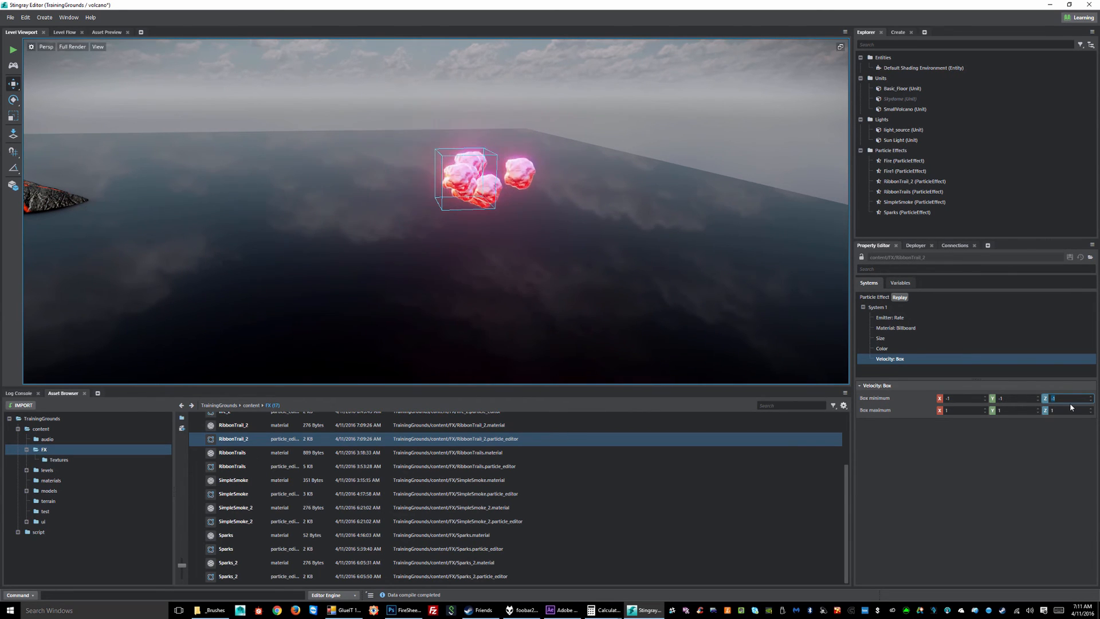
{"action": "type", "text": "1"}
{"action": "key", "text": "Tab"}
{"action": "key", "text": "Tab"}
{"action": "key", "text": "Tab"}
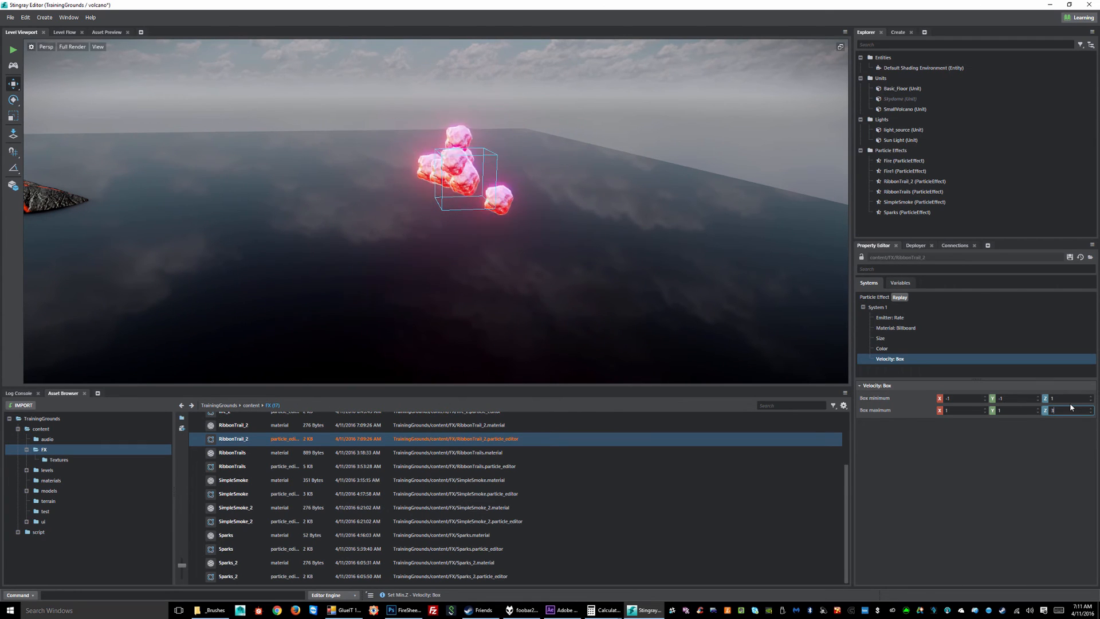
{"action": "type", "text": "3"}
{"action": "key", "text": "Return"}
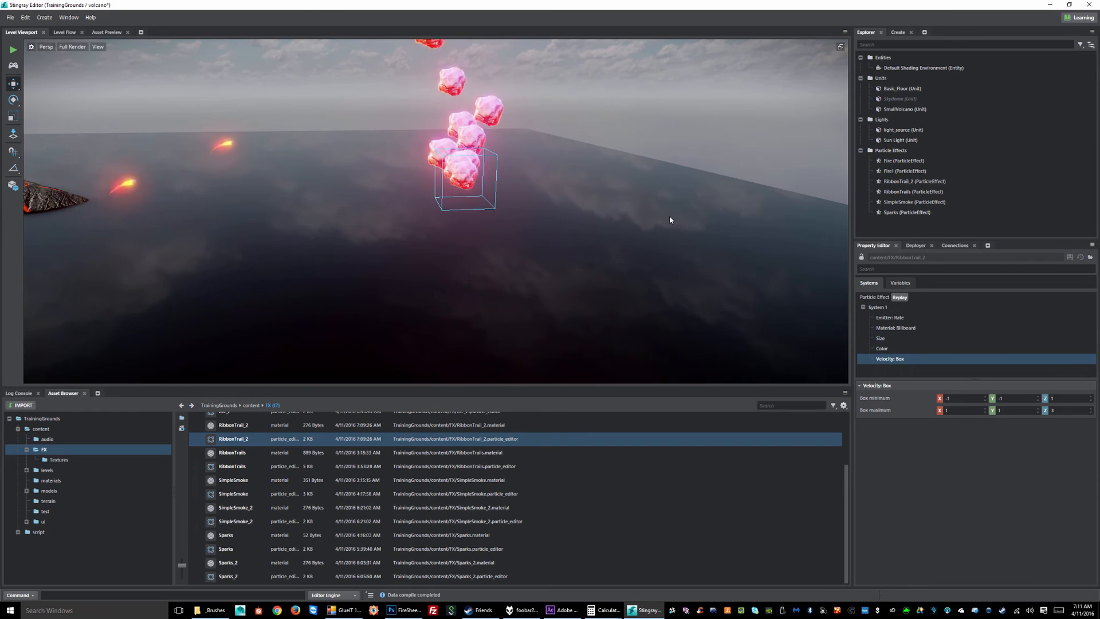
Set the velocity box minimum to -2, -2, 2 and the maximum to 2, 2, 5, and save the effect
{"action": "right_click_drag", "start_coordinate": [669, 216], "coordinate": [633, 195], "text": "alt"}
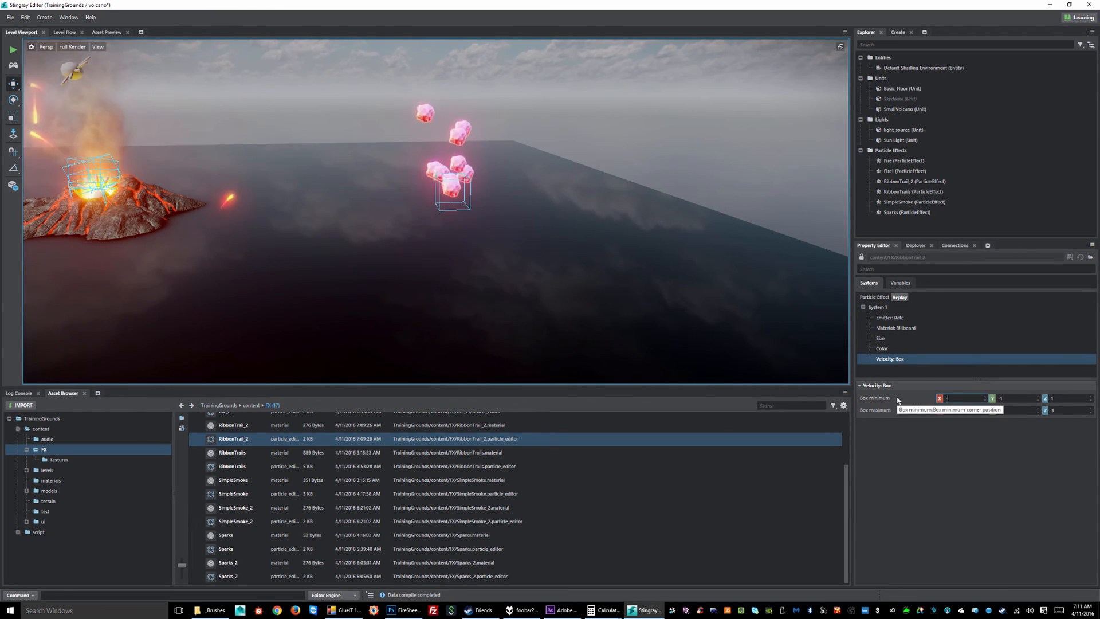
{"action": "key", "text": "Tab"}
{"action": "type", "text": "2"}
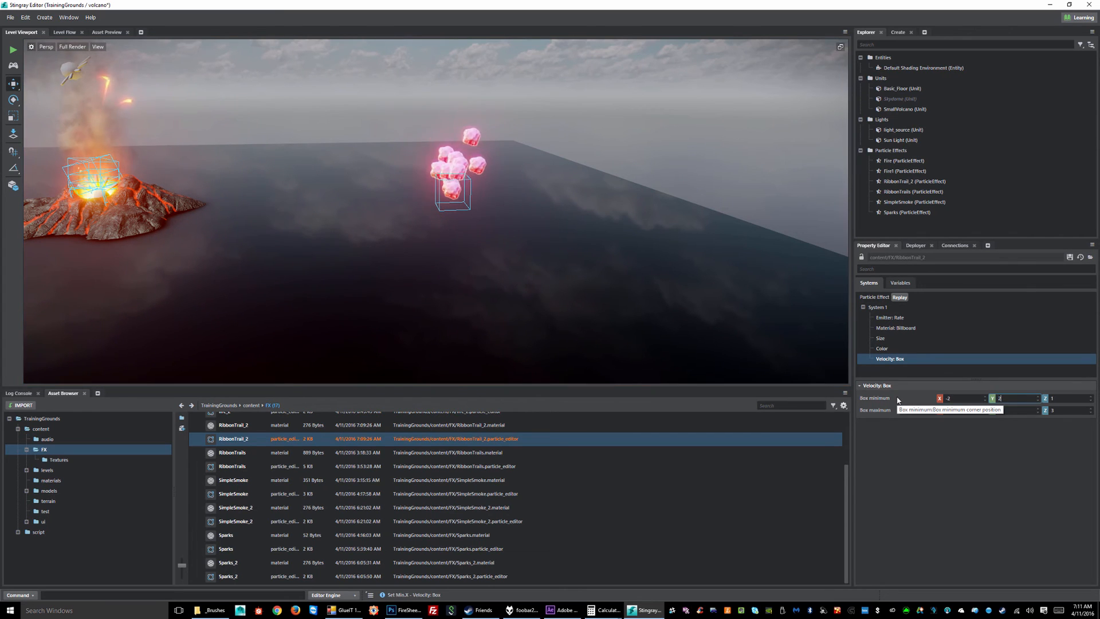
{"action": "key", "text": "shift+Tab"}
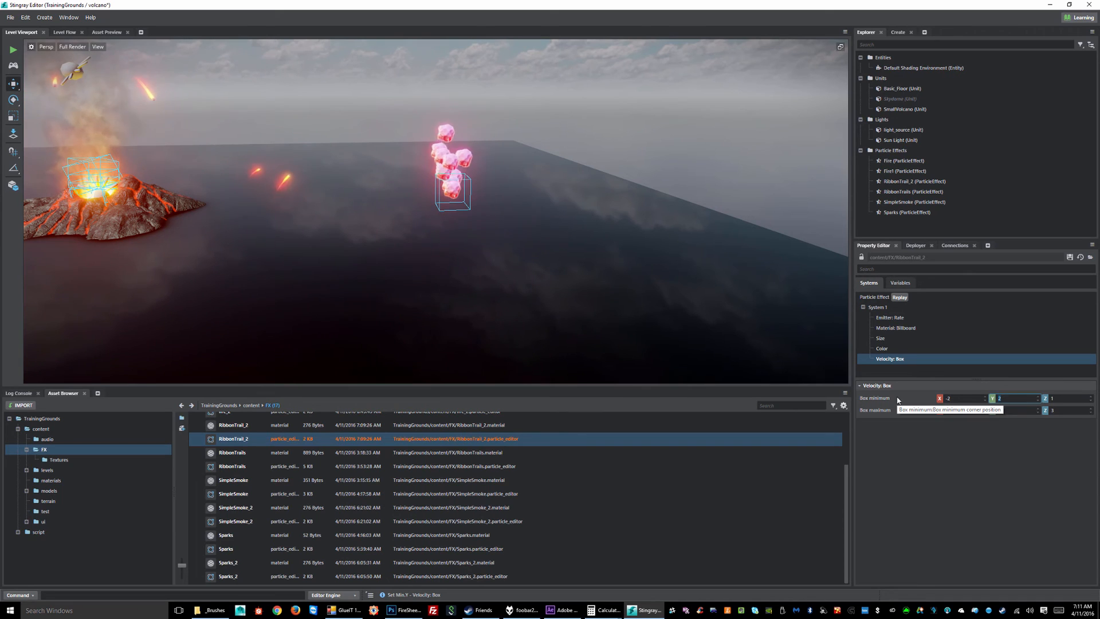
{"action": "type", "text": "-2"}
{"action": "key", "text": "Return"}
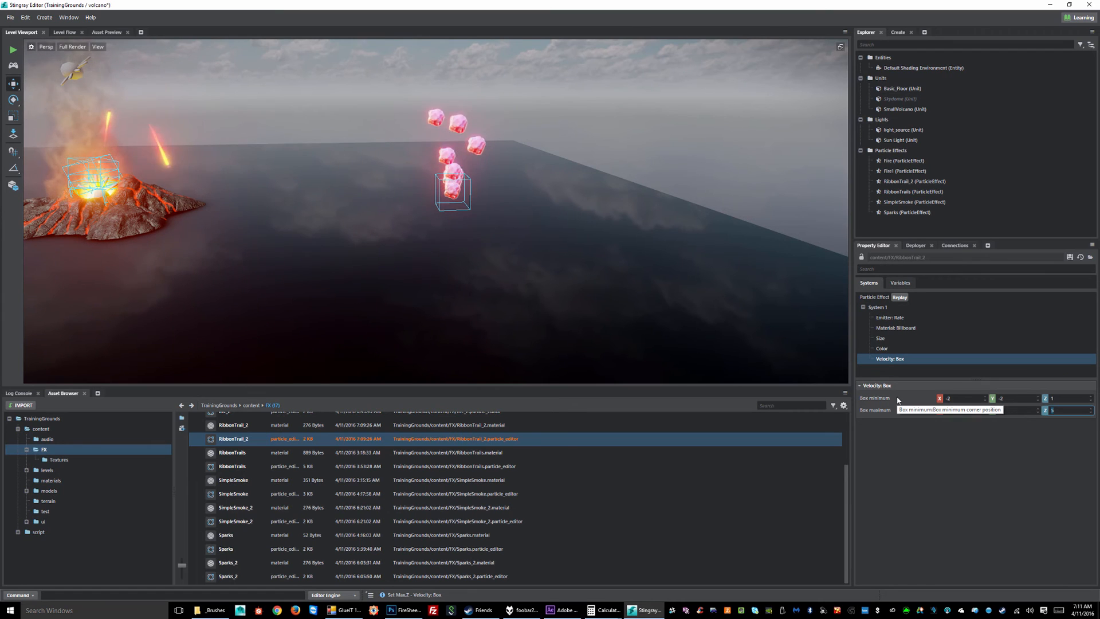
{"action": "key", "text": "shift+Tab"}
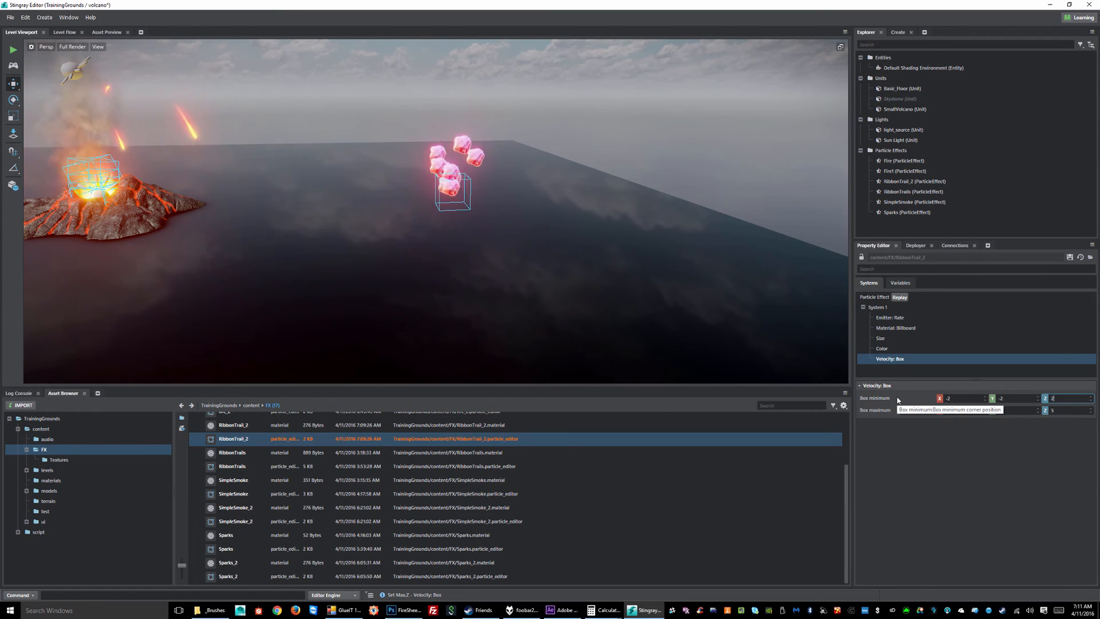
{"action": "type", "text": "2"}
{"action": "key", "text": "Tab"}
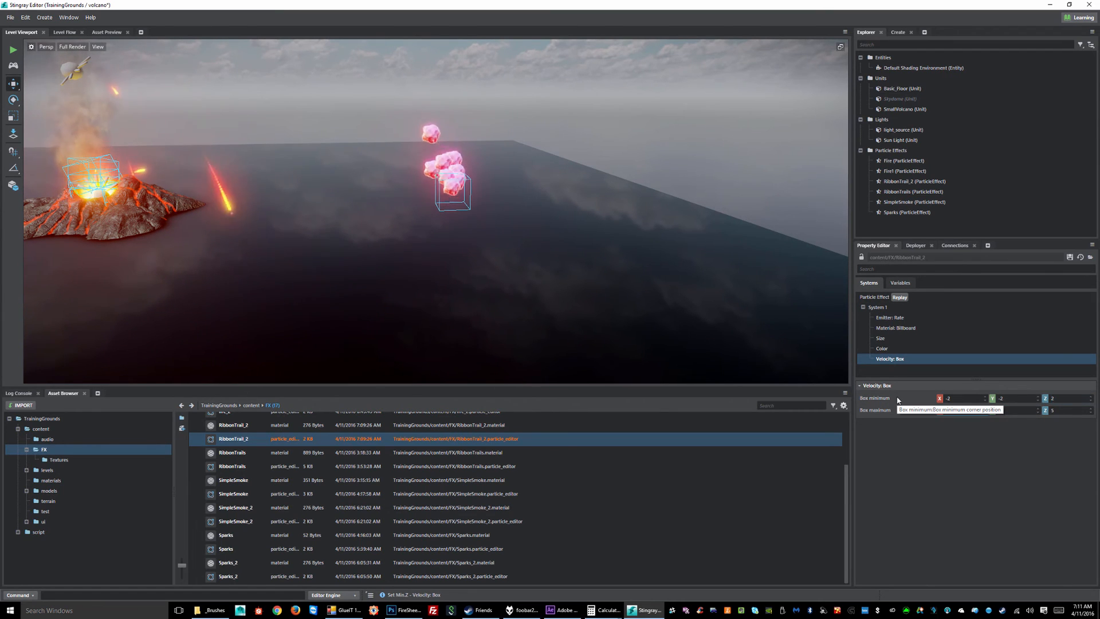
{"action": "left_click", "coordinate": [1069, 257]}
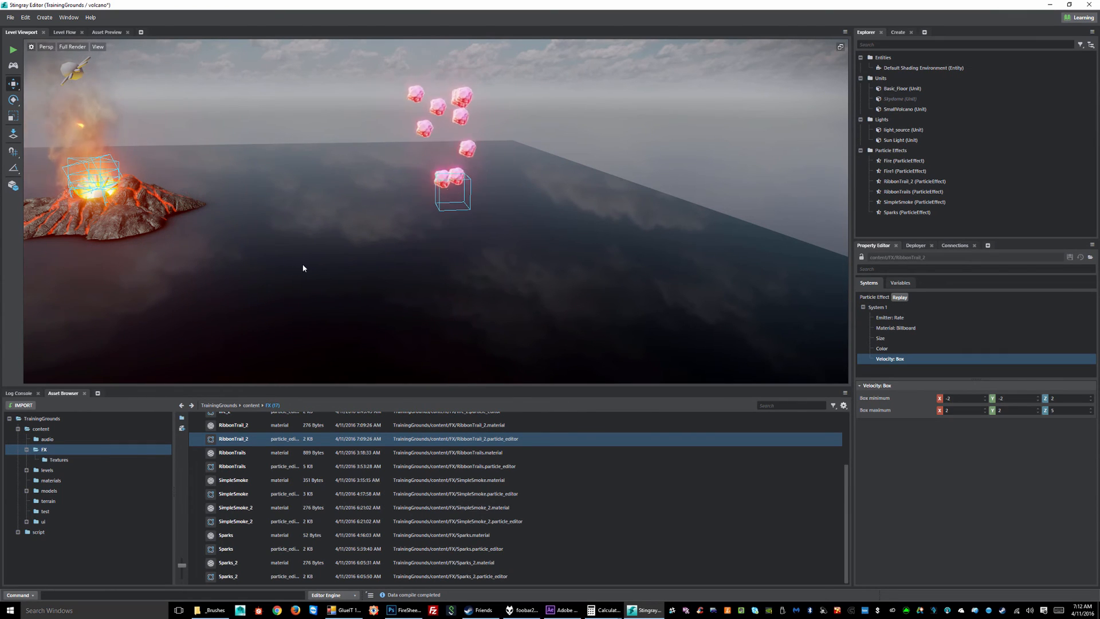
Add an Acceleration: Gravity component to System 1 and save the effect
{"action": "right_click_drag", "start_coordinate": [618, 227], "coordinate": [602, 163]}
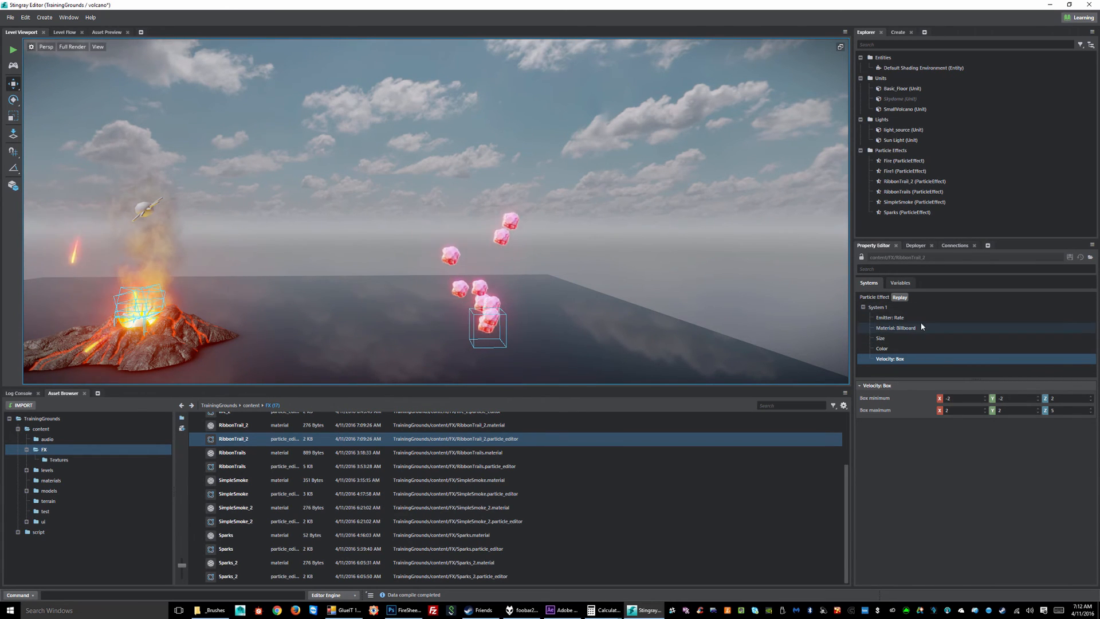
{"action": "left_click", "coordinate": [897, 312]}
{"action": "right_click", "coordinate": [897, 312]}
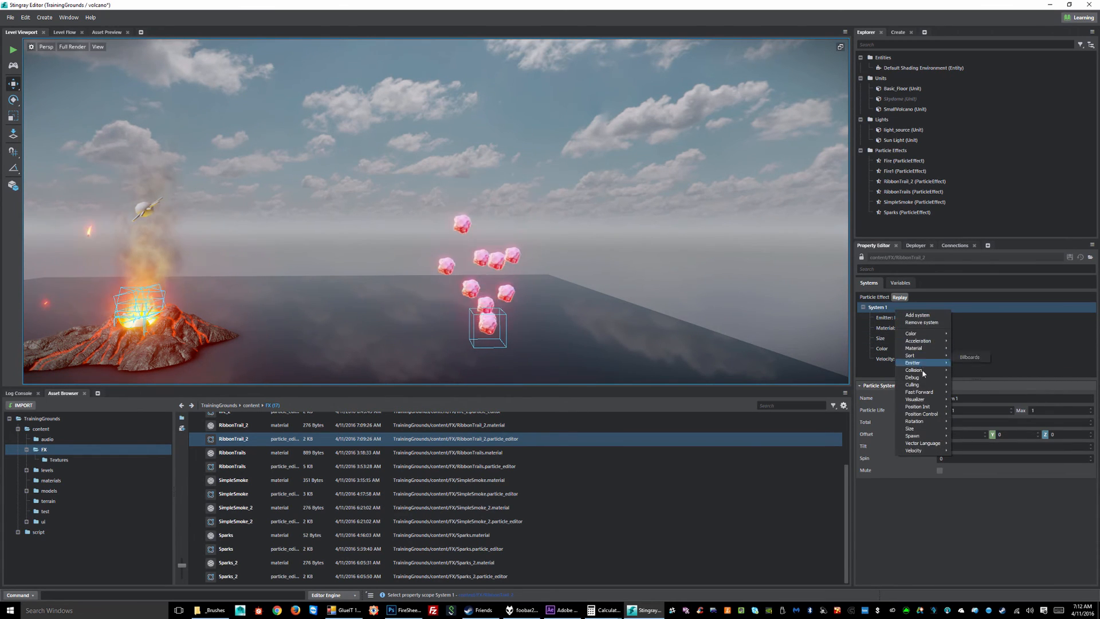
{"action": "mouse_move", "coordinate": [926, 371]}
{"action": "mouse_move", "coordinate": [925, 341]}
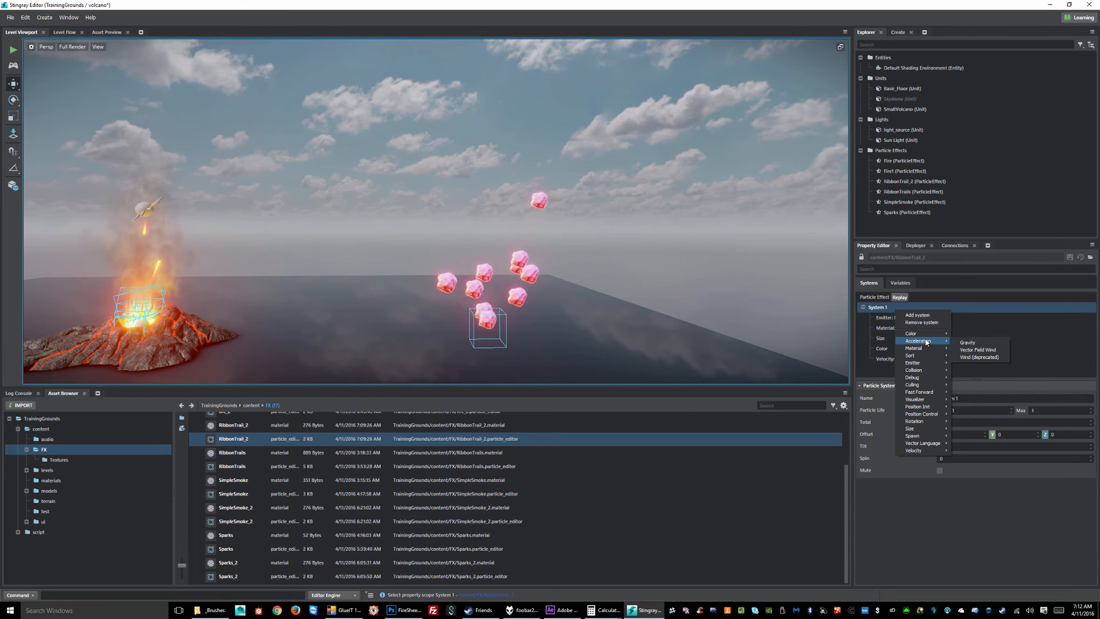
{"action": "left_click", "coordinate": [961, 342]}
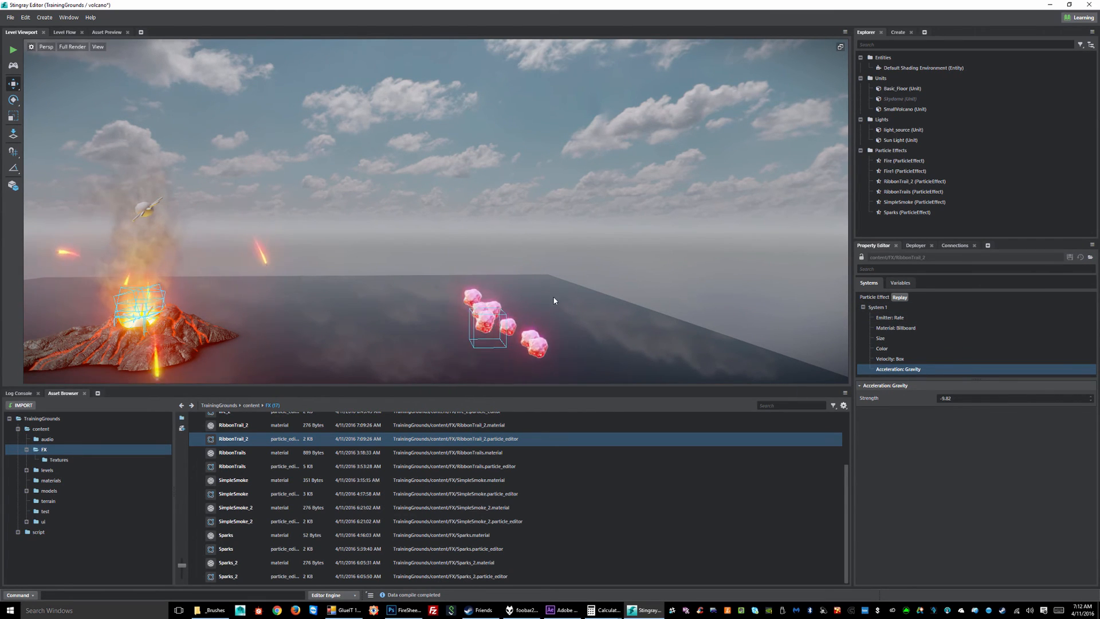
Set the velocity box's maximum Z to 10 and minimum Z to 5, saving the effect after each change
{"action": "middle_click_drag", "start_coordinate": [474, 337], "coordinate": [528, 276], "text": "alt"}
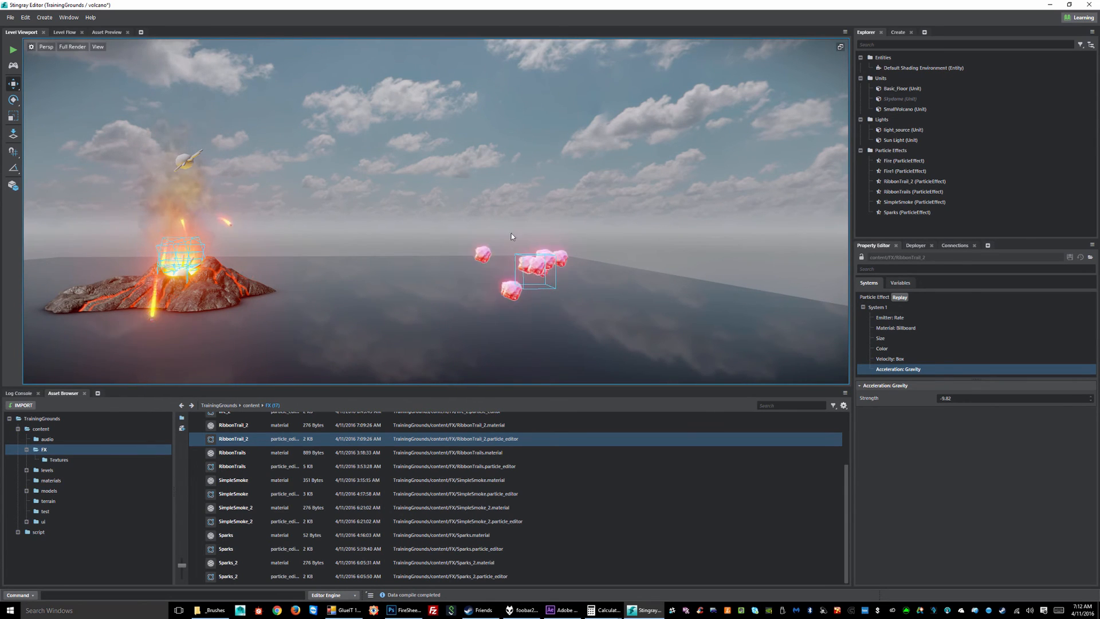
{"action": "middle_click_drag", "start_coordinate": [577, 267], "coordinate": [570, 298], "text": "alt"}
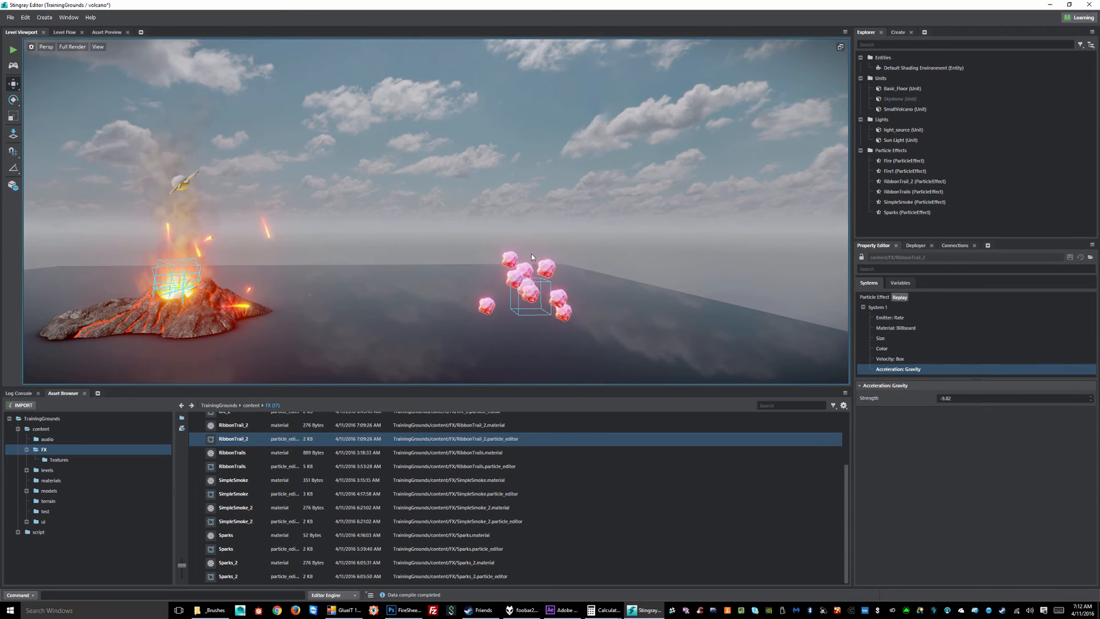
{"action": "left_click", "coordinate": [885, 359]}
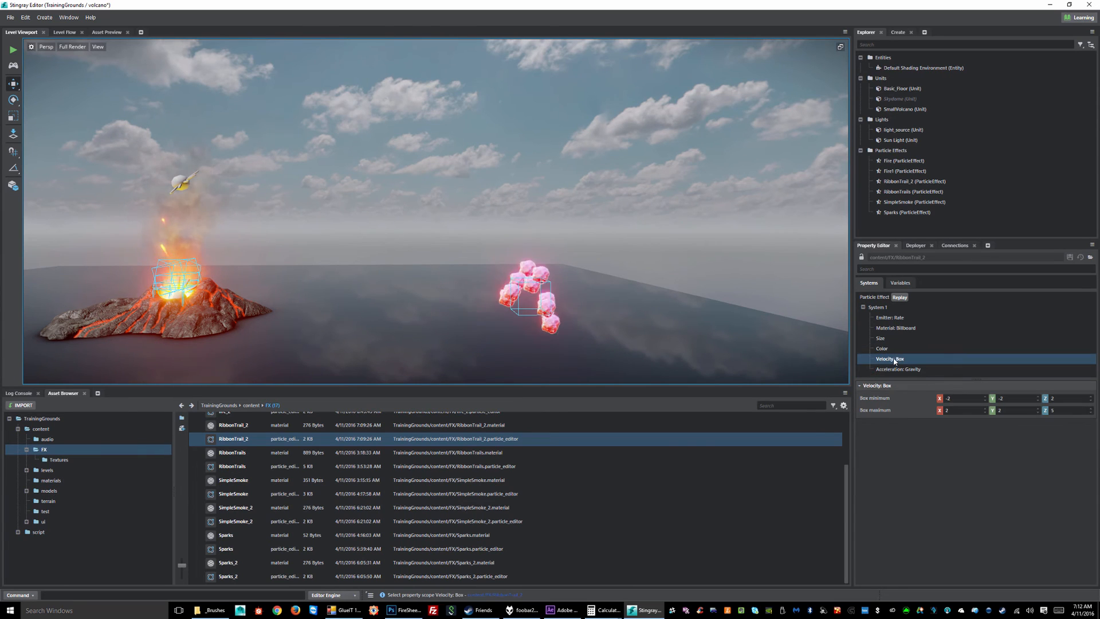
{"action": "left_click_drag", "start_coordinate": [1065, 411], "coordinate": [1013, 415]}
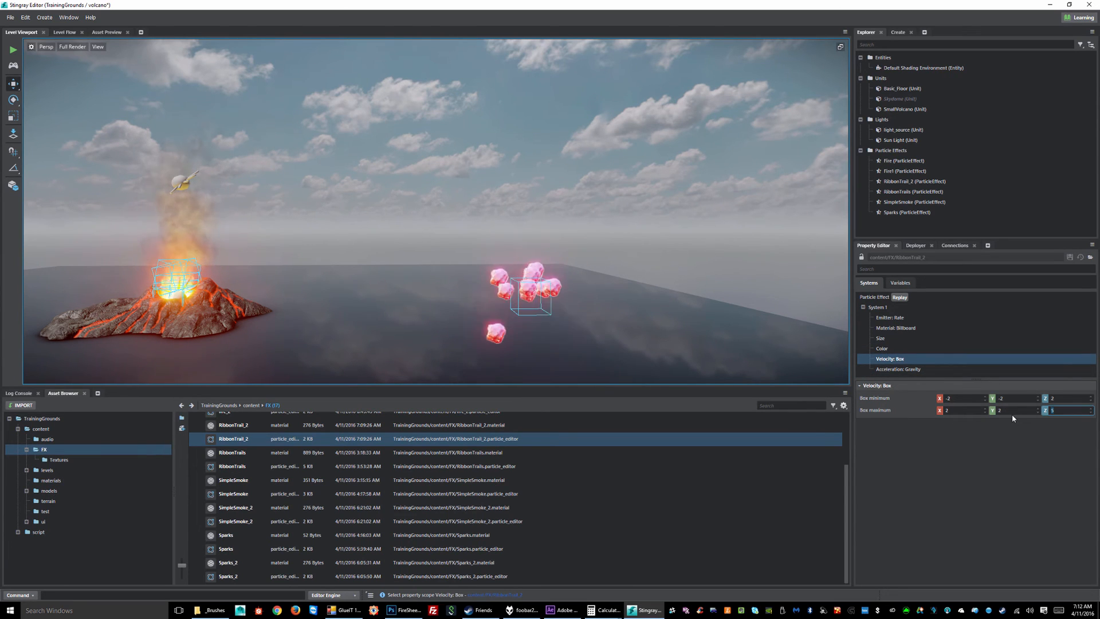
{"action": "type", "text": "10"}
{"action": "key", "text": "Return"}
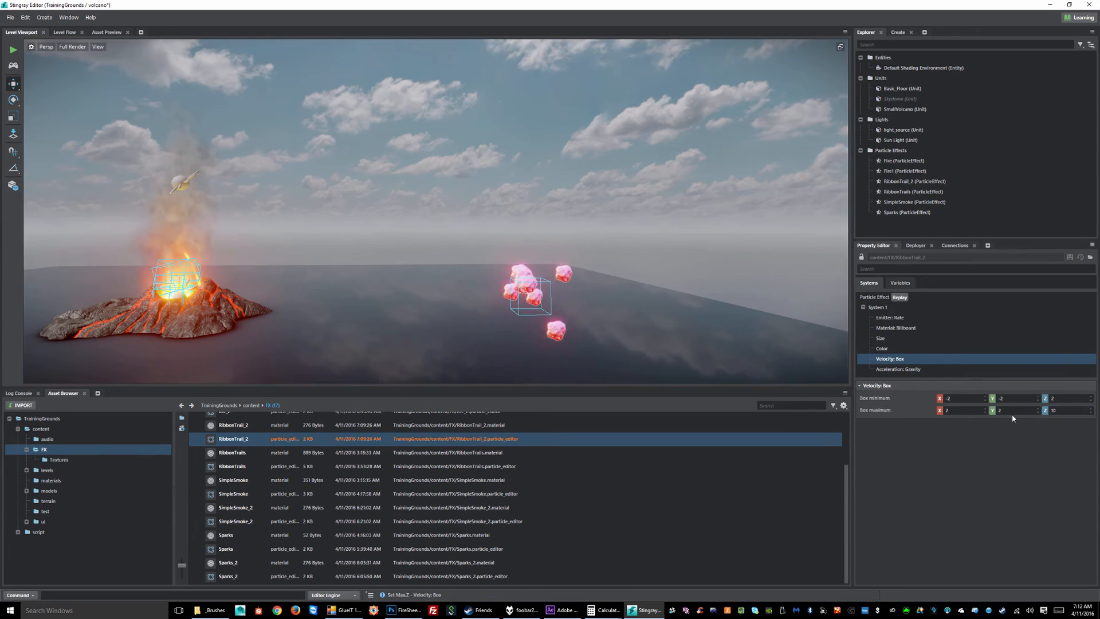
{"action": "left_click", "coordinate": [1069, 257]}
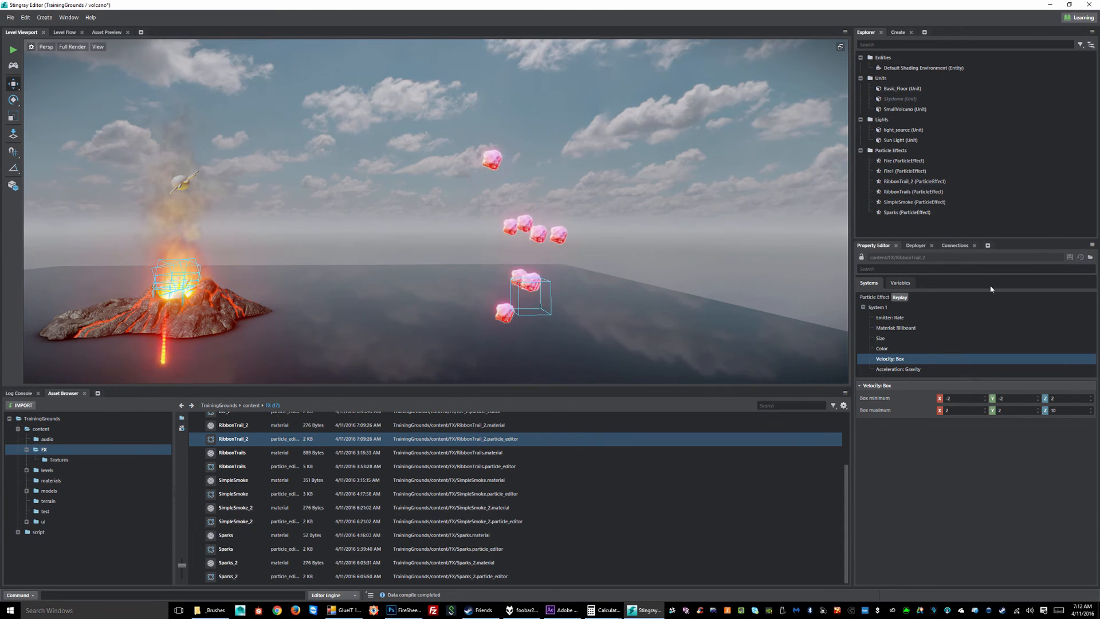
{"action": "left_click", "coordinate": [1042, 402]}
{"action": "type", "text": "5"}
{"action": "key", "text": "Tab"}
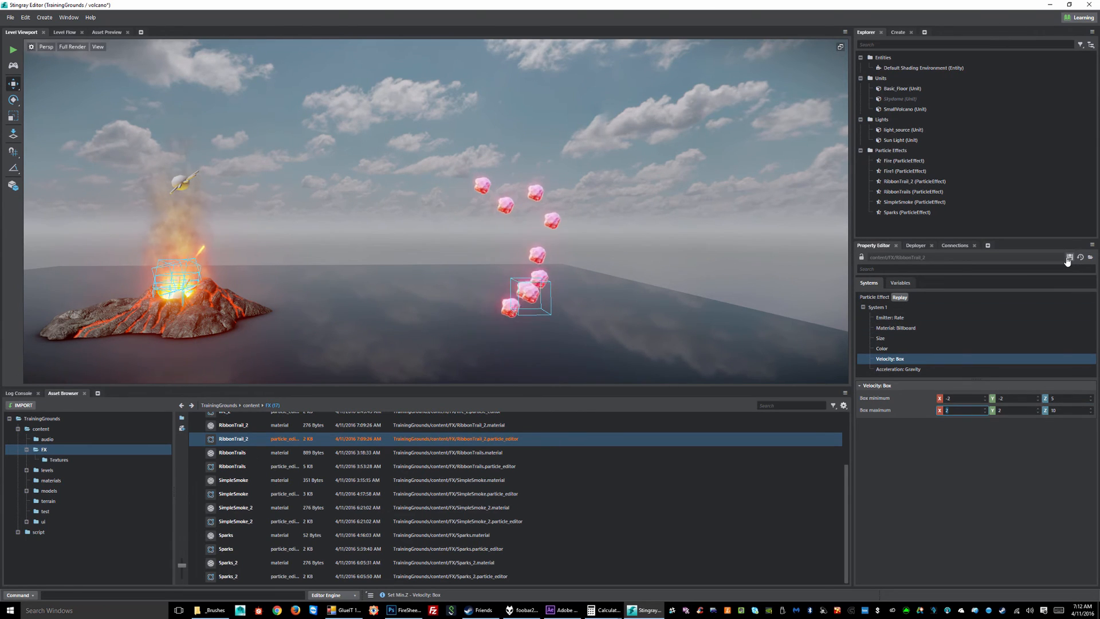
{"action": "left_click", "coordinate": [1068, 259]}
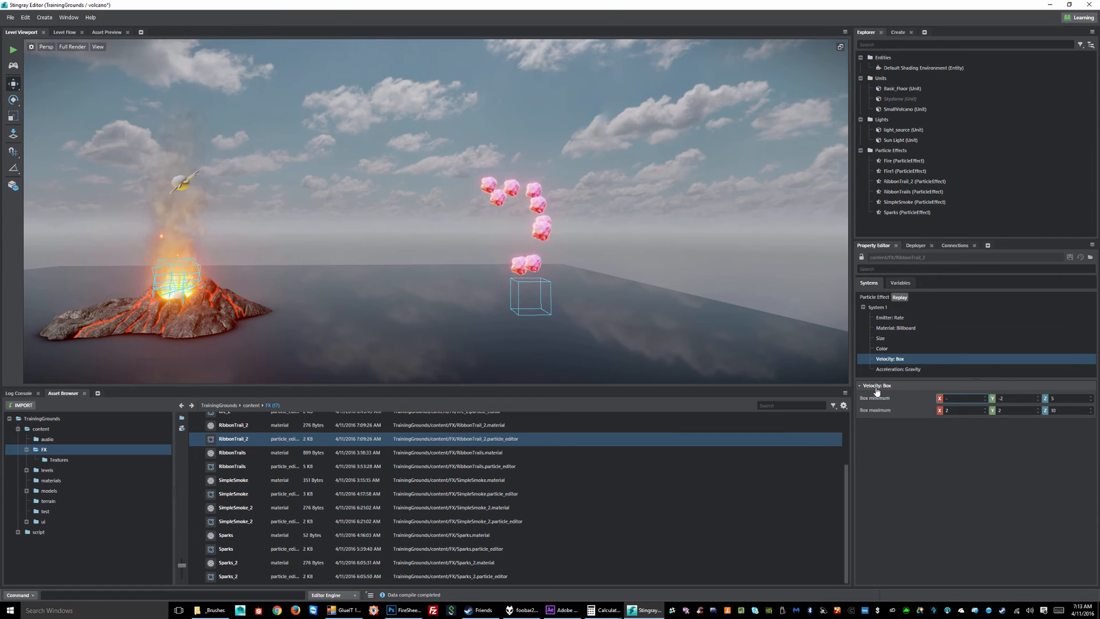
Set the velocity box's X and Y minimums to -5 and maximums to 5, and save the effect
{"action": "key", "text": "Tab"}
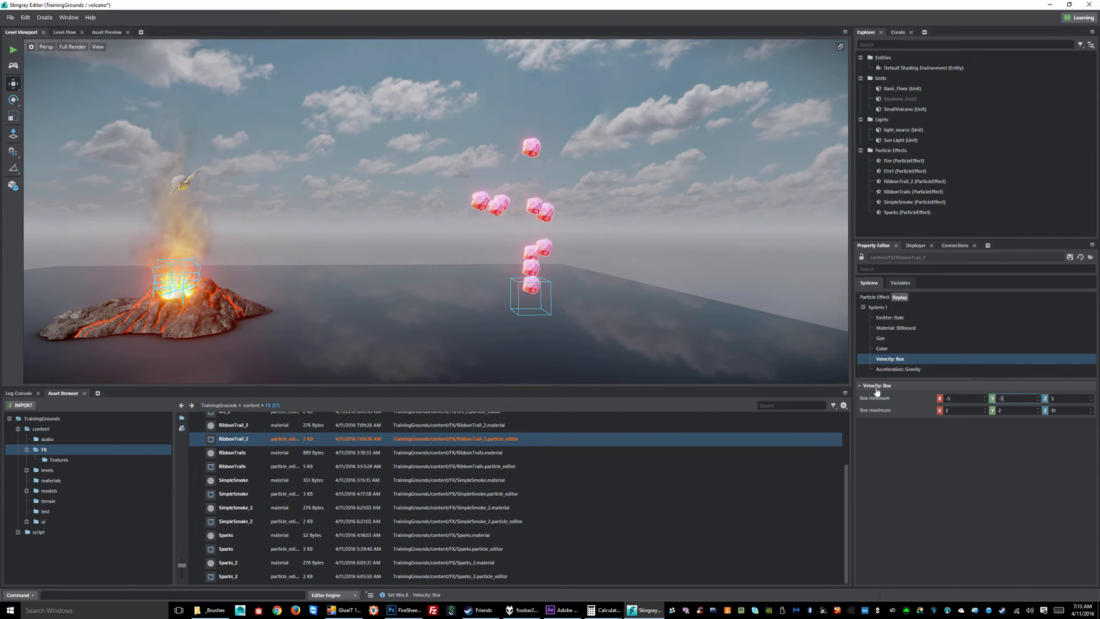
{"action": "key", "text": "Tab"}
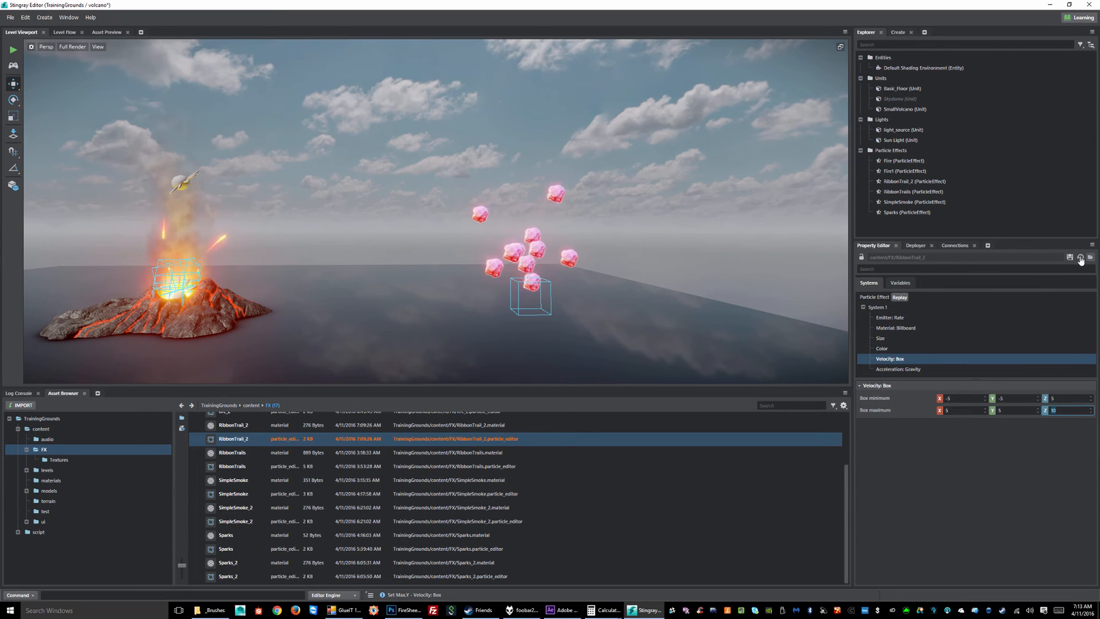
{"action": "left_click", "coordinate": [1080, 258]}
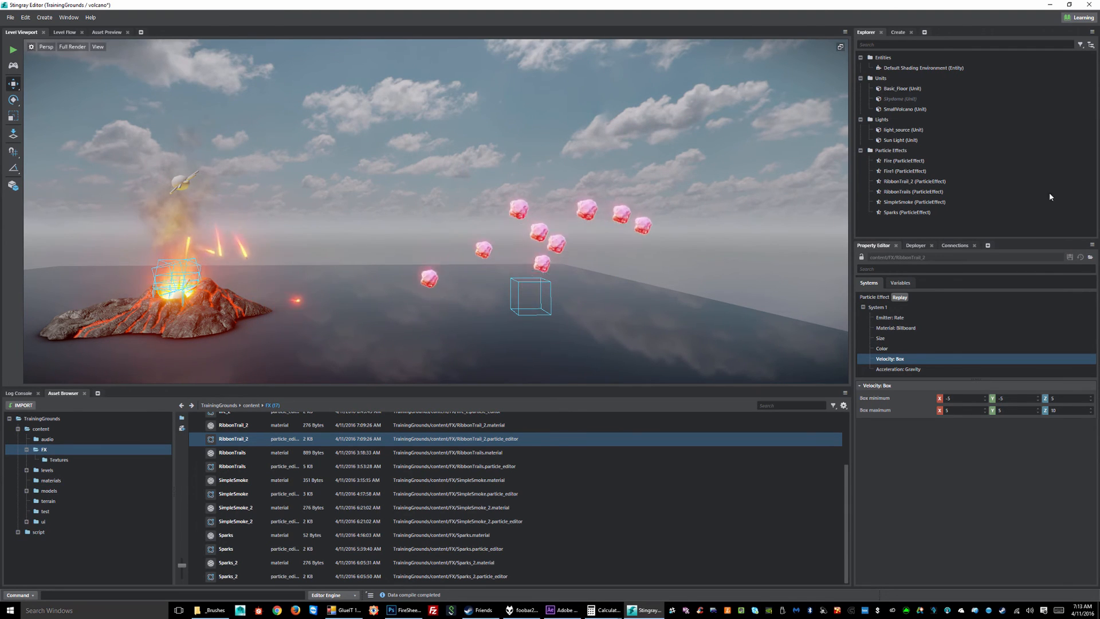
Set the initial particle size of System 1 to a minimum and maximum of 0.3 and save the effect
{"action": "left_click", "coordinate": [881, 338]}
{"action": "left_click", "coordinate": [973, 400]}
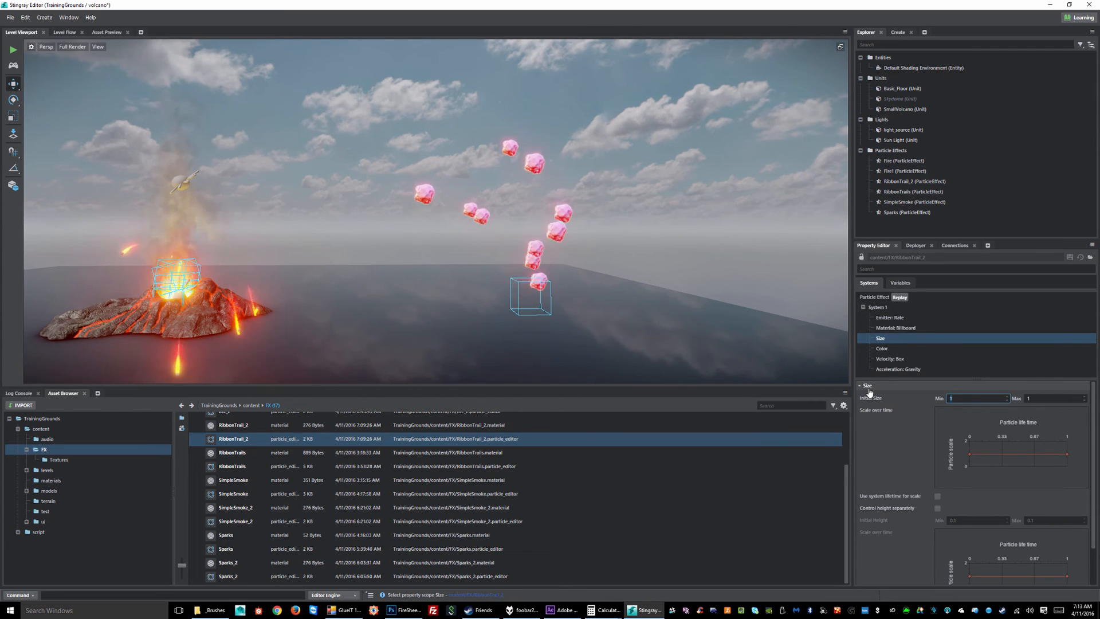
{"action": "type", "text": "."}
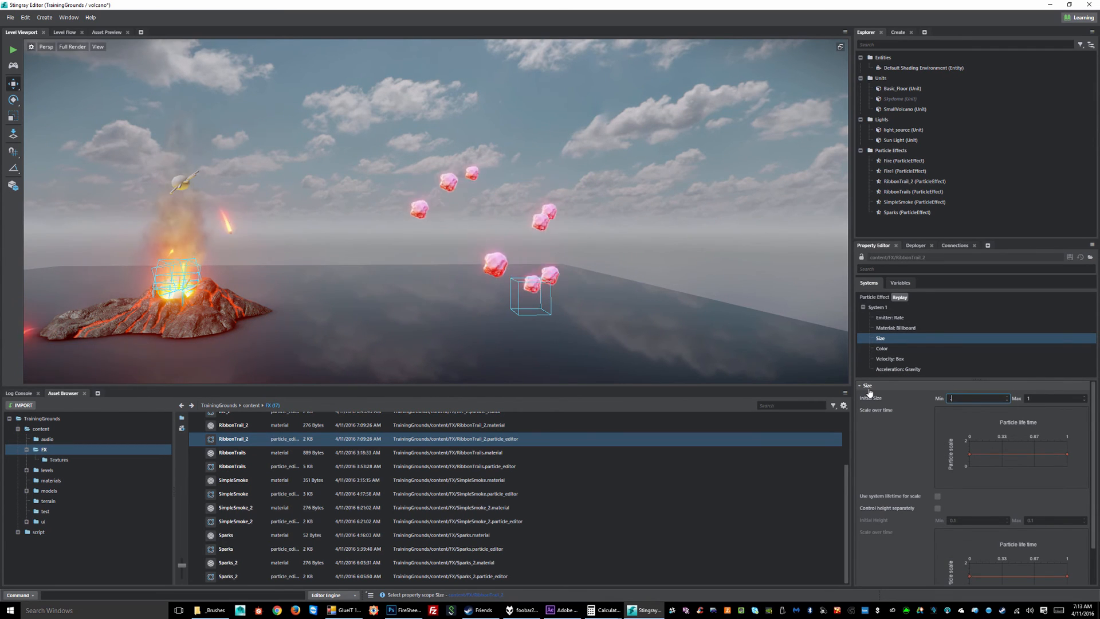
{"action": "type", "text": "3"}
{"action": "key", "text": "Tab"}
{"action": "type", "text": ".3"}
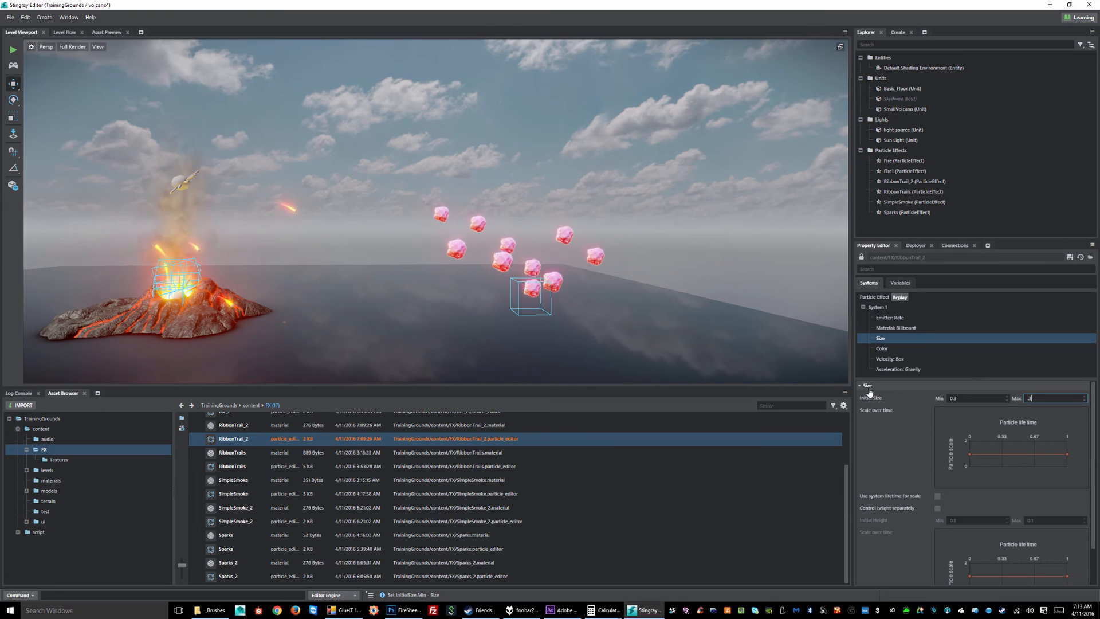
{"action": "key", "text": "Tab"}
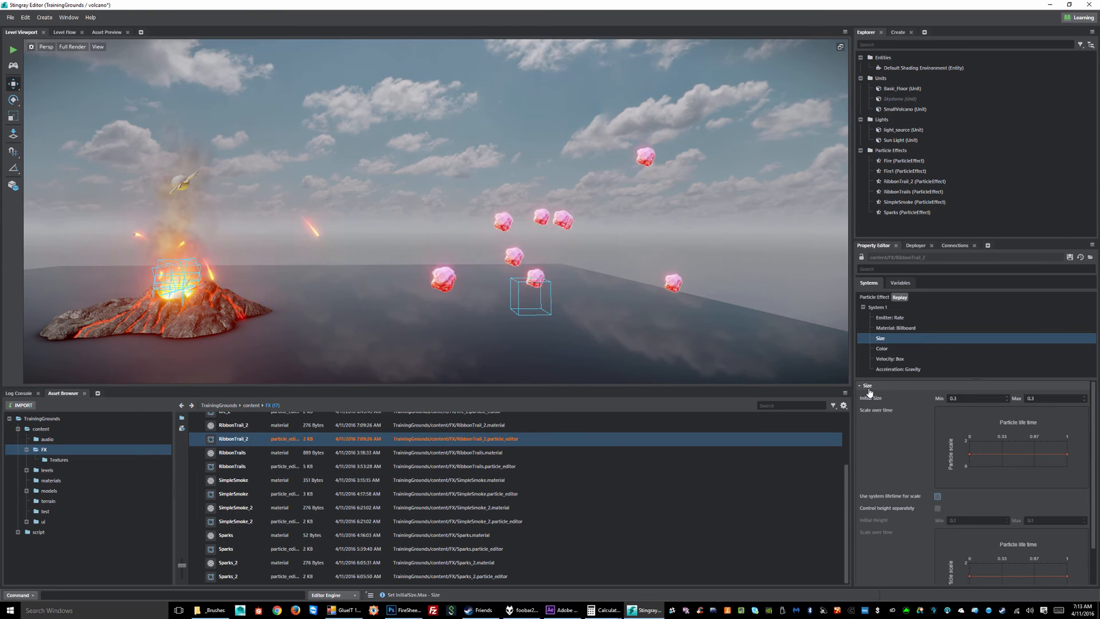
{"action": "left_click", "coordinate": [1070, 256]}
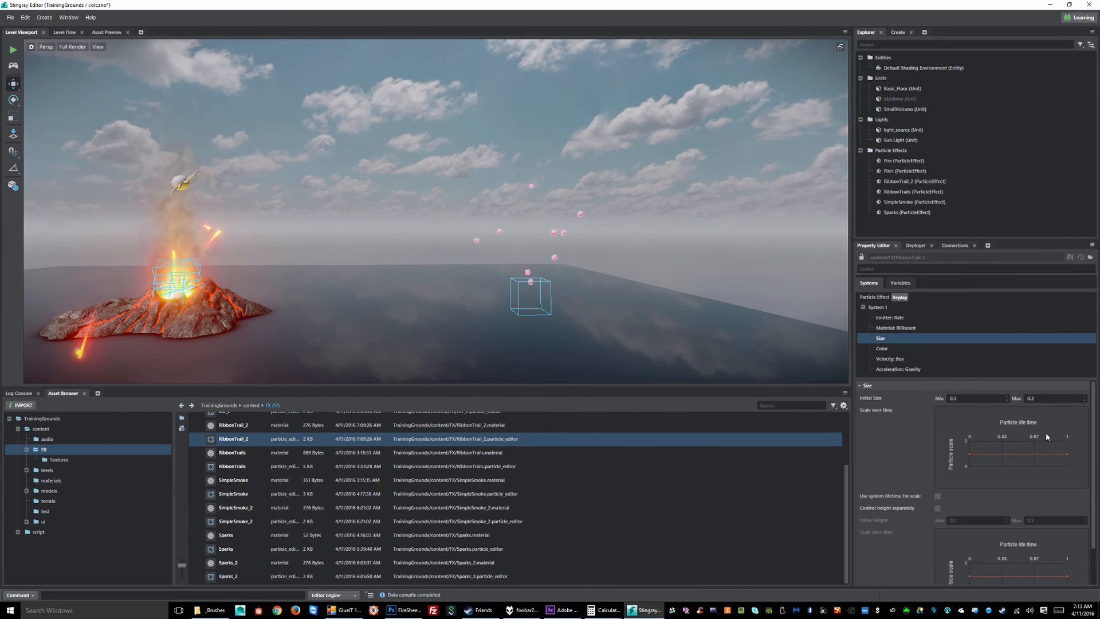
Set both the minimum and maximum initial particle size to 0.5 and save the effect
{"action": "type", "text": ".5"}
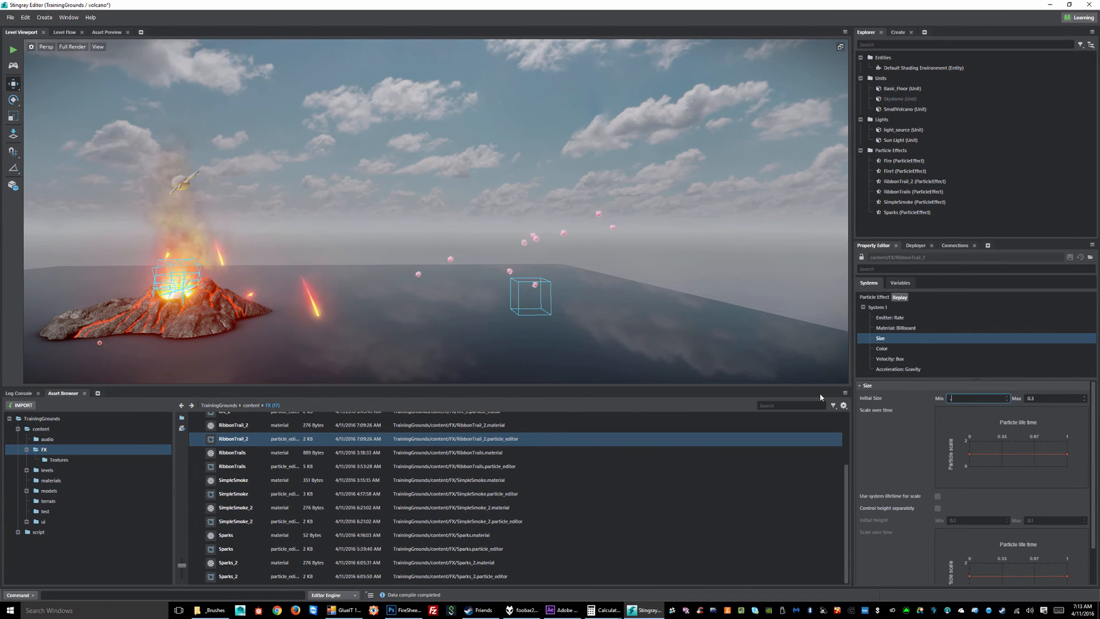
{"action": "key", "text": "Tab"}
{"action": "type", "text": ".5"}
{"action": "key", "text": "Tab"}
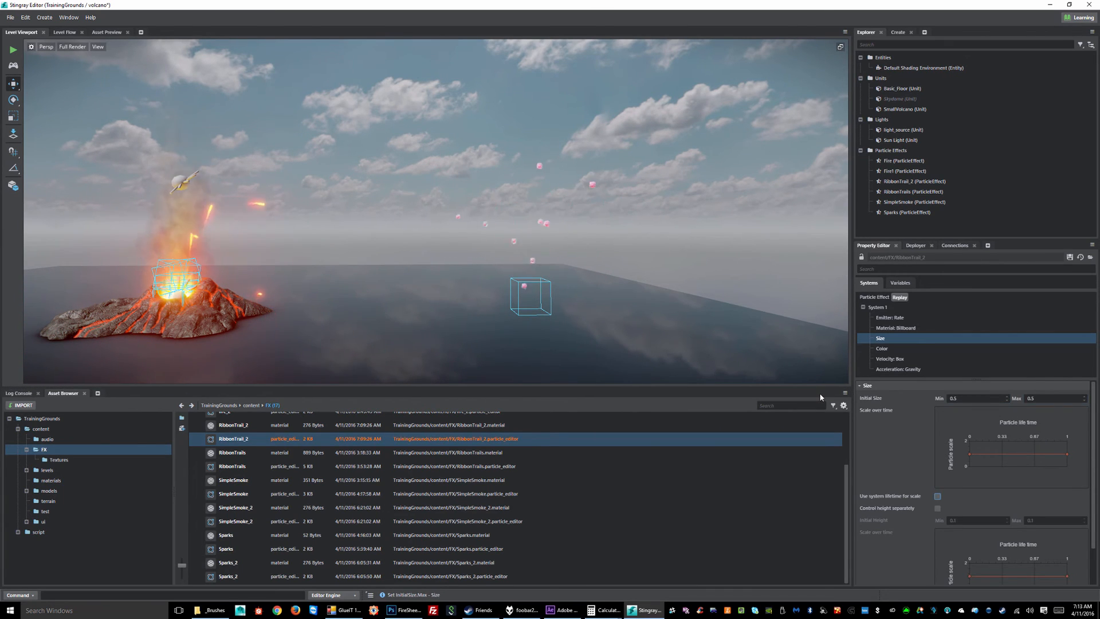
{"action": "left_click", "coordinate": [1069, 259]}
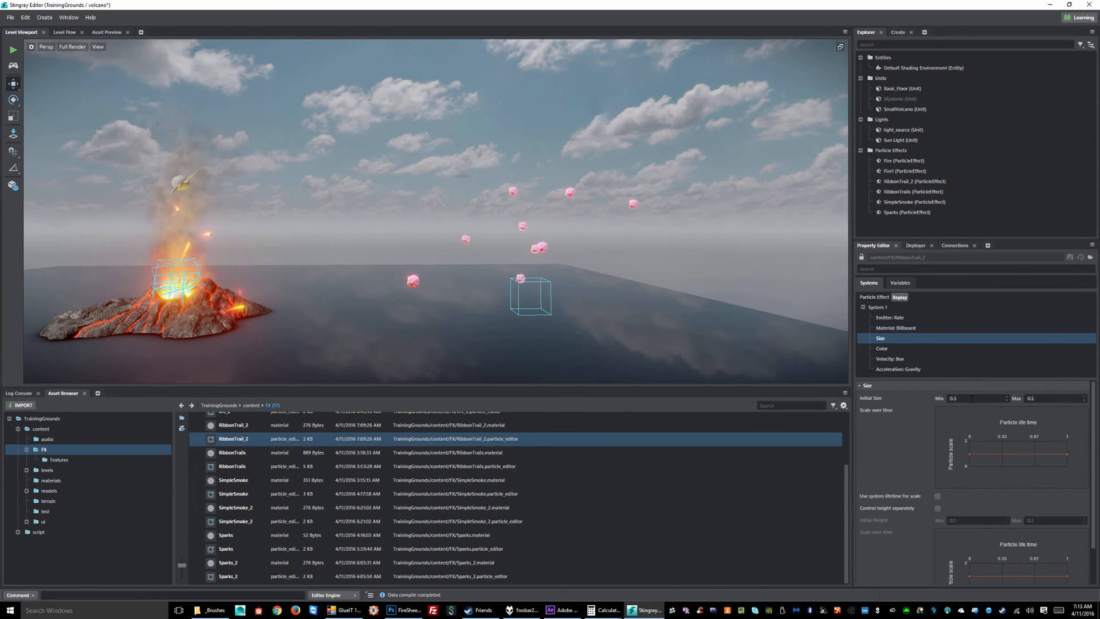
Set the minimum initial particle size to 0.3 and save the effect
{"action": "key", "text": "BackSpace"}
{"action": "type", "text": "3"}
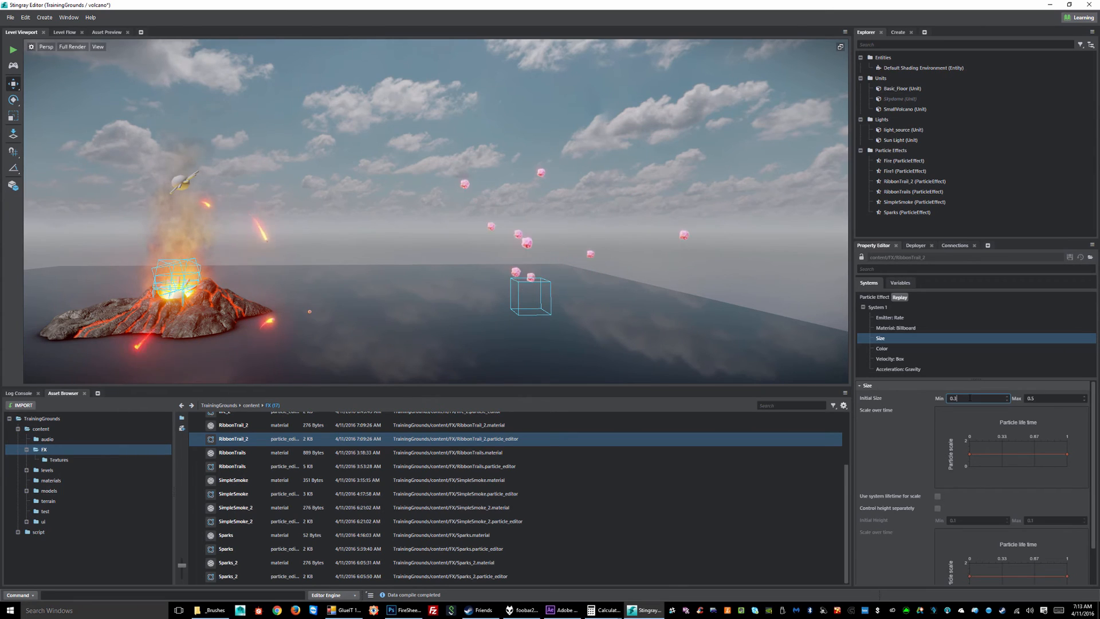
{"action": "key", "text": "Tab"}
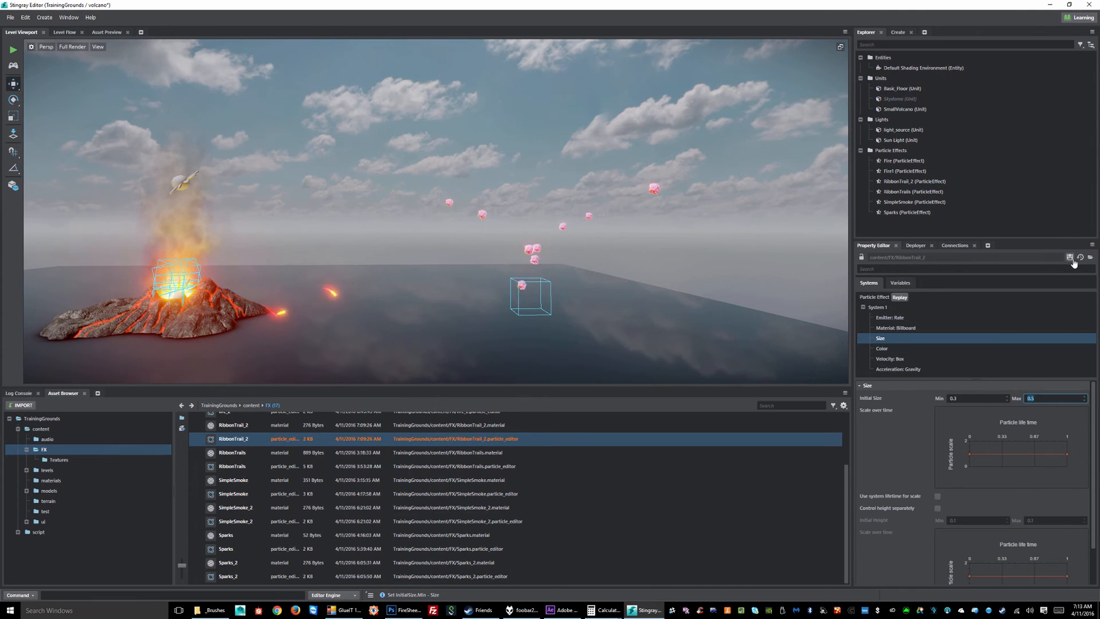
{"action": "left_click", "coordinate": [1071, 259]}
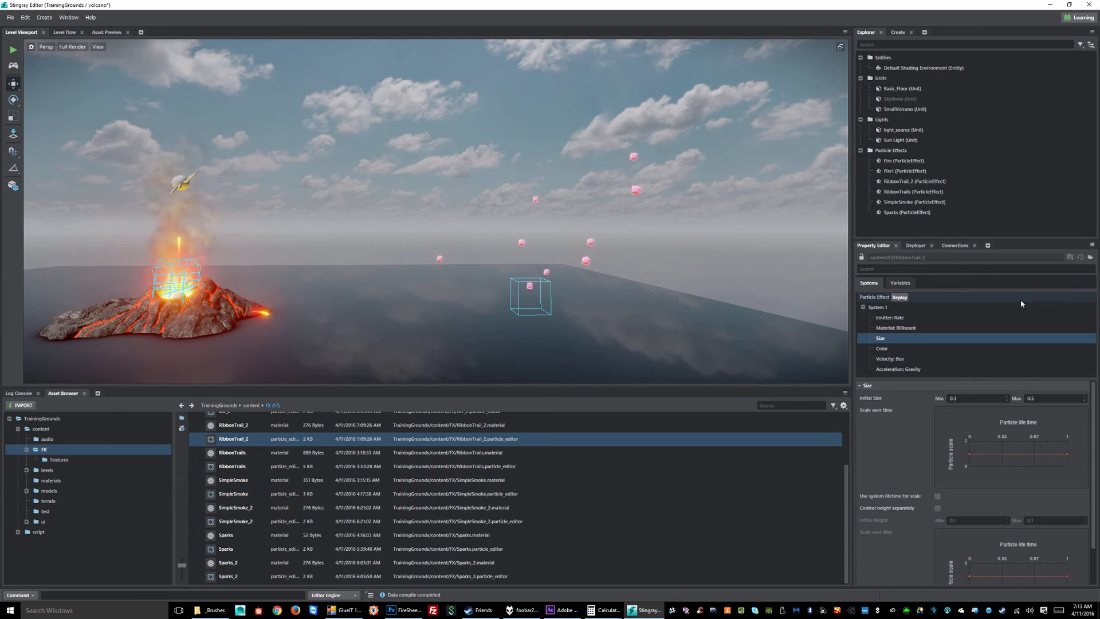
Set System 1's total to 1000 and its emitter rate to minimum 1 and maximum 5, saving the effect after each change
{"action": "left_click", "coordinate": [886, 308]}
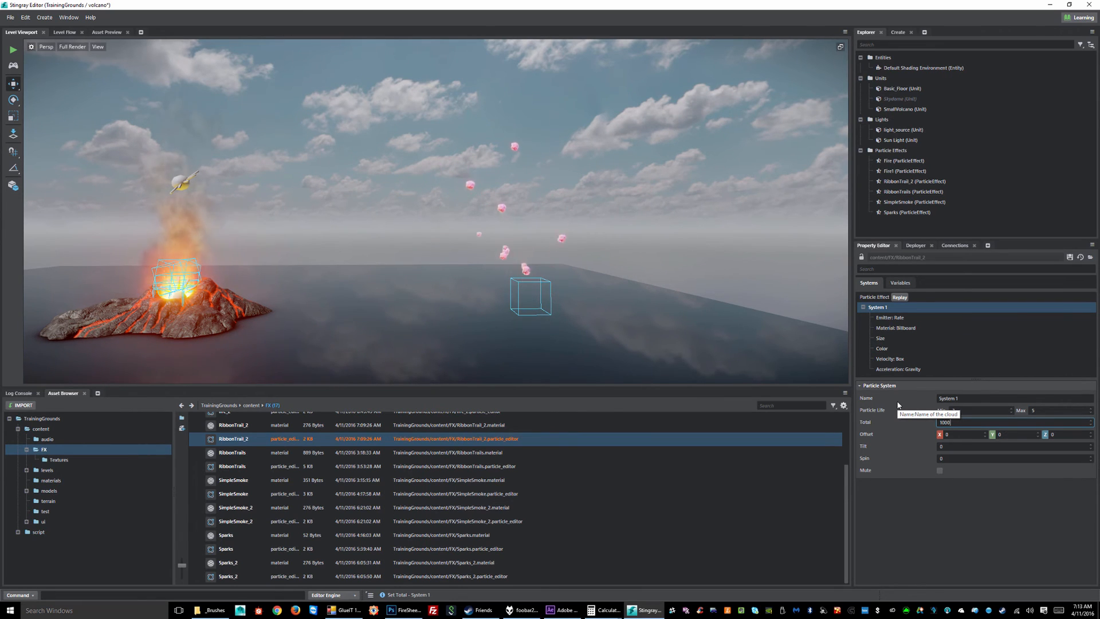
{"action": "left_click", "coordinate": [1069, 259]}
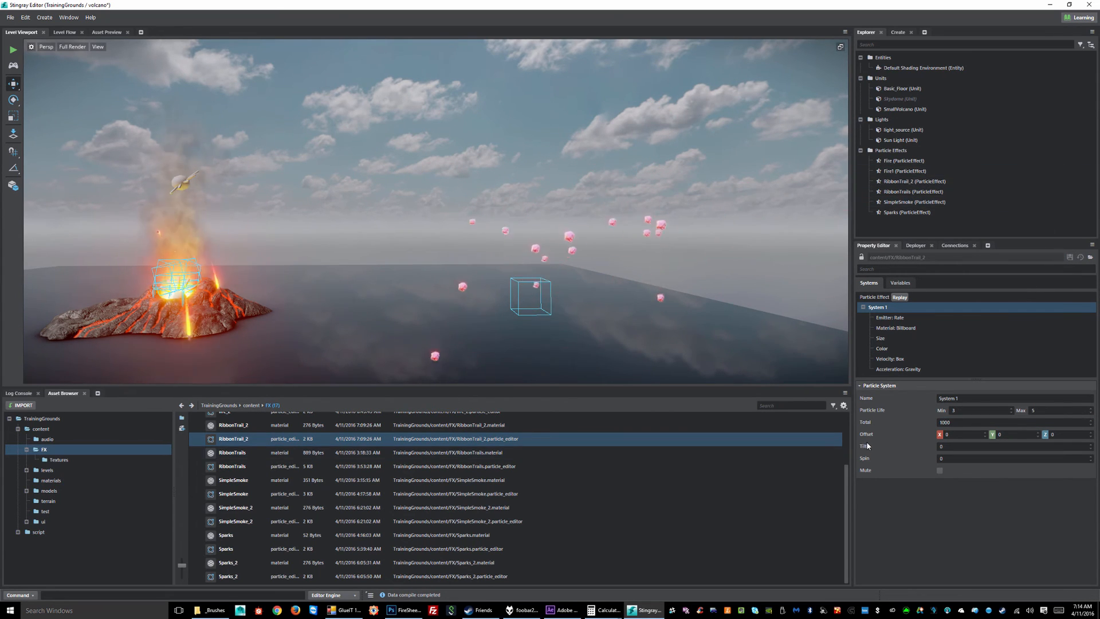
{"action": "left_click", "coordinate": [897, 319]}
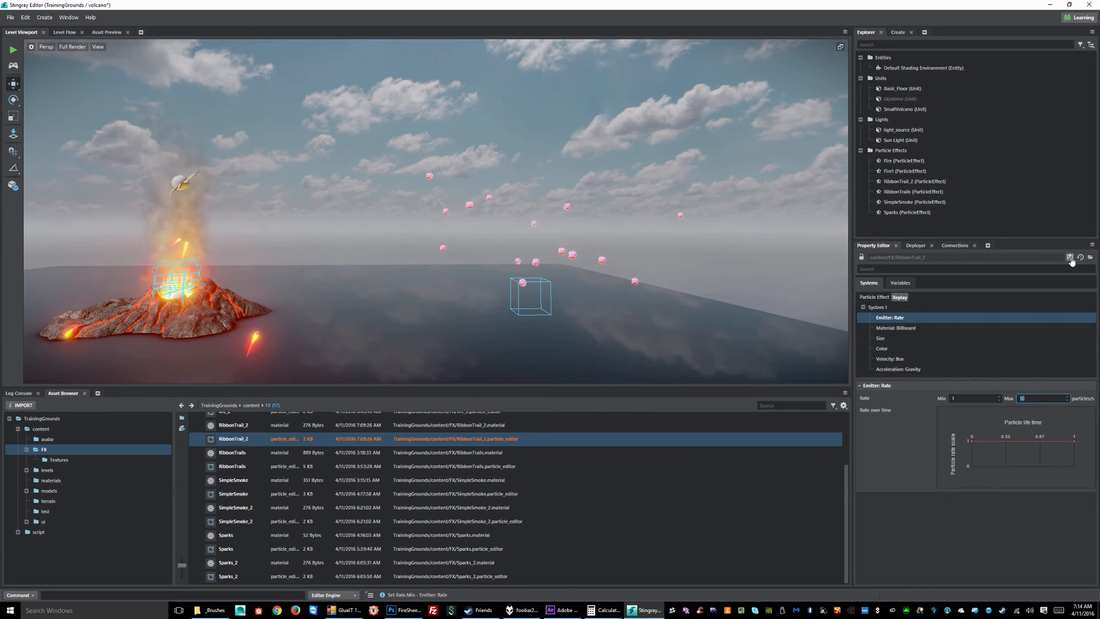
{"action": "left_click", "coordinate": [1070, 258]}
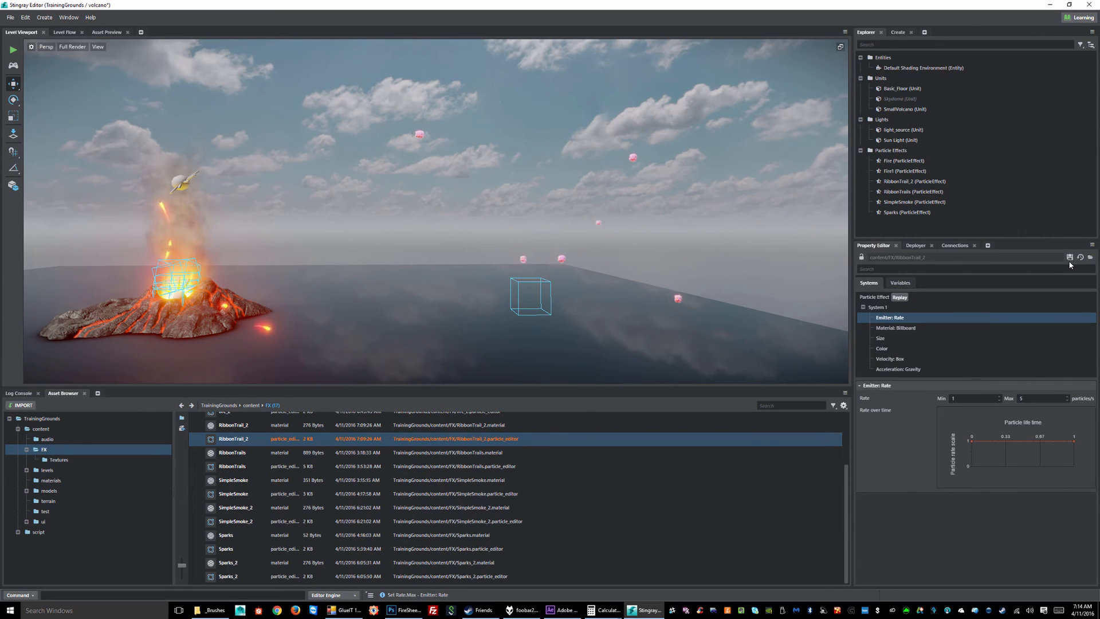
{"action": "left_click", "coordinate": [1070, 259]}
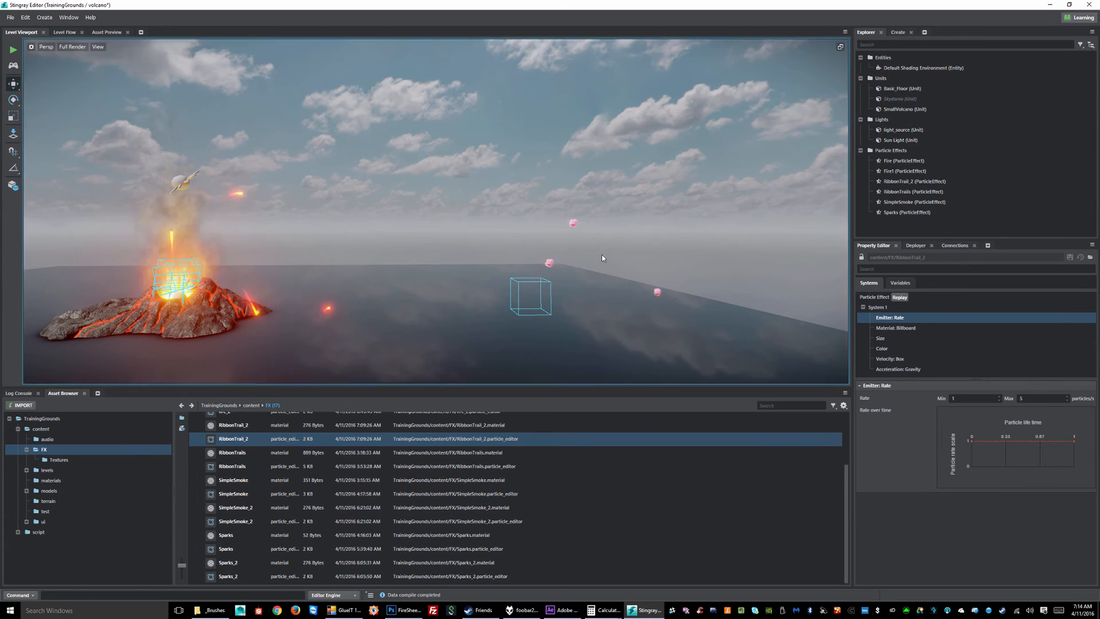
Set the strength of the gravity acceleration to -5 and save the effect
{"action": "left_click_drag", "start_coordinate": [602, 254], "coordinate": [588, 278], "text": "alt"}
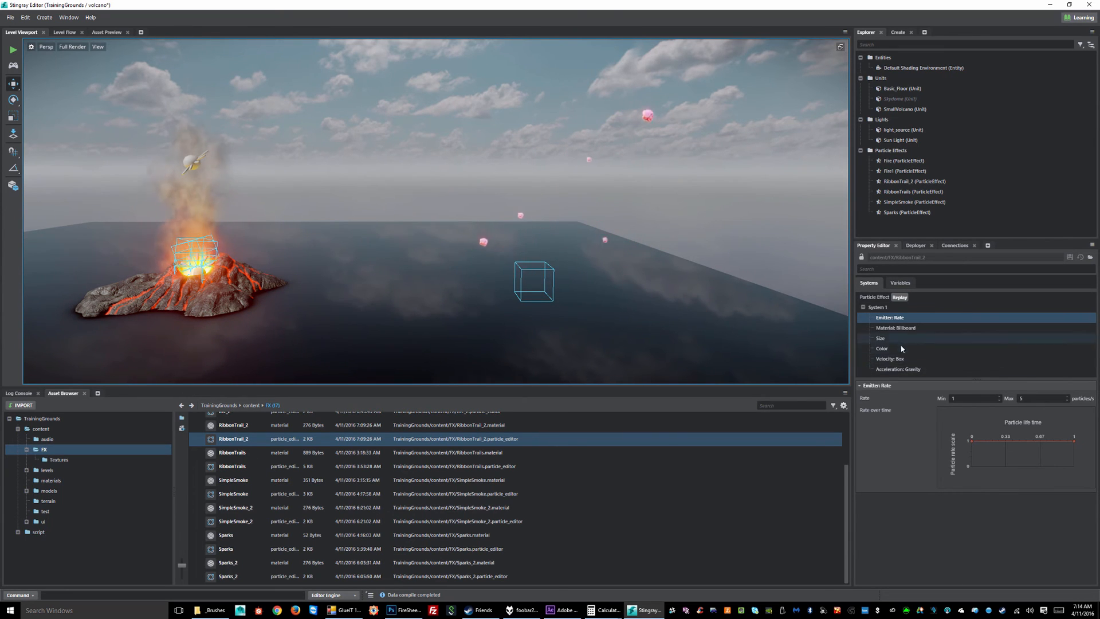
{"action": "left_click", "coordinate": [897, 369]}
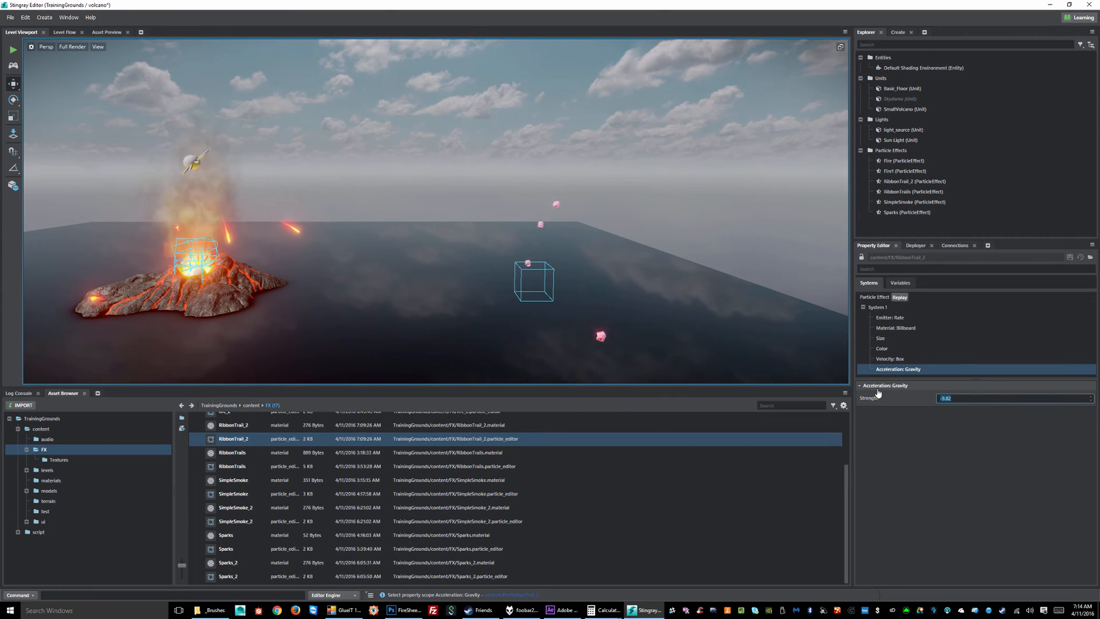
{"action": "type", "text": "-5"}
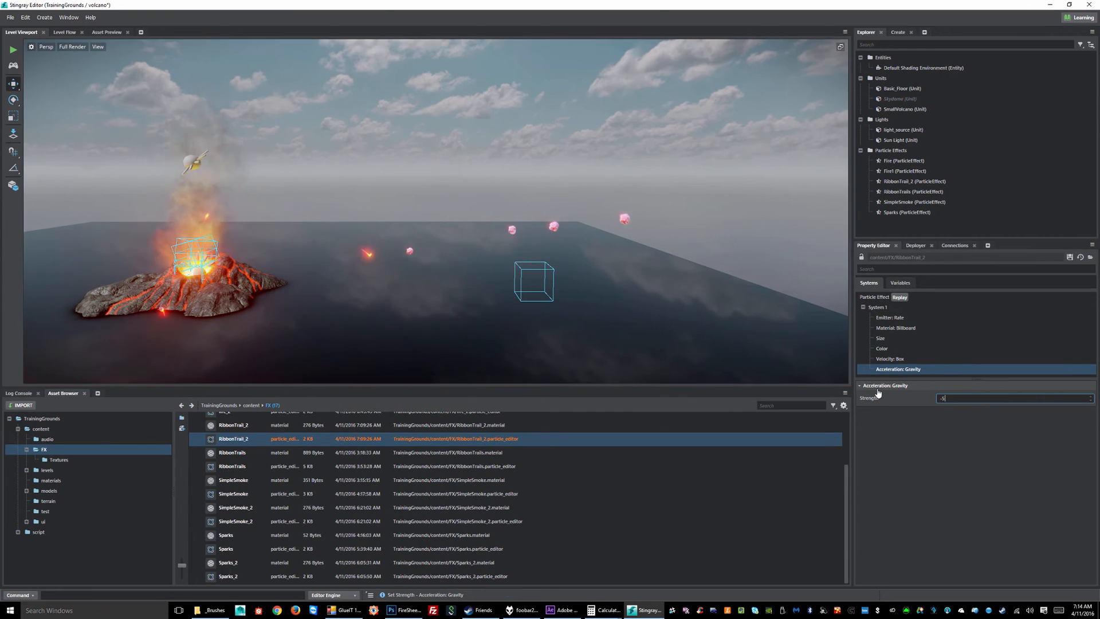
{"action": "left_click", "coordinate": [1070, 257]}
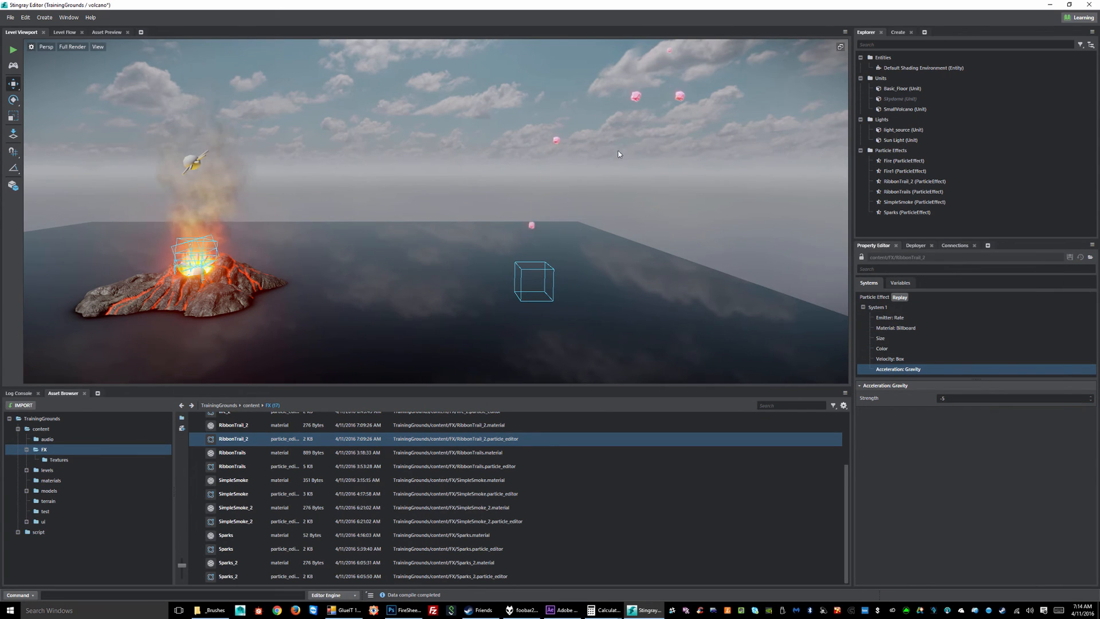
Set the velocity box's maximum Z to 6 and its minimum Z to 4
{"action": "mouse_move", "coordinate": [630, 253]}
{"action": "right_mouse_down", "text": "alt"}
{"action": "mouse_move", "coordinate": [577, 248]}
{"action": "mouse_move", "coordinate": [644, 248]}
{"action": "right_mouse_up", "text": "alt"}
{"action": "left_click", "coordinate": [882, 338]}
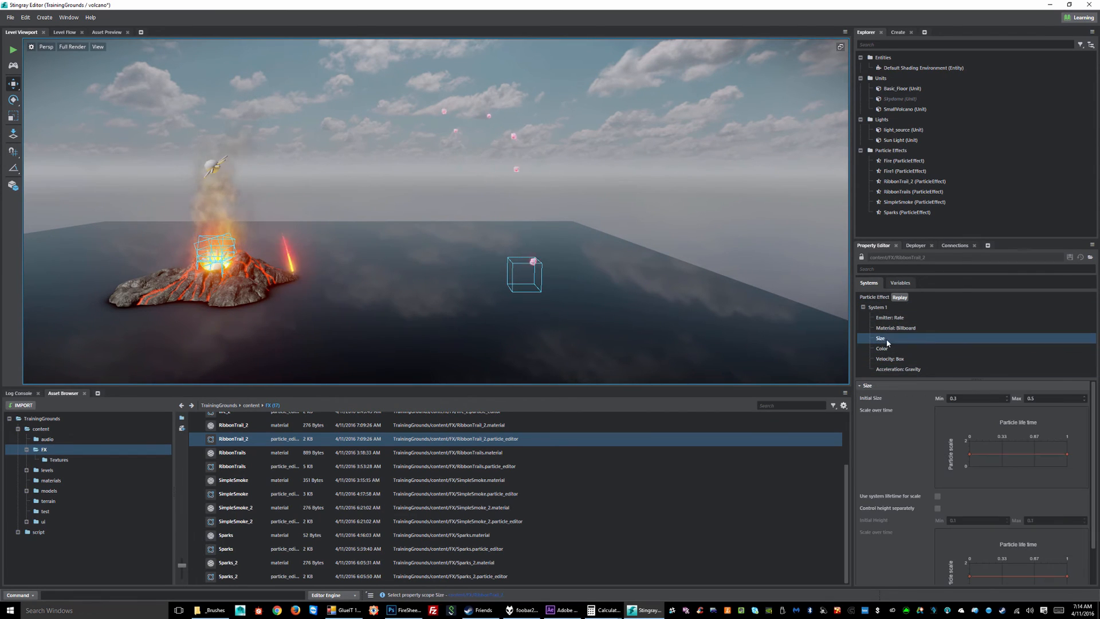
{"action": "left_click", "coordinate": [895, 360]}
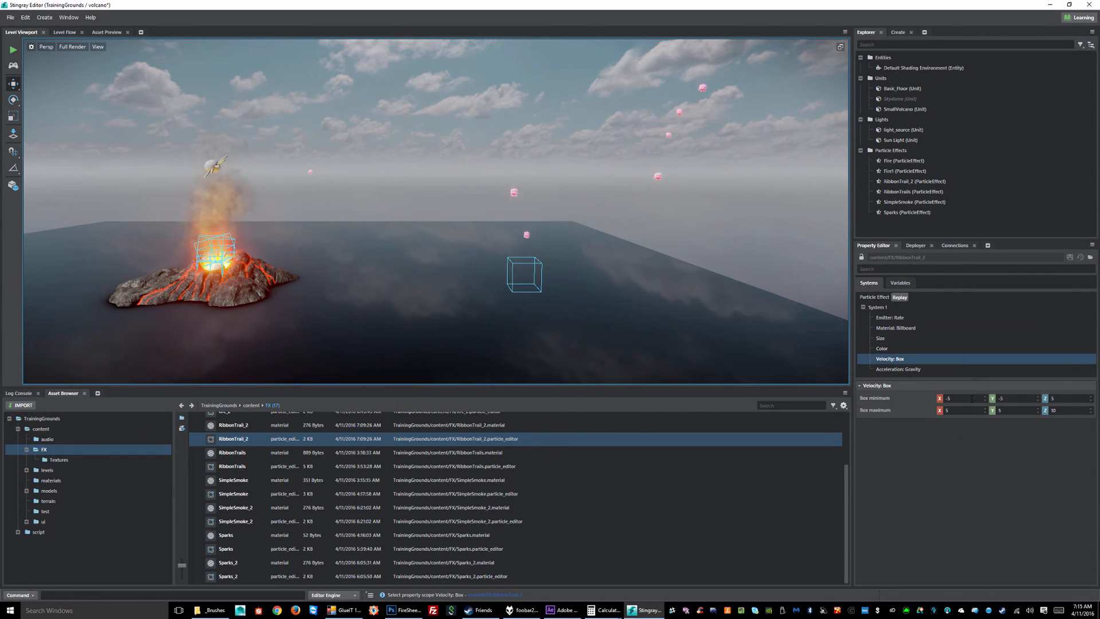
{"action": "type", "text": "6"}
{"action": "left_click", "coordinate": [1063, 397]}
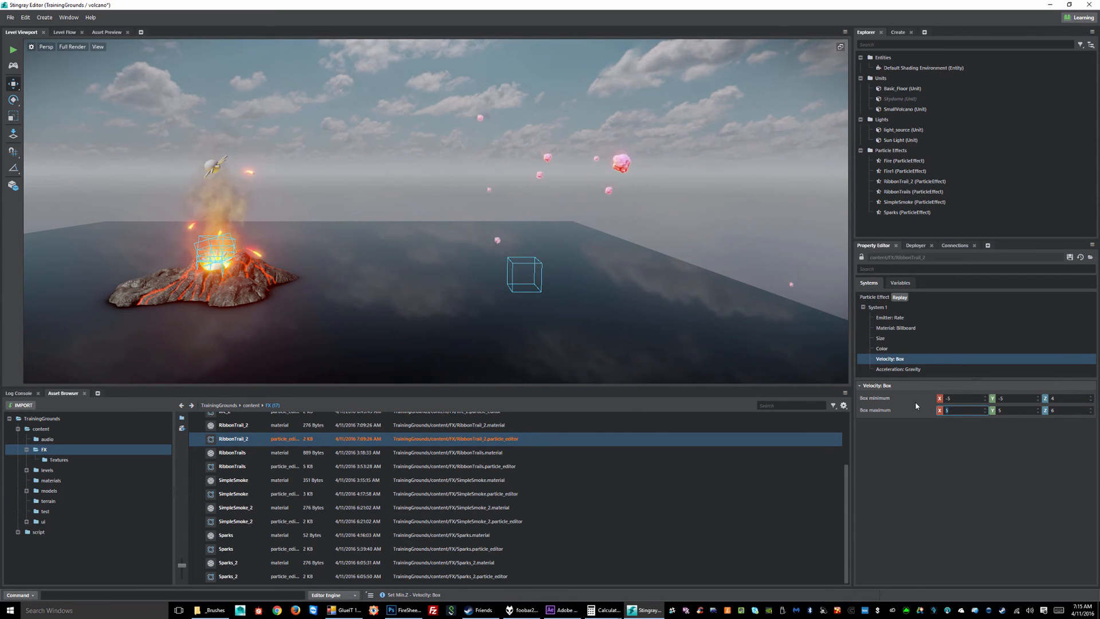
Set the velocity box's X and Y minimums to -3 and maximums to 3, and save the effect
{"action": "type", "text": "3"}
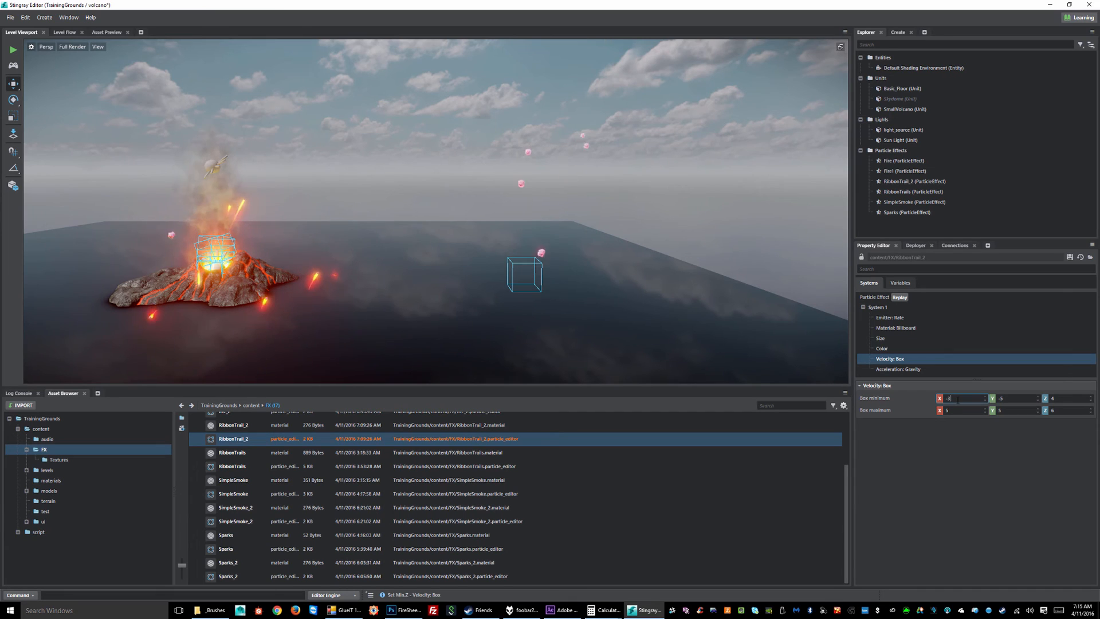
{"action": "key", "text": "Tab"}
{"action": "type", "text": "-3"}
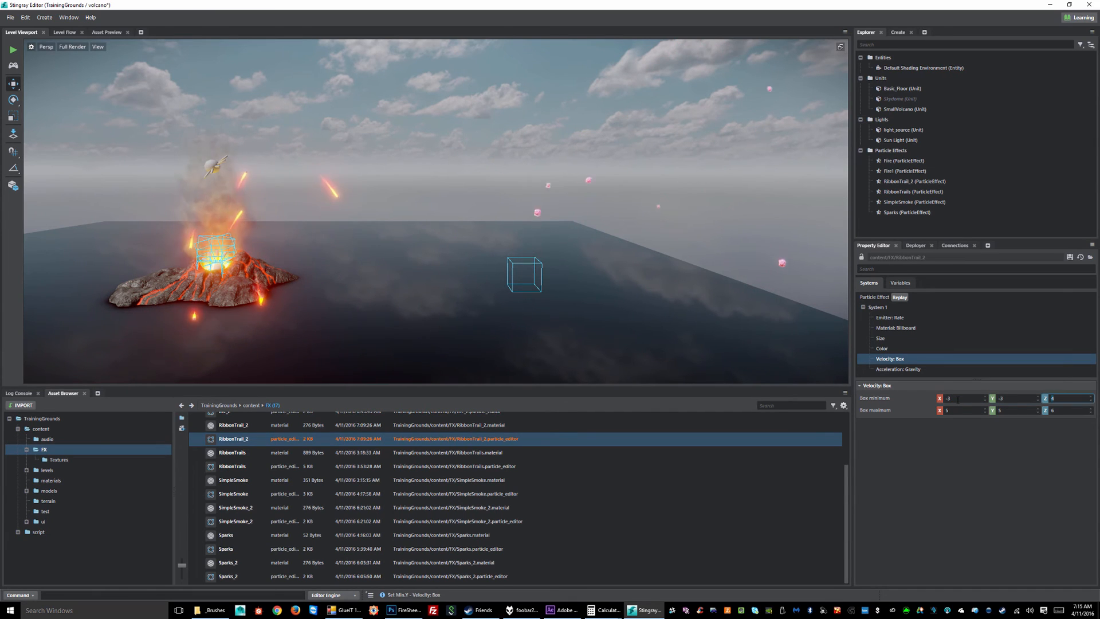
{"action": "key", "text": "Tab"}
{"action": "key", "text": "Tab"}
{"action": "type", "text": "3"}
{"action": "key", "text": "Tab"}
{"action": "type", "text": "3"}
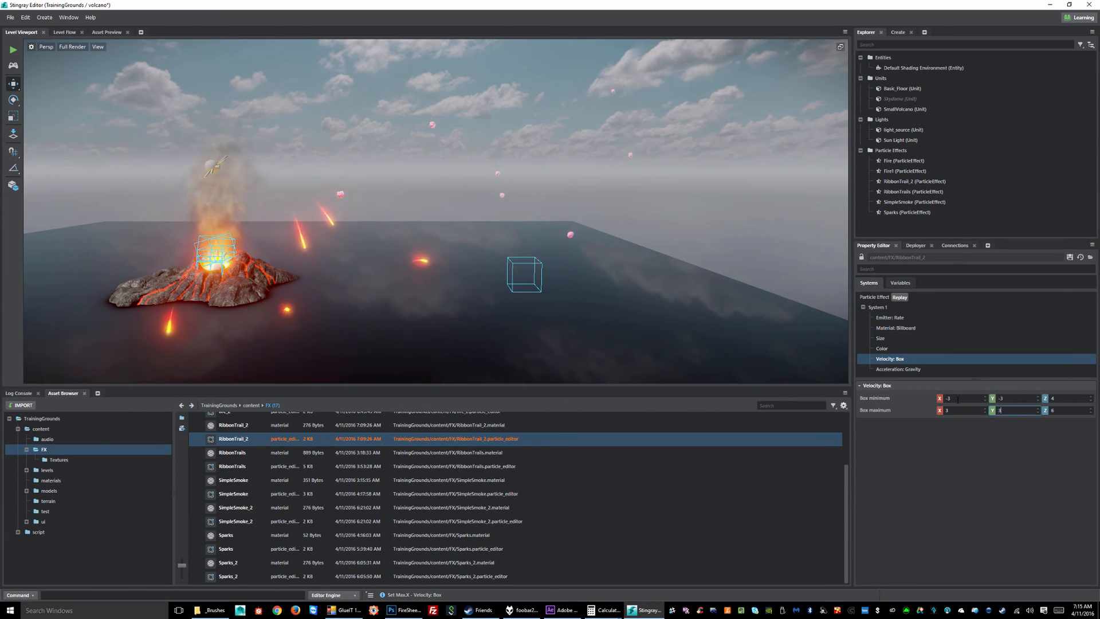
{"action": "key", "text": "Tab"}
{"action": "left_click", "coordinate": [1069, 257]}
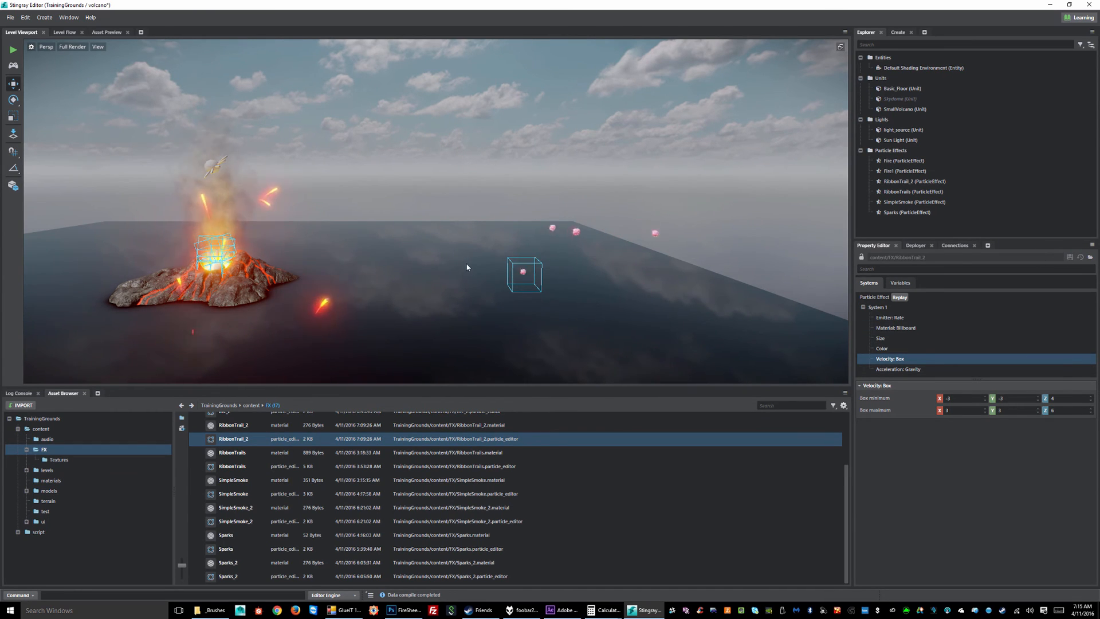
Add a Collision: Query component to System 1 with 100 queries per frame and save the effect
{"action": "left_click_drag", "start_coordinate": [469, 266], "coordinate": [563, 240], "text": "alt"}
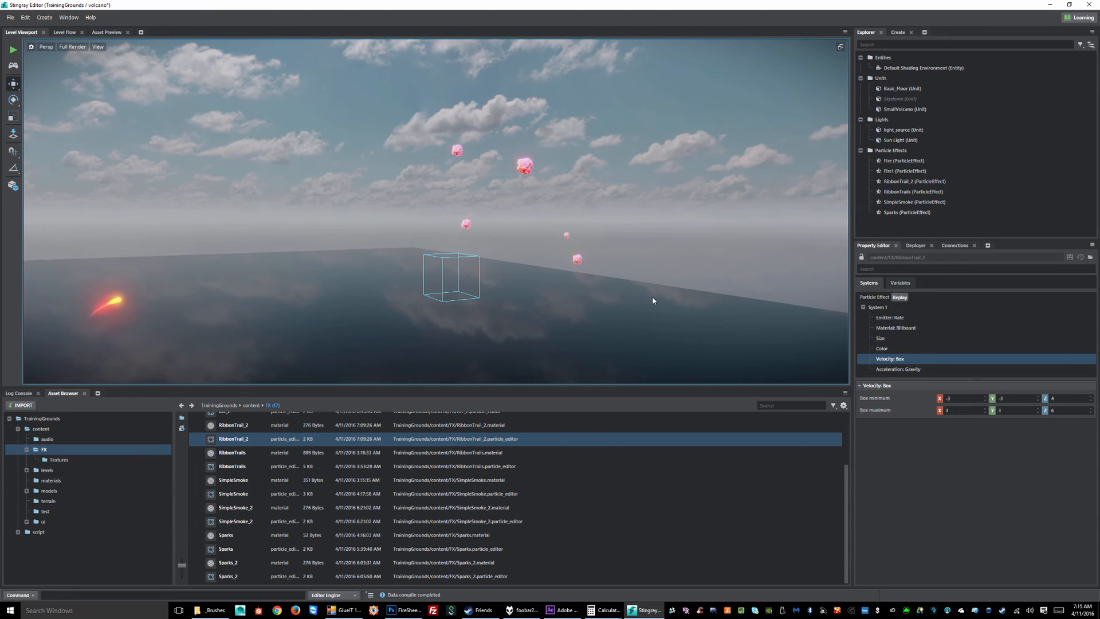
{"action": "left_click_drag", "start_coordinate": [652, 299], "coordinate": [562, 258], "text": "alt"}
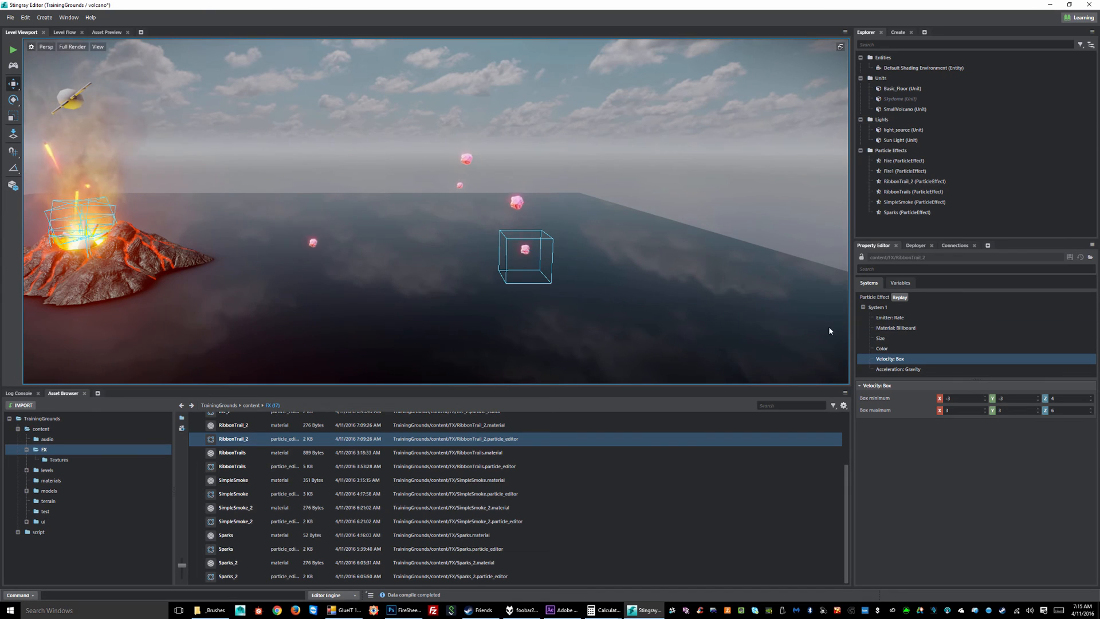
{"action": "left_click", "coordinate": [882, 308]}
{"action": "right_click", "coordinate": [886, 308]}
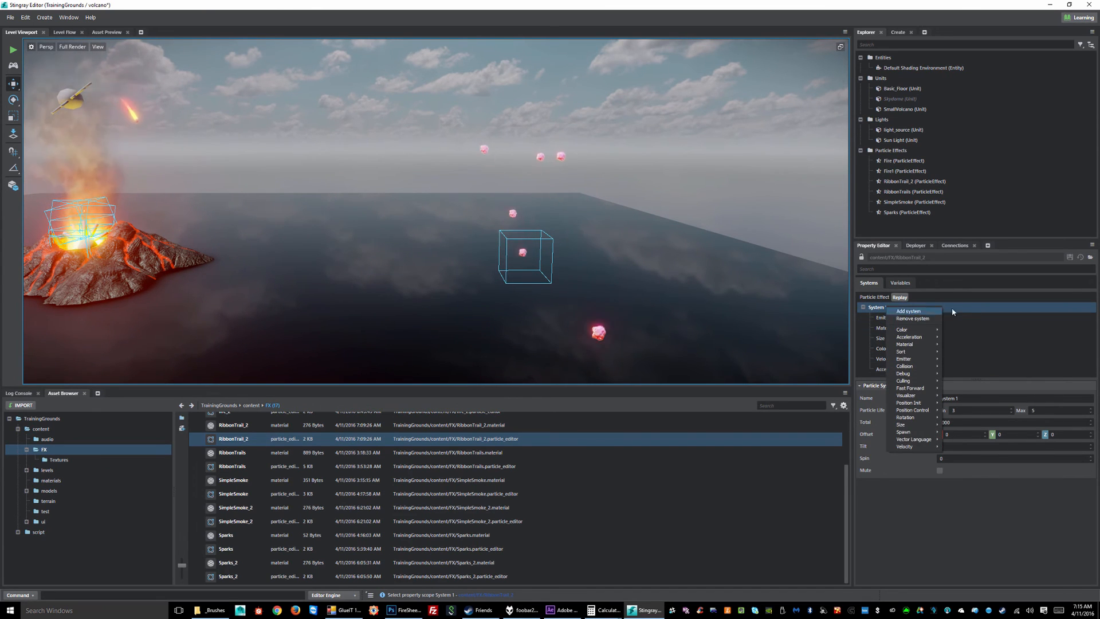
{"action": "mouse_move", "coordinate": [920, 445]}
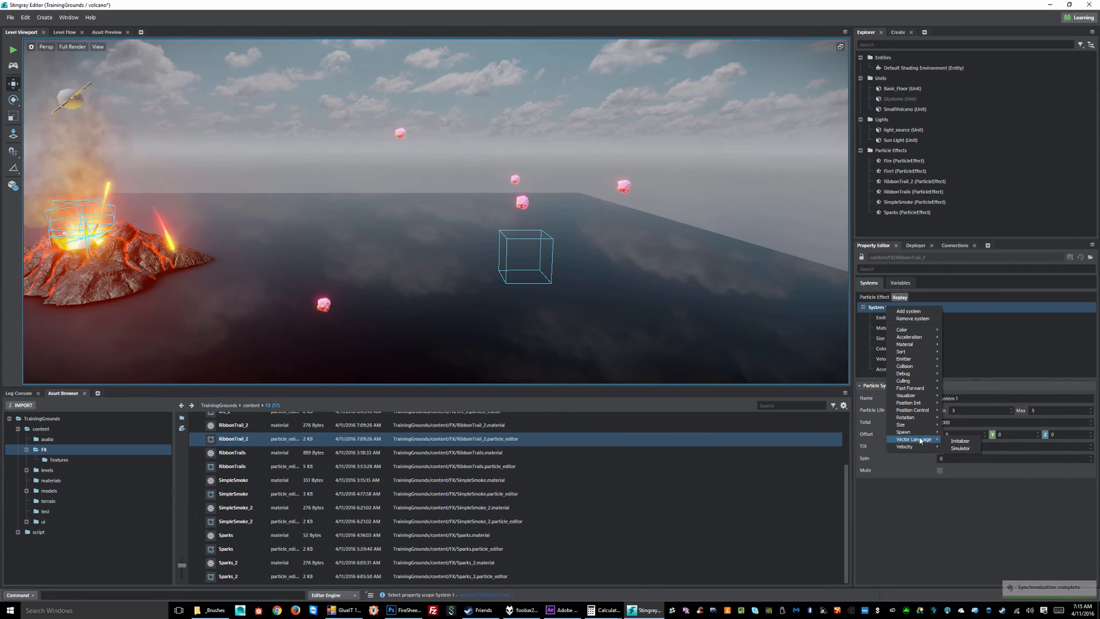
{"action": "mouse_move", "coordinate": [906, 346]}
{"action": "mouse_move", "coordinate": [911, 366]}
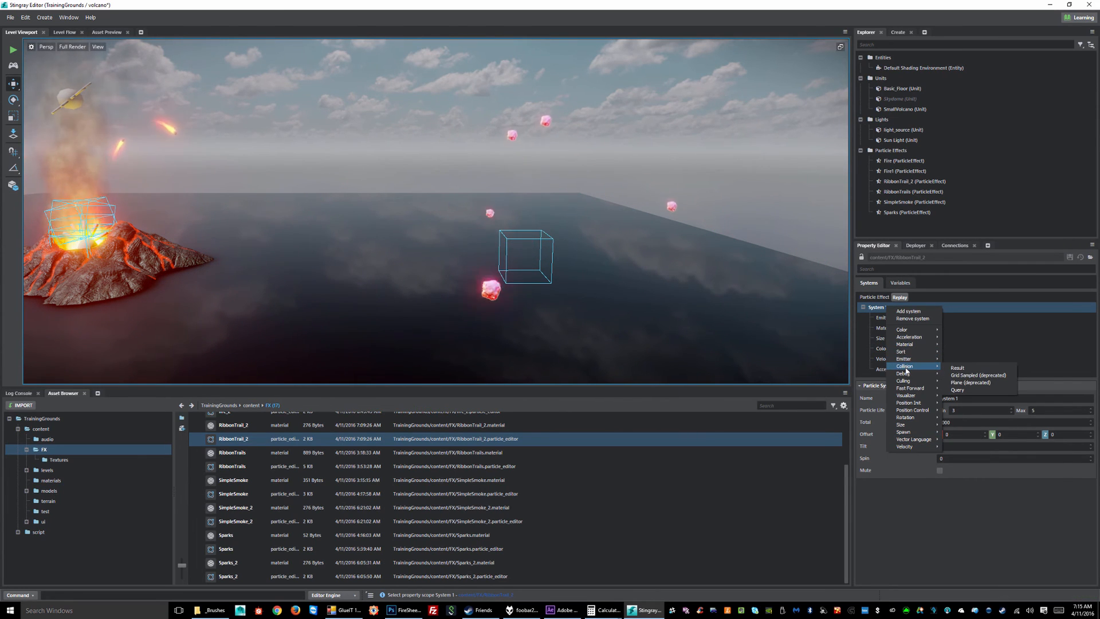
{"action": "left_click", "coordinate": [966, 390]}
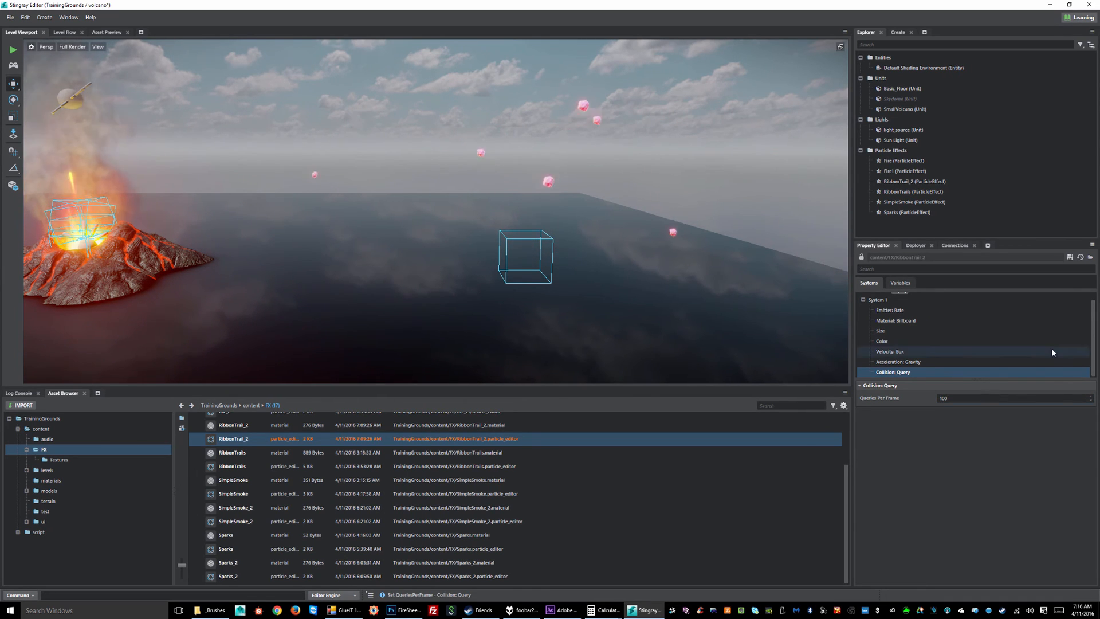
{"action": "key", "text": "ctrl+s"}
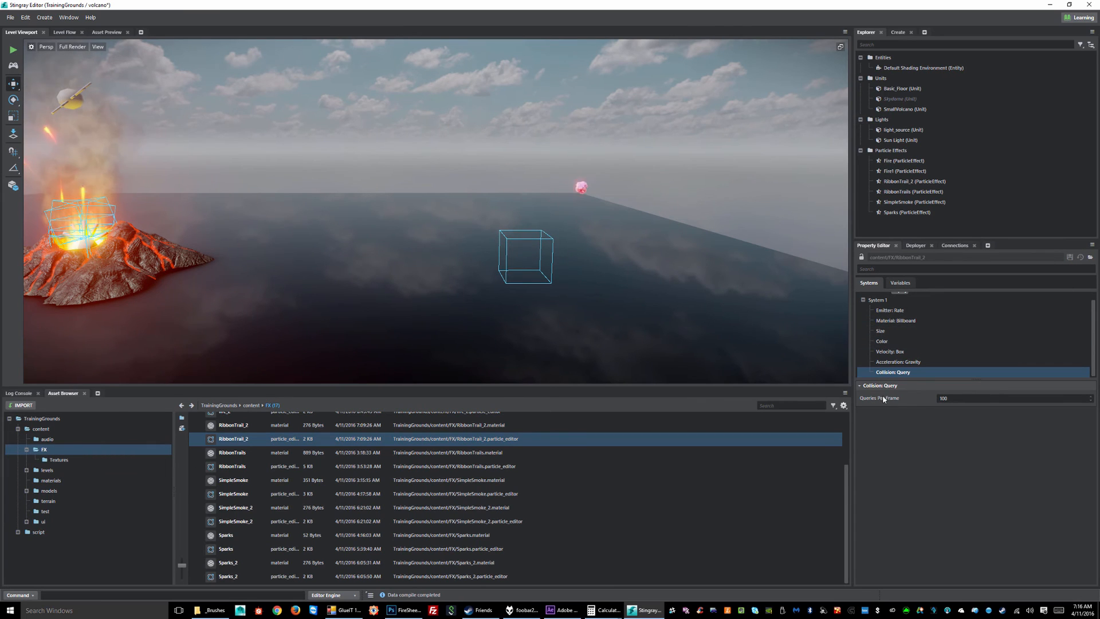
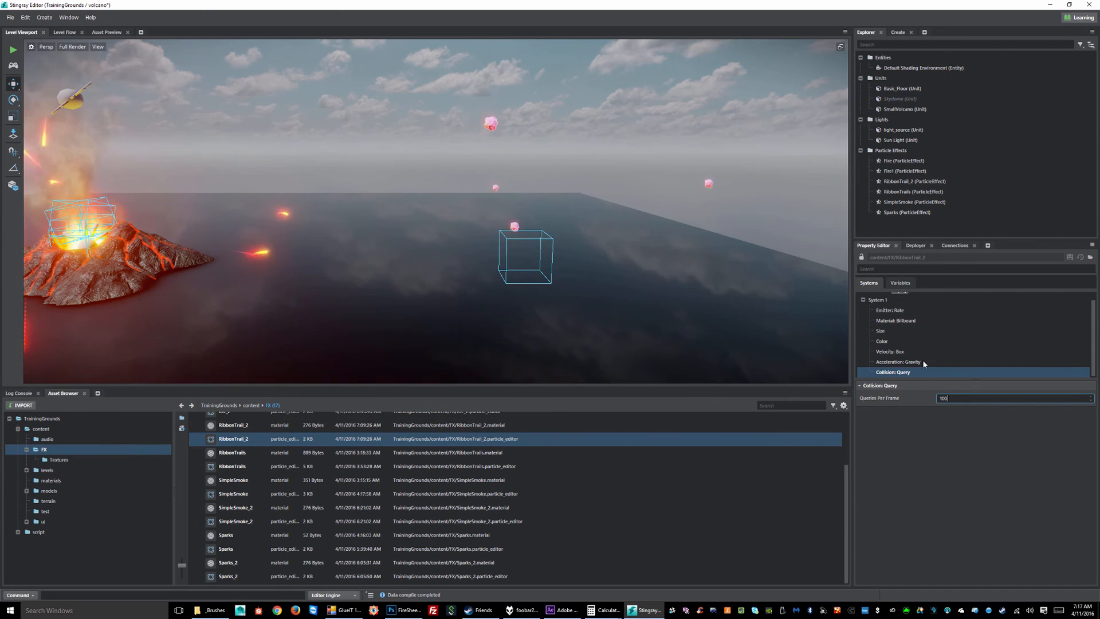
Add a Collision: Result component to System 1 and save the effect
{"action": "right_click", "coordinate": [889, 306]}
{"action": "mouse_move", "coordinate": [917, 361]}
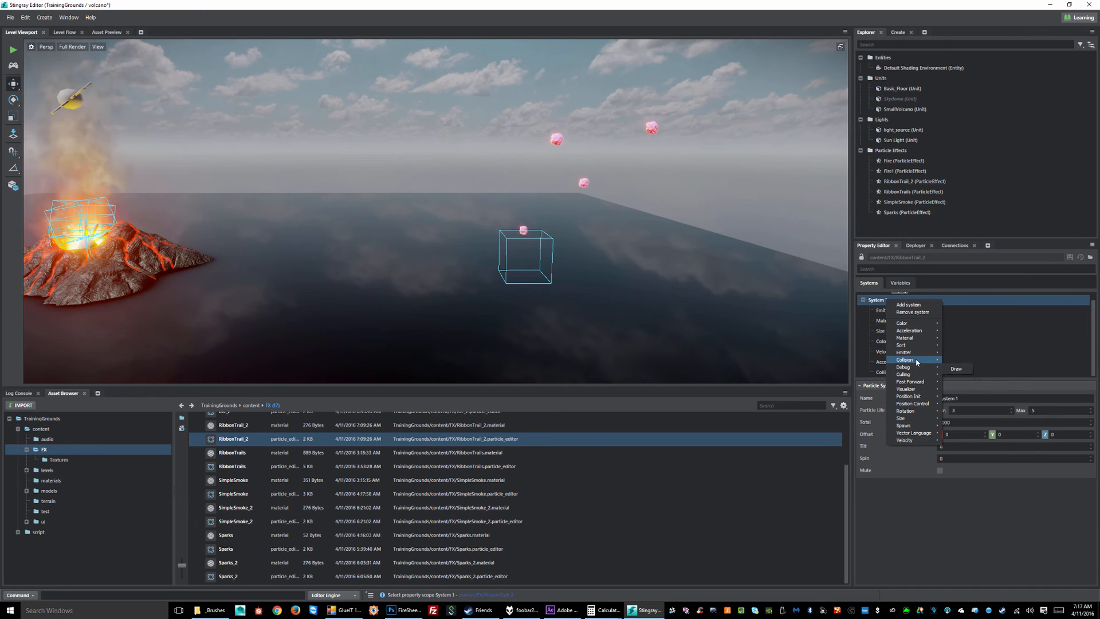
{"action": "left_click", "coordinate": [971, 363]}
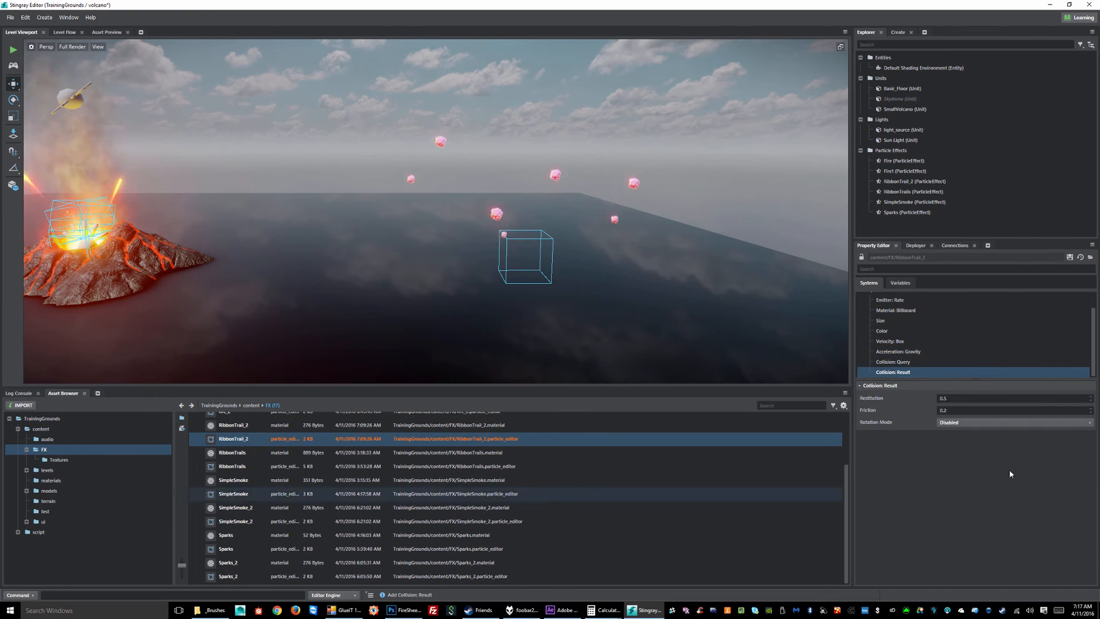
{"action": "left_click", "coordinate": [1069, 258]}
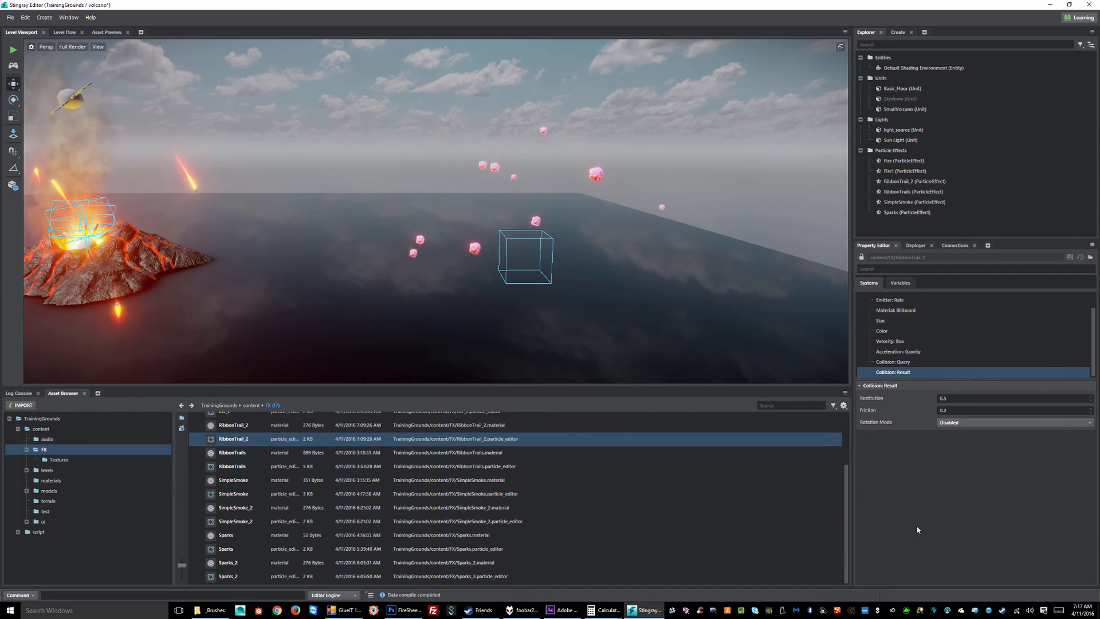
Set both the restitution and the friction of the collision result to 1, and save the effect
{"action": "left_click", "coordinate": [960, 410]}
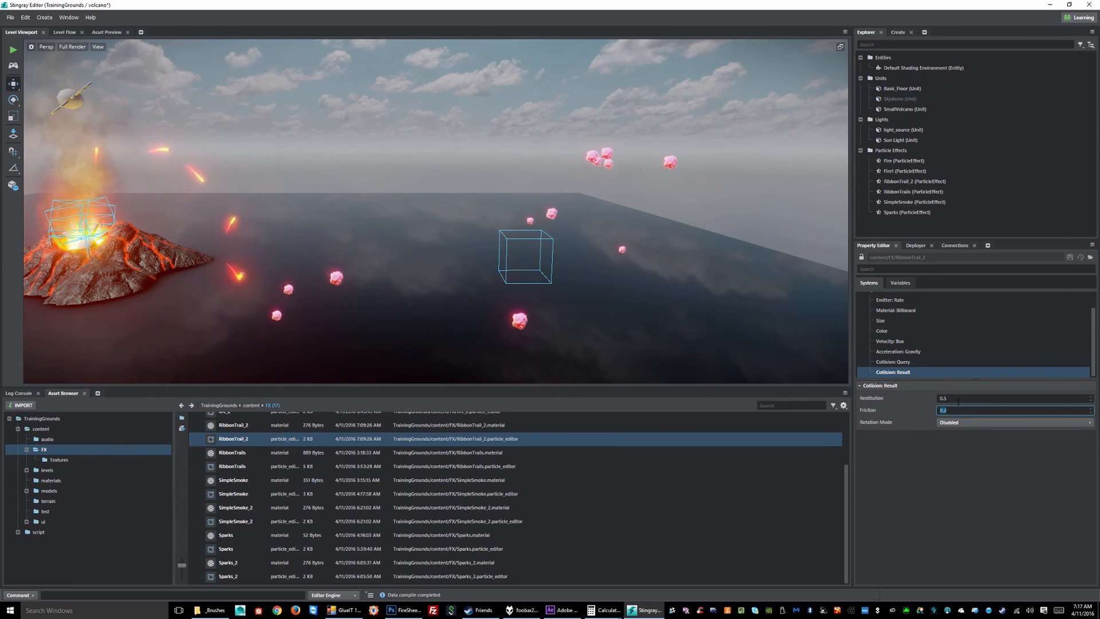
{"action": "left_click", "coordinate": [957, 398]}
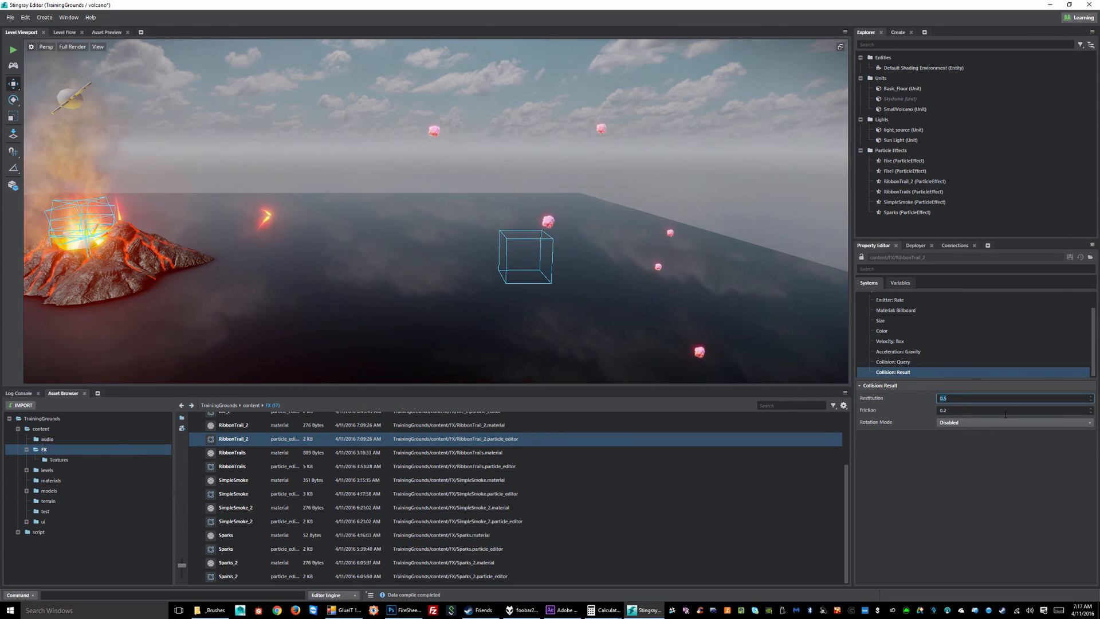
{"action": "type", "text": "1"}
{"action": "key", "text": "Tab"}
{"action": "type", "text": "1"}
{"action": "key", "text": "Tab"}
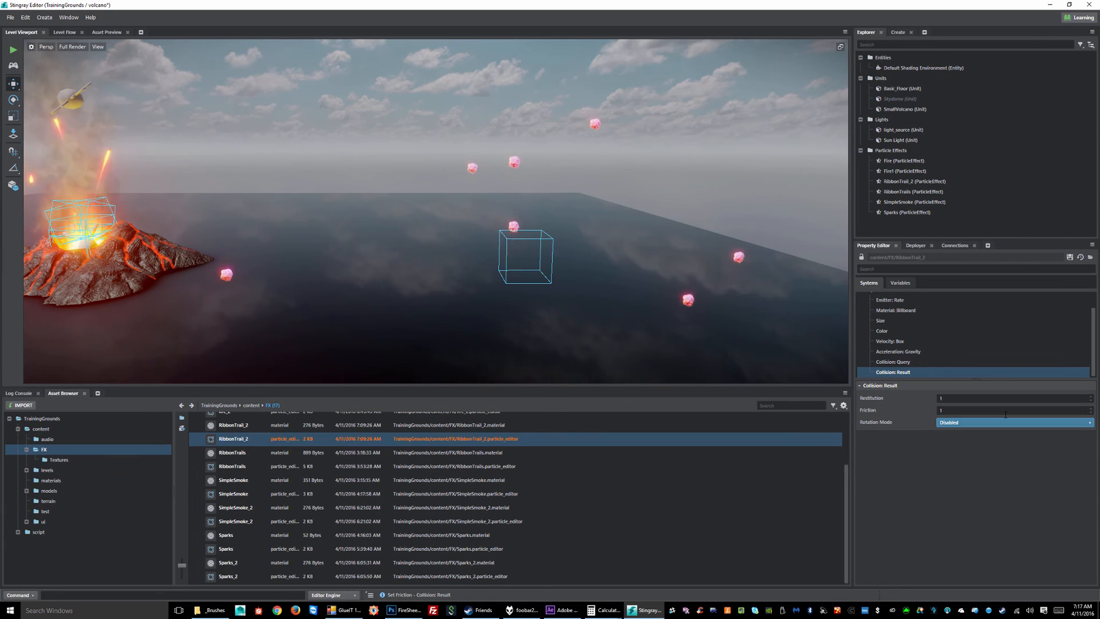
{"action": "left_click", "coordinate": [1070, 257]}
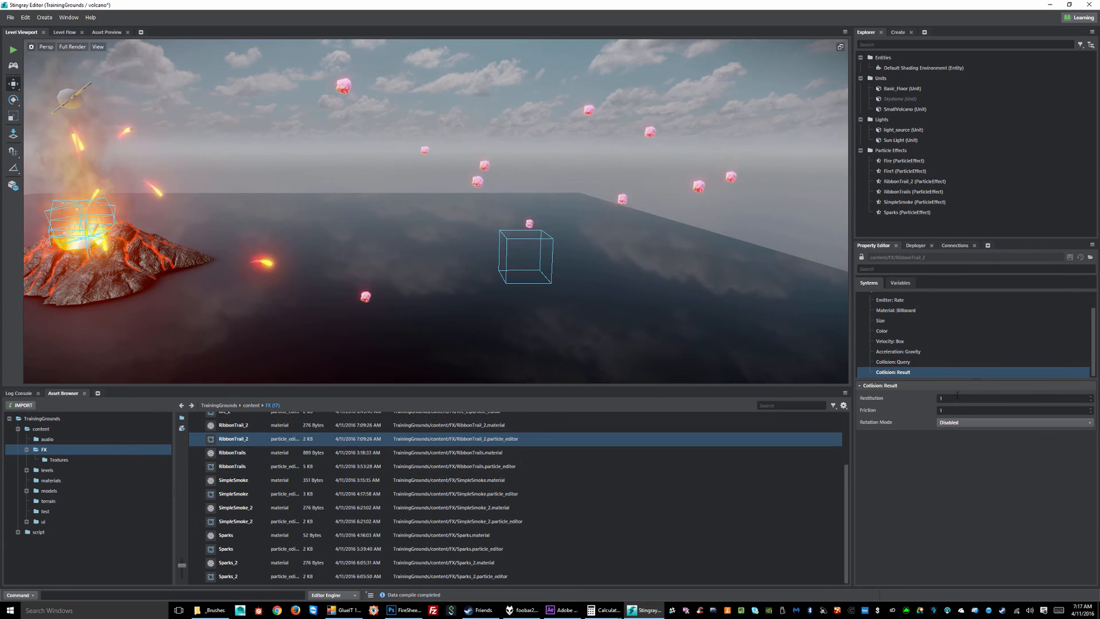
Set the restitution of the collision result to 0
{"action": "left_click_drag", "start_coordinate": [951, 398], "coordinate": [919, 395]}
{"action": "type", "text": "0"}
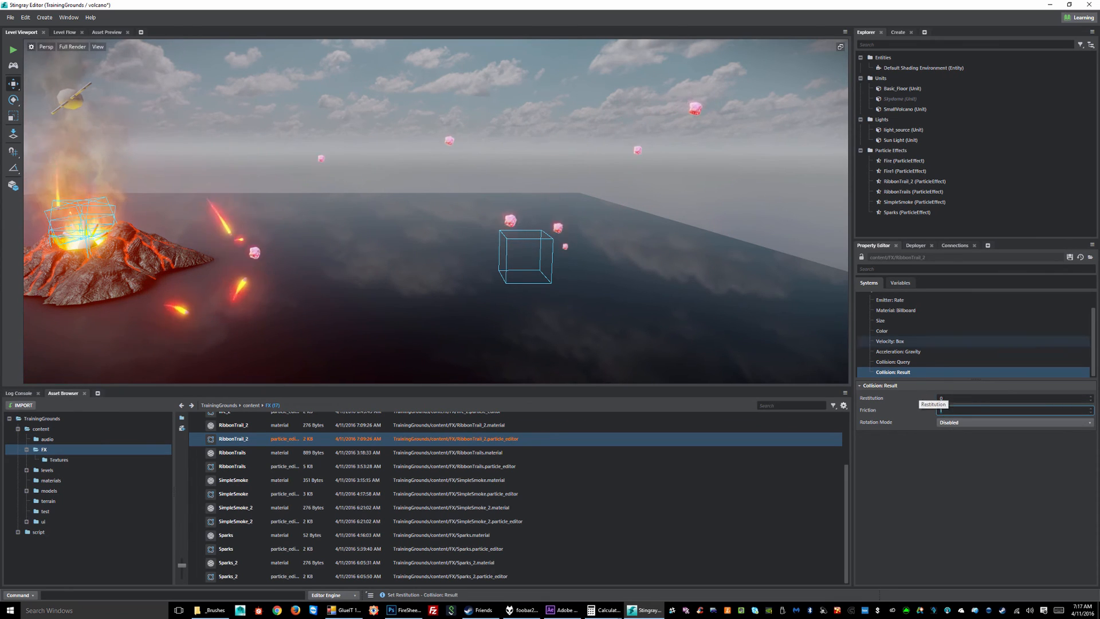
{"action": "key", "text": "Tab"}
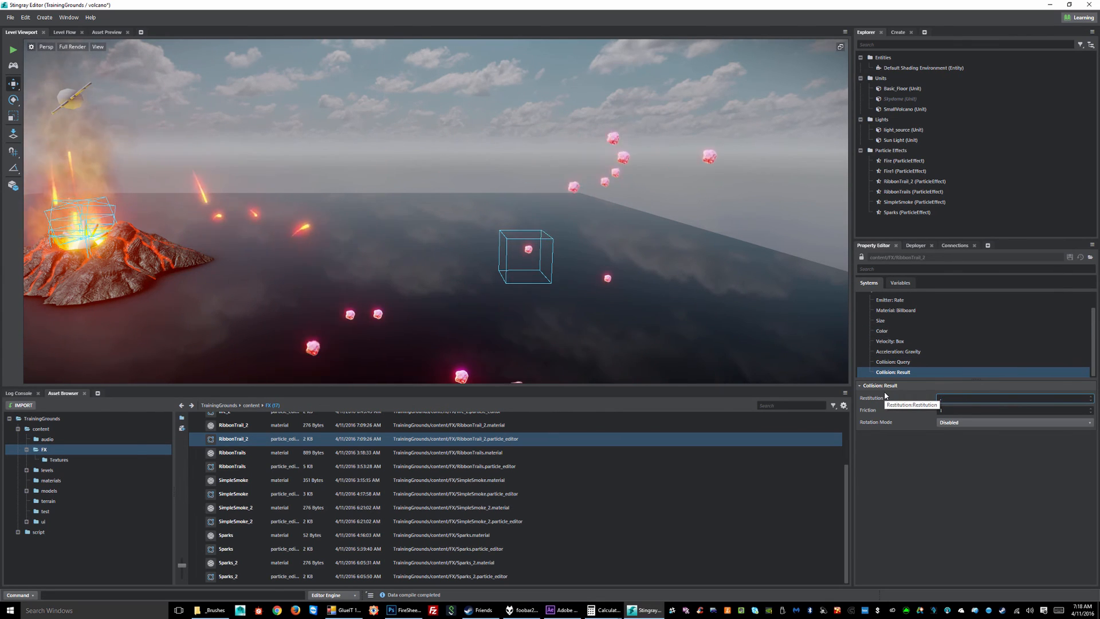
Set the collision result's restitution to 0.4 and its friction to 0.2, and save the effect
{"action": "type", "text": "4"}
{"action": "key", "text": "Return"}
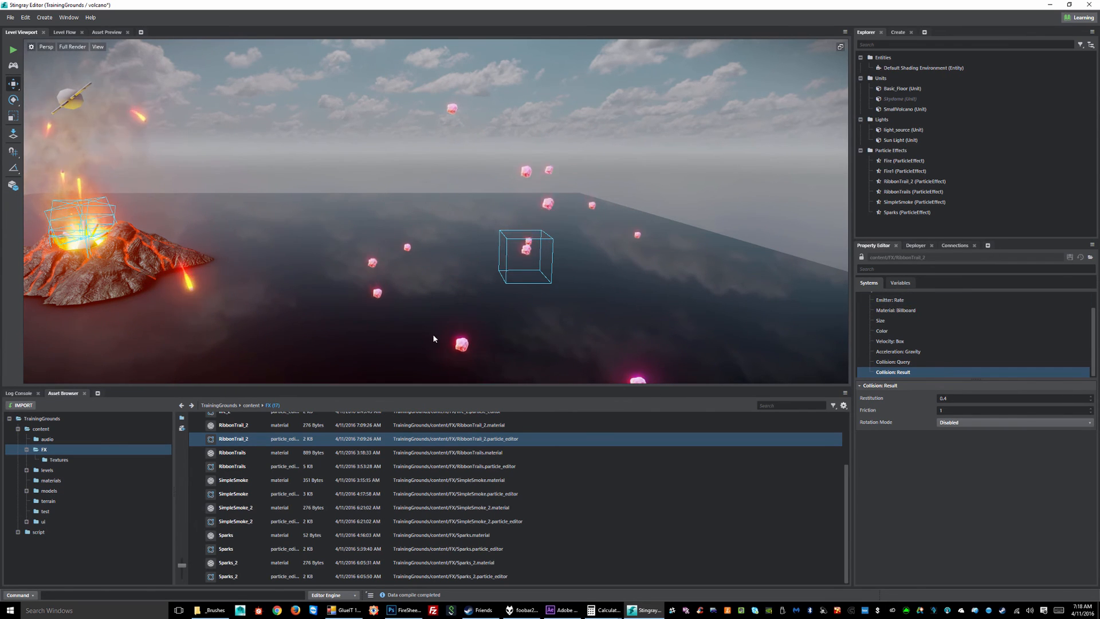
{"action": "left_click_drag", "start_coordinate": [954, 411], "coordinate": [849, 413]}
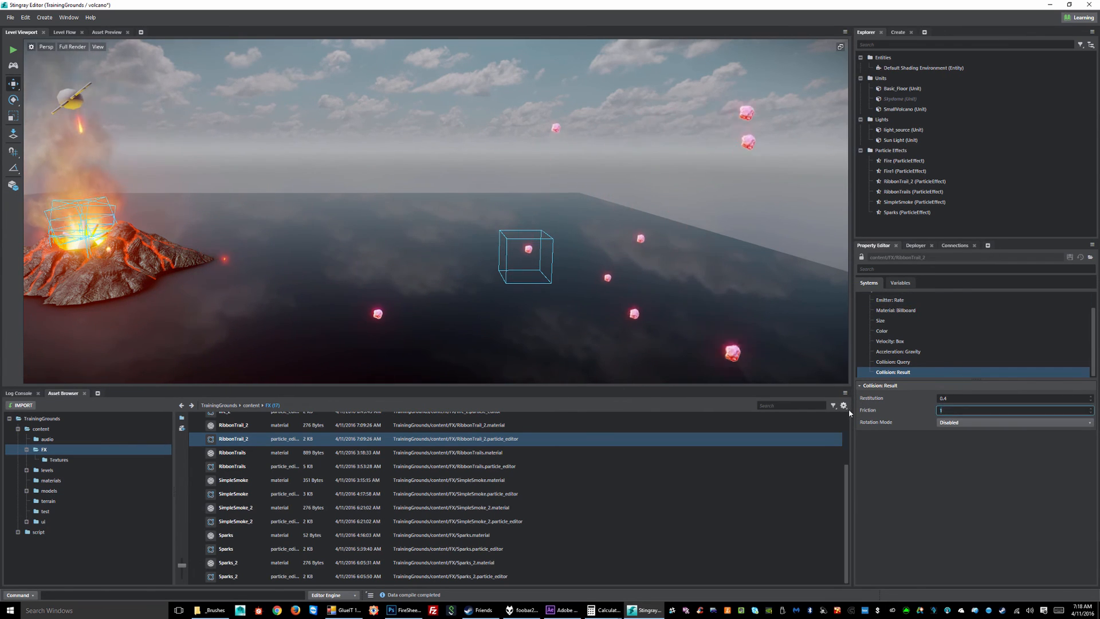
{"action": "key", "text": "Tab"}
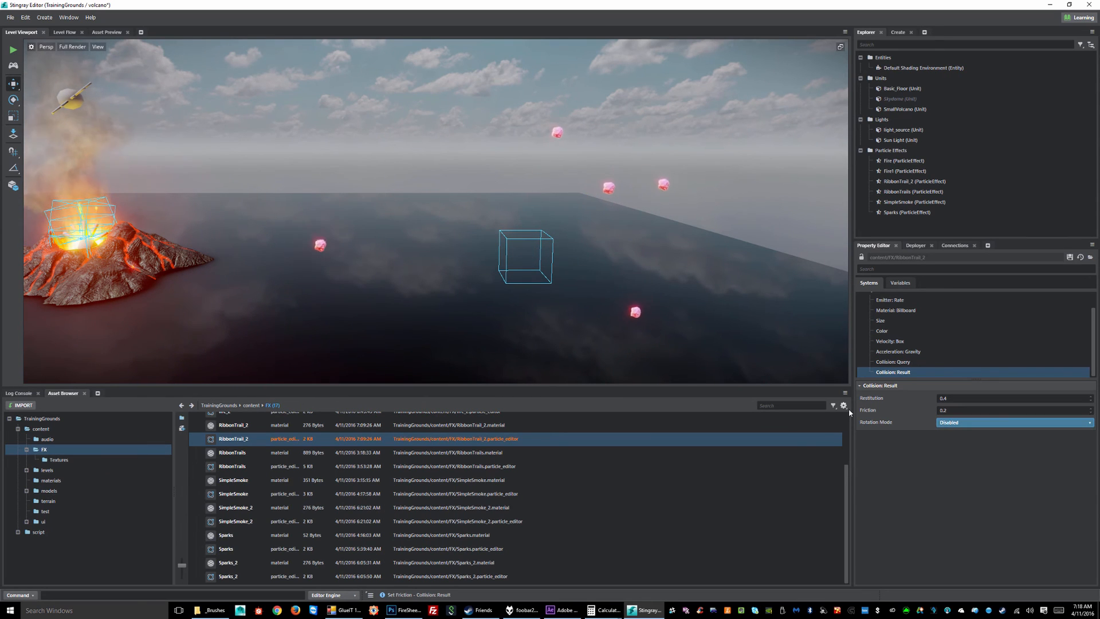
{"action": "left_click", "coordinate": [1069, 258]}
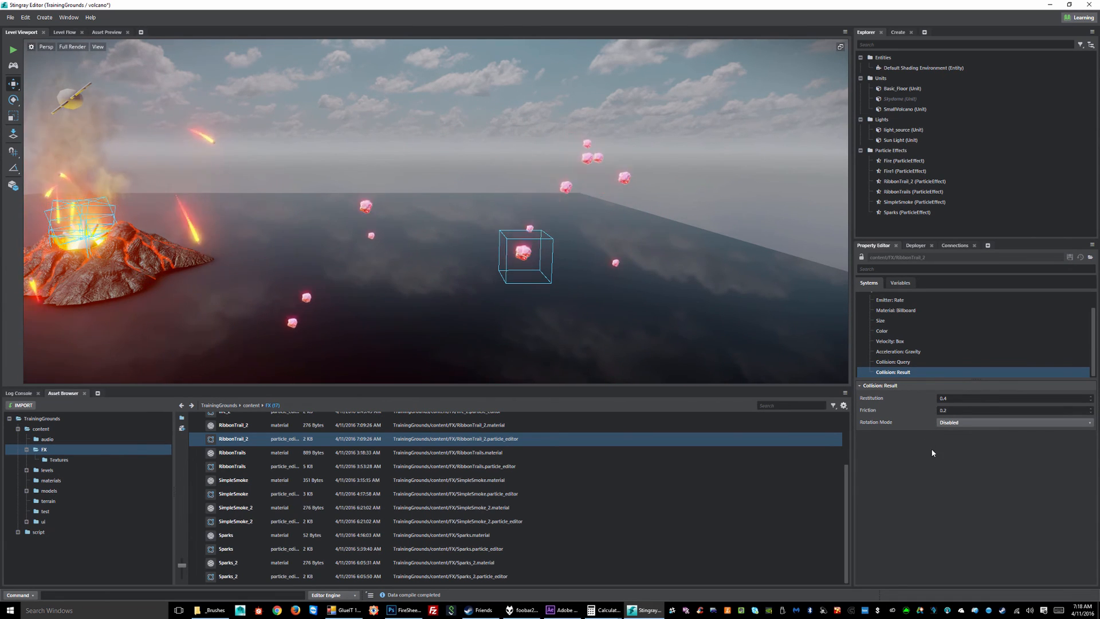
Try the 2D rotation mode for the collision result and save the effect
{"action": "left_click", "coordinate": [958, 424]}
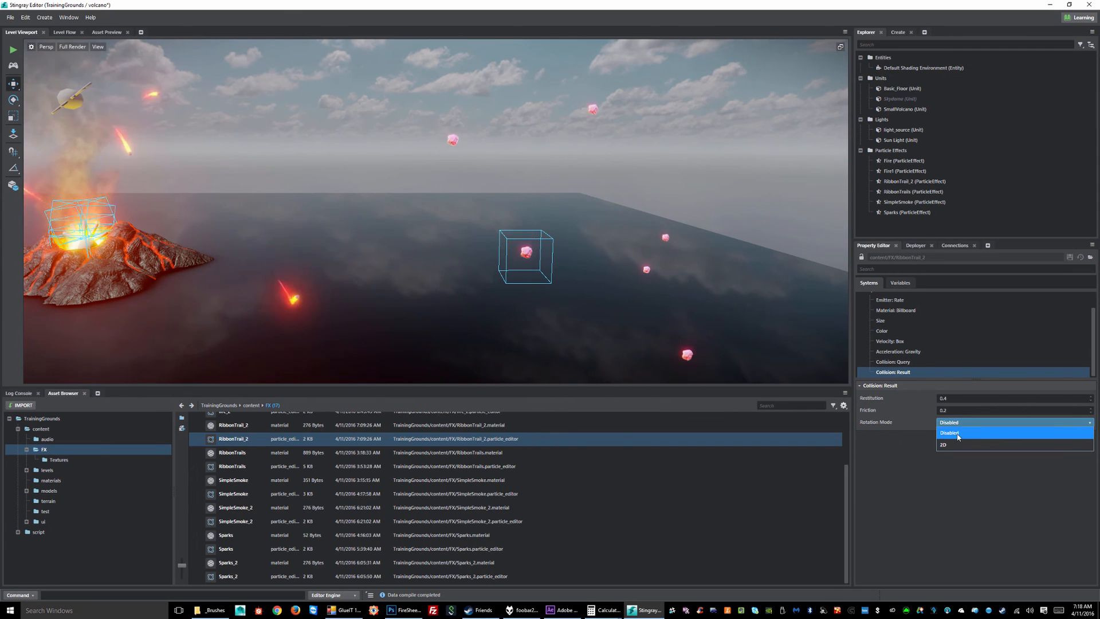
{"action": "left_click", "coordinate": [951, 445]}
{"action": "left_click", "coordinate": [1069, 258]}
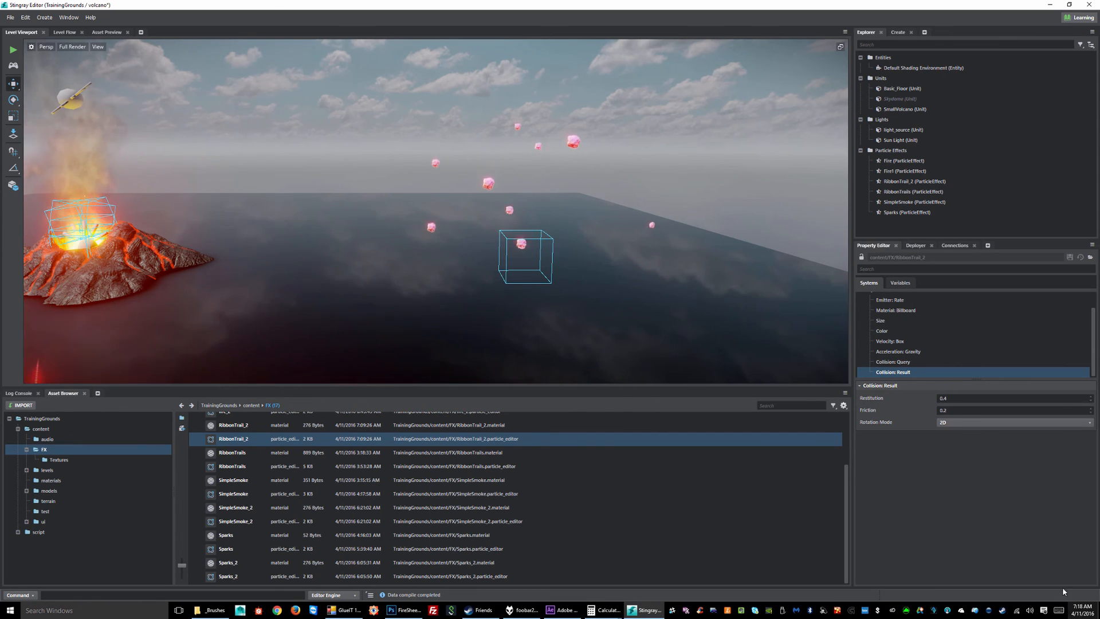
Switch the collision result's rotation mode back to Disabled and save the effect
{"action": "left_click", "coordinate": [951, 423]}
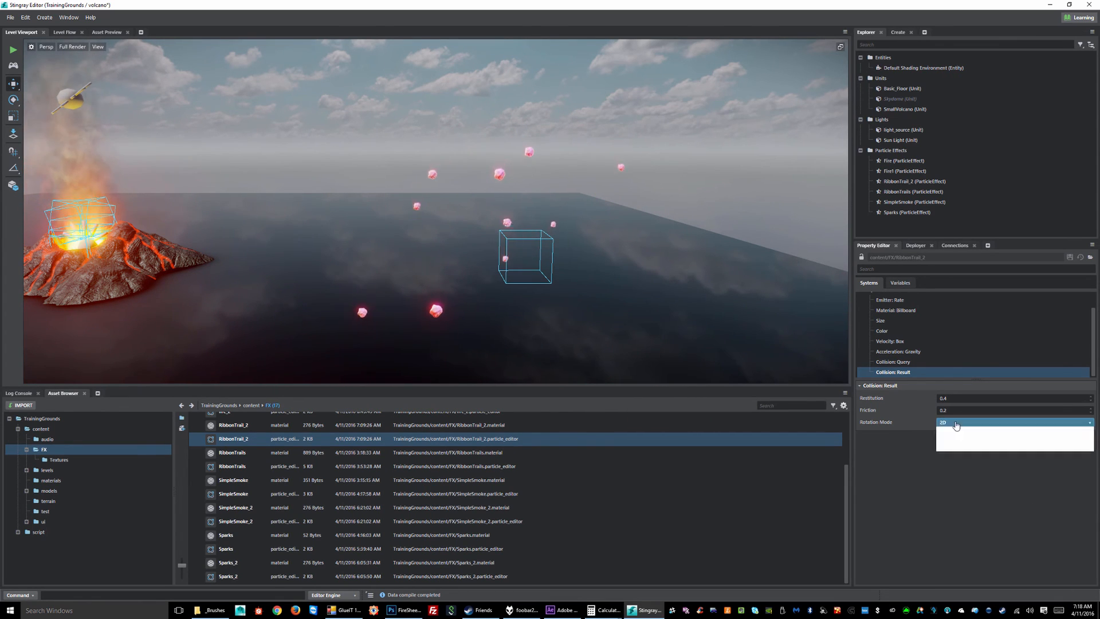
{"action": "left_click", "coordinate": [965, 431]}
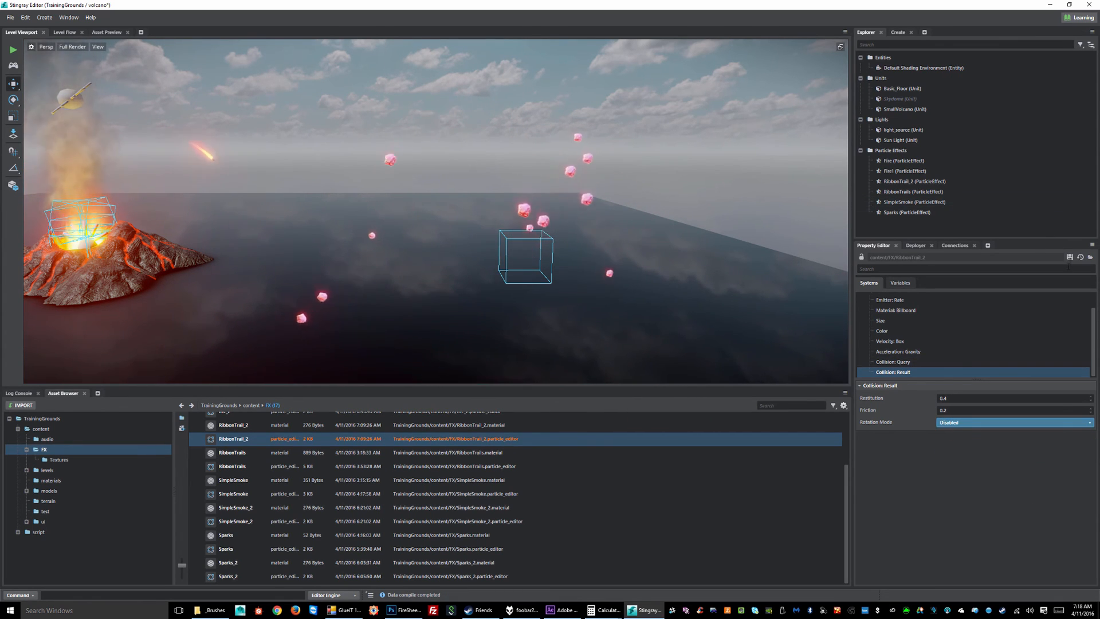
{"action": "left_click", "coordinate": [1070, 257]}
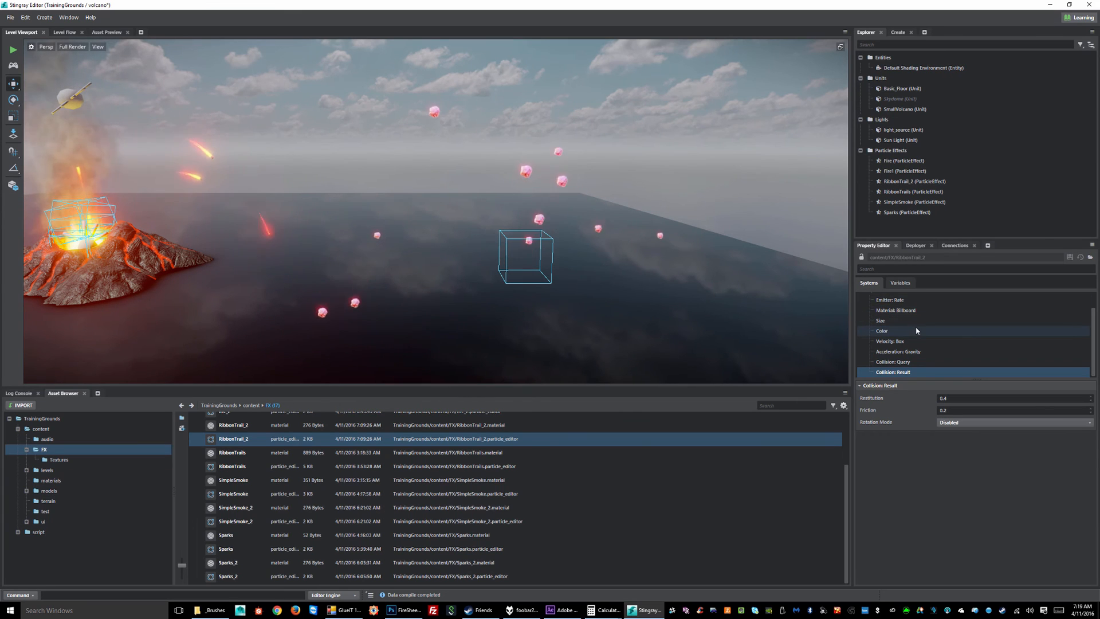
Collapse System 1 and add a second particle system to the effect
{"action": "scroll", "coordinate": [878, 316], "scroll_direction": "up", "scroll_amount": 2}
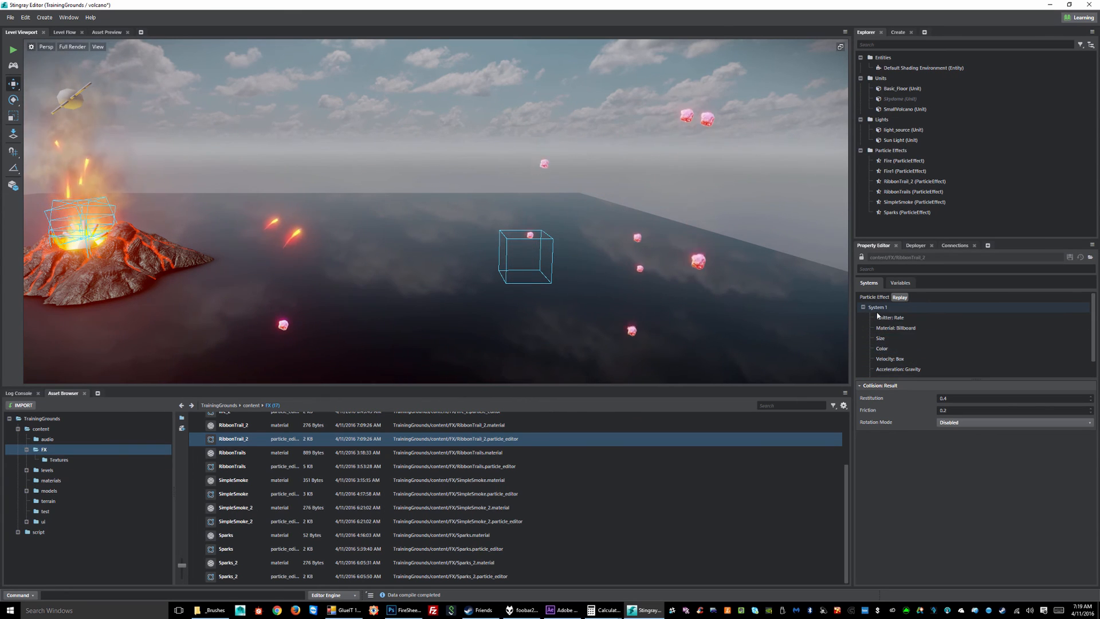
{"action": "left_click", "coordinate": [864, 309]}
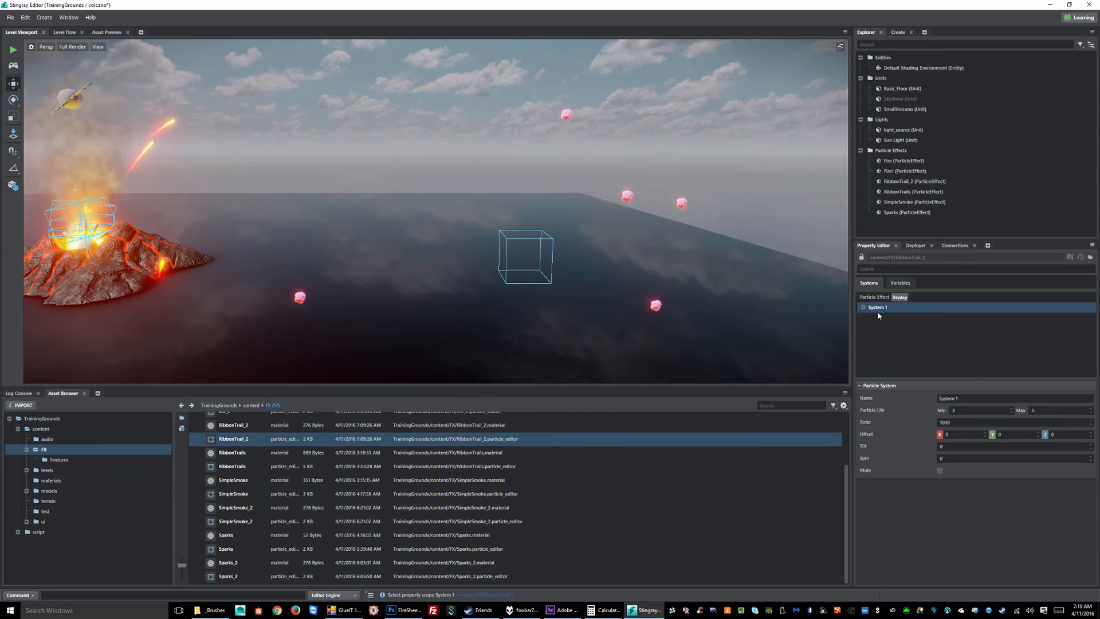
{"action": "right_click", "coordinate": [878, 310]}
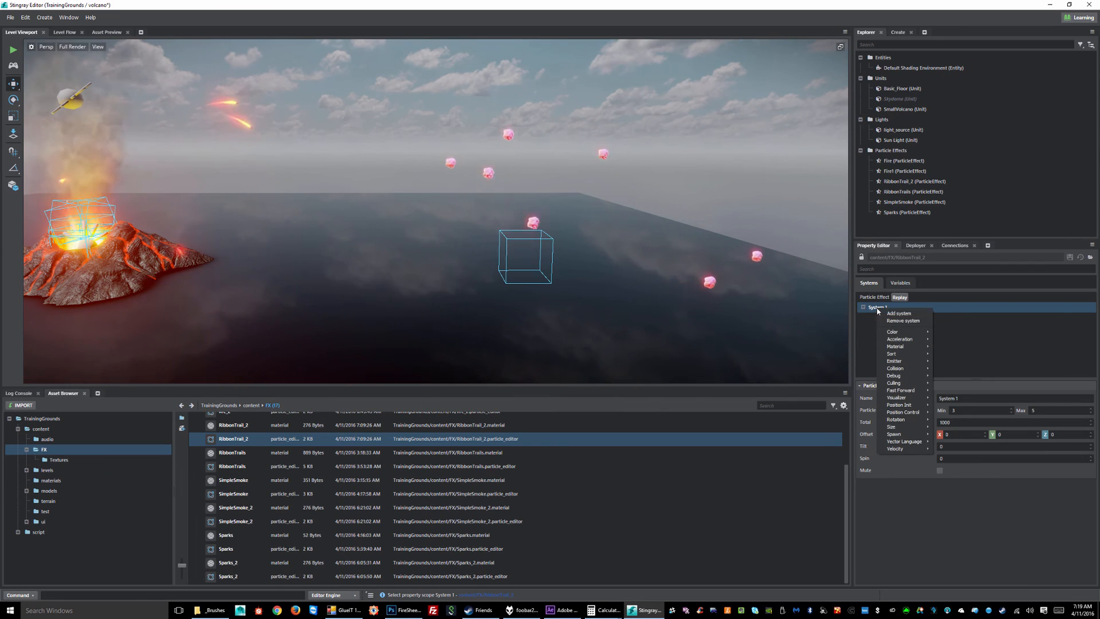
{"action": "left_click", "coordinate": [910, 314]}
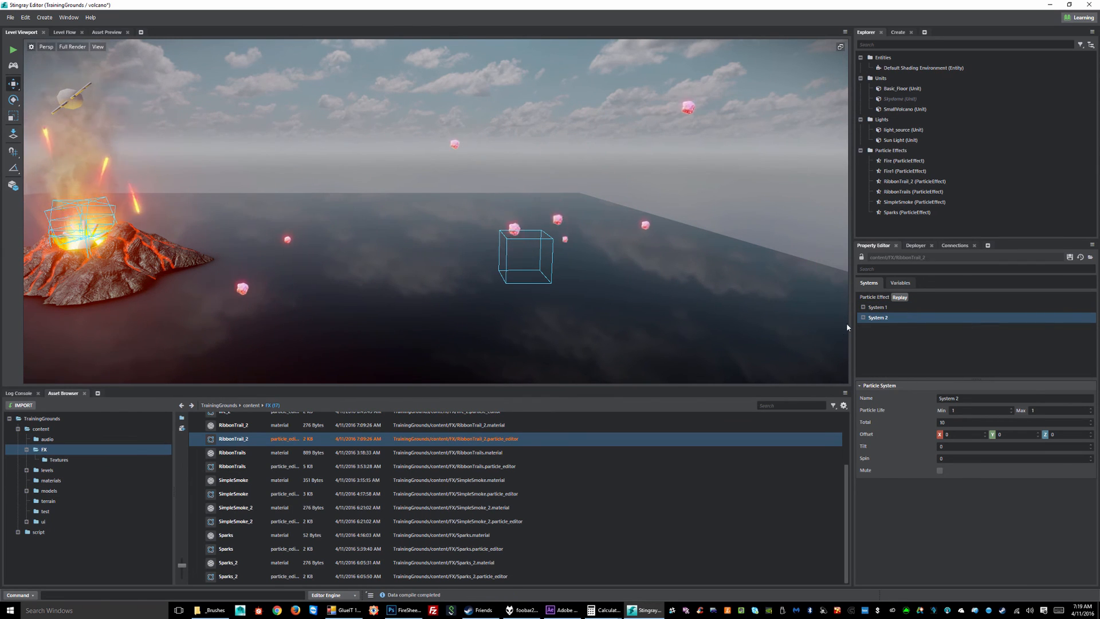
Rename System 1 as Main and save the effect
{"action": "left_click", "coordinate": [882, 310]}
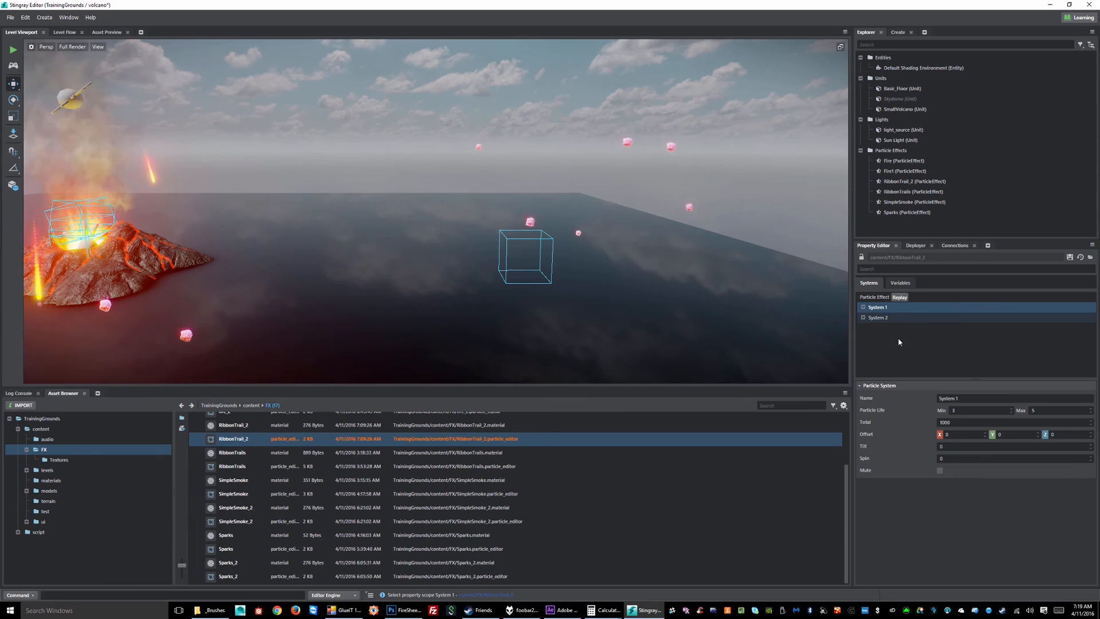
{"action": "left_click", "coordinate": [968, 397]}
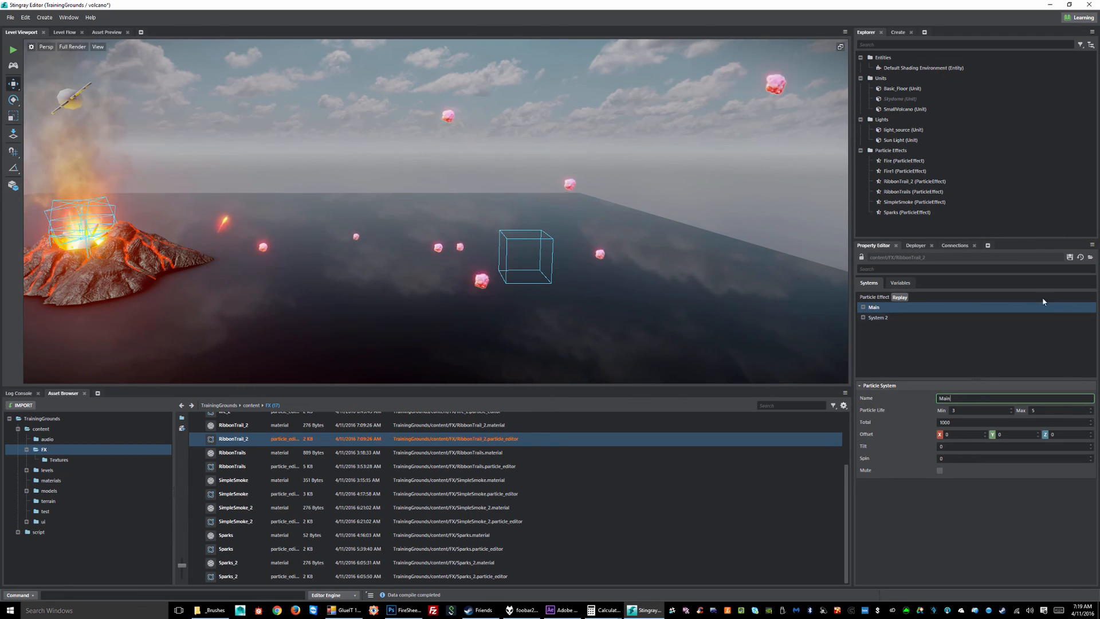
{"action": "left_click", "coordinate": [1070, 258]}
Rename System 2 as Trail and expand its components
{"action": "left_click", "coordinate": [876, 319]}
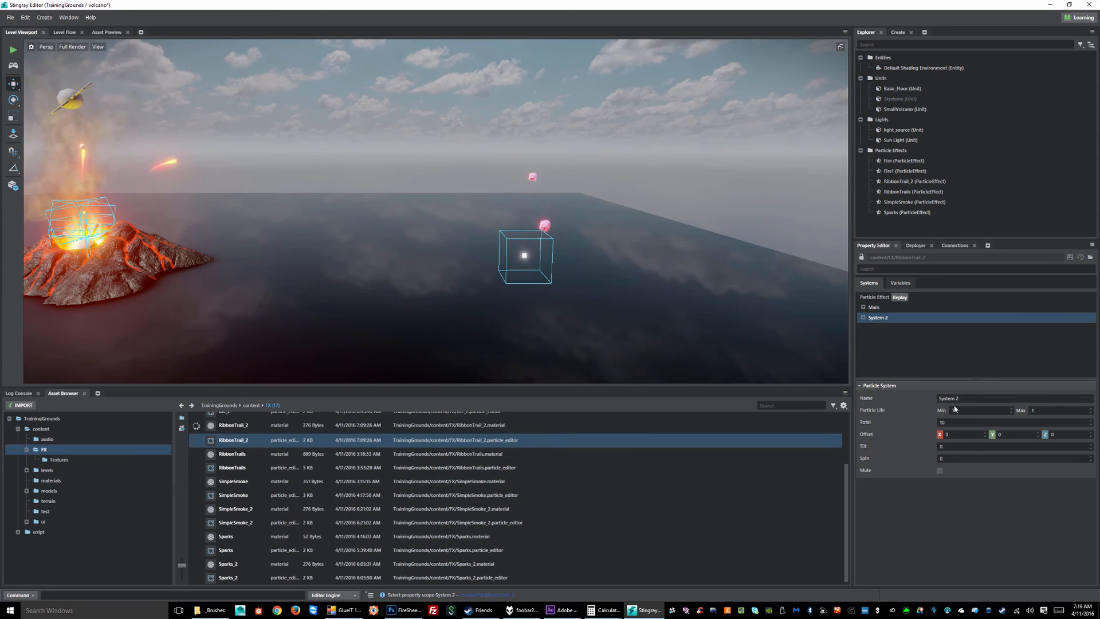
{"action": "left_click", "coordinate": [963, 398]}
{"action": "type", "text": "Trail"}
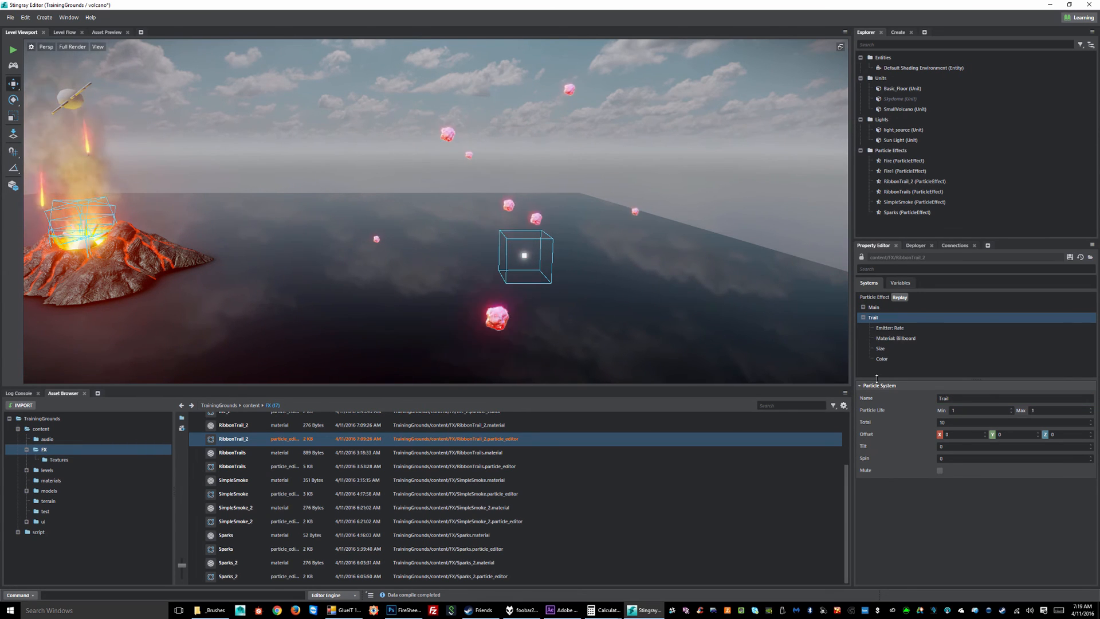
Add a Trail Spawn component to the Main system
{"action": "left_click", "coordinate": [877, 308]}
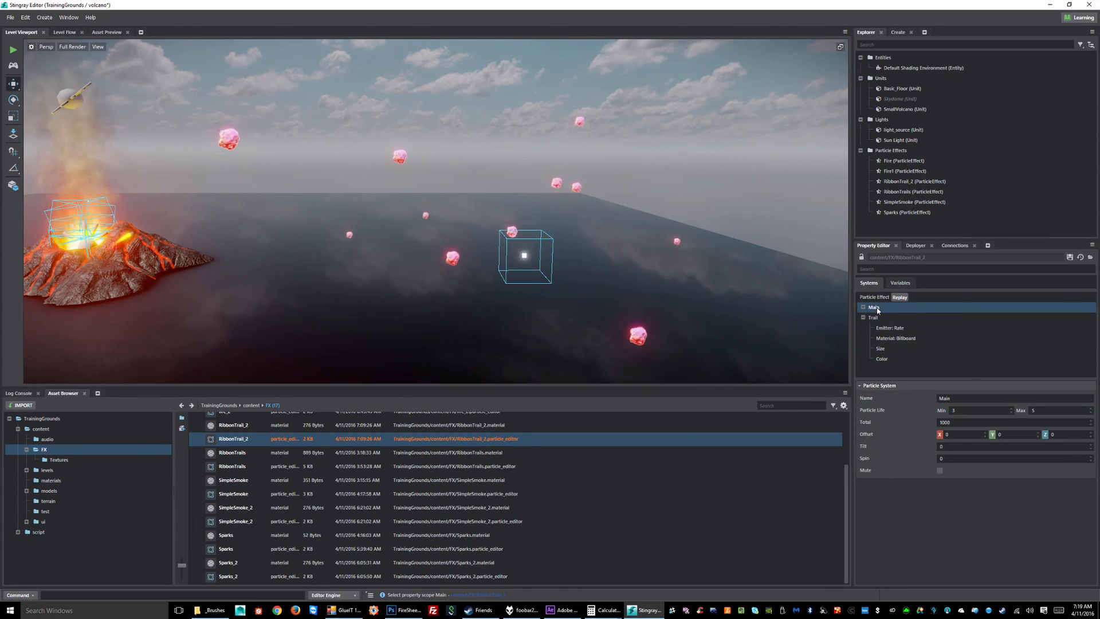
{"action": "left_click", "coordinate": [864, 307]}
{"action": "scroll", "coordinate": [910, 325], "scroll_direction": "down", "scroll_amount": 3}
{"action": "scroll", "coordinate": [913, 326], "scroll_direction": "up", "scroll_amount": 3}
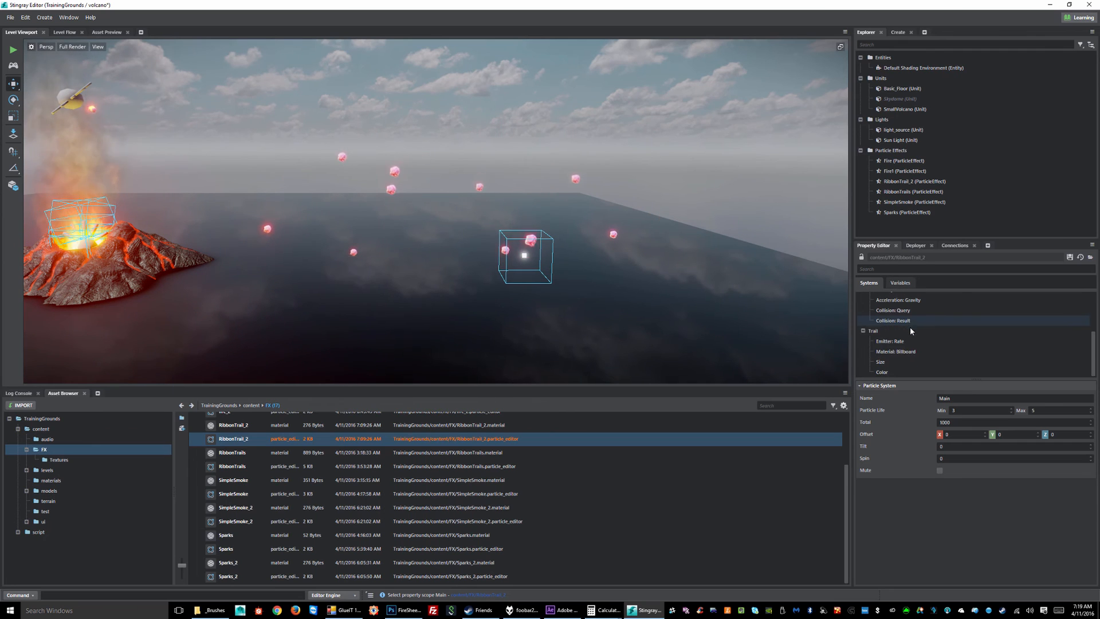
{"action": "right_click", "coordinate": [885, 311]}
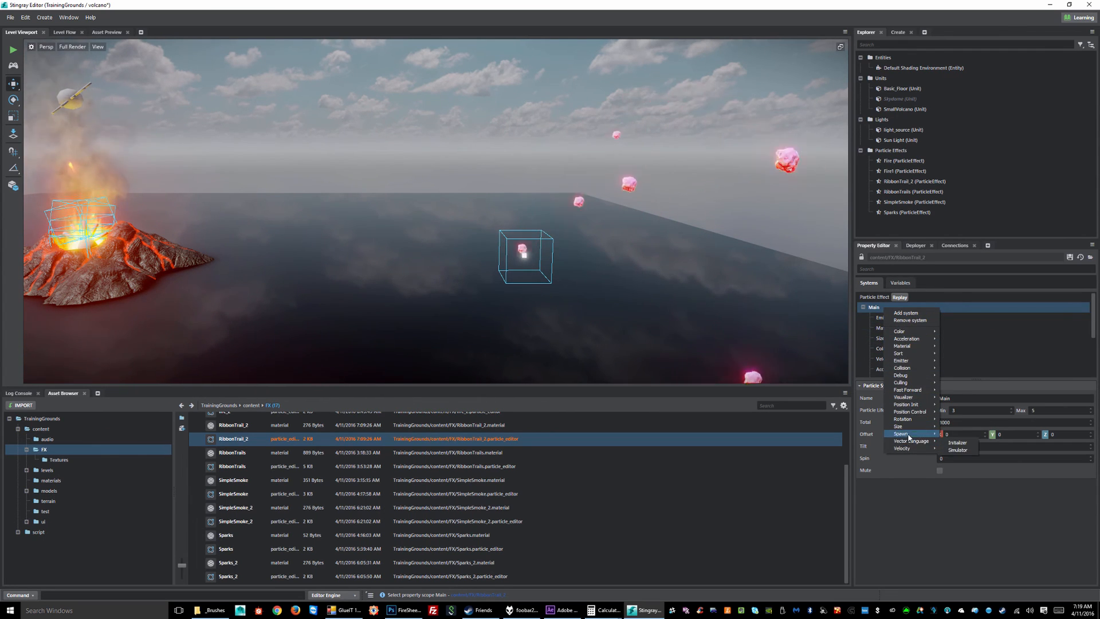
{"action": "left_click", "coordinate": [954, 435]}
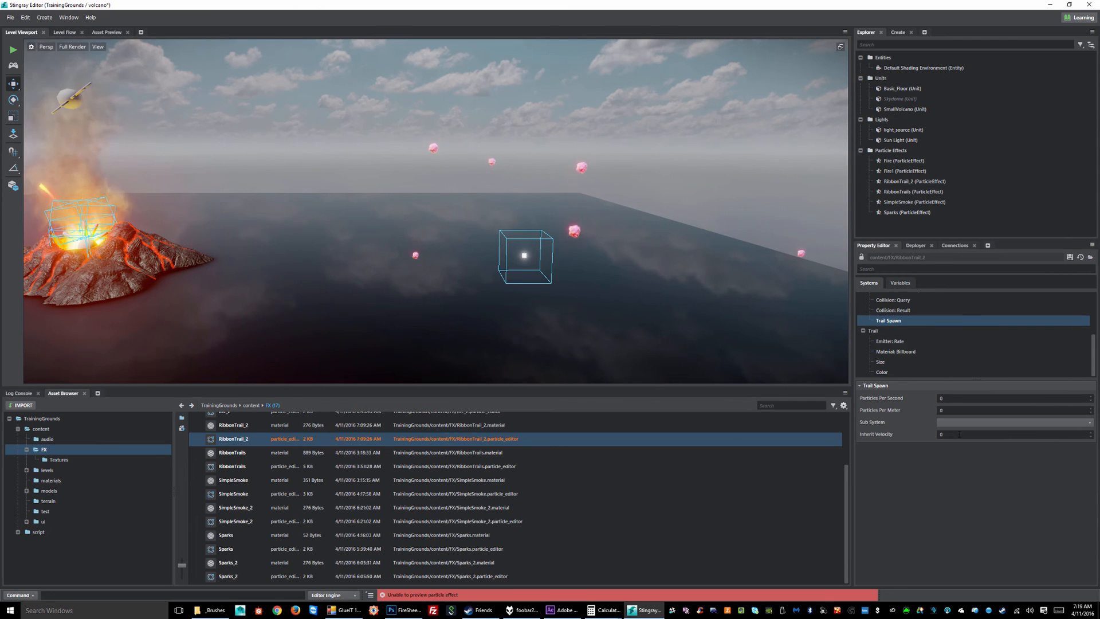
Set Trail as the sub system of the Trail Spawn component and save the effect
{"action": "scroll", "coordinate": [923, 336], "scroll_direction": "up", "scroll_amount": 2}
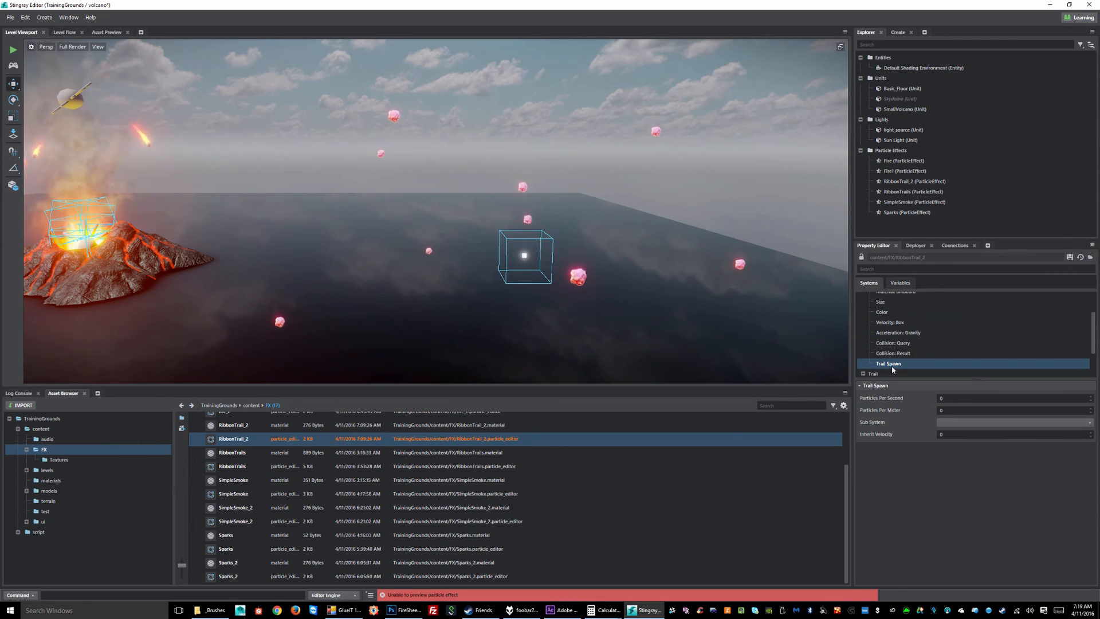
{"action": "left_click", "coordinate": [969, 430]}
{"action": "left_click", "coordinate": [963, 444]}
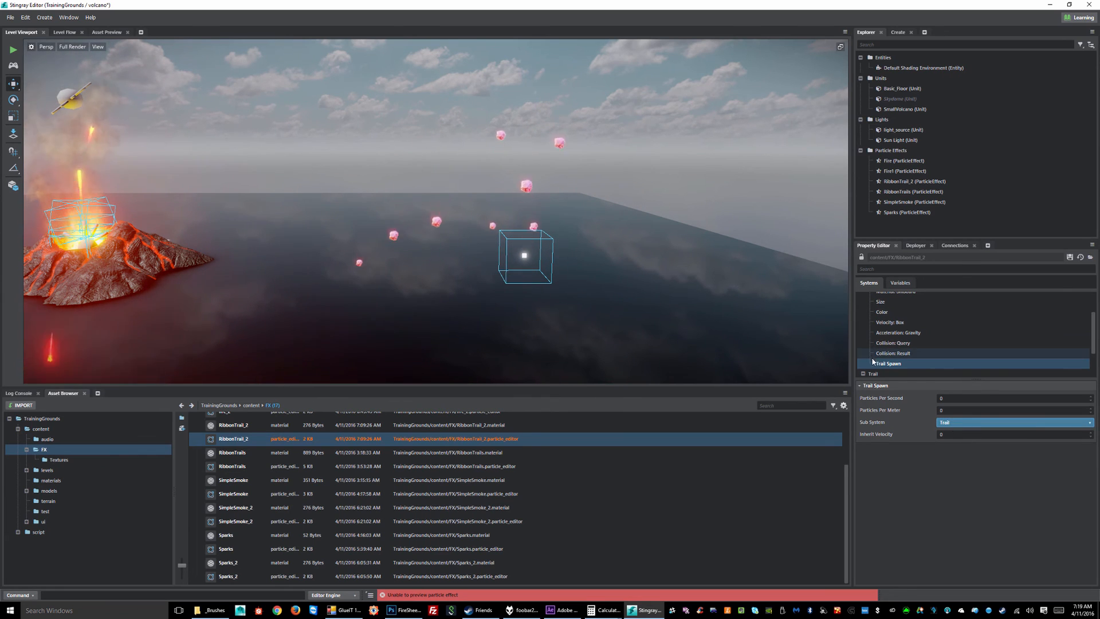
{"action": "left_click", "coordinate": [1070, 258]}
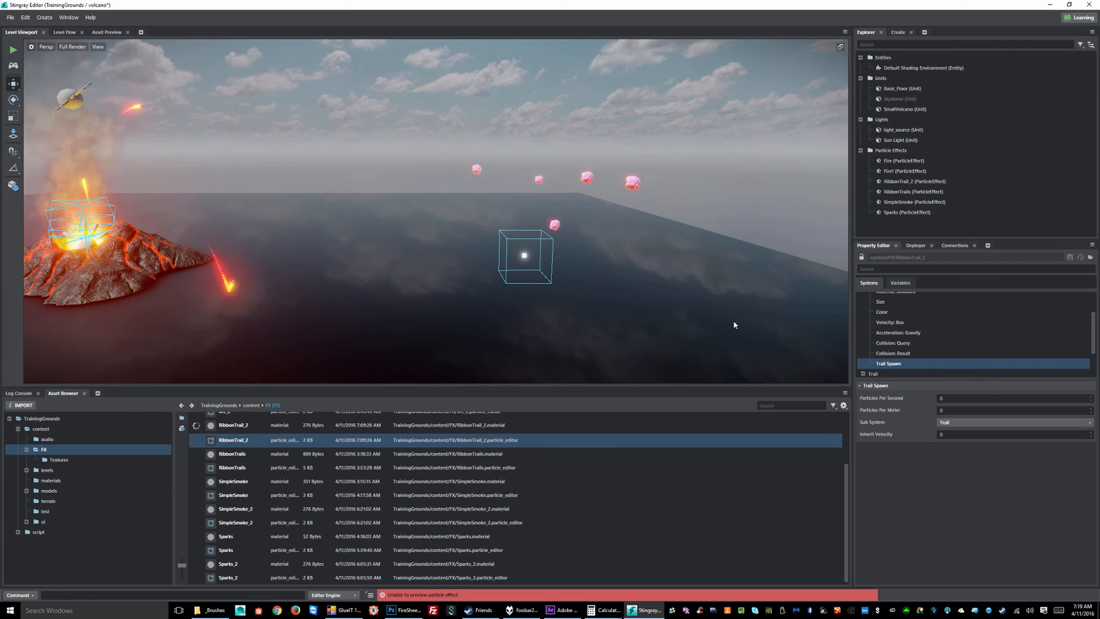
{"action": "left_click_drag", "start_coordinate": [506, 286], "coordinate": [706, 265], "text": "alt"}
{"action": "scroll", "coordinate": [706, 265], "scroll_direction": "up", "scroll_amount": 3}
{"action": "left_click_drag", "start_coordinate": [654, 288], "coordinate": [614, 300], "text": "alt"}
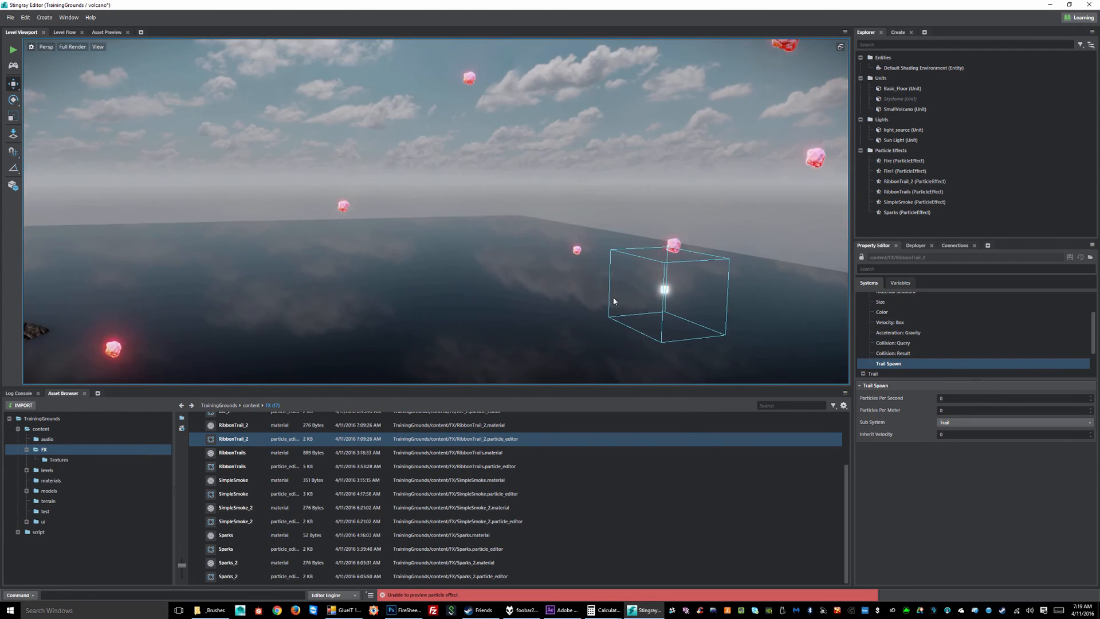
{"action": "middle_click_drag", "start_coordinate": [615, 300], "coordinate": [430, 221], "text": "alt"}
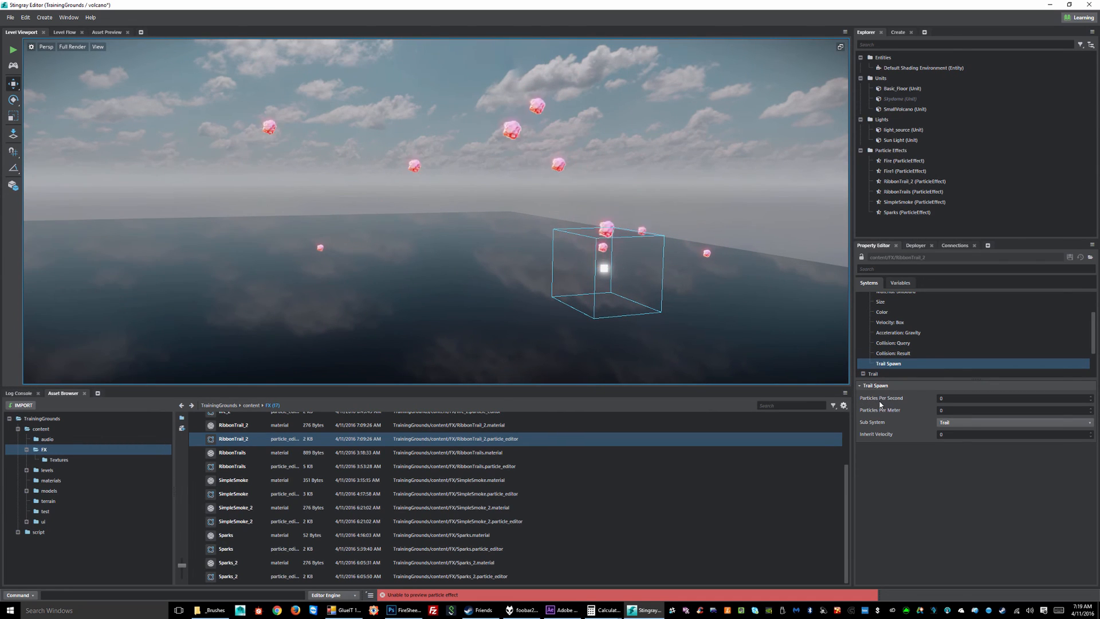
Set the Trail Spawn component's Particles Per Second to 10 and save the effect
{"action": "left_click", "coordinate": [874, 373]}
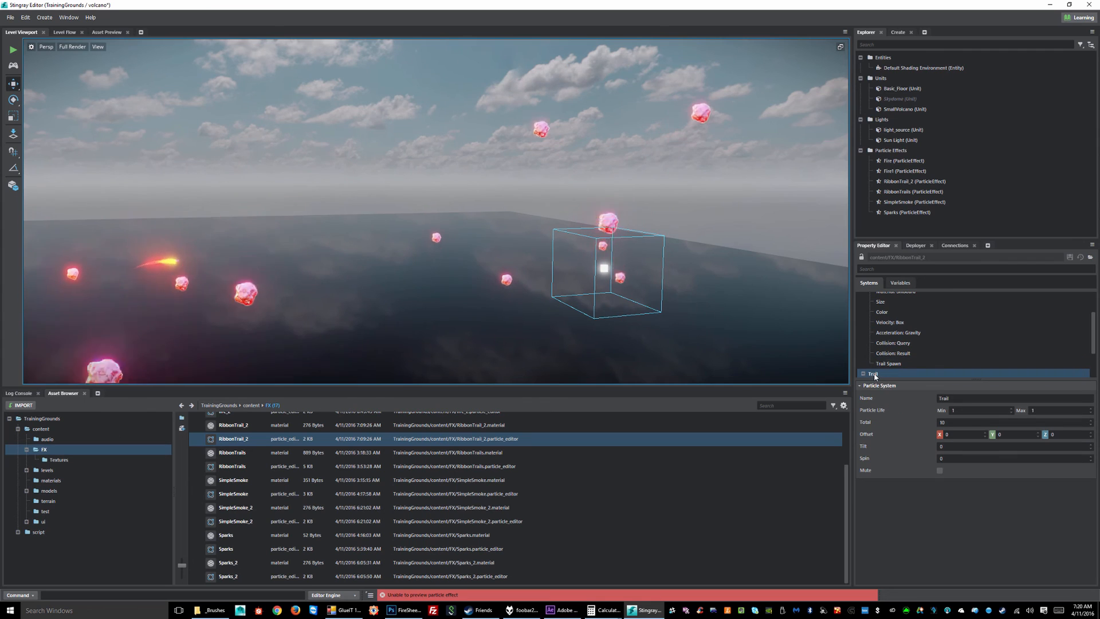
{"action": "scroll", "coordinate": [894, 350], "scroll_direction": "down", "scroll_amount": 2}
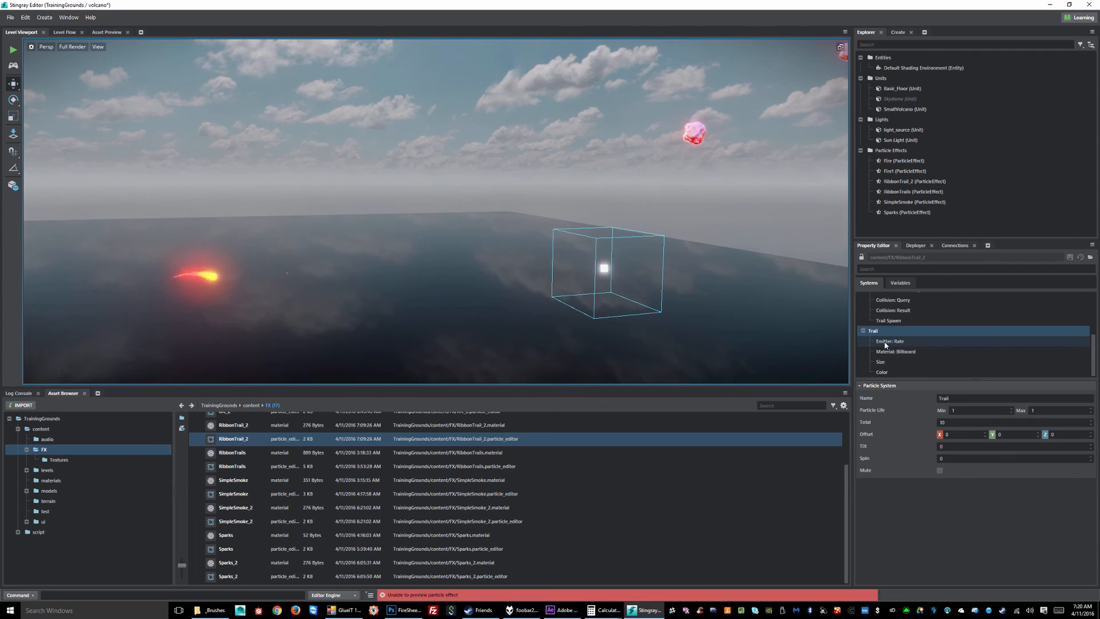
{"action": "left_click", "coordinate": [892, 321]}
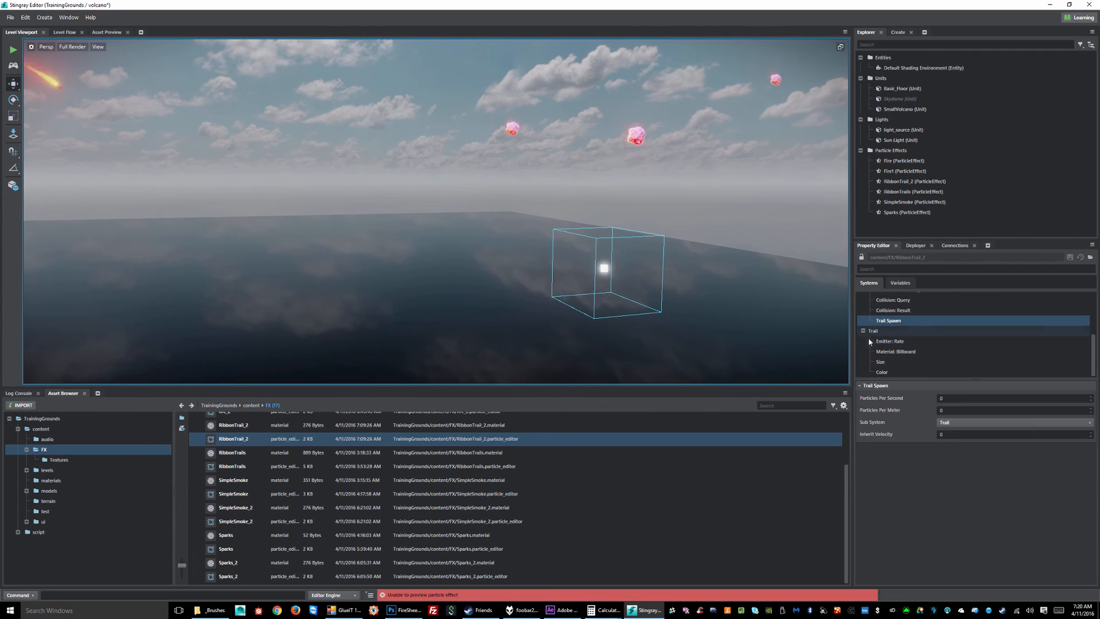
{"action": "left_click", "coordinate": [895, 351]}
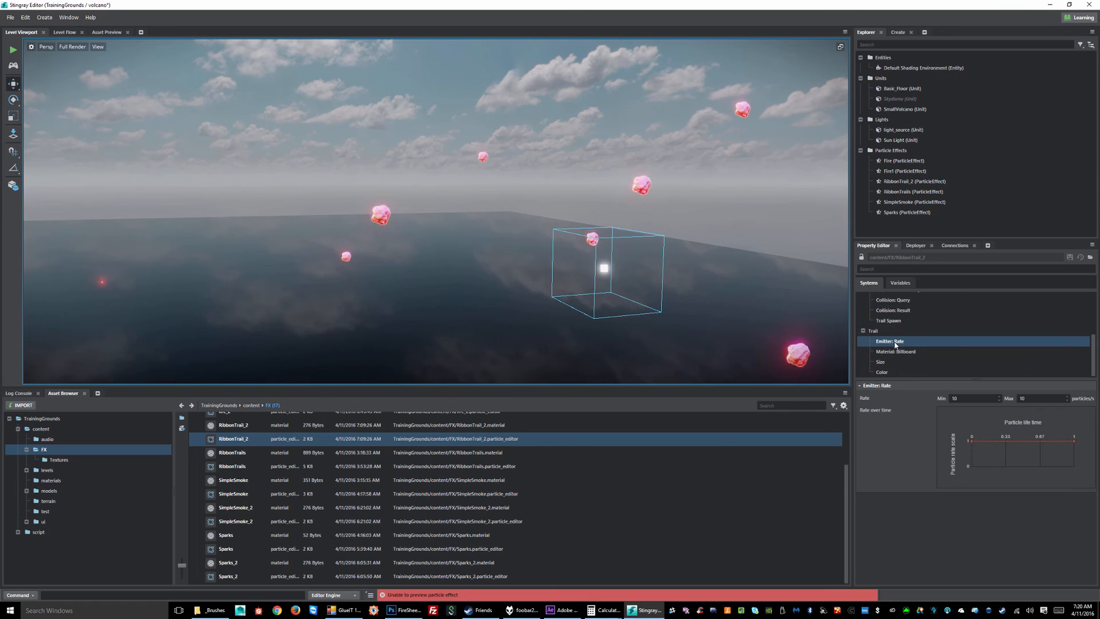
{"action": "left_click", "coordinate": [895, 322]}
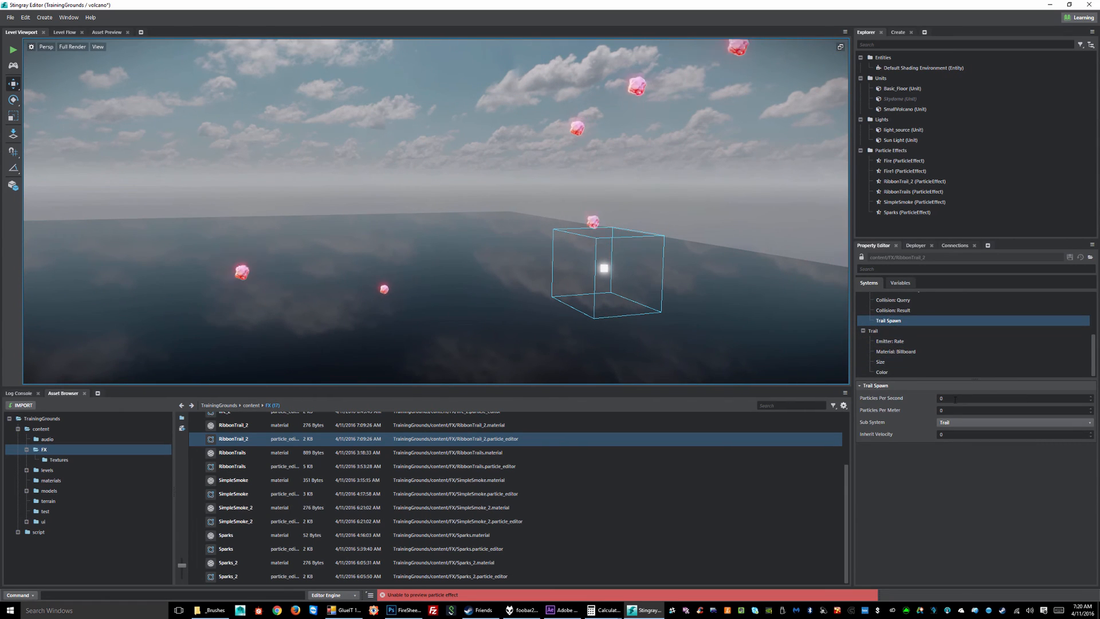
{"action": "type", "text": "1"}
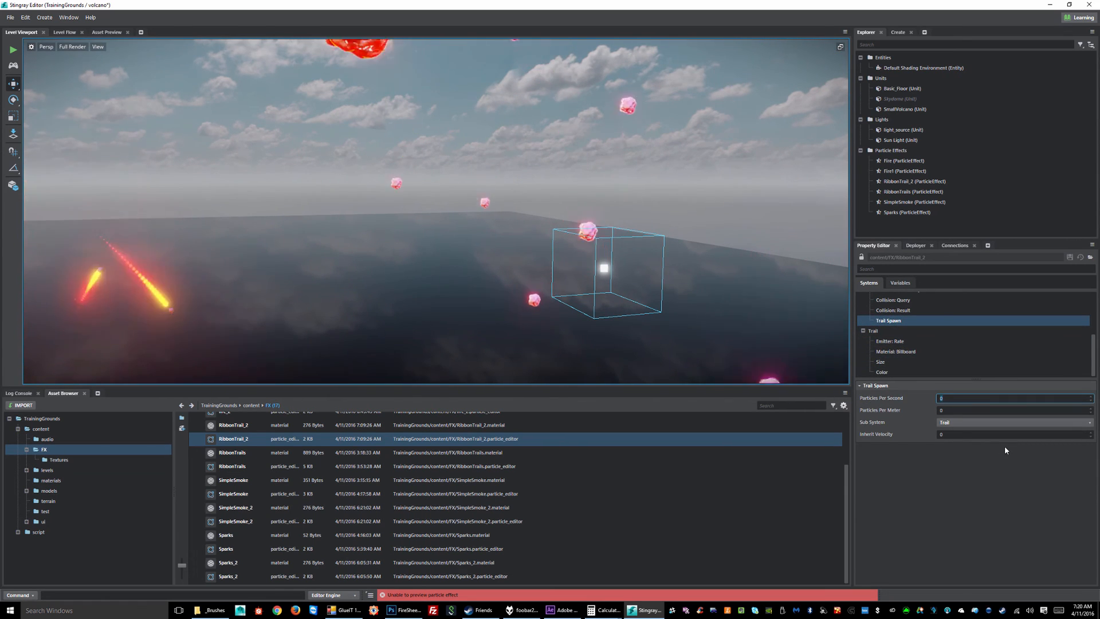
{"action": "type", "text": "0"}
{"action": "key", "text": "Tab"}
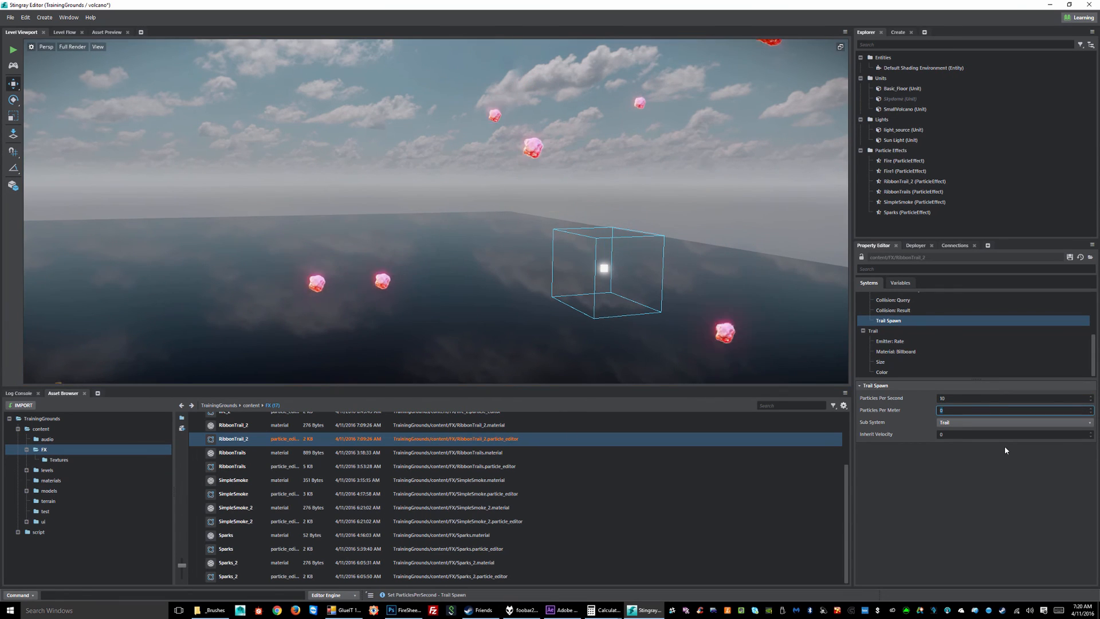
{"action": "left_click", "coordinate": [1070, 258]}
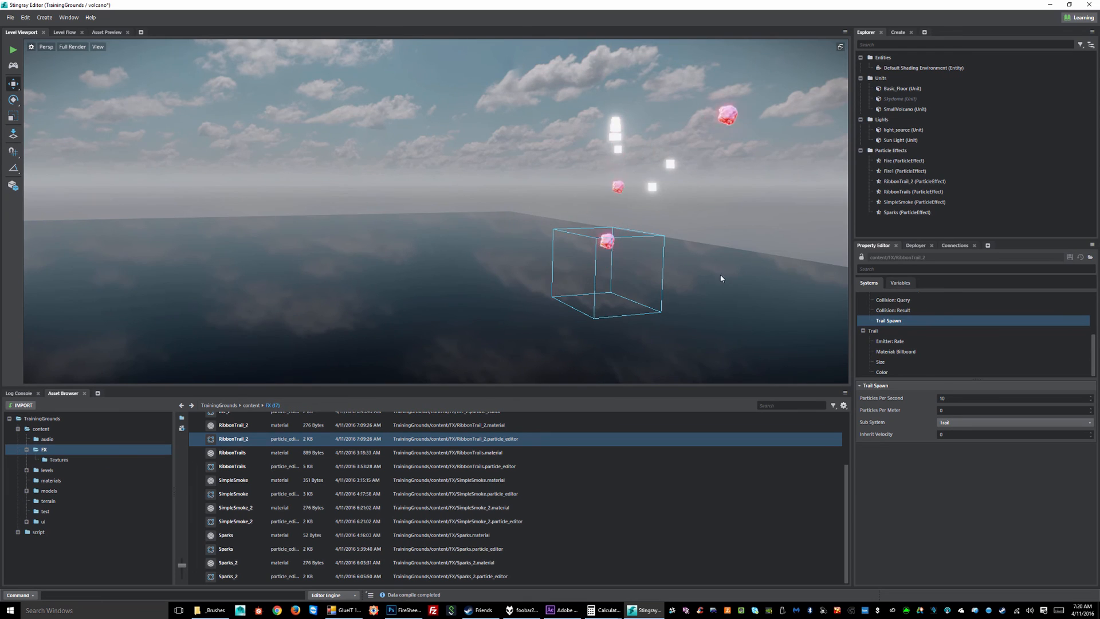
Try an Inherit Velocity of 1 on the Trail Spawn component and save the effect
{"action": "left_click_drag", "start_coordinate": [720, 277], "coordinate": [845, 274], "text": "alt"}
{"action": "scroll", "coordinate": [573, 246], "scroll_direction": "down", "scroll_amount": 4}
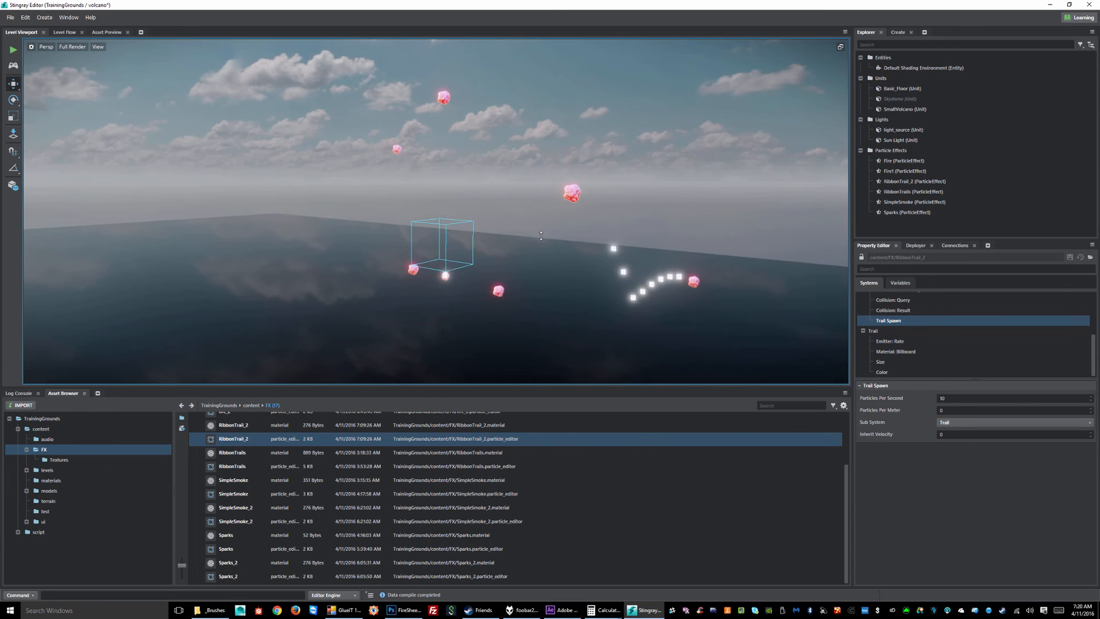
{"action": "left_click_drag", "start_coordinate": [504, 235], "coordinate": [425, 251], "text": "alt"}
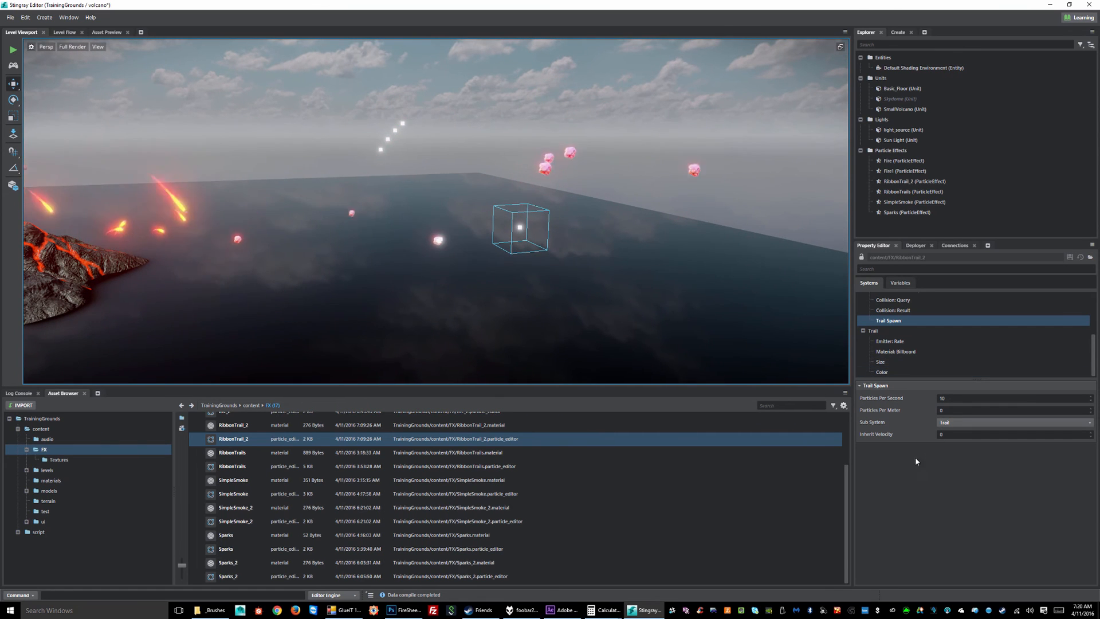
{"action": "left_click", "coordinate": [943, 434]}
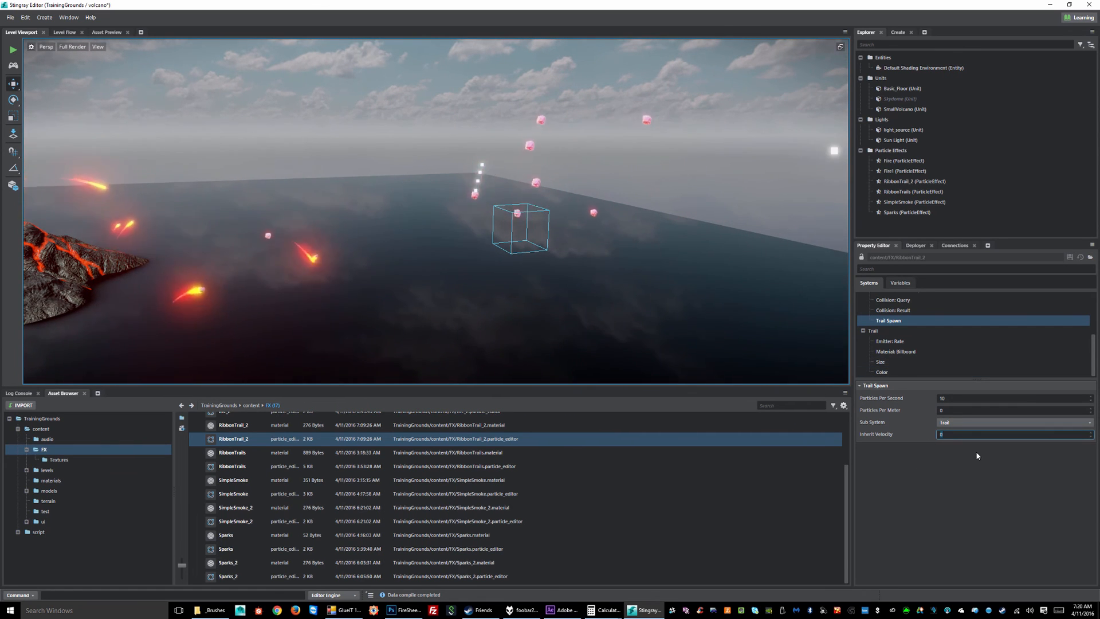
{"action": "type", "text": "1"}
{"action": "key", "text": "Return"}
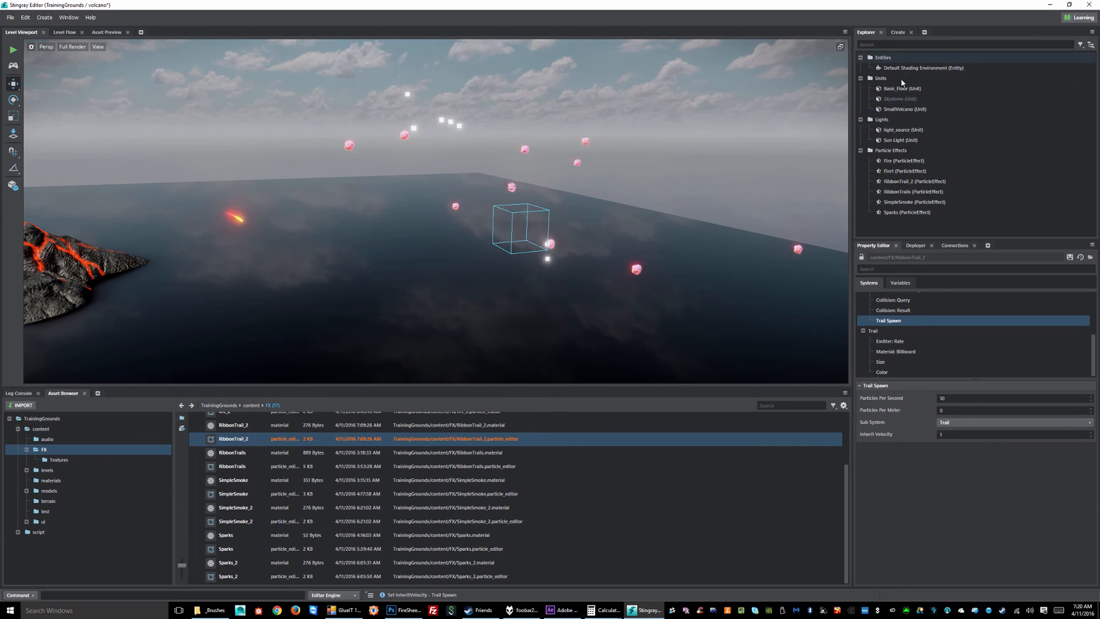
{"action": "left_click", "coordinate": [1069, 257]}
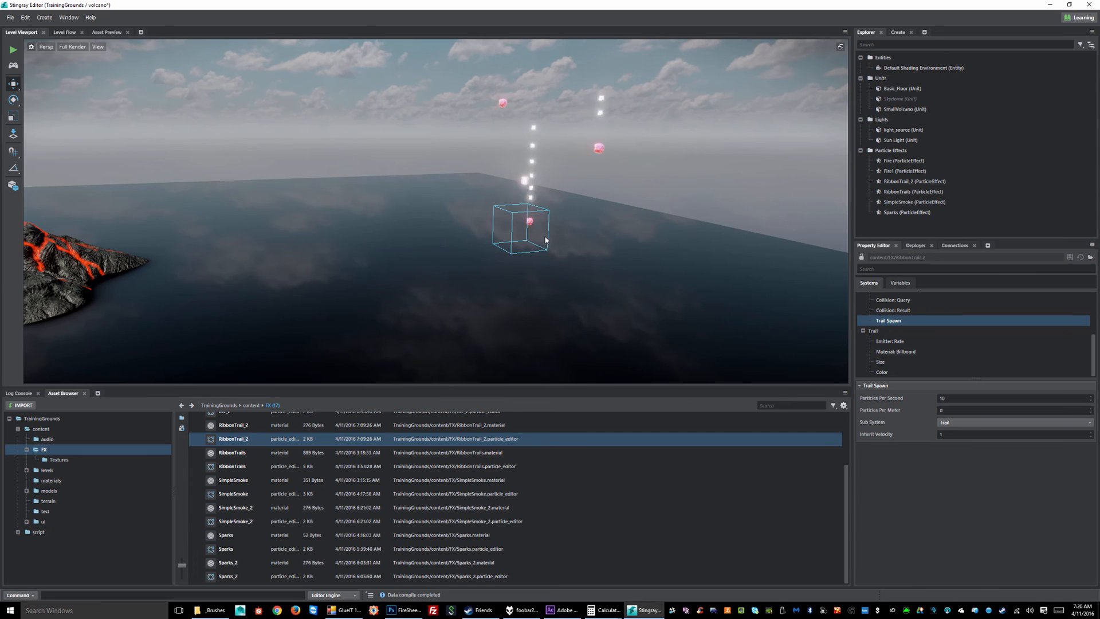
Try lowering the Trail Spawn component's Inherit Velocity to 0.5 and save the effect
{"action": "left_click_drag", "start_coordinate": [545, 237], "coordinate": [522, 262], "text": "alt"}
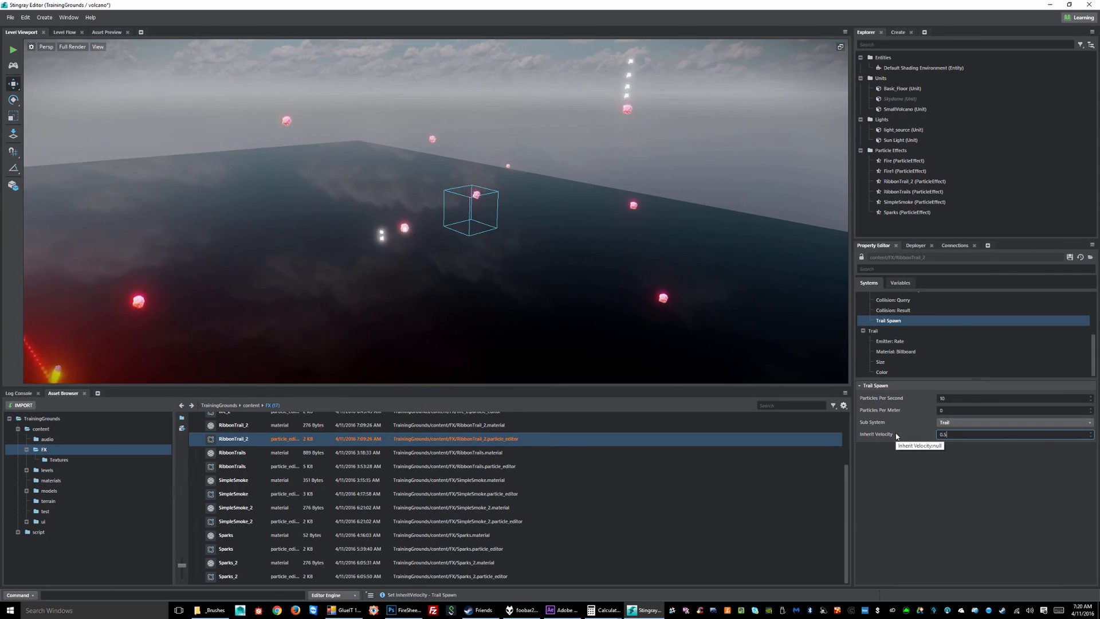
{"action": "left_click", "coordinate": [1070, 257]}
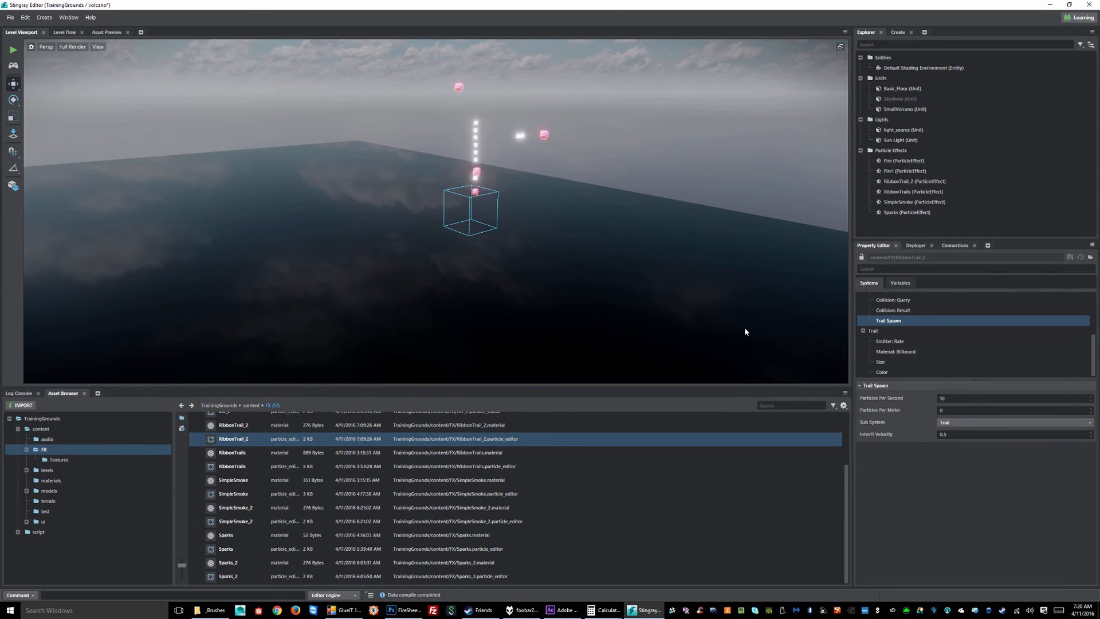
{"action": "left_click_drag", "start_coordinate": [745, 328], "coordinate": [713, 269], "text": "alt"}
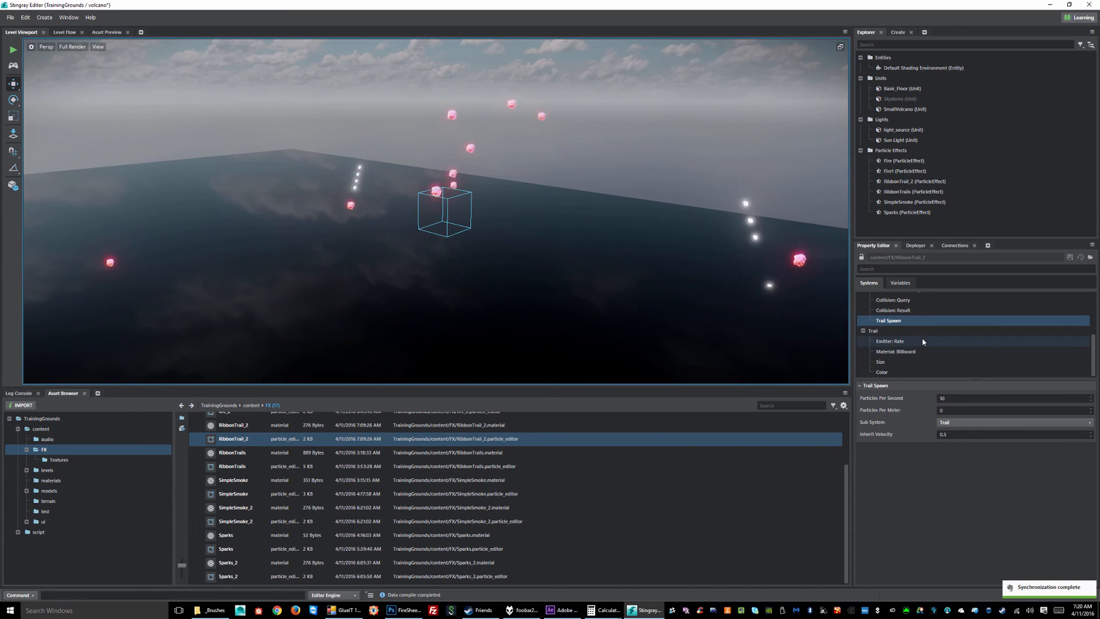
Set the Trail system's Total particles to 10000 and save the effect
{"action": "left_click", "coordinate": [890, 330]}
{"action": "left_click", "coordinate": [951, 422]}
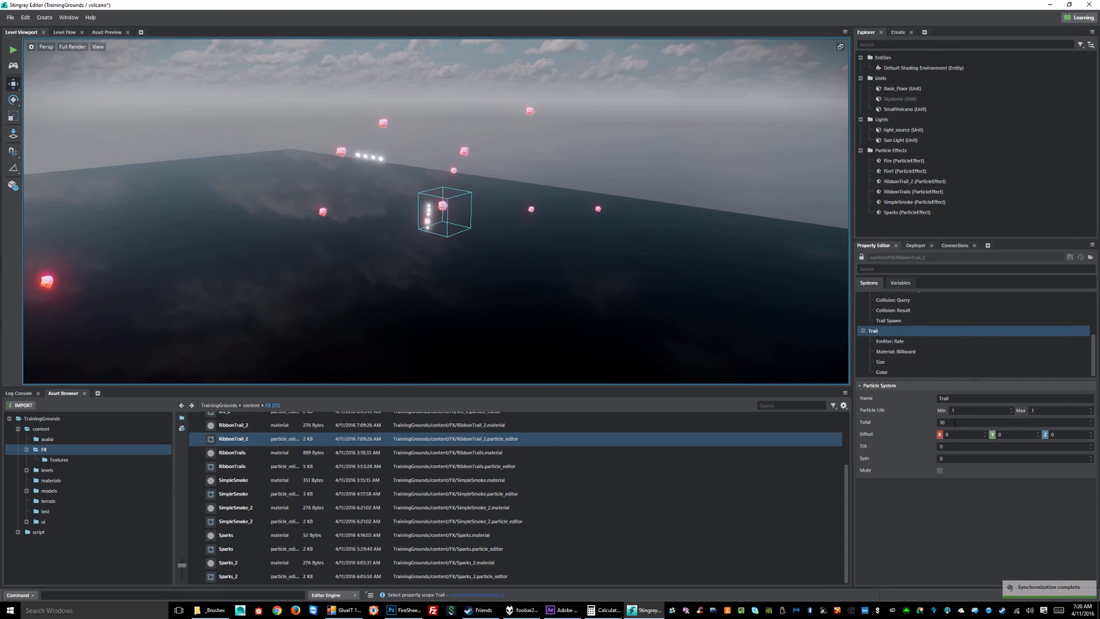
{"action": "type", "text": "10000"}
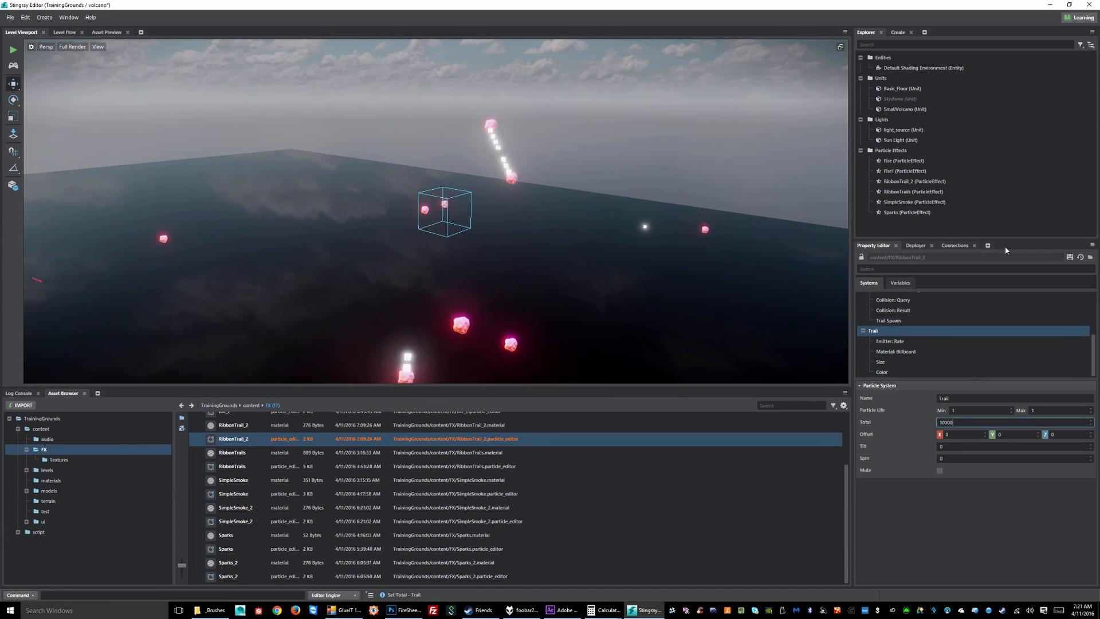
{"action": "key", "text": "ctrl+s"}
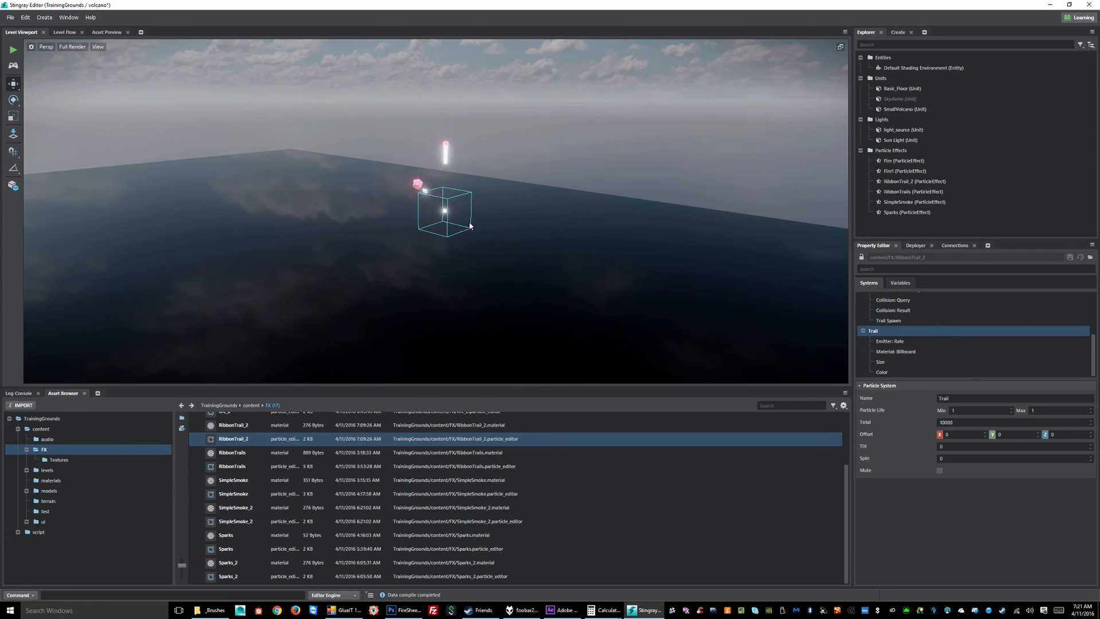
{"action": "left_click_drag", "start_coordinate": [512, 221], "coordinate": [384, 205], "text": "alt"}
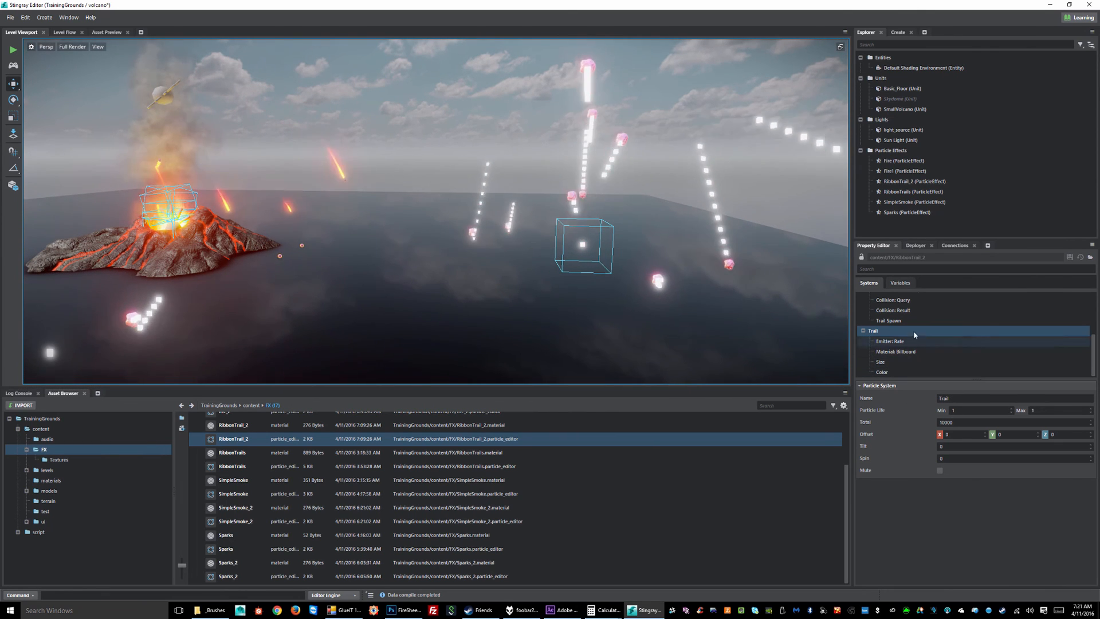
Reduce the Trail Spawn component's Inherit Velocity to 0.1 and save the effect
{"action": "left_click", "coordinate": [893, 321]}
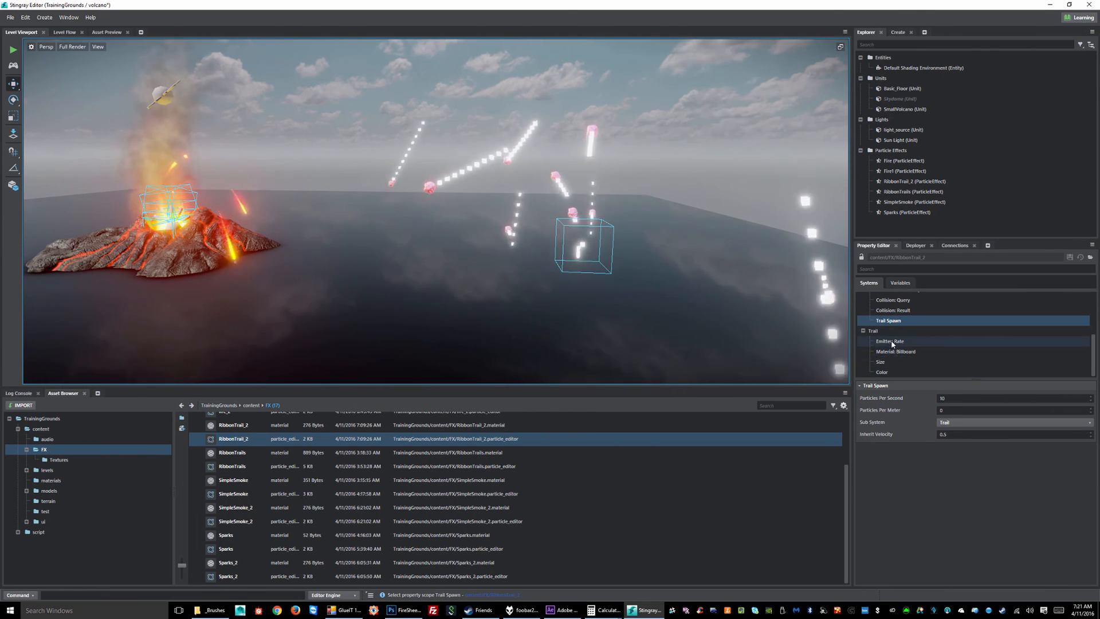
{"action": "left_click", "coordinate": [892, 341]}
{"action": "left_click", "coordinate": [902, 321]}
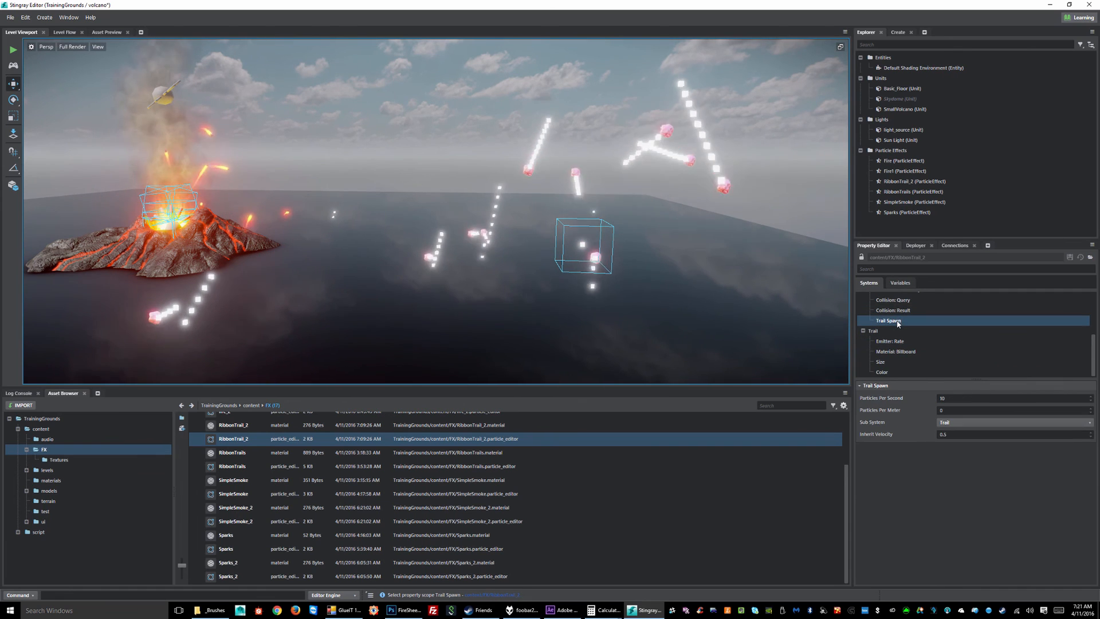
{"action": "left_click", "coordinate": [880, 436]}
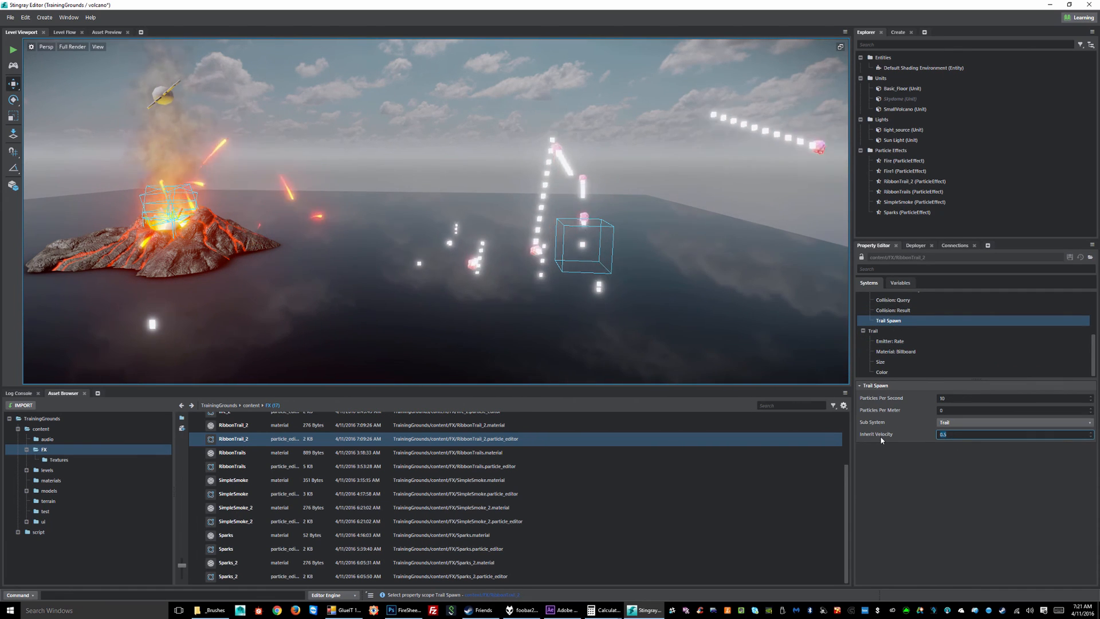
{"action": "type", "text": ".1"}
{"action": "key", "text": "Return"}
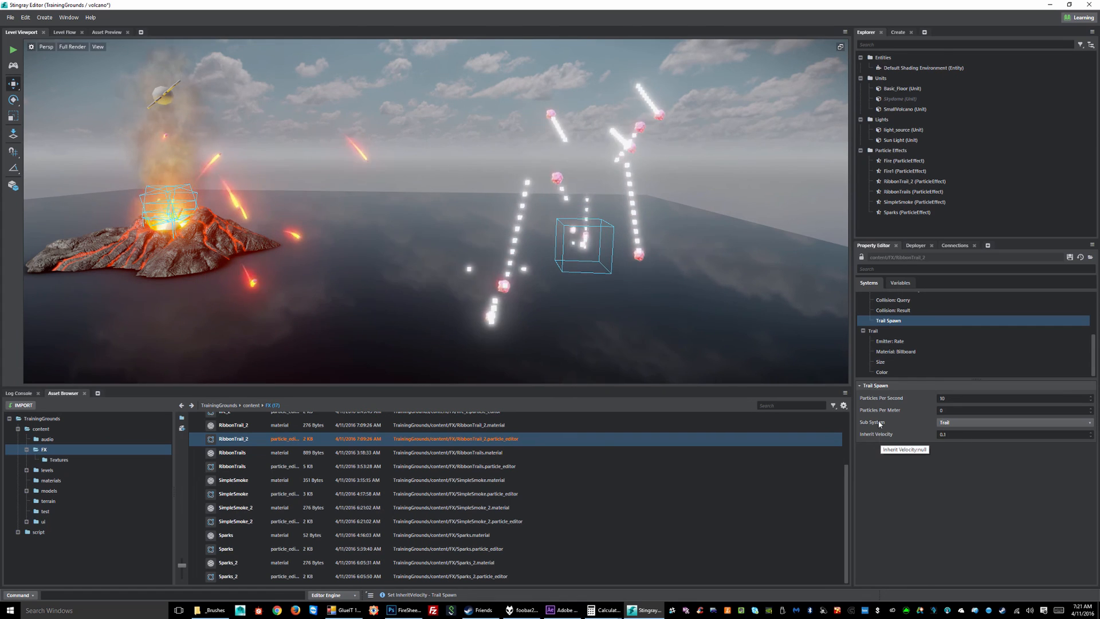
{"action": "left_click", "coordinate": [1069, 259]}
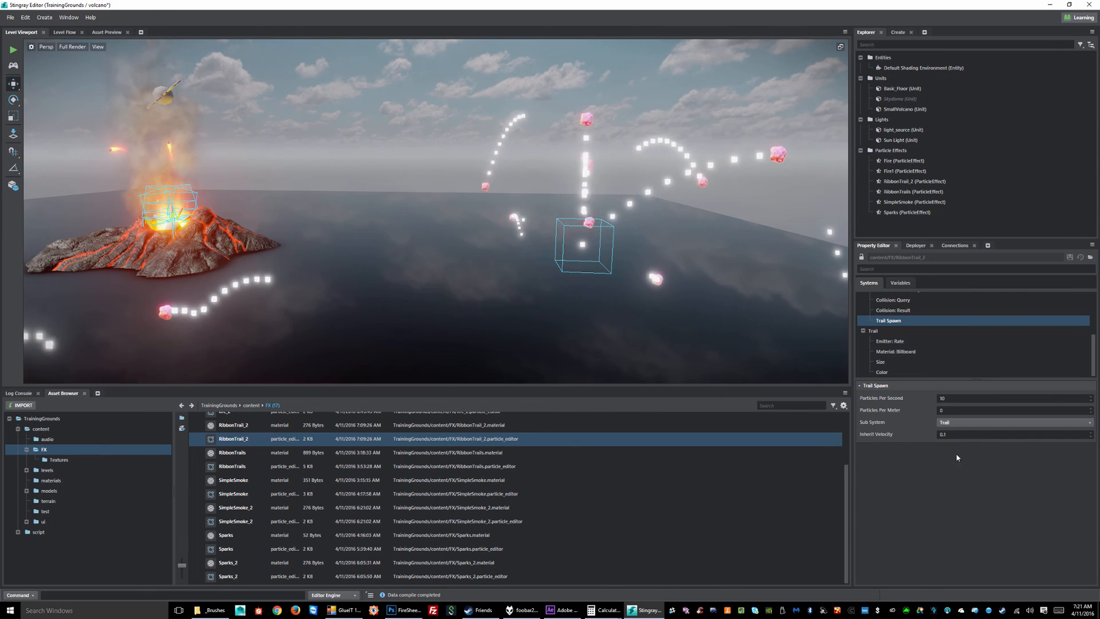
Try an Inherit Velocity of 0 on the Trail Spawn component and save the effect
{"action": "left_click_drag", "start_coordinate": [959, 435], "coordinate": [847, 425]}
{"action": "type", "text": "0"}
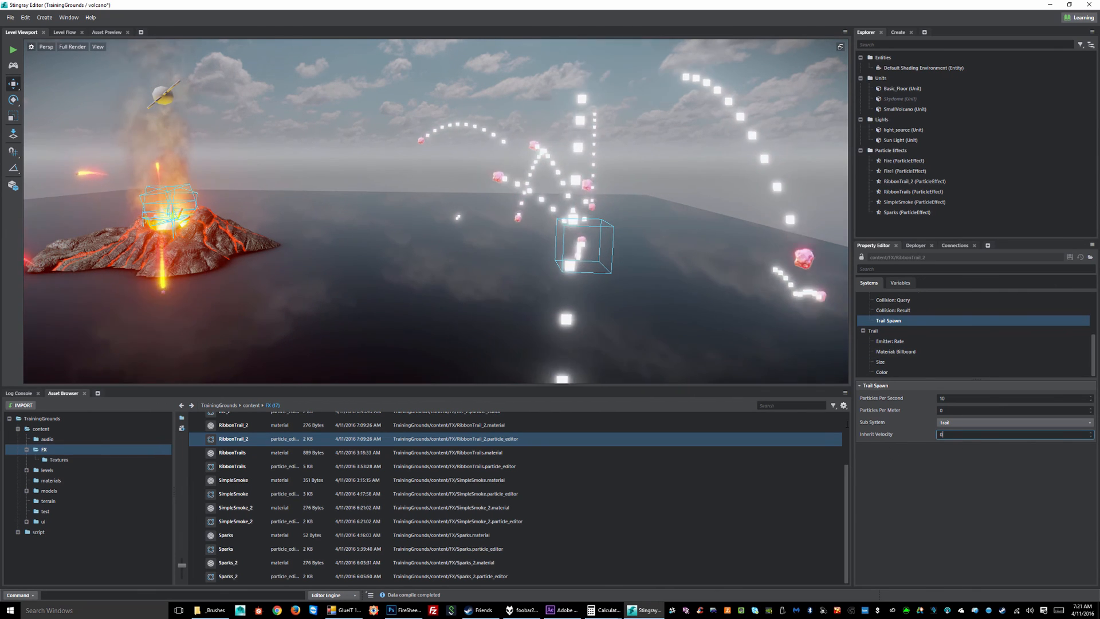
{"action": "left_click", "coordinate": [1068, 257]}
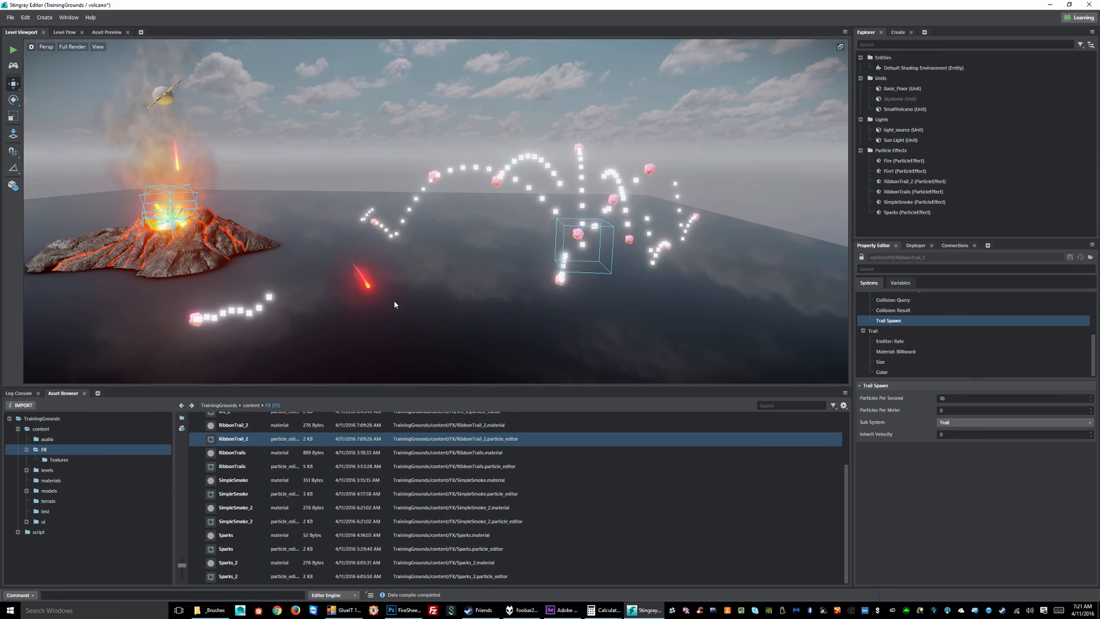
Set the Trail Spawn component's Inherit Velocity back to 0.1 and save the effect
{"action": "left_click", "coordinate": [952, 435]}
{"action": "type", "text": ".1"}
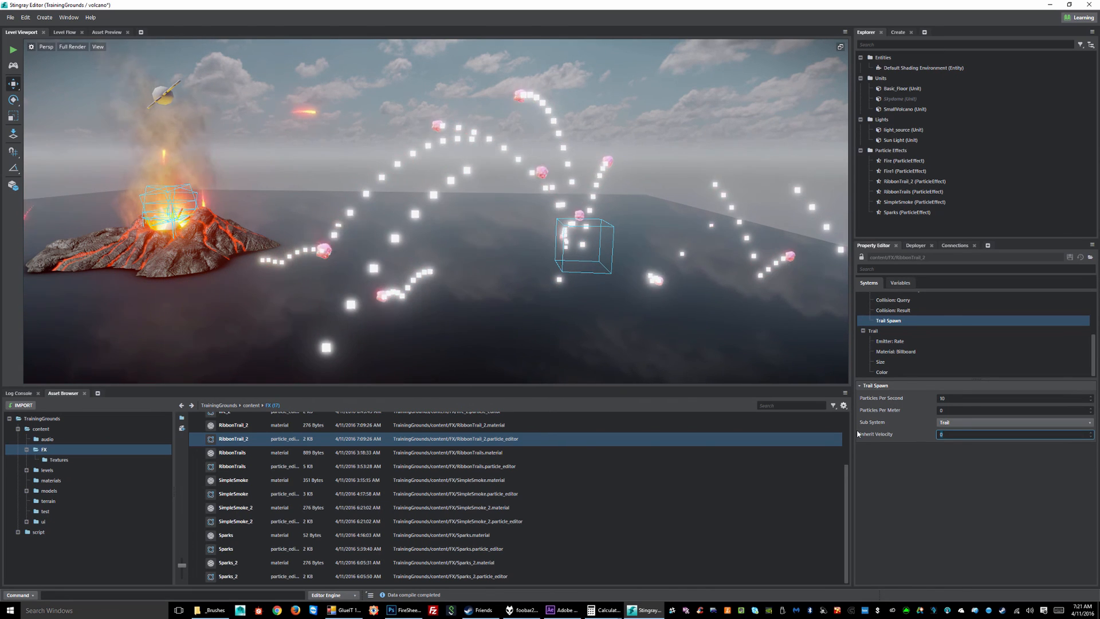
{"action": "key", "text": "Return"}
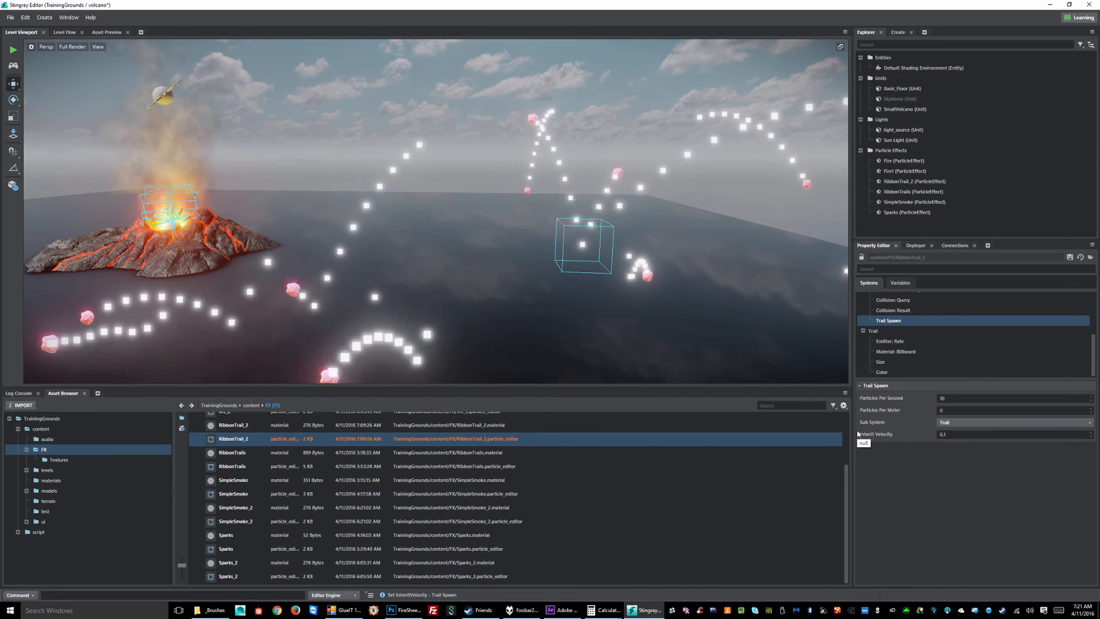
{"action": "left_click", "coordinate": [1071, 257]}
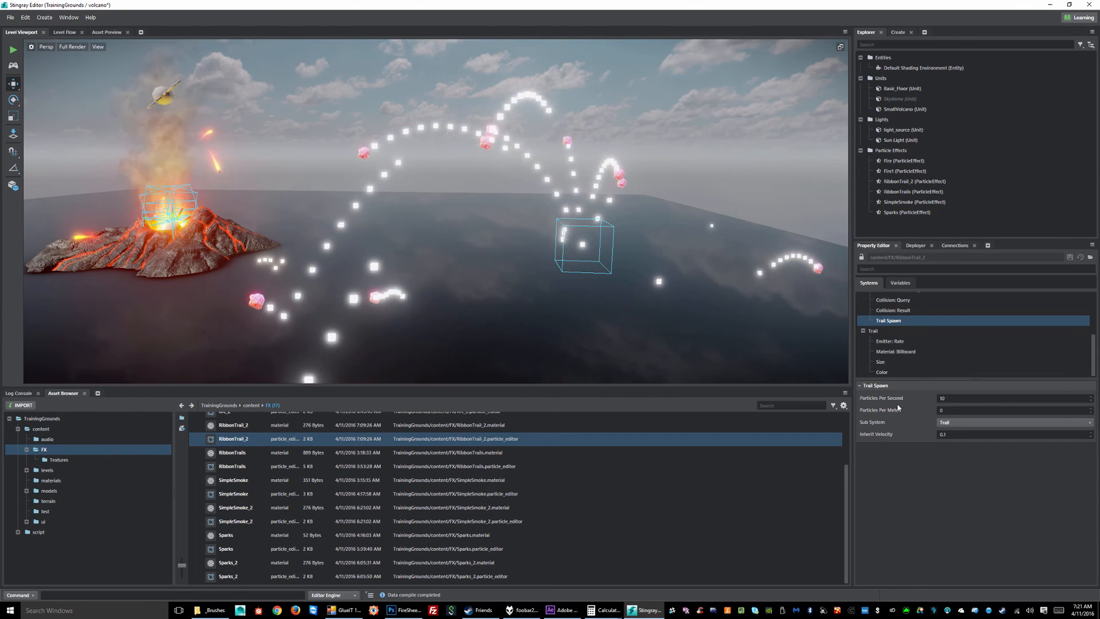
Assign the pk_smoke1_trans texture as the diffuse map of the Trail system's billboard material, enable Additive Blend and save
{"action": "left_click", "coordinate": [890, 351]}
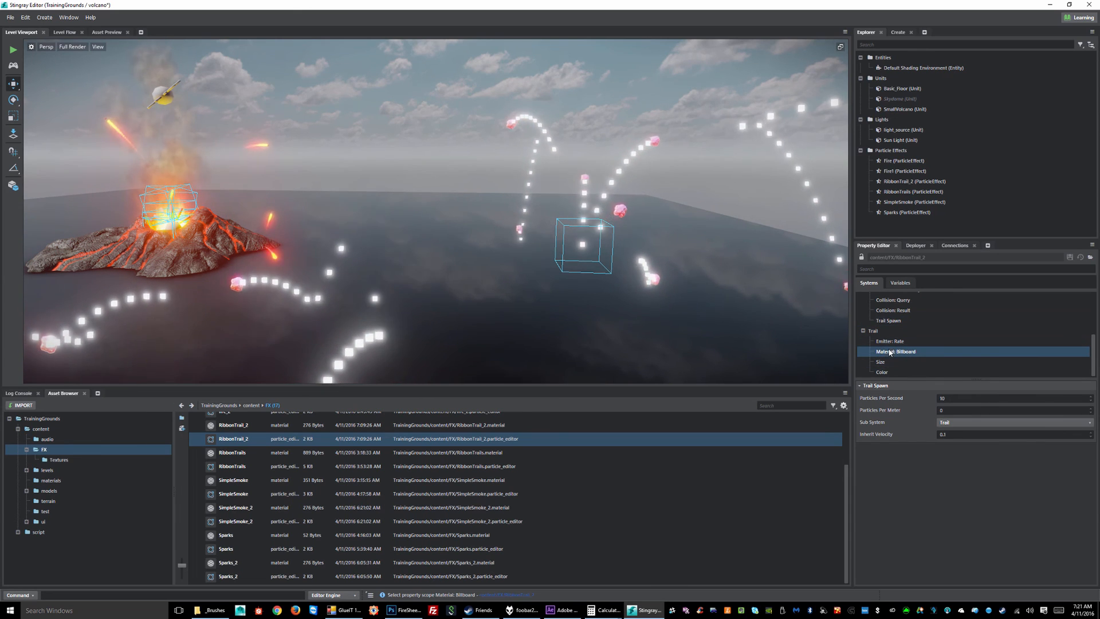
{"action": "scroll", "coordinate": [236, 429], "scroll_direction": "up", "scroll_amount": 3}
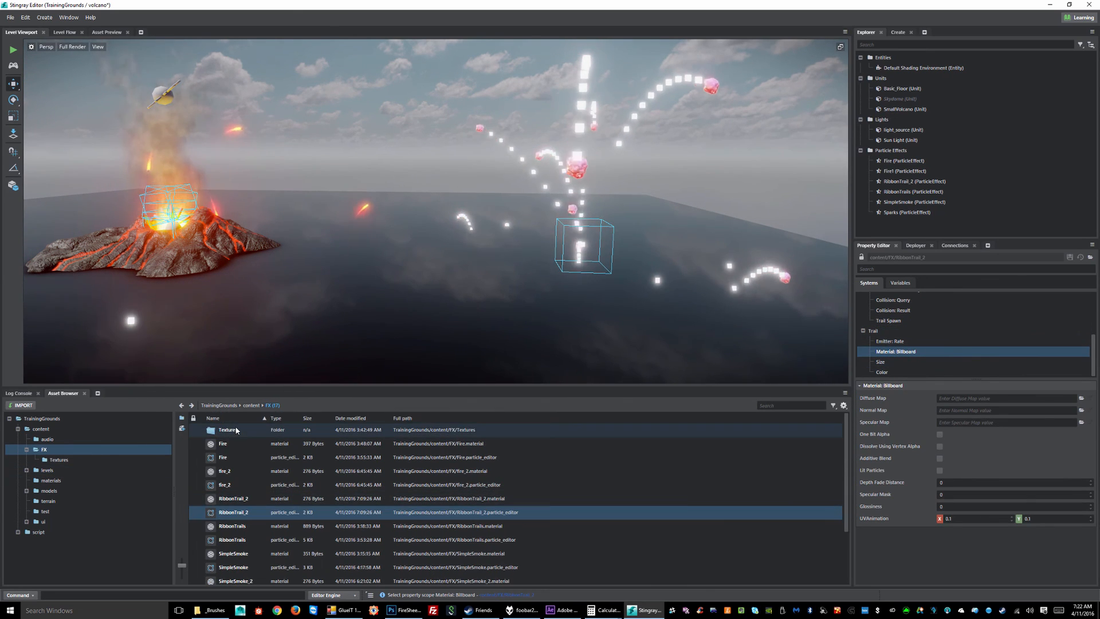
{"action": "double_click", "coordinate": [236, 429]}
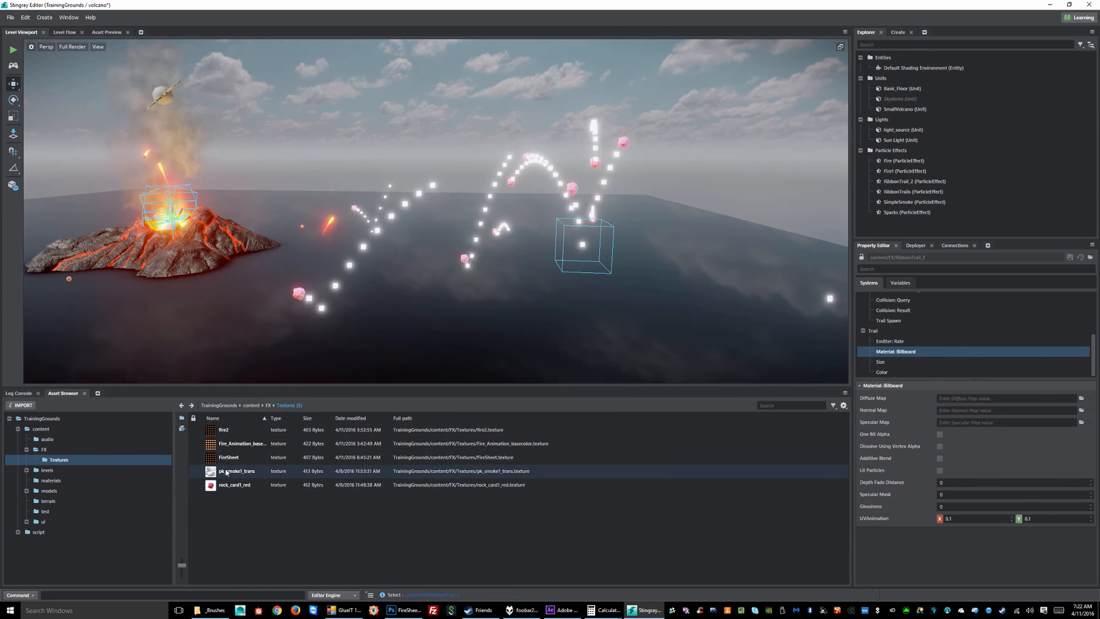
{"action": "left_click_drag", "start_coordinate": [254, 472], "coordinate": [987, 398]}
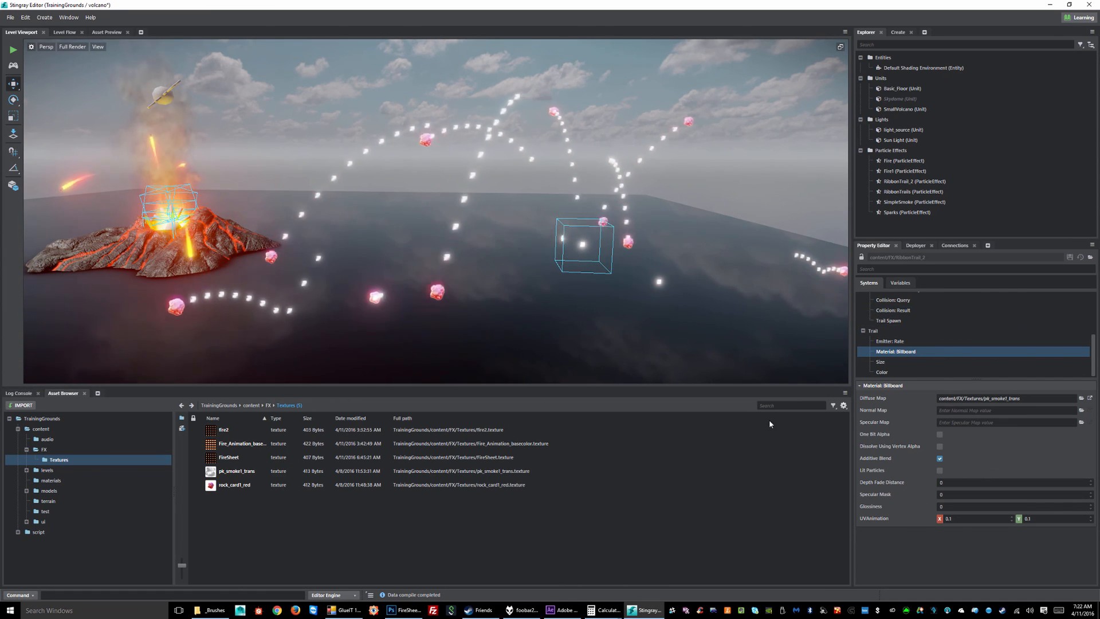
{"action": "left_click_drag", "start_coordinate": [487, 275], "coordinate": [420, 280], "text": "alt"}
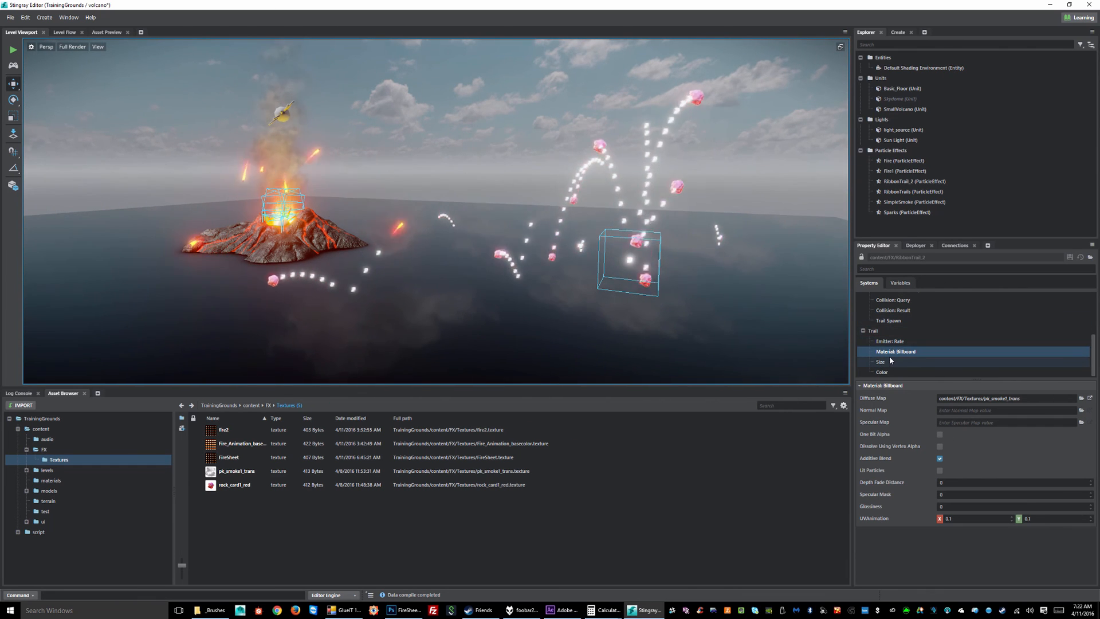
Try an Initial Size of 0.3 for both minimum and maximum on the Trail system's Size component and save the effect
{"action": "left_click", "coordinate": [923, 362]}
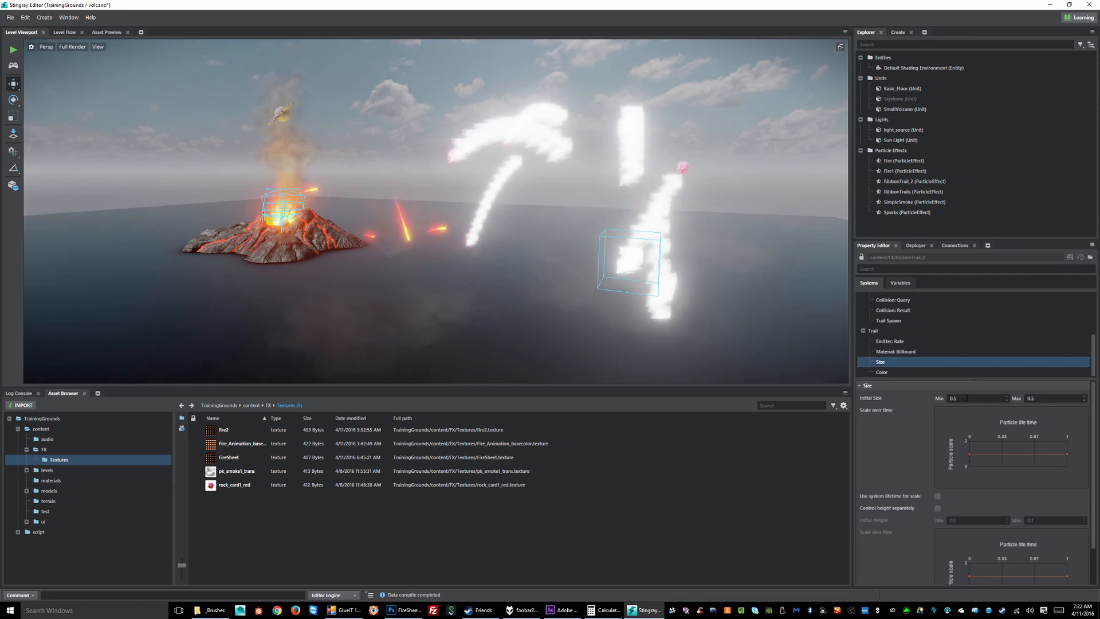
{"action": "left_click", "coordinate": [948, 399]}
{"action": "type", "text": ".3"}
{"action": "key", "text": "Tab"}
{"action": "type", "text": ".43"}
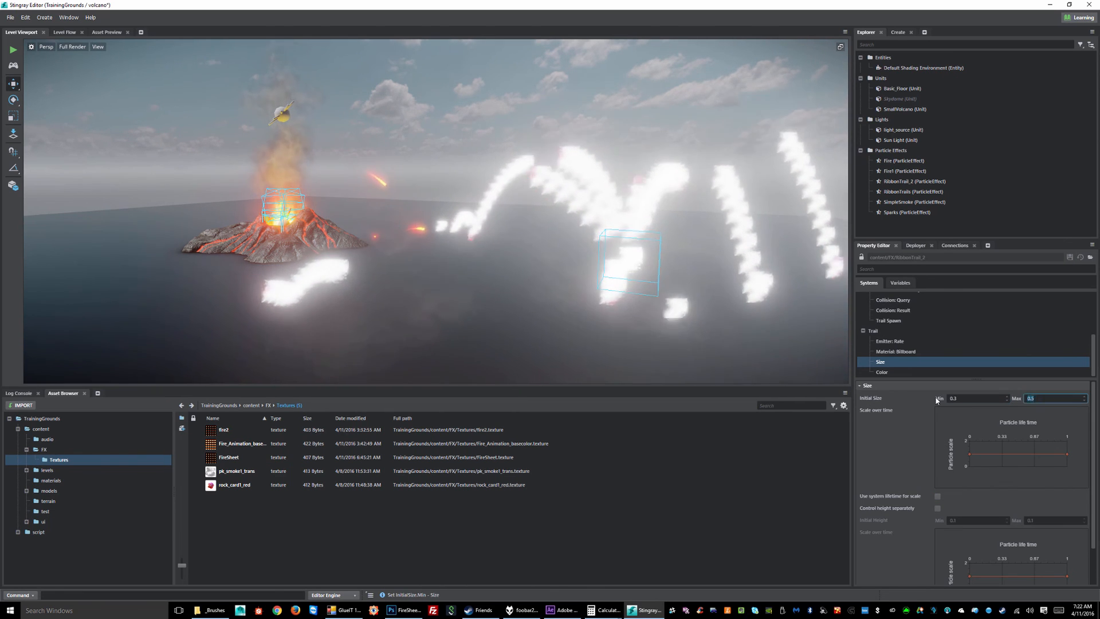
{"action": "key", "text": "BackSpace"}
{"action": "key", "text": "BackSpace"}
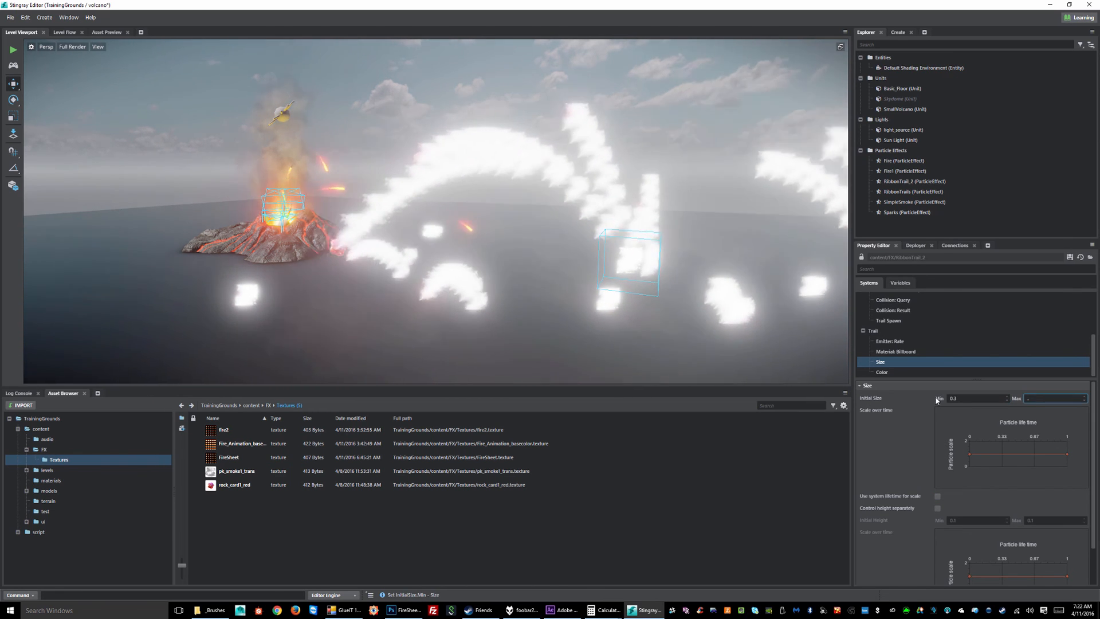
{"action": "type", "text": "3"}
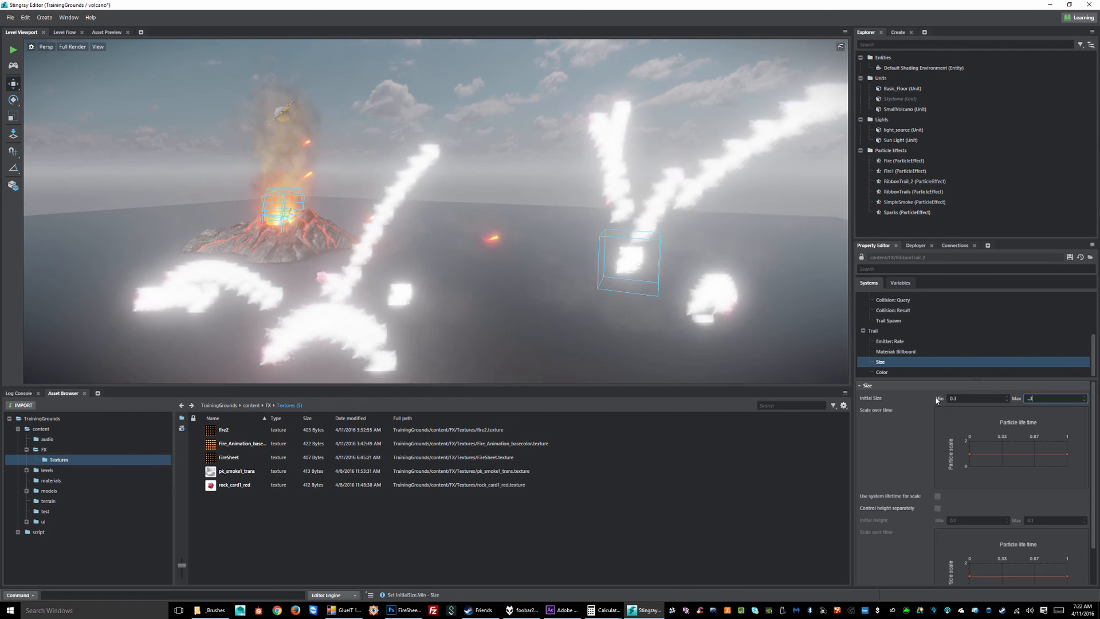
{"action": "key", "text": "BackSpace"}
{"action": "type", "text": "5"}
{"action": "key", "text": "Tab"}
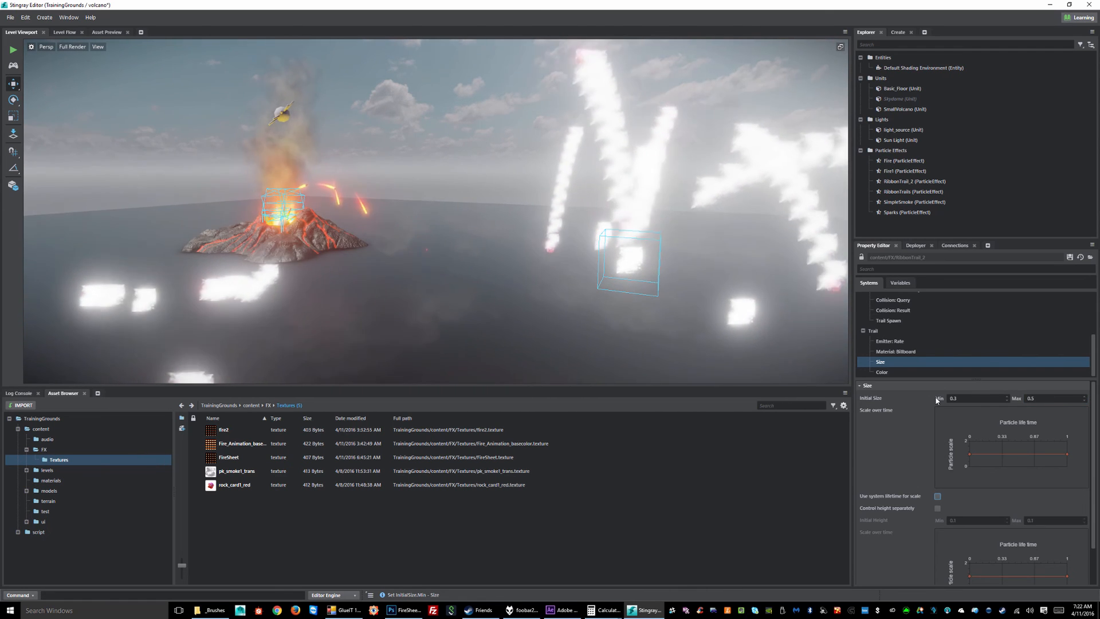
{"action": "key", "text": "shift+Tab"}
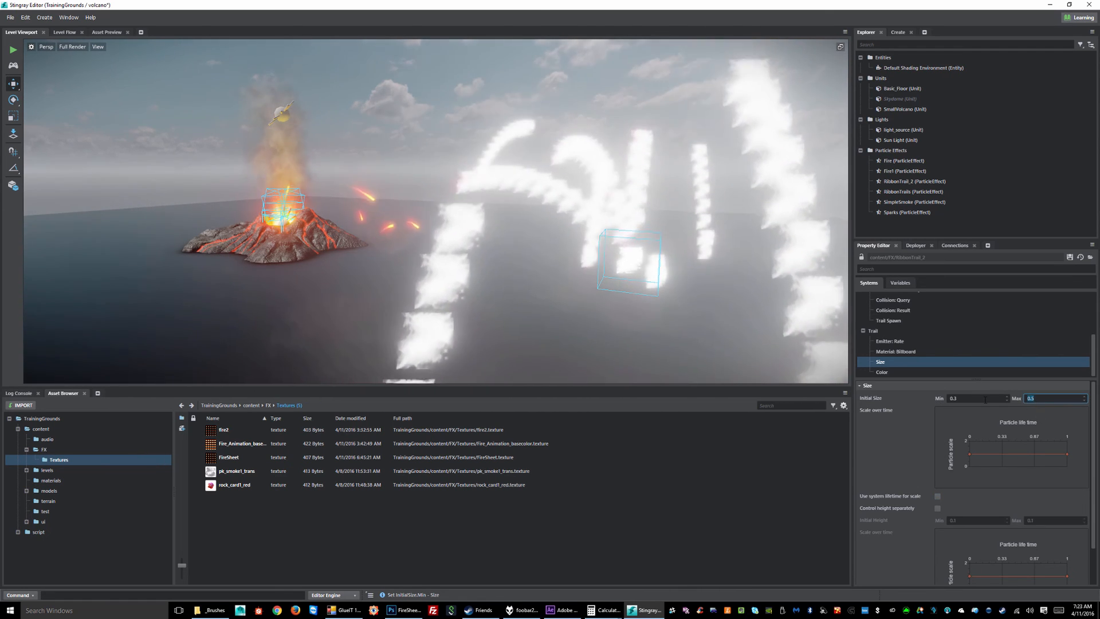
{"action": "type", "text": ".3"}
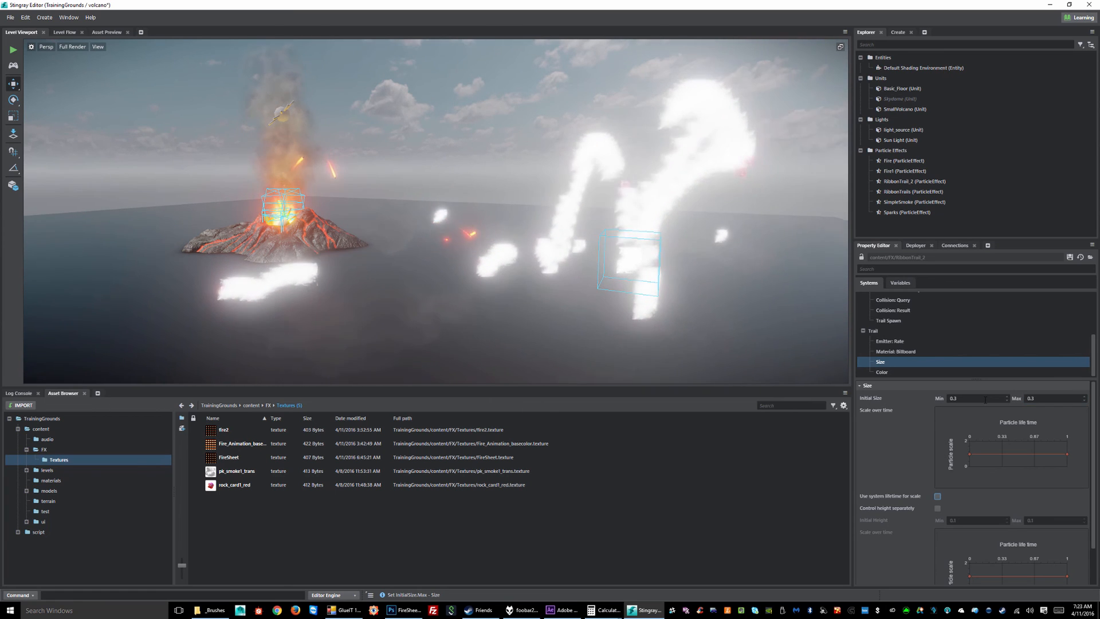
{"action": "left_click", "coordinate": [1069, 259]}
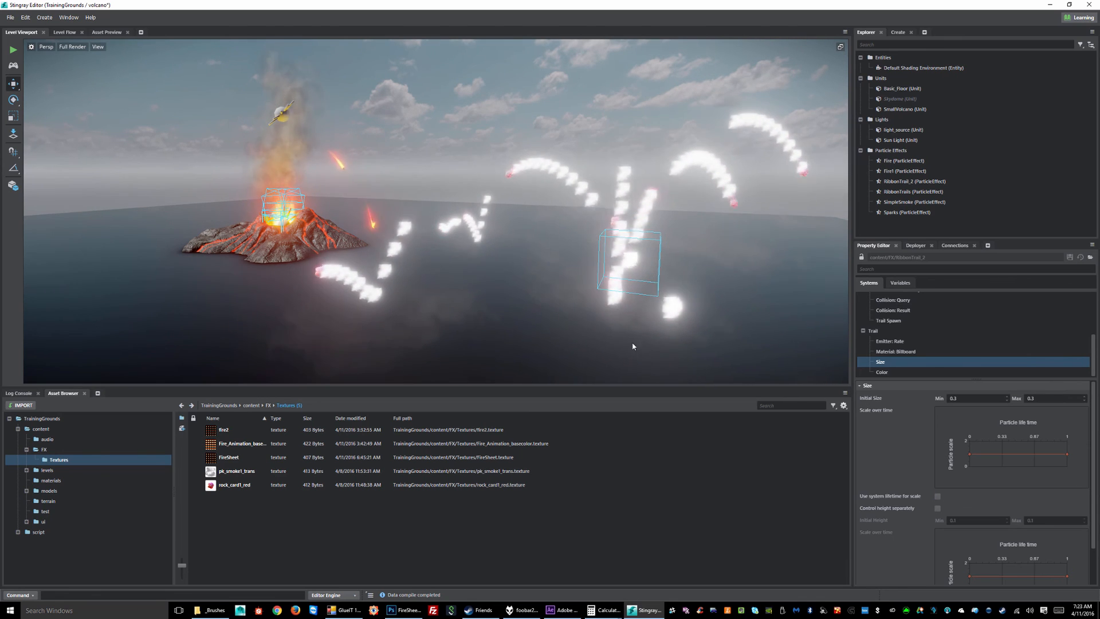
Set the Trail system's Initial Size to 0.2 for both minimum and maximum and save the effect
{"action": "double_click", "coordinate": [969, 398]}
{"action": "type", "text": ".2"}
{"action": "key", "text": "Tab"}
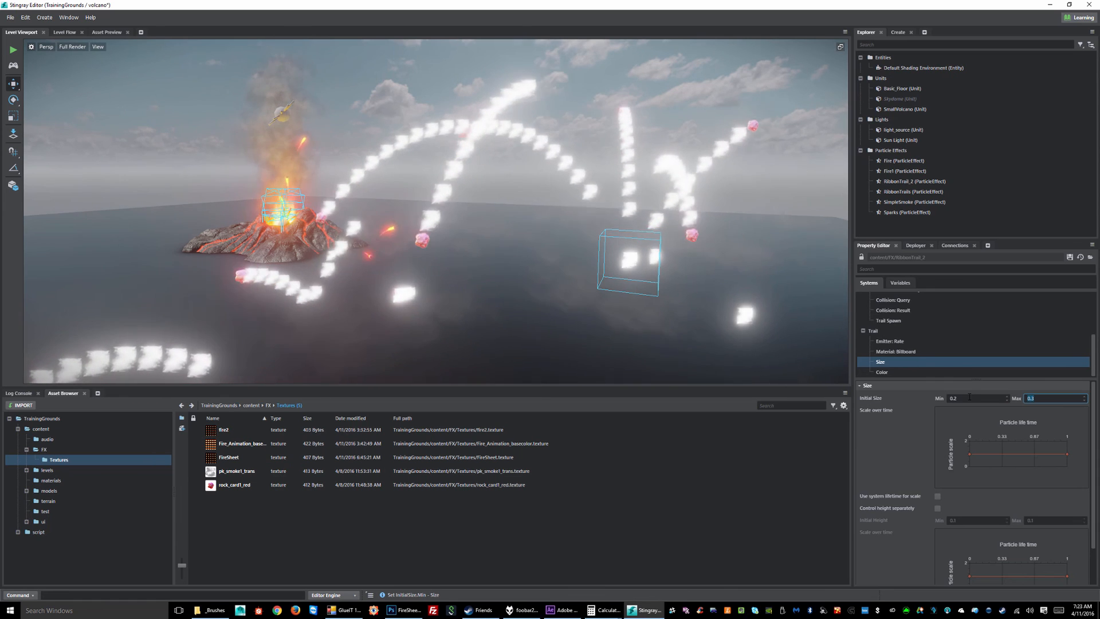
{"action": "type", "text": ".2"}
{"action": "key", "text": "Return"}
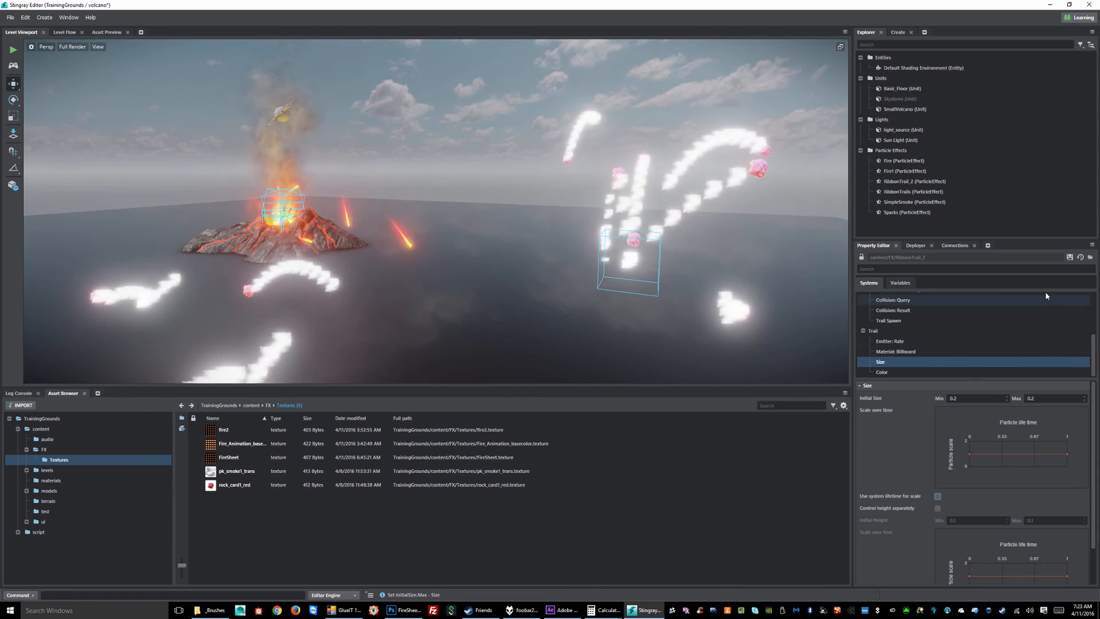
{"action": "left_click", "coordinate": [1068, 257]}
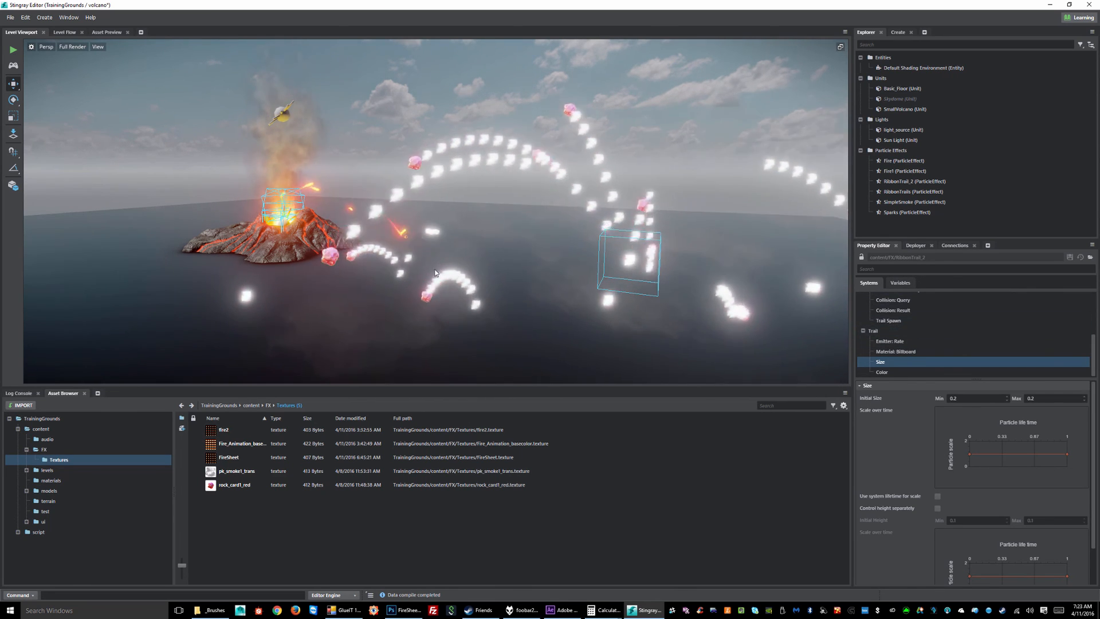
Set the Trail Spawn component's Particles Per Second to 100 and save the effect
{"action": "left_click", "coordinate": [888, 321]}
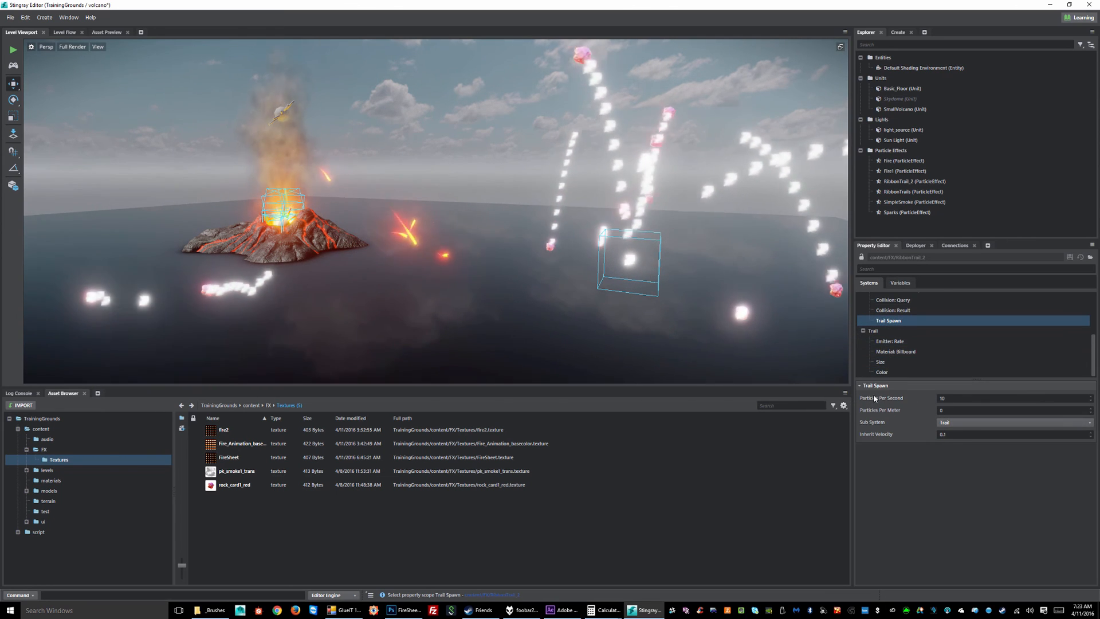
{"action": "left_click", "coordinate": [930, 399]}
{"action": "type", "text": "1000"}
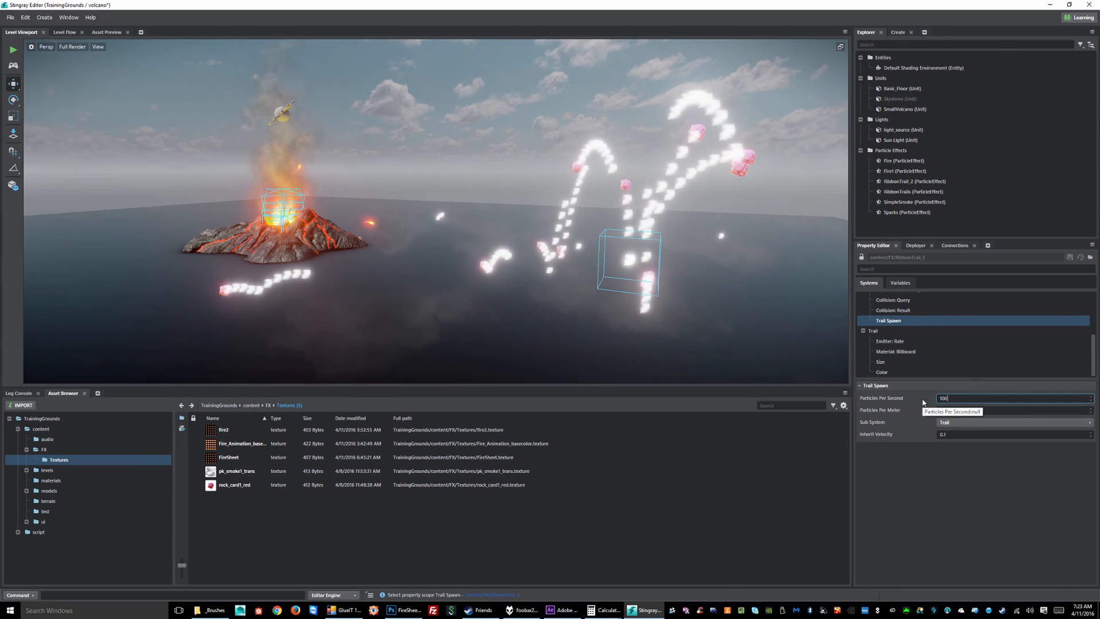
{"action": "key", "text": "Return"}
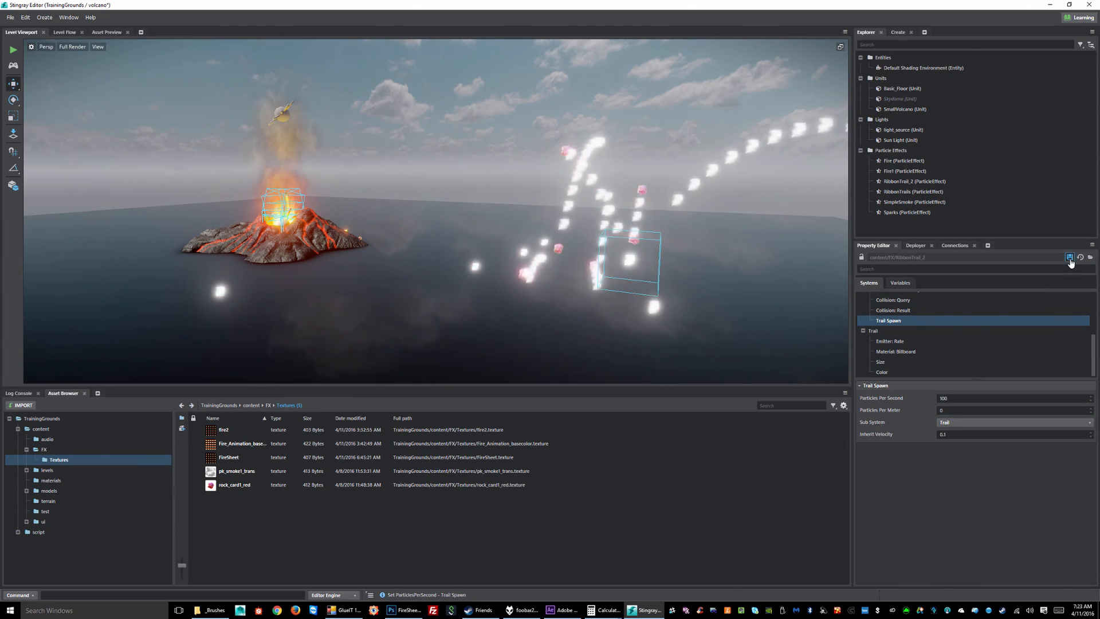
{"action": "left_click", "coordinate": [1070, 258]}
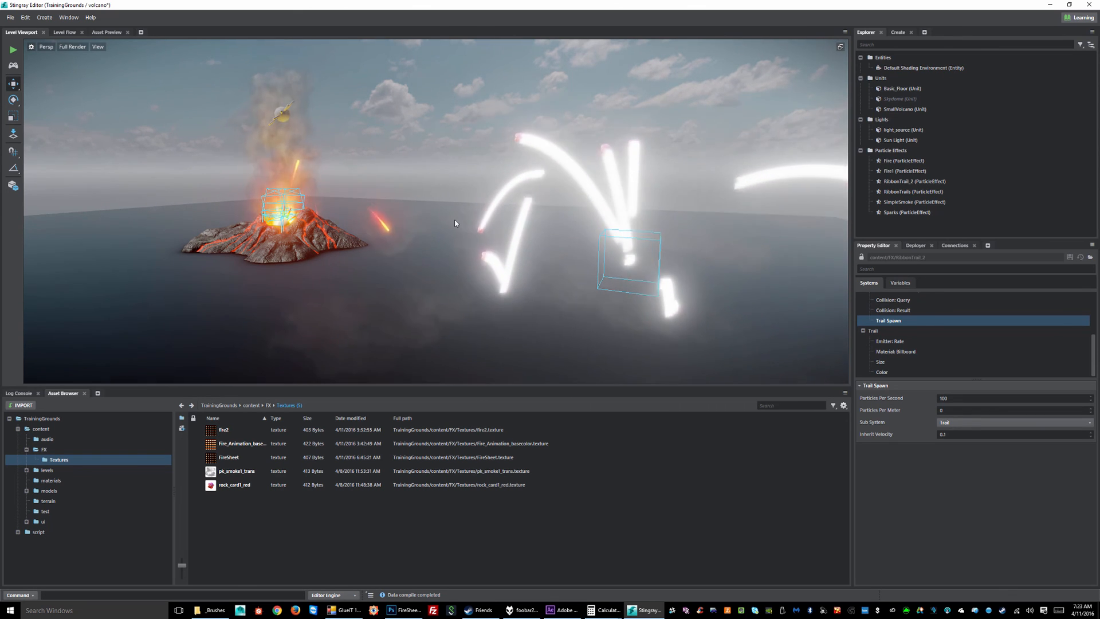
Try One Bit Alpha on the Trail system's billboard material, save the effect, and turn the option back off
{"action": "left_click_drag", "start_coordinate": [456, 223], "coordinate": [452, 256], "text": "alt"}
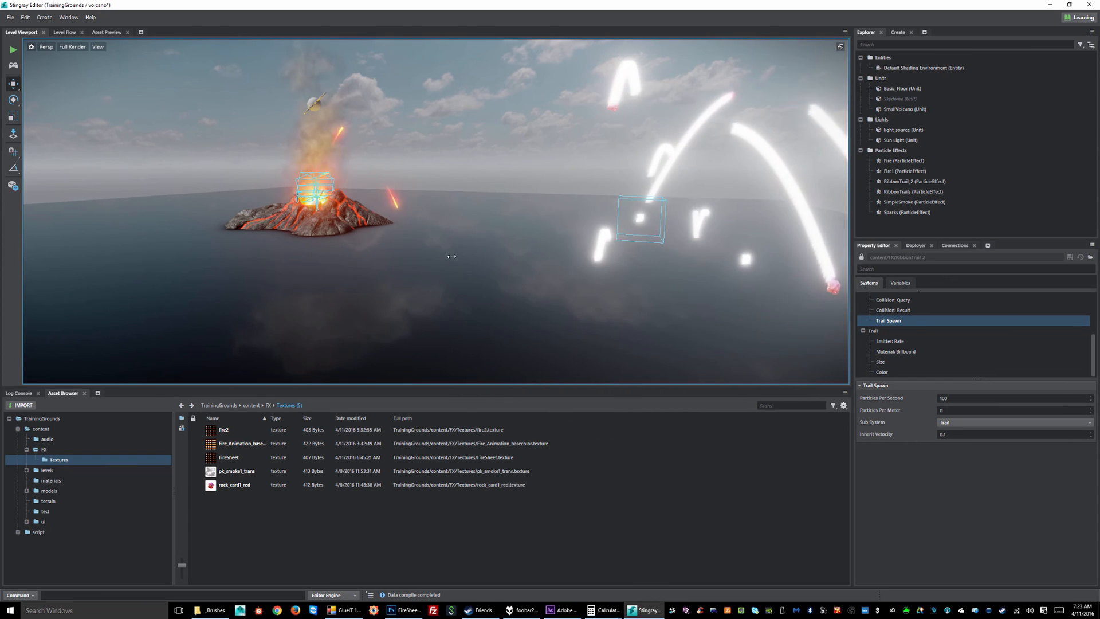
{"action": "left_click", "coordinate": [892, 356]}
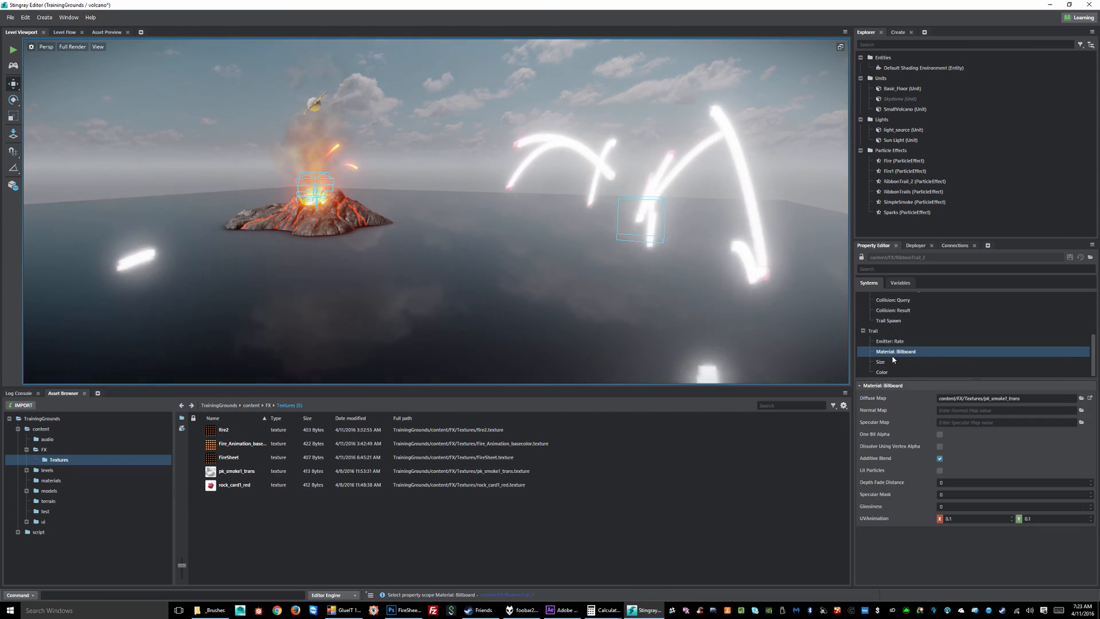
{"action": "left_click", "coordinate": [939, 435]}
{"action": "left_click", "coordinate": [1070, 259]}
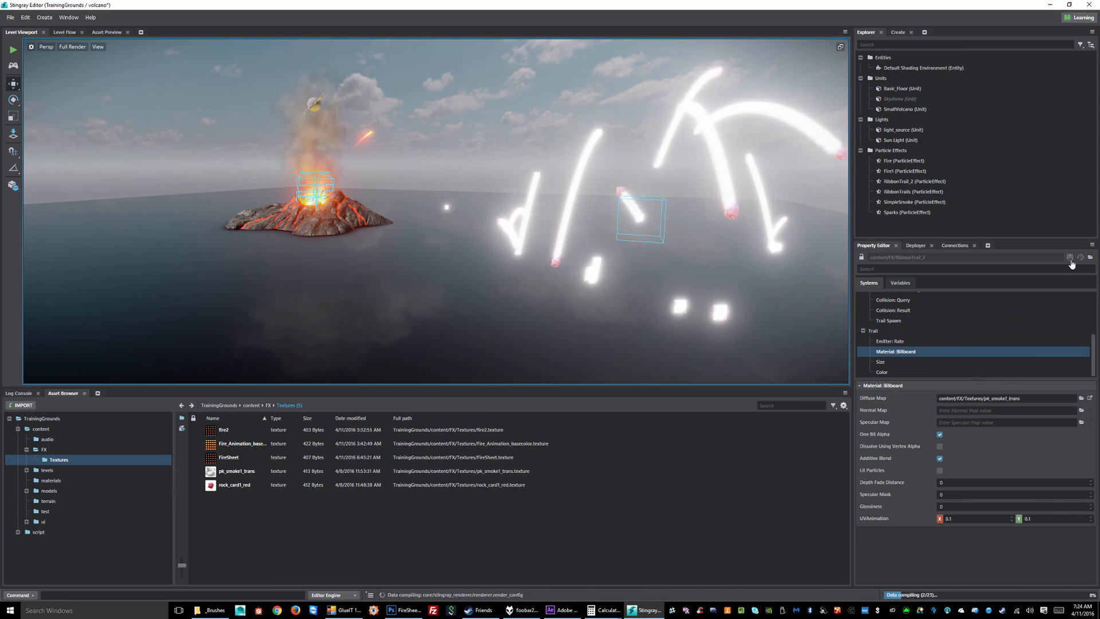
{"action": "left_click", "coordinate": [940, 435]}
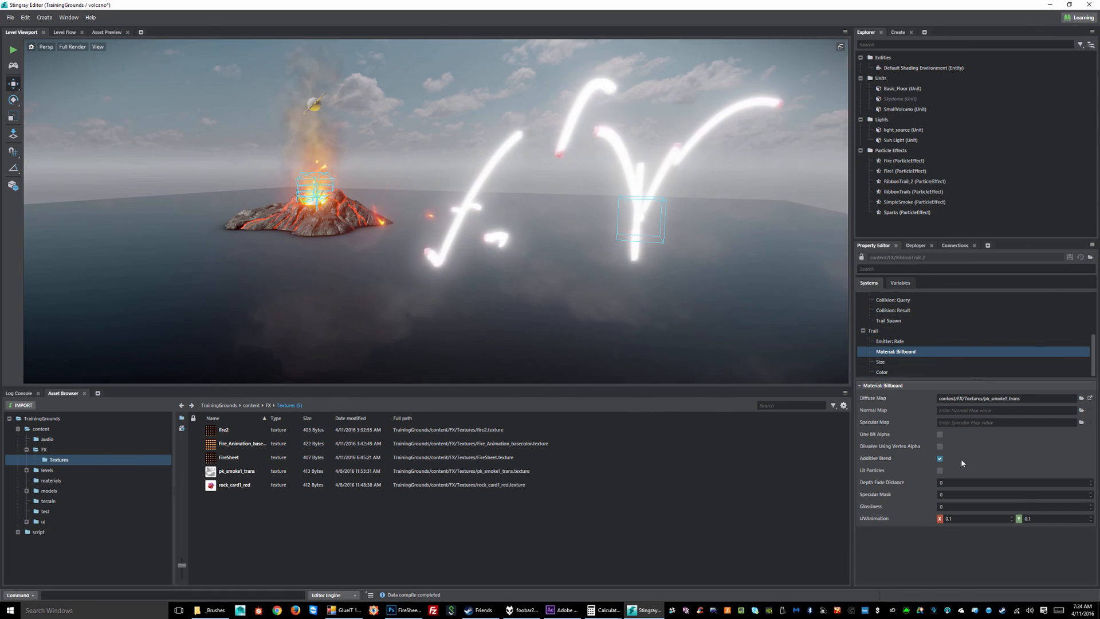
Make the Trail system's scale over time fall in a straight line to 0 at the end of particle life, and save
{"action": "left_click", "coordinate": [906, 365]}
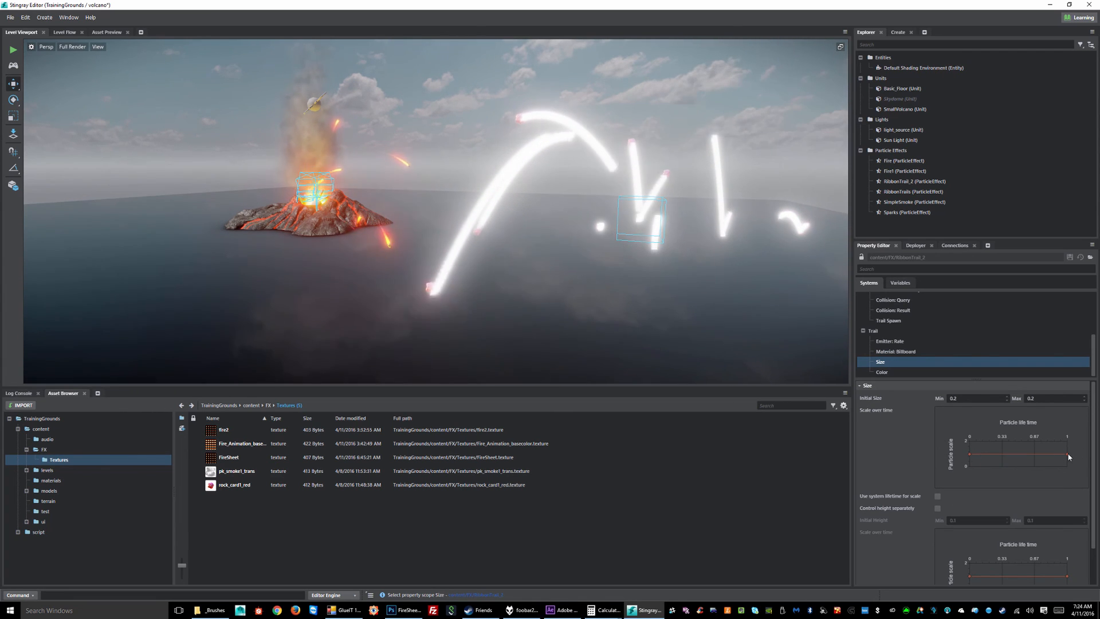
{"action": "left_click_drag", "start_coordinate": [1068, 454], "coordinate": [1054, 472]}
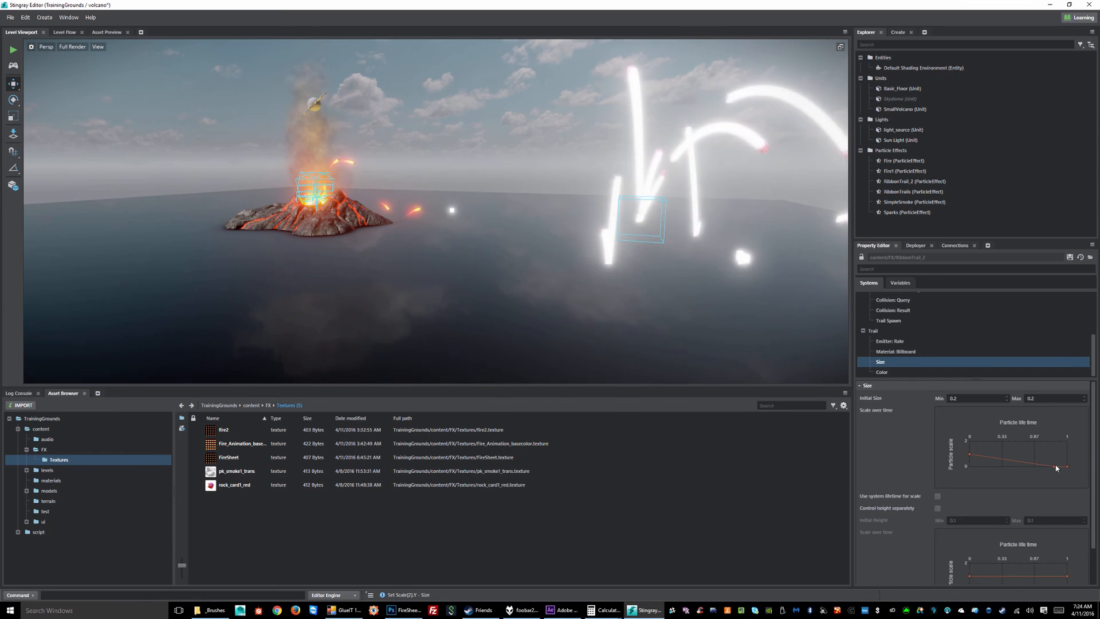
{"action": "right_click", "coordinate": [1055, 468]}
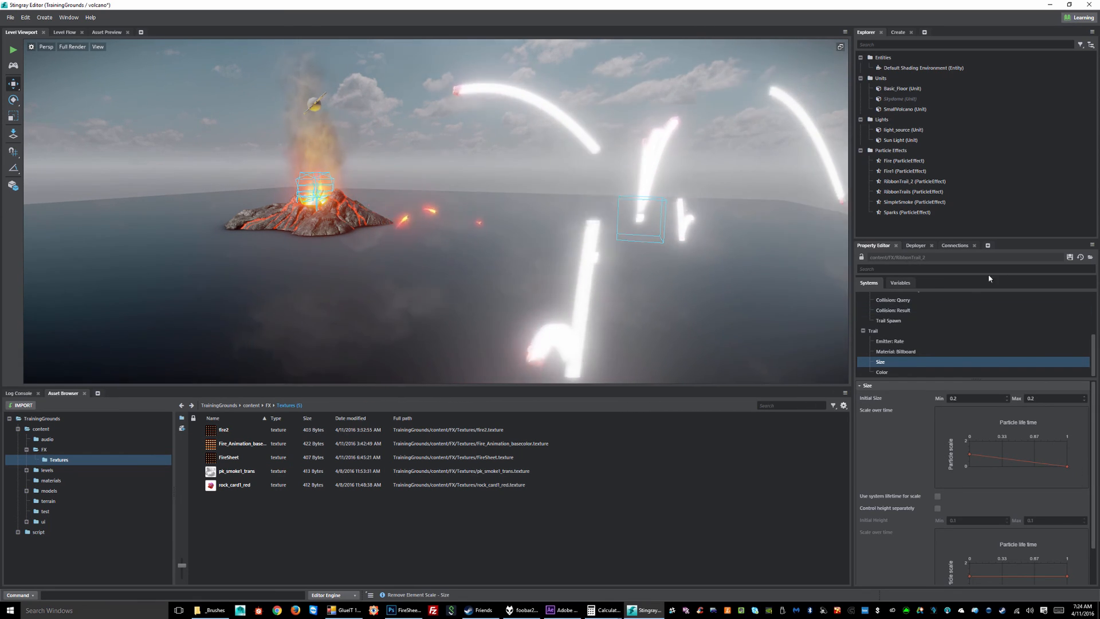
{"action": "left_click", "coordinate": [1076, 259]}
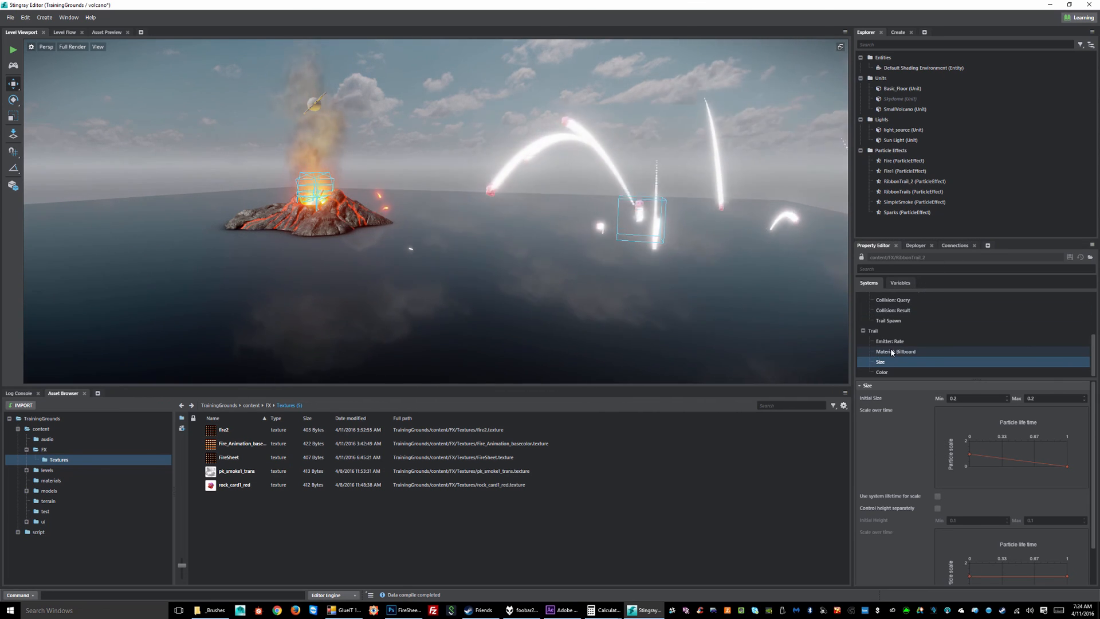
Recolor the gradient stop of the Trail system's Color component dark red and move it close to the gradient's start
{"action": "left_click", "coordinate": [895, 373]}
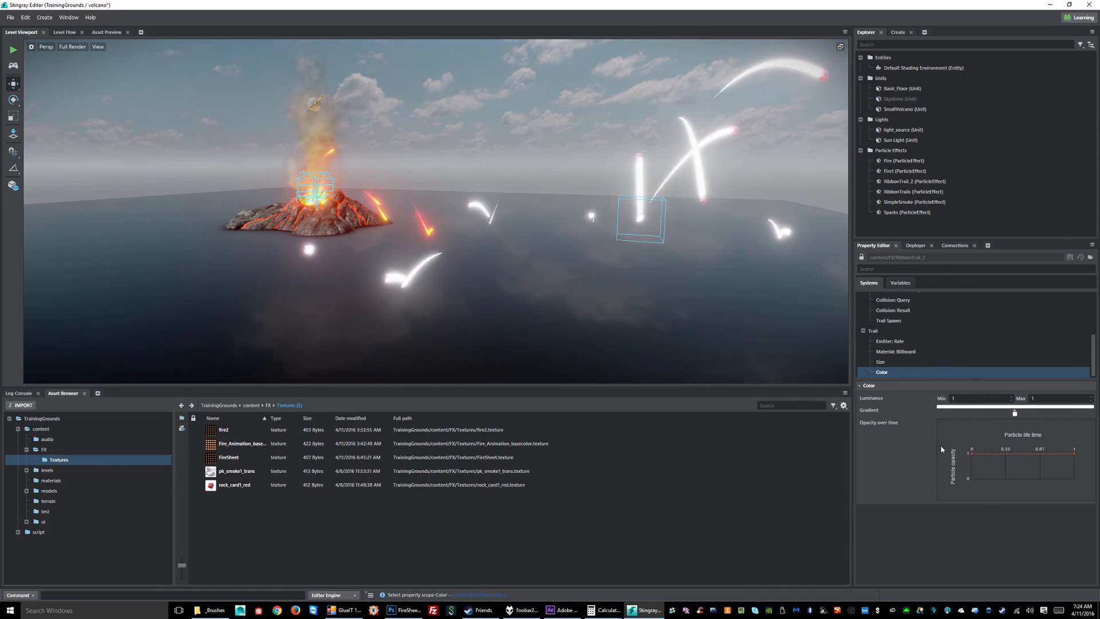
{"action": "double_click", "coordinate": [1015, 414]}
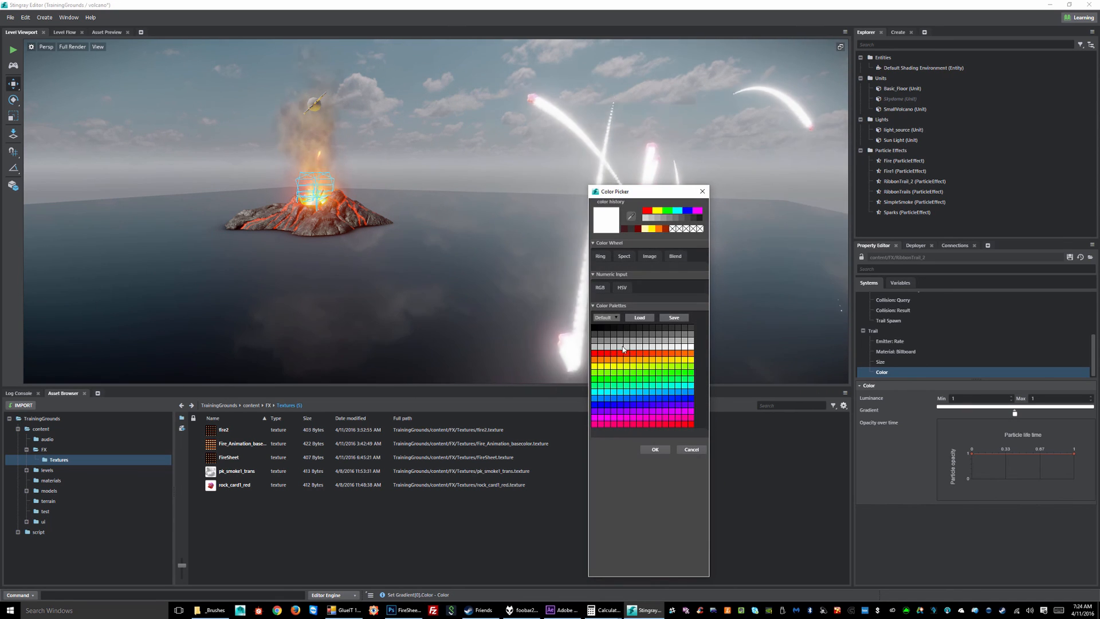
{"action": "left_click", "coordinate": [594, 353]}
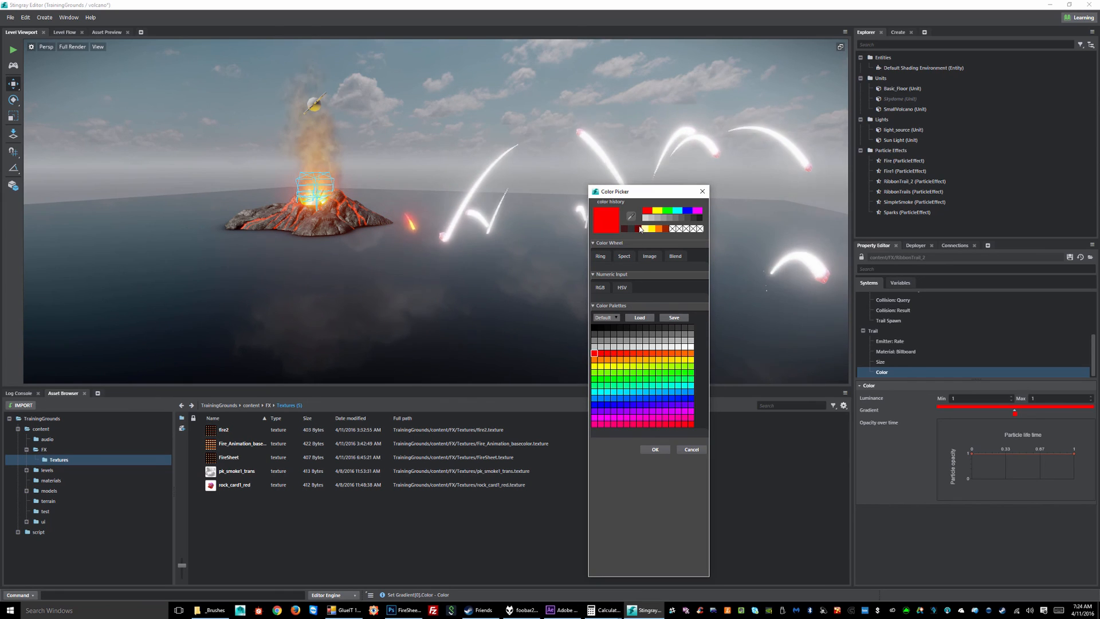
{"action": "left_click", "coordinate": [639, 229]}
{"action": "left_click", "coordinate": [655, 450]}
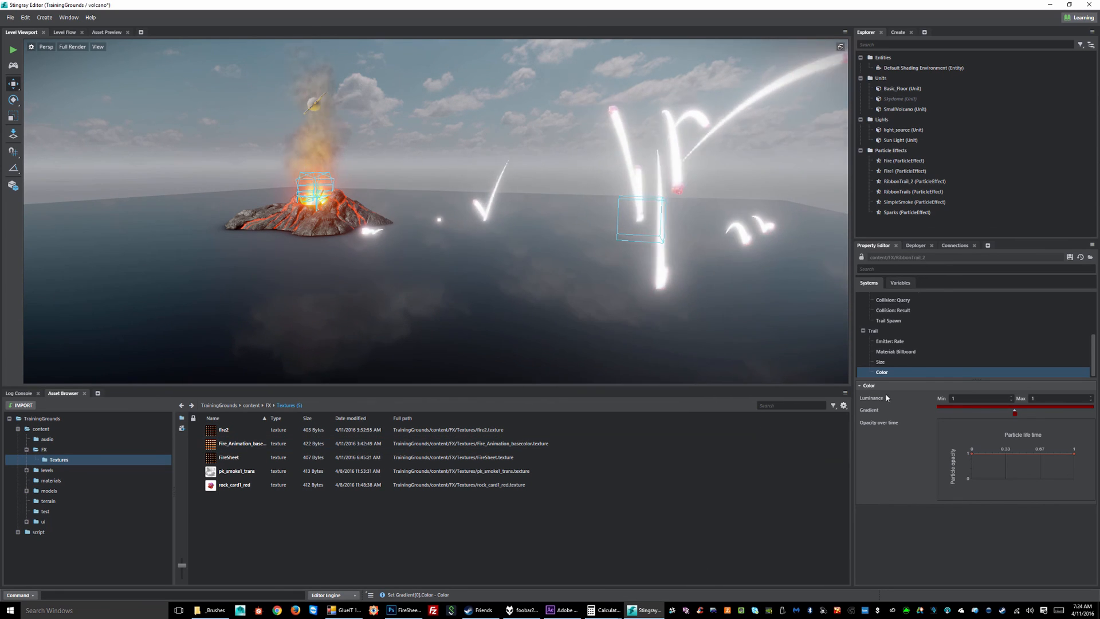
{"action": "left_click_drag", "start_coordinate": [1016, 417], "coordinate": [954, 412]}
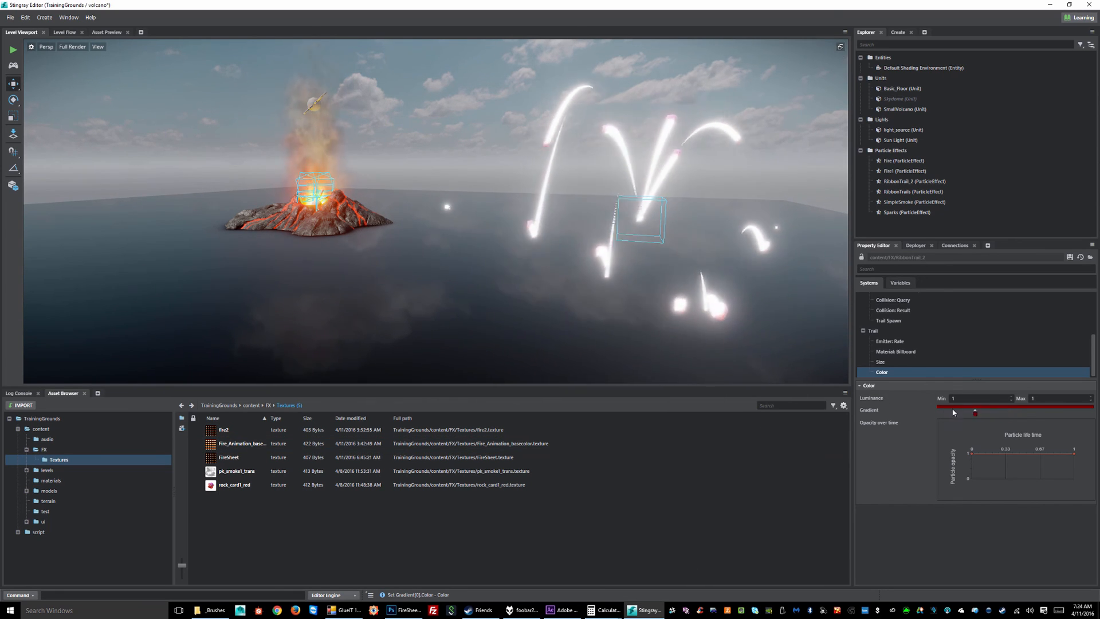
Add a second stop to the Trail system's color gradient, make it pale yellow, and move it near the gradient's end
{"action": "left_click", "coordinate": [1025, 408]}
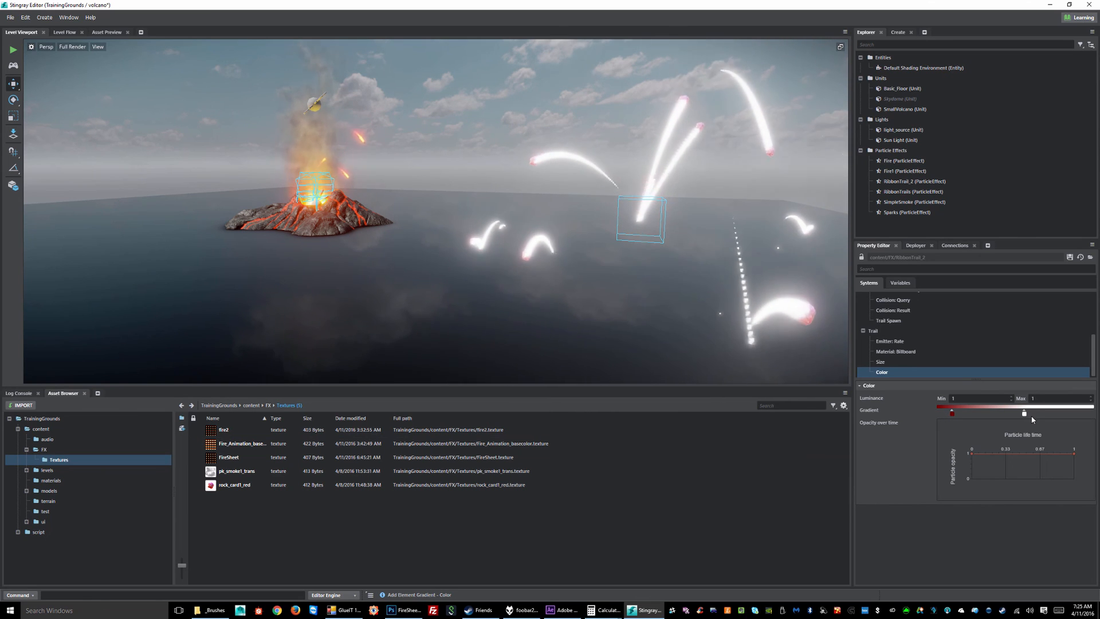
{"action": "double_click", "coordinate": [1025, 415]}
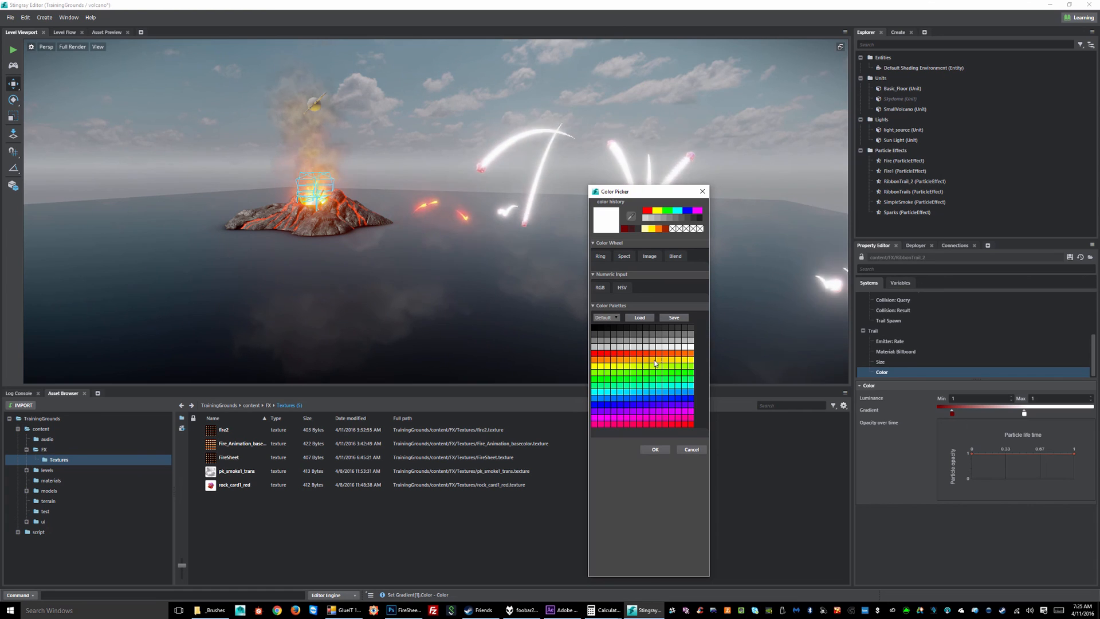
{"action": "left_click", "coordinate": [650, 256]}
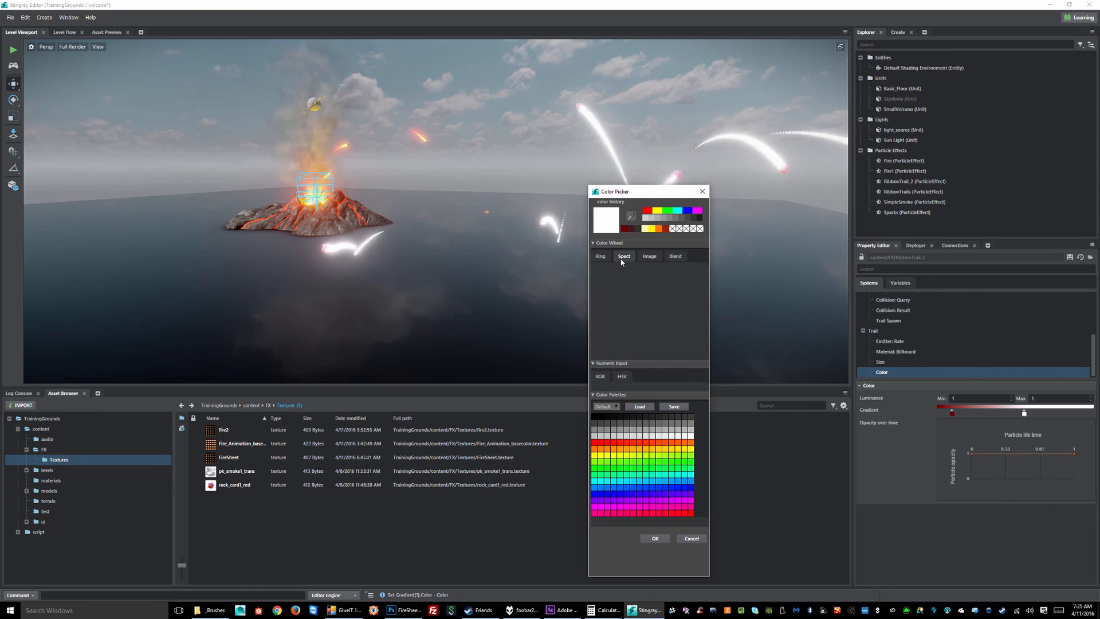
{"action": "left_click", "coordinate": [601, 256]}
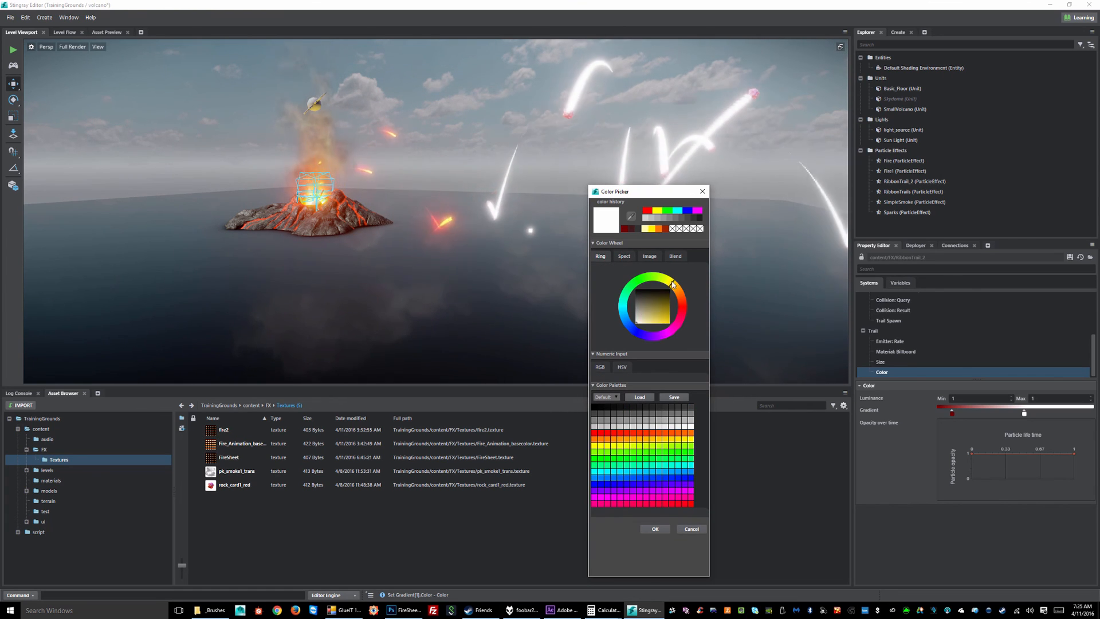
{"action": "left_click", "coordinate": [646, 306]}
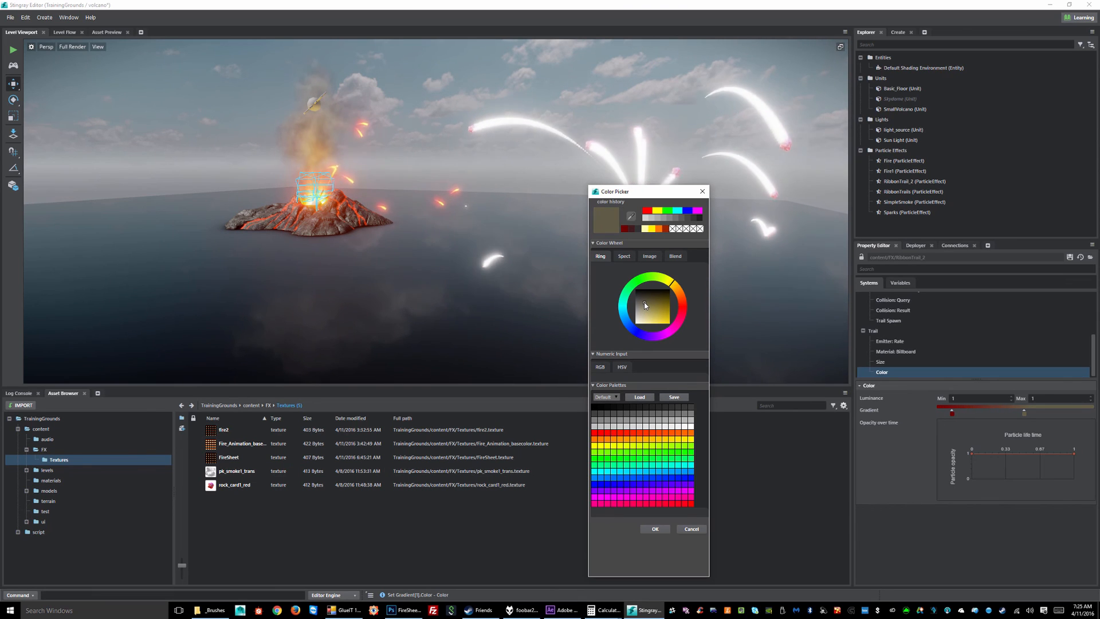
{"action": "left_click_drag", "start_coordinate": [644, 303], "coordinate": [641, 306]}
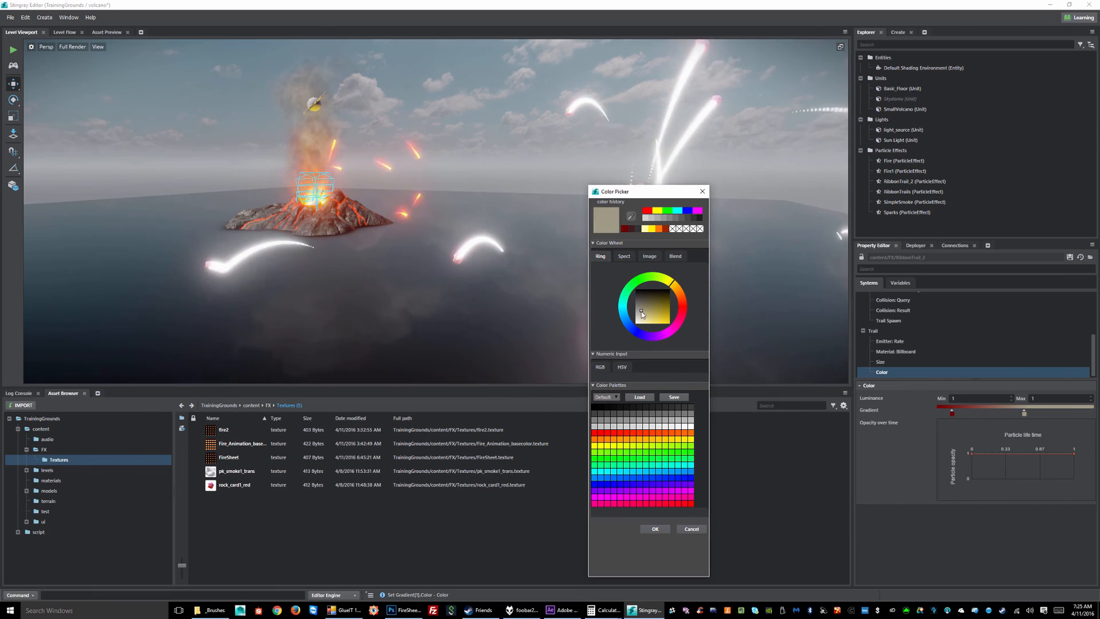
{"action": "left_click", "coordinate": [646, 228]}
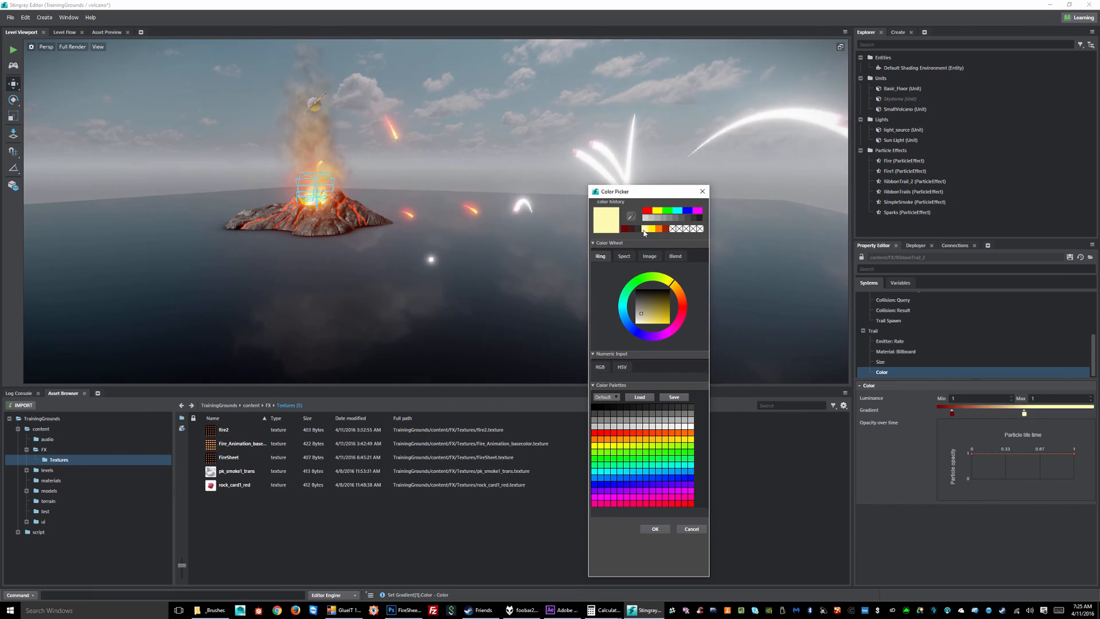
{"action": "left_click", "coordinate": [655, 529]}
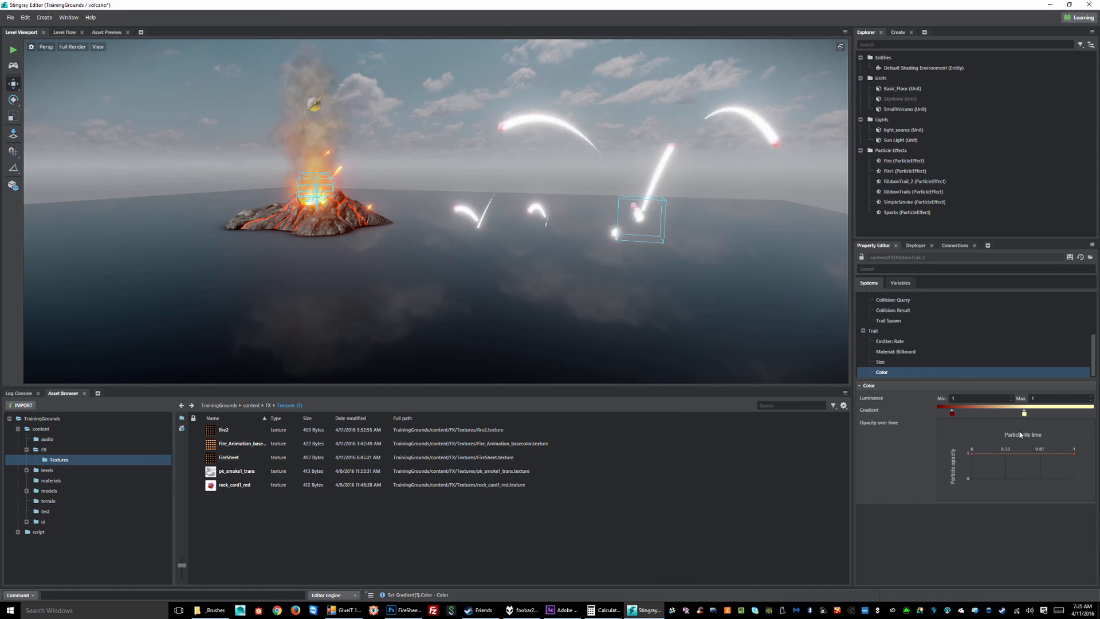
{"action": "left_click_drag", "start_coordinate": [1030, 412], "coordinate": [1091, 414]}
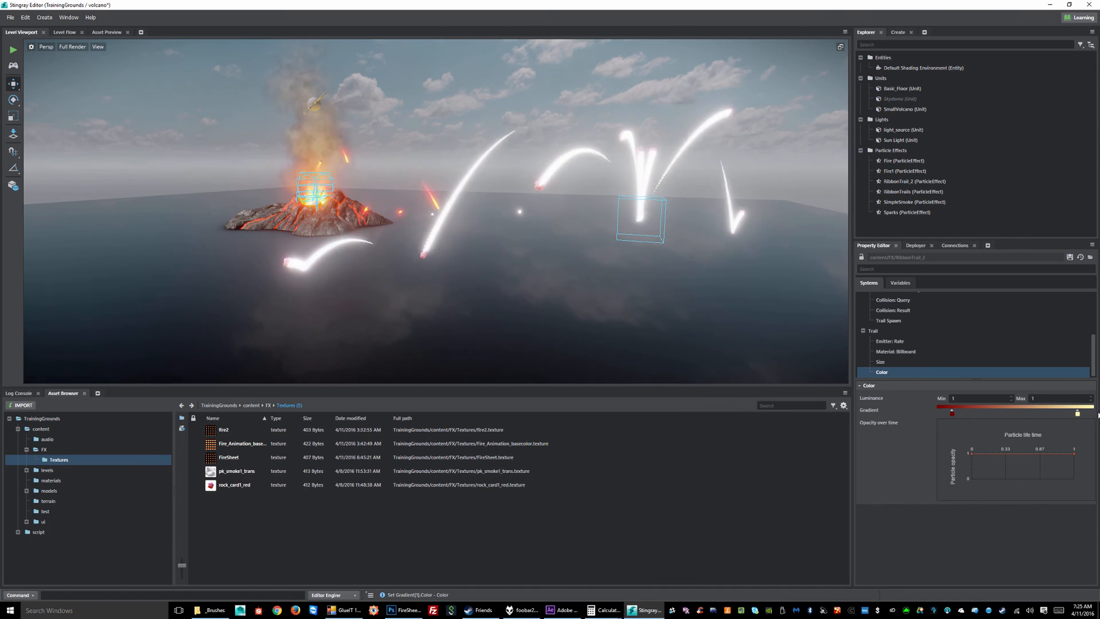
{"action": "left_click_drag", "start_coordinate": [1024, 414], "coordinate": [1069, 415]}
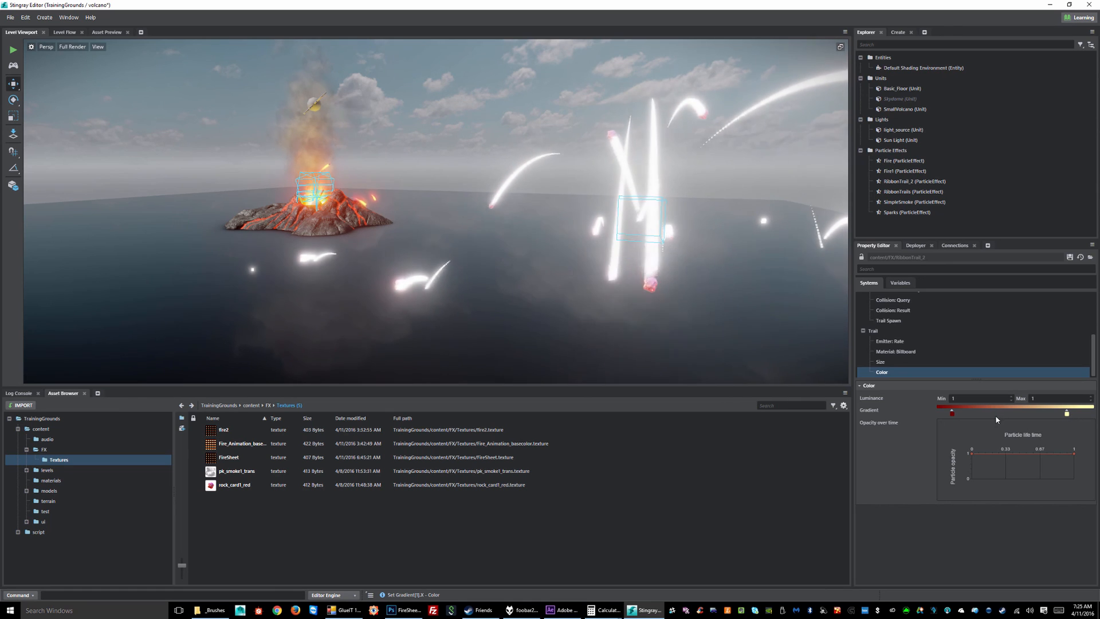
Add an orange stop between the dark red and pale yellow stops of the Trail gradient, and save the effect
{"action": "left_click", "coordinate": [1010, 410]}
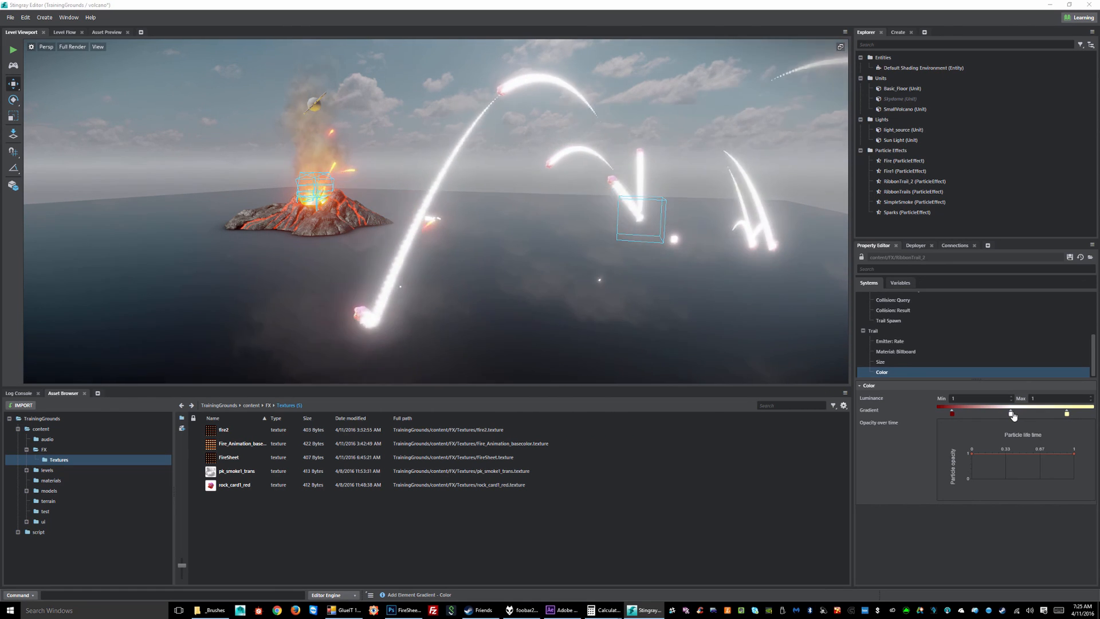
{"action": "double_click", "coordinate": [1012, 413]}
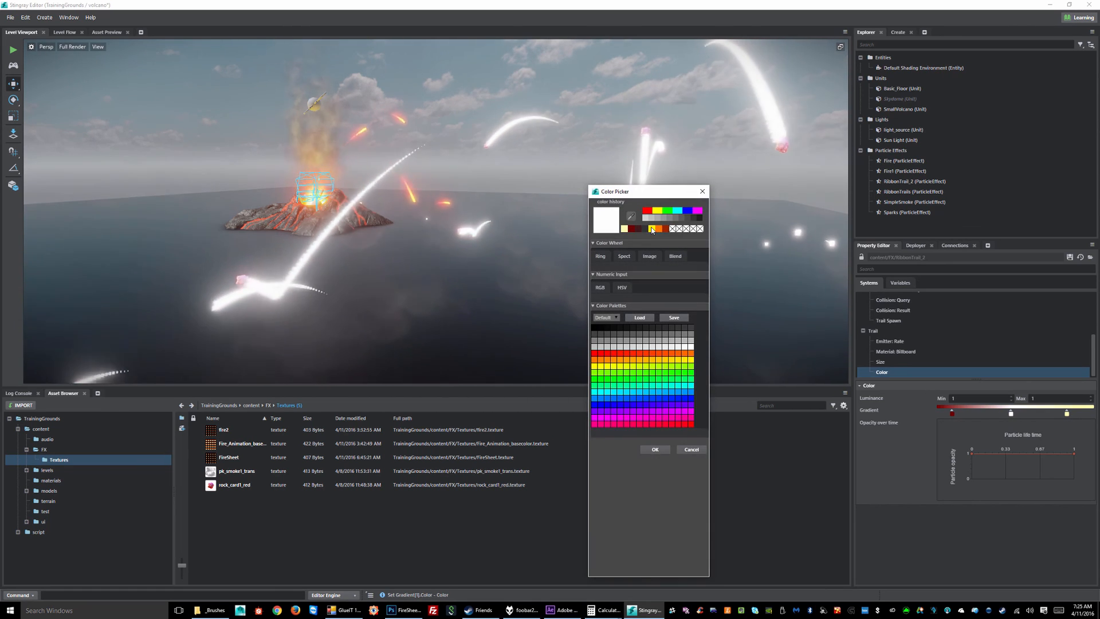
{"action": "left_click", "coordinate": [659, 229]}
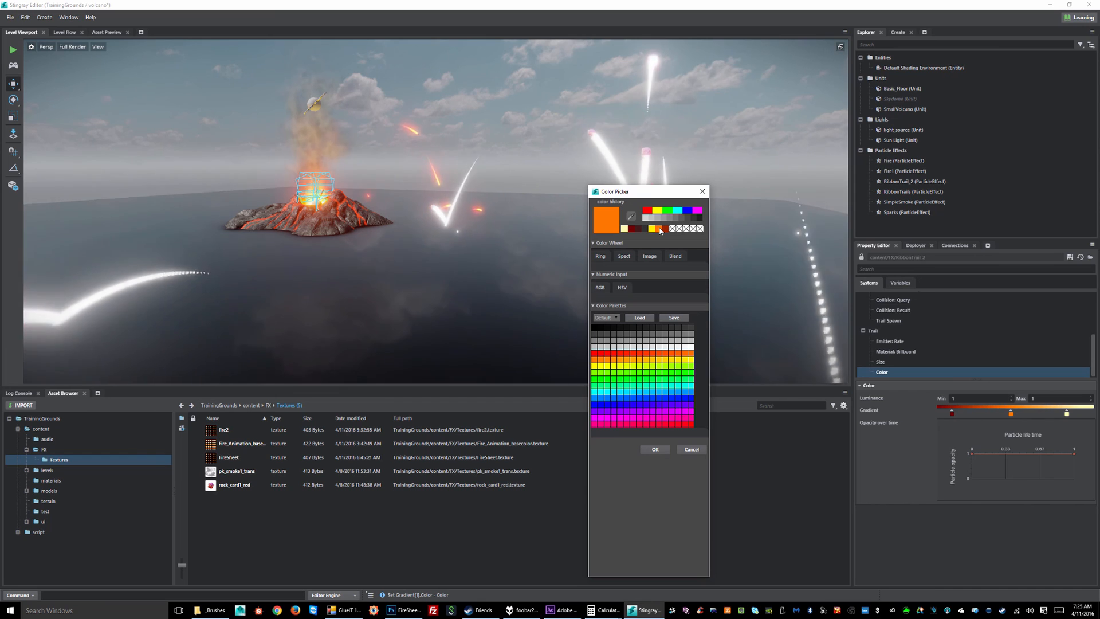
{"action": "left_click", "coordinate": [665, 450]}
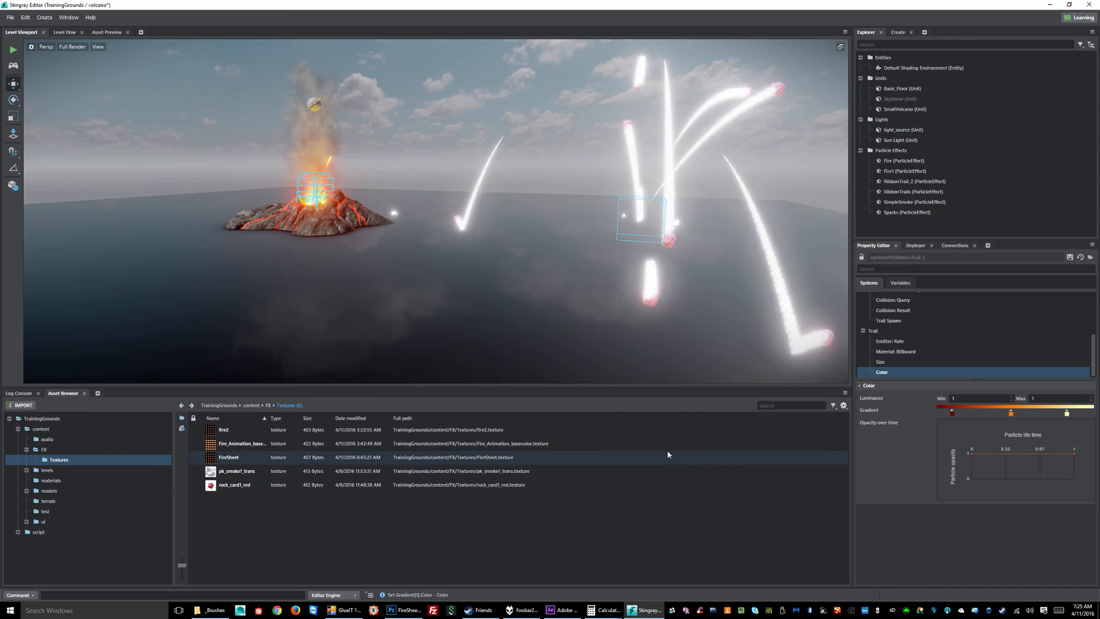
{"action": "left_click", "coordinate": [1070, 259]}
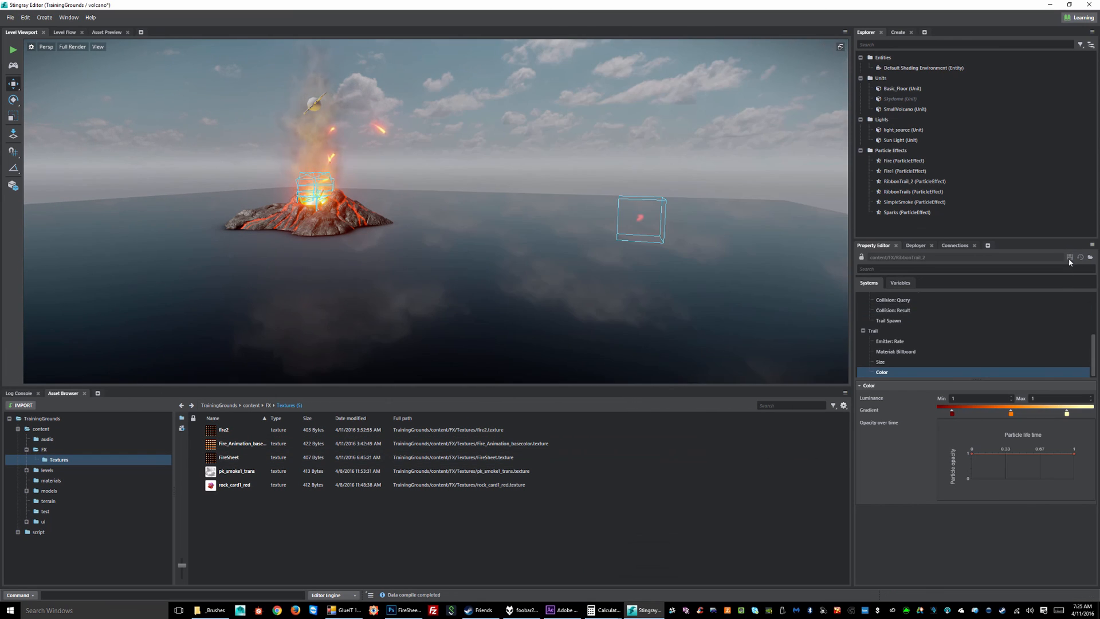
Lower the start of the Trail system's opacity over time curve, bring its end down to 0, and save
{"action": "left_click", "coordinate": [895, 352]}
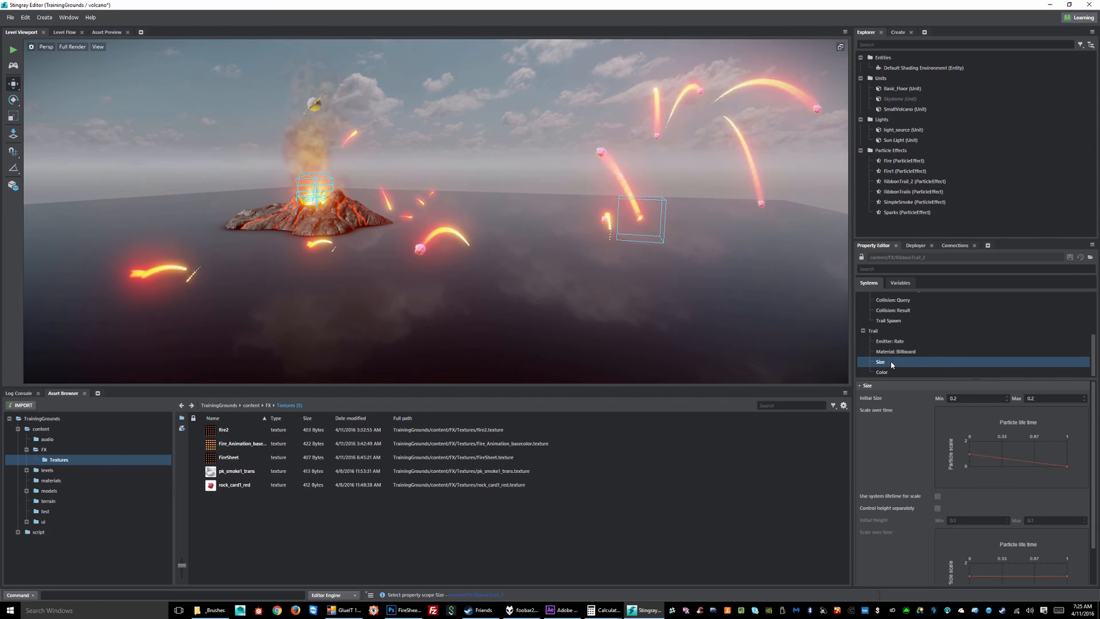
{"action": "left_click", "coordinate": [892, 363]}
{"action": "left_click", "coordinate": [892, 373]}
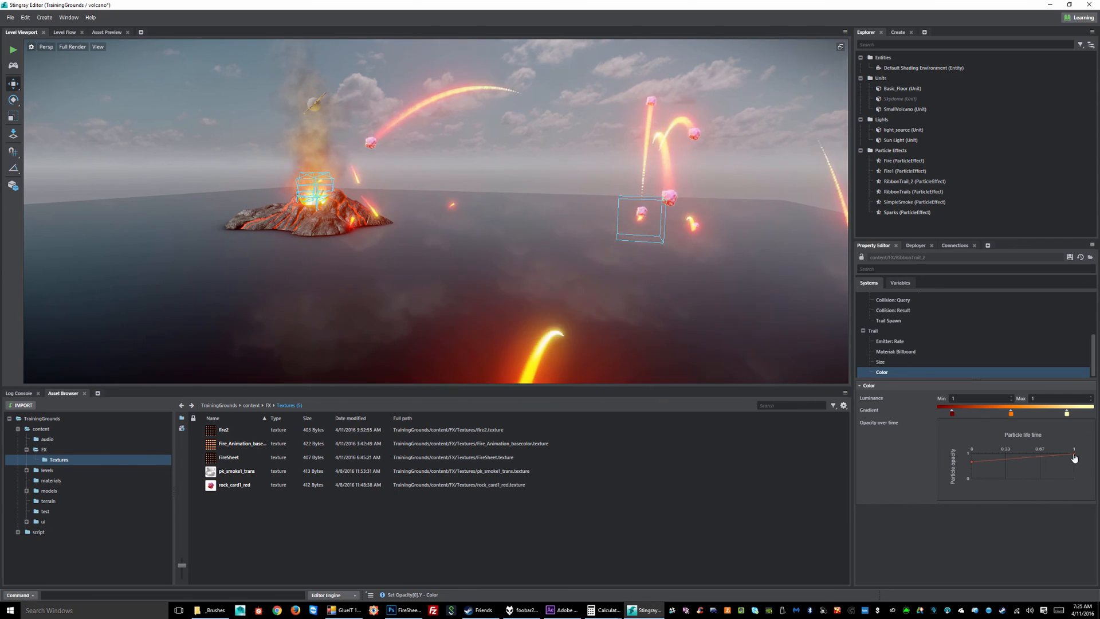
{"action": "mouse_move", "coordinate": [1075, 458]}
{"action": "left_click_drag", "start_coordinate": [1075, 457], "coordinate": [1083, 496]}
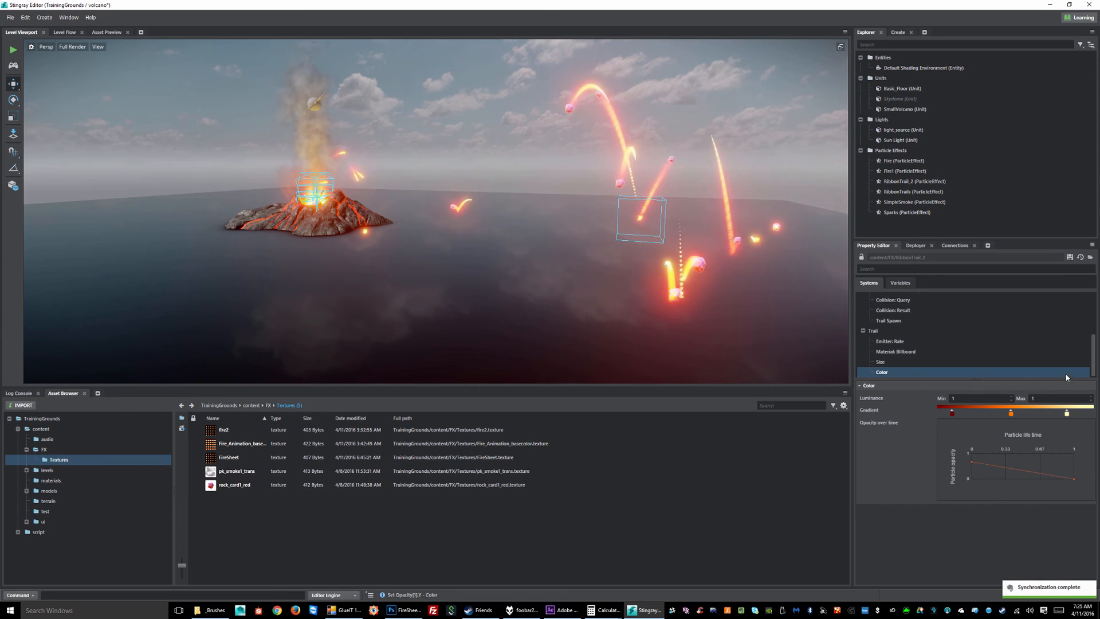
{"action": "left_click", "coordinate": [1069, 257]}
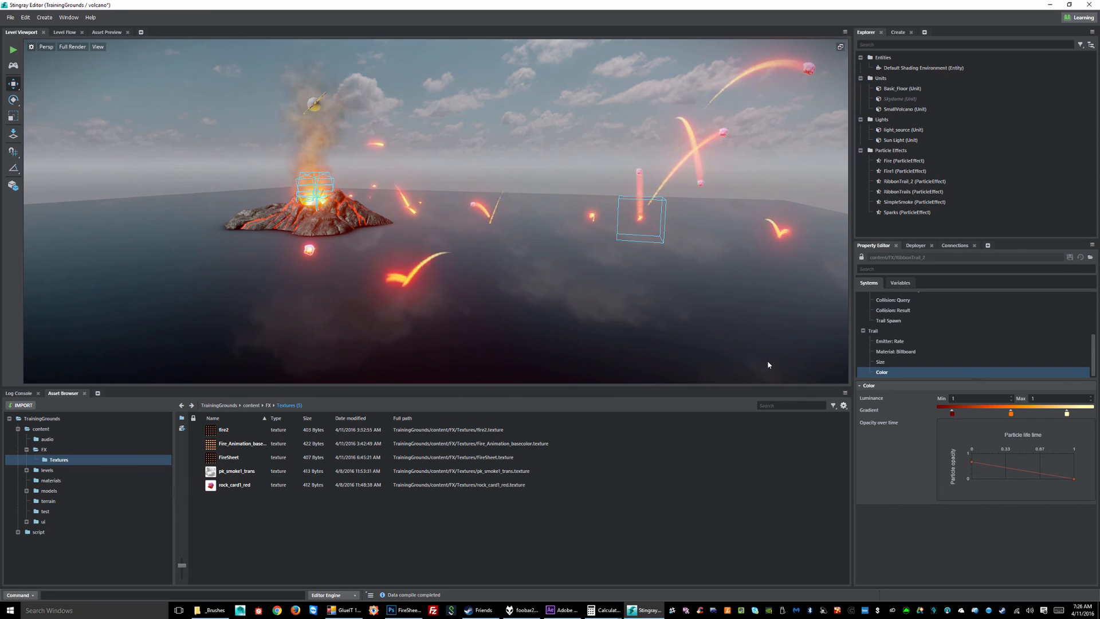
Set the Trail Spawn component's Inherit Velocity to 0 and save the effect
{"action": "left_click", "coordinate": [902, 320]}
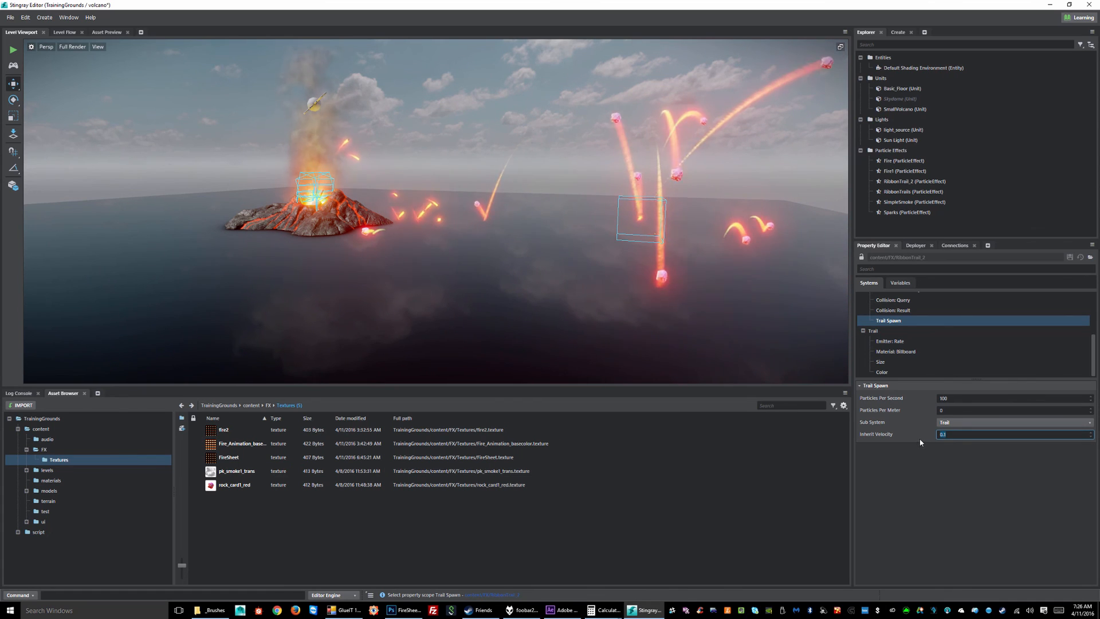
{"action": "type", "text": "0"}
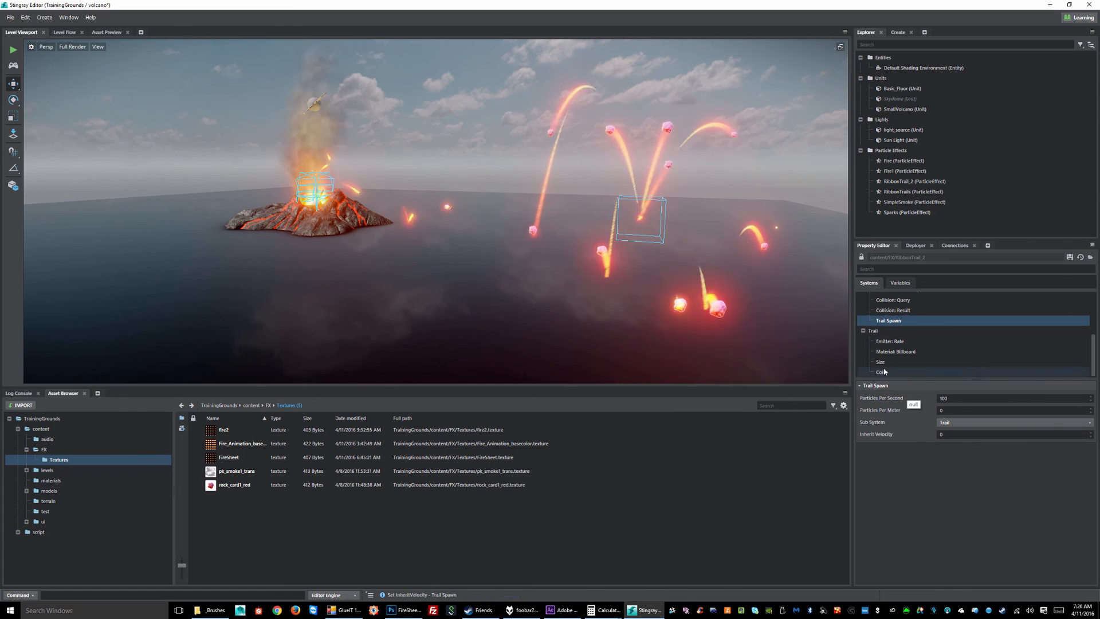
{"action": "left_click", "coordinate": [1070, 258]}
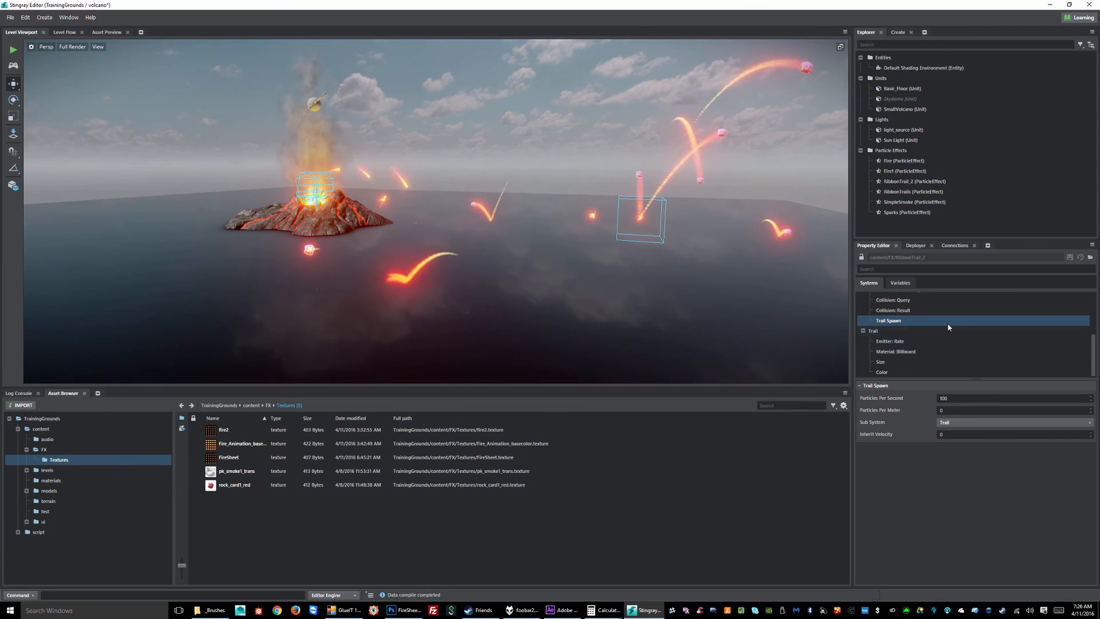
Collapse the Main and Trail systems and add a new particle system to the effect
{"action": "left_click_drag", "start_coordinate": [599, 201], "coordinate": [487, 226], "text": "alt"}
{"action": "left_click_drag", "start_coordinate": [630, 245], "coordinate": [679, 238], "text": "alt"}
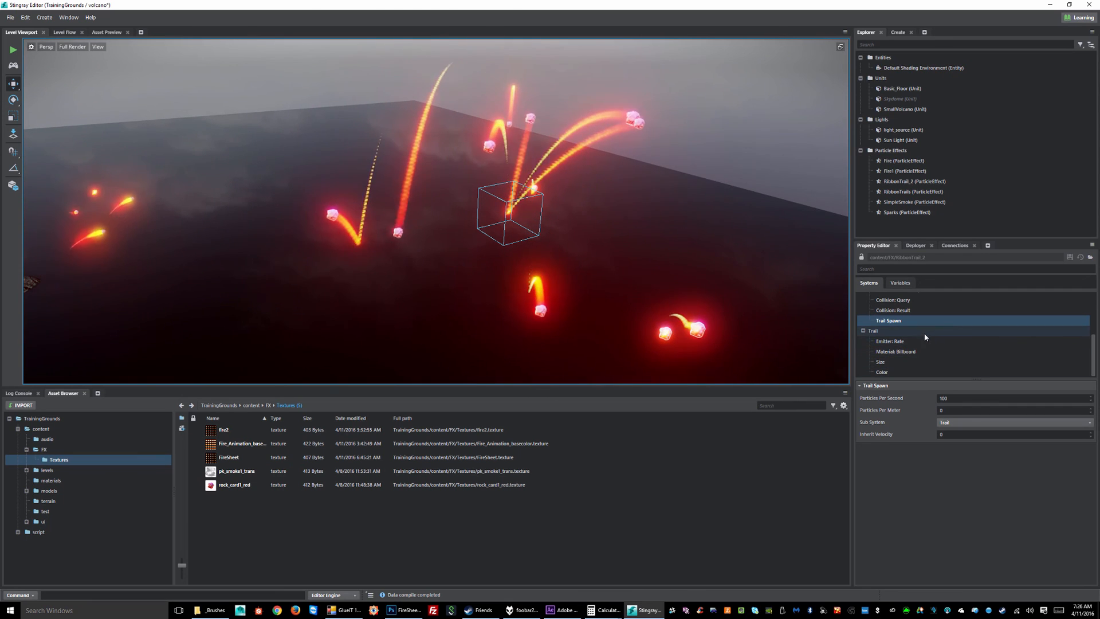
{"action": "left_click", "coordinate": [864, 331]}
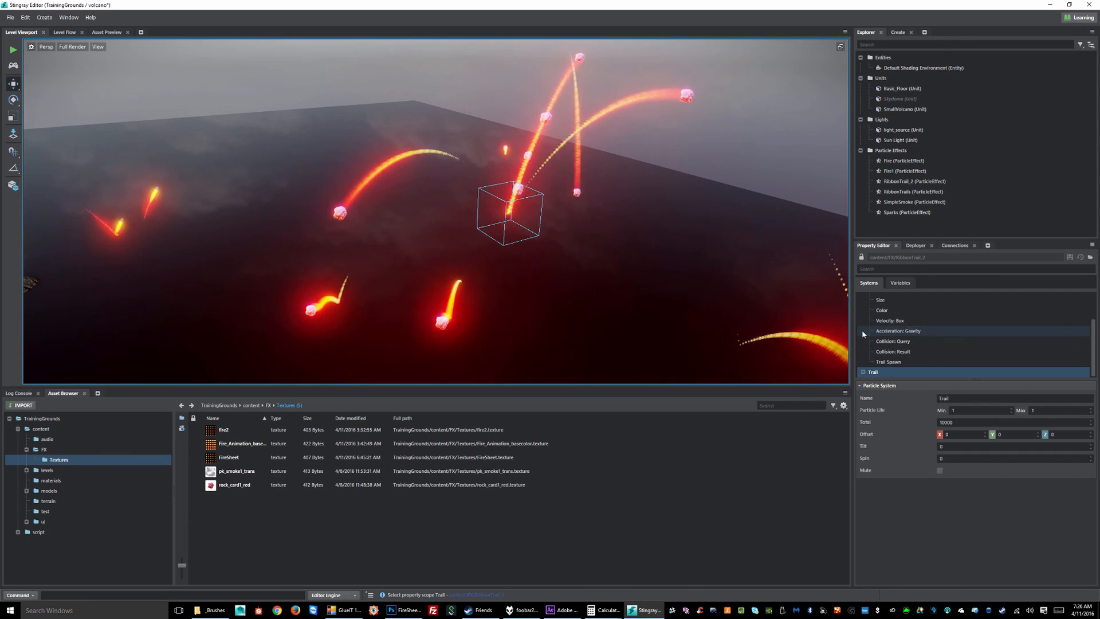
{"action": "scroll", "coordinate": [892, 346], "scroll_direction": "up", "scroll_amount": 2}
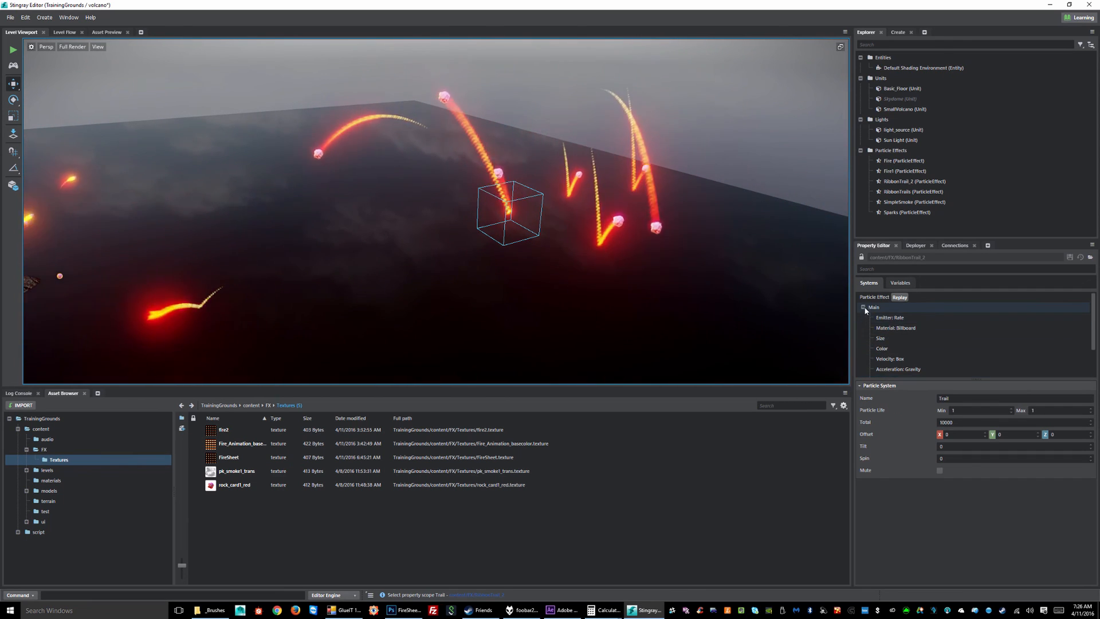
{"action": "left_click", "coordinate": [863, 307]}
{"action": "right_click", "coordinate": [872, 328]}
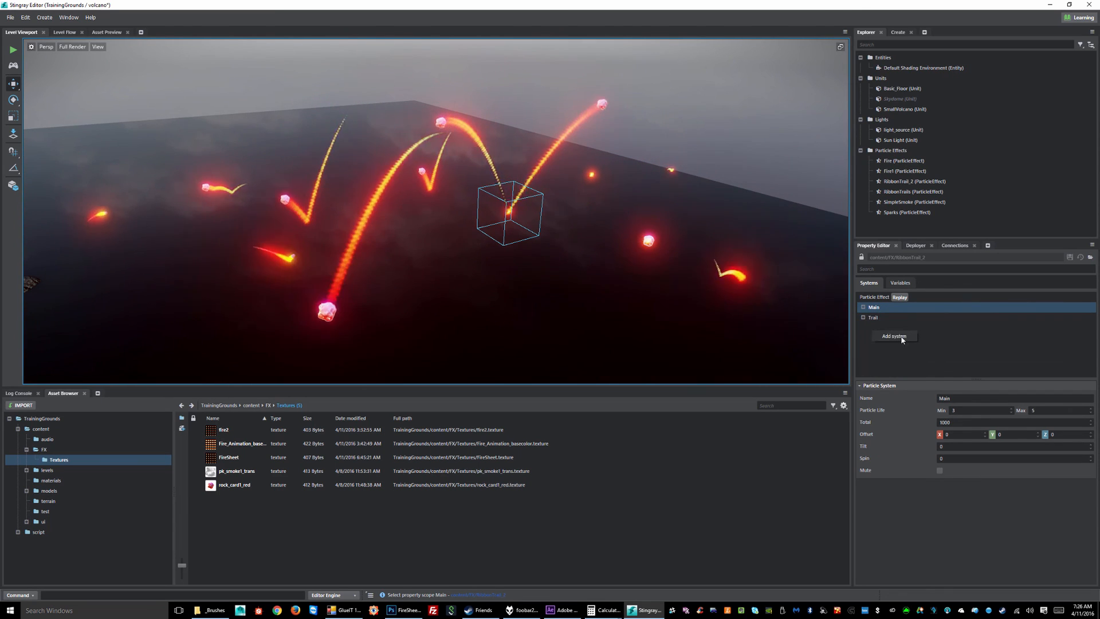
{"action": "left_click", "coordinate": [896, 335]}
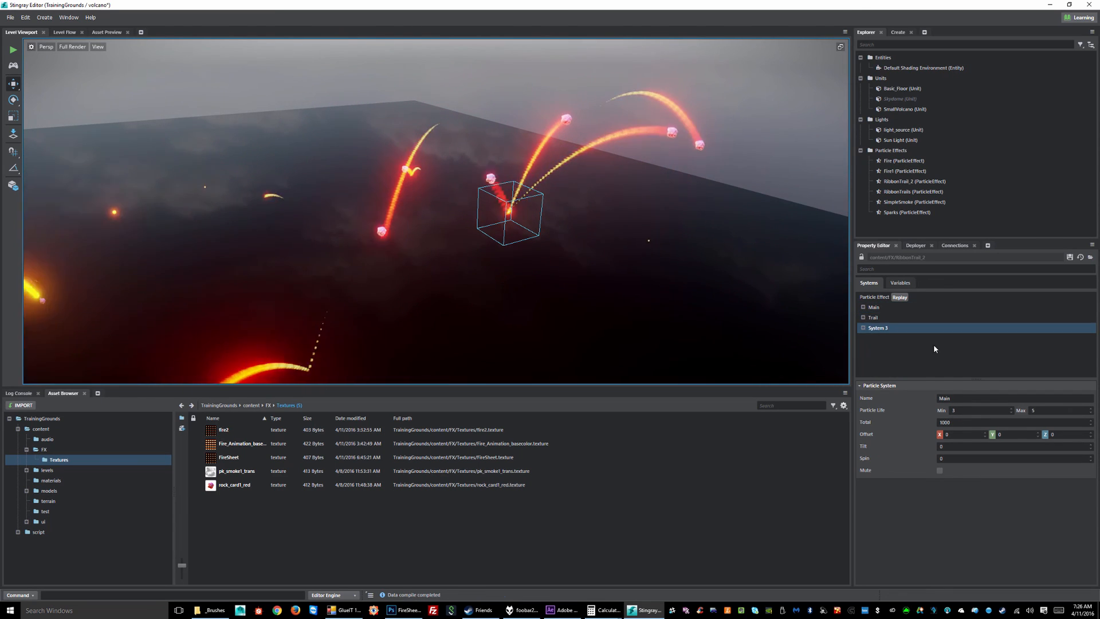
Add a second Trail Spawn component to the Main system and set its Sub System to System 3
{"action": "left_click", "coordinate": [864, 308]}
{"action": "right_click", "coordinate": [871, 308]}
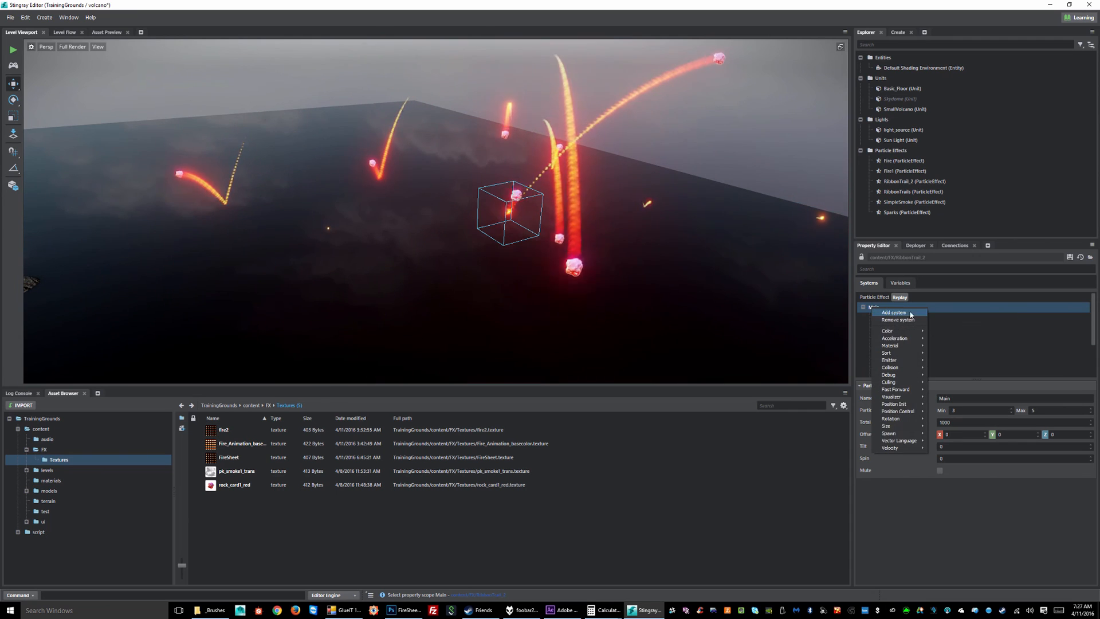
{"action": "mouse_move", "coordinate": [894, 448]}
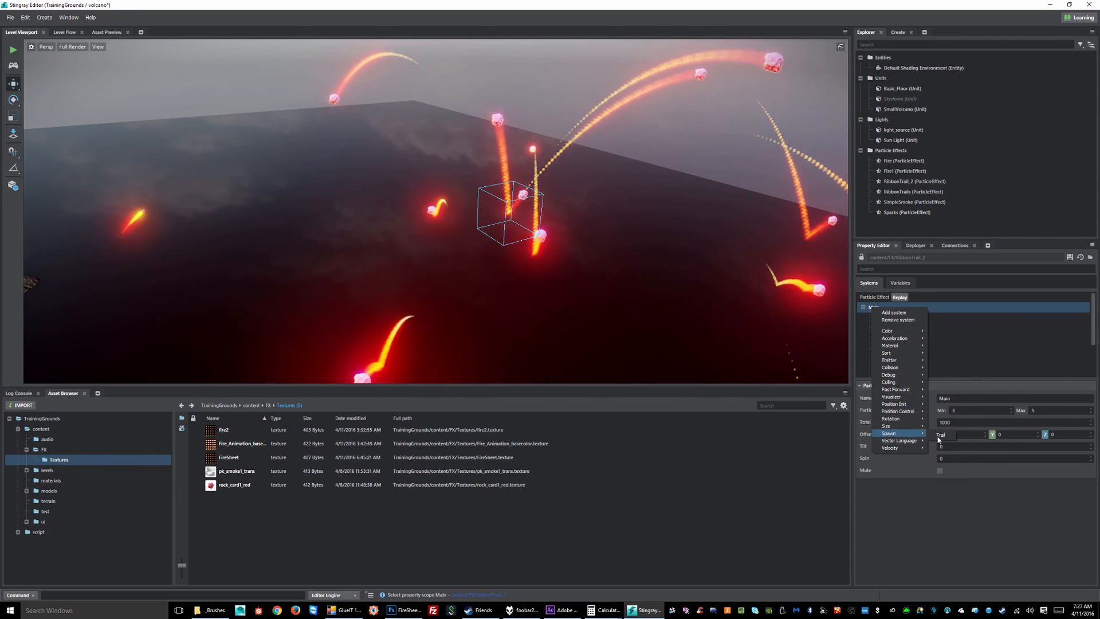
{"action": "left_click", "coordinate": [951, 427]}
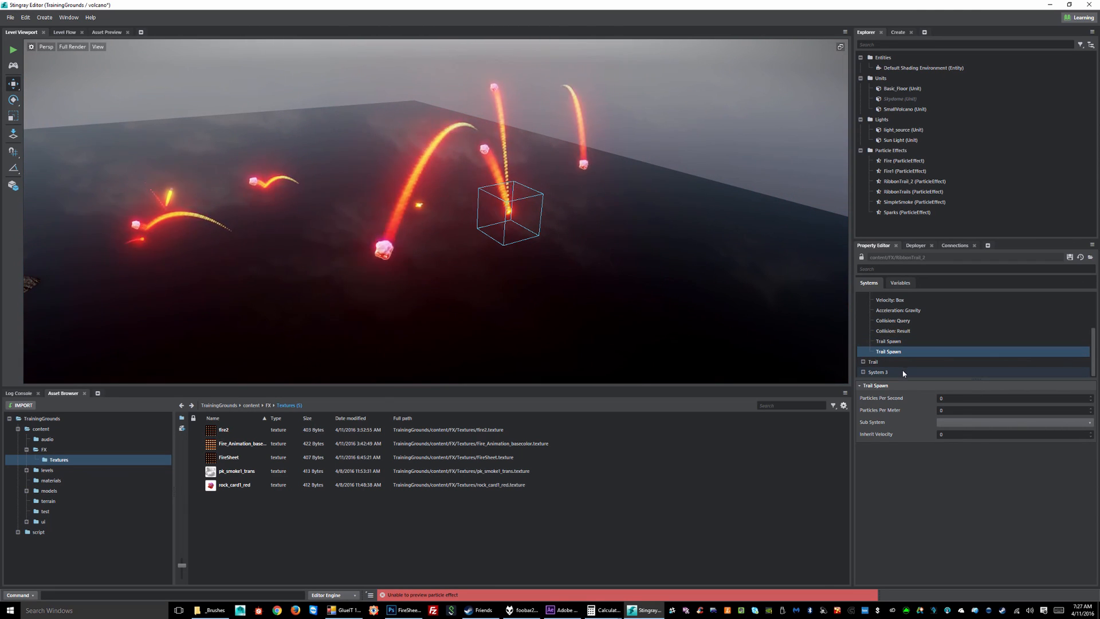
{"action": "left_click", "coordinate": [956, 428]}
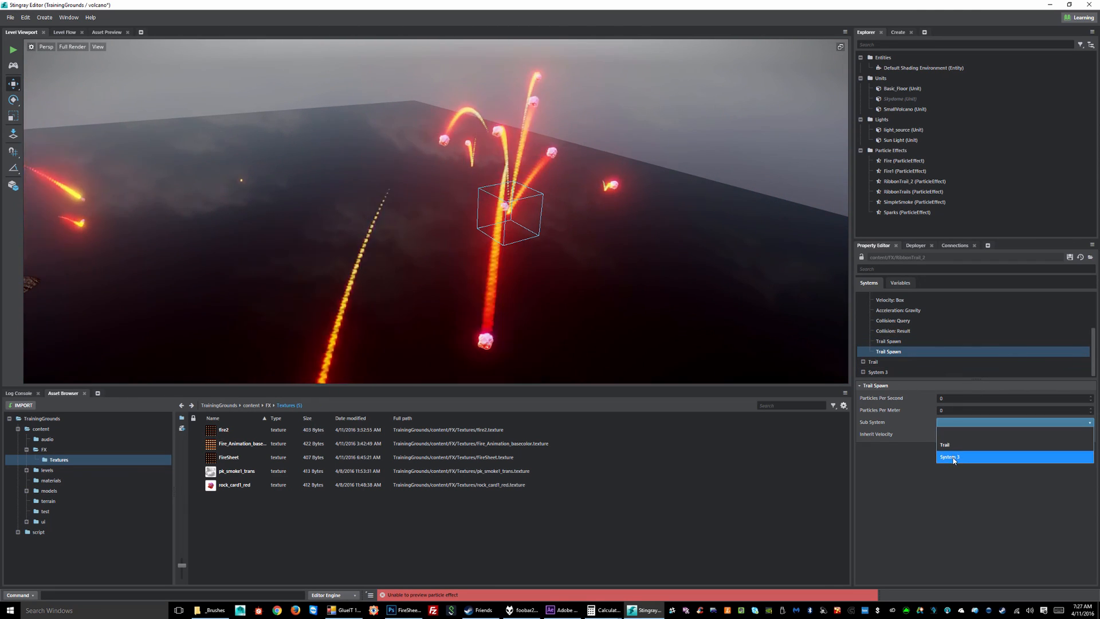
{"action": "left_click", "coordinate": [885, 453]}
Assign the pk_smoke1_trans texture as the diffuse map of System 3's billboard material and reopen the system's own properties
{"action": "double_click", "coordinate": [877, 372]}
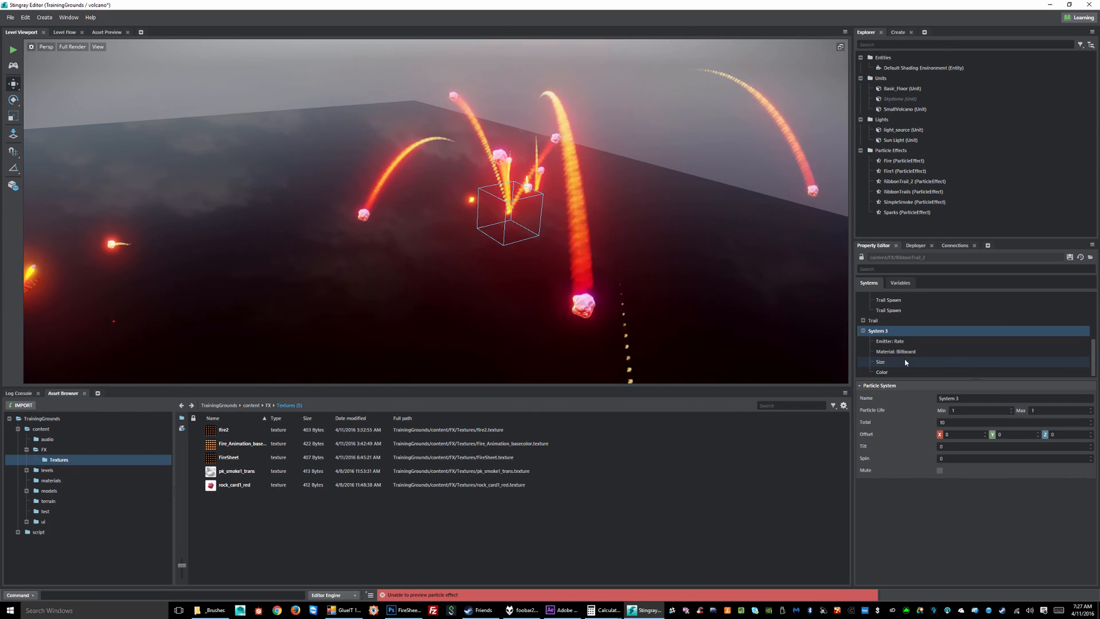
{"action": "left_click", "coordinate": [890, 353]}
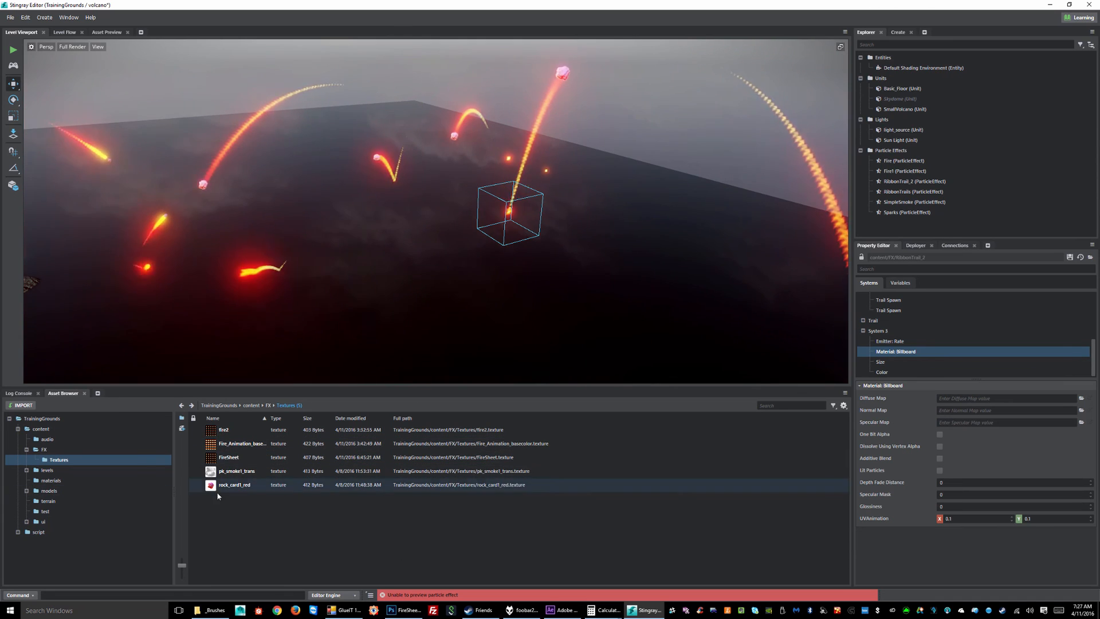
{"action": "left_click_drag", "start_coordinate": [299, 471], "coordinate": [954, 400]}
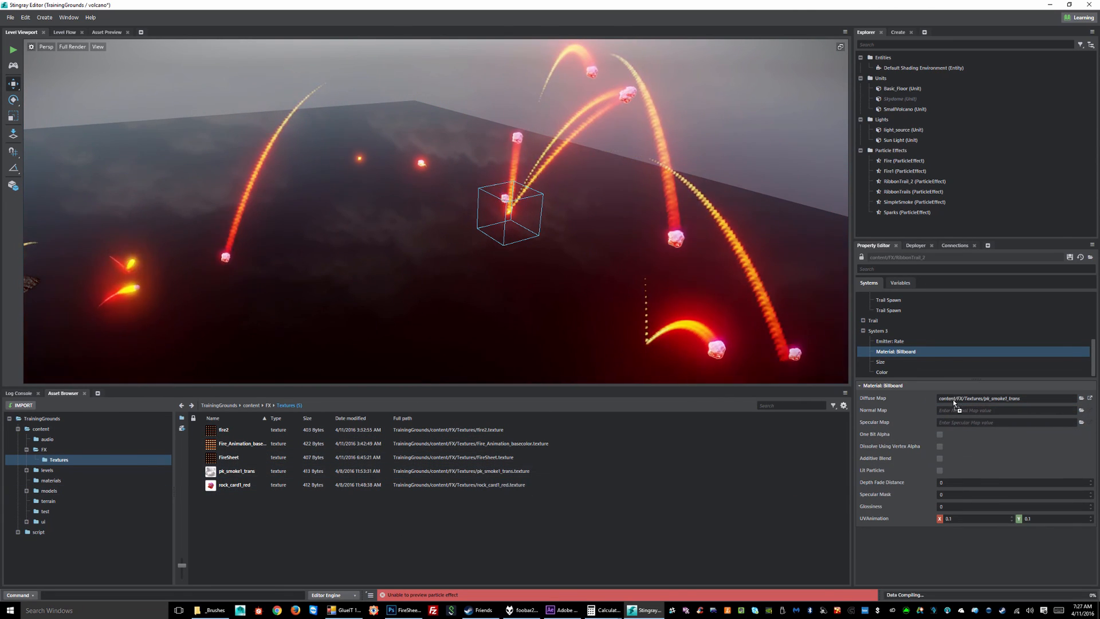
{"action": "left_click", "coordinate": [878, 331]}
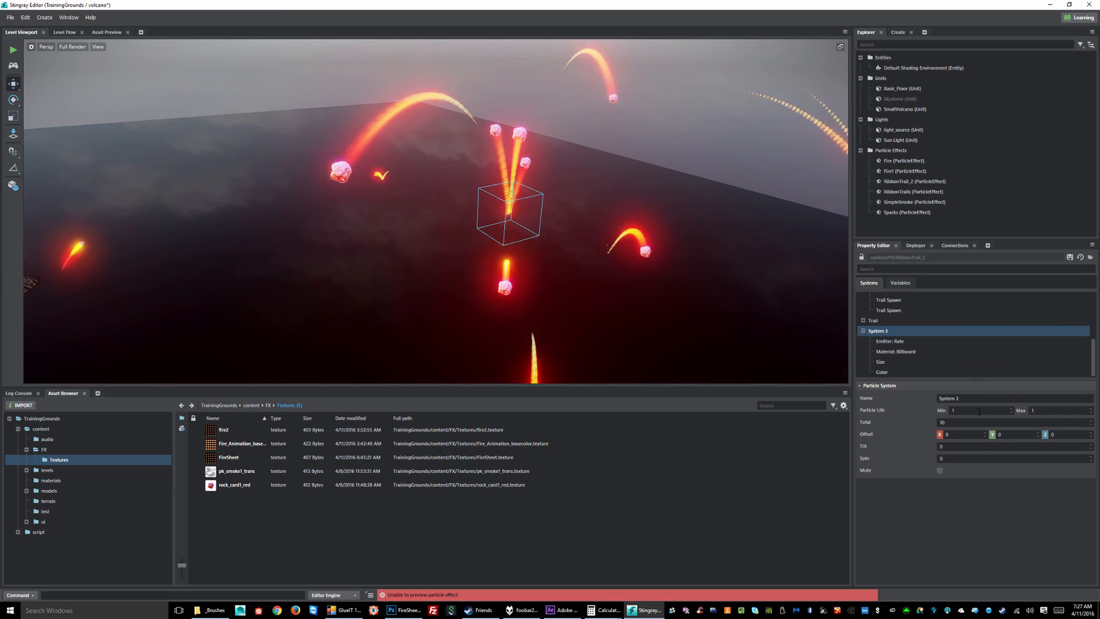
Set System 3's total particle count to 10000 and save the effect
{"action": "left_click_drag", "start_coordinate": [956, 423], "coordinate": [877, 419]}
{"action": "type", "text": "10"}
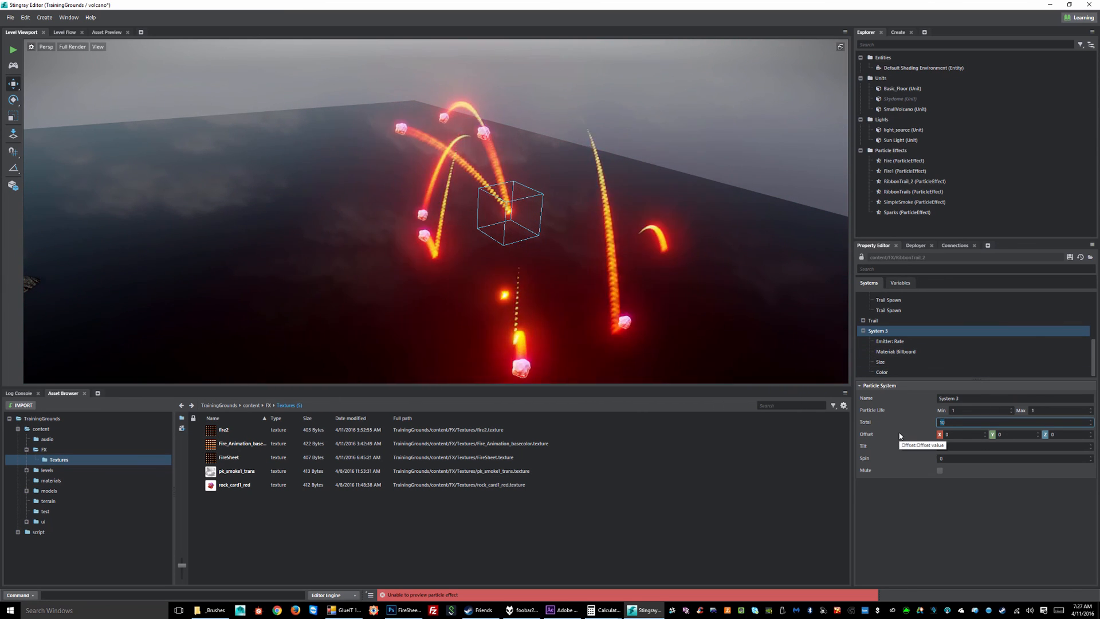
{"action": "type", "text": "000"}
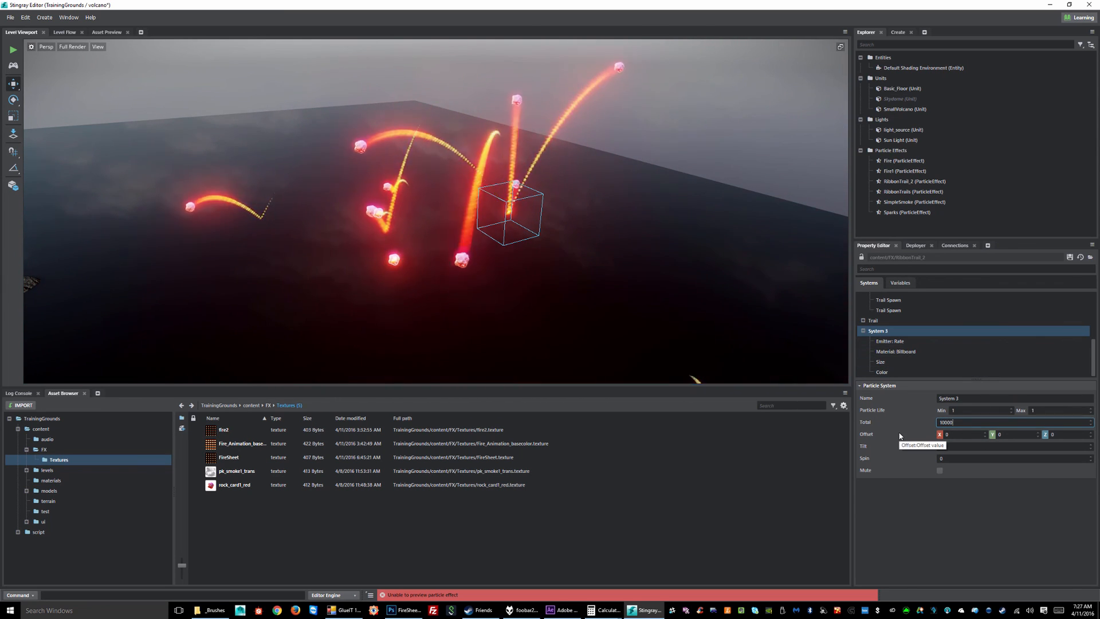
{"action": "left_click", "coordinate": [1070, 257]}
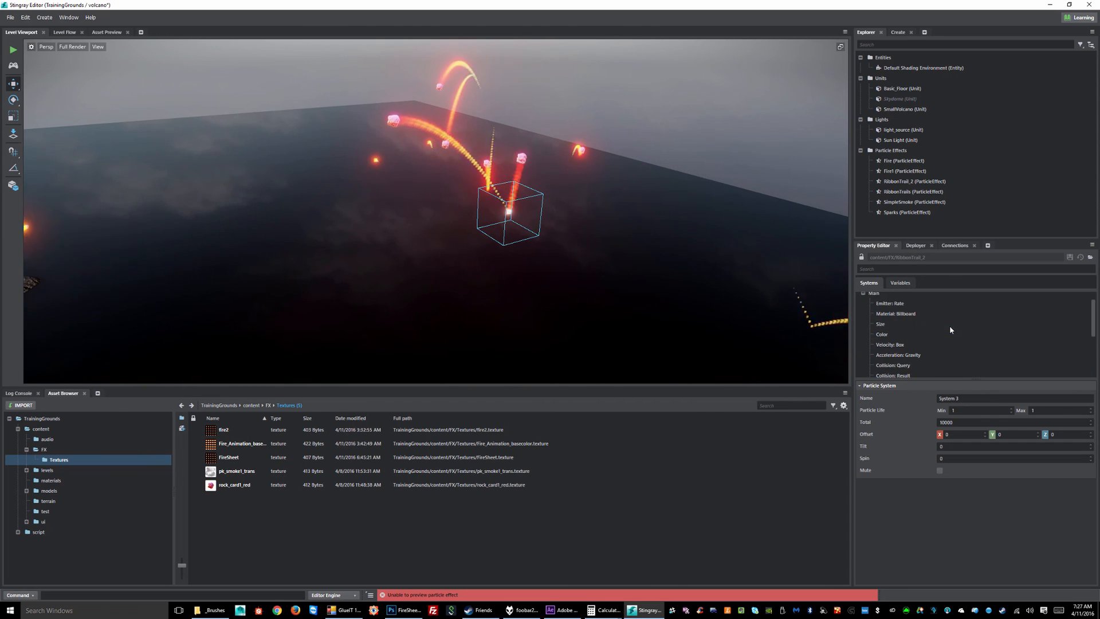
Set the minimum and maximum initial size of System 3's particles to 0.3 and save the effect
{"action": "scroll", "coordinate": [950, 325], "scroll_direction": "up", "scroll_amount": 5}
{"action": "left_click", "coordinate": [864, 308]}
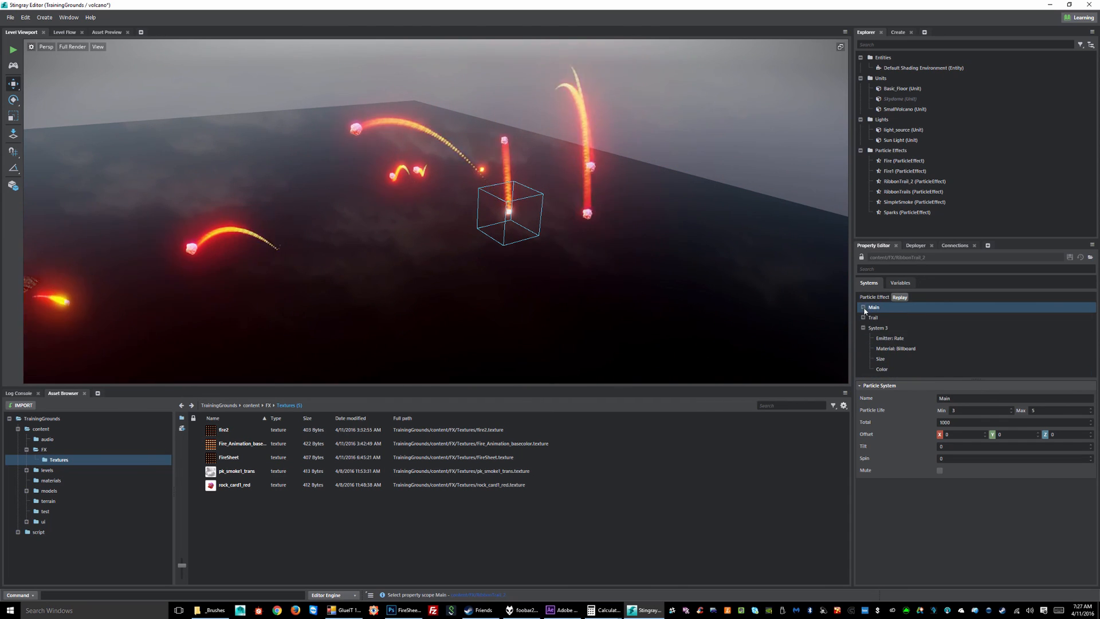
{"action": "scroll", "coordinate": [905, 330], "scroll_direction": "down", "scroll_amount": 5}
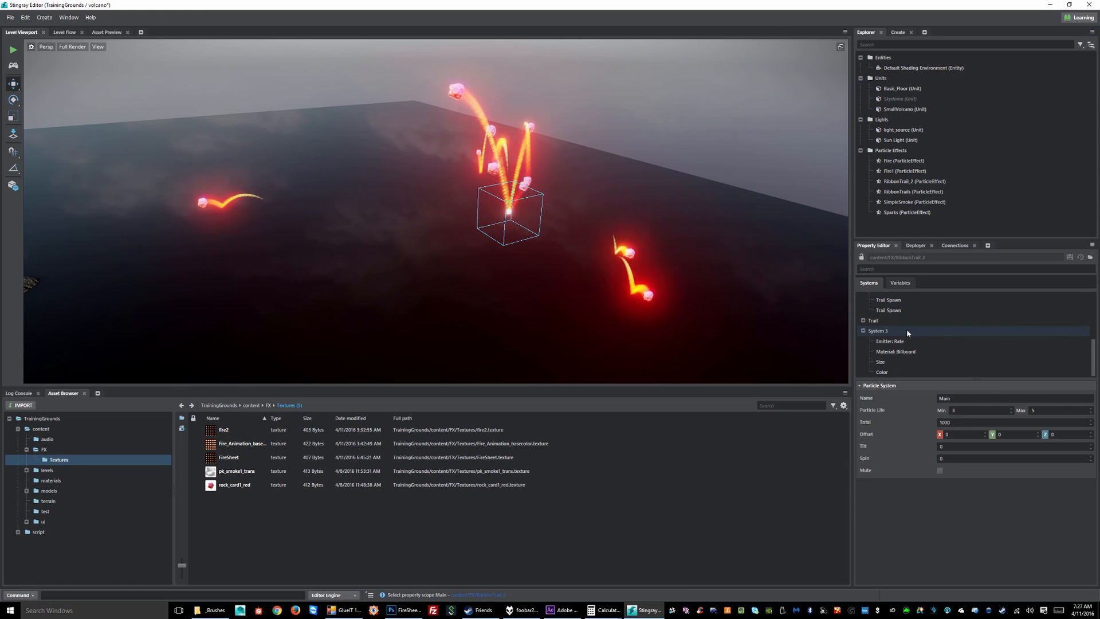
{"action": "left_click", "coordinate": [897, 353]}
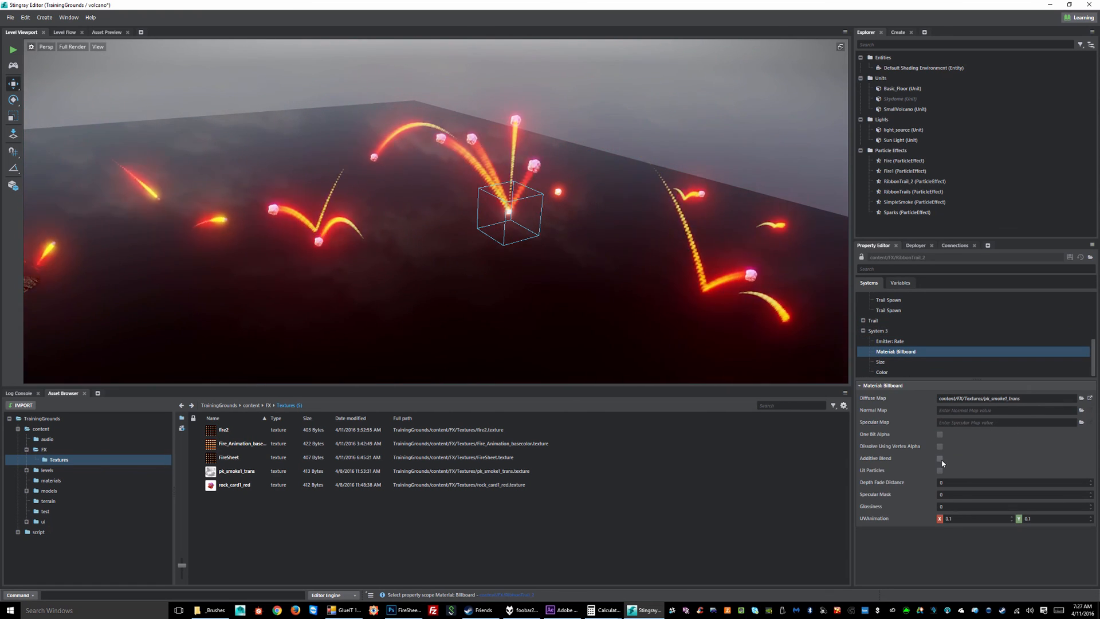
{"action": "left_click", "coordinate": [885, 364]}
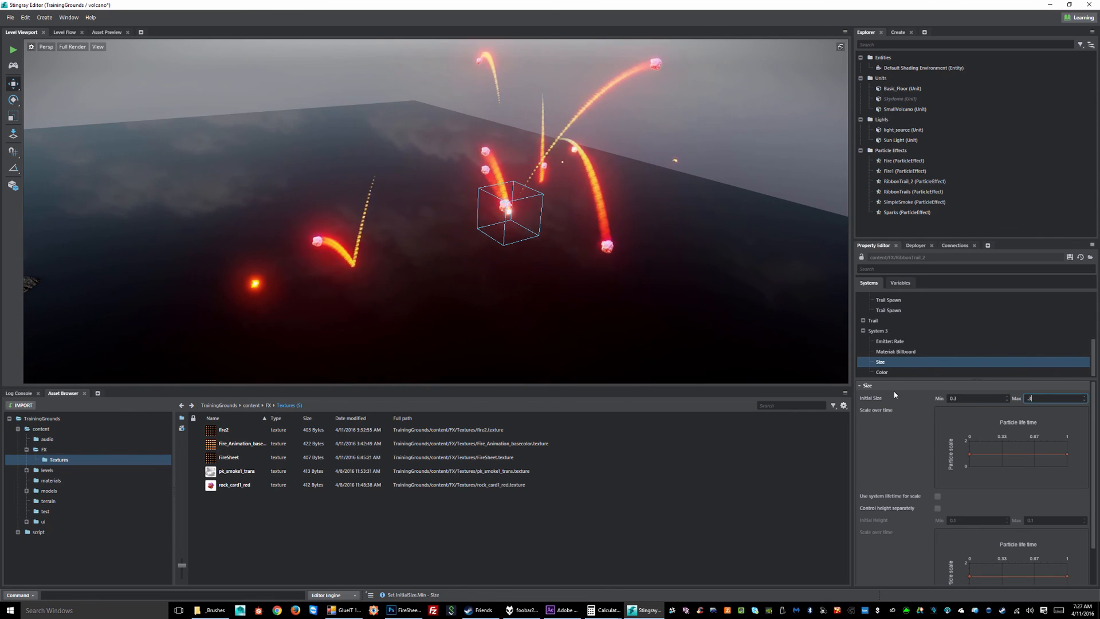
{"action": "left_click", "coordinate": [1070, 258]}
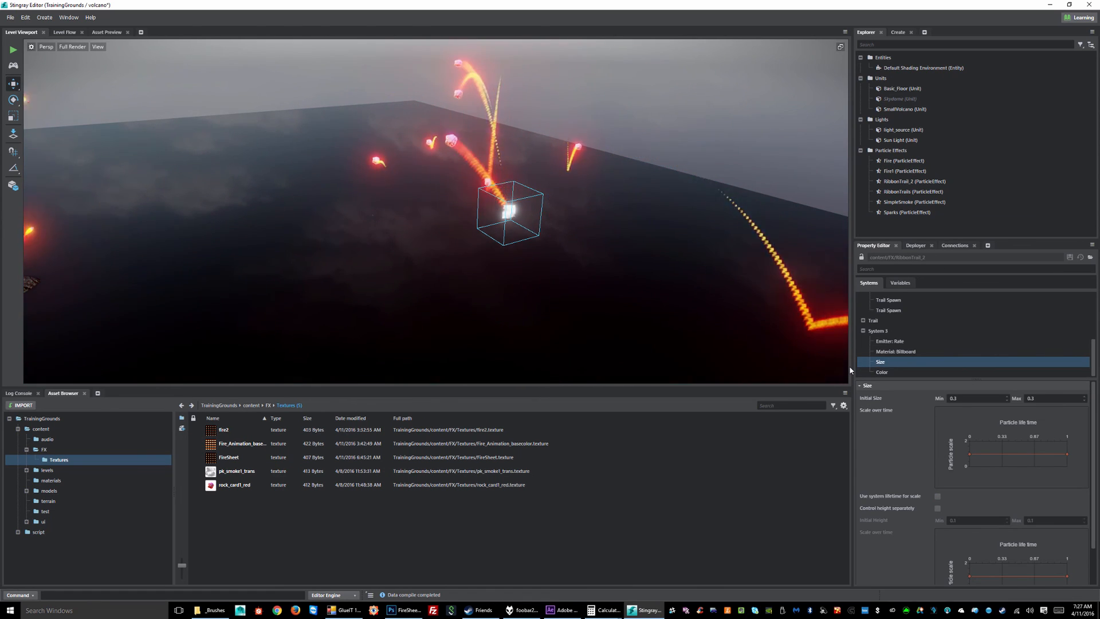
Set the second Trail Spawn component to 100 particles per second and save the effect
{"action": "left_click", "coordinate": [889, 310]}
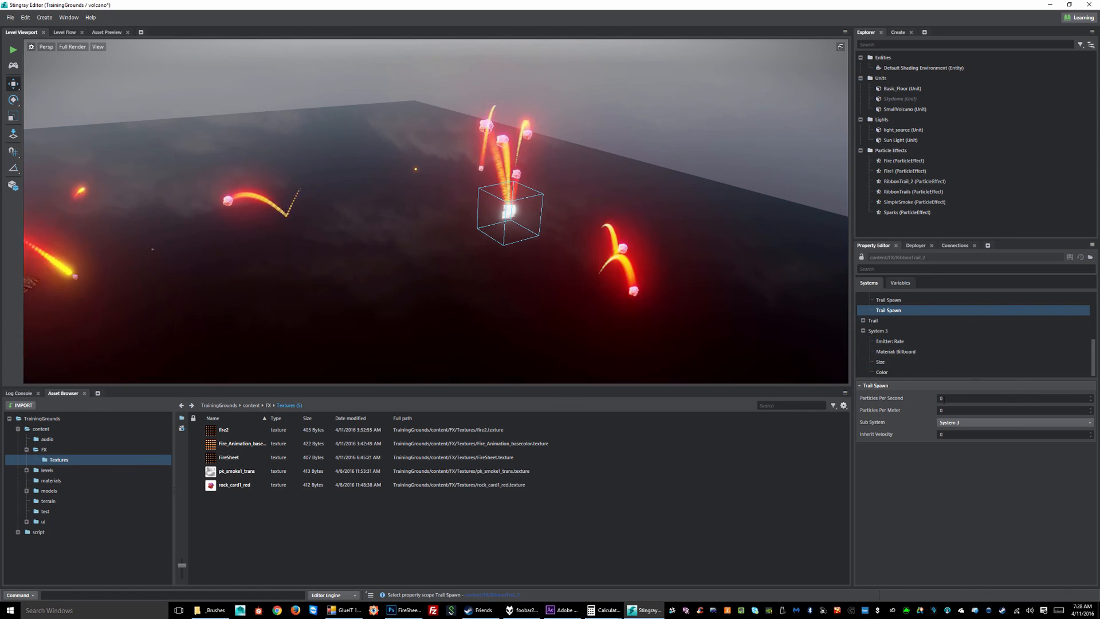
{"action": "left_click_drag", "start_coordinate": [949, 398], "coordinate": [901, 393]}
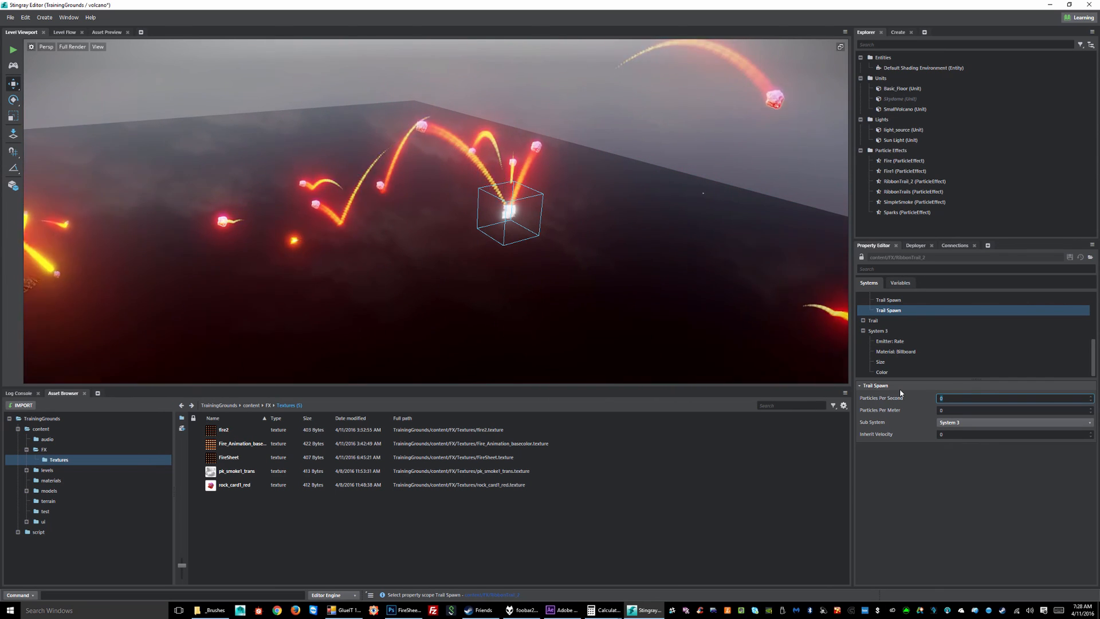
{"action": "type", "text": "100"}
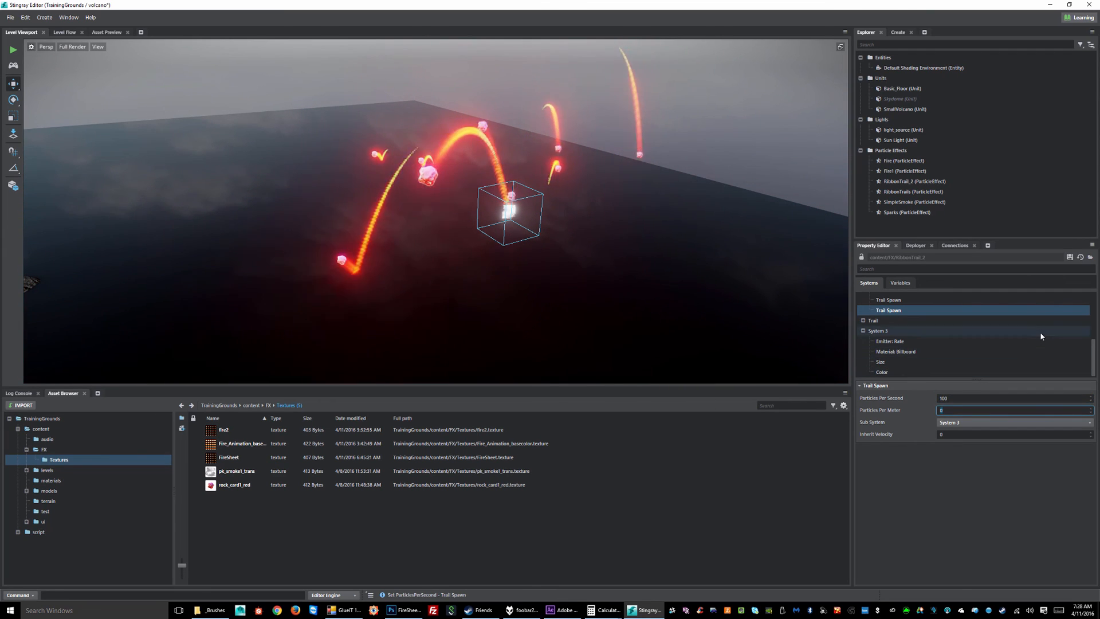
{"action": "left_click", "coordinate": [1070, 258]}
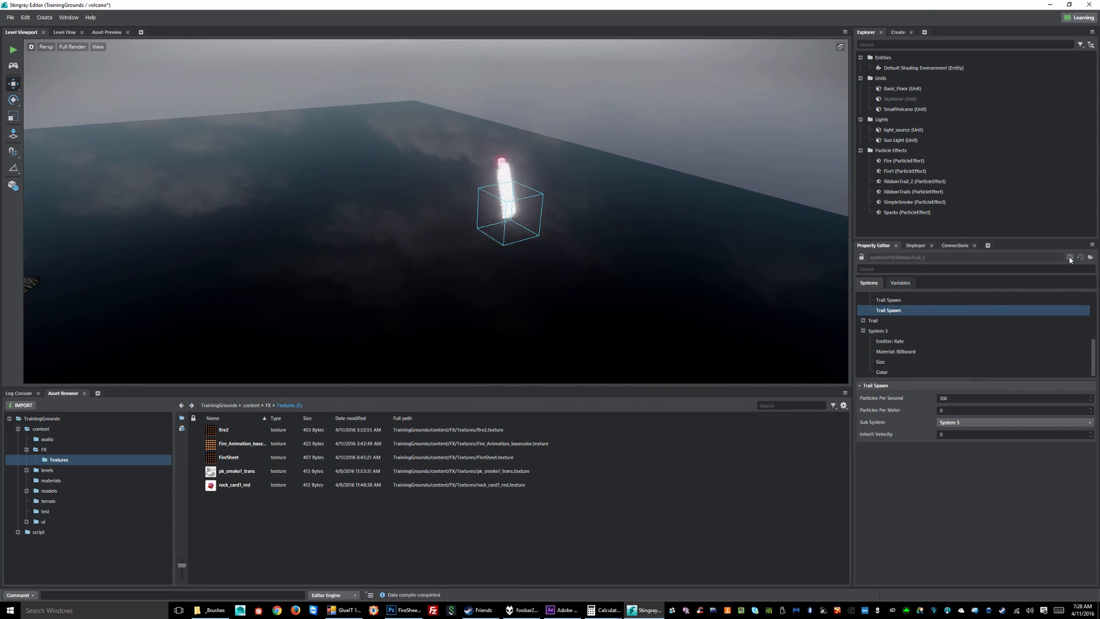
Delete the Emitter: Rate component from both System 3 and the Trail system
{"action": "left_click", "coordinate": [881, 342]}
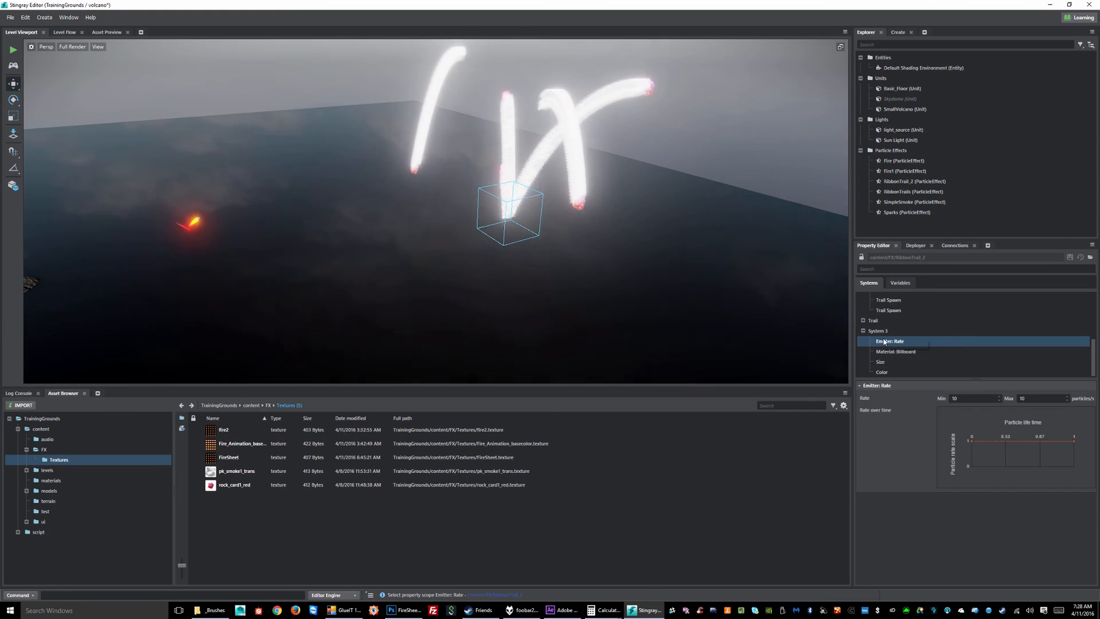
{"action": "key", "text": "Delete"}
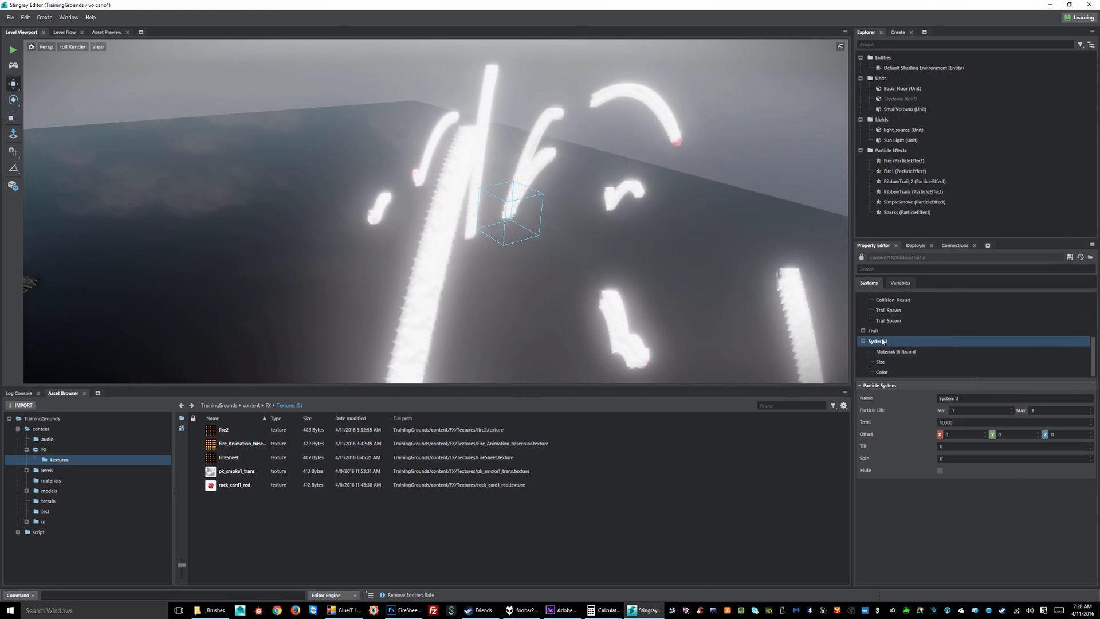
{"action": "left_click", "coordinate": [874, 331]}
{"action": "left_click", "coordinate": [886, 343]}
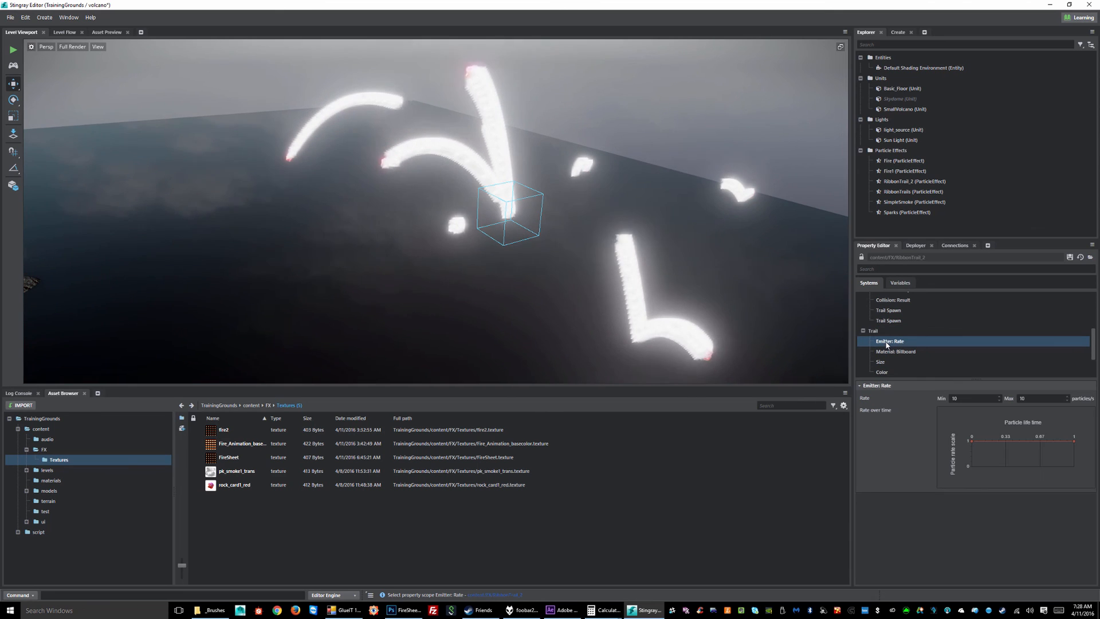
{"action": "key", "text": "Delete"}
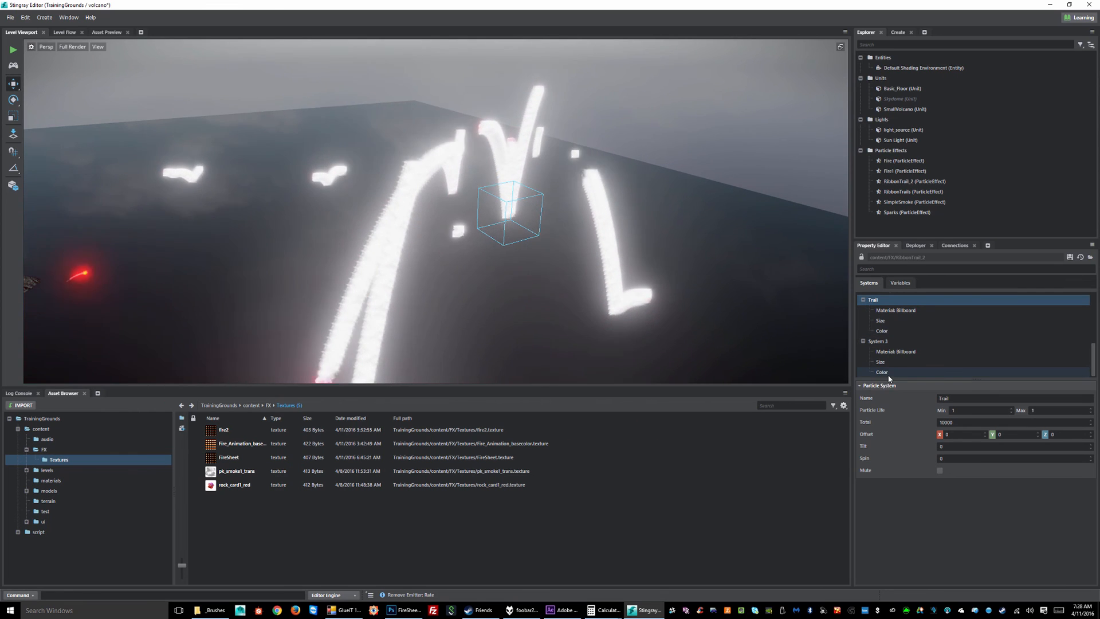
Change the key of System 3's colour gradient to dark grey
{"action": "left_click", "coordinate": [883, 372]}
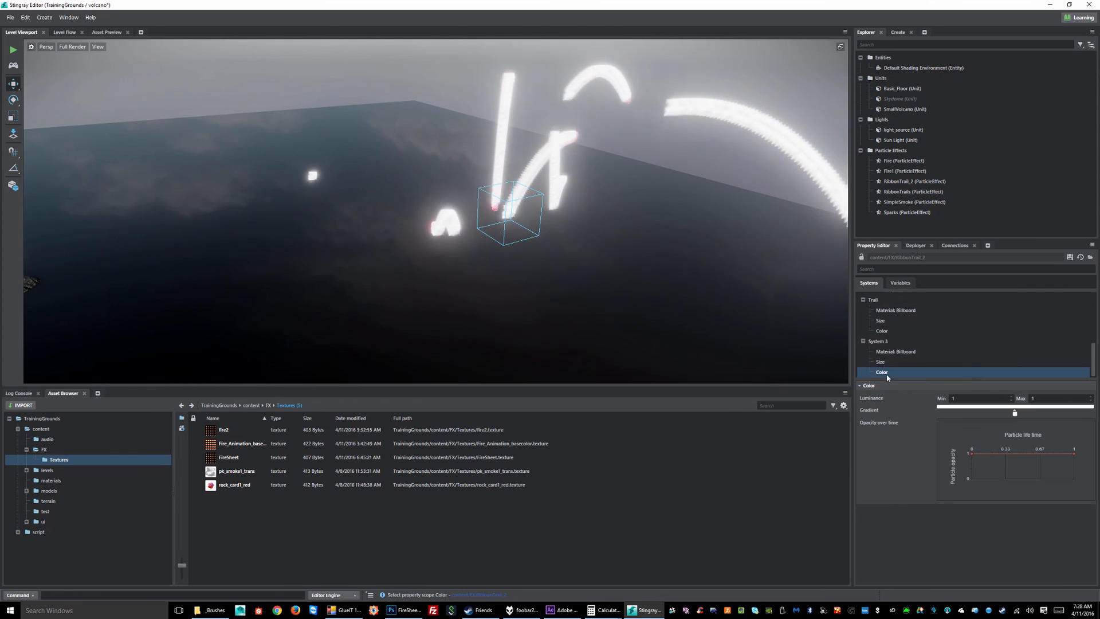
{"action": "double_click", "coordinate": [1015, 414]}
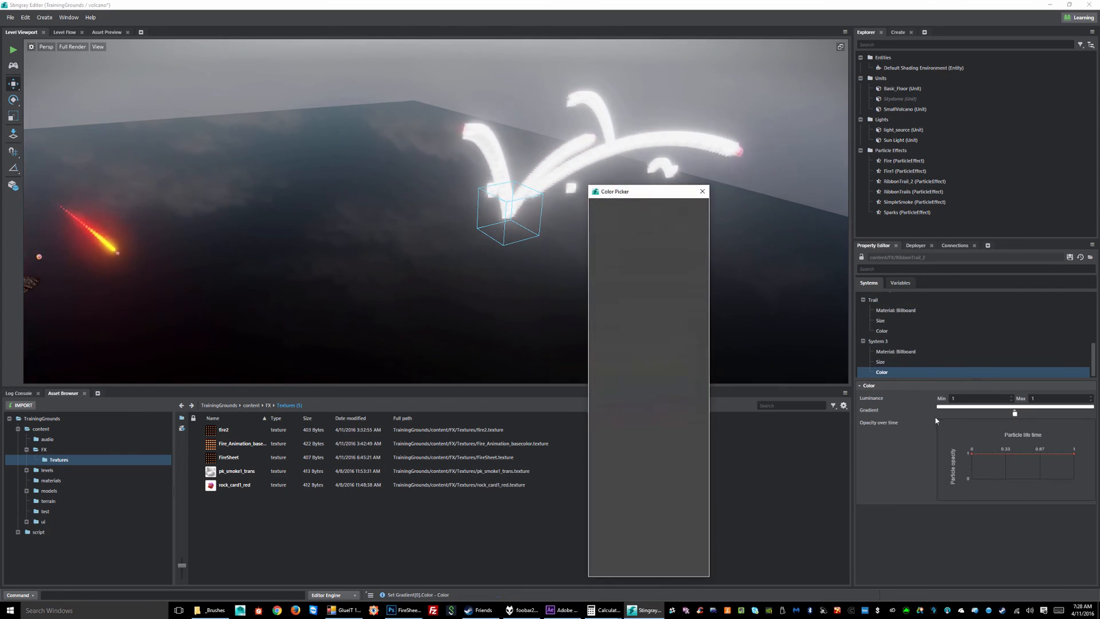
{"action": "left_click", "coordinate": [686, 218]}
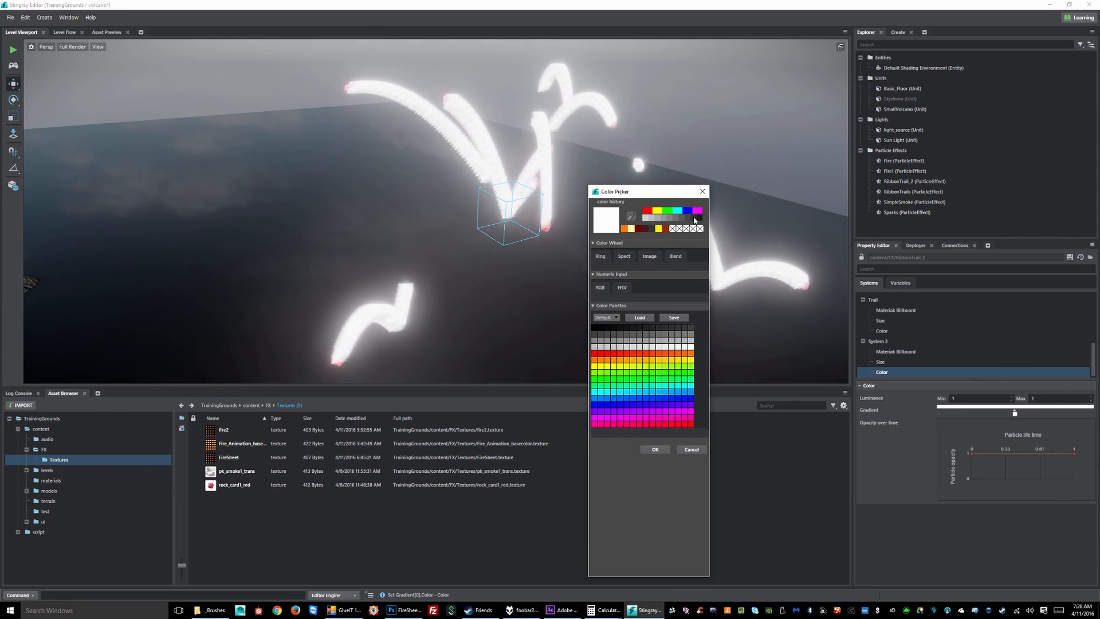
{"action": "left_click", "coordinate": [656, 450]}
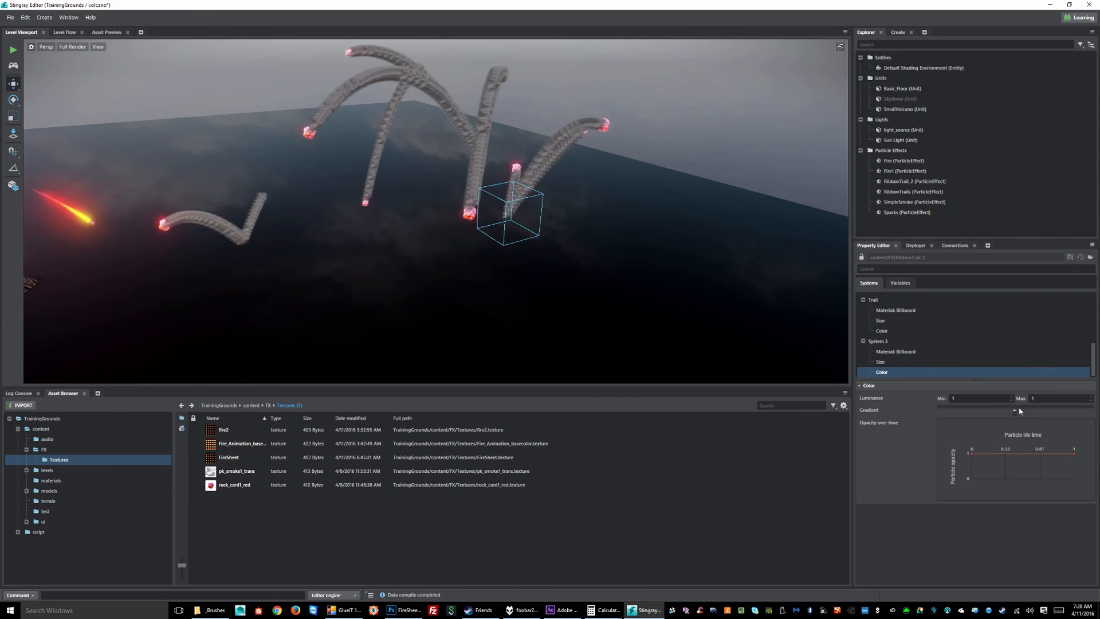
Shape System 3's opacity over time to start at about a quarter and fade to 0 at the end of particle life
{"action": "mouse_move", "coordinate": [973, 454]}
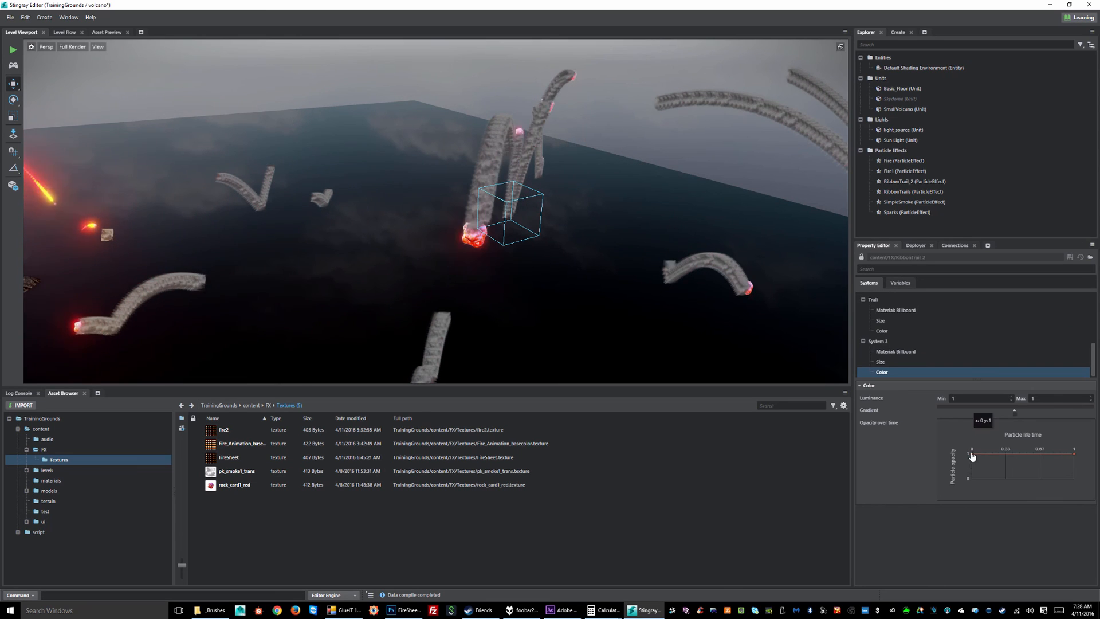
{"action": "left_click_drag", "start_coordinate": [972, 456], "coordinate": [972, 463]}
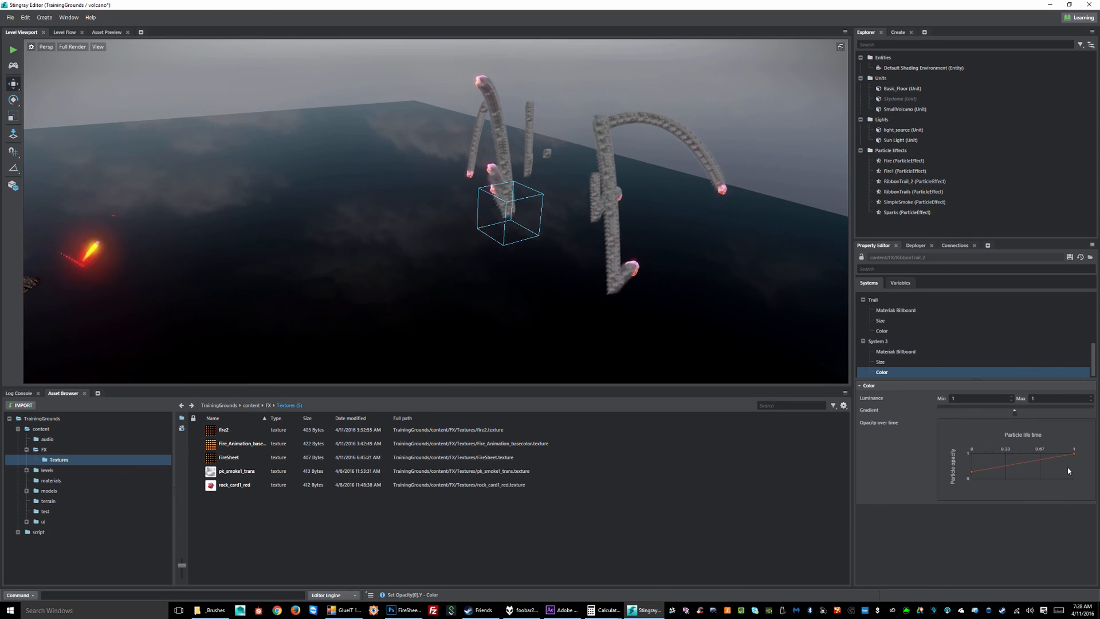
{"action": "left_click_drag", "start_coordinate": [1076, 457], "coordinate": [1075, 478]}
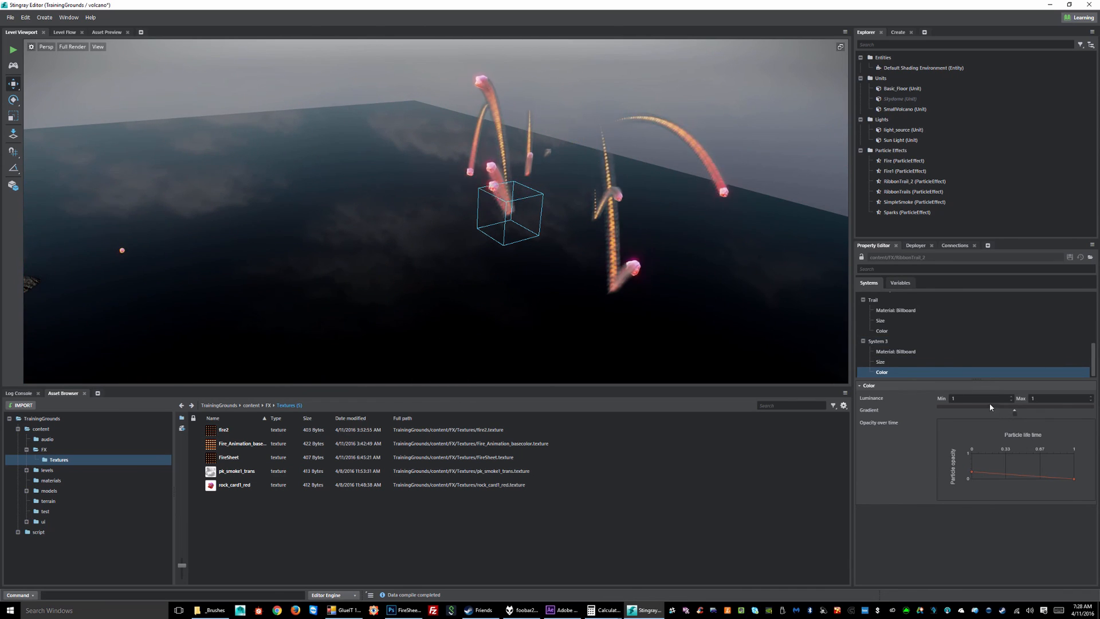
Try maximum initial sizes of 0.5 and 0.9 for System 3's particles, saving the effect after each value
{"action": "left_click", "coordinate": [939, 362]}
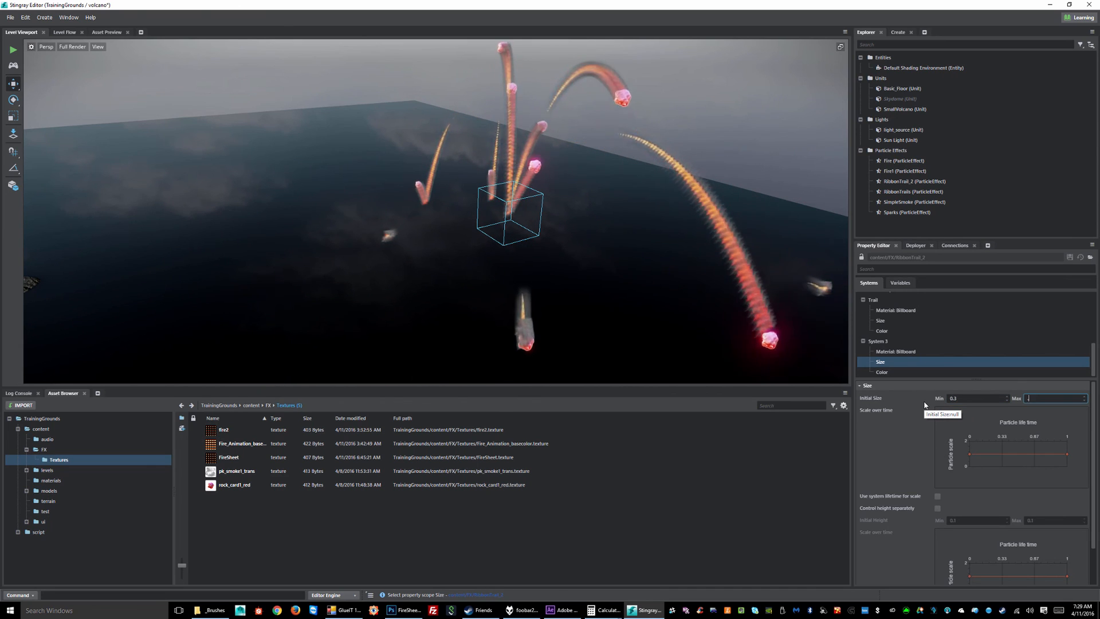
{"action": "type", "text": ".5"}
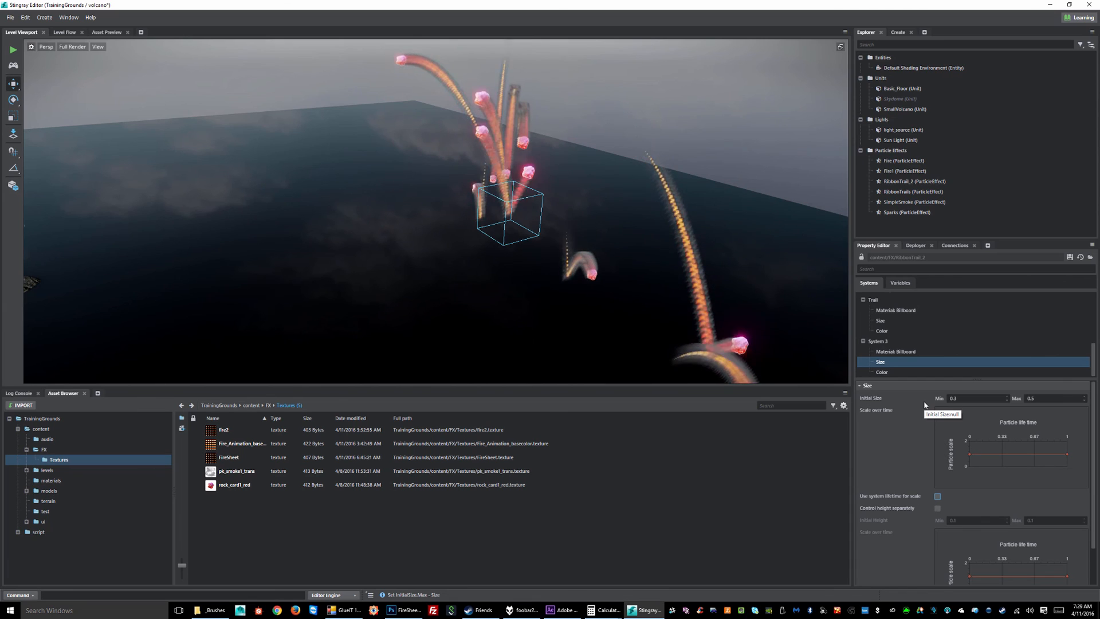
{"action": "left_click", "coordinate": [1069, 257]}
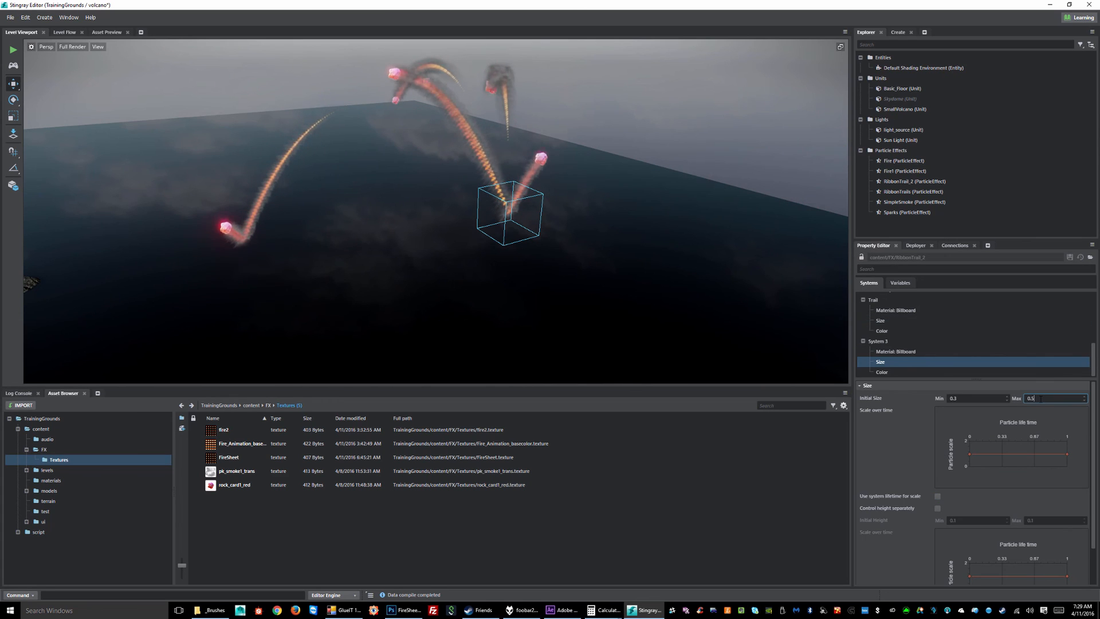
{"action": "key", "text": "BackSpace"}
{"action": "type", "text": "9"}
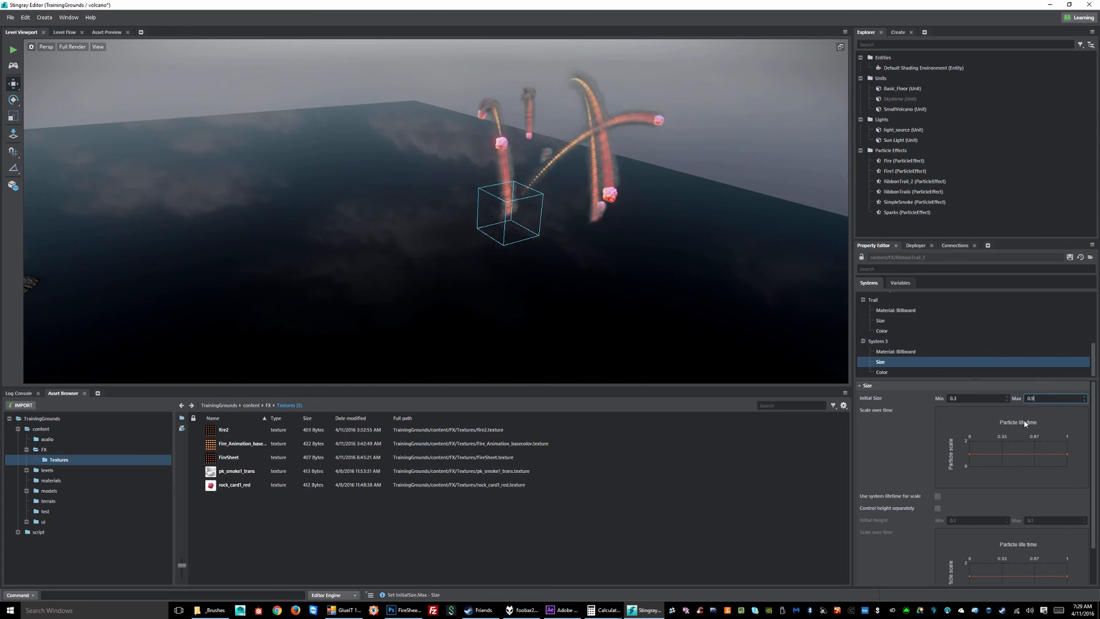
{"action": "left_click", "coordinate": [1070, 257]}
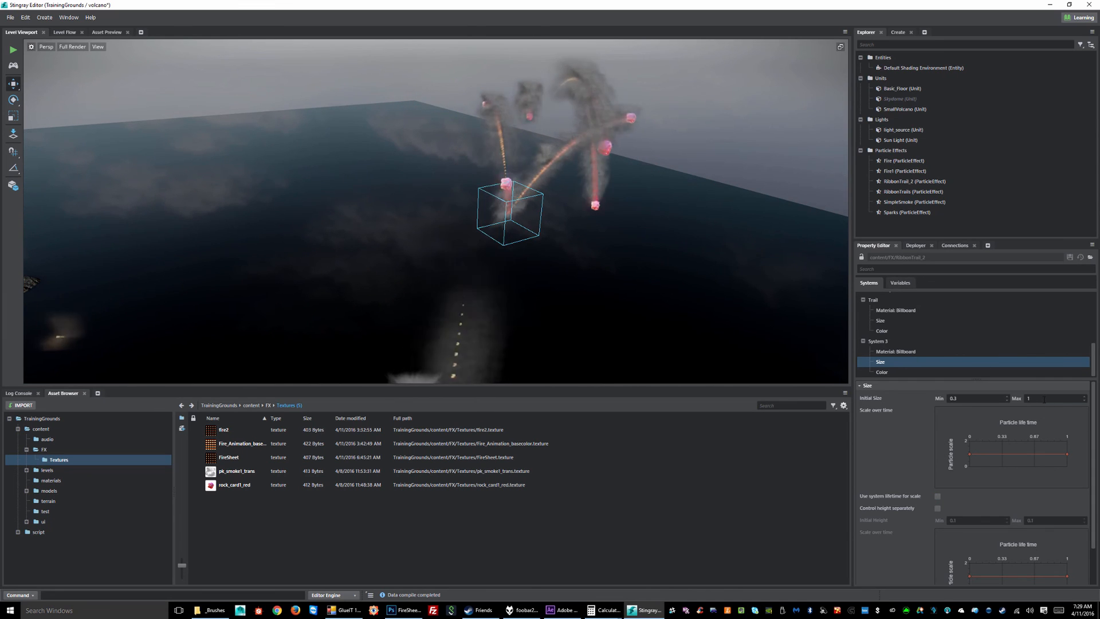
Set the maximum initial size of System 3's particles to 0.7 and save the effect
{"action": "left_click_drag", "start_coordinate": [1044, 398], "coordinate": [1010, 393]}
{"action": "type", "text": "0.7"}
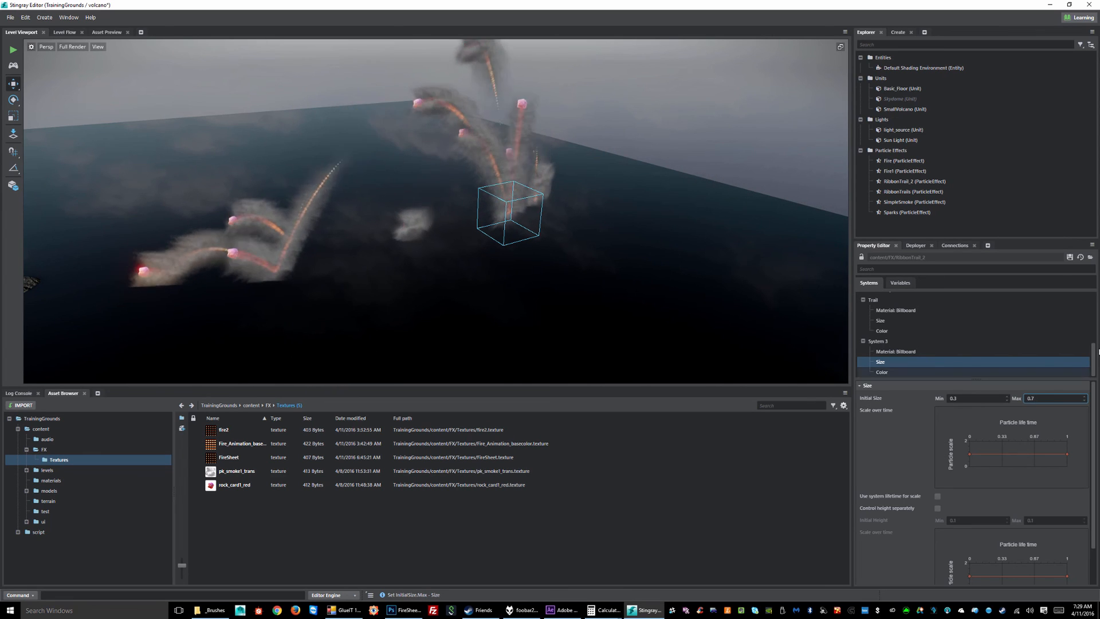
{"action": "left_click", "coordinate": [1070, 258]}
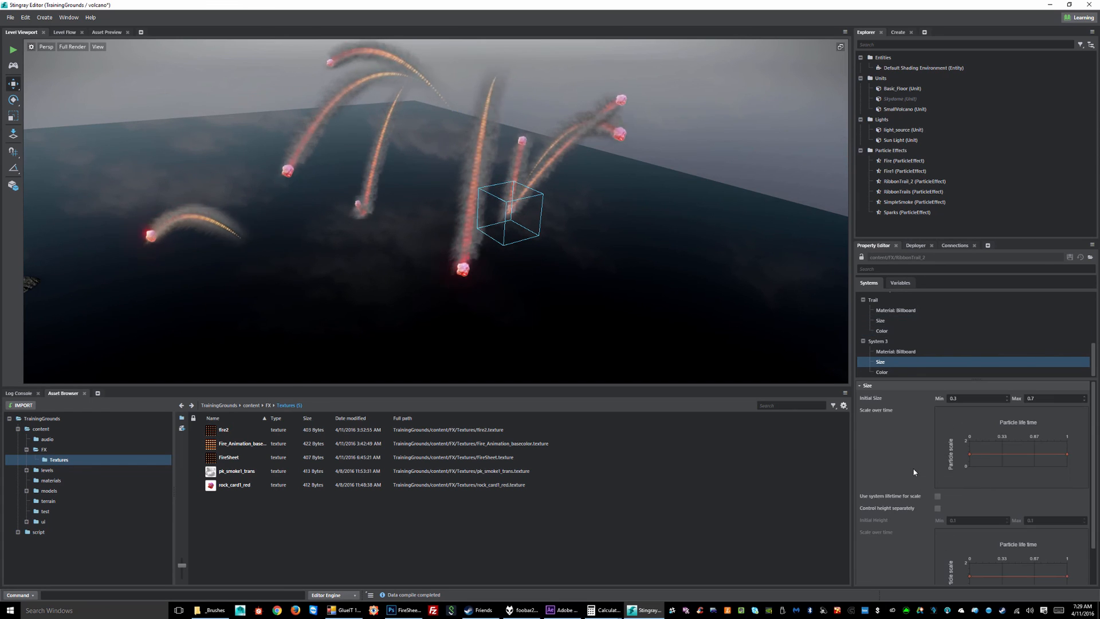
Try Additive Blend on System 3's billboard material with the effect saved, and switch the option back off
{"action": "left_click", "coordinate": [883, 373]}
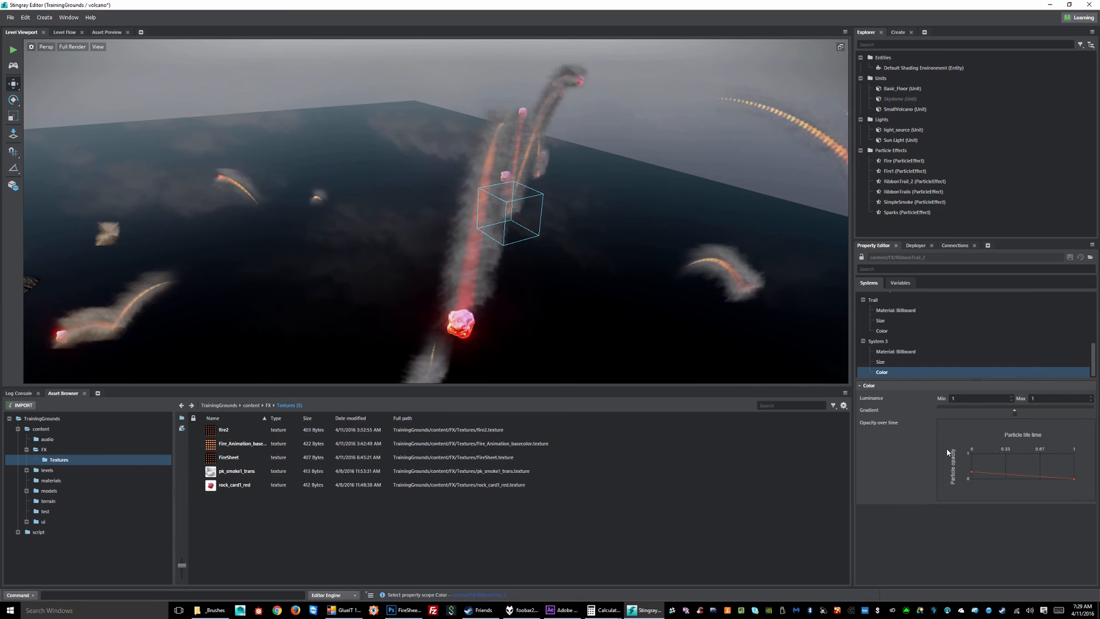
{"action": "left_click", "coordinate": [903, 352]}
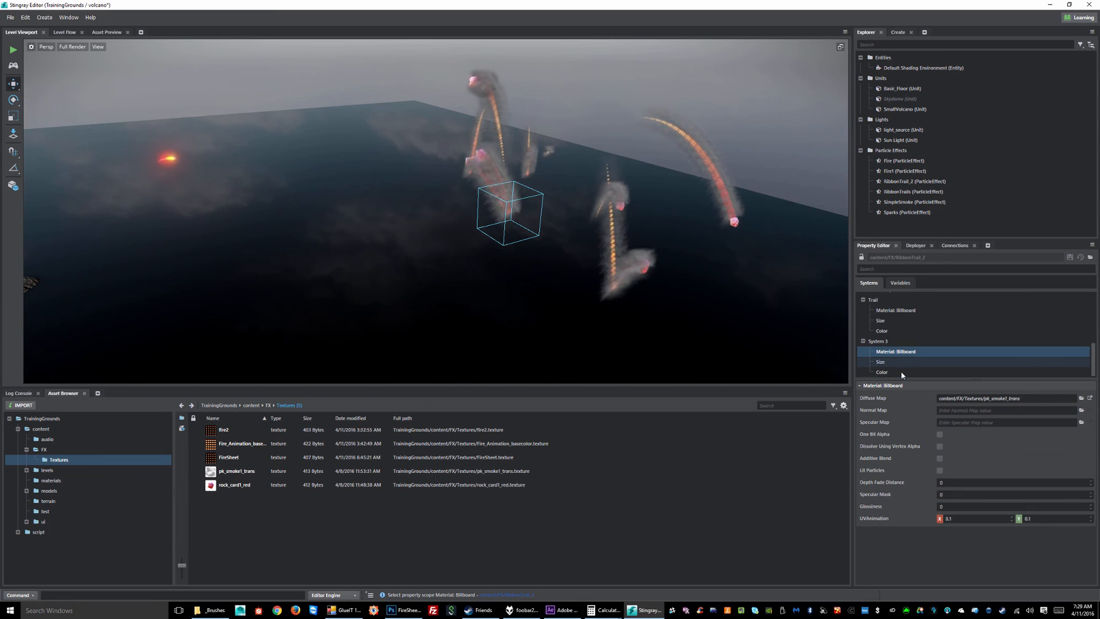
{"action": "left_click", "coordinate": [939, 459]}
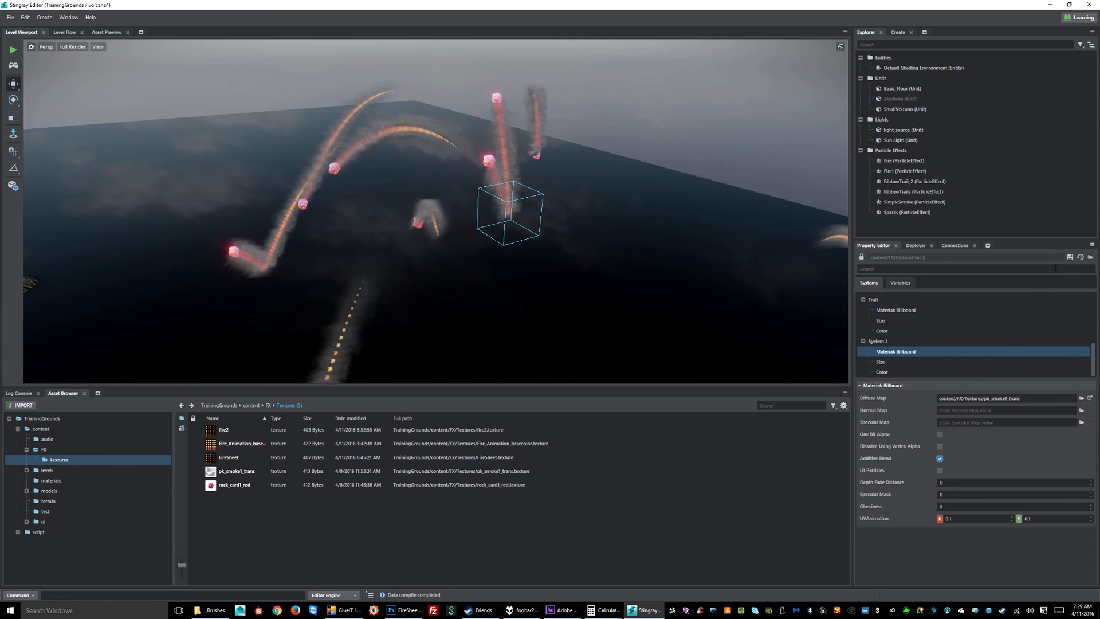
{"action": "left_click", "coordinate": [1070, 258]}
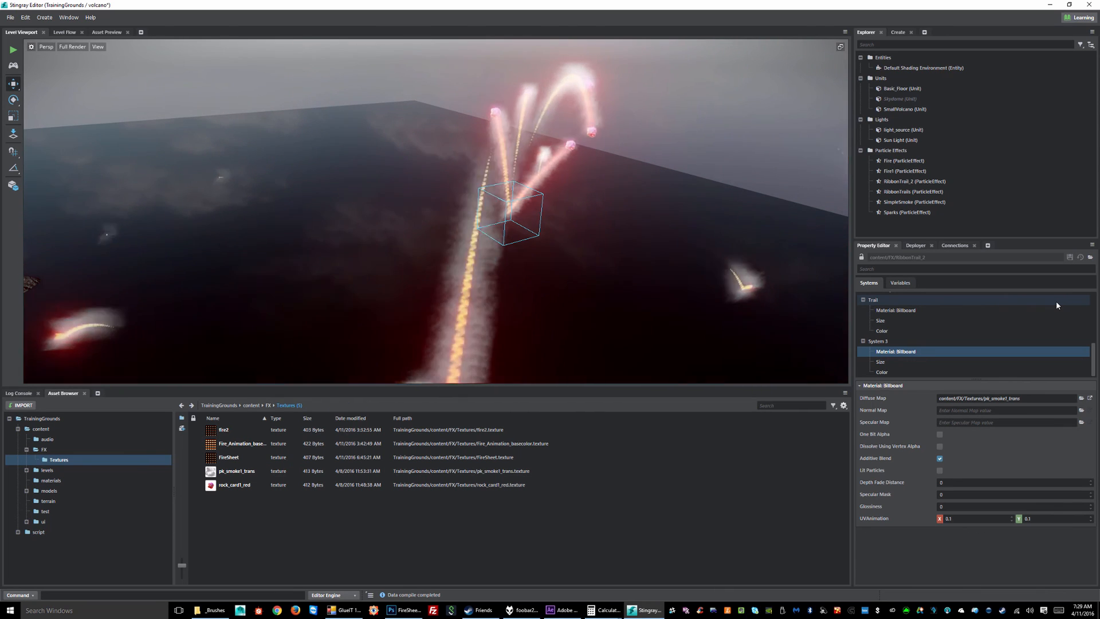
{"action": "left_click", "coordinate": [940, 459]}
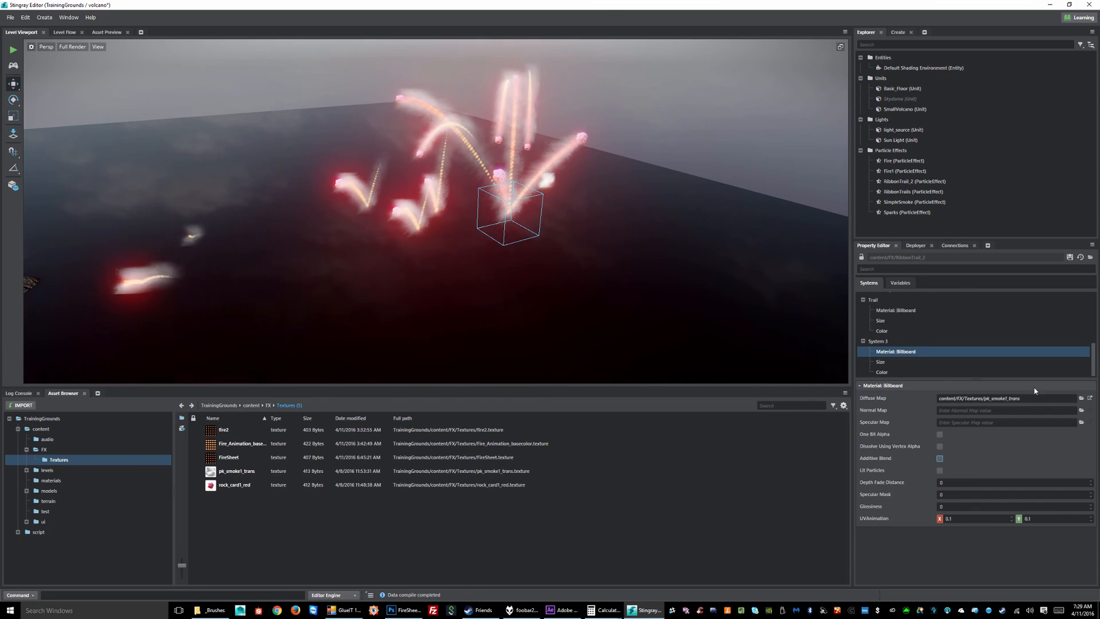
Save the effect with Additive Blend off, then set System 3's Trail Spawn to 50 particles per second and save again
{"action": "left_click", "coordinate": [1070, 259]}
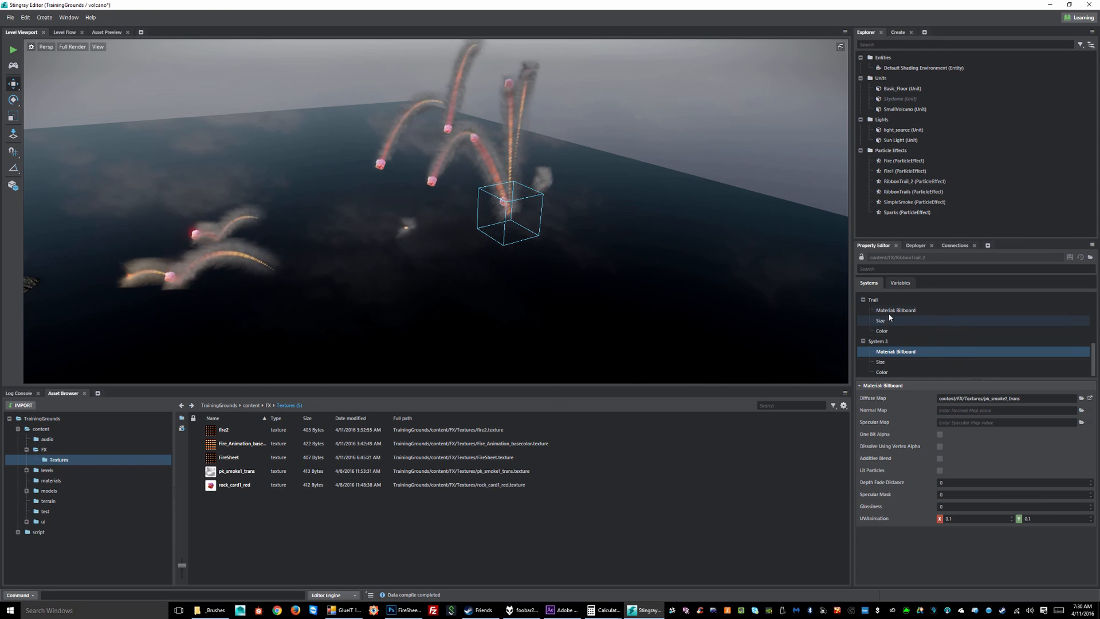
{"action": "scroll", "coordinate": [917, 330], "scroll_direction": "up", "scroll_amount": 5}
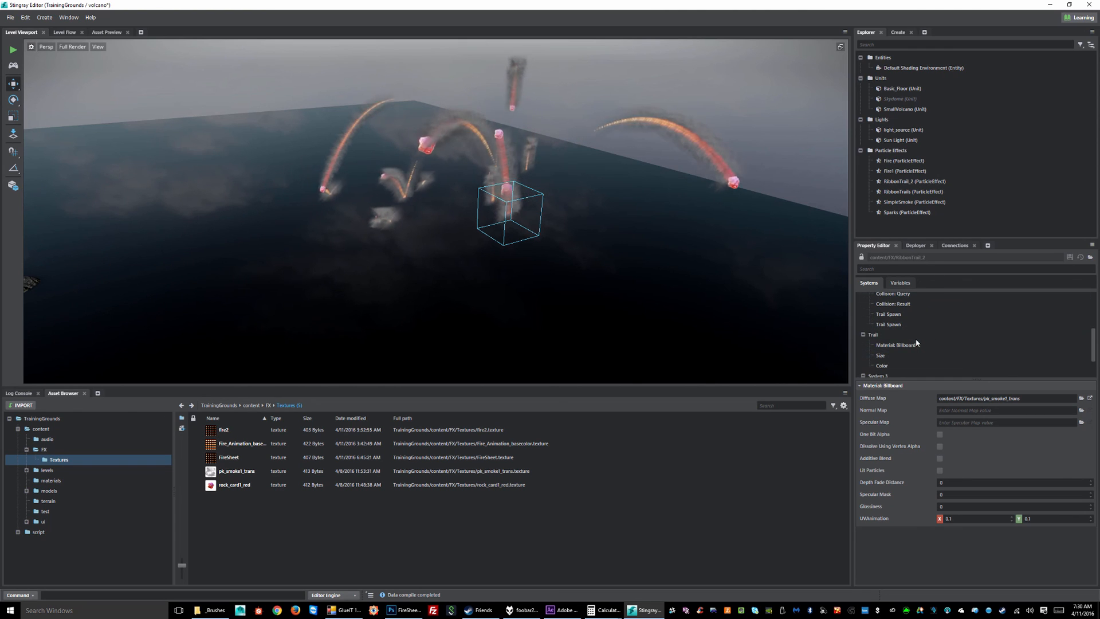
{"action": "left_click", "coordinate": [900, 325]}
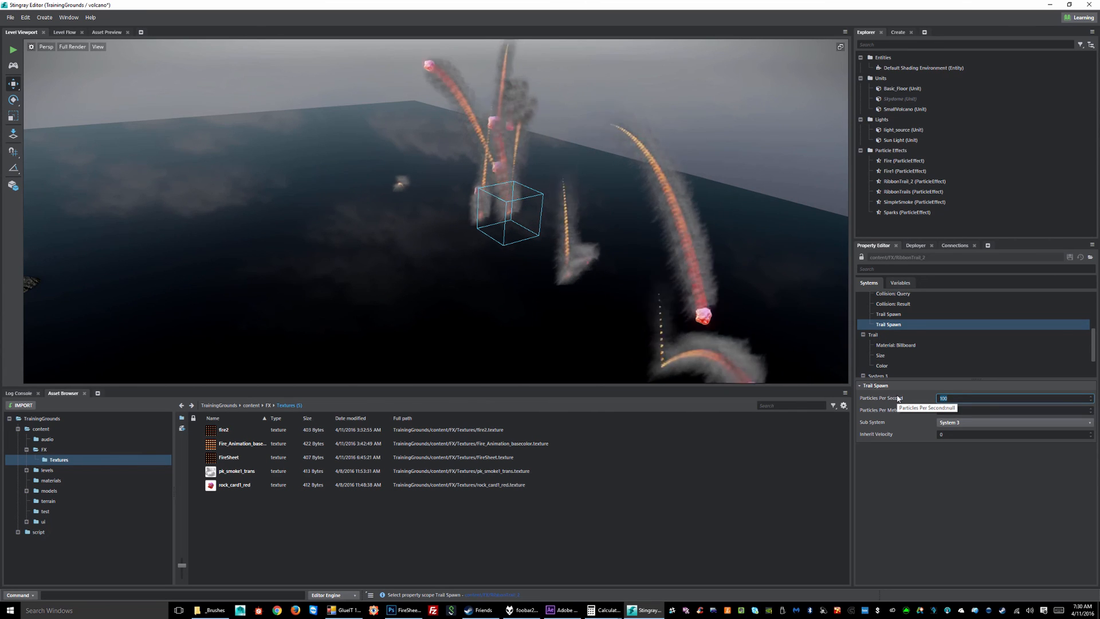
{"action": "type", "text": "50"}
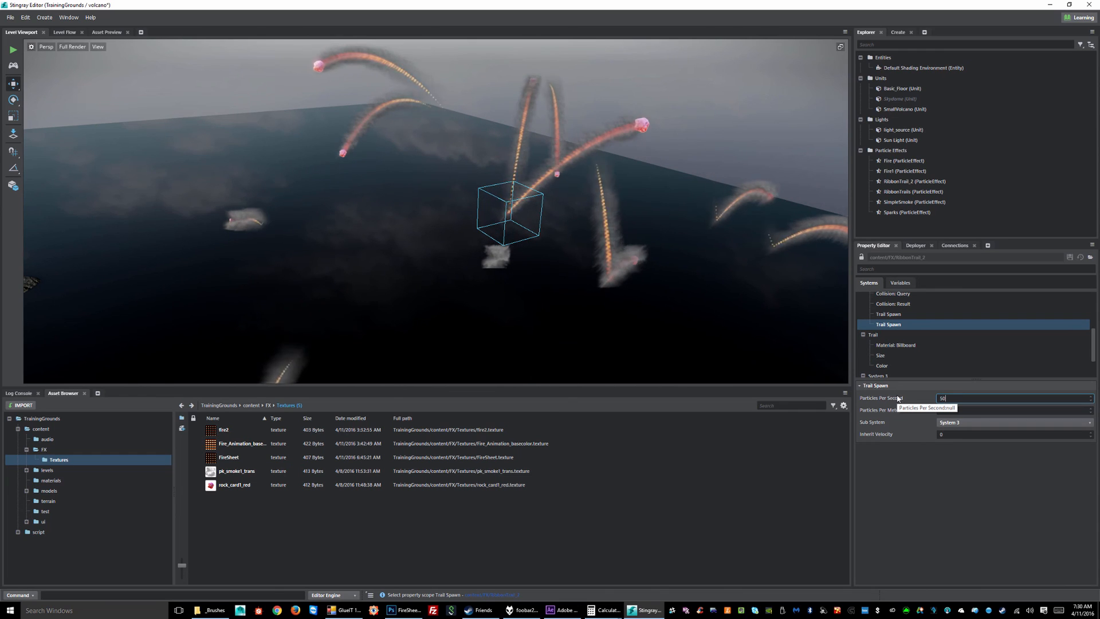
{"action": "key", "text": "Tab"}
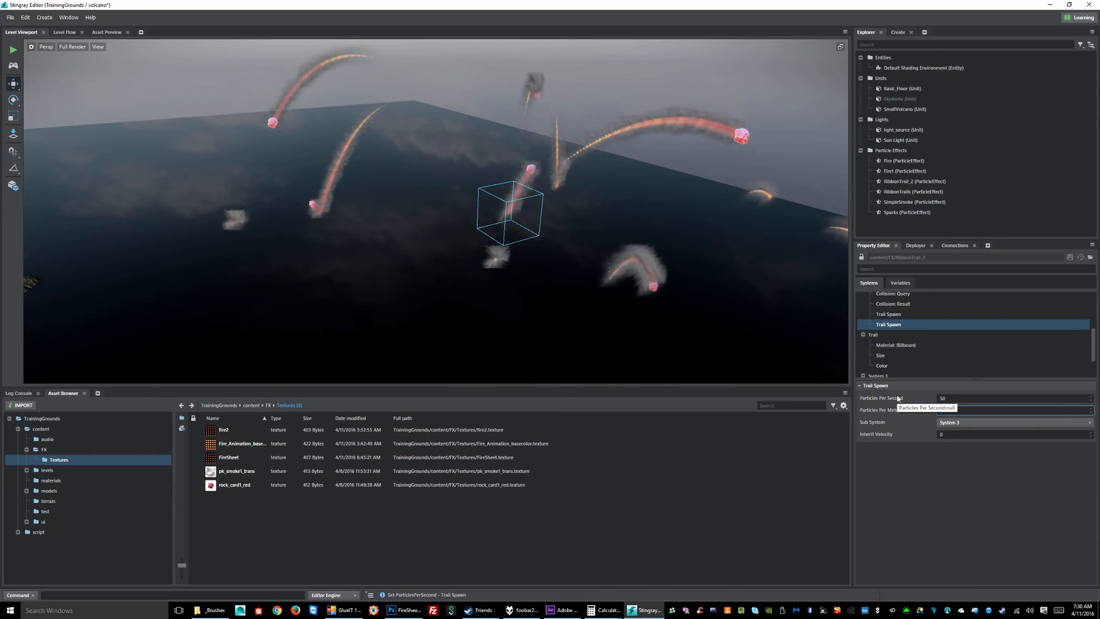
{"action": "left_click", "coordinate": [1069, 259]}
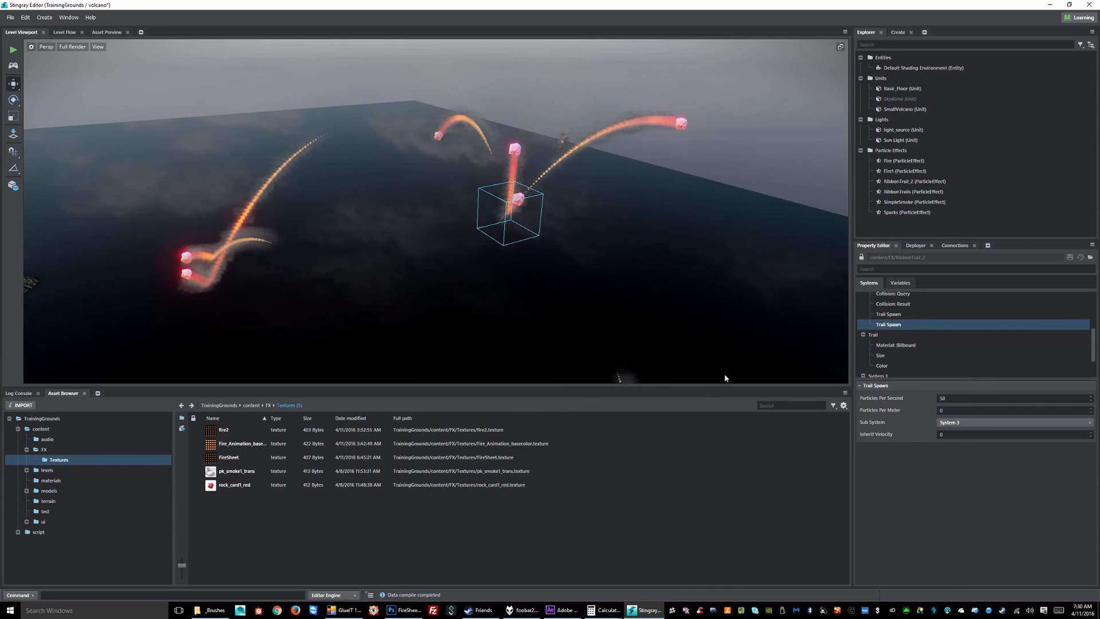
Examine the rocks' fire and smoke trails beside the erupting volcano from several viewing angles
{"action": "right_click_drag", "start_coordinate": [612, 249], "coordinate": [515, 246]}
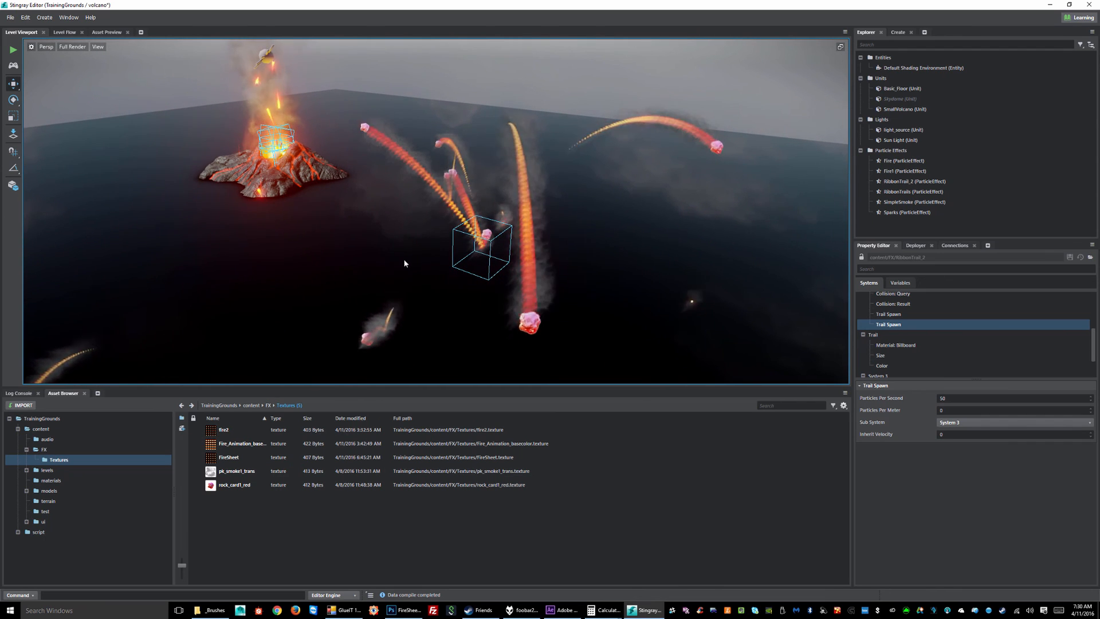
{"action": "right_click_drag", "start_coordinate": [611, 286], "coordinate": [542, 289]}
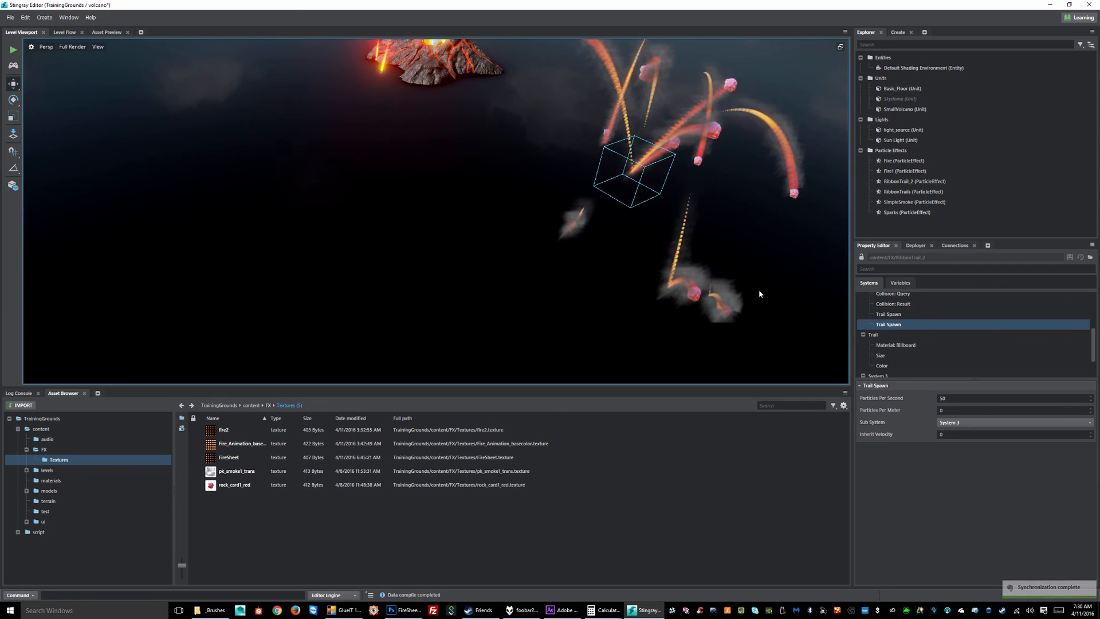
{"action": "right_click_drag", "start_coordinate": [740, 287], "coordinate": [770, 218]}
{"action": "key", "text": "a"}
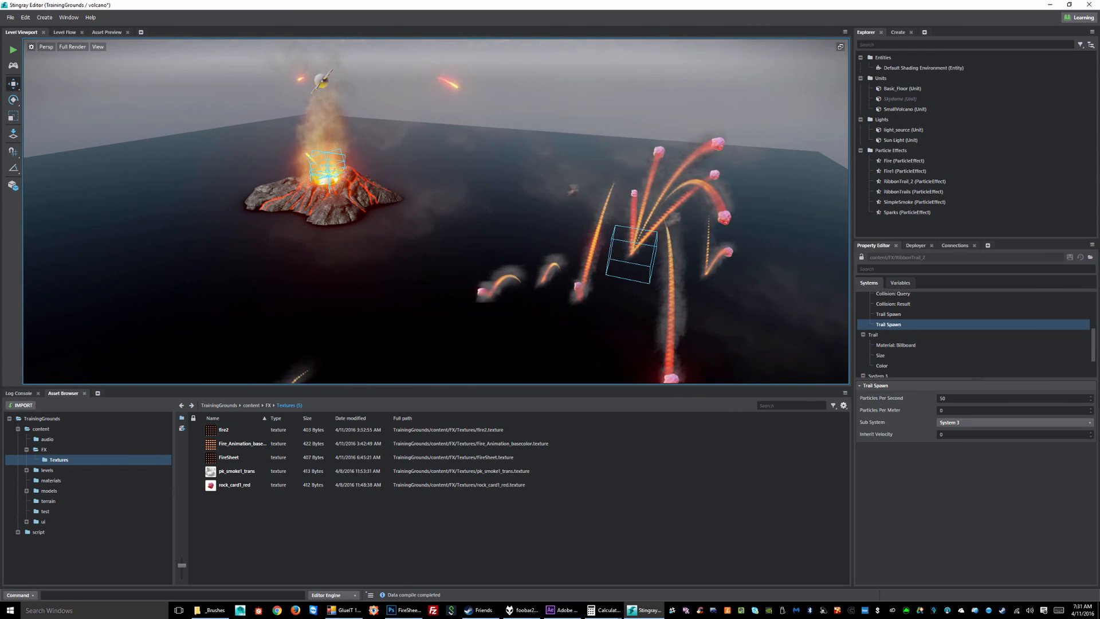